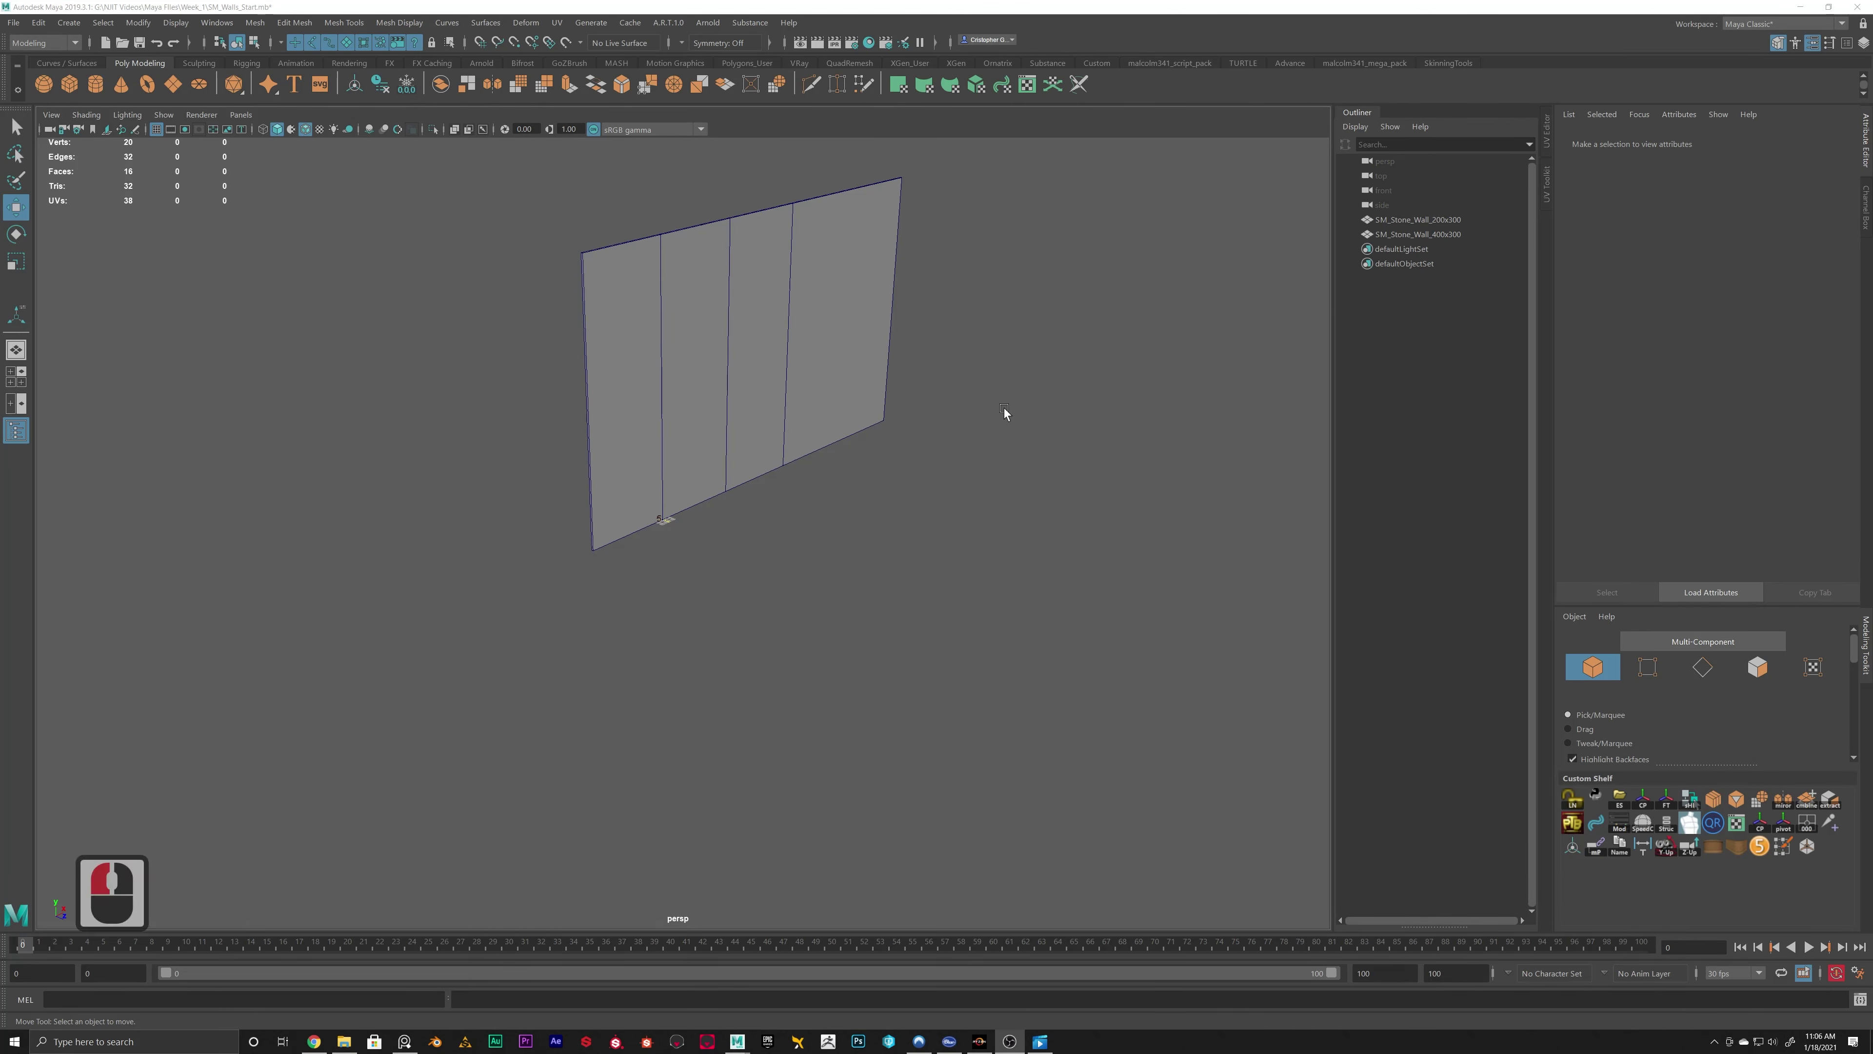
# Select both stone walls, SM_Stone_Wall_200x300 and SM_Stone_Wall_400x300, and hide them.
pyautogui.keyDown('alt'); pyautogui.moveTo(1004, 411); pyautogui.dragTo(1032, 335); pyautogui.keyUp('alt')
pyautogui.click(1426, 219)
pyautogui.click(1419, 233)
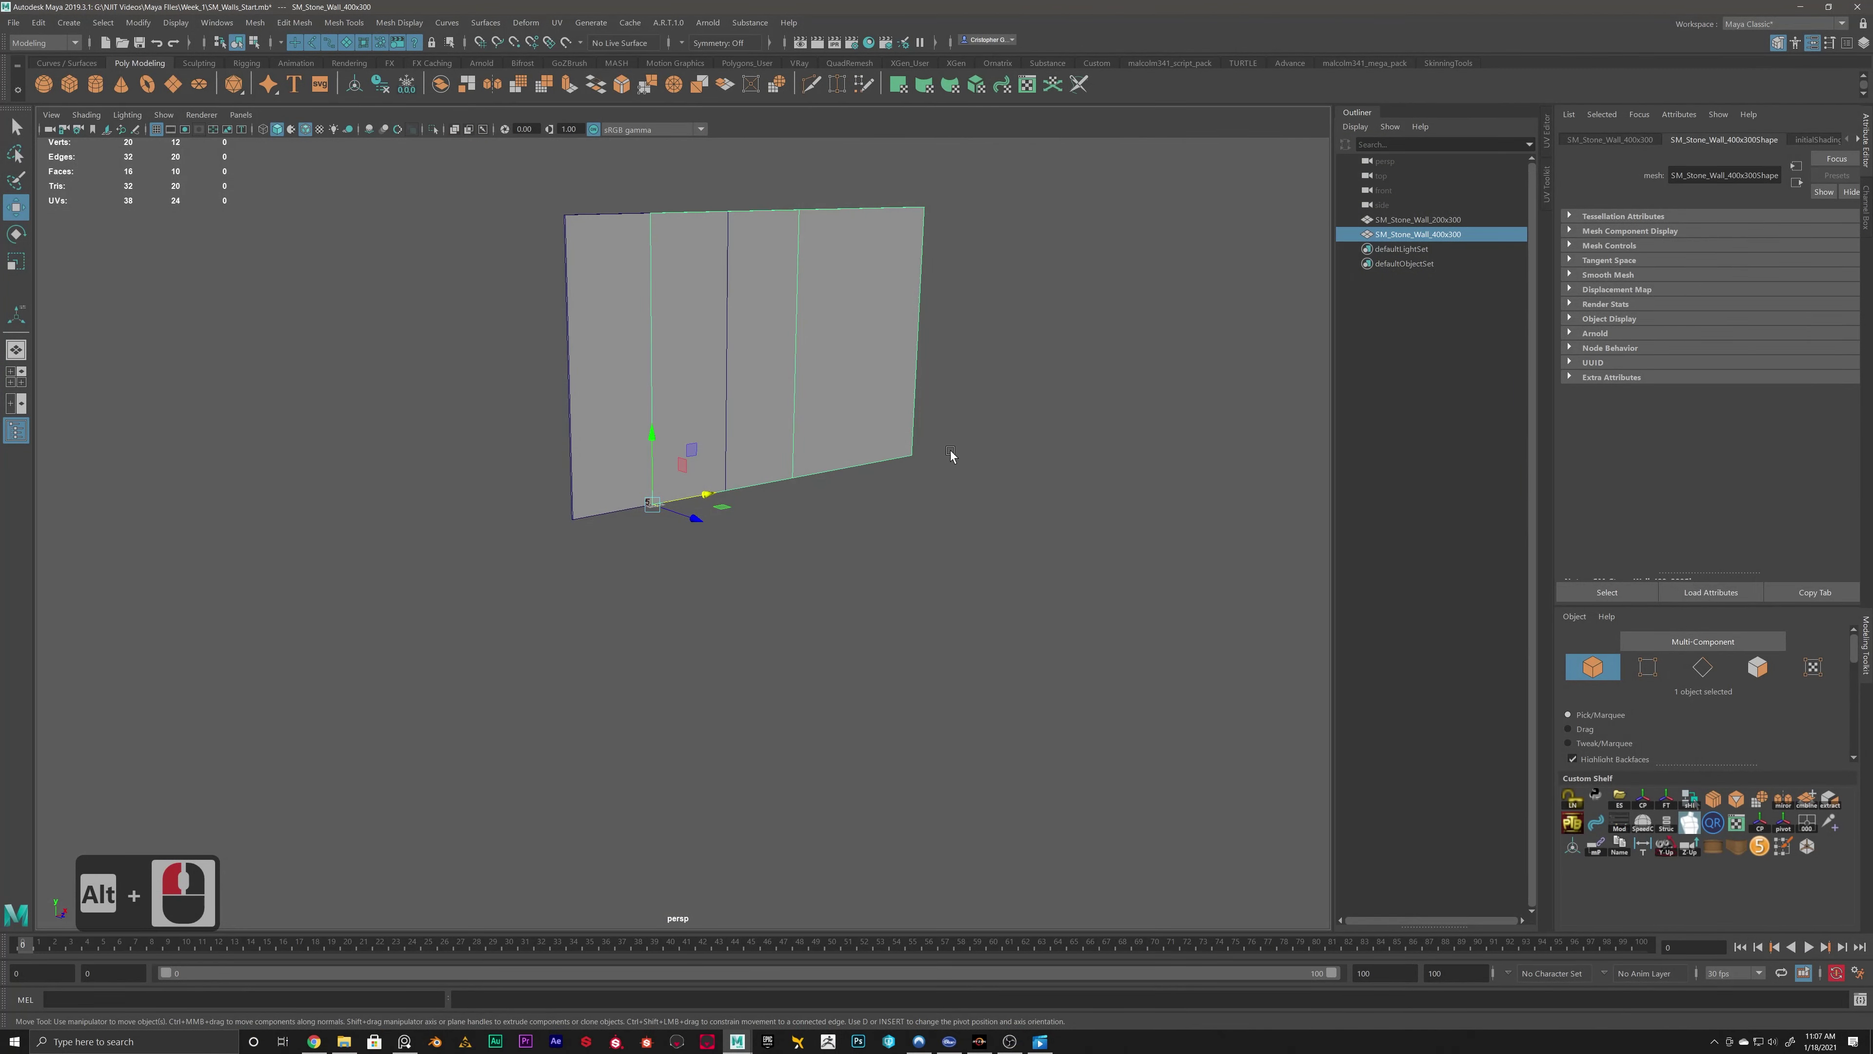
pyautogui.keyDown('alt'); pyautogui.moveTo(949, 449); pyautogui.dragTo(846, 558, button='middle'); pyautogui.keyUp('alt')
pyautogui.keyDown('alt'); pyautogui.scroll(3, 1106, 454); pyautogui.keyUp('alt')
pyautogui.click(1117, 539)
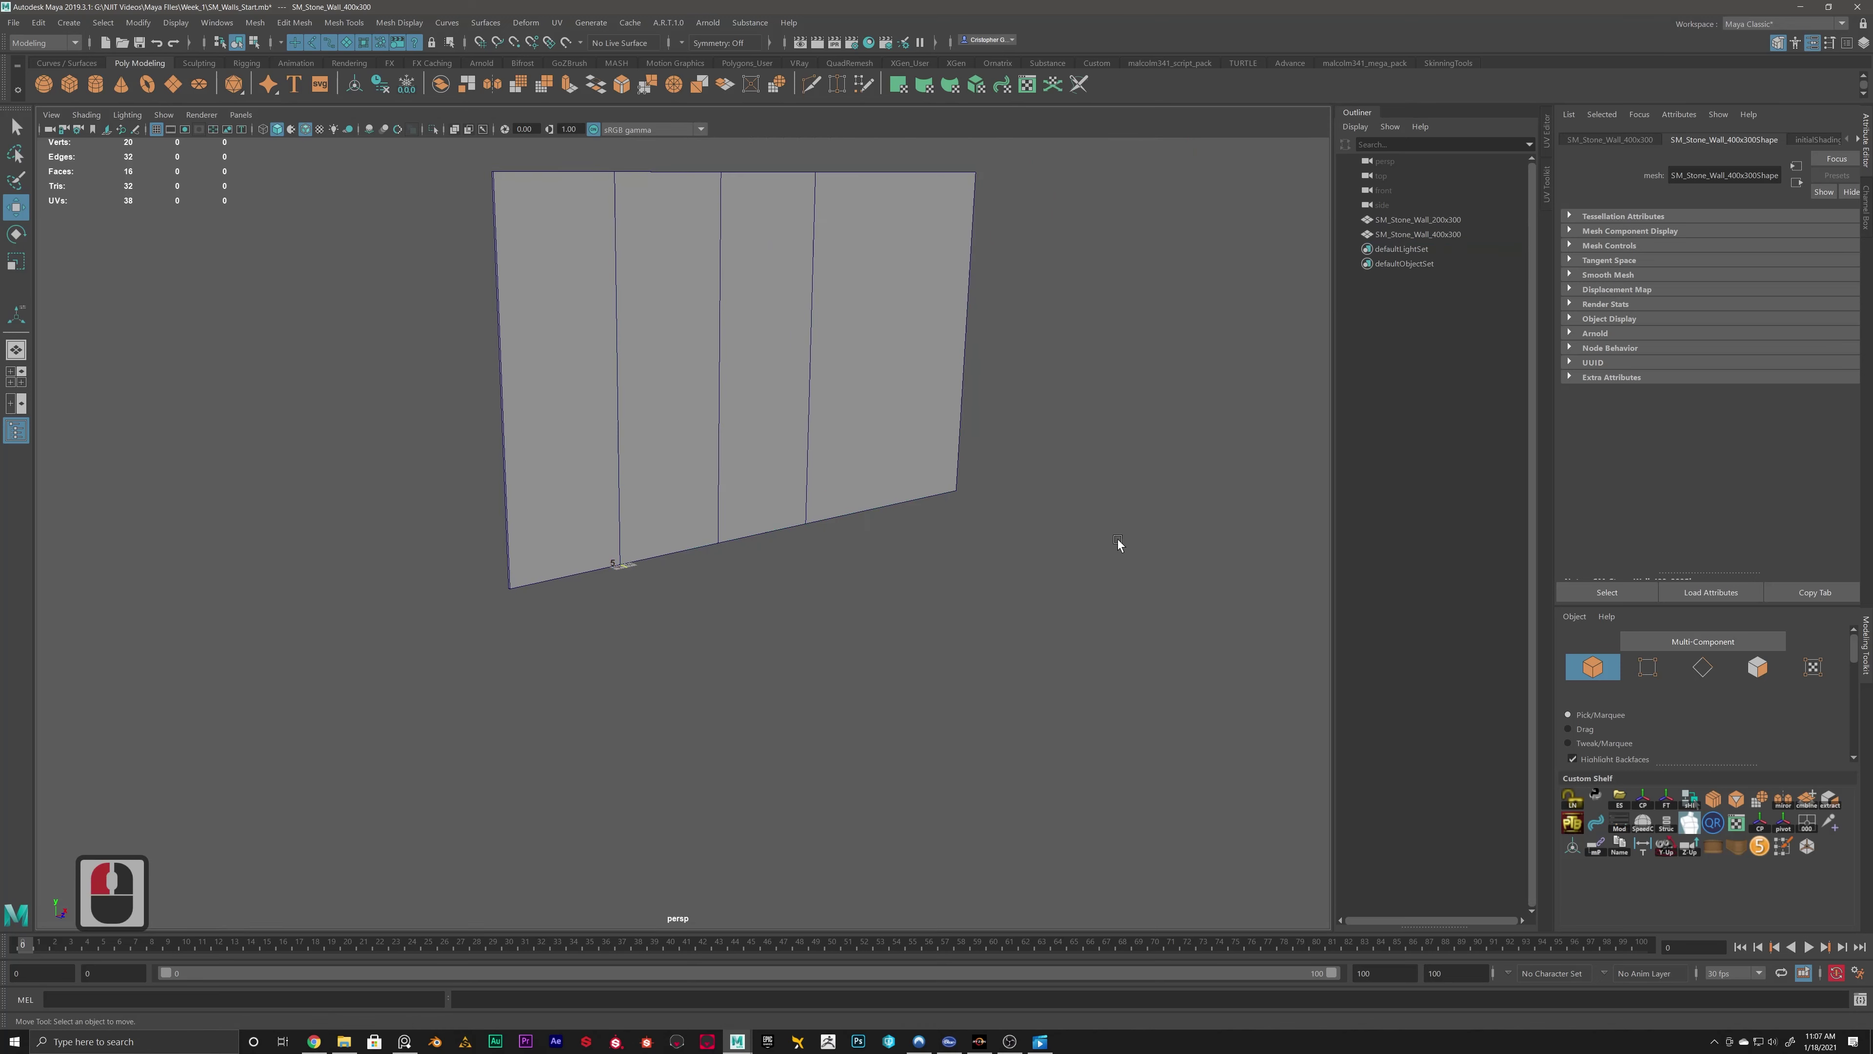
pyautogui.click(1417, 219)
pyautogui.keyDown('shift'); pyautogui.click(1412, 236); pyautogui.keyUp('shift')
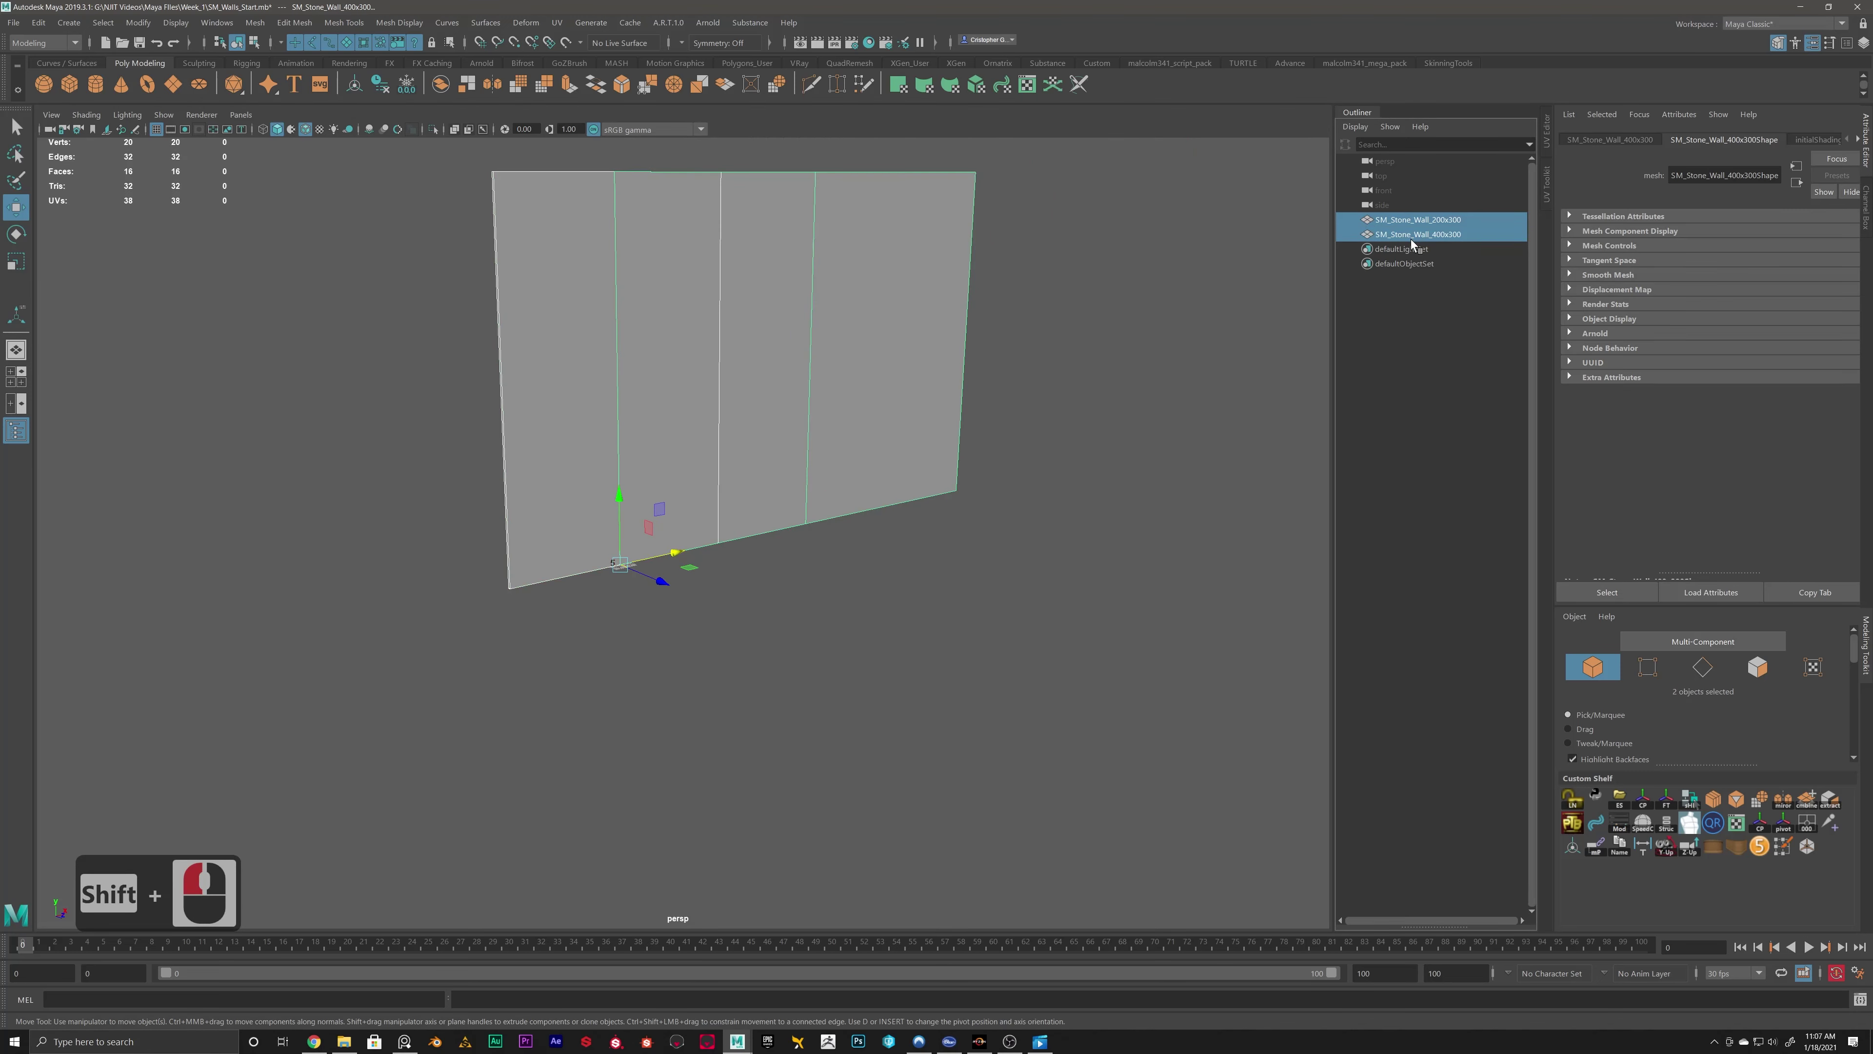
pyautogui.press('h')
pyautogui.click(1077, 398)
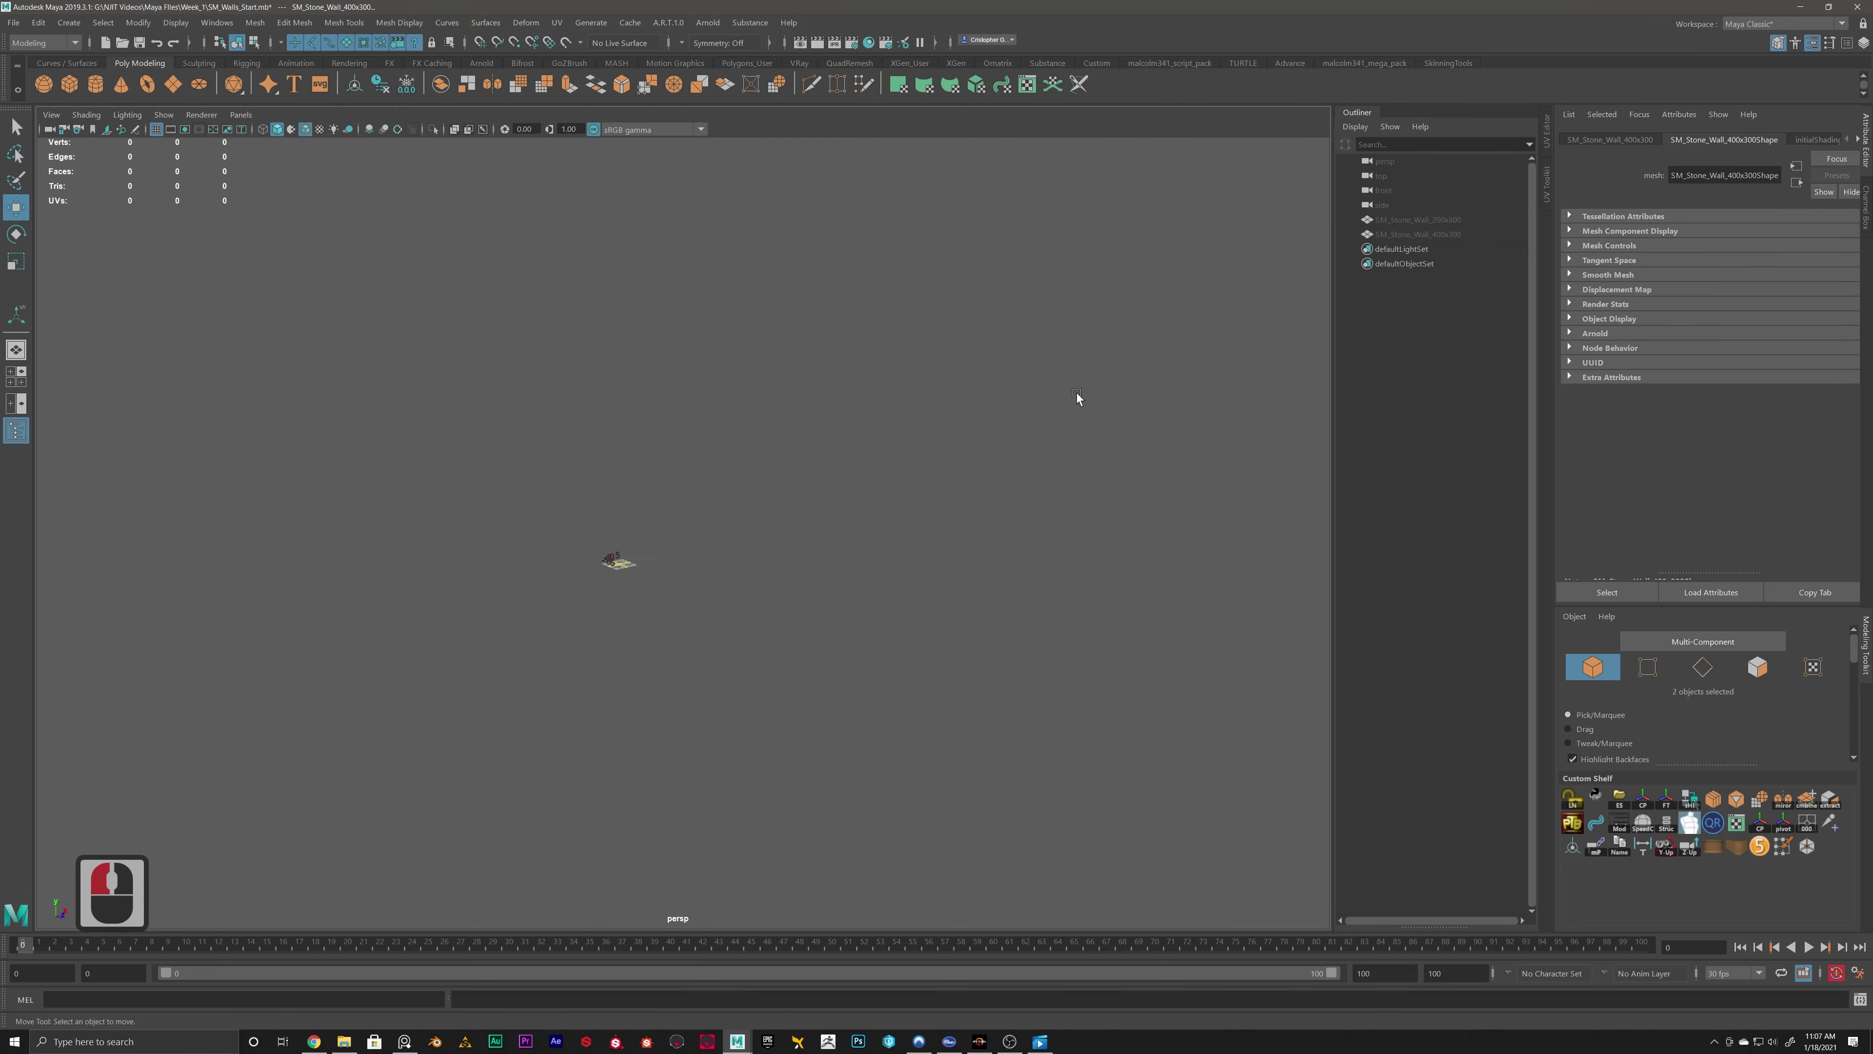
pyautogui.click(702, 496)
# Create a new polygon cylinder at the centre of the empty grid.
pyautogui.keyDown('alt'); pyautogui.moveTo(702, 497); pyautogui.dragTo(793, 515); pyautogui.keyUp('alt')
pyautogui.keyDown('alt'); pyautogui.scroll(4, 826, 513); pyautogui.keyUp('alt')
pyautogui.keyDown('alt'); pyautogui.moveTo(828, 513); pyautogui.dragTo(742, 488, button='middle'); pyautogui.keyUp('alt')
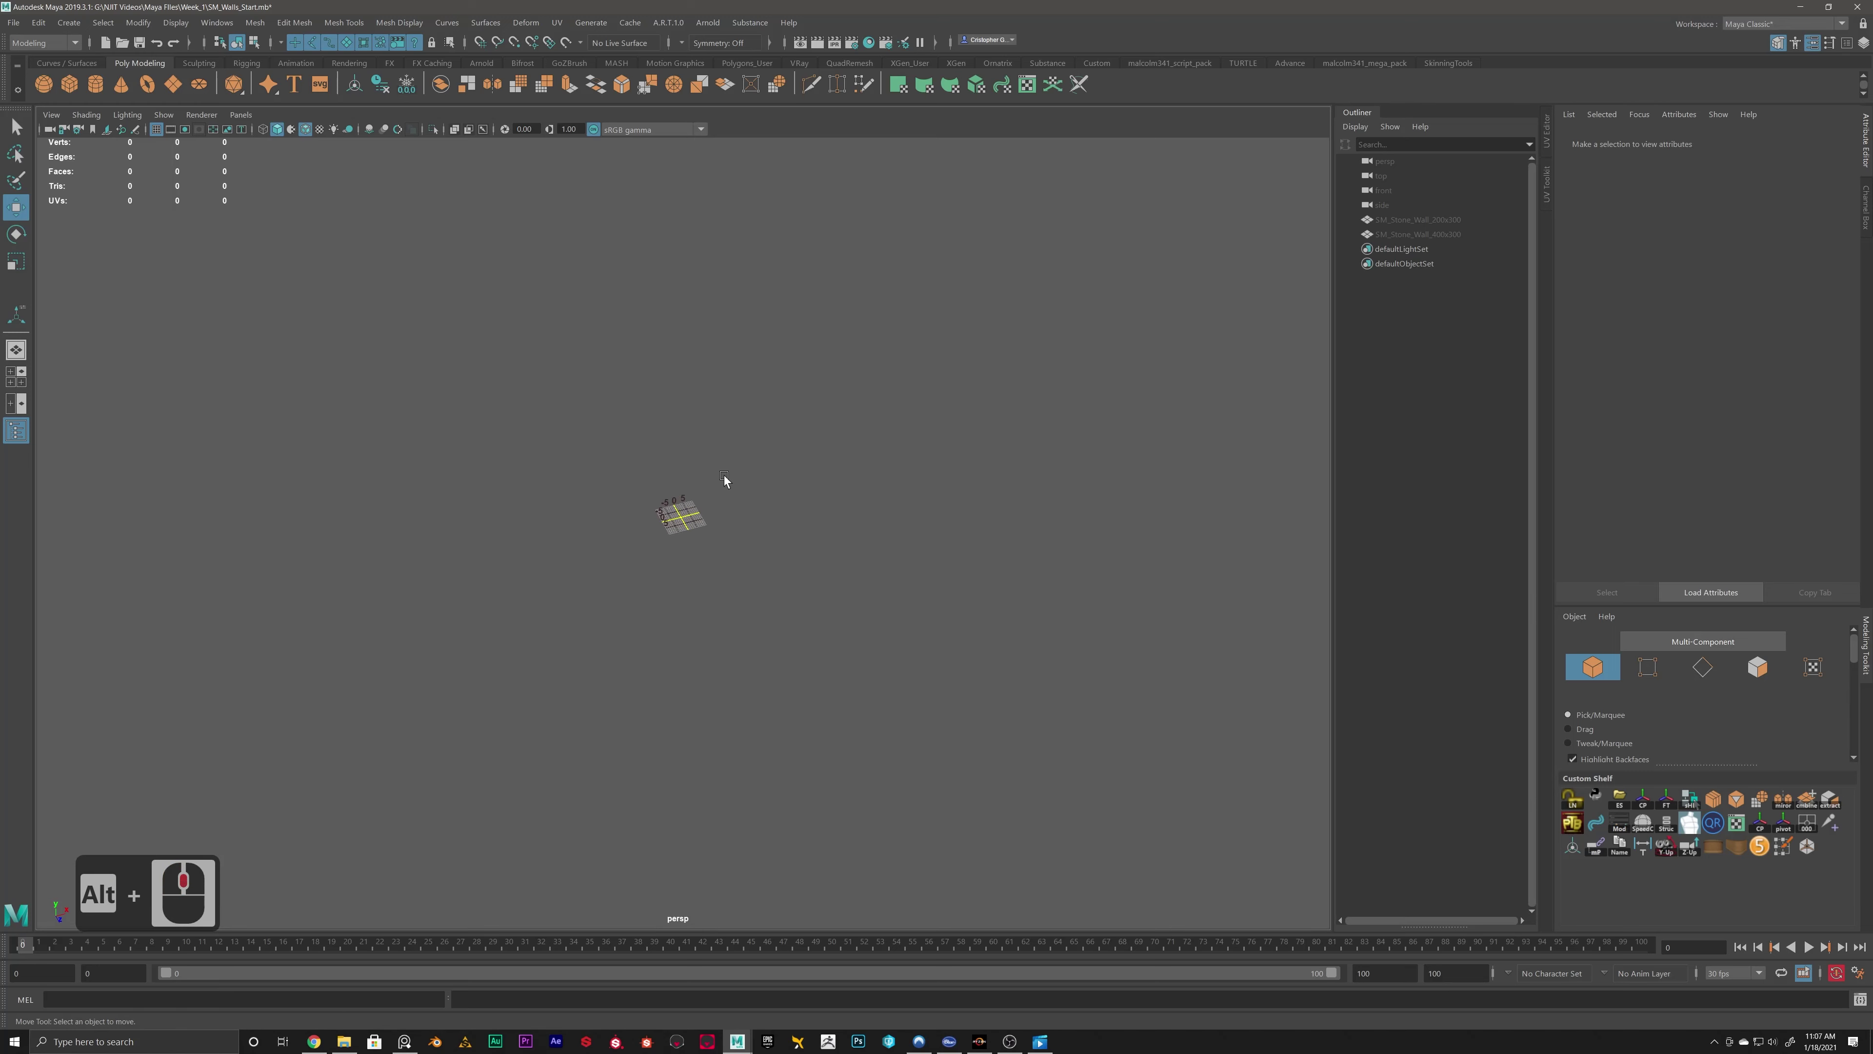
pyautogui.keyDown('shift'); pyautogui.rightClick(691, 419); pyautogui.keyUp('shift')
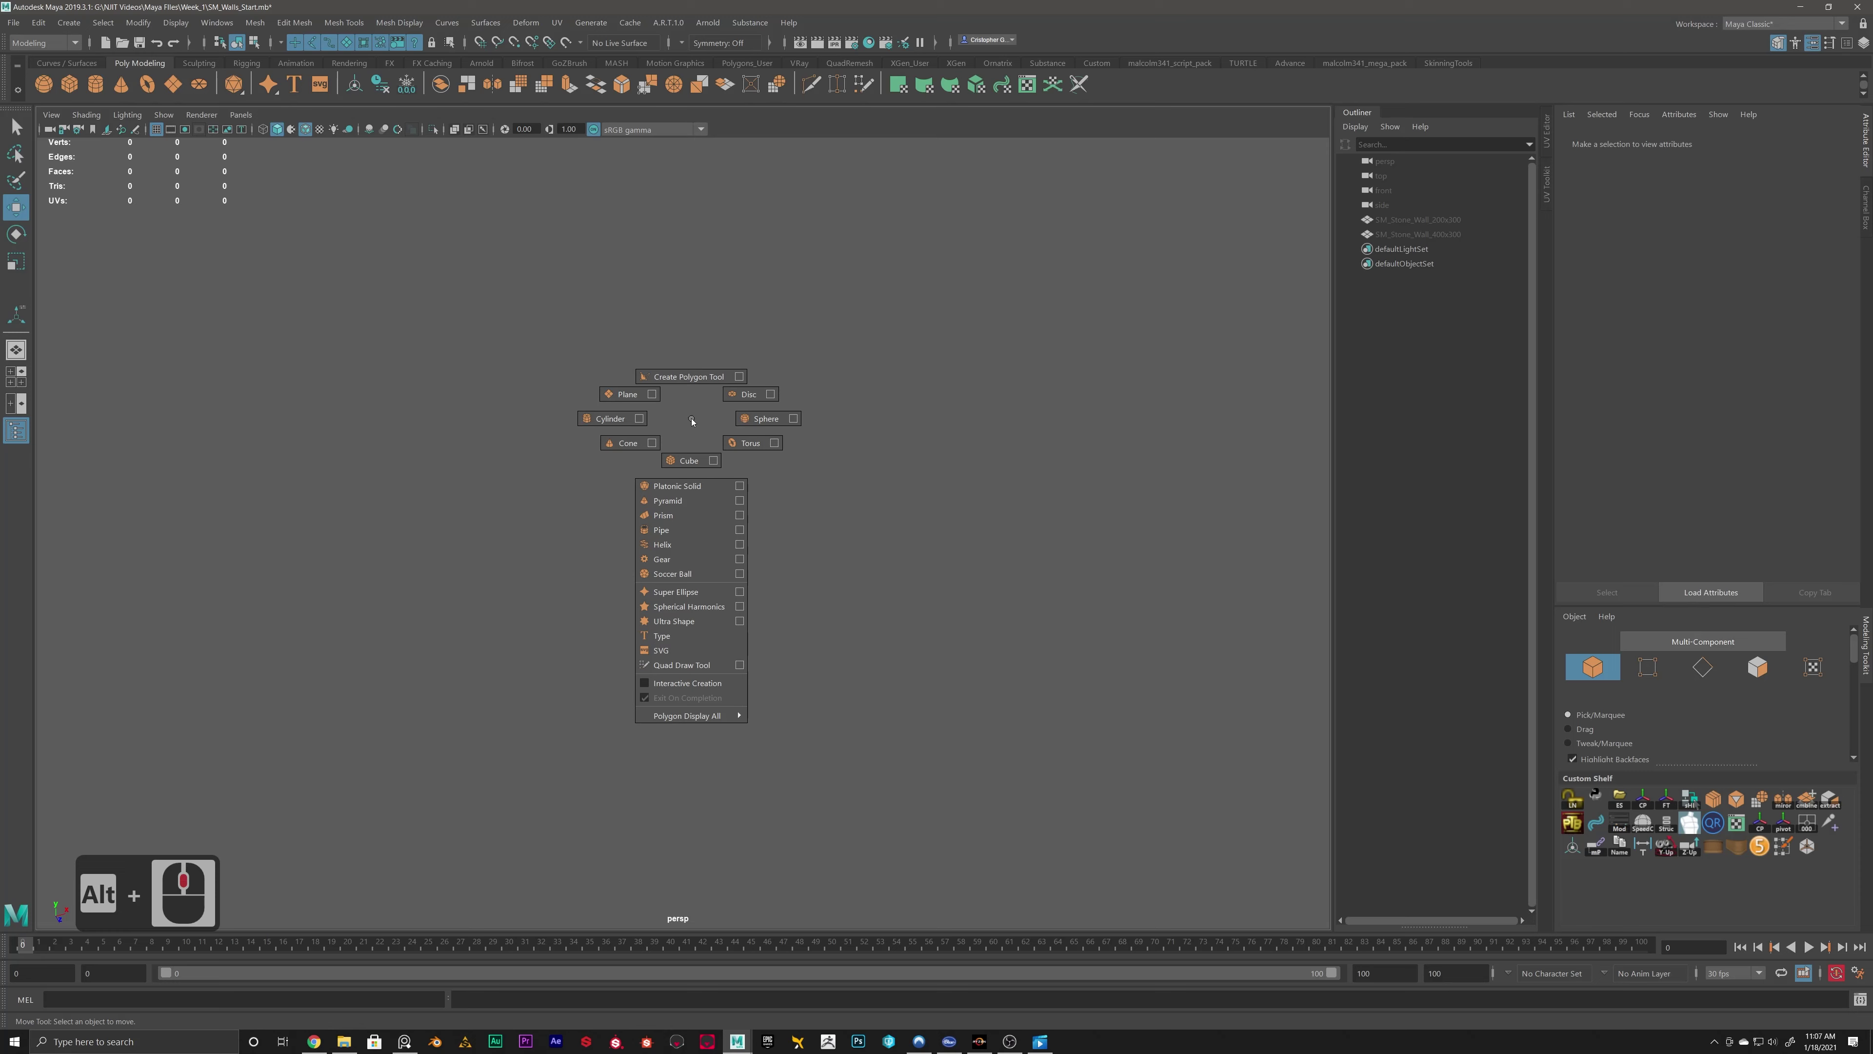
pyautogui.keyDown('shift'); pyautogui.moveTo(692, 420); pyautogui.dragTo(583, 419, button='right'); pyautogui.keyUp('shift')
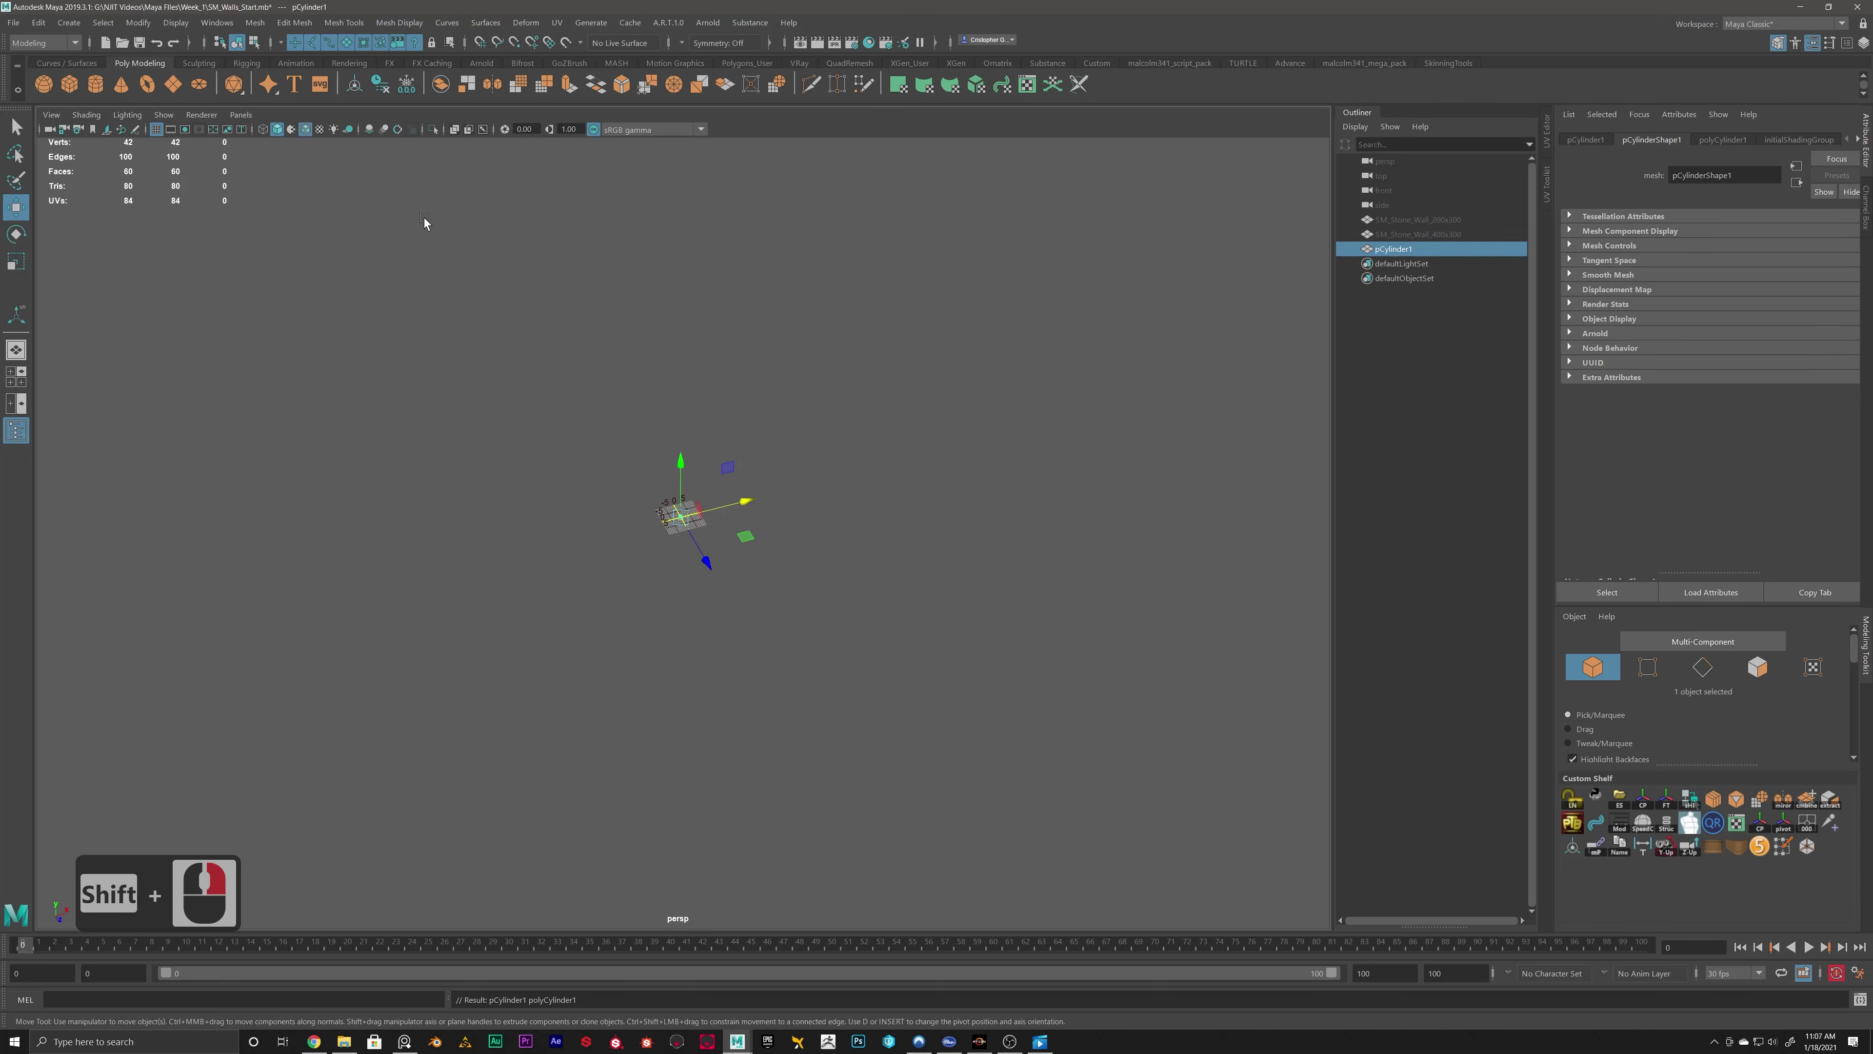
# Select pCylinder1 and show its polyCylinder1 construction settings in the viewport.
pyautogui.click(69, 23)
pyautogui.moveTo(101, 81)
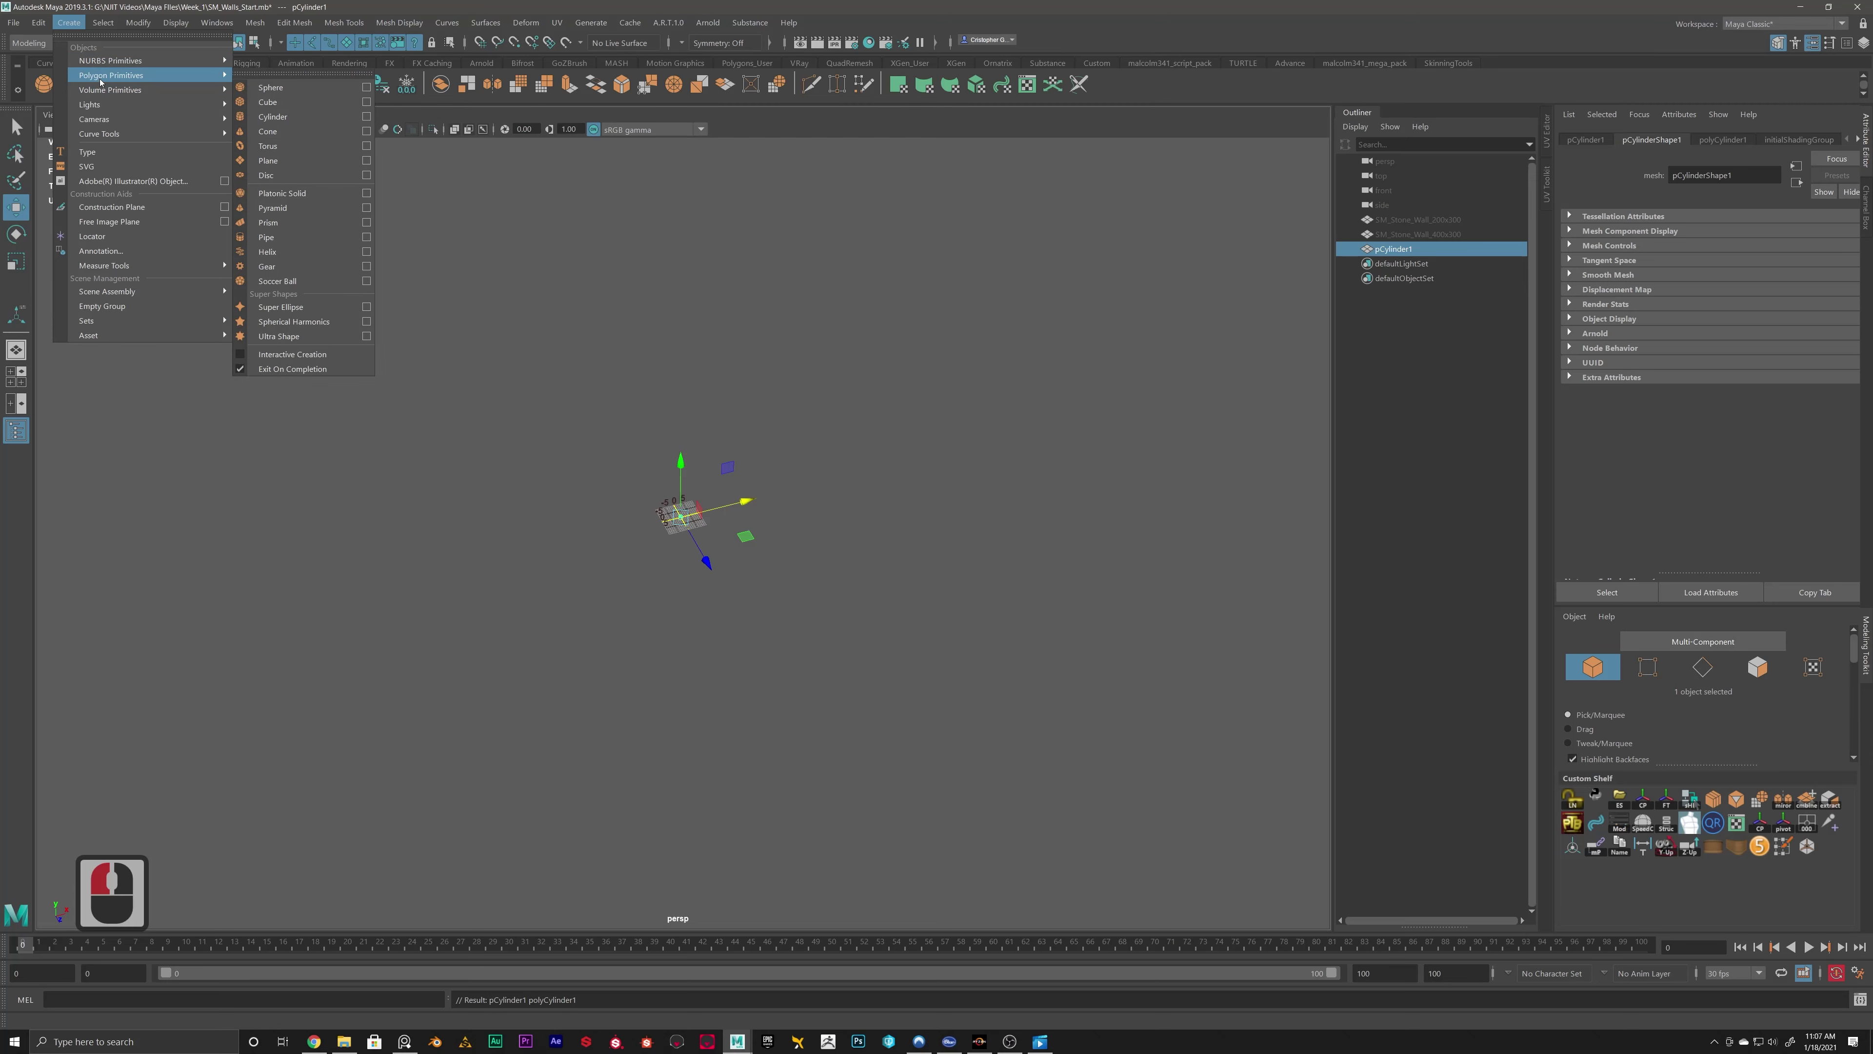
pyautogui.keyDown('alt'); pyautogui.scroll(6, 760, 470); pyautogui.keyUp('alt')
pyautogui.keyDown('alt'); pyautogui.moveTo(780, 517); pyautogui.dragTo(740, 523); pyautogui.keyUp('alt')
pyautogui.keyDown('alt'); pyautogui.scroll(3, 740, 523); pyautogui.keyUp('alt')
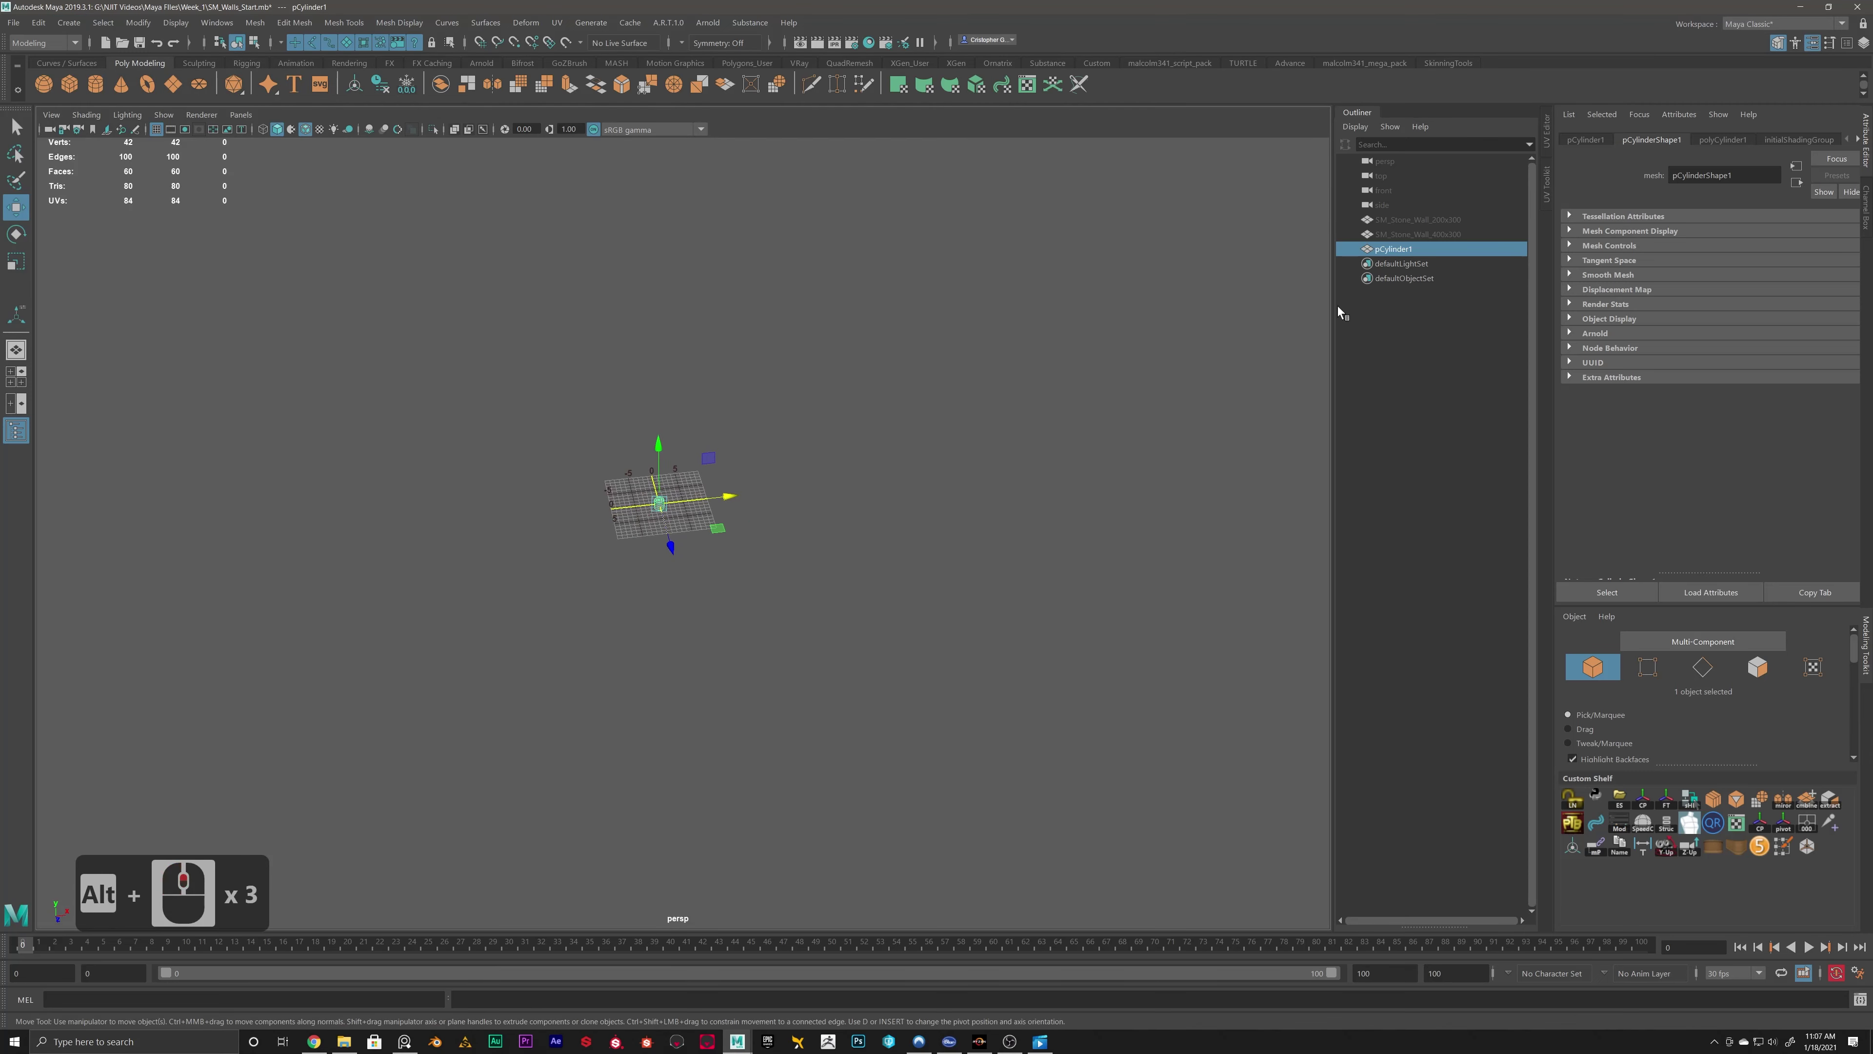
pyautogui.click(1393, 250)
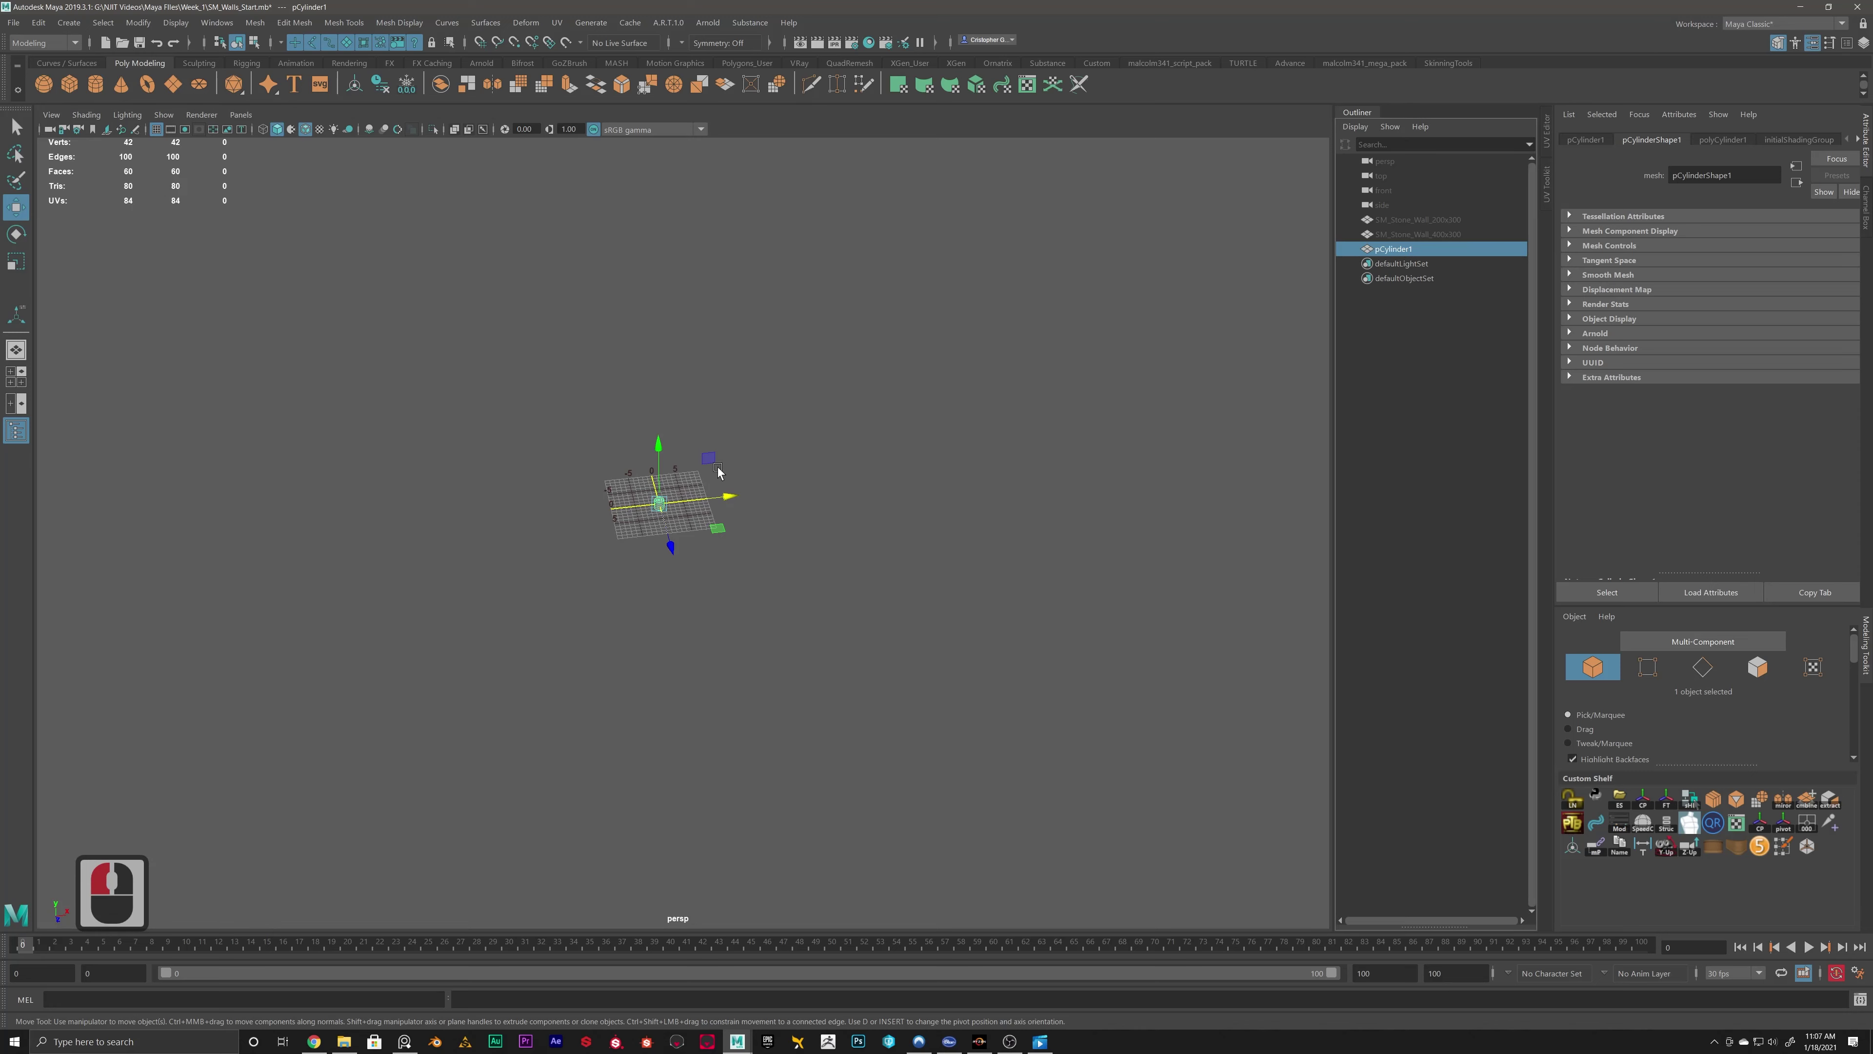
pyautogui.press('t')
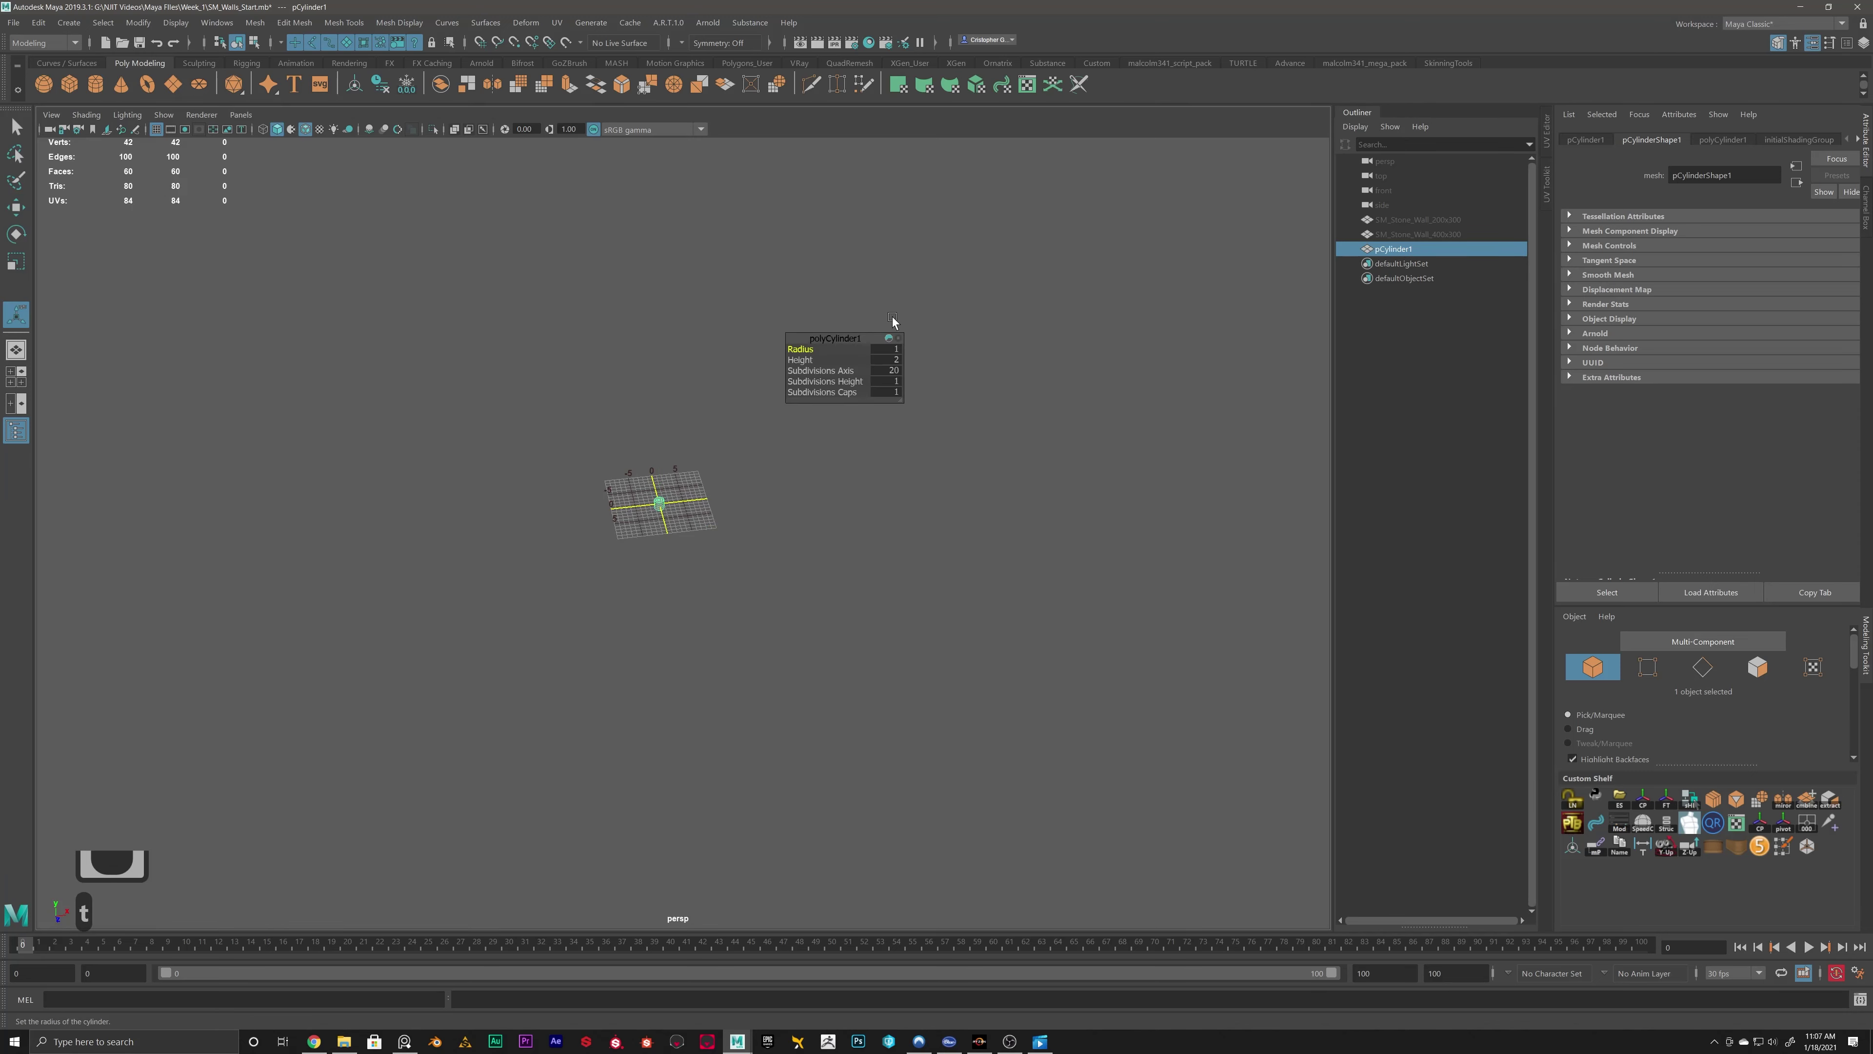
# Enlarge pCylinder1's radius to 2.6, turning it into a broad, thin disc.
pyautogui.moveTo(826, 346); pyautogui.dragTo(745, 377)
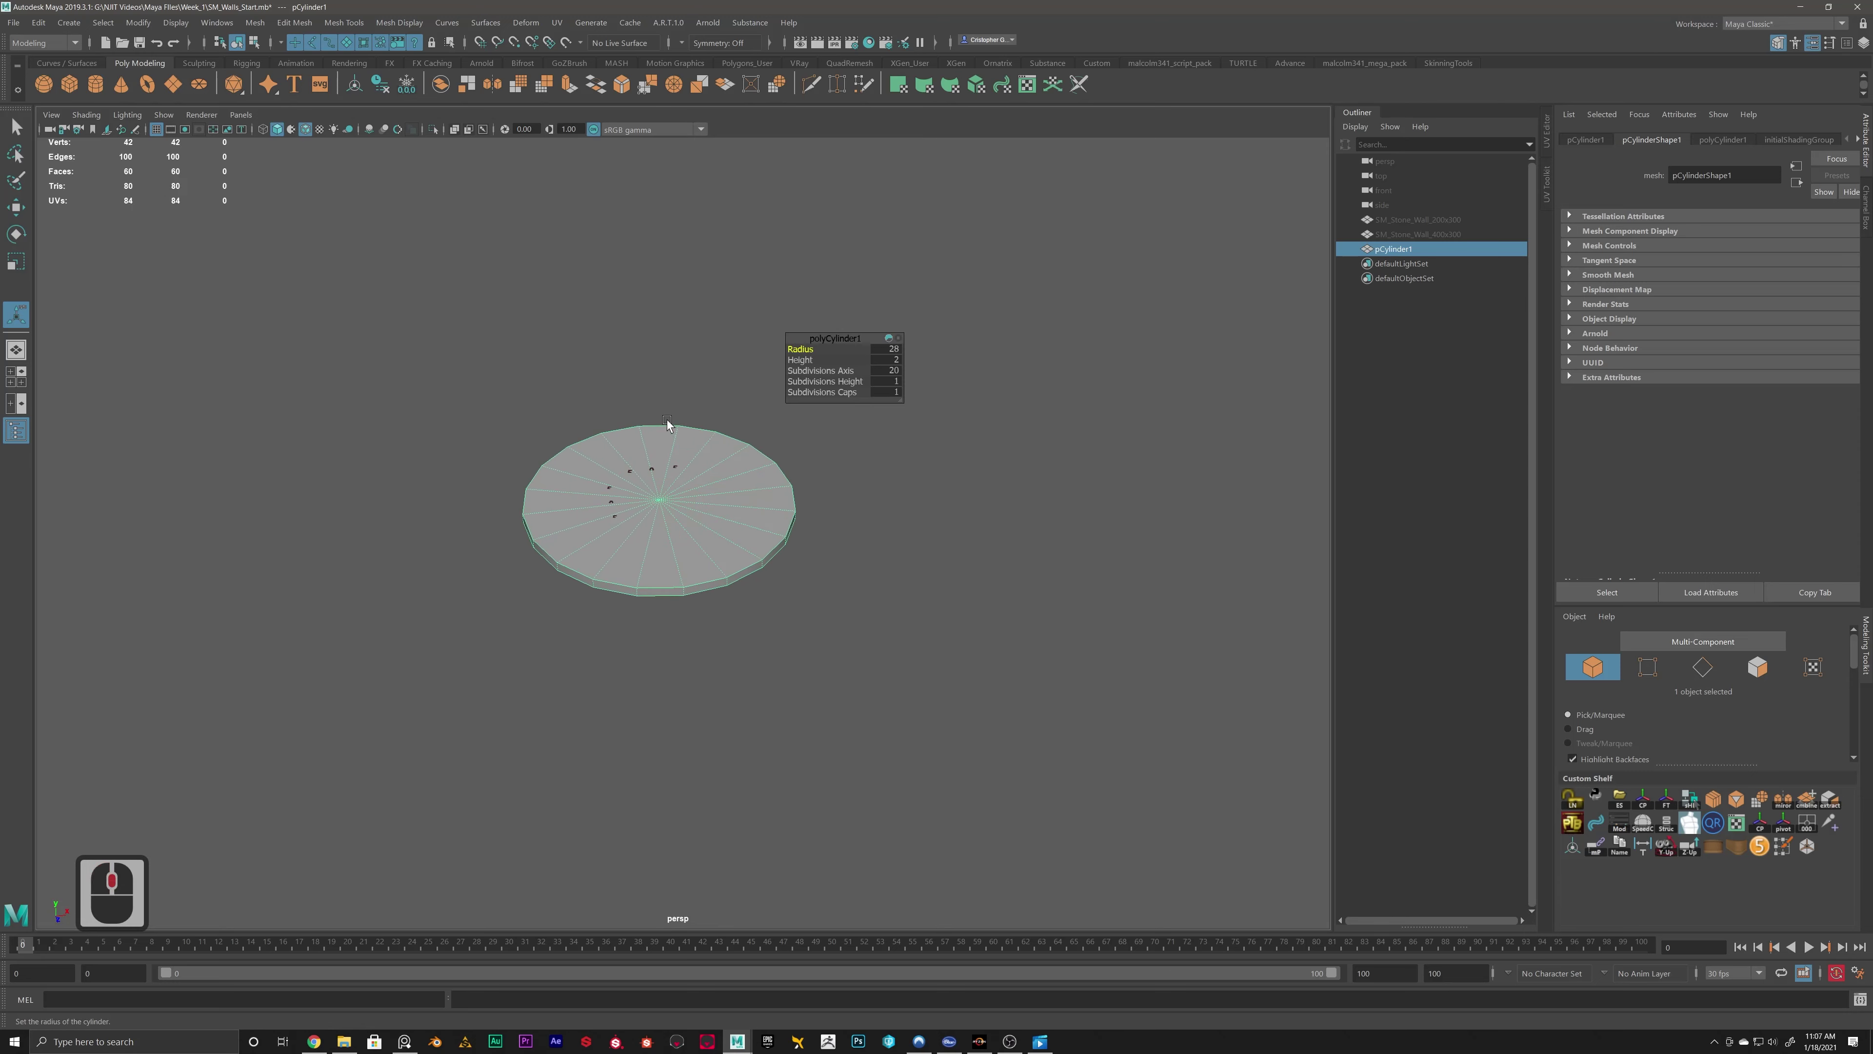
pyautogui.keyDown('alt'); pyautogui.moveTo(668, 424); pyautogui.dragTo(661, 419); pyautogui.keyUp('alt')
pyautogui.click(1413, 220)
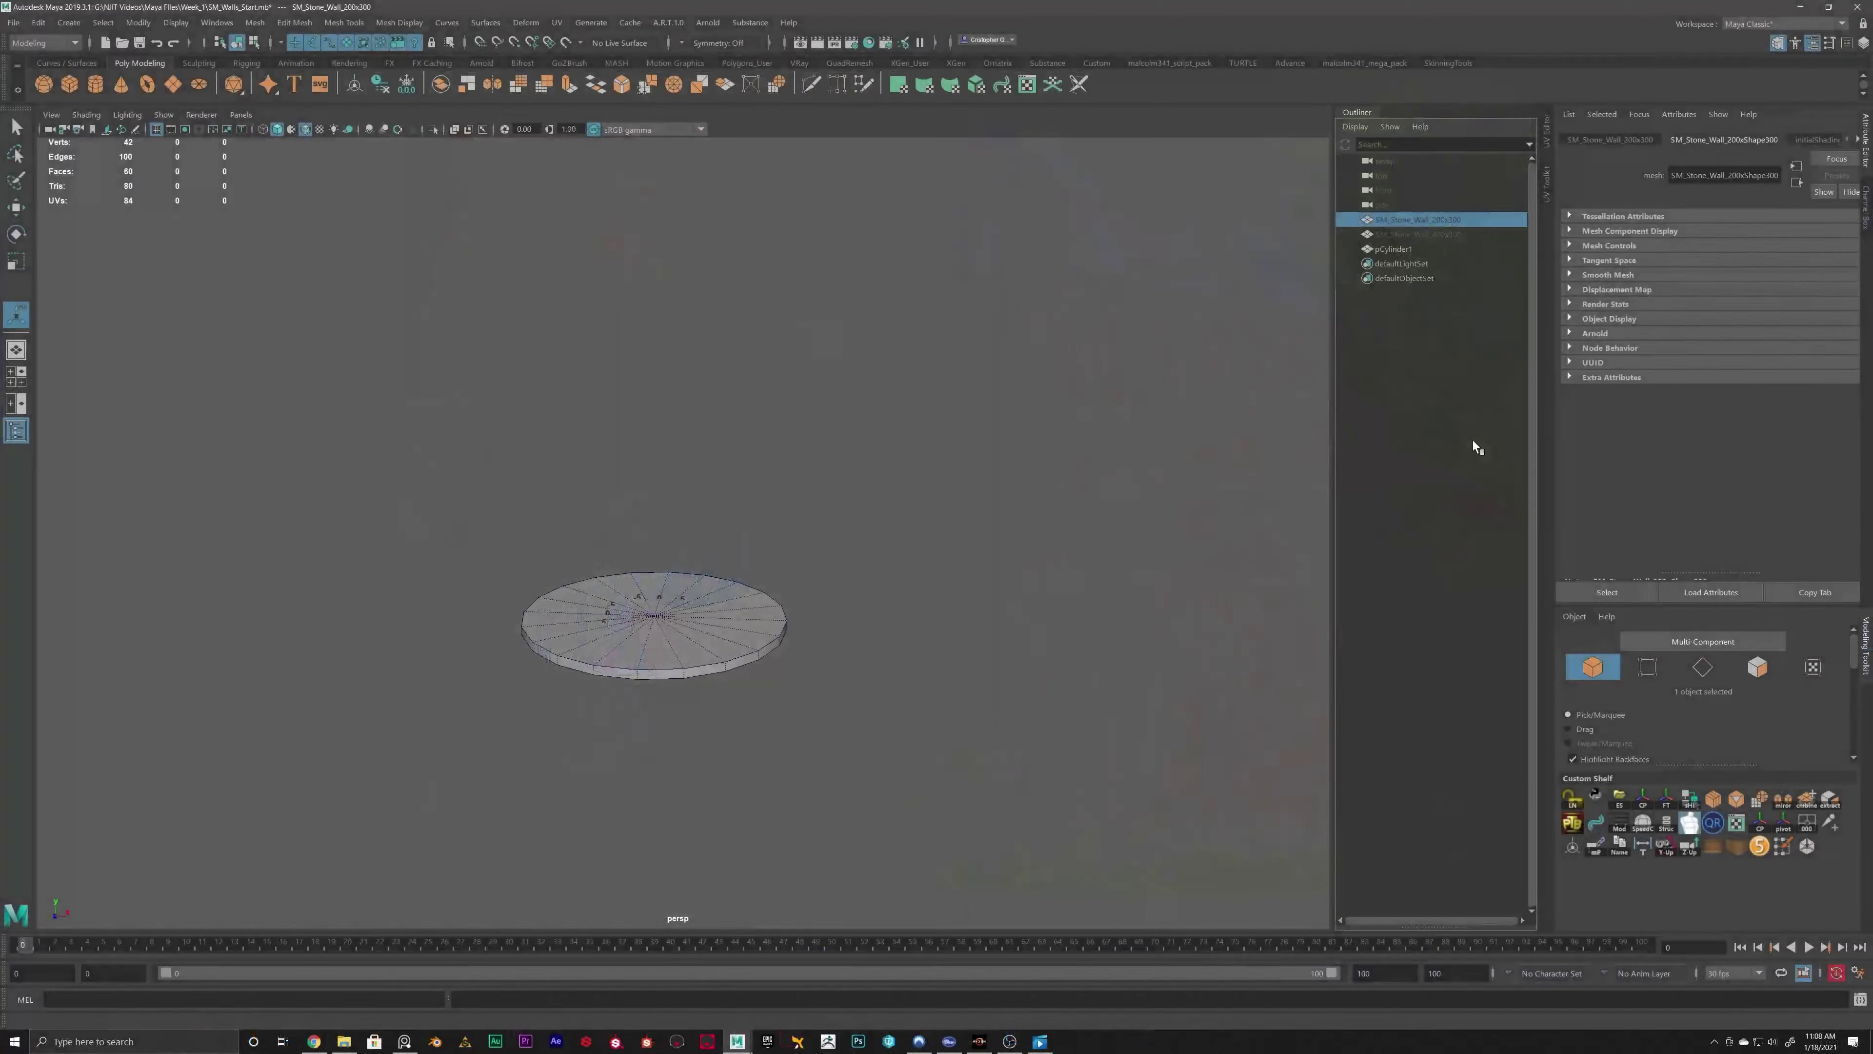
# Unhide SM_Stone_Wall_200x300 and frame the view on the wall's base.
pyautogui.keyDown('alt'); pyautogui.moveTo(663, 524); pyautogui.dragTo(709, 561, button='middle'); pyautogui.keyUp('alt')
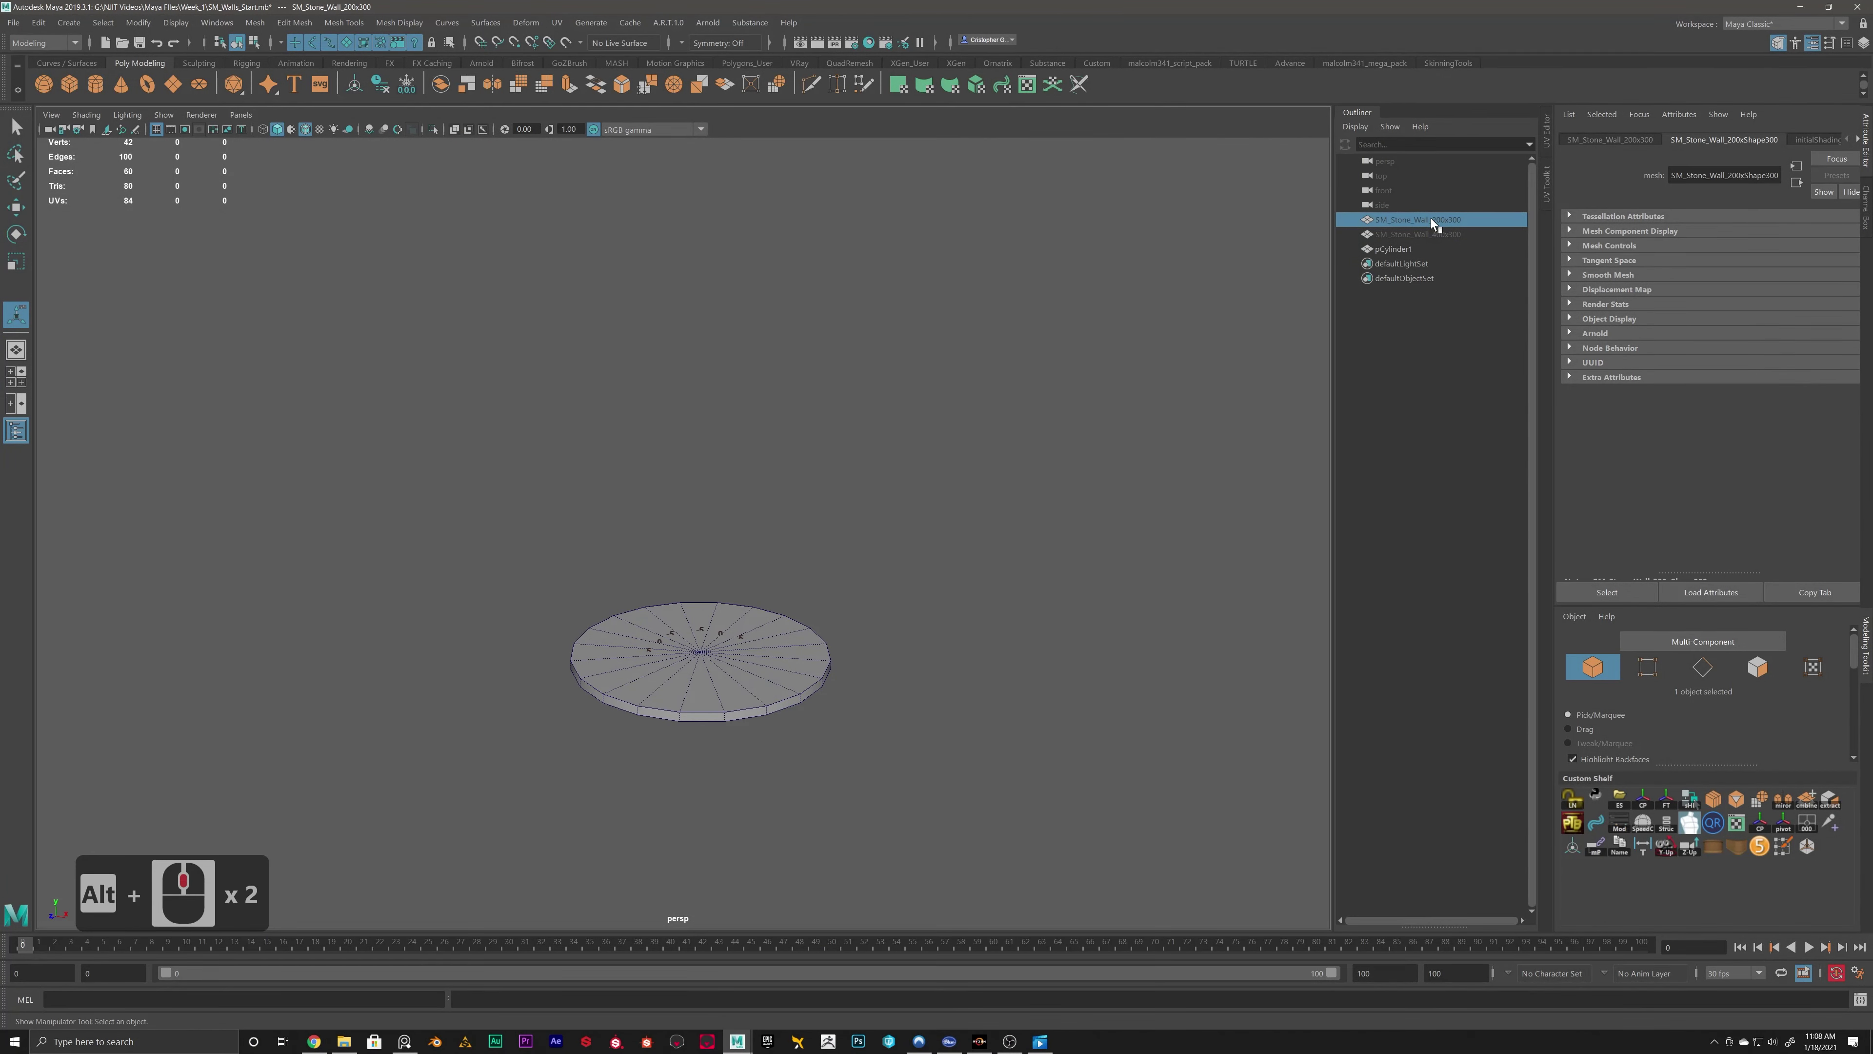
pyautogui.press('h')
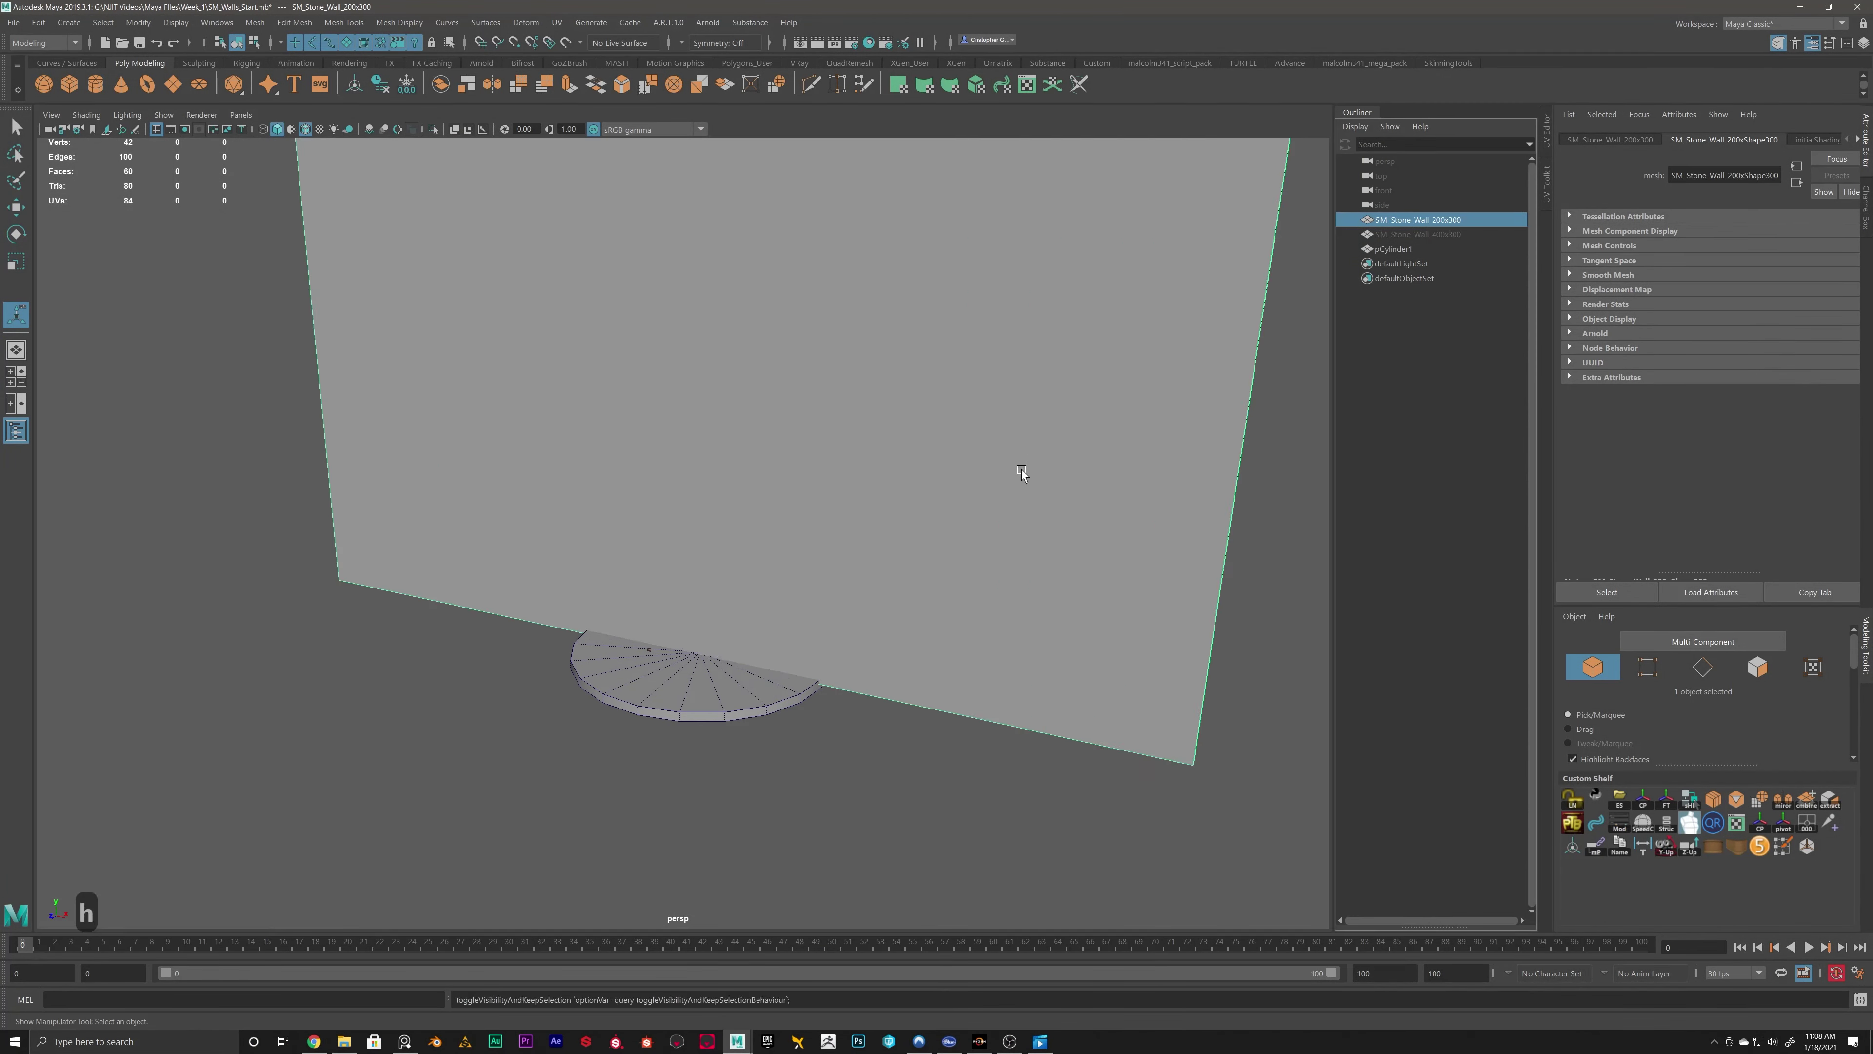
pyautogui.keyDown('alt'); pyautogui.scroll(-16, 870, 527); pyautogui.keyUp('alt')
pyautogui.keyDown('alt'); pyautogui.moveTo(870, 526); pyautogui.dragTo(823, 510); pyautogui.keyUp('alt')
pyautogui.keyDown('alt'); pyautogui.moveTo(823, 510); pyautogui.dragTo(836, 602, button='middle'); pyautogui.keyUp('alt')
pyautogui.keyDown('alt'); pyautogui.scroll(4, 836, 601); pyautogui.keyUp('alt')
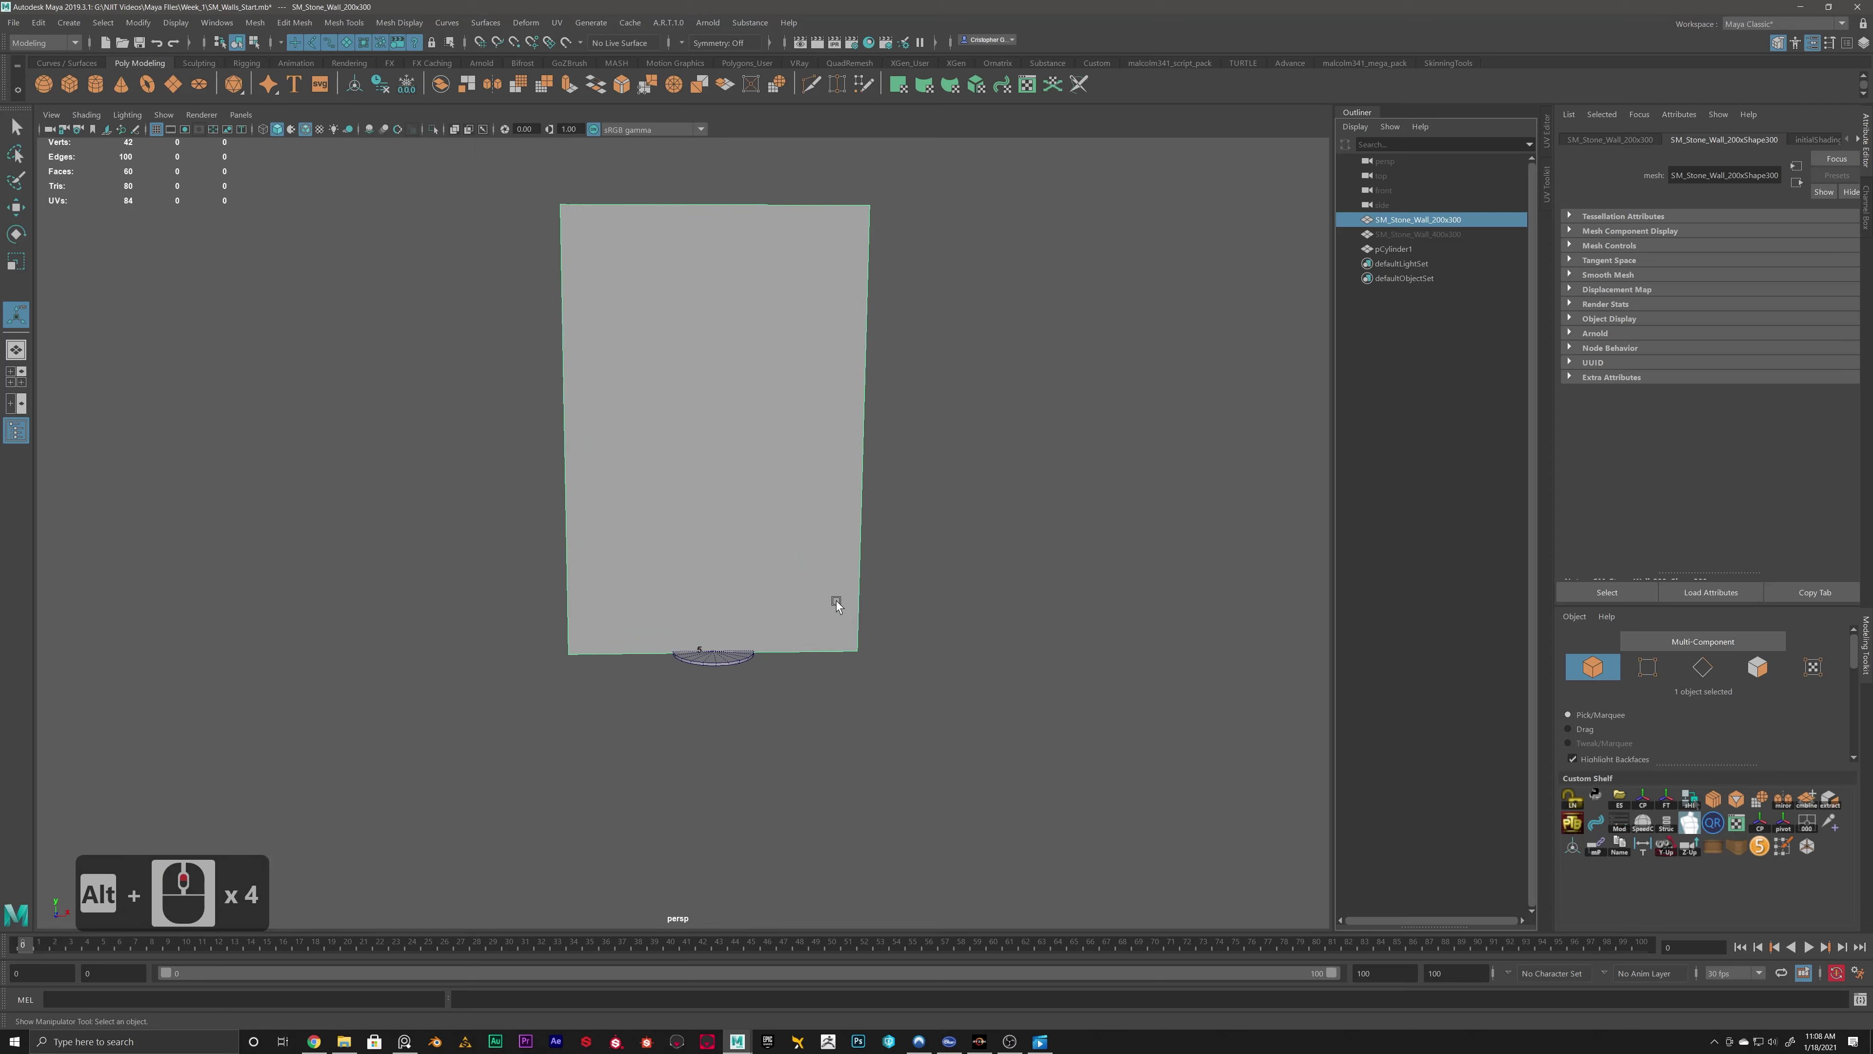
# Select the flat cylinder and activate the Rotate tool.
pyautogui.click(719, 669)
pyautogui.press('r')
pyautogui.press('e')
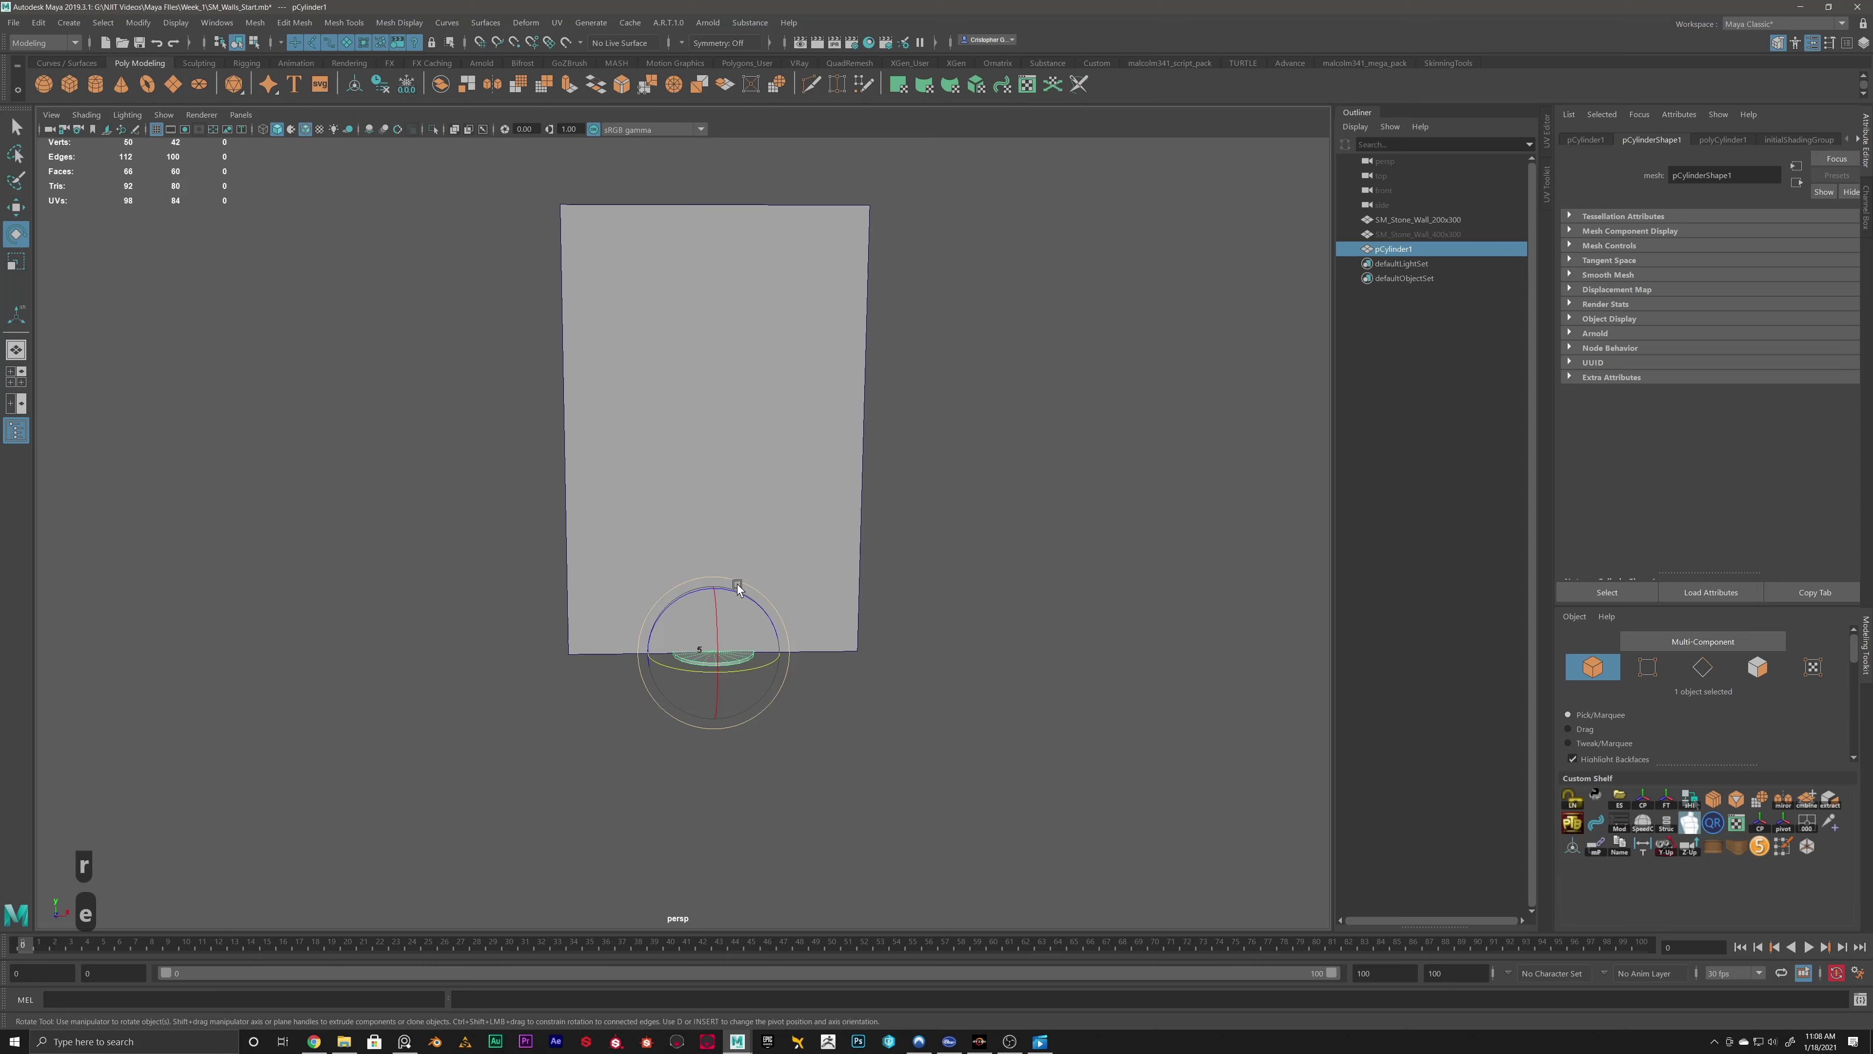
# Cycle through the Move, Rotate and Scale tools, ending on Rotate.
pyautogui.click(16, 208)
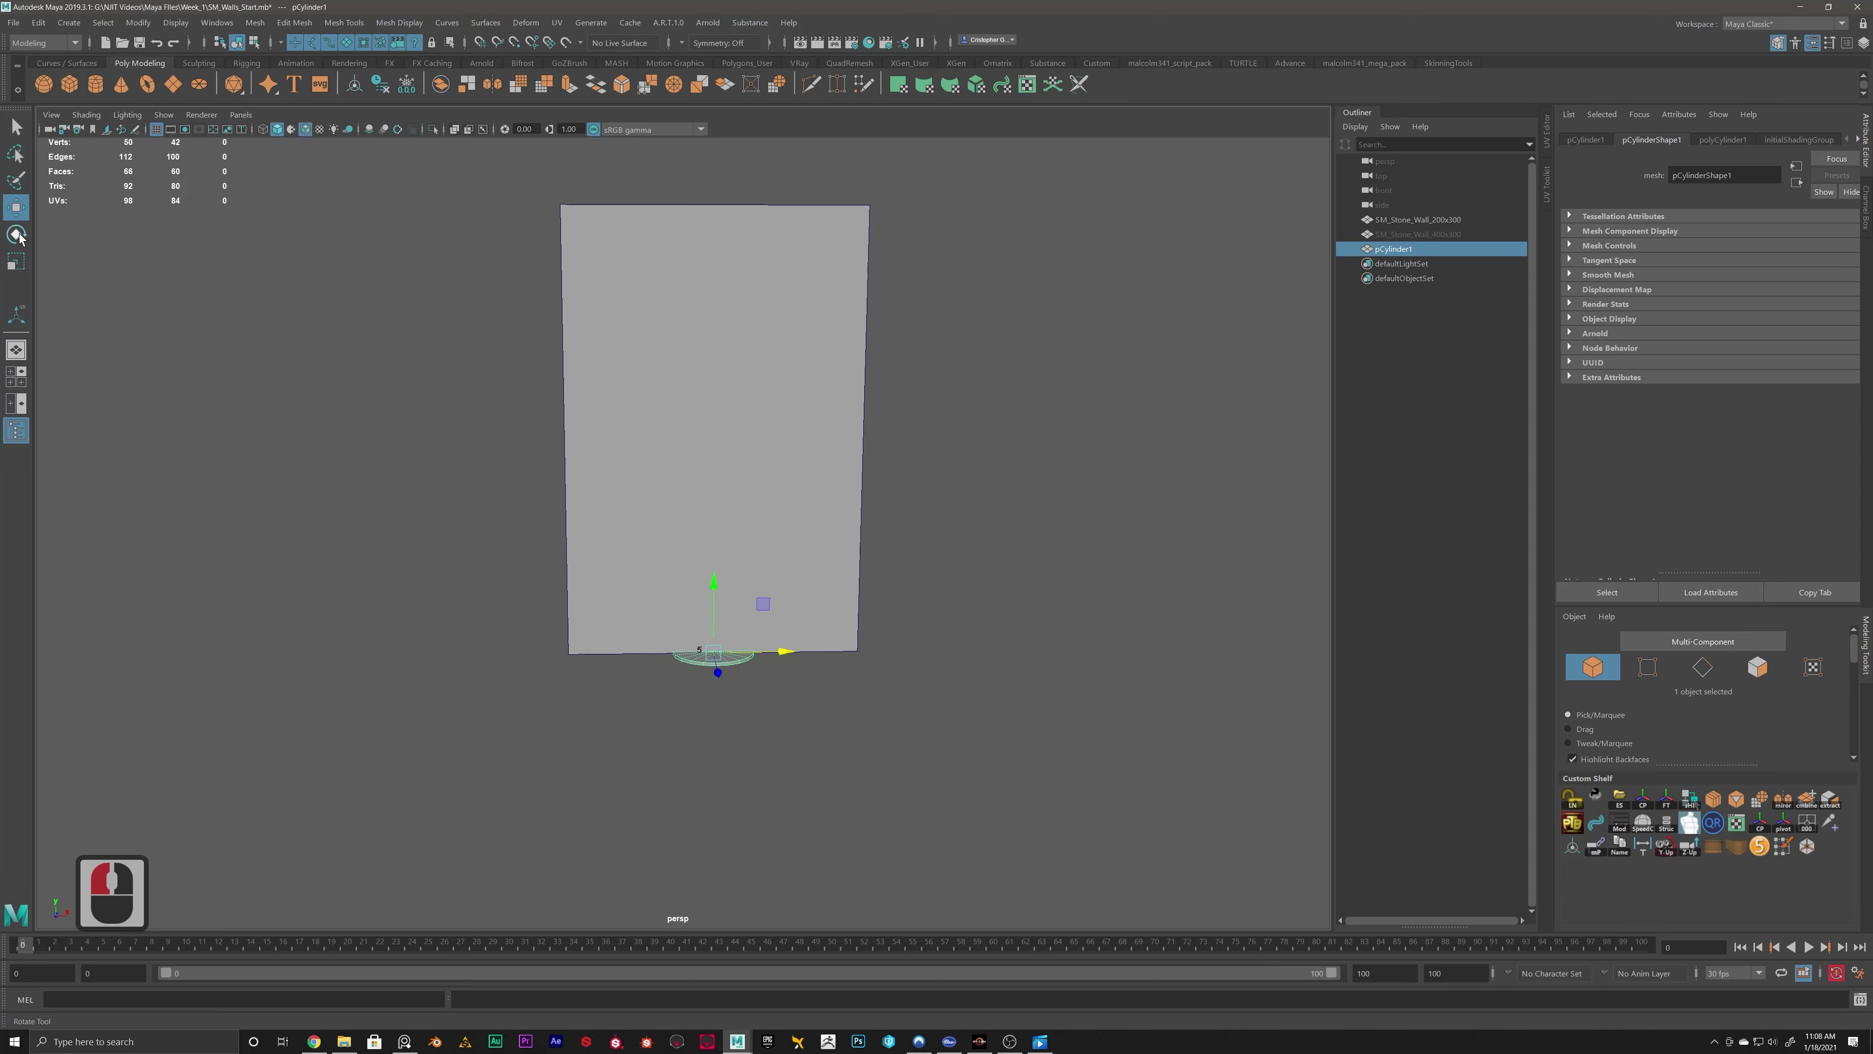
pyautogui.click(15, 235)
pyautogui.click(16, 261)
pyautogui.click(15, 234)
pyautogui.click(15, 209)
pyautogui.click(16, 236)
pyautogui.click(14, 270)
pyautogui.click(16, 262)
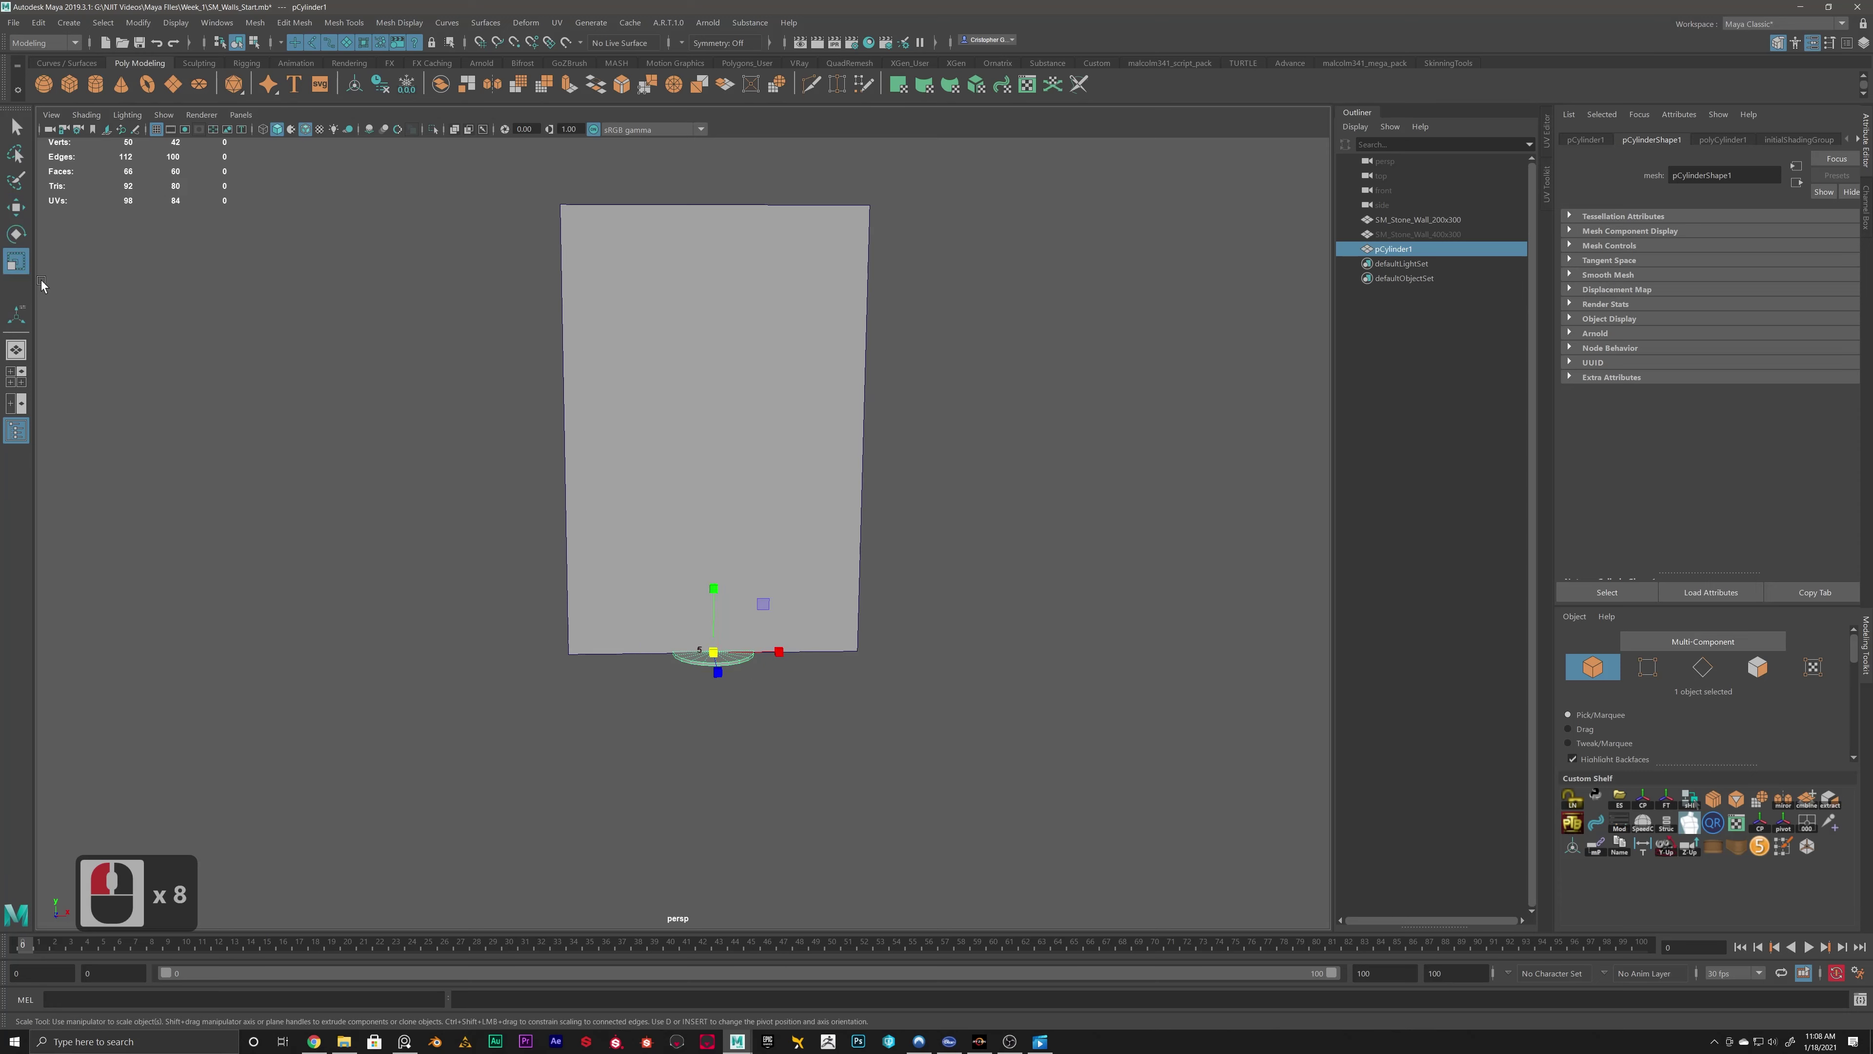
pyautogui.click(15, 233)
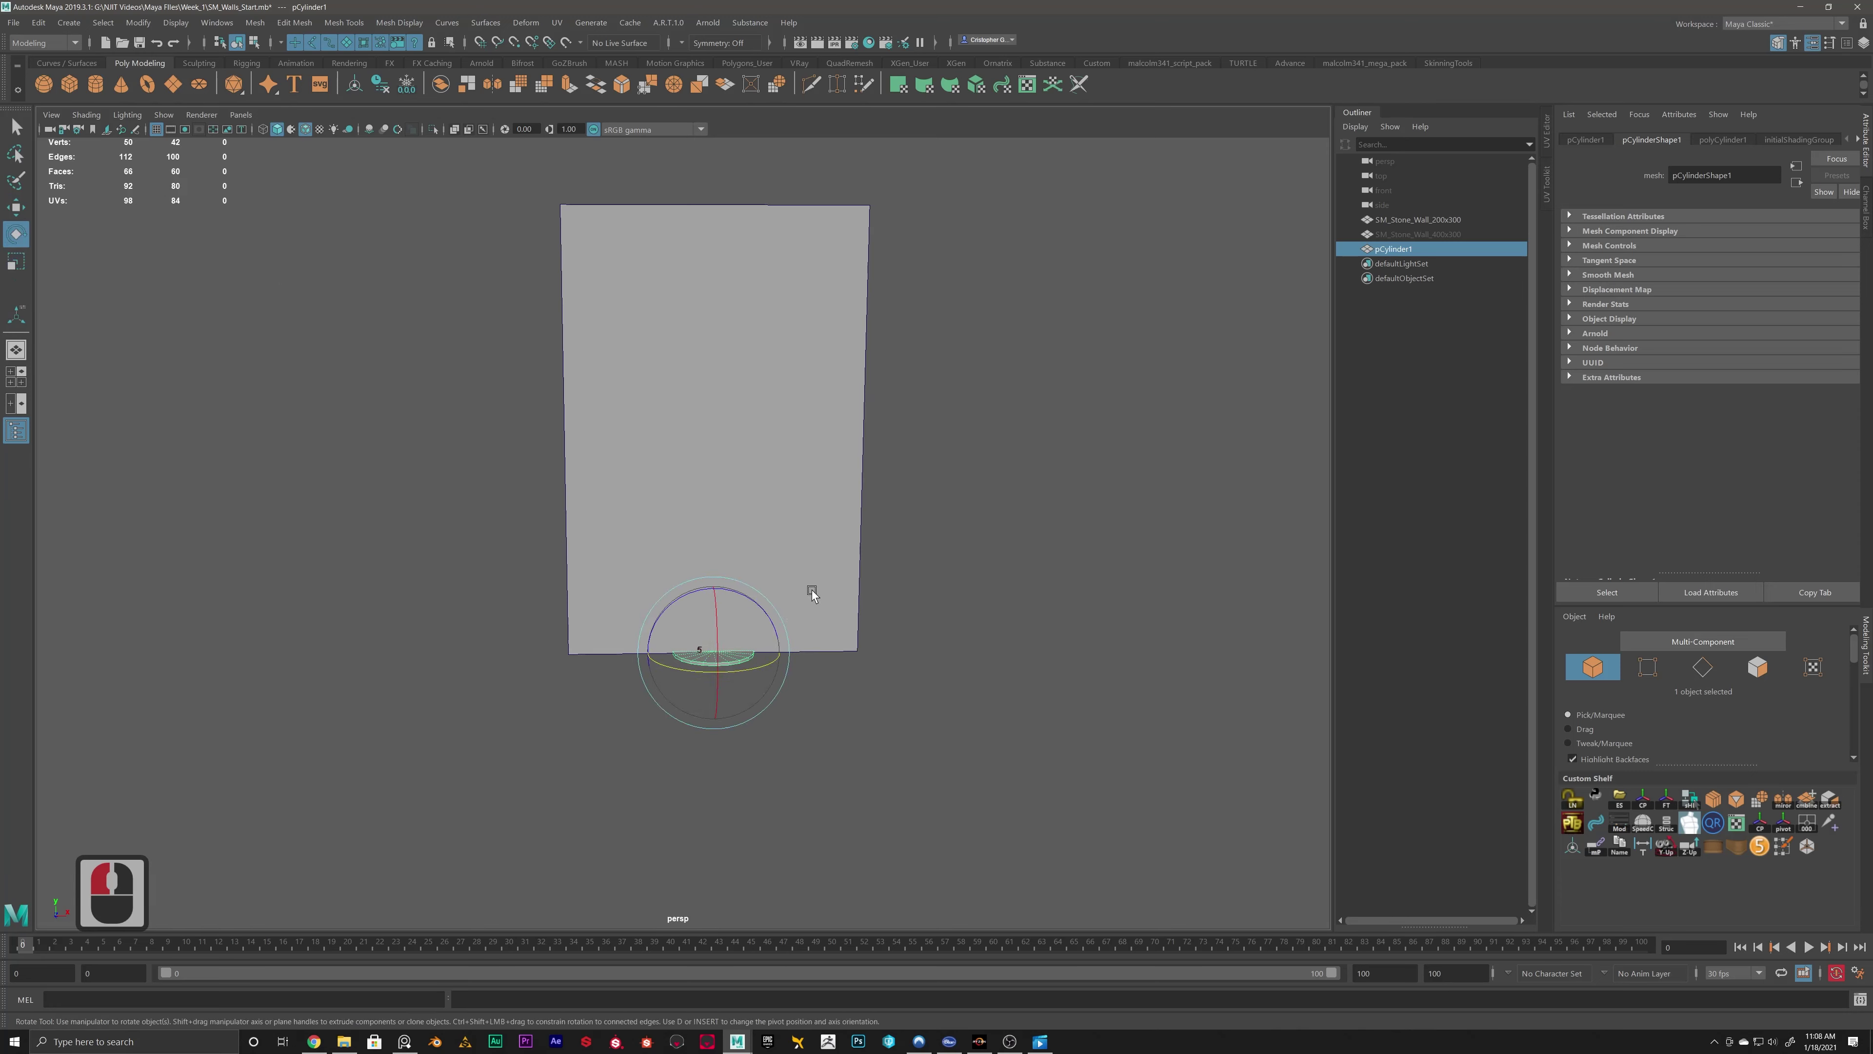
pyautogui.keyDown('alt'); pyautogui.moveTo(807, 590); pyautogui.dragTo(793, 604); pyautogui.keyUp('alt')
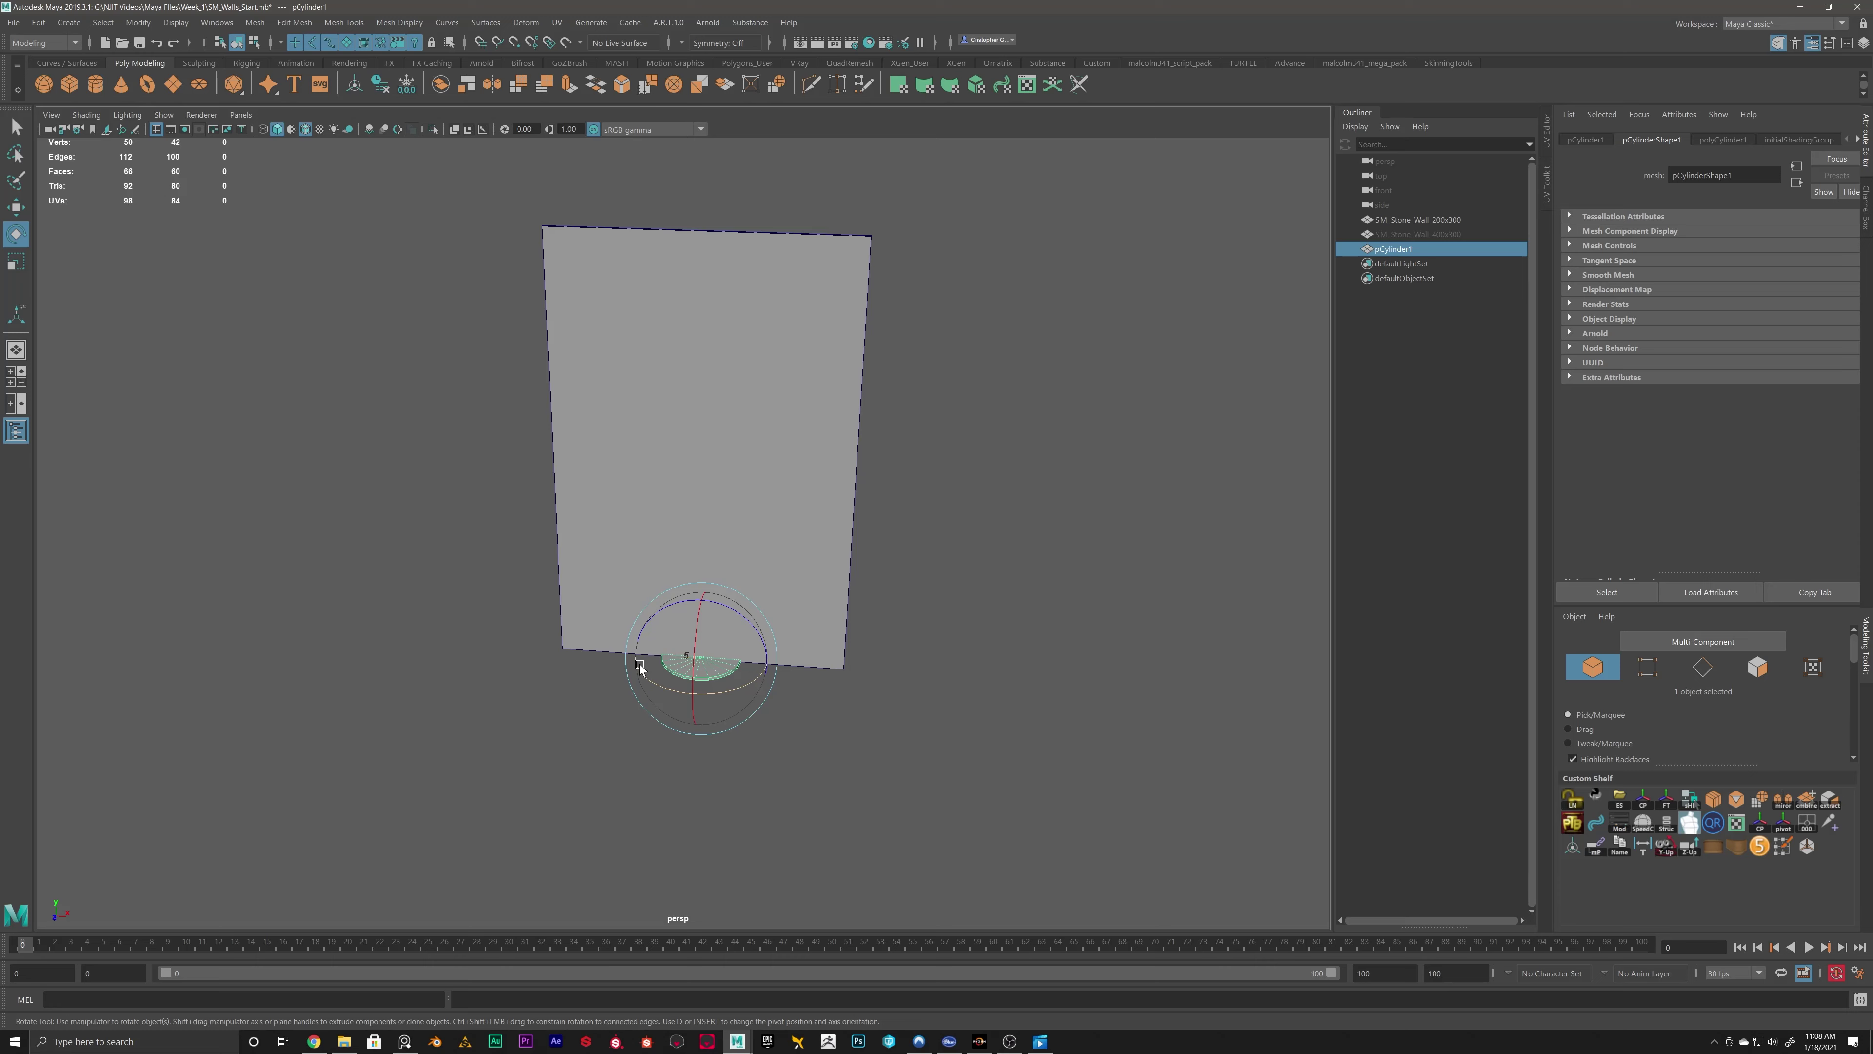
# Snap-rotate the cylinder 90° around Z so it stands upright.
pyautogui.press('j')
pyautogui.moveTo(736, 609); pyautogui.dragTo(681, 600)
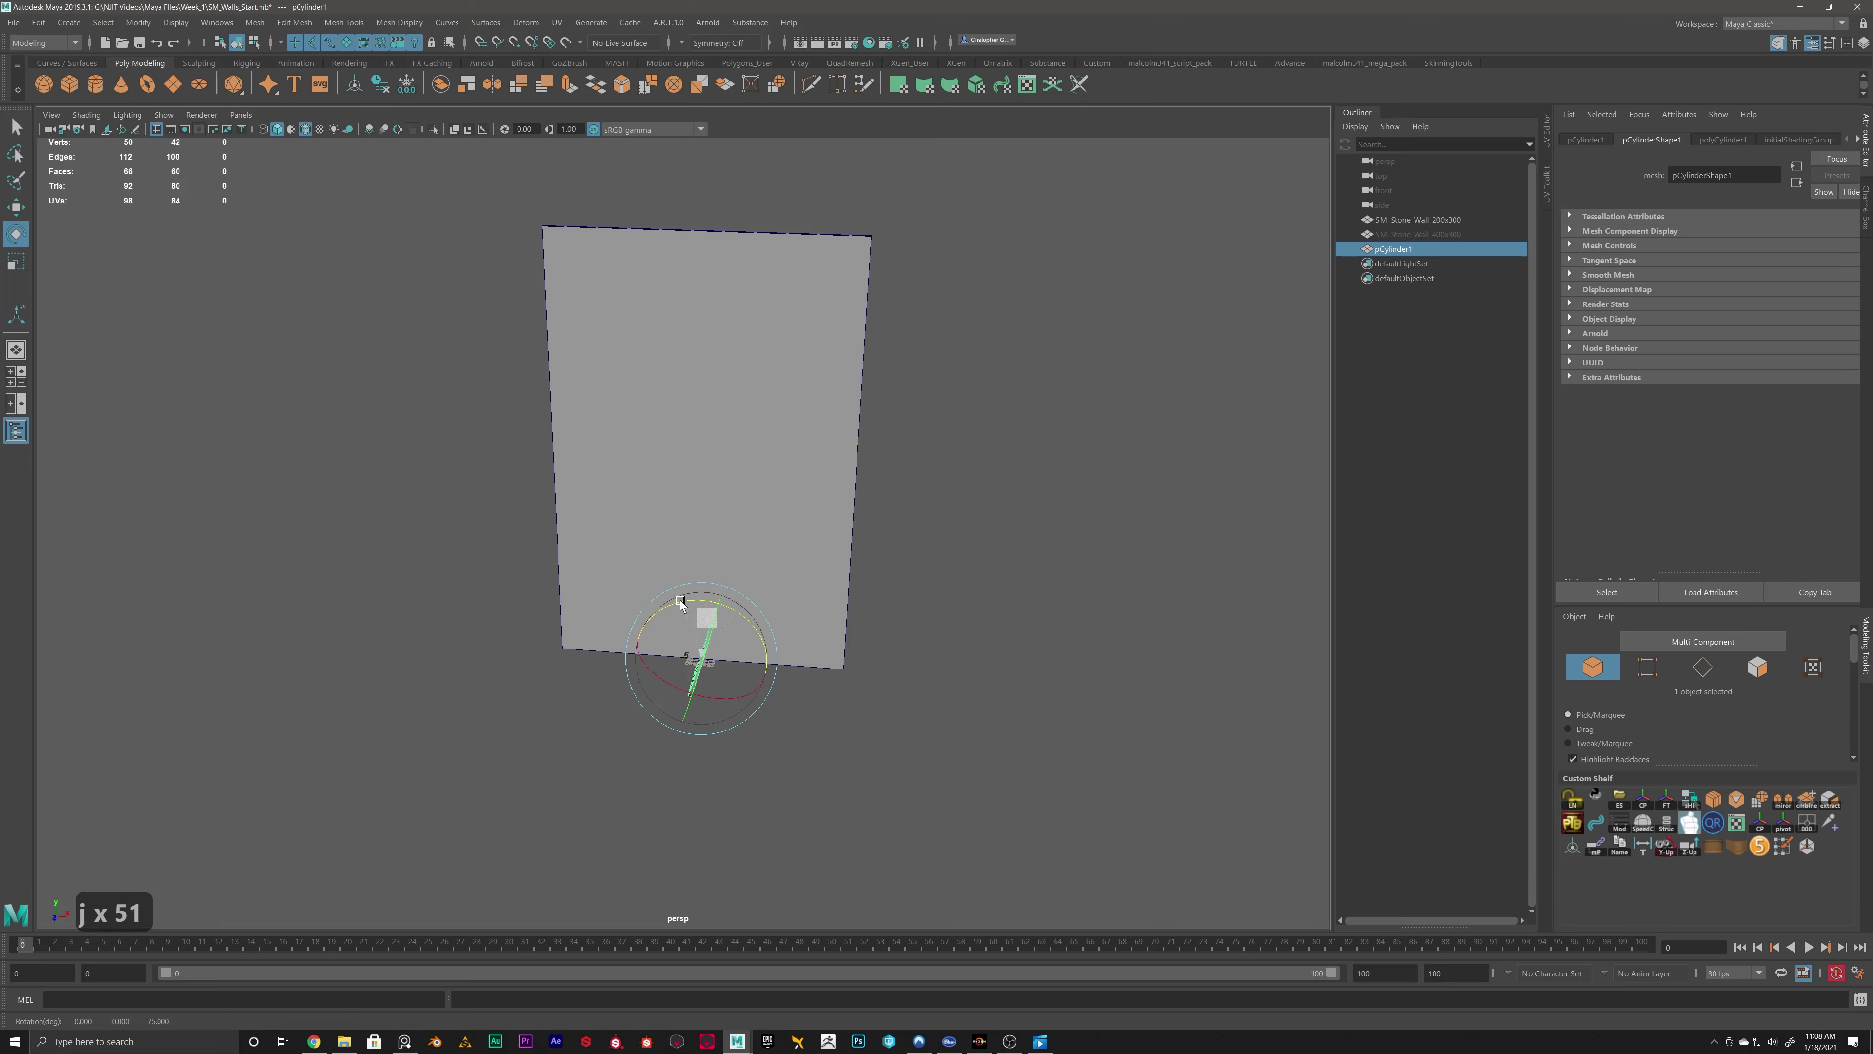
pyautogui.press('alt')
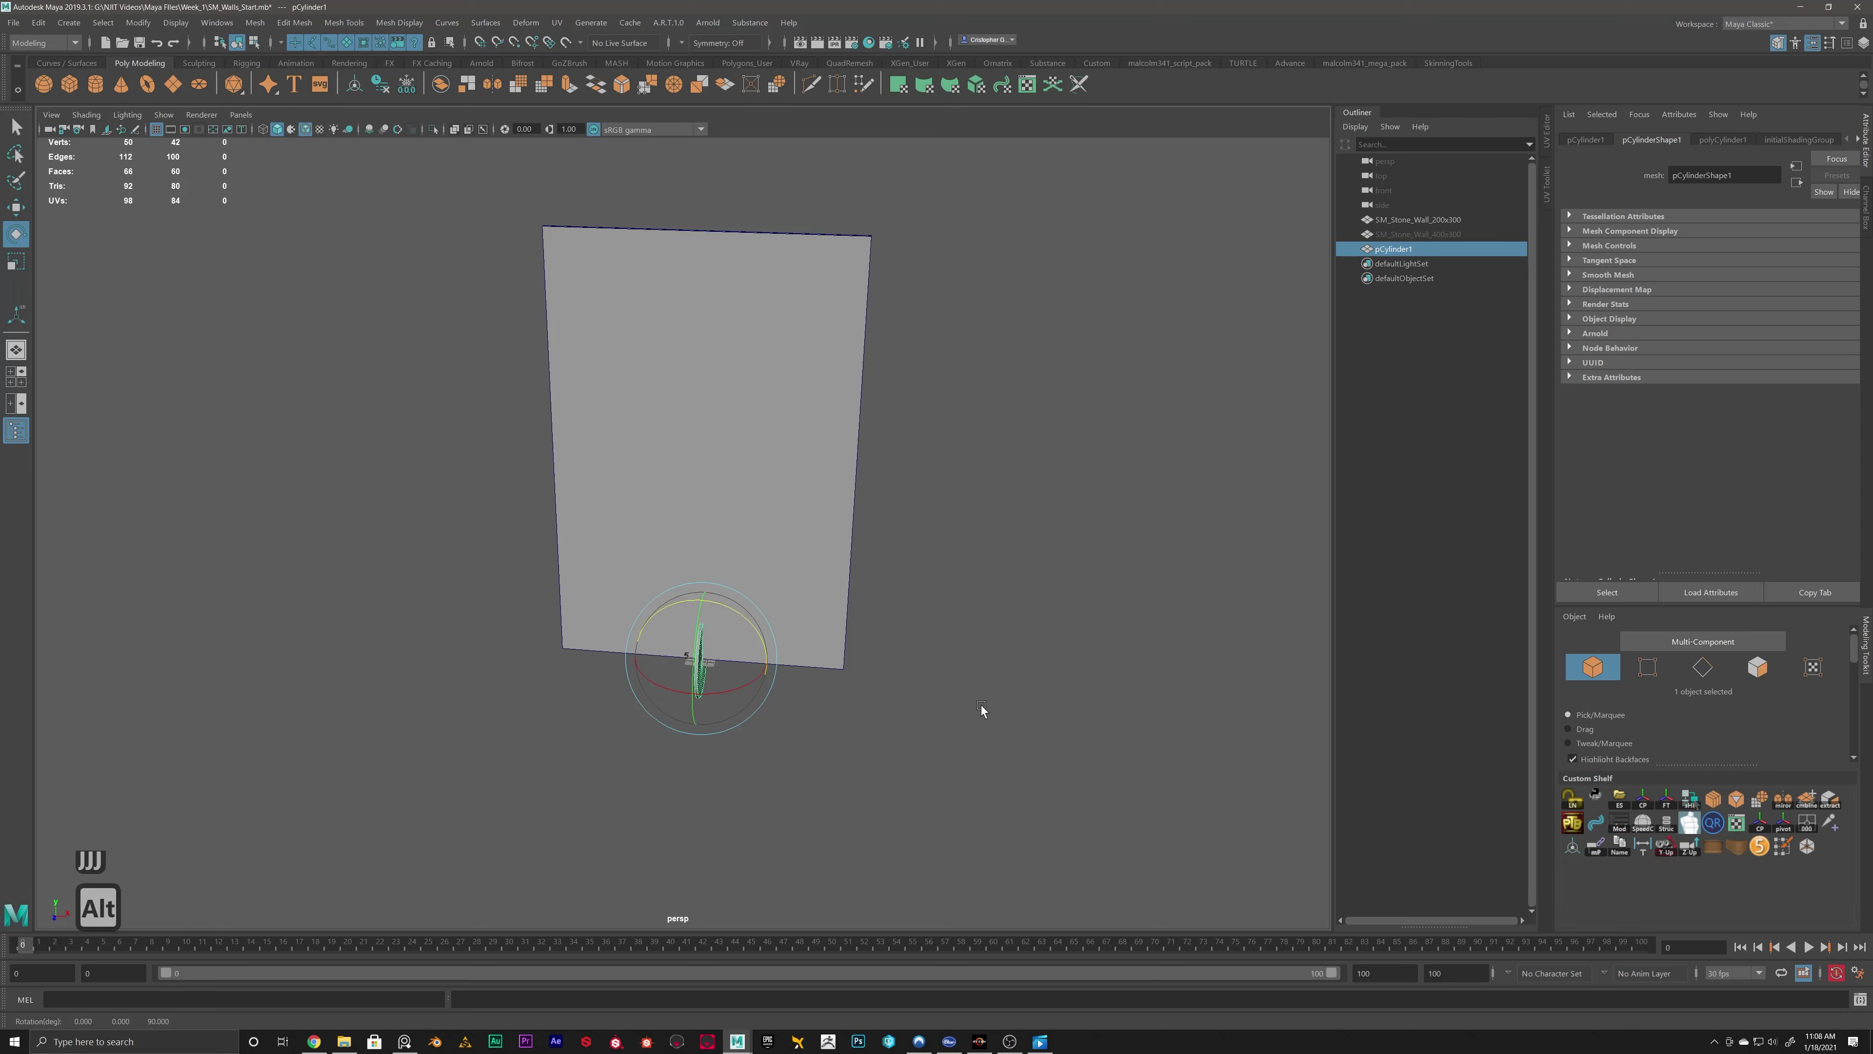
pyautogui.keyDown('alt'); pyautogui.moveTo(742, 605); pyautogui.dragTo(804, 573); pyautogui.keyUp('alt')
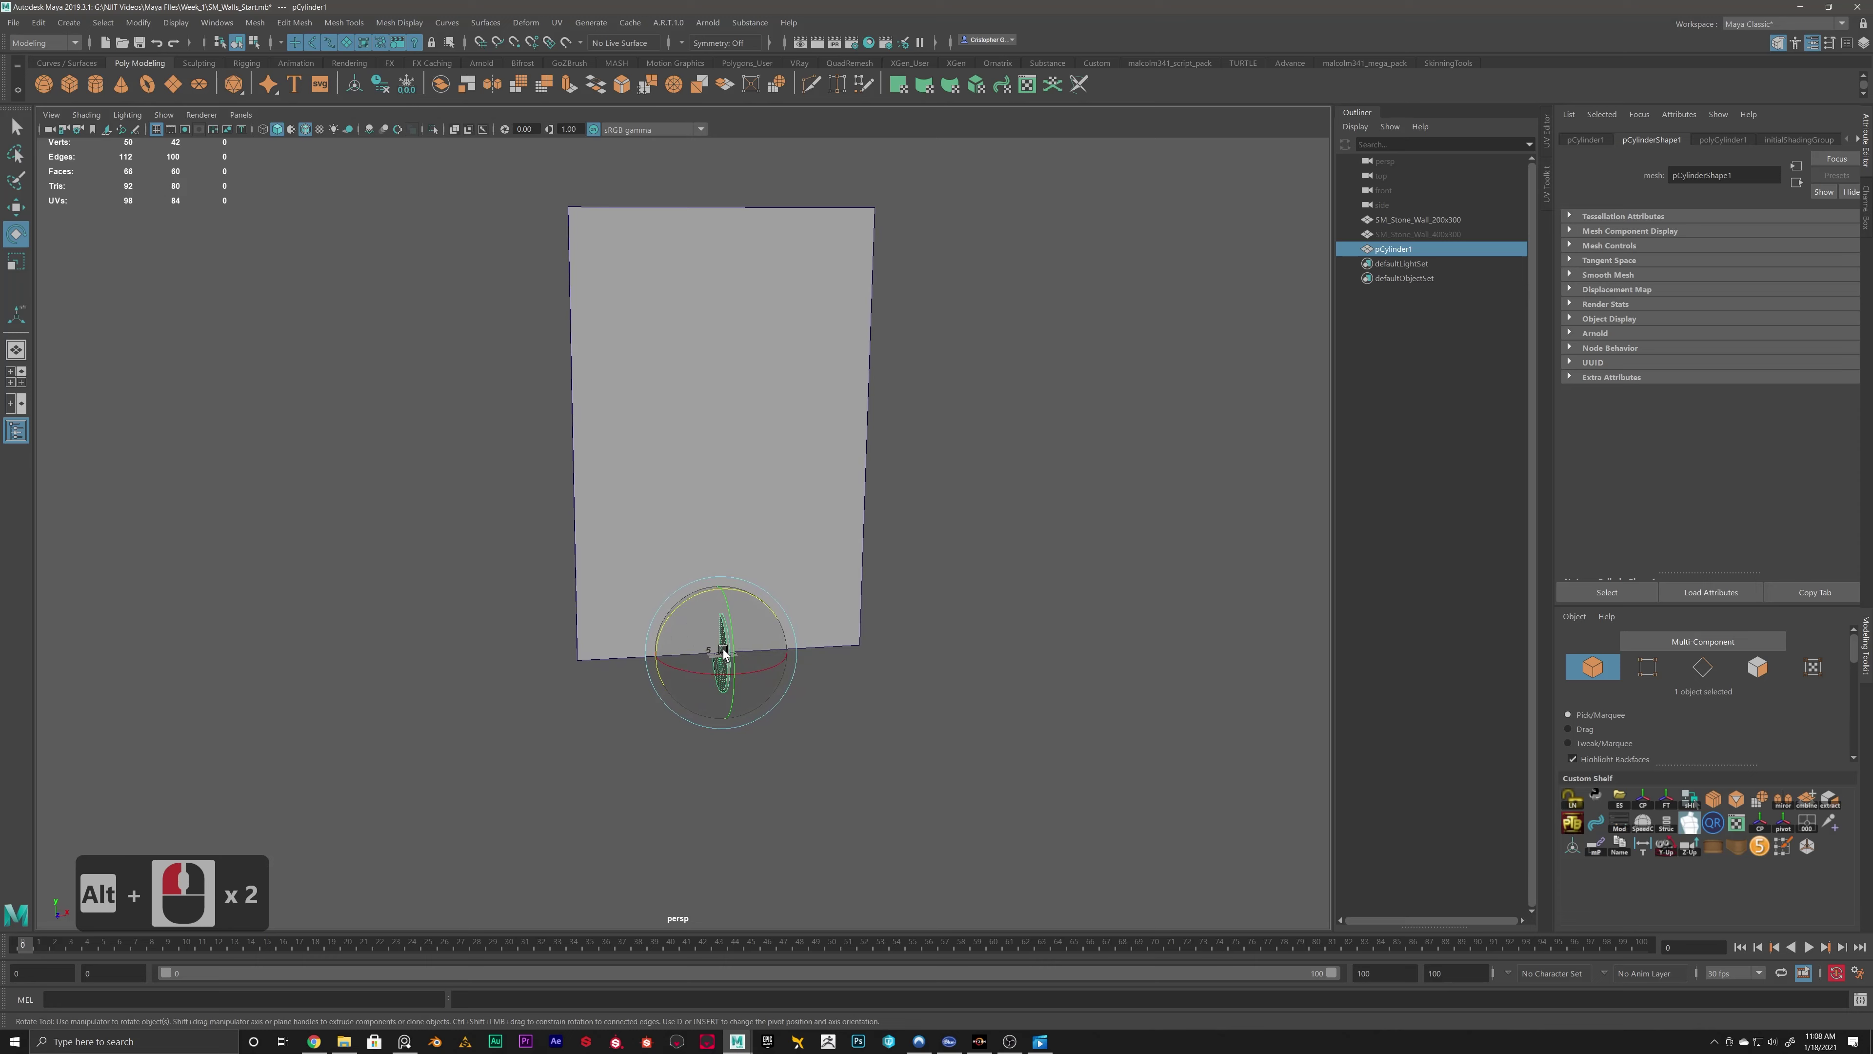
# Set Rotate Step Snap to Absolute, test it, set it back to Off, and close Tool Settings.
pyautogui.doubleClick(15, 236)
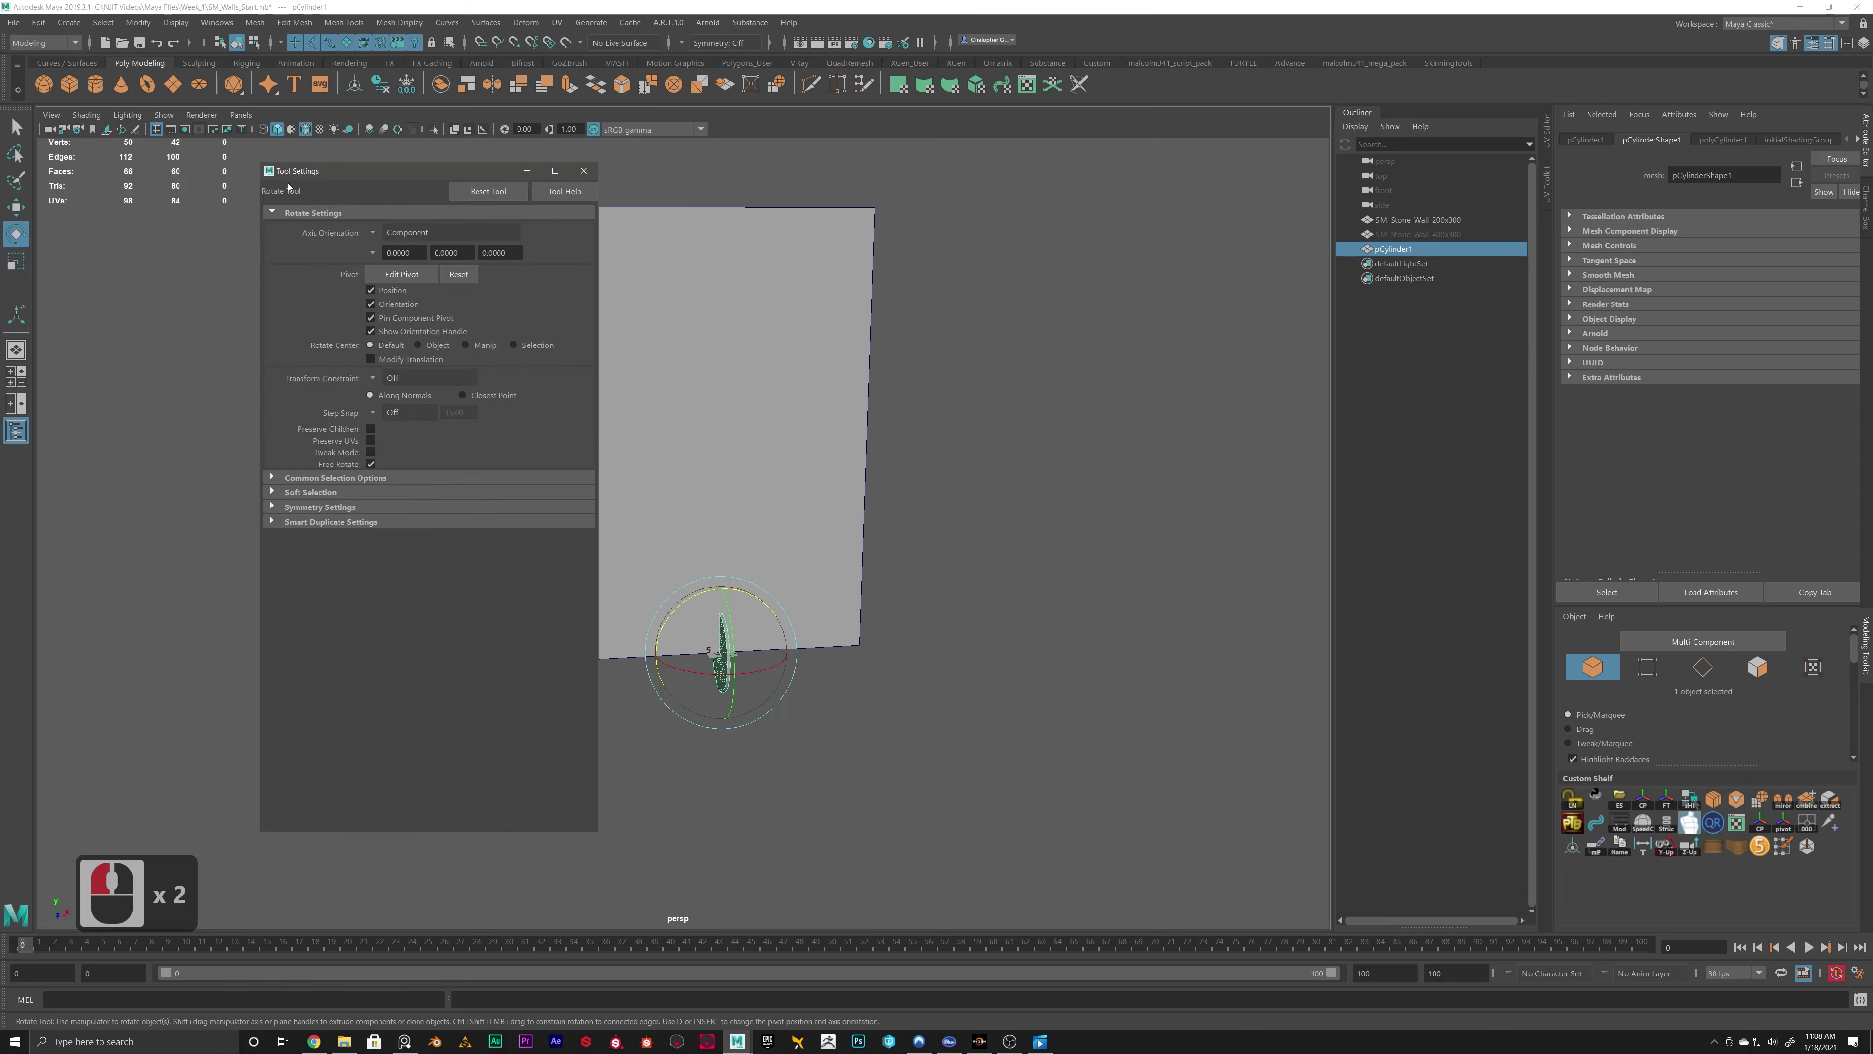
pyautogui.click(372, 407)
pyautogui.click(387, 426)
pyautogui.press('j')
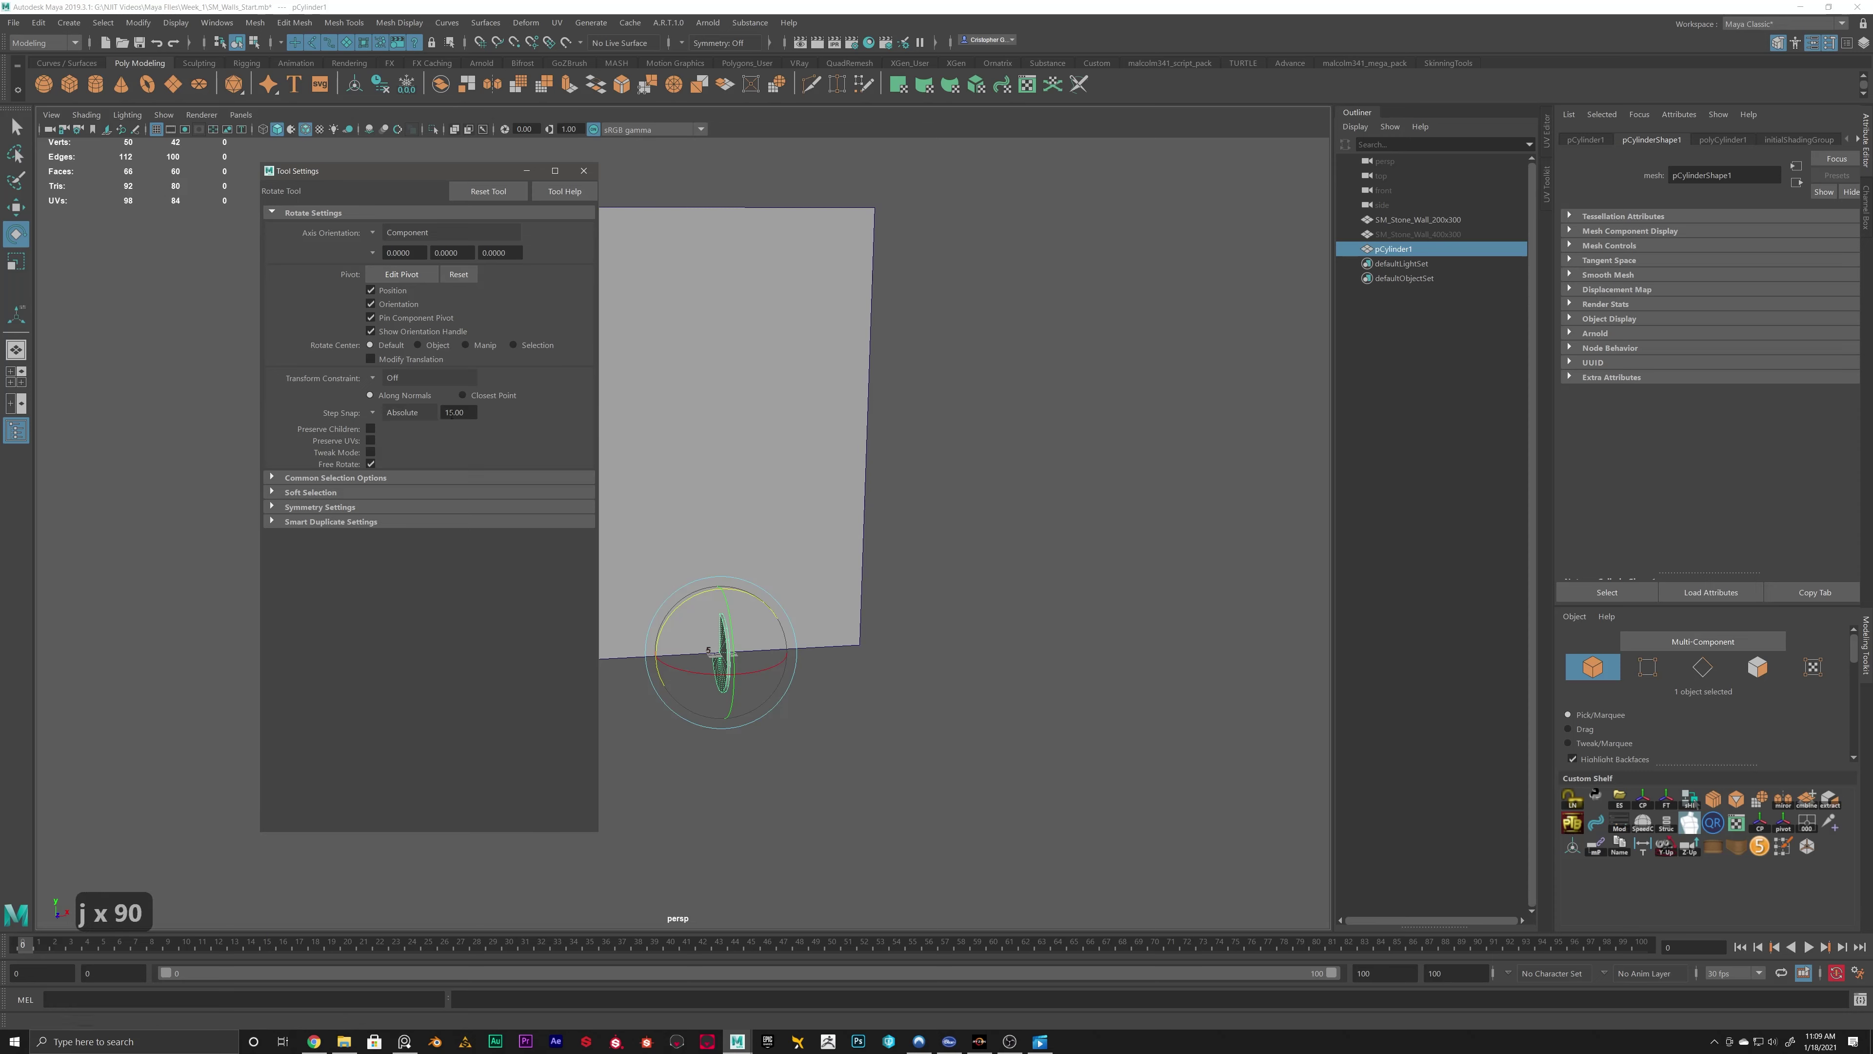
pyautogui.press('j')
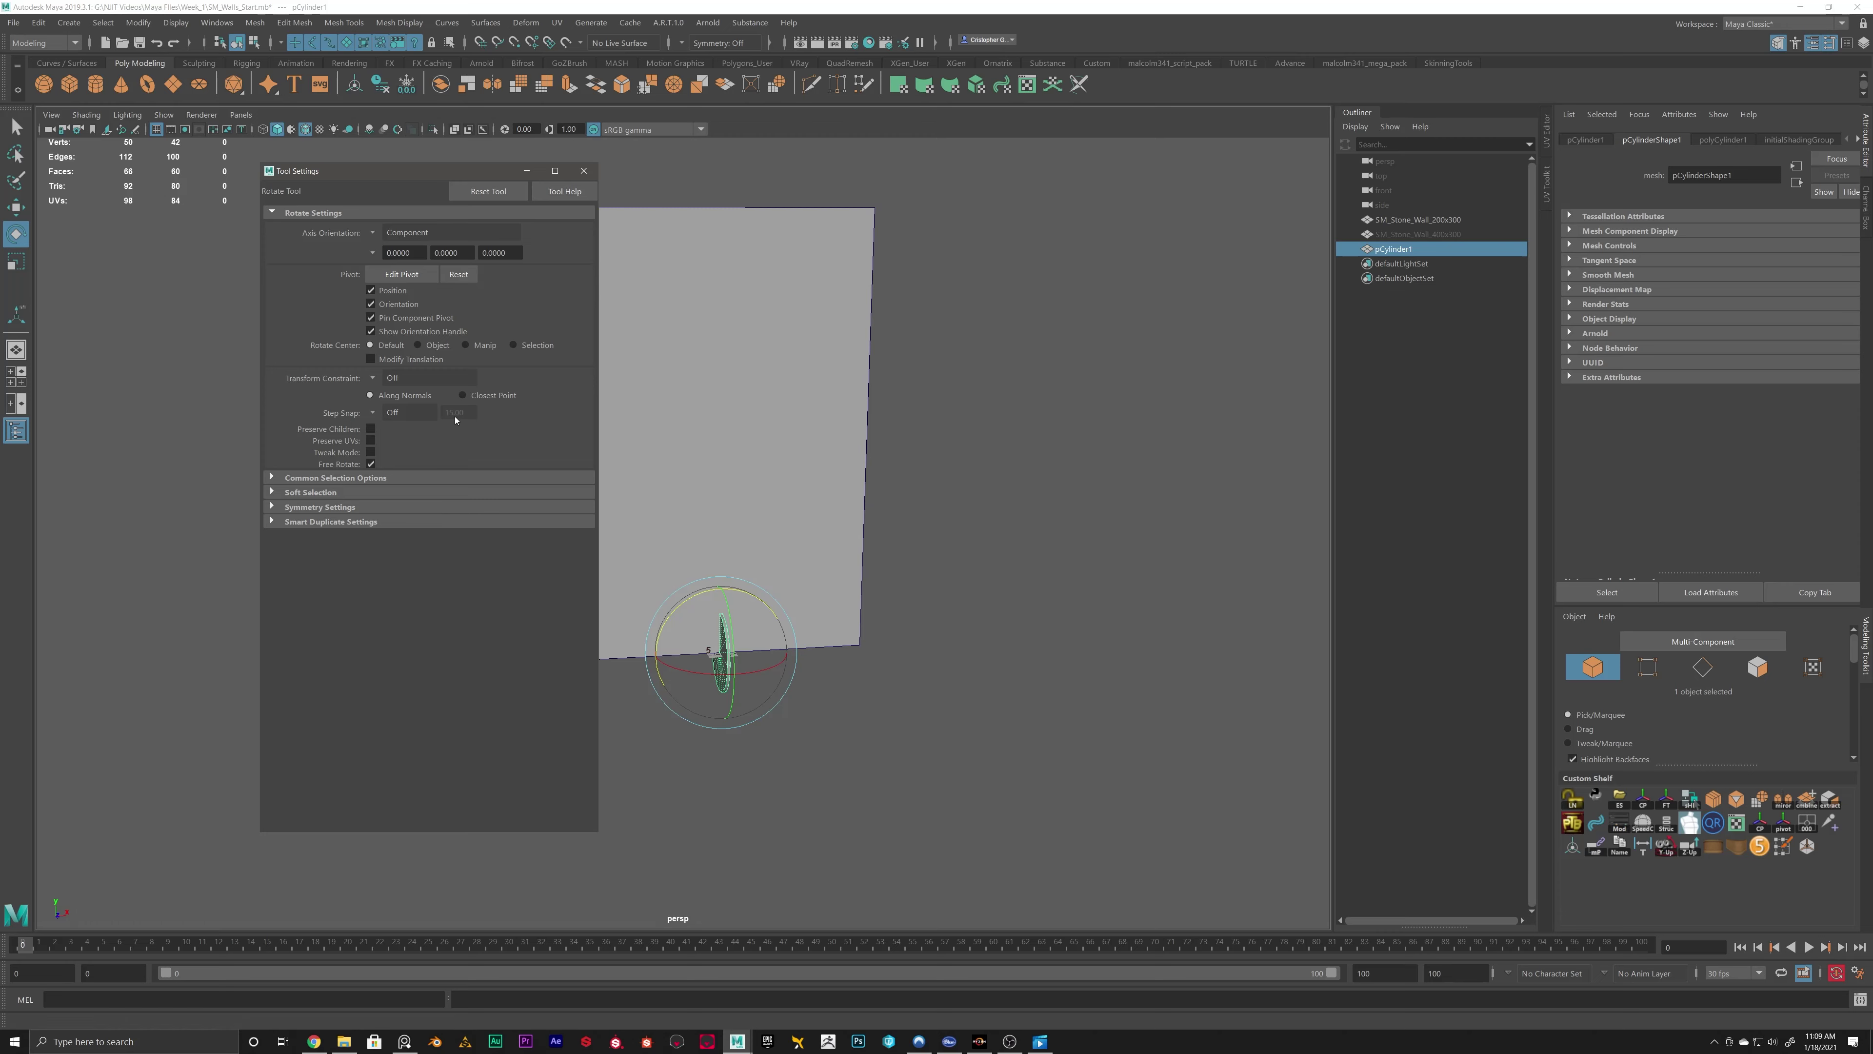
pyautogui.click(584, 171)
pyautogui.keyDown('alt'); pyautogui.moveTo(774, 467); pyautogui.dragTo(820, 522); pyautogui.keyUp('alt')
# Set the cylinder's radius to 12 in the in-view editor.
pyautogui.press('t')
pyautogui.keyDown('alt'); pyautogui.moveTo(772, 384); pyautogui.dragTo(736, 350); pyautogui.keyUp('alt')
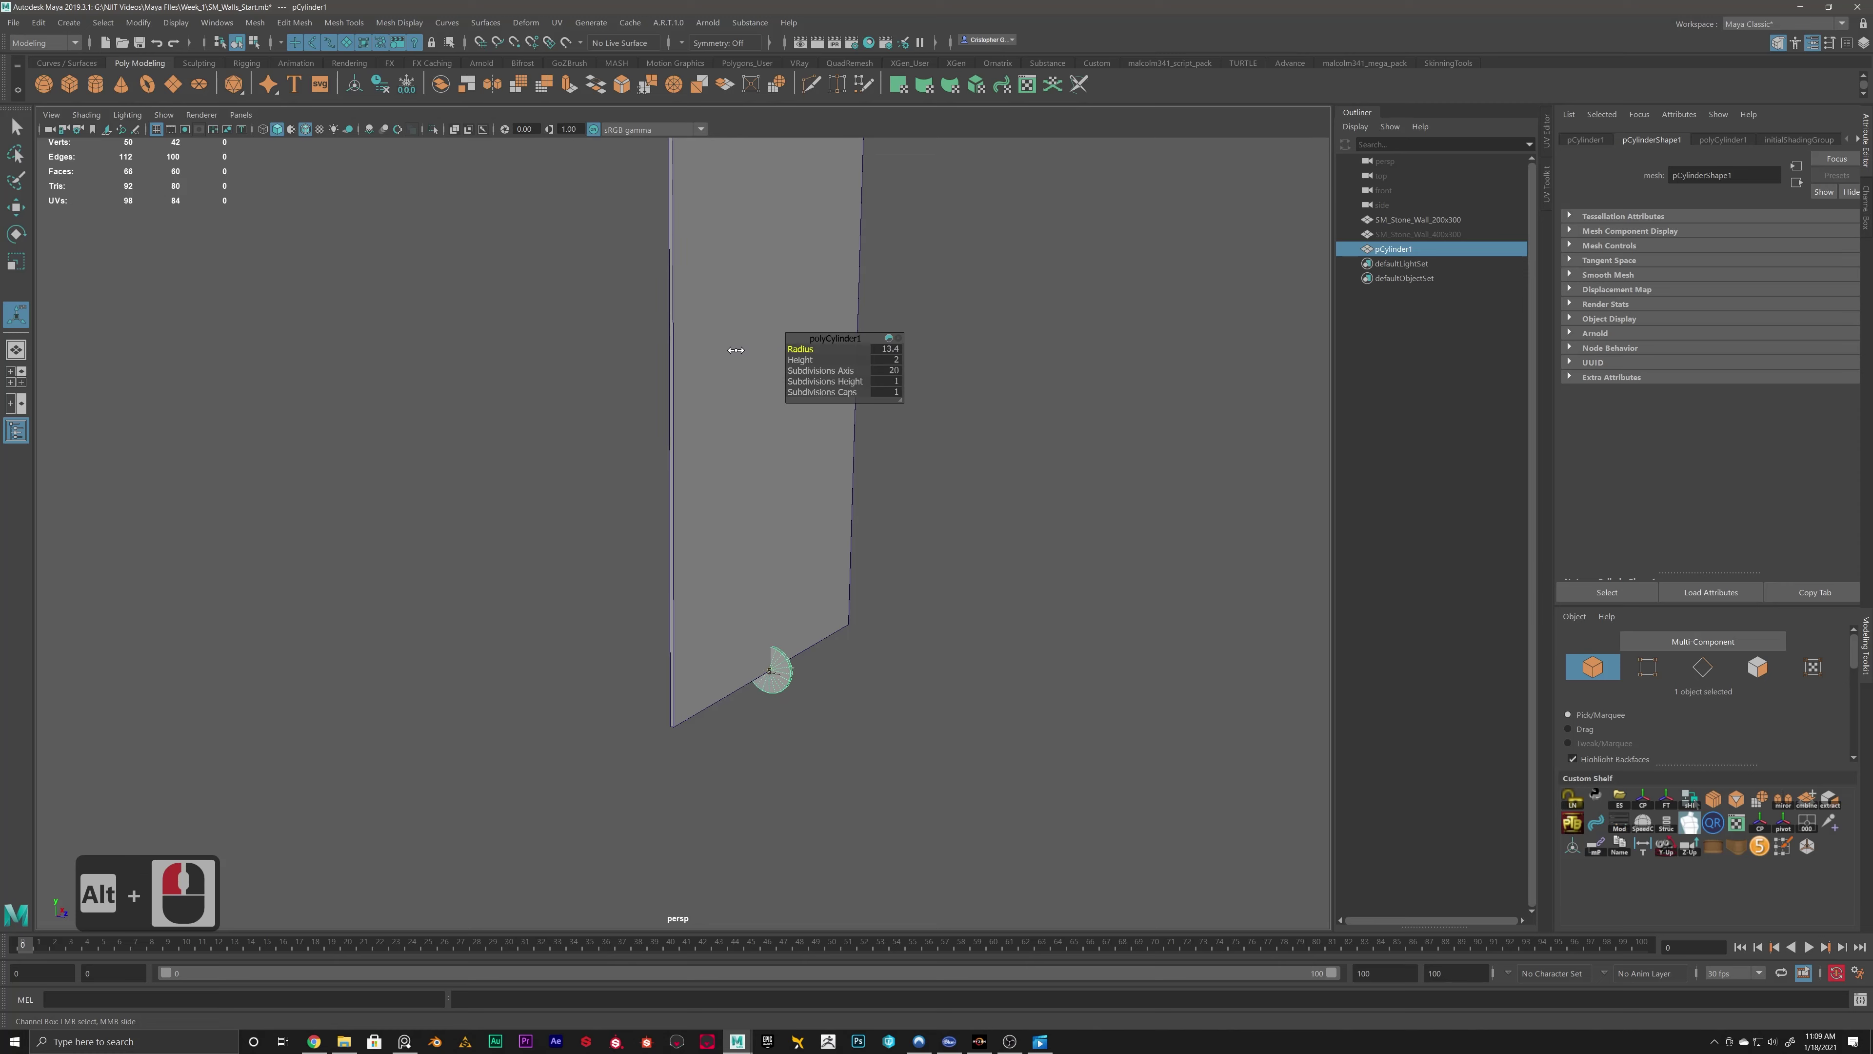
pyautogui.doubleClick(883, 348)
pyautogui.write('12')
pyautogui.press('Return')
# Stretch the cylinder's height to 200 so it lies as a long beam along the wall.
pyautogui.keyDown('alt'); pyautogui.moveTo(848, 738); pyautogui.dragTo(590, 424); pyautogui.keyUp('alt')
pyautogui.keyDown('alt'); pyautogui.moveTo(683, 414); pyautogui.dragTo(954, 449, button='middle'); pyautogui.keyUp('alt')
pyautogui.keyDown('alt'); pyautogui.scroll(3, 648, 484); pyautogui.keyUp('alt')
pyautogui.keyDown('alt'); pyautogui.moveTo(954, 448); pyautogui.dragTo(687, 483); pyautogui.keyUp('alt')
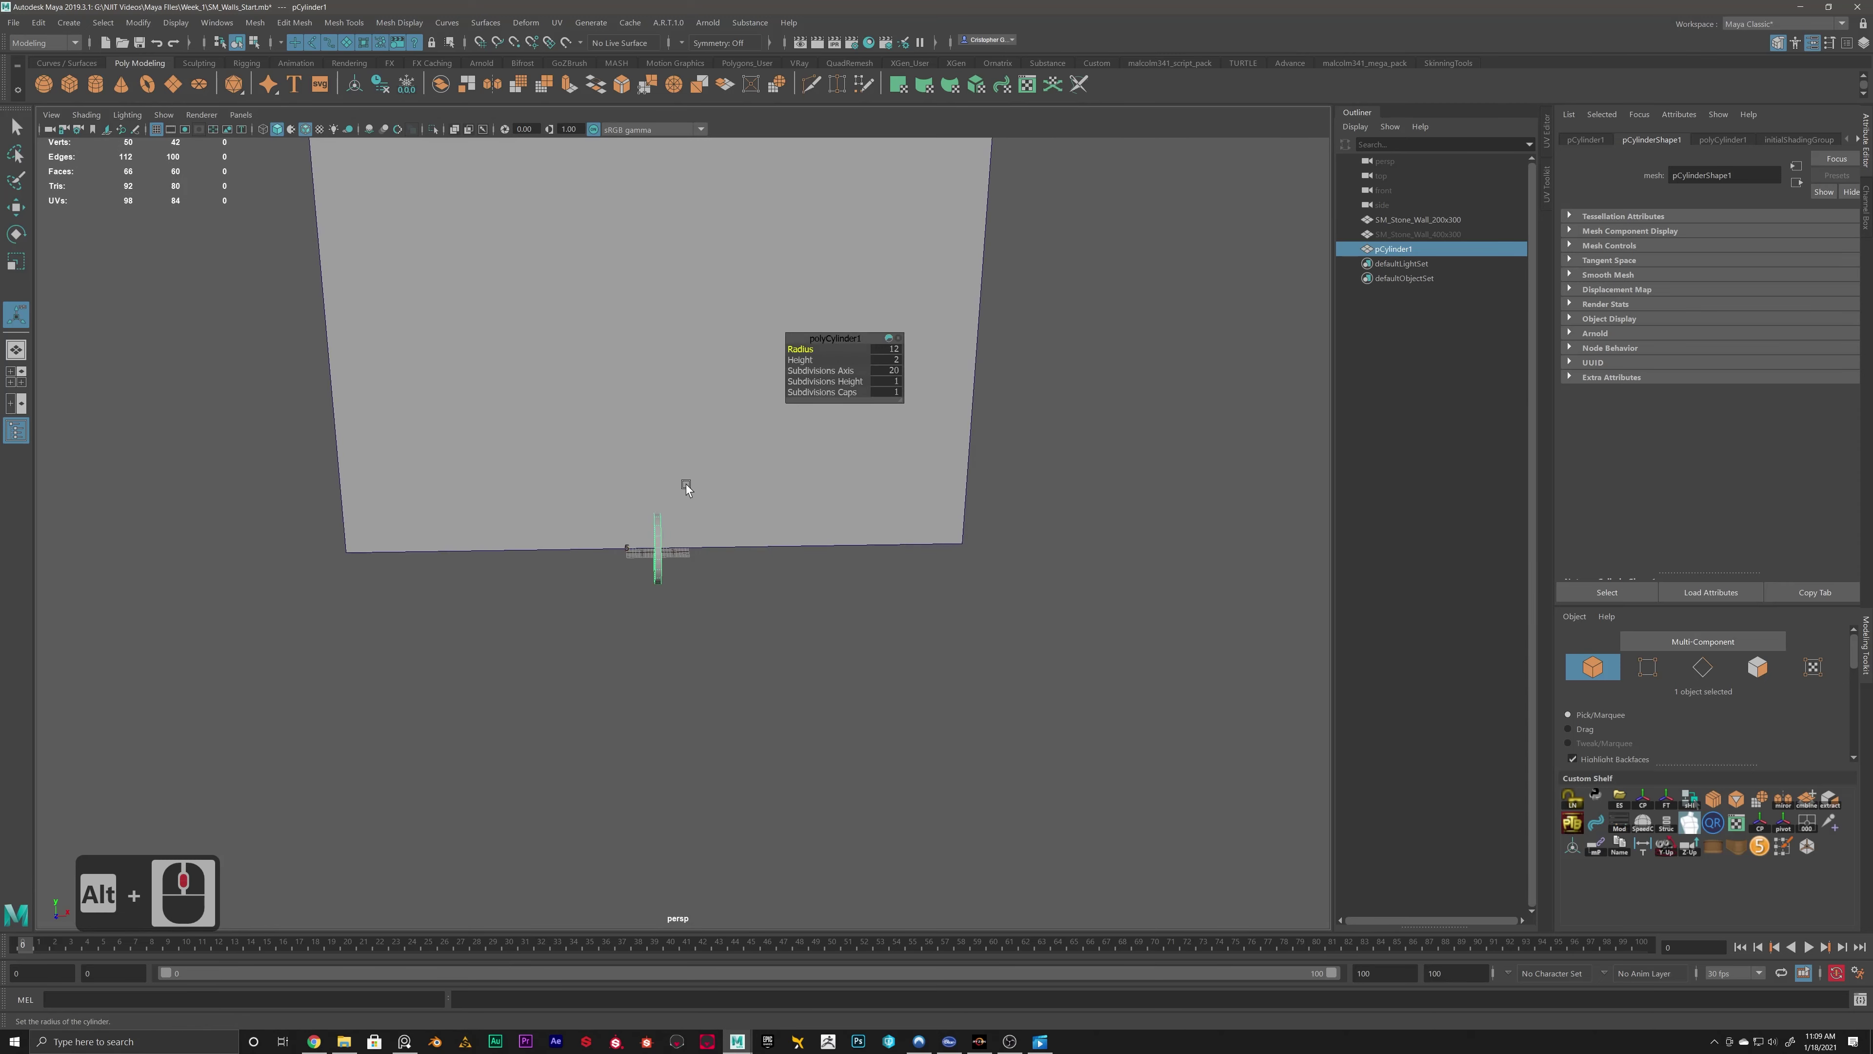
pyautogui.moveTo(800, 360); pyautogui.dragTo(1578, 353)
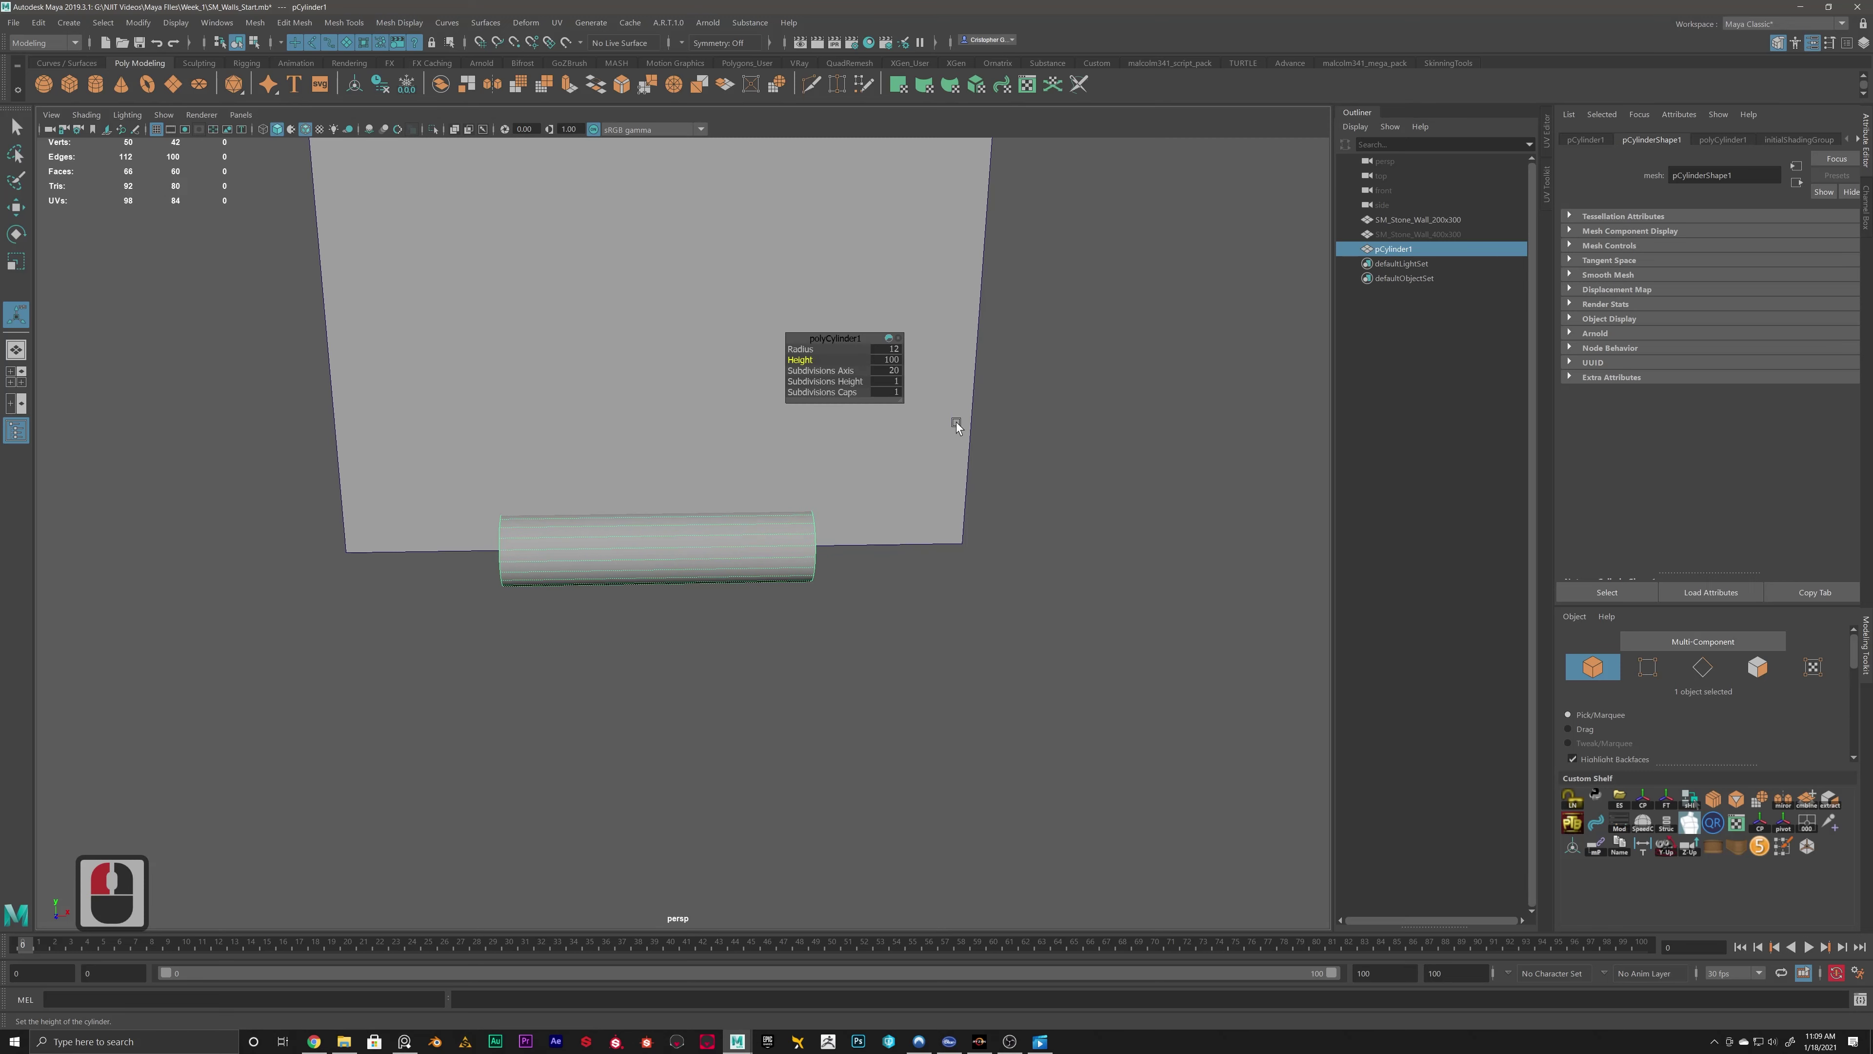
pyautogui.click(884, 360)
pyautogui.write('200')
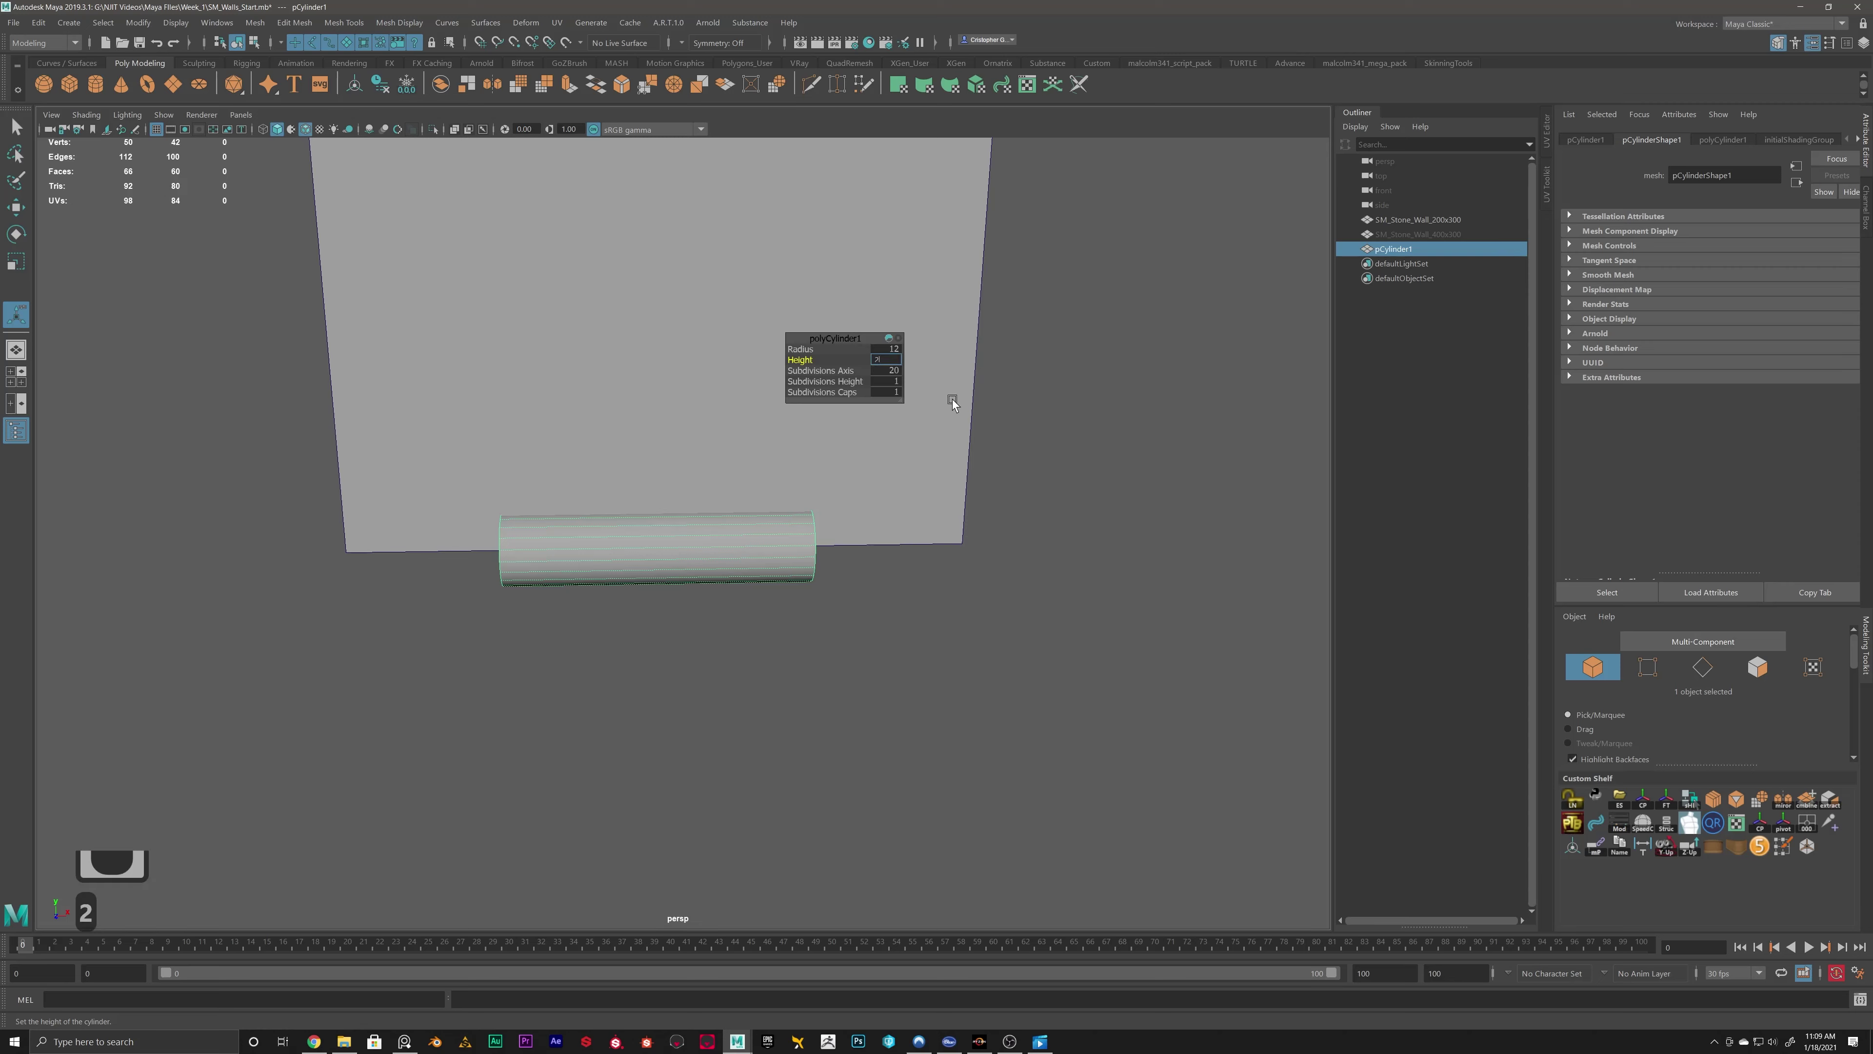
pyautogui.press('Return')
pyautogui.keyDown('alt'); pyautogui.moveTo(456, 541); pyautogui.dragTo(499, 528); pyautogui.keyUp('alt')
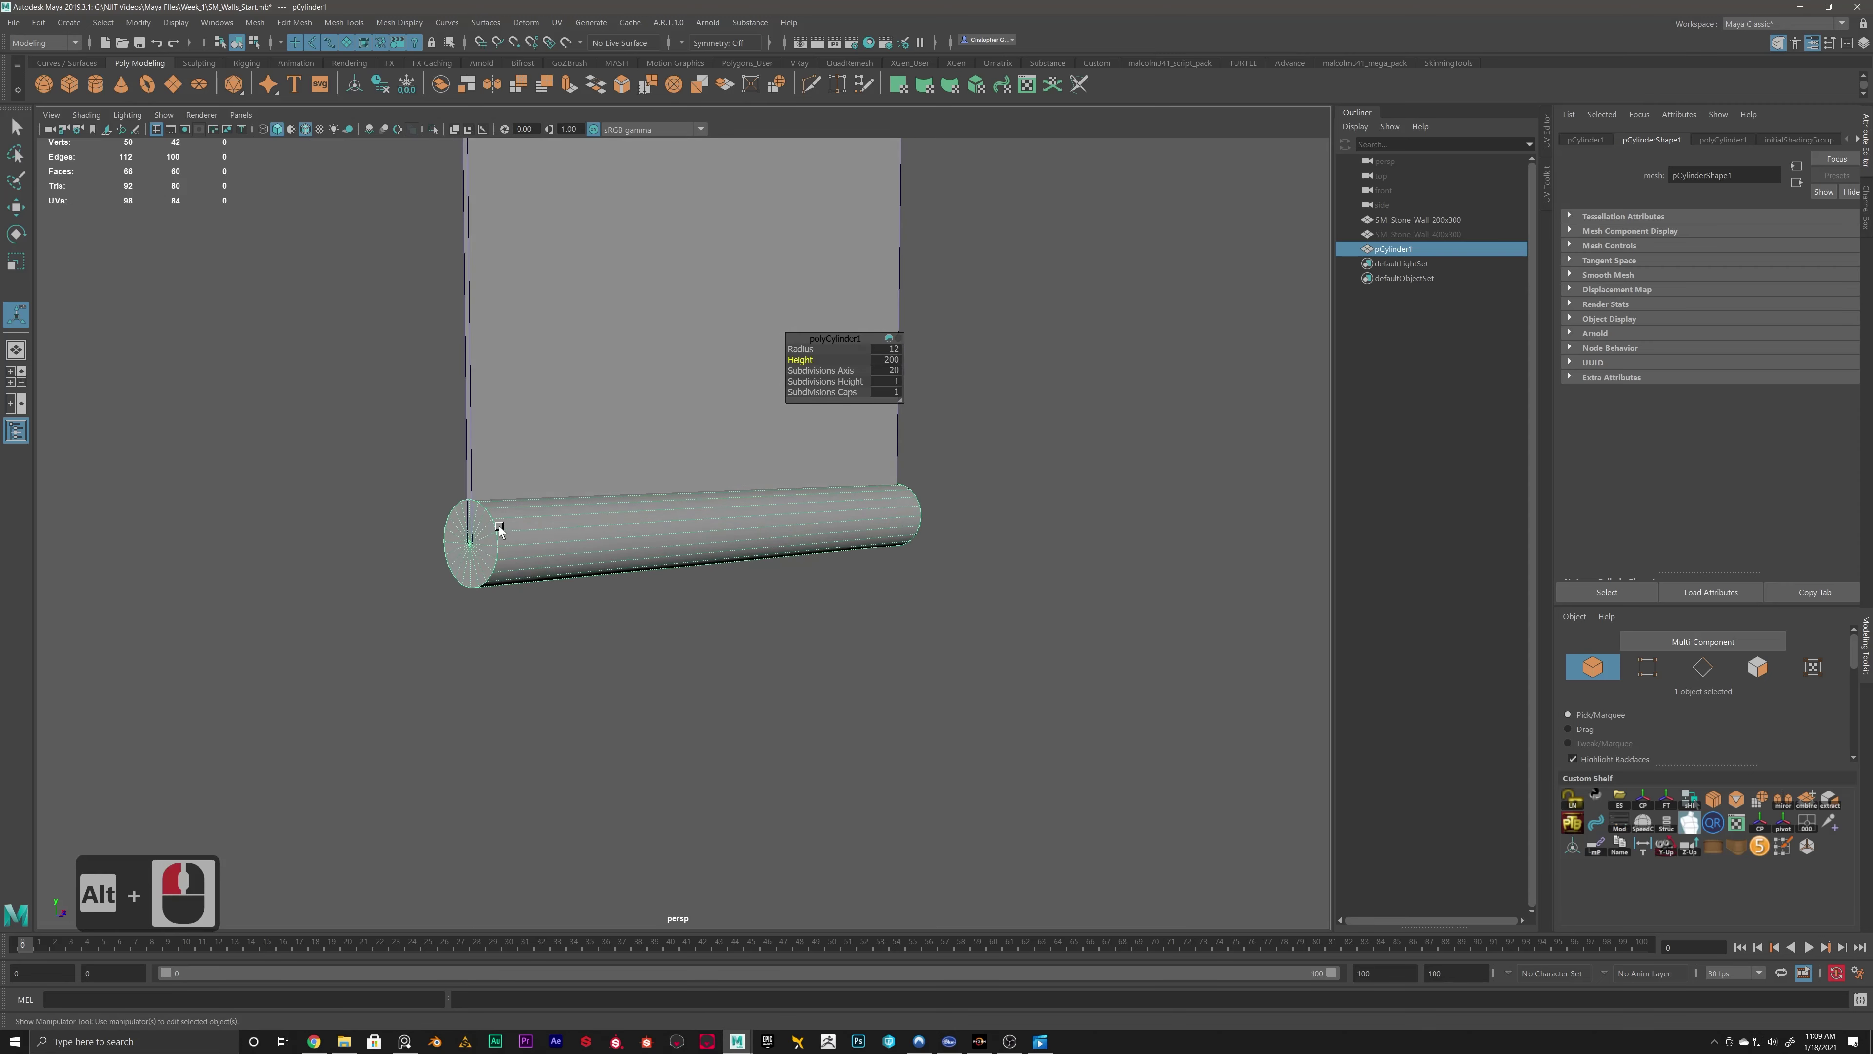
pyautogui.keyDown('alt'); pyautogui.moveTo(817, 412); pyautogui.dragTo(347, 522); pyautogui.keyUp('alt')
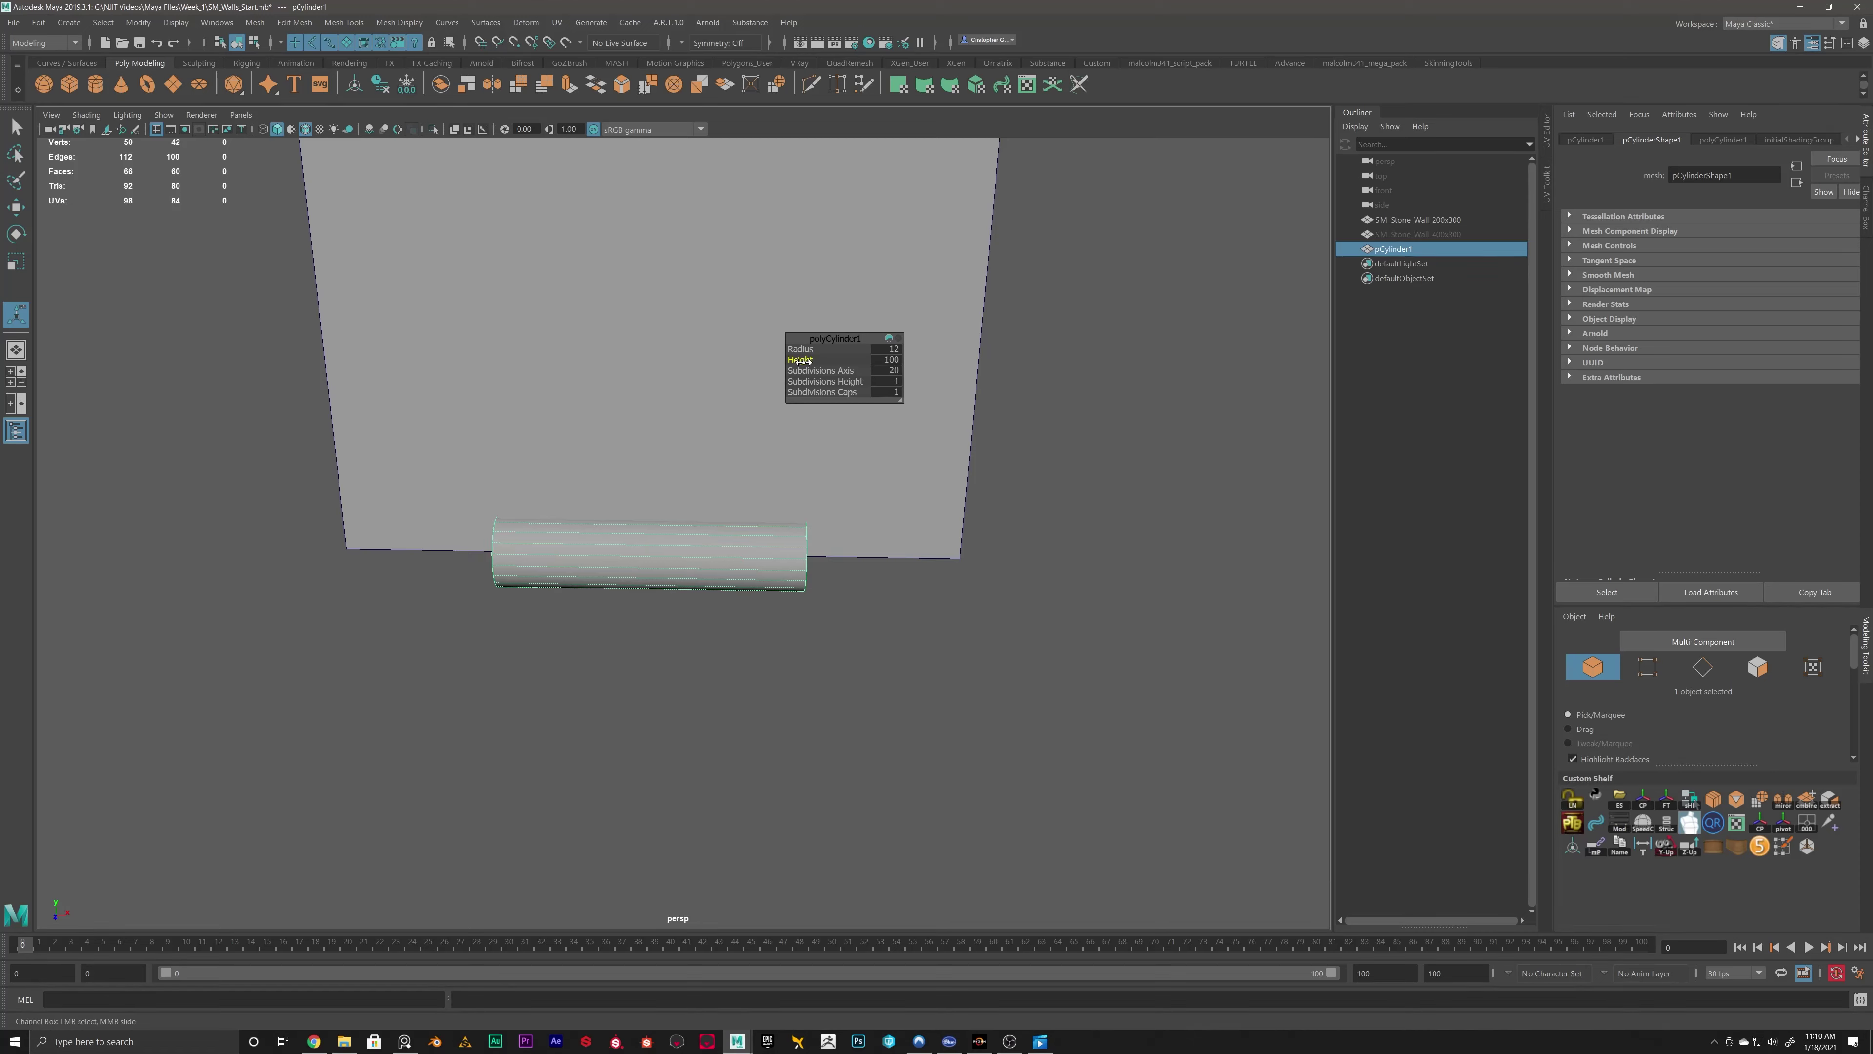
# Change the cylinder's height to 225.
pyautogui.doubleClick(814, 357)
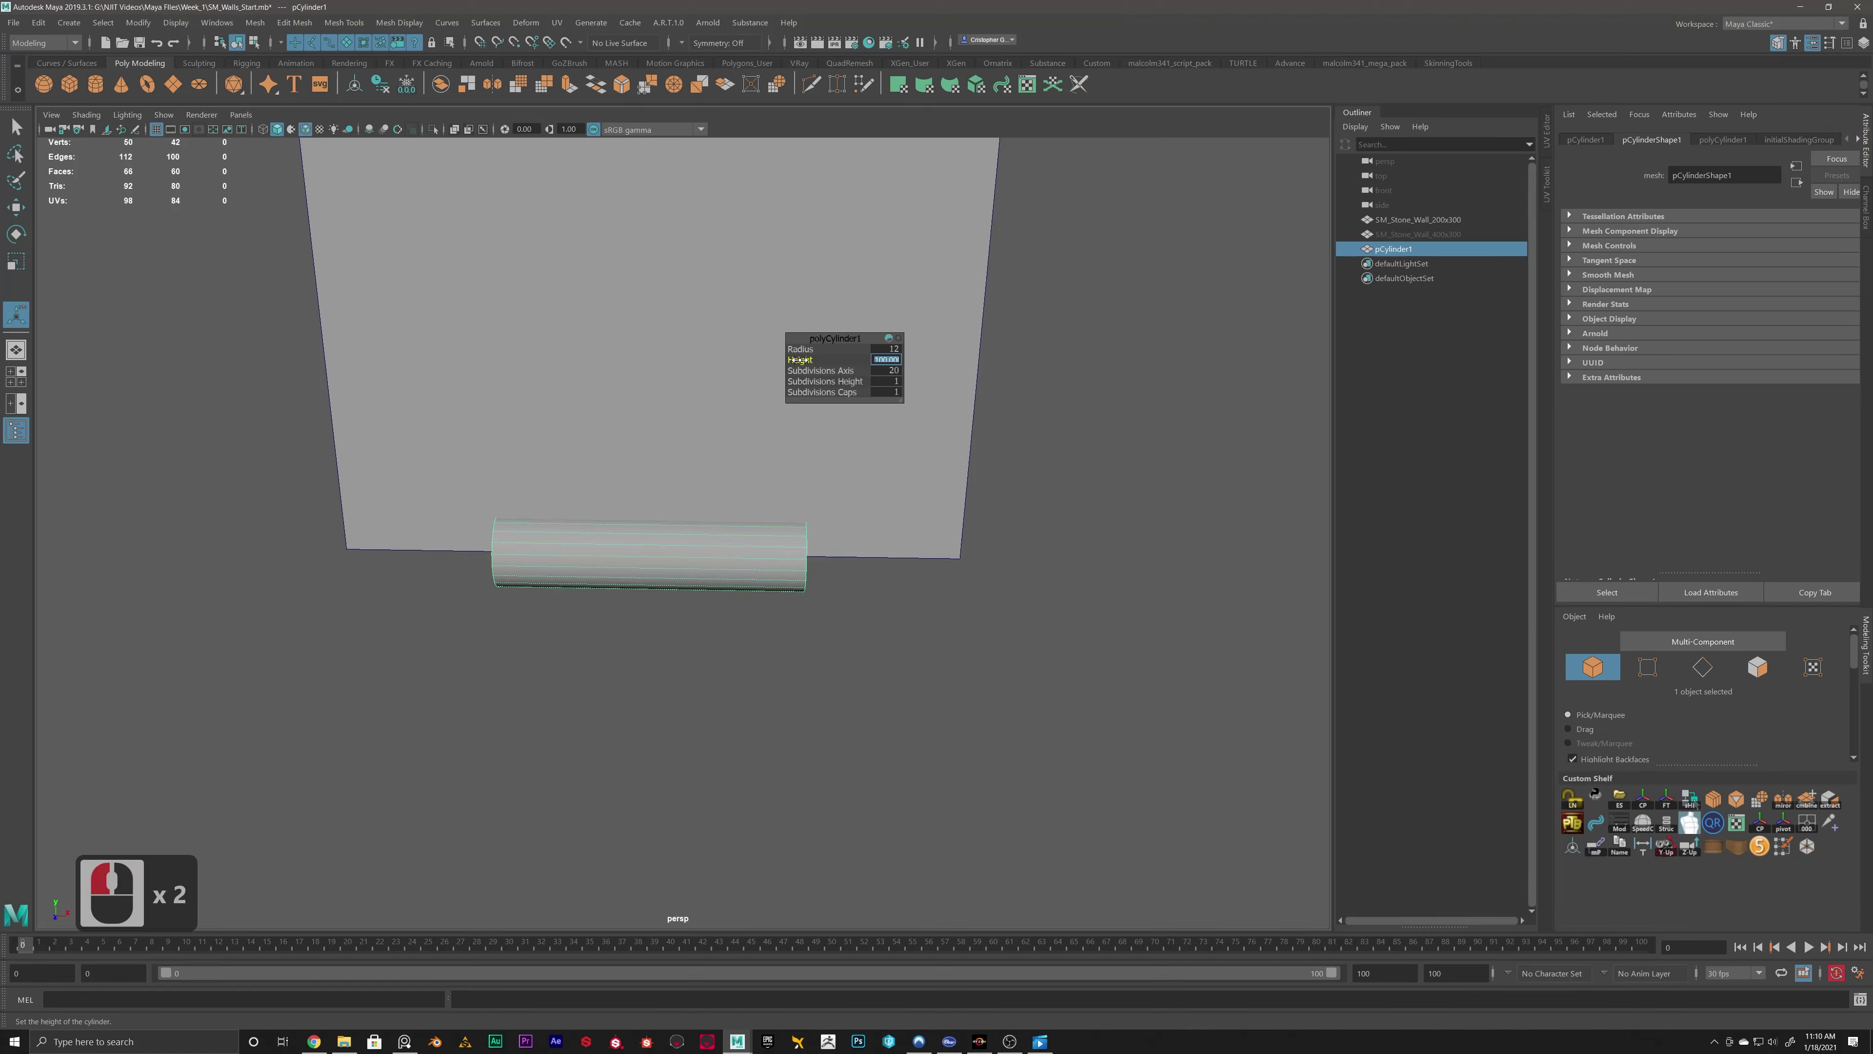
pyautogui.click(801, 360)
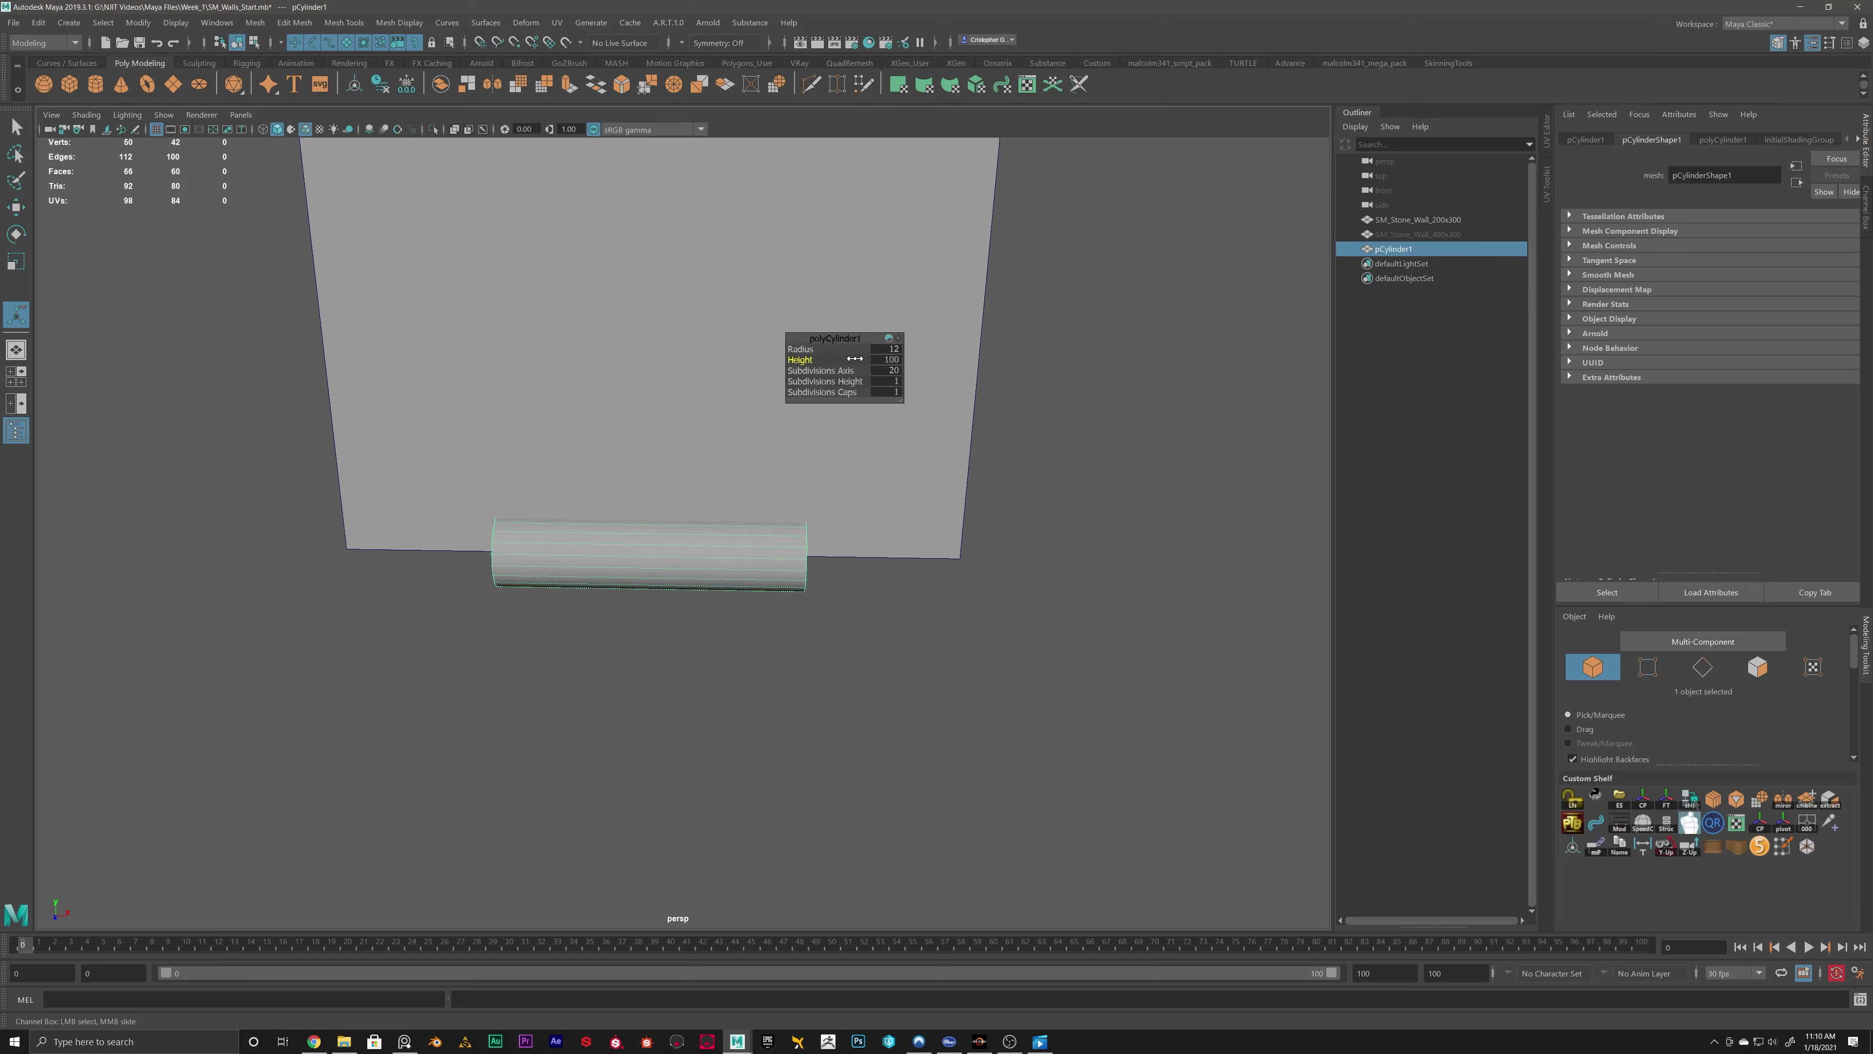
pyautogui.click(900, 357)
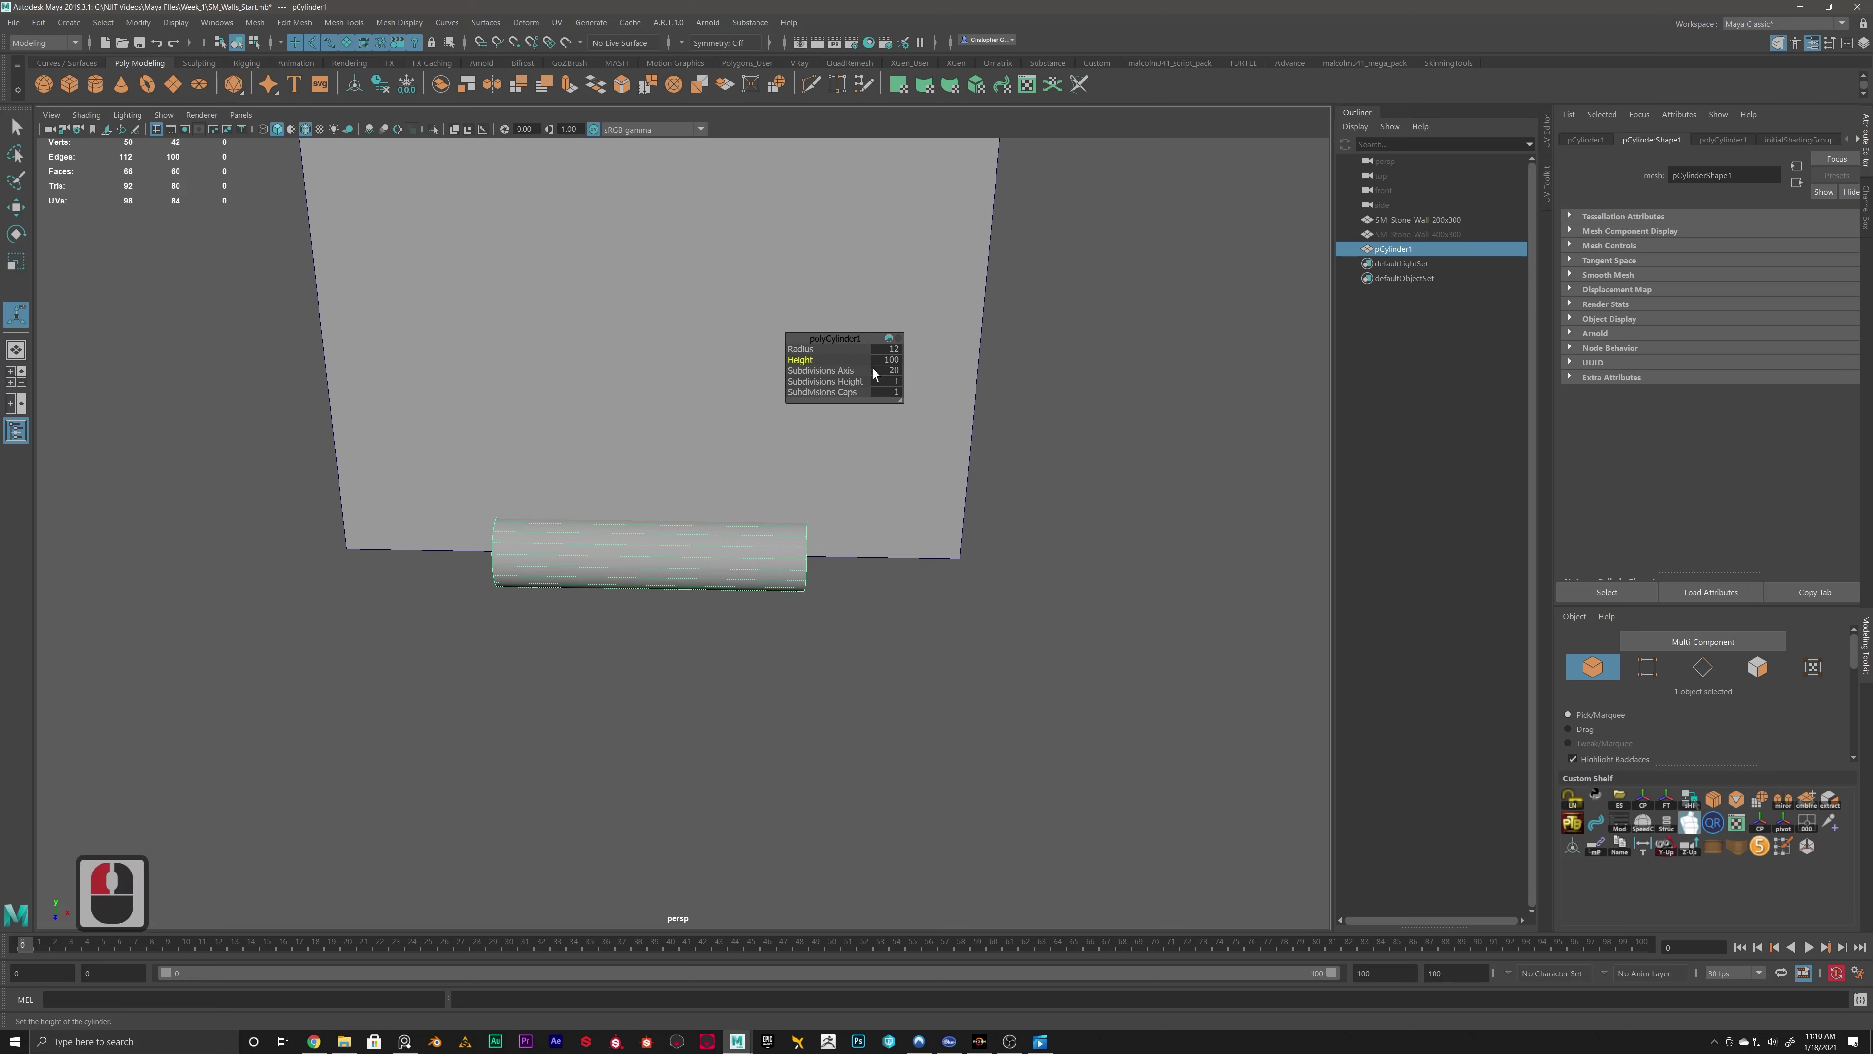
pyautogui.click(880, 357)
pyautogui.write('225')
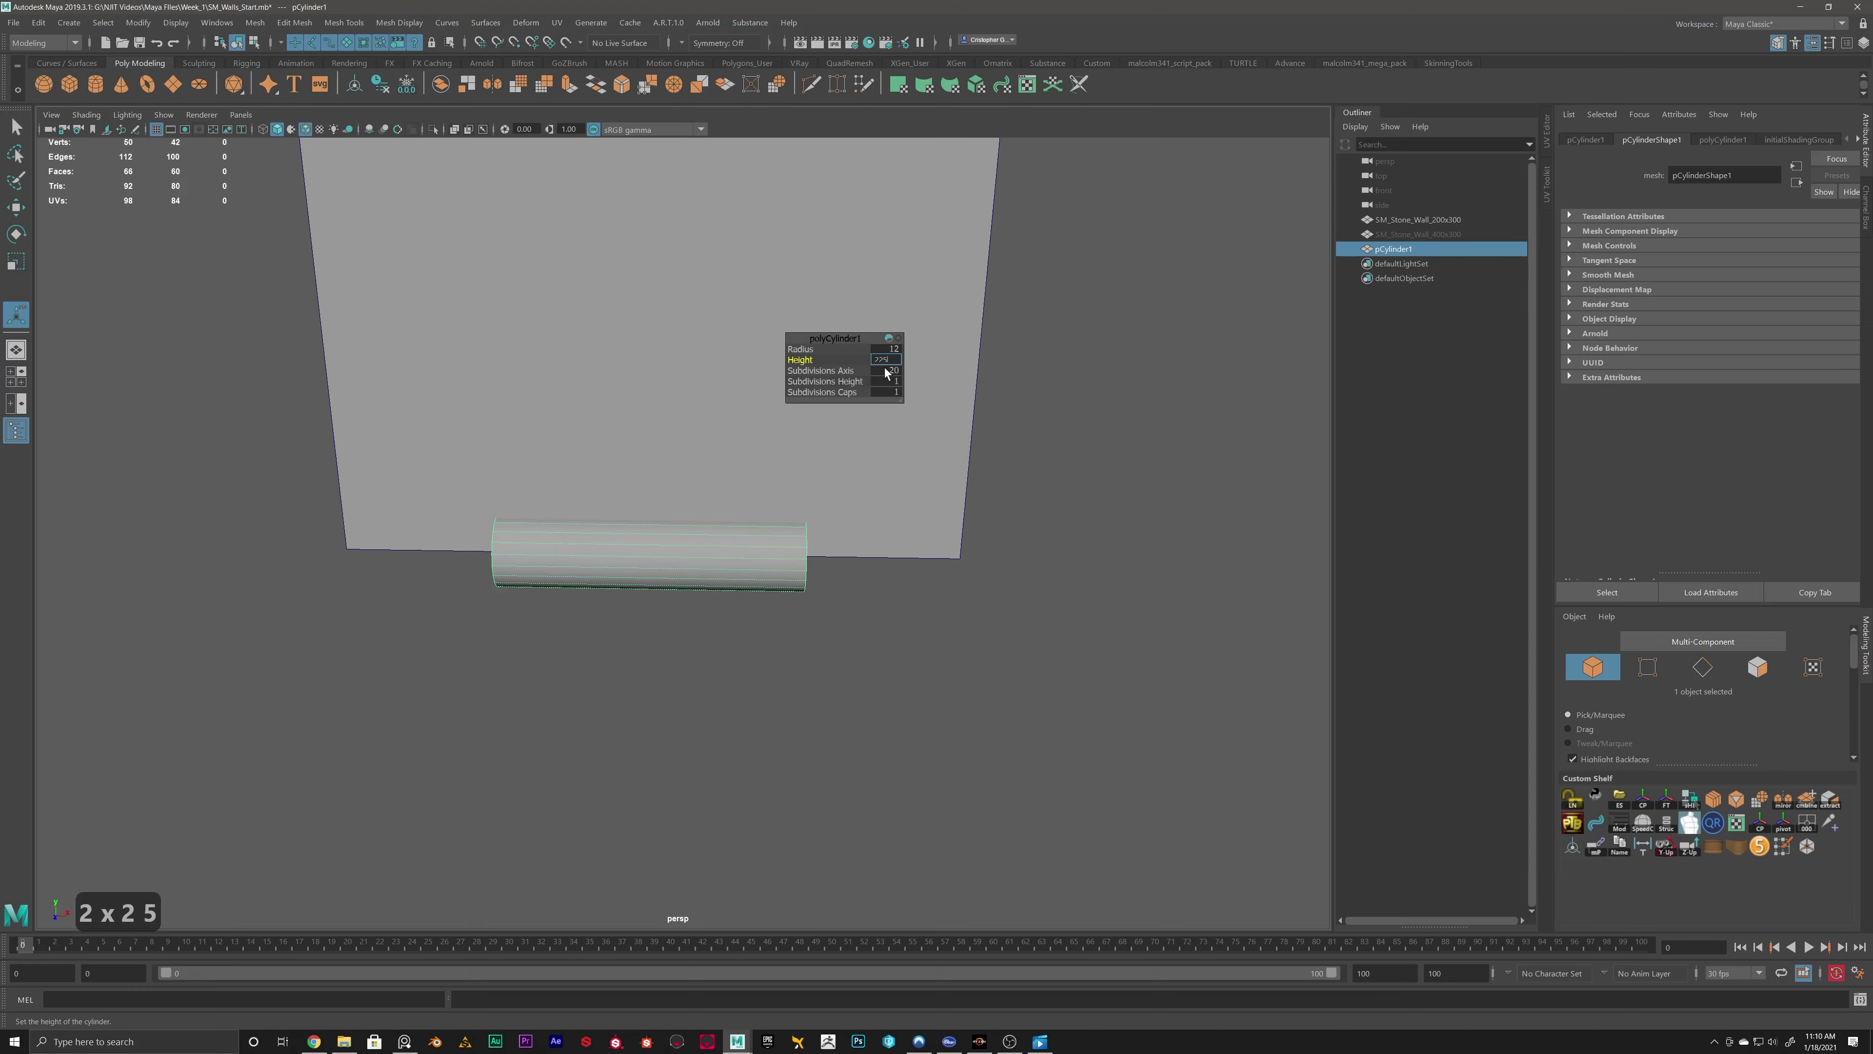
pyautogui.press('Return')
# Orbit and zoom around the 225-long beam to inspect it from several angles.
pyautogui.moveTo(585, 419)
pyautogui.keyDown('alt'); pyautogui.mouseDown()
pyautogui.moveTo(516, 417)
pyautogui.moveTo(769, 427)
pyautogui.moveTo(539, 430)
pyautogui.moveTo(596, 431)
pyautogui.mouseUp(); pyautogui.keyUp('alt')
pyautogui.keyDown('alt'); pyautogui.scroll(-4, 600, 430); pyautogui.keyUp('alt')
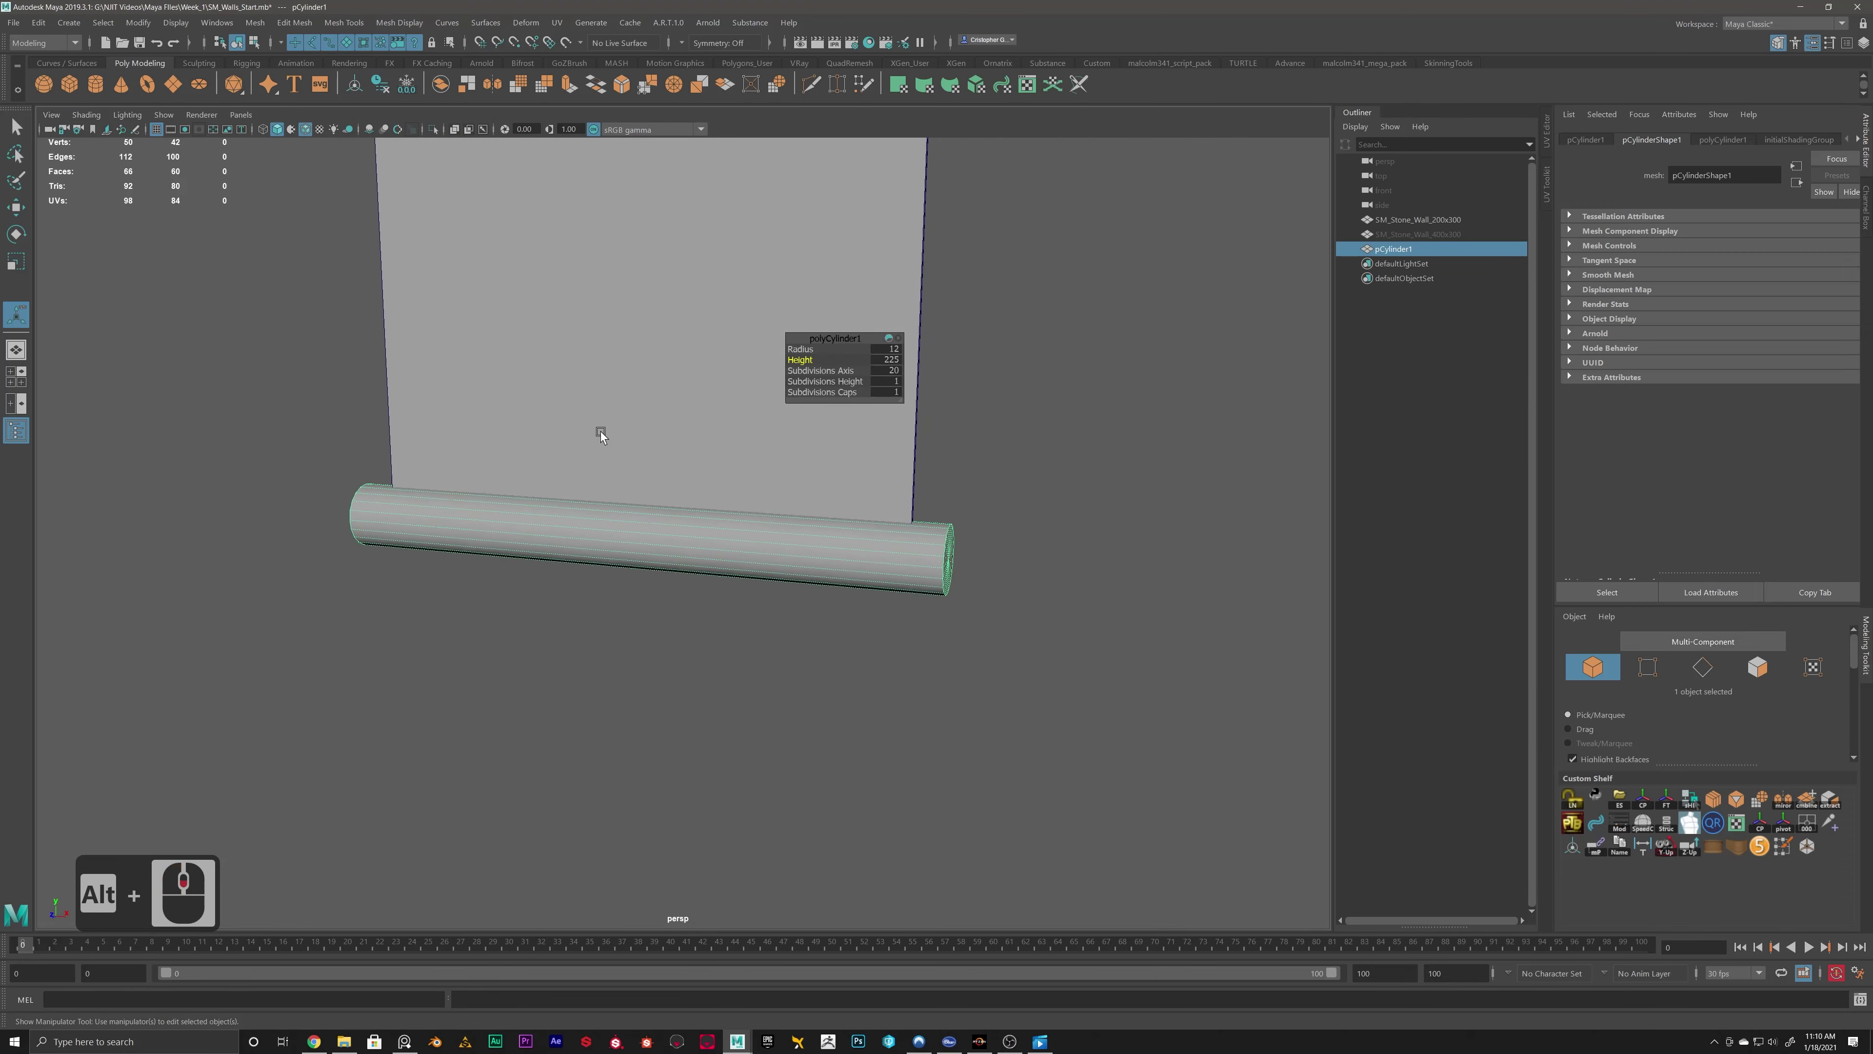
pyautogui.keyDown('alt'); pyautogui.moveTo(675, 457); pyautogui.dragTo(583, 573, button='middle'); pyautogui.keyUp('alt')
pyautogui.keyDown('alt'); pyautogui.moveTo(582, 572); pyautogui.dragTo(600, 483); pyautogui.keyUp('alt')
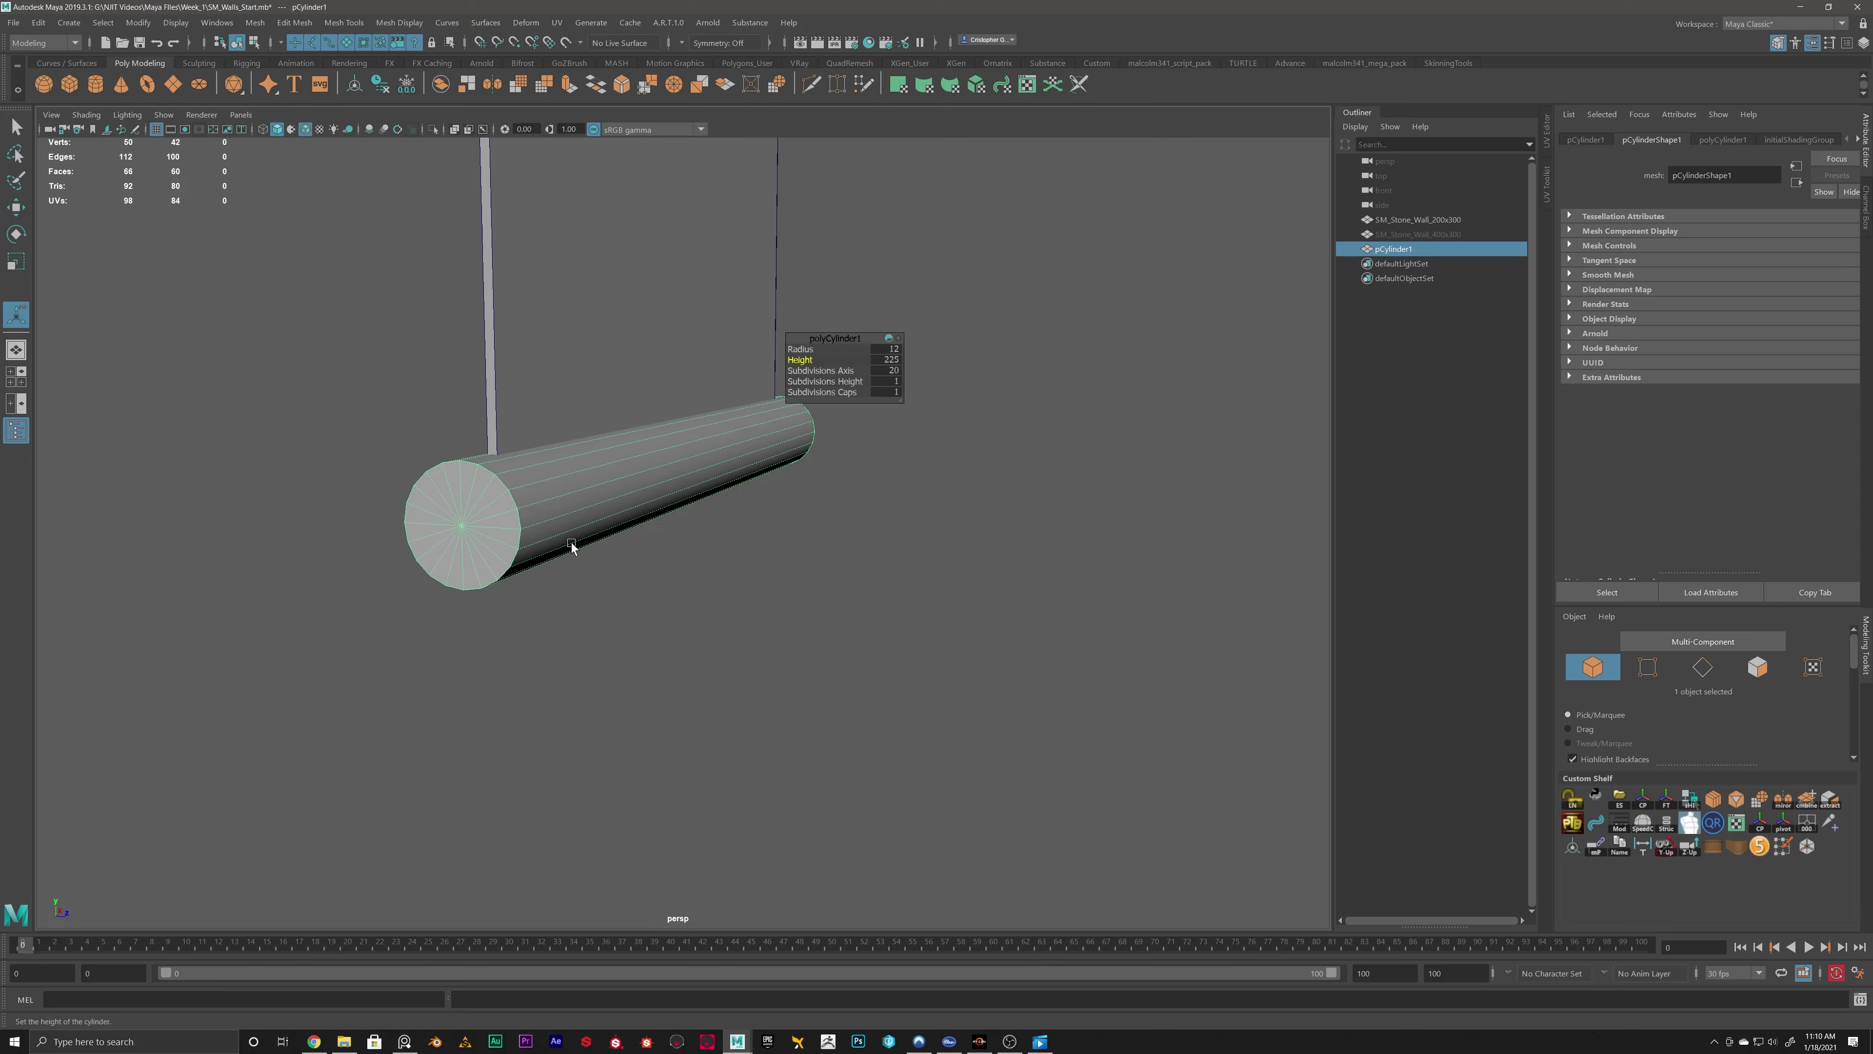
pyautogui.scroll(-4, 472, 524)
pyautogui.press('w')
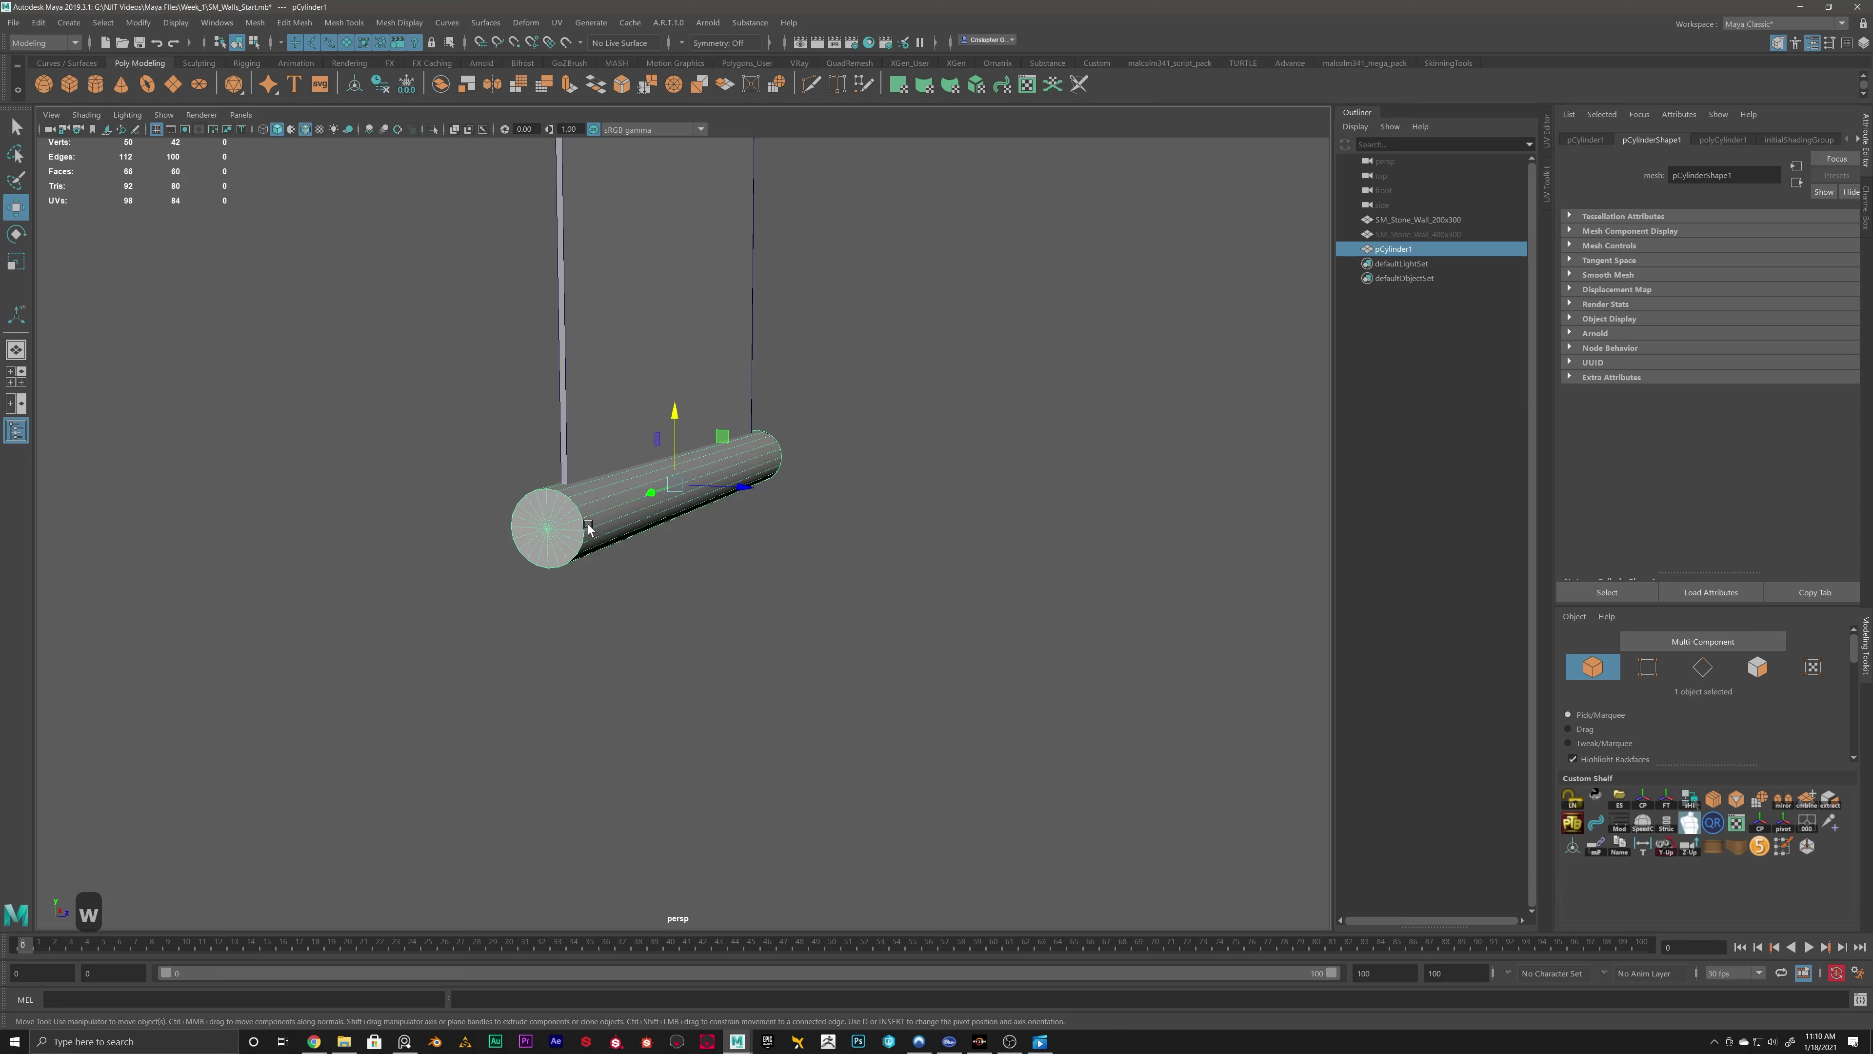
pyautogui.scroll(-5, 678, 487)
pyautogui.keyDown('alt'); pyautogui.moveTo(740, 476); pyautogui.dragTo(590, 472); pyautogui.keyUp('alt')
pyautogui.keyDown('alt'); pyautogui.scroll(5, 589, 472); pyautogui.keyUp('alt')
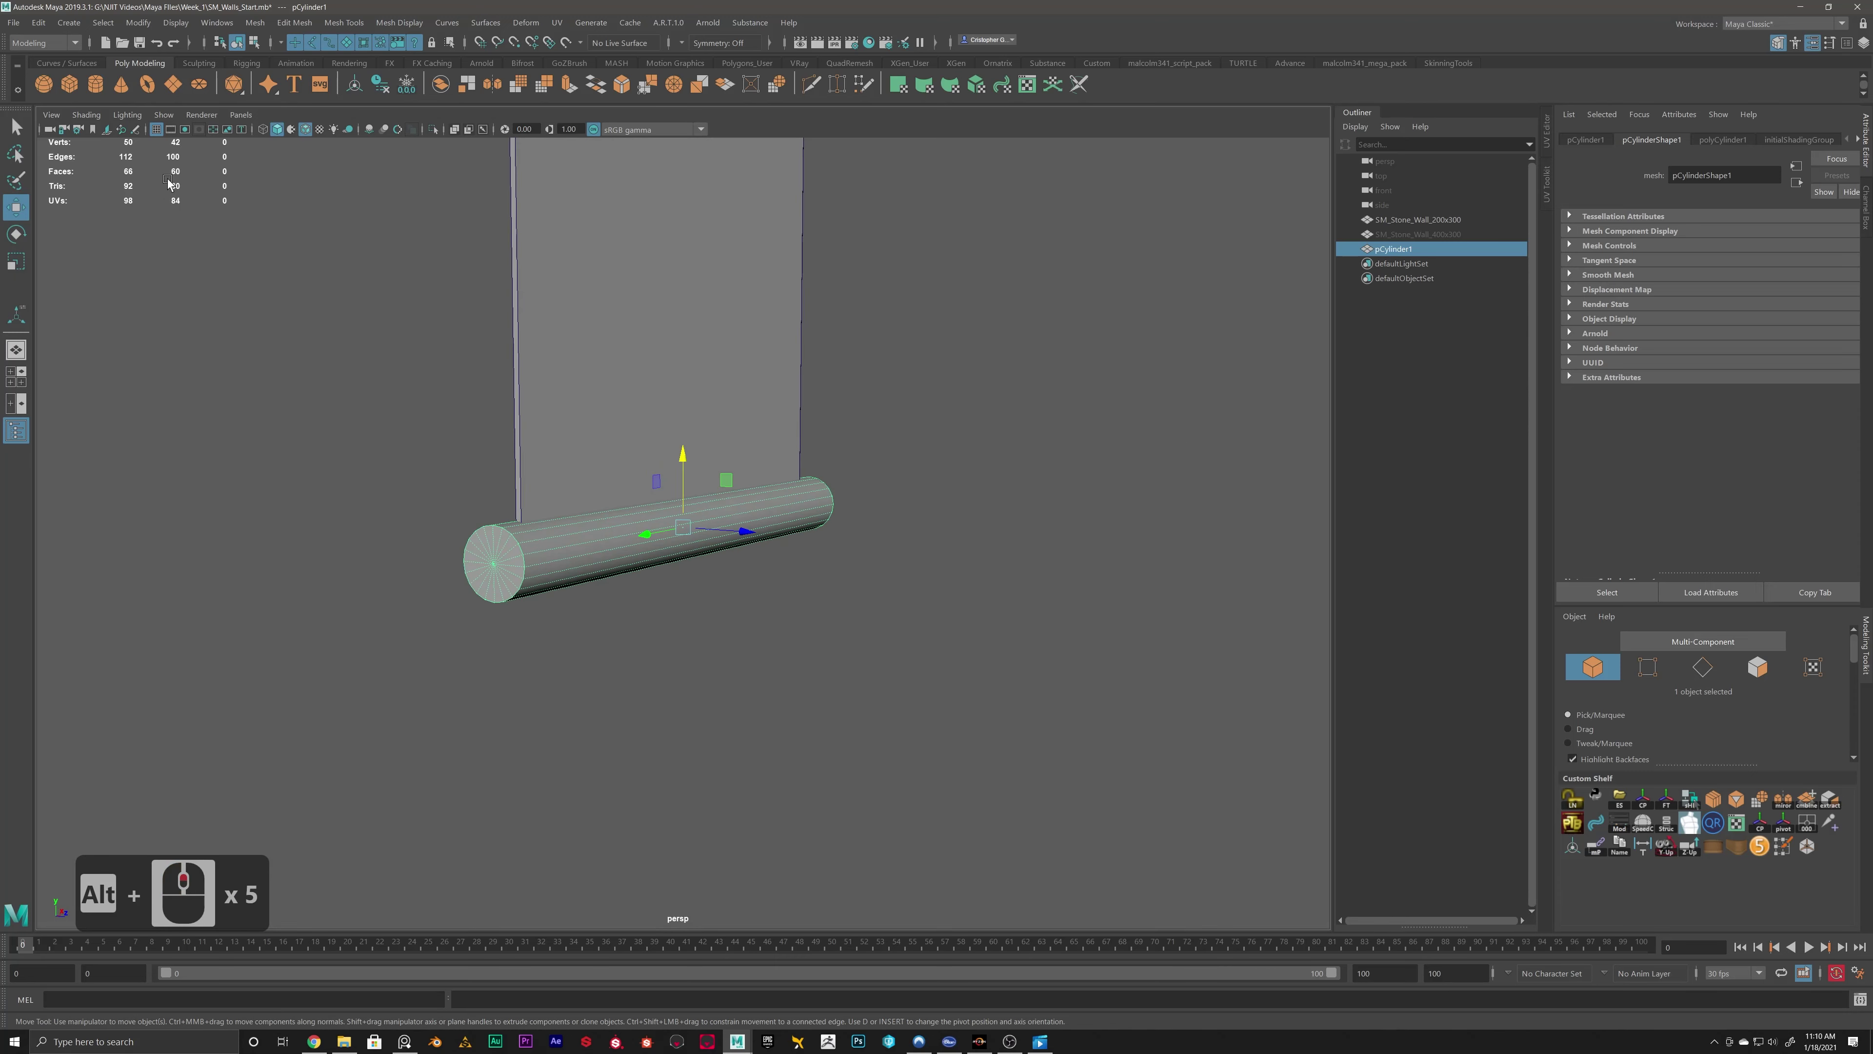
pyautogui.keyDown('alt'); pyautogui.scroll(2, 639, 493); pyautogui.keyUp('alt')
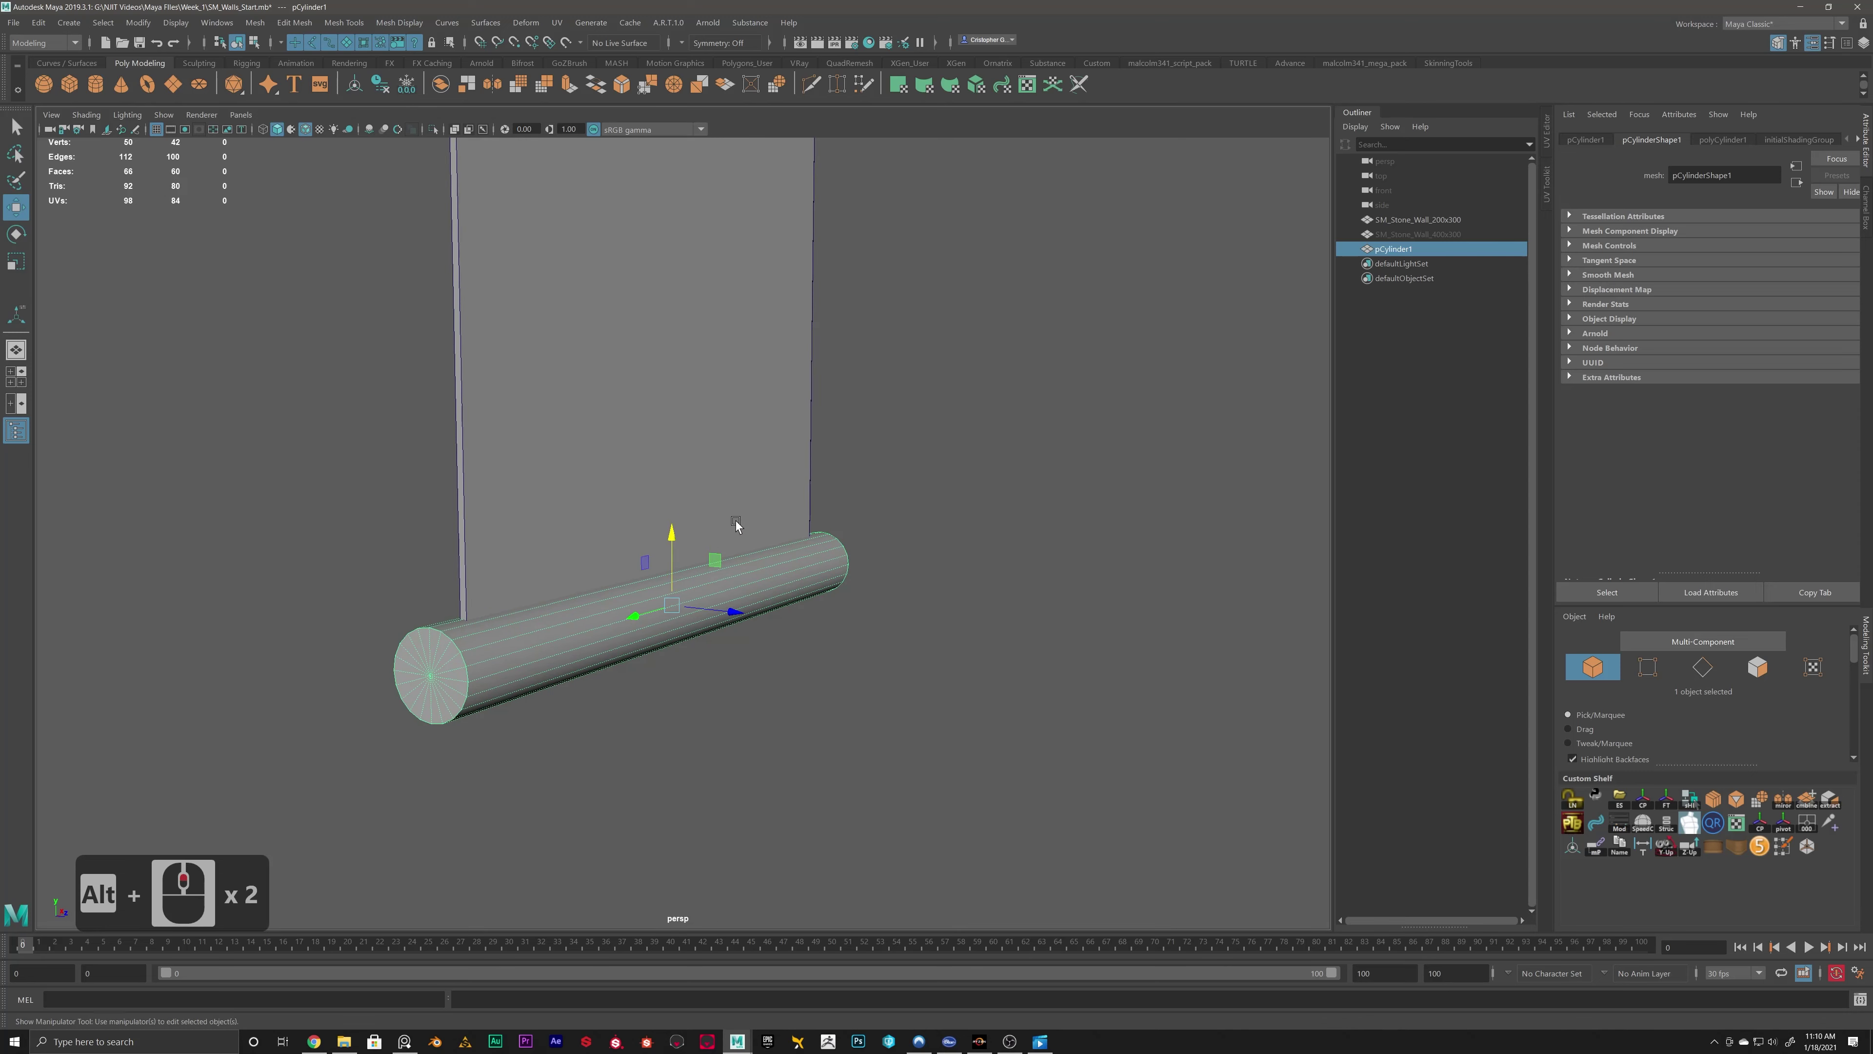
pyautogui.press('t')
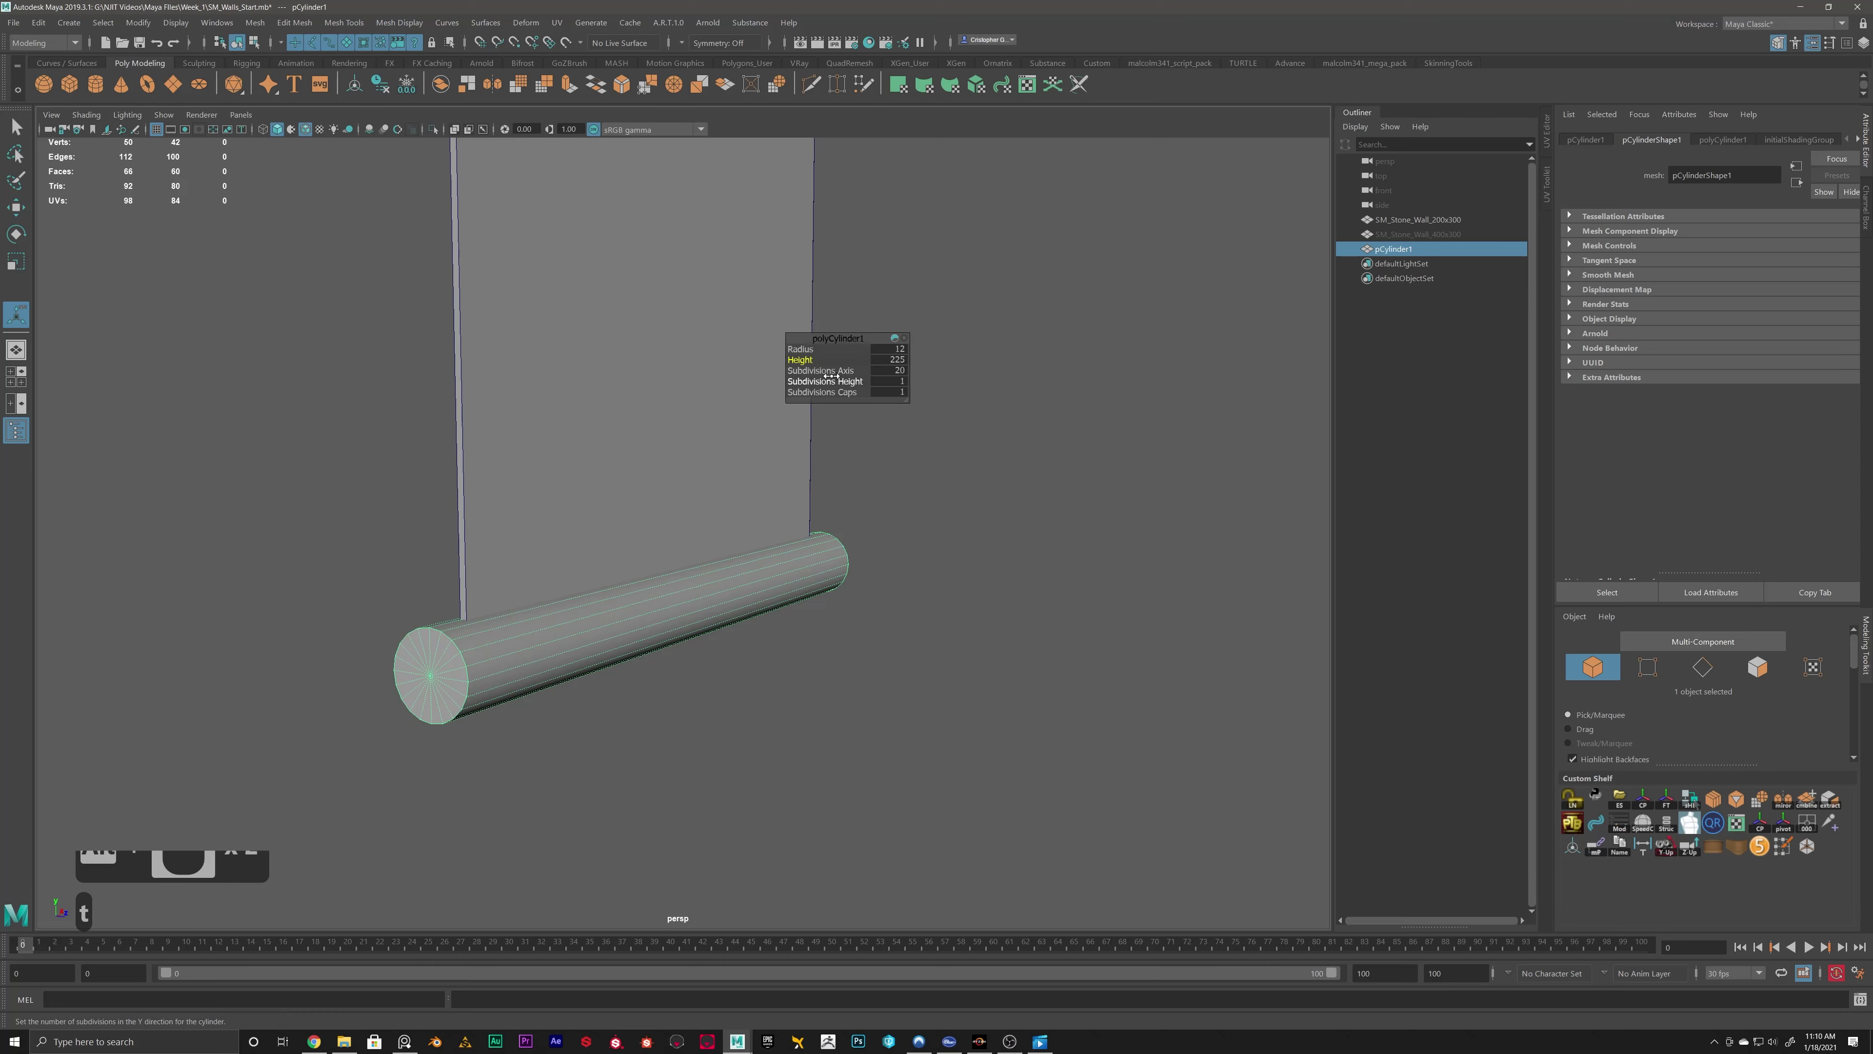
# Set the beam's Subdivisions Axis to 12, trying 8 before settling on 12.
pyautogui.write('12')
pyautogui.press('Return')
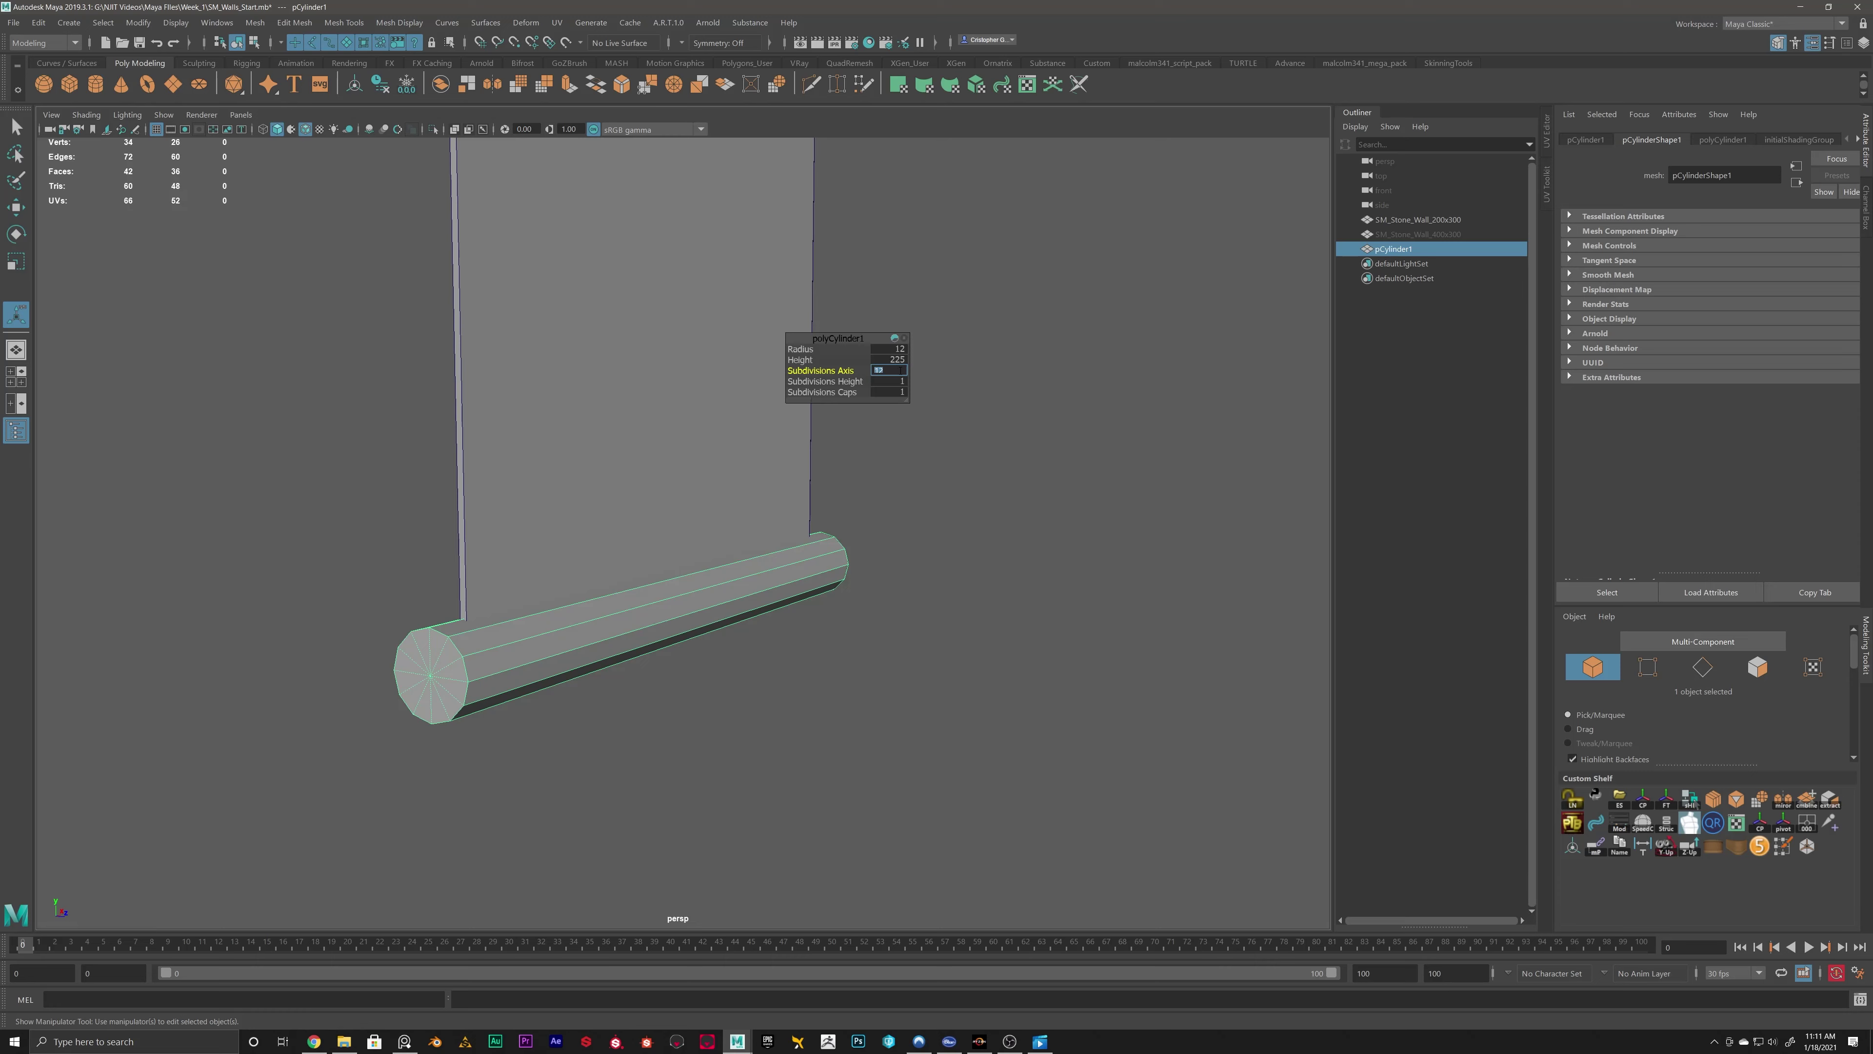
pyautogui.click(844, 369)
pyautogui.write('8')
pyautogui.press('Return')
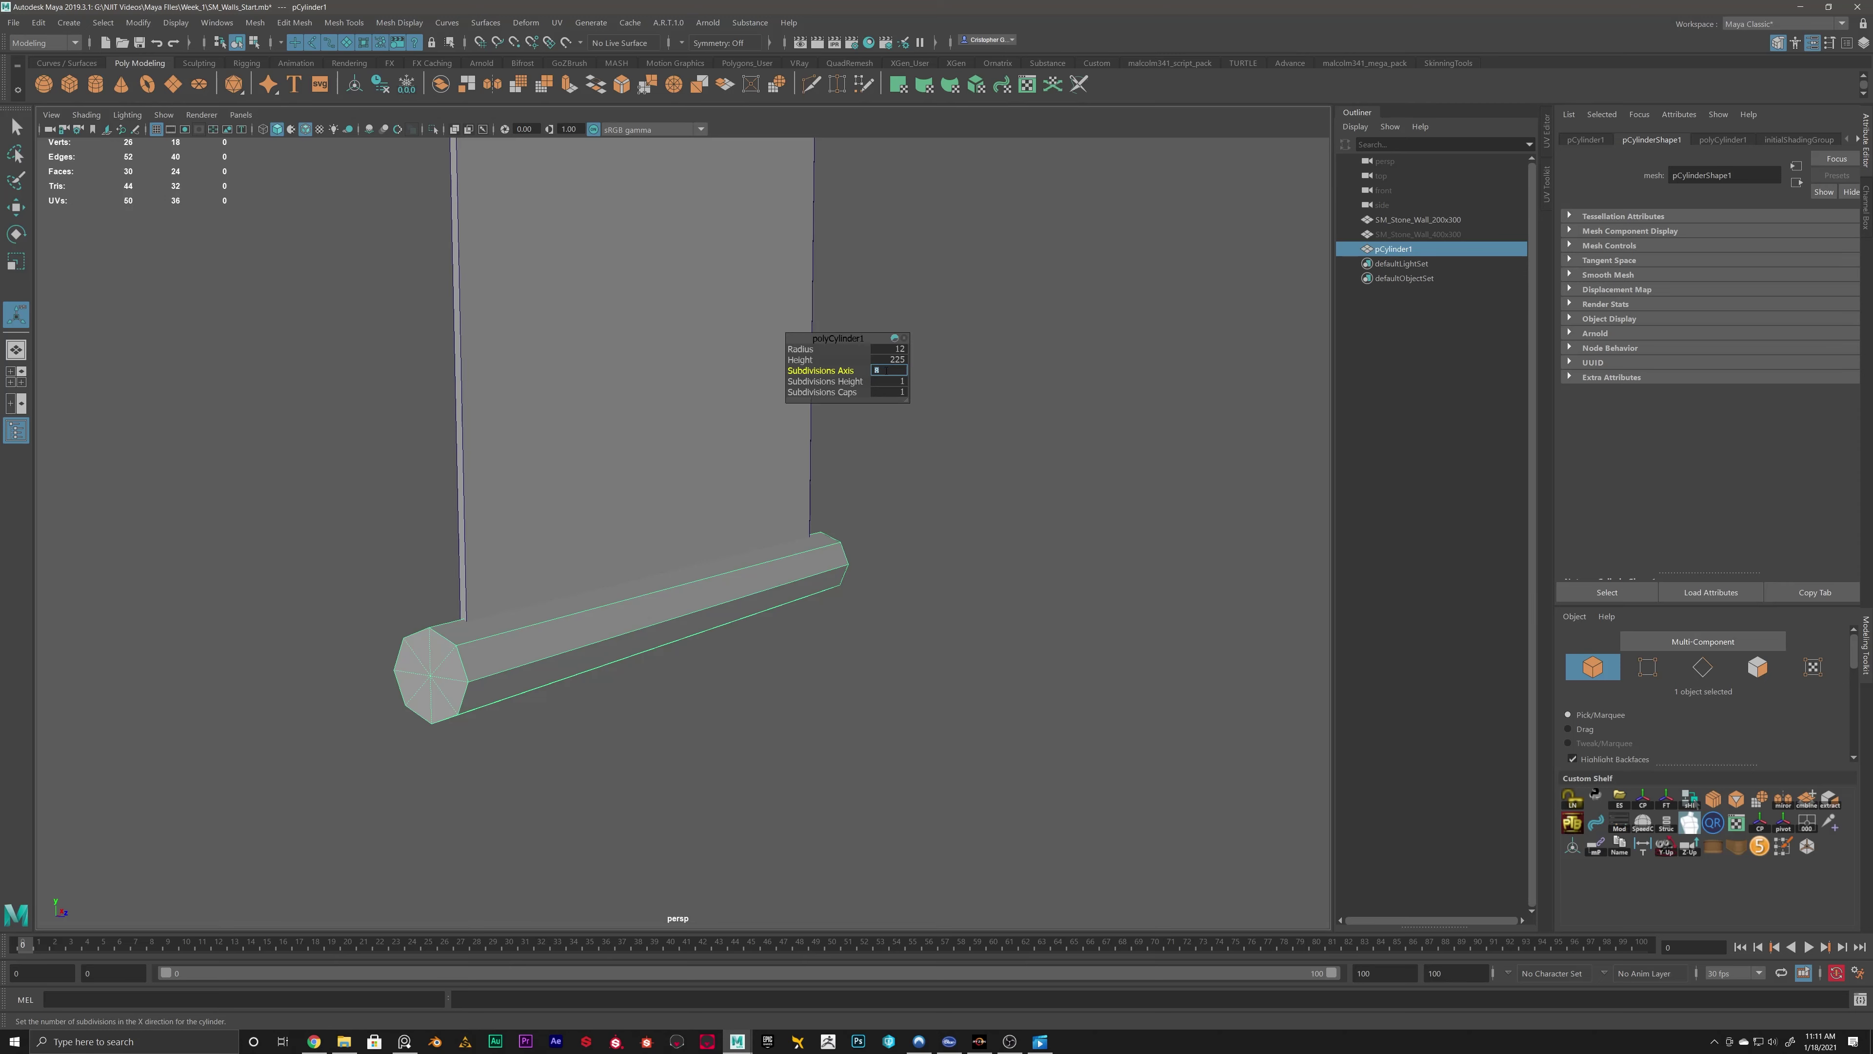
pyautogui.write('1212')
pyautogui.press('Return')
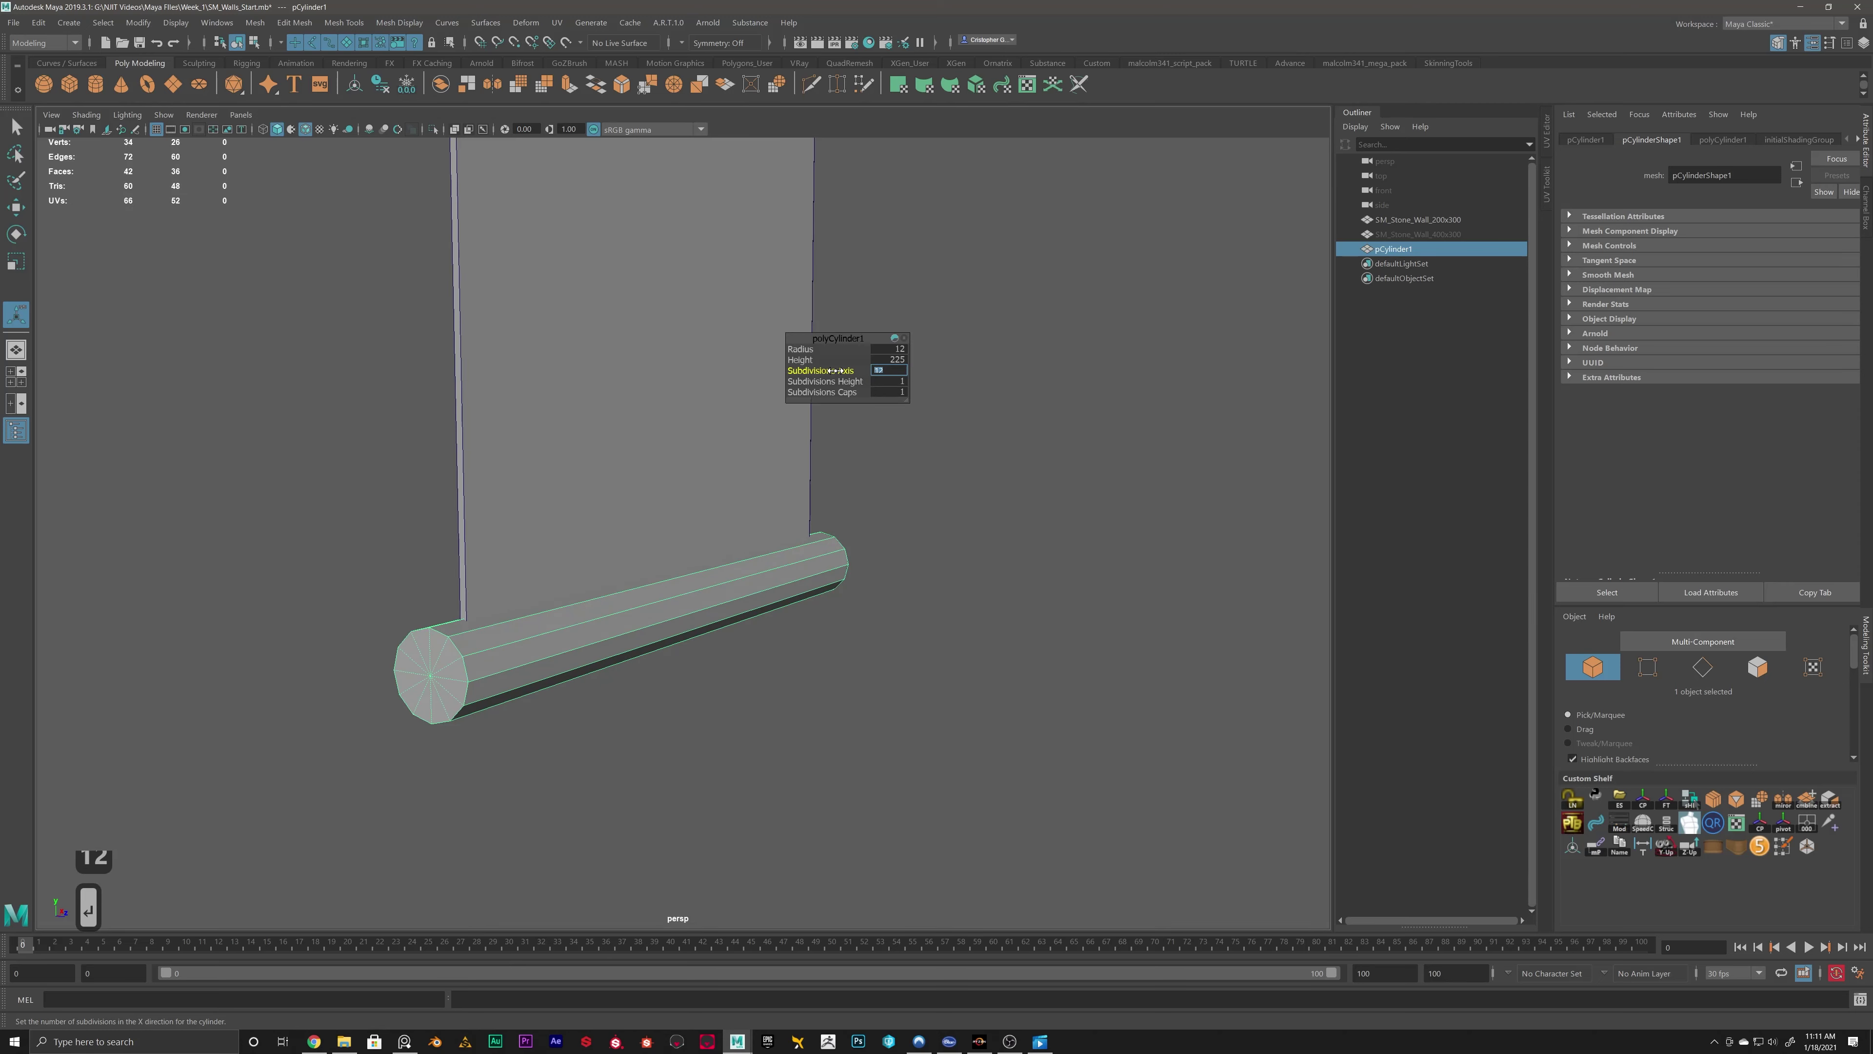
pyautogui.keyDown('alt'); pyautogui.scroll(3, 448, 490); pyautogui.keyUp('alt')
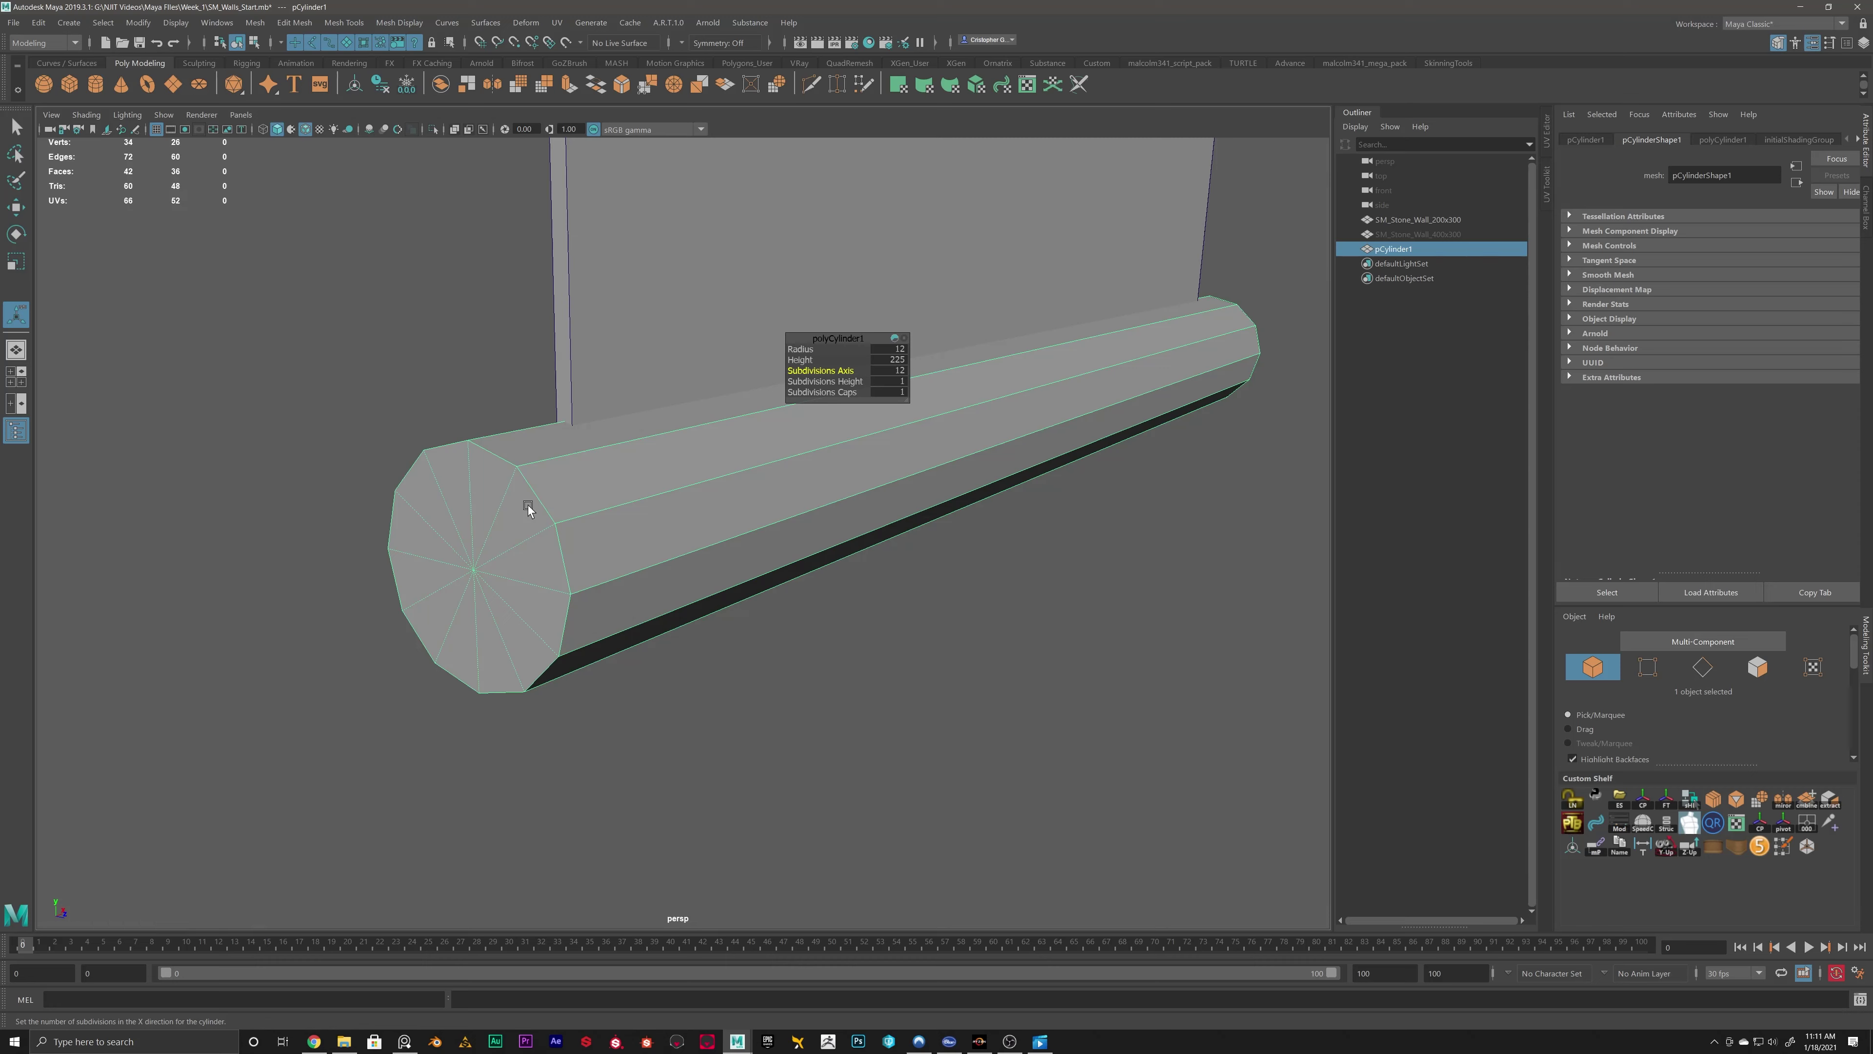
pyautogui.click(824, 732)
pyautogui.click(511, 498)
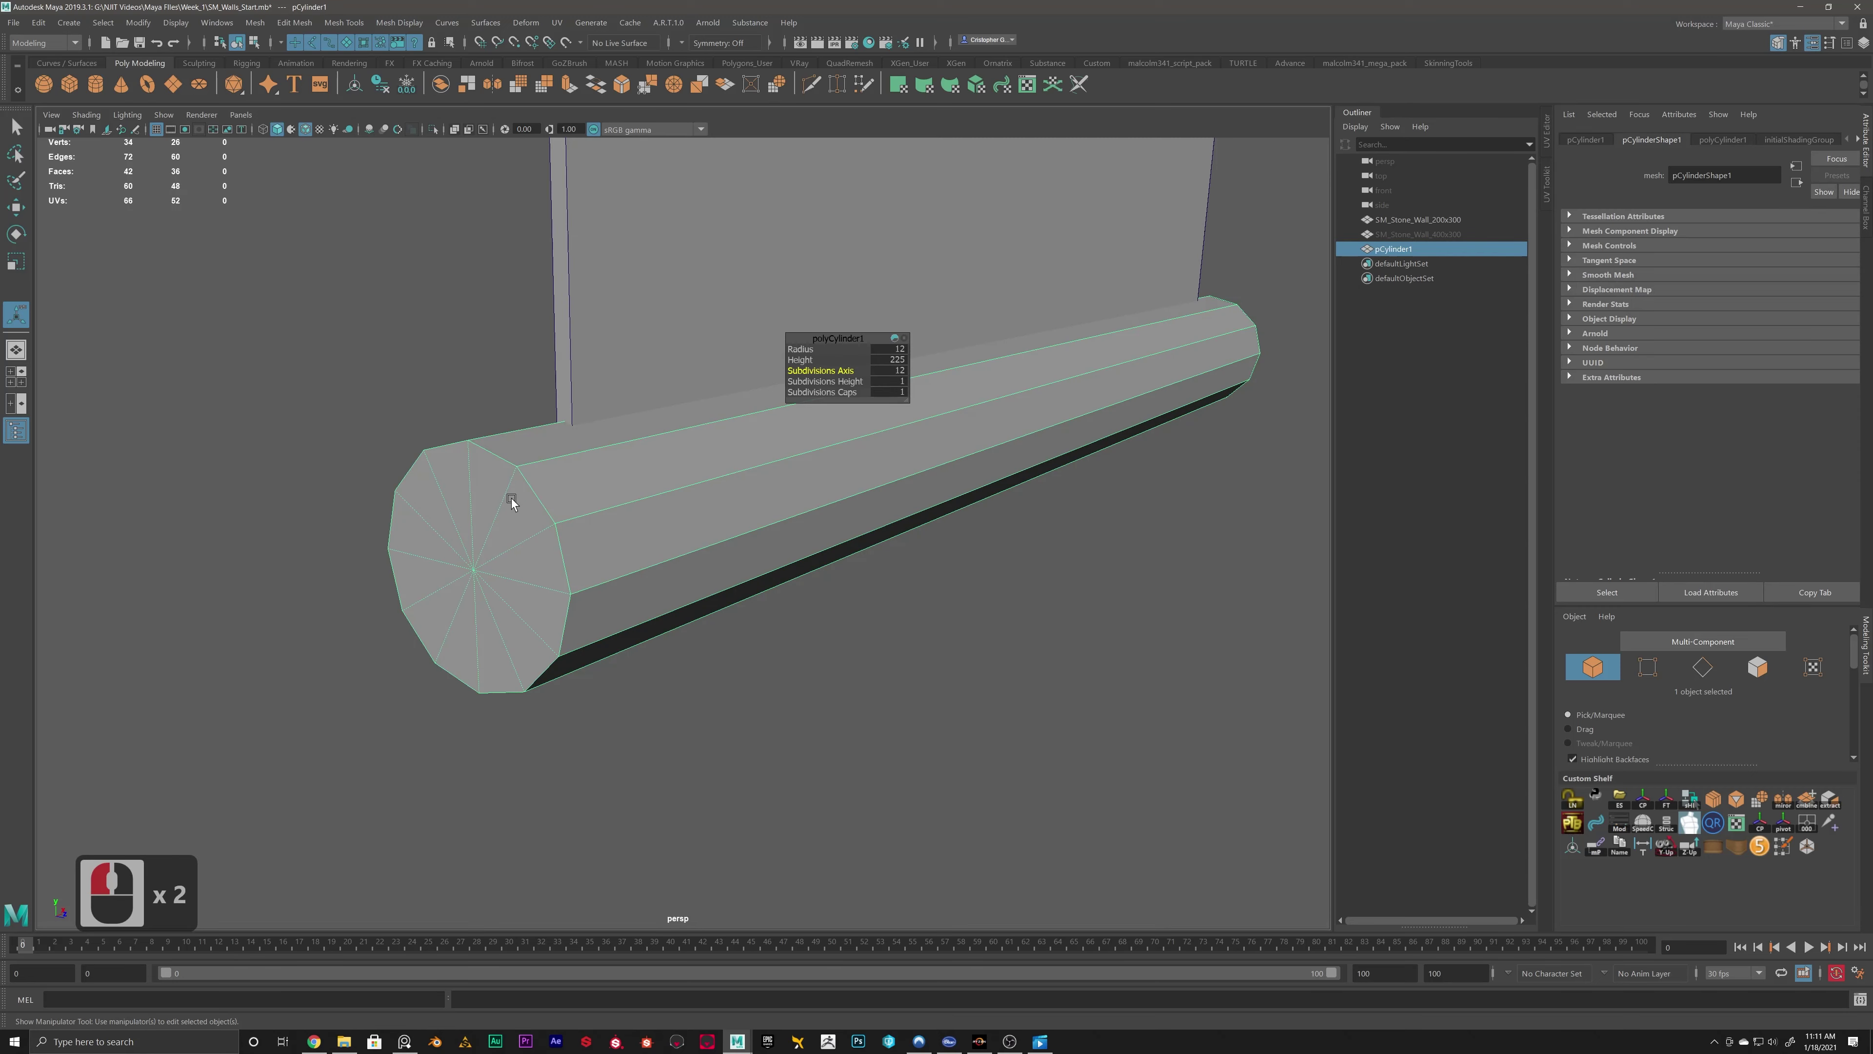
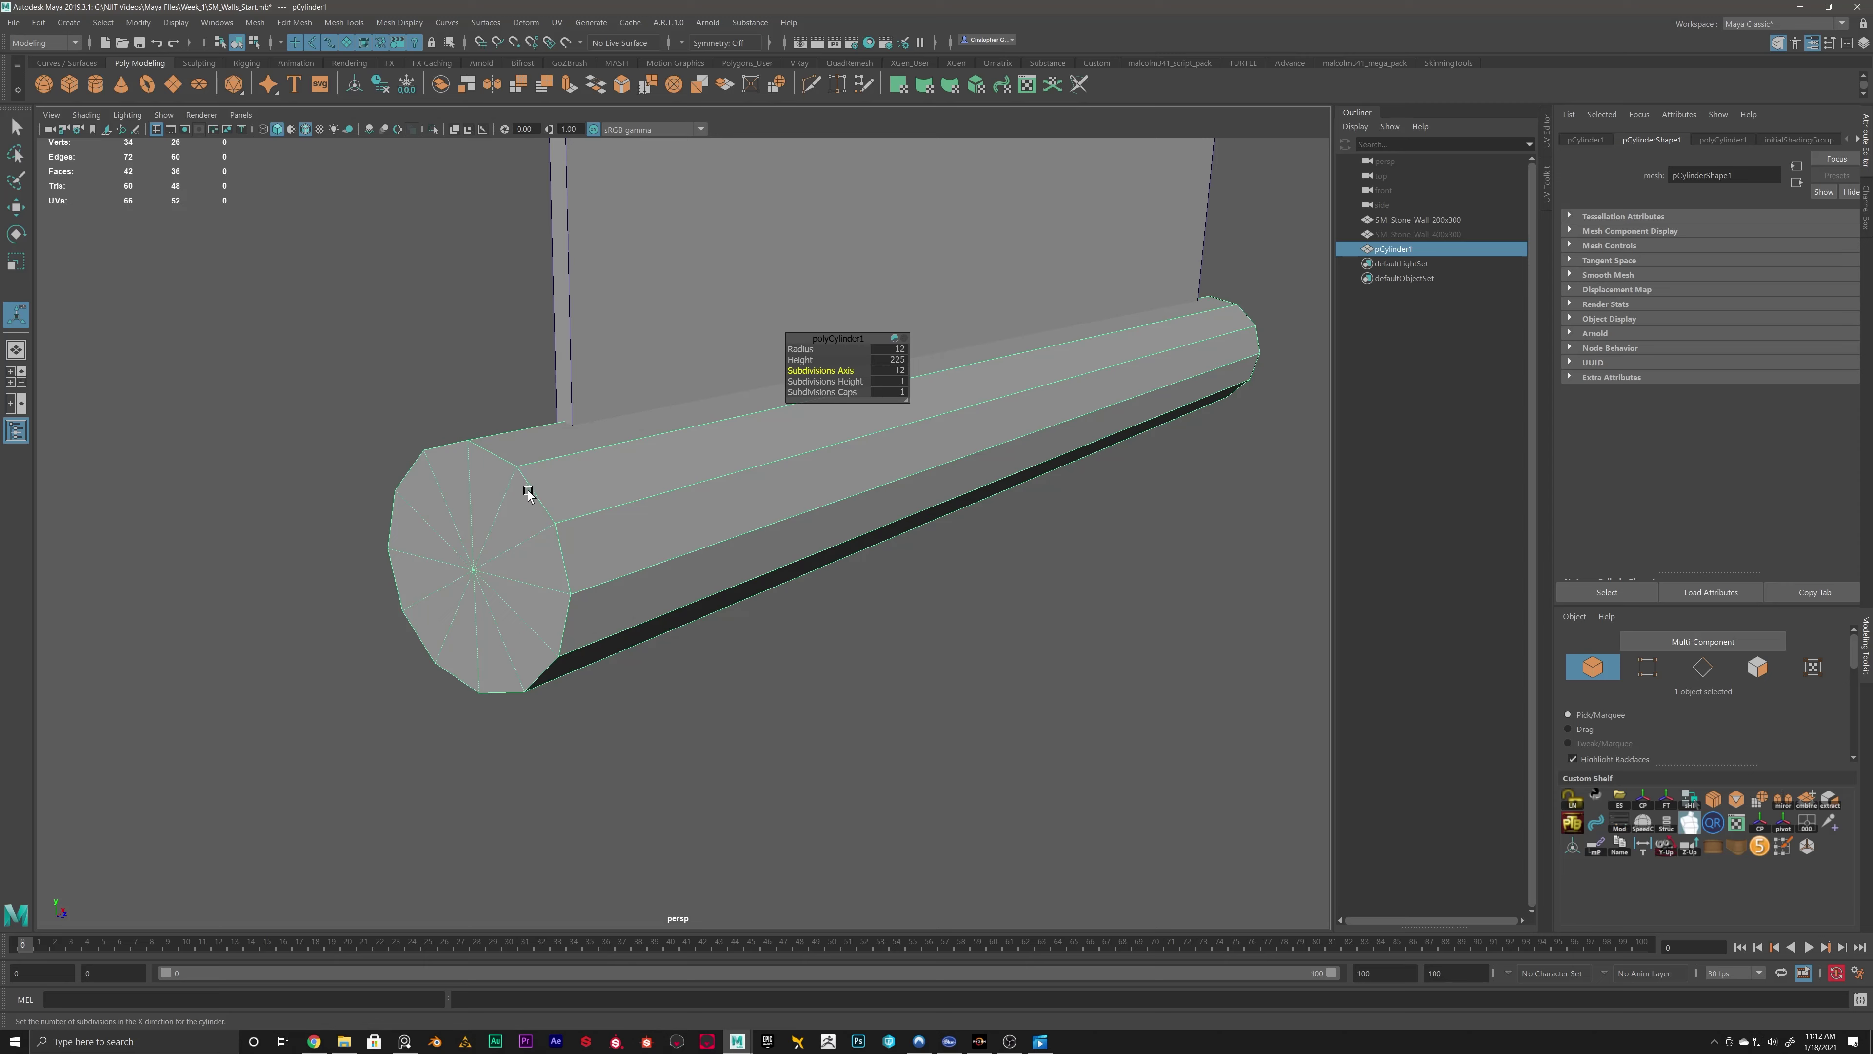
# Orbit the 12-sided cylinder end-on and along its length, then switch to four views.
pyautogui.rightClick(522, 531)
pyautogui.keyDown('alt'); pyautogui.moveTo(522, 532); pyautogui.dragTo(540, 465); pyautogui.keyUp('alt')
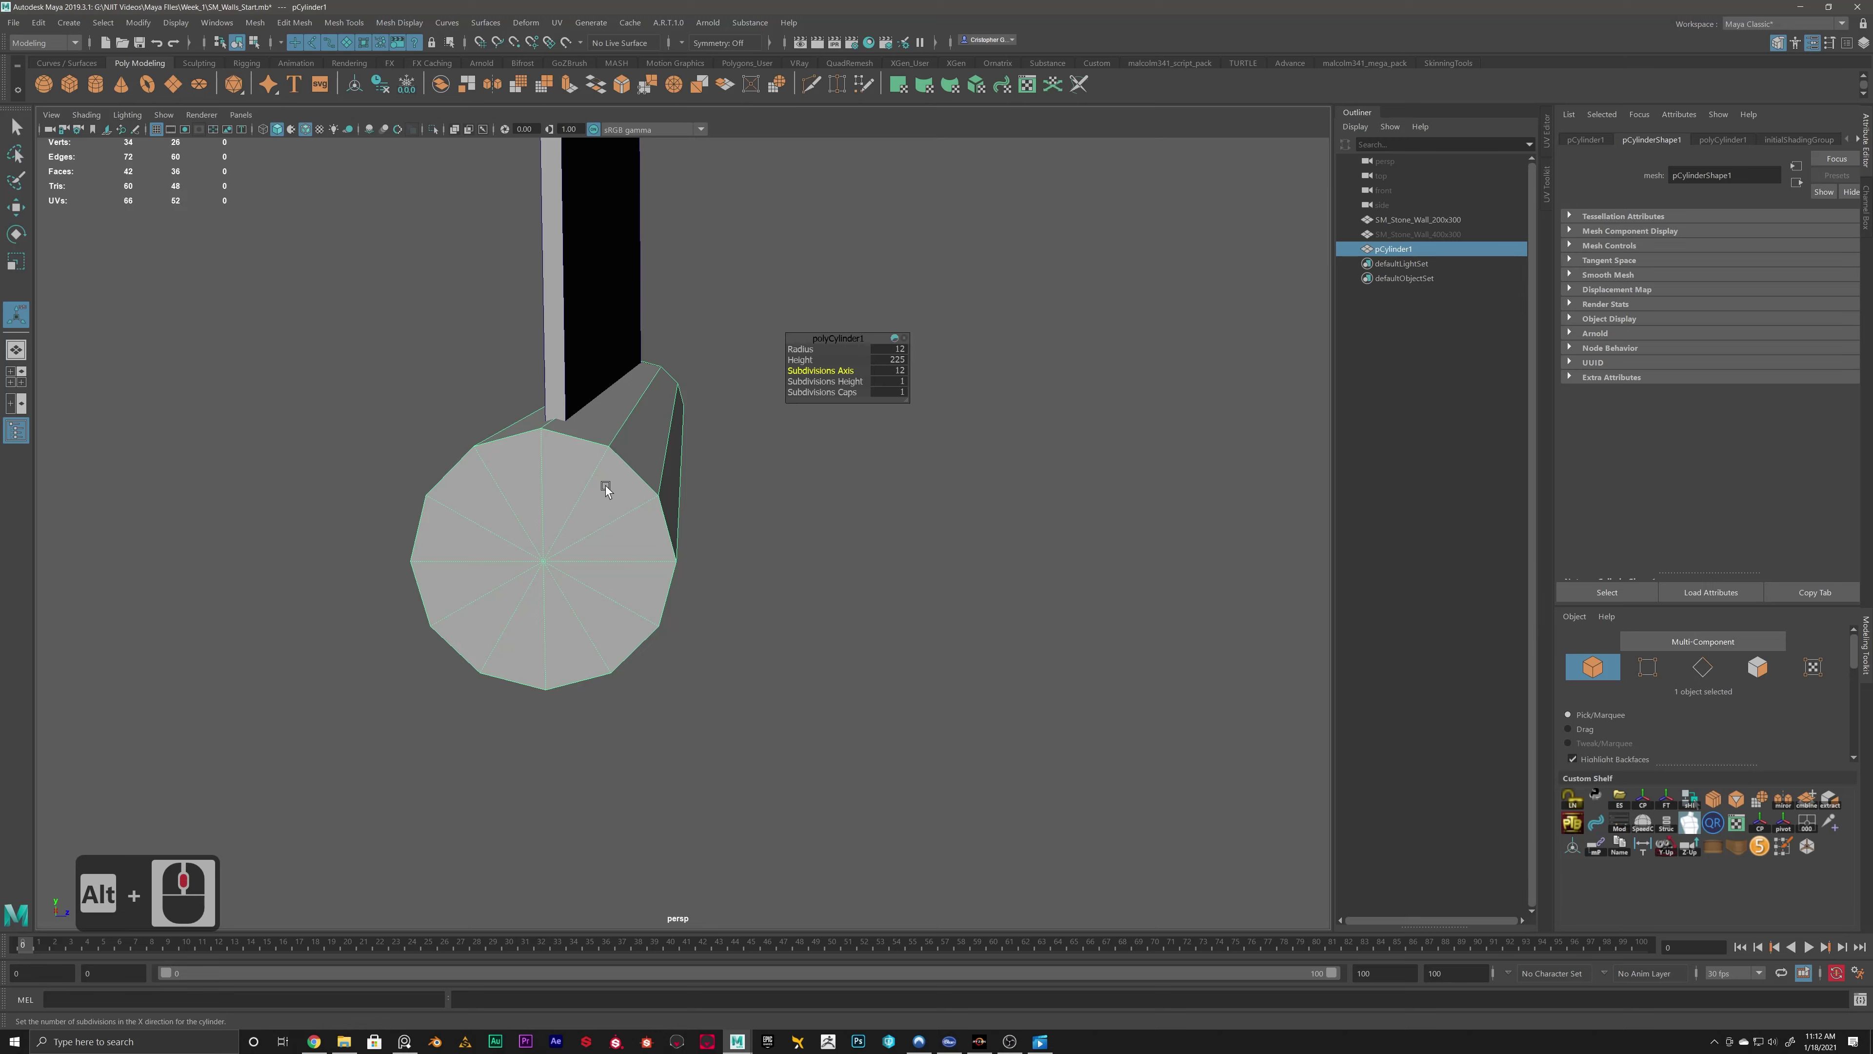
pyautogui.keyDown('alt'); pyautogui.moveTo(573, 512); pyautogui.dragTo(422, 322); pyautogui.keyUp('alt')
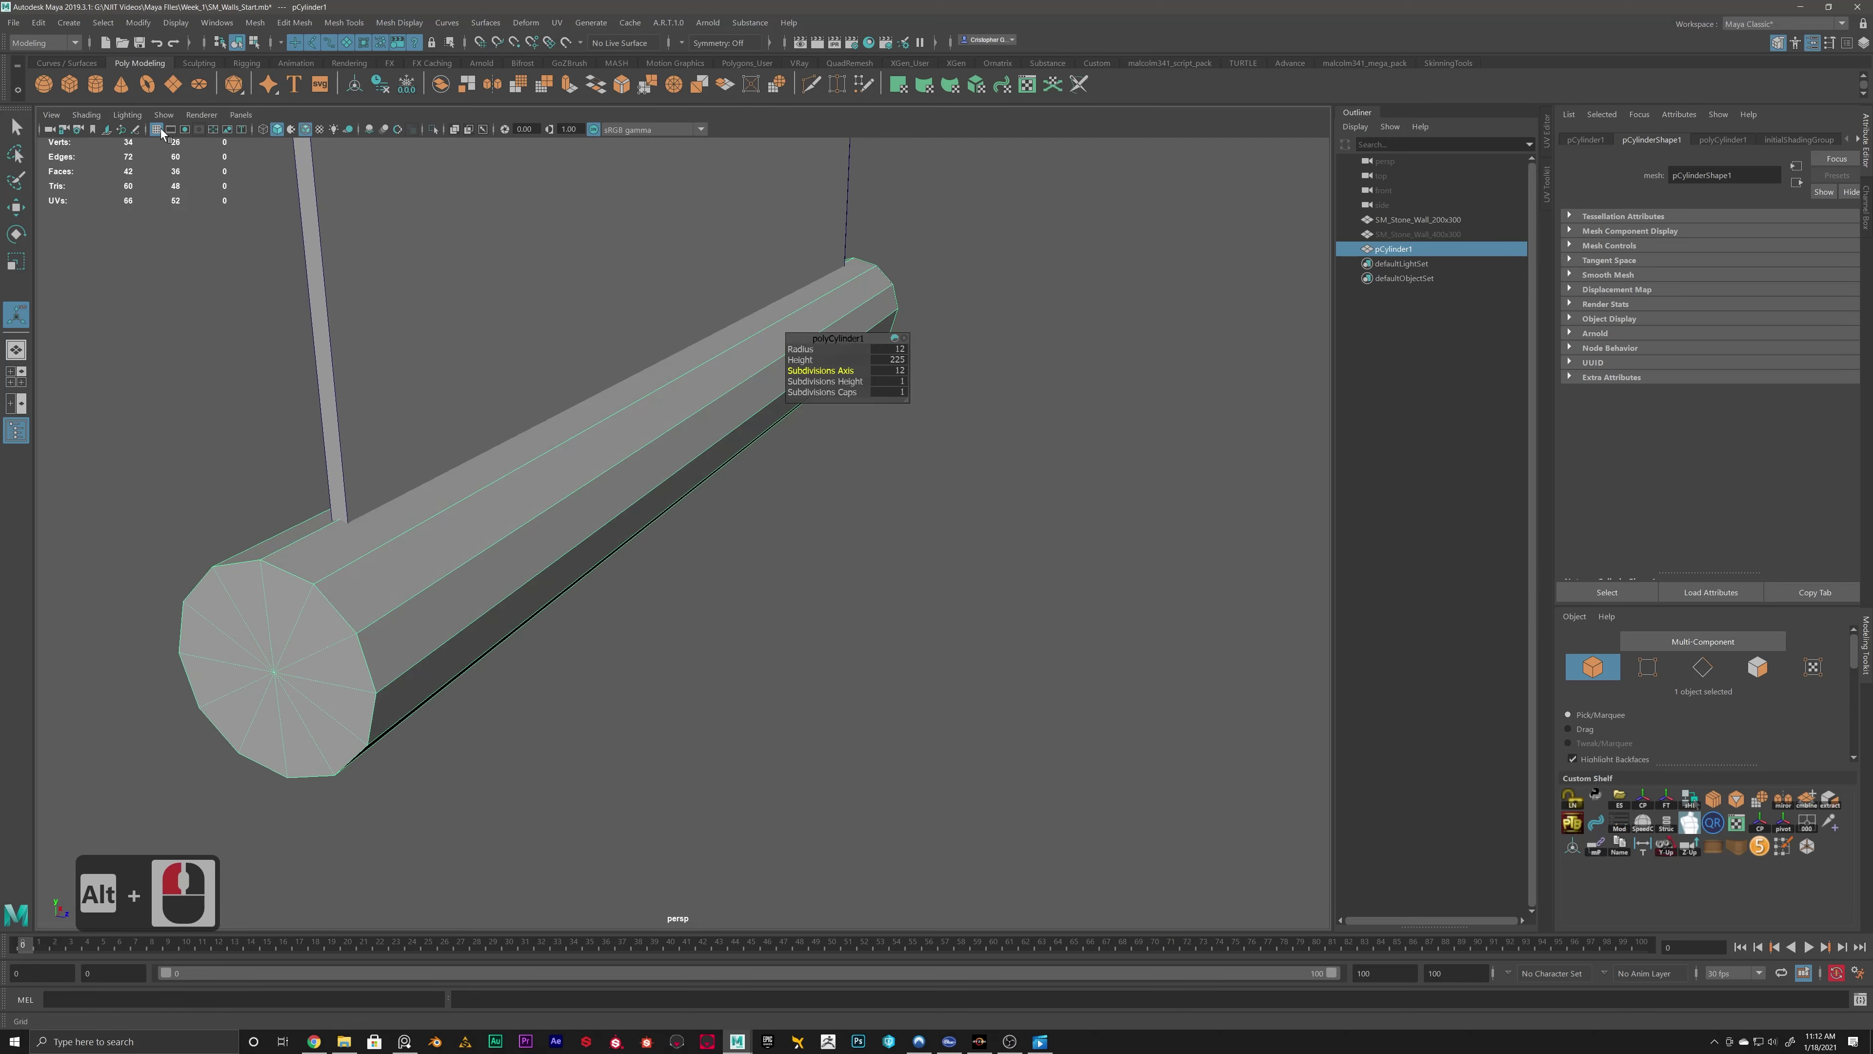
pyautogui.scroll(-2, 475, 360)
pyautogui.press('space')
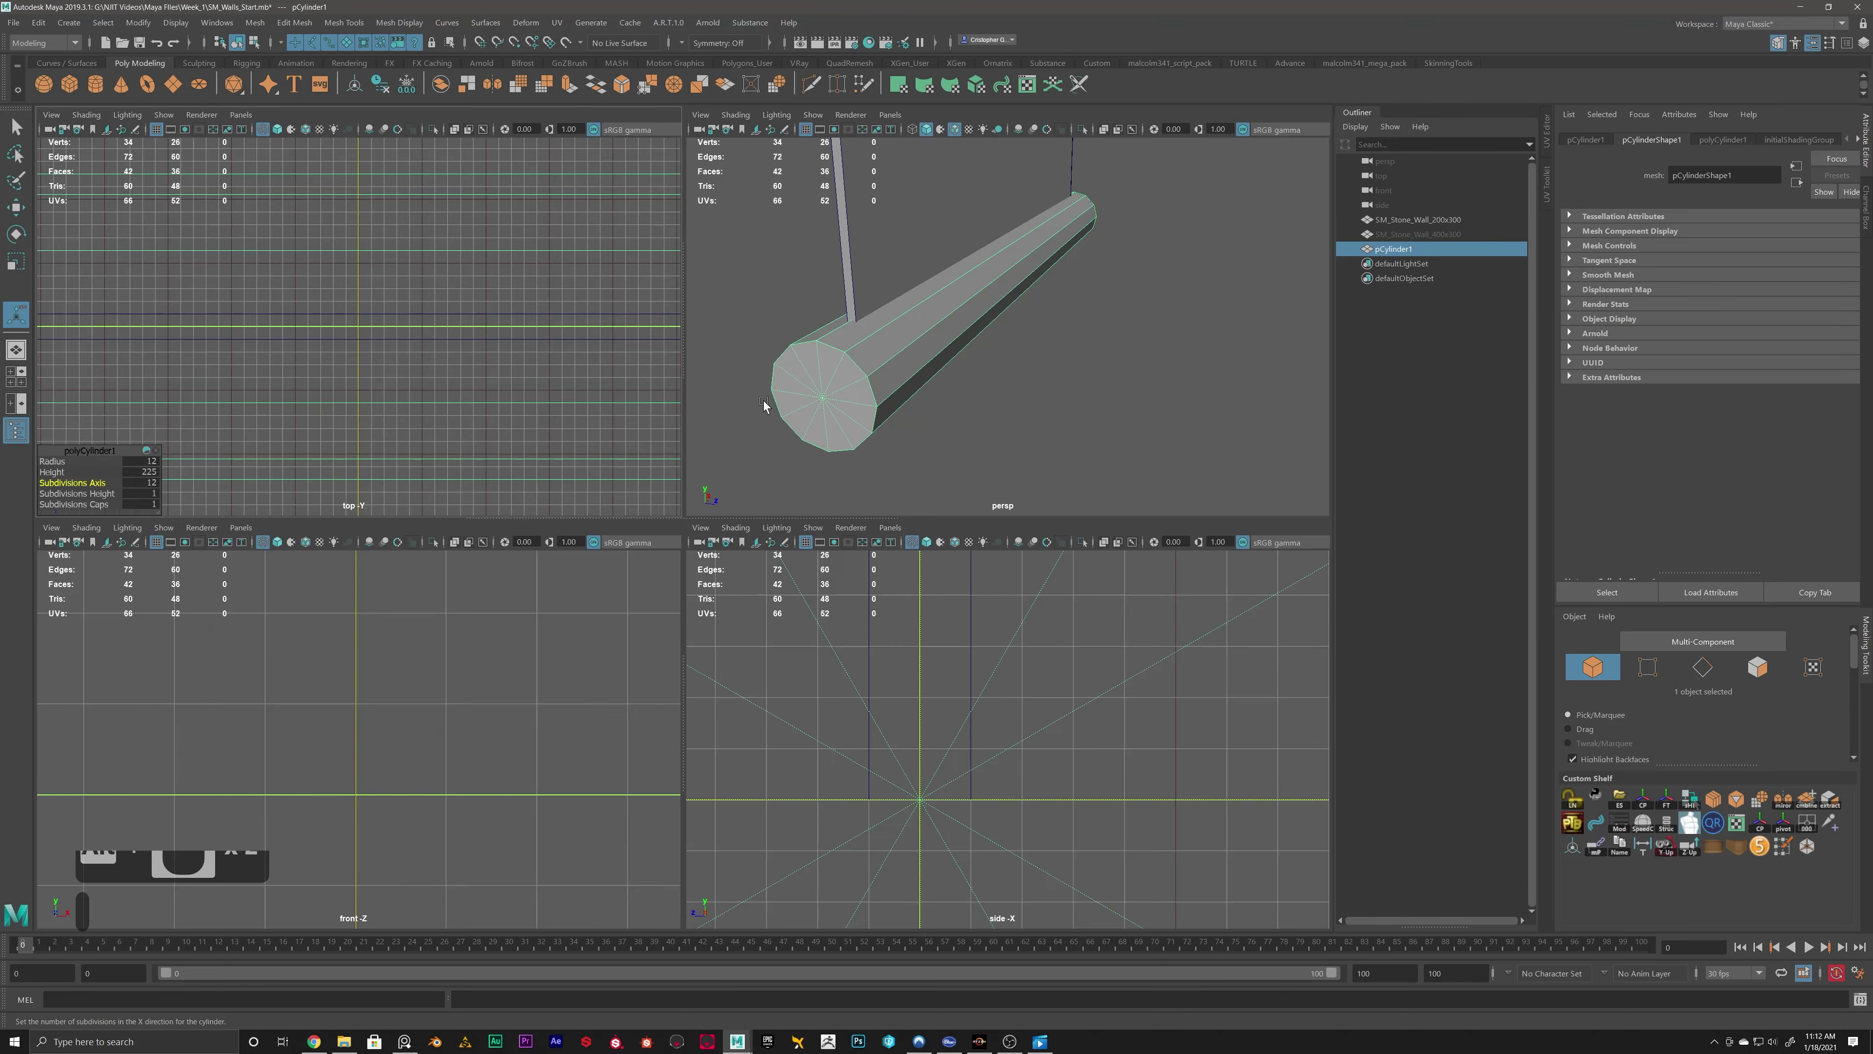
# Centre the cylinder in the side and perspective views and select one cap edge.
pyautogui.keyDown('alt'); pyautogui.scroll(7, 978, 678); pyautogui.keyUp('alt')
pyautogui.keyDown('alt'); pyautogui.moveTo(978, 678); pyautogui.dragTo(836, 652, button='middle'); pyautogui.keyUp('alt')
pyautogui.keyDown('alt'); pyautogui.scroll(-3, 855, 610); pyautogui.keyUp('alt')
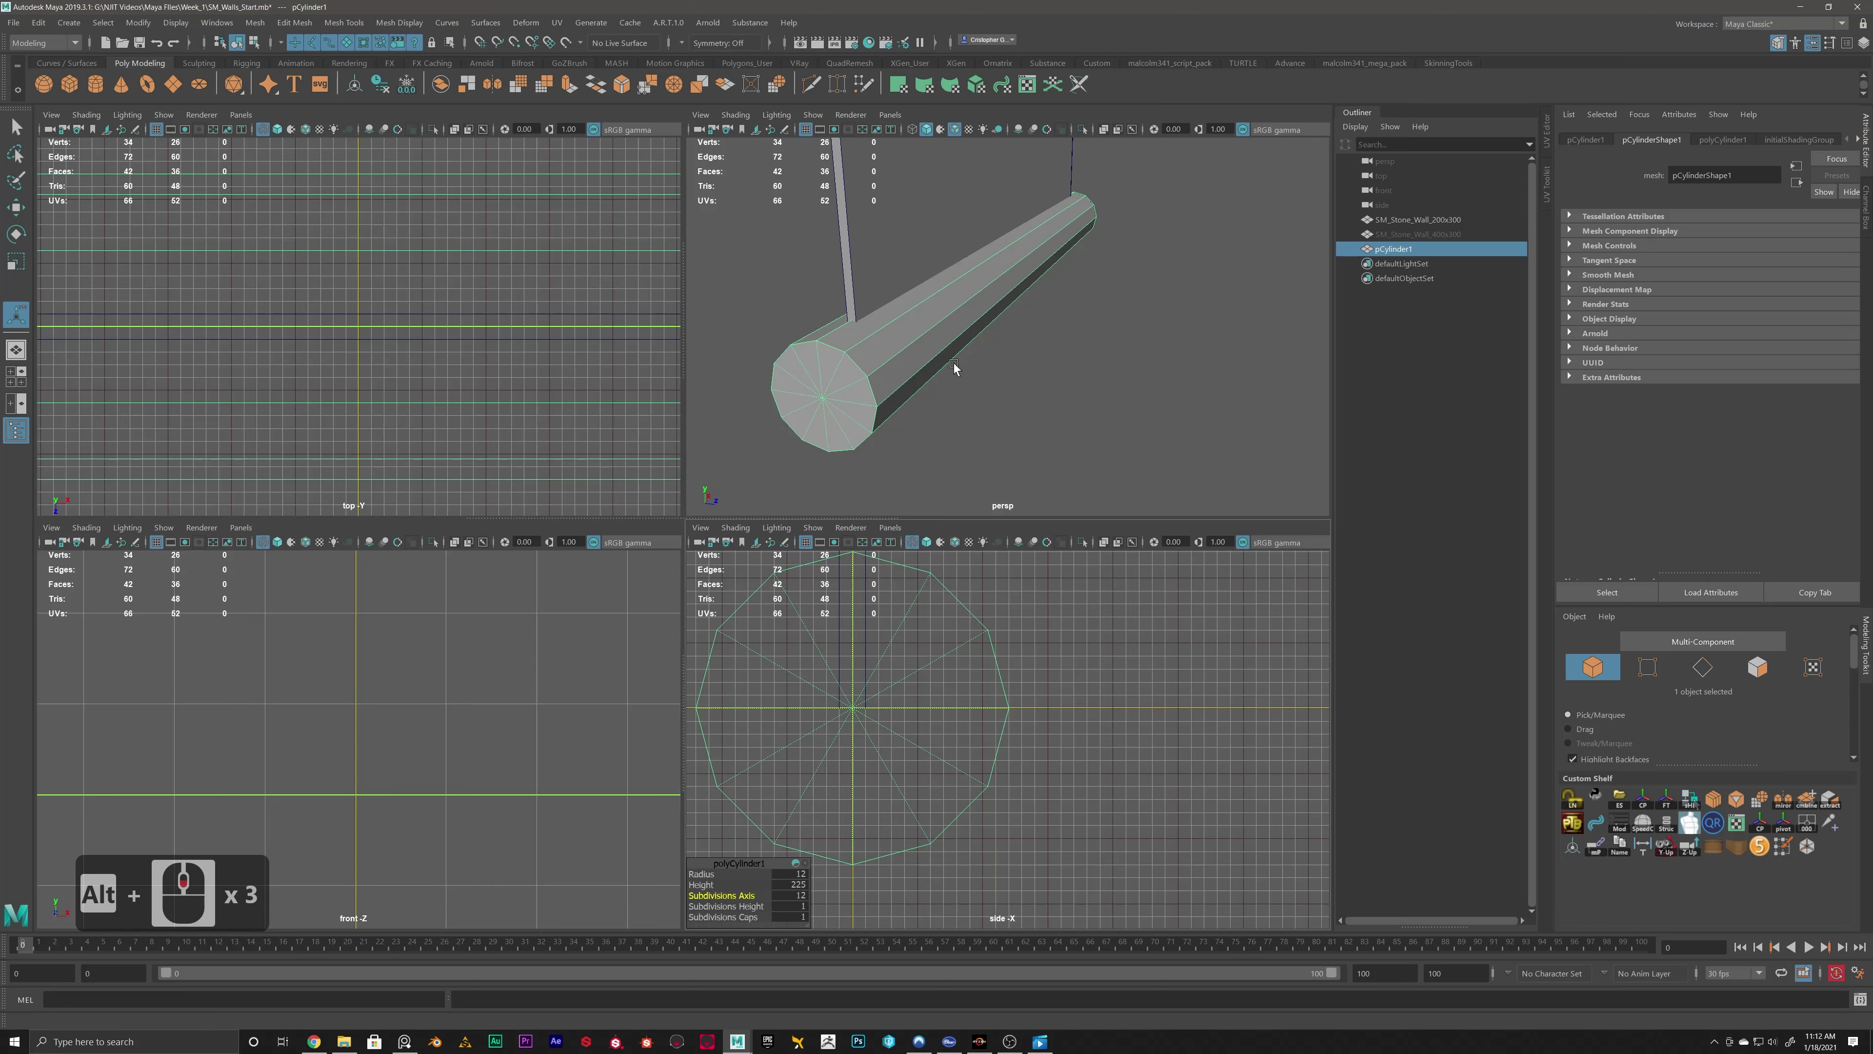
pyautogui.keyDown('alt'); pyautogui.moveTo(951, 363); pyautogui.dragTo(889, 360); pyautogui.keyUp('alt')
pyautogui.scroll(1, 824, 367)
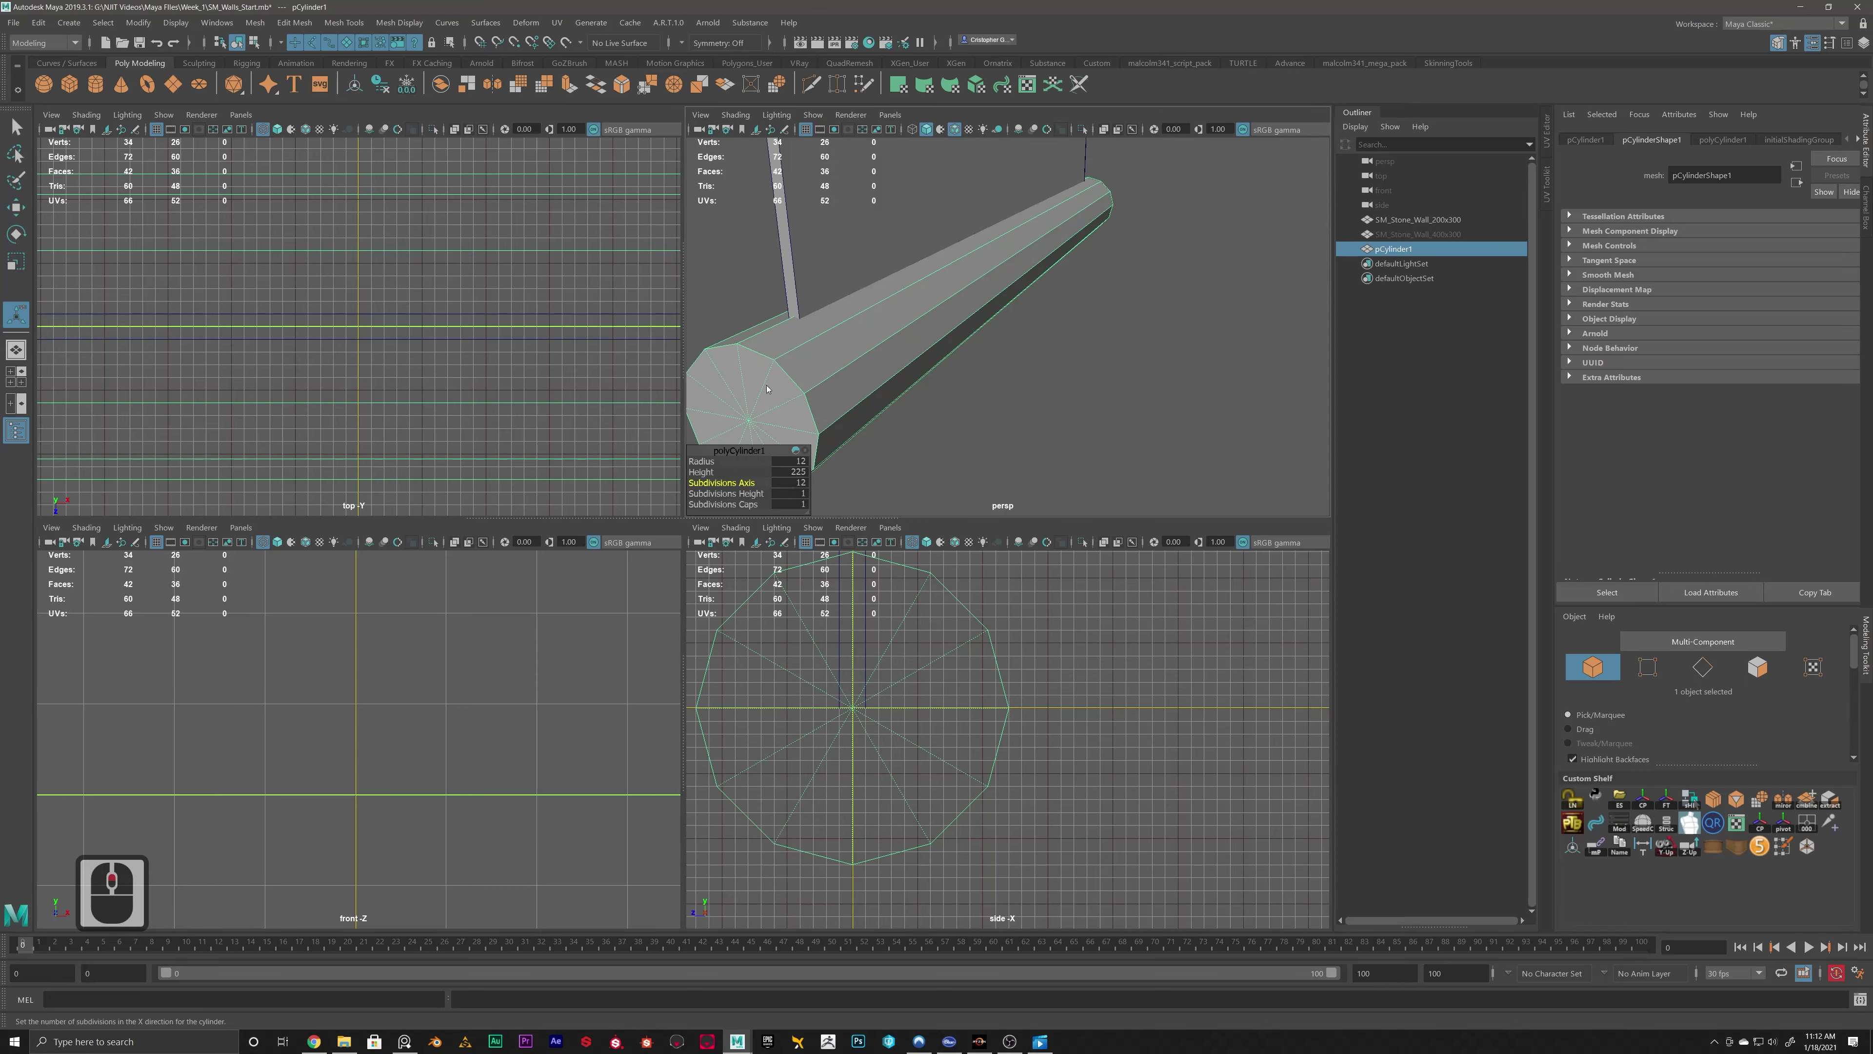
pyautogui.moveTo(776, 402); pyautogui.dragTo(770, 348, button='right')
pyautogui.click(765, 383)
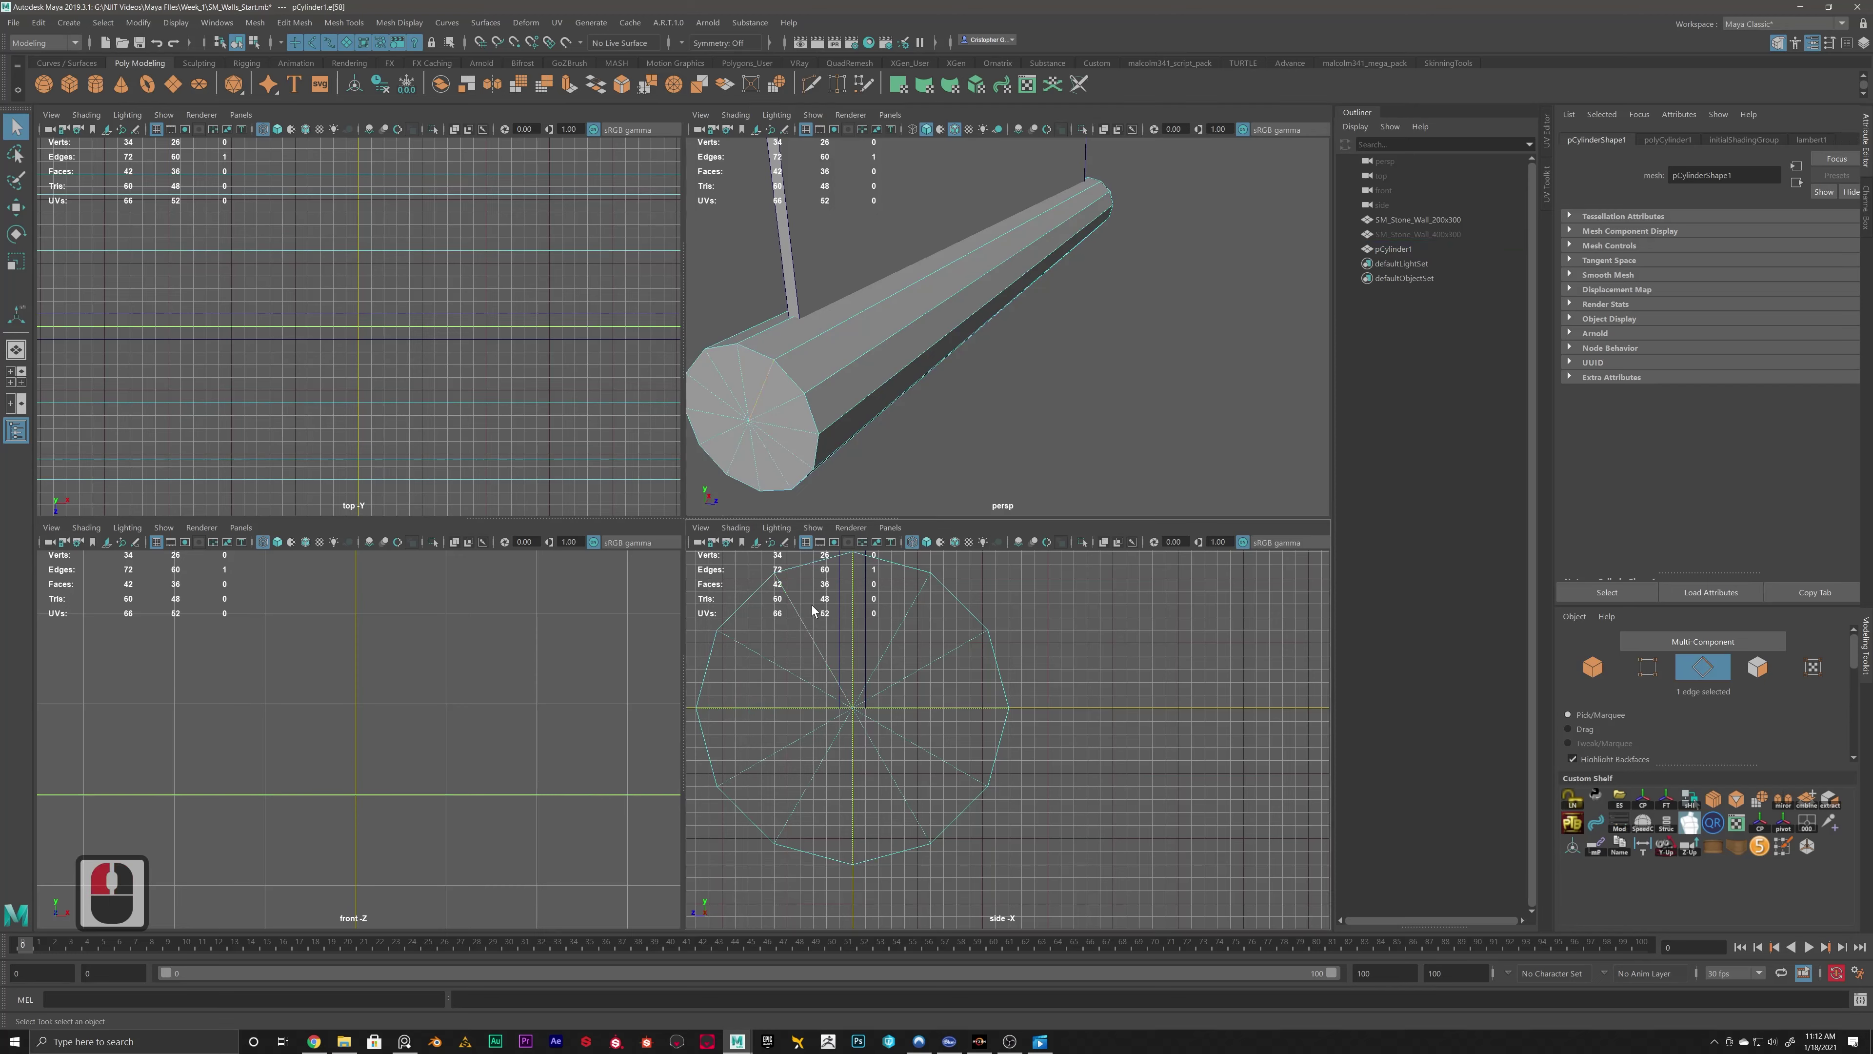
# In the enlarged side view, select six cap spoke edges, delete them, then undo.
pyautogui.moveTo(794, 631); pyautogui.dragTo(794, 632)
pyautogui.scroll(-7, 443, 657)
pyautogui.press('space')
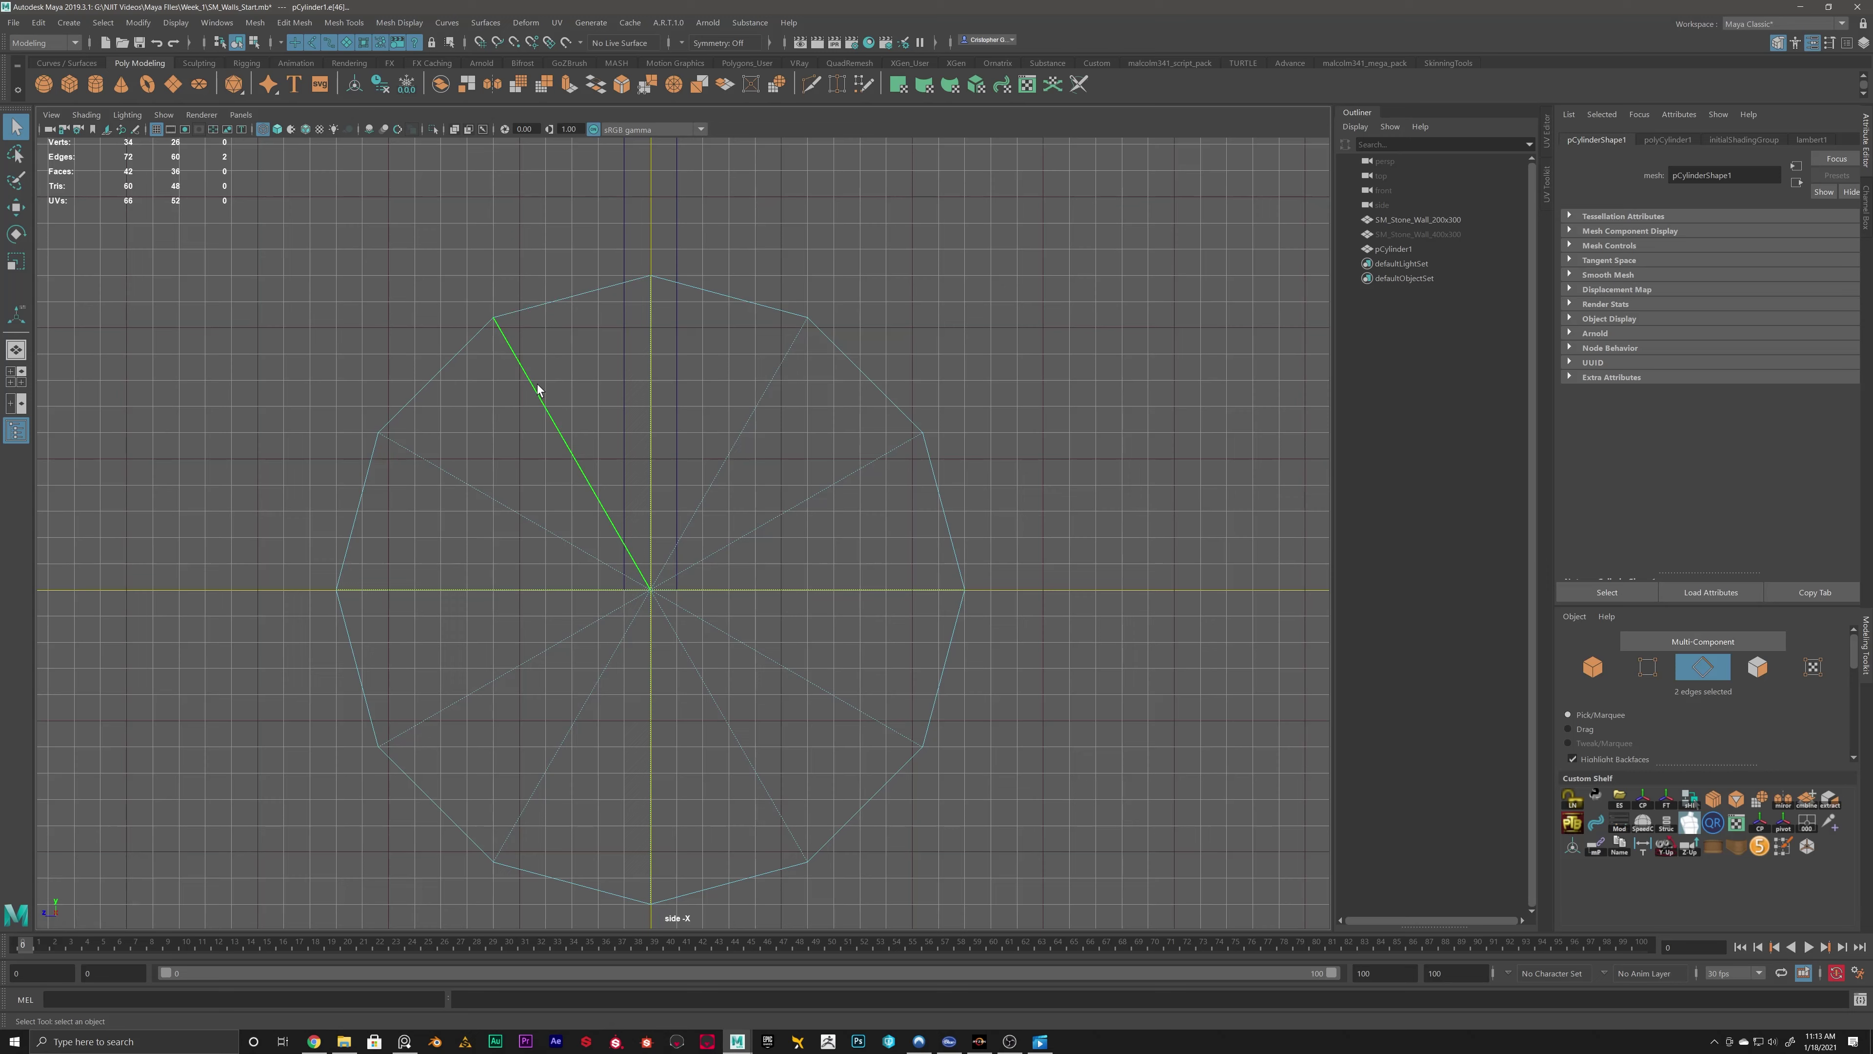
pyautogui.click(587, 373)
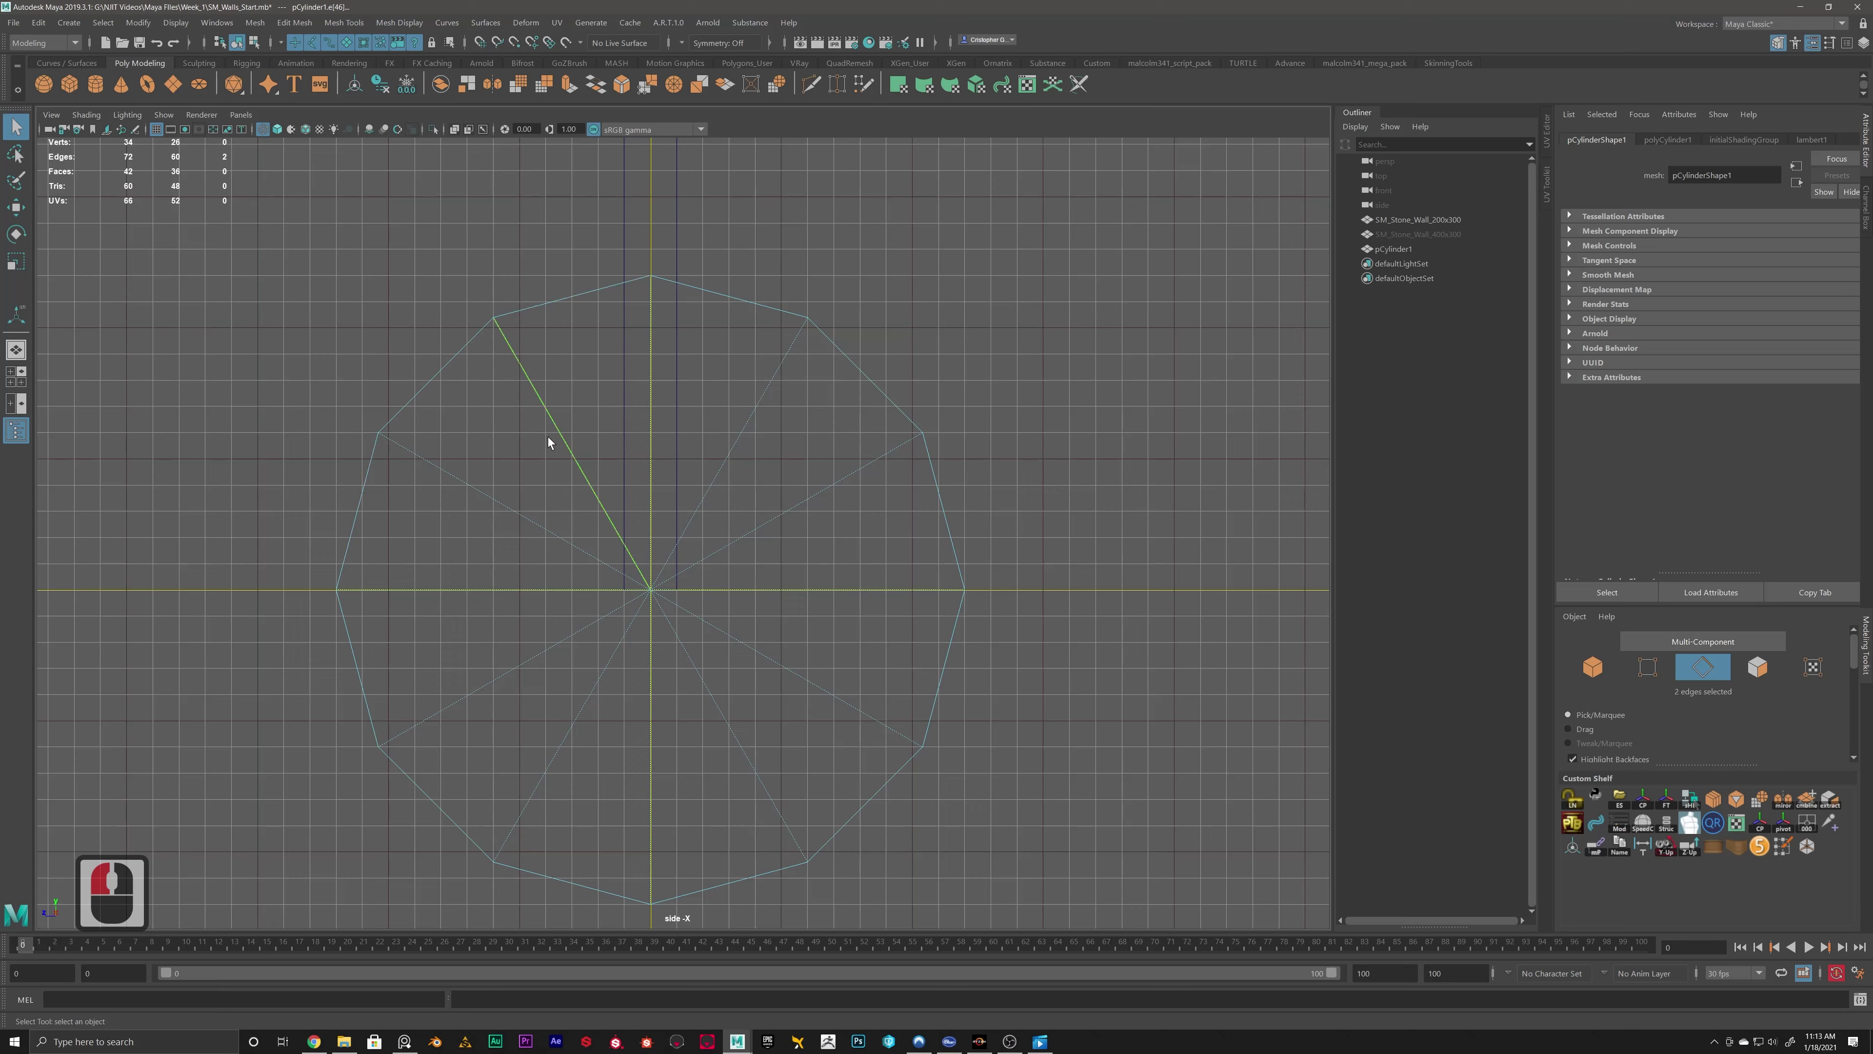
pyautogui.keyDown('shift'); pyautogui.click(580, 372); pyautogui.keyUp('shift')
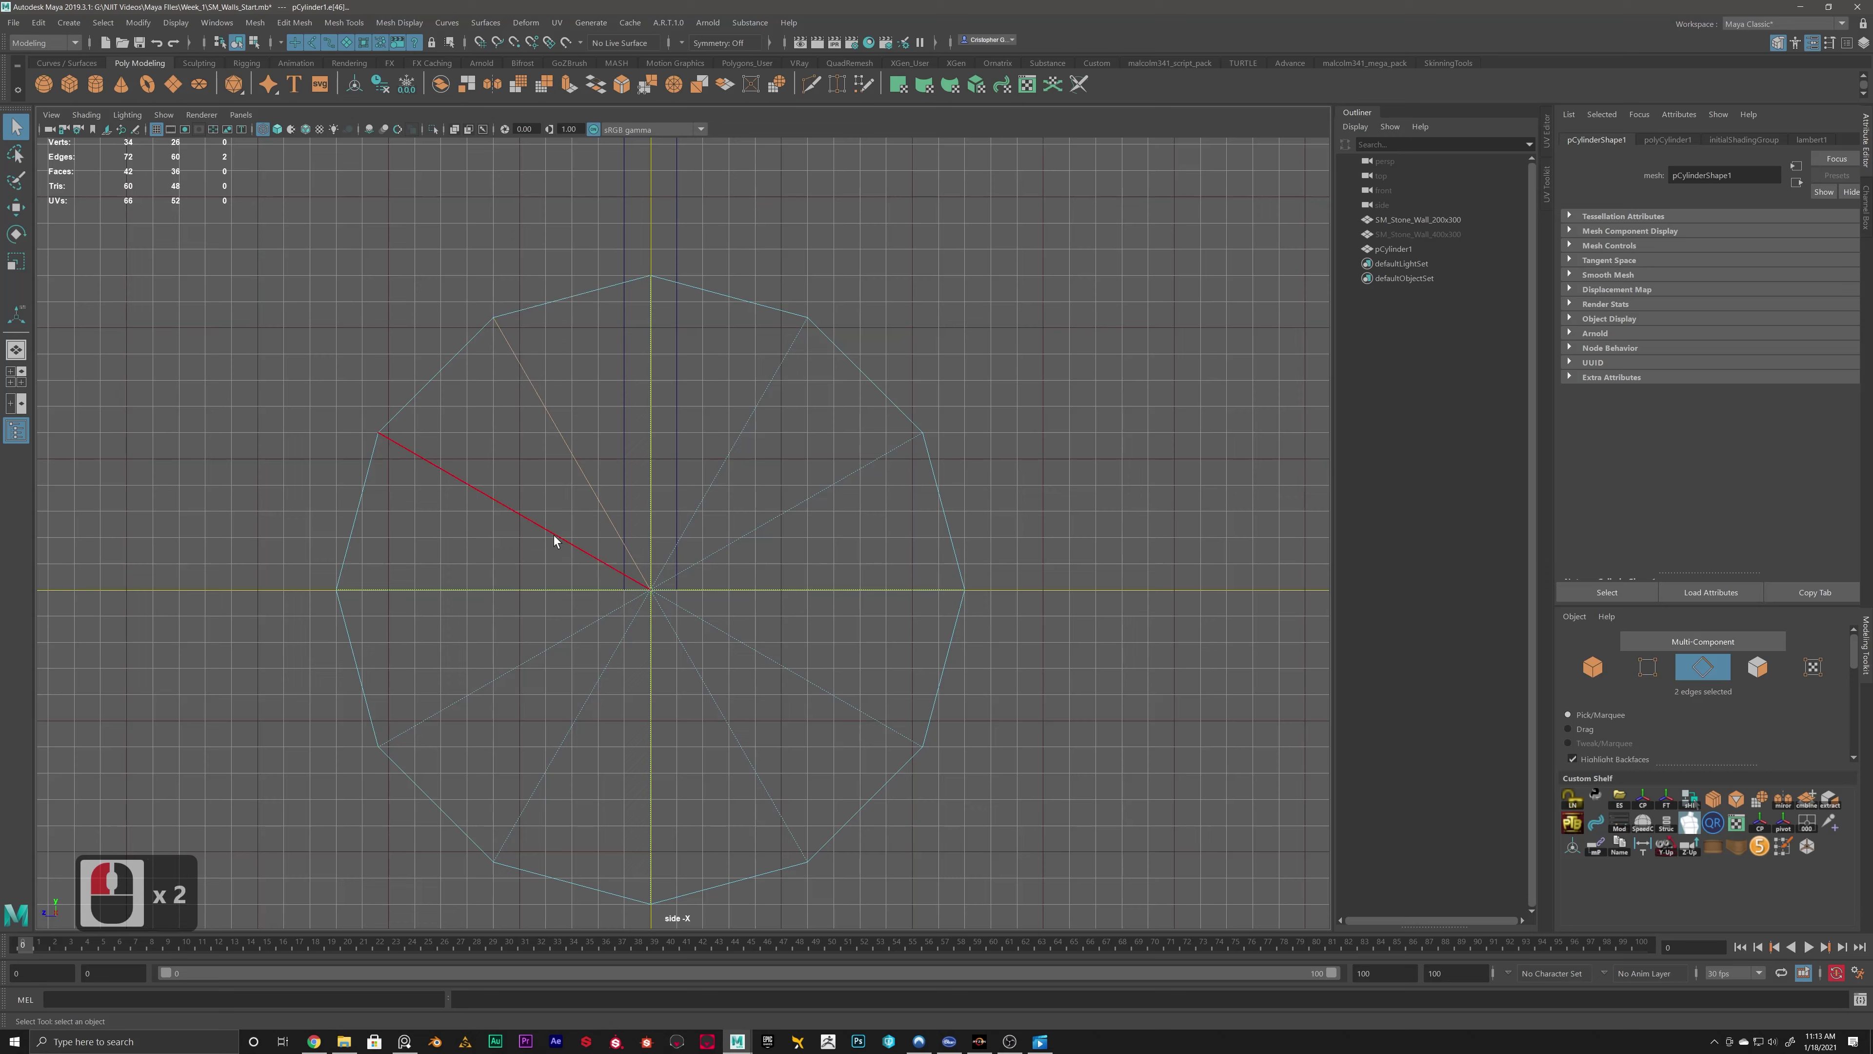
pyautogui.keyDown('shift'); pyautogui.click(424, 587); pyautogui.keyUp('shift')
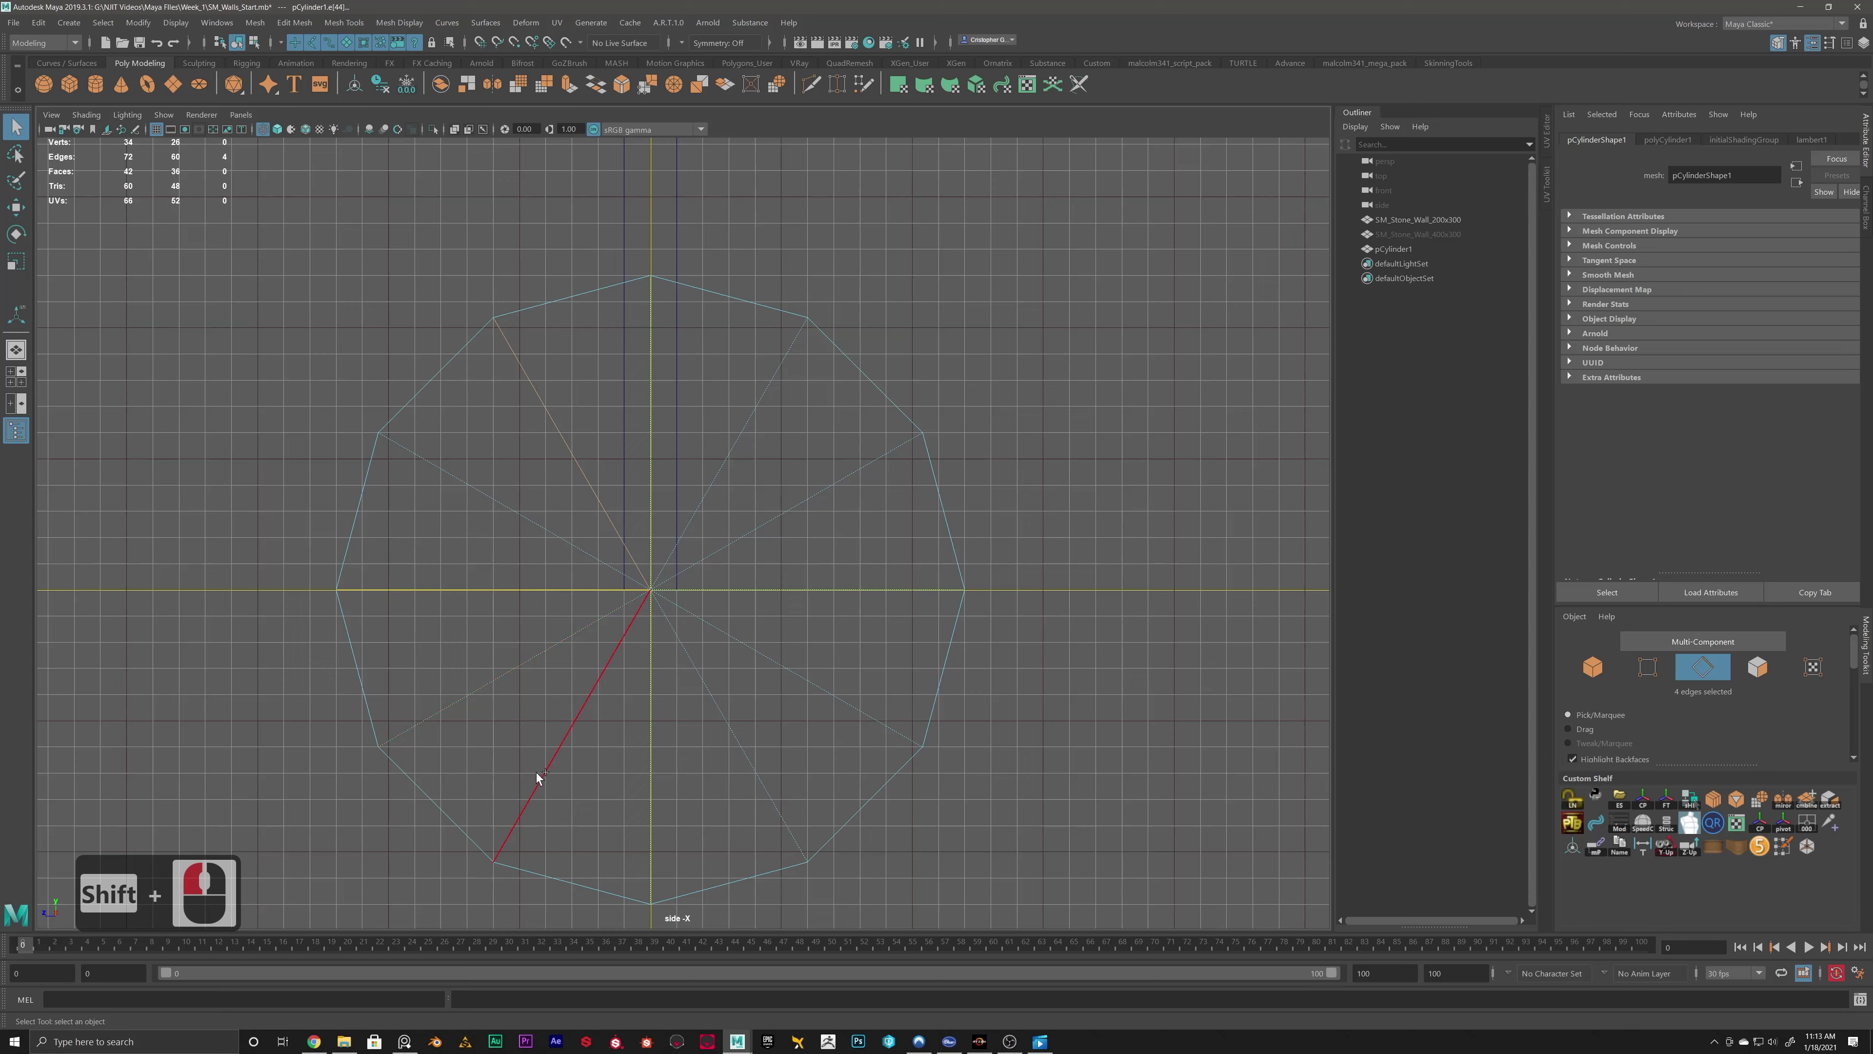
pyautogui.keyDown('shift'); pyautogui.click(585, 795); pyautogui.keyUp('shift')
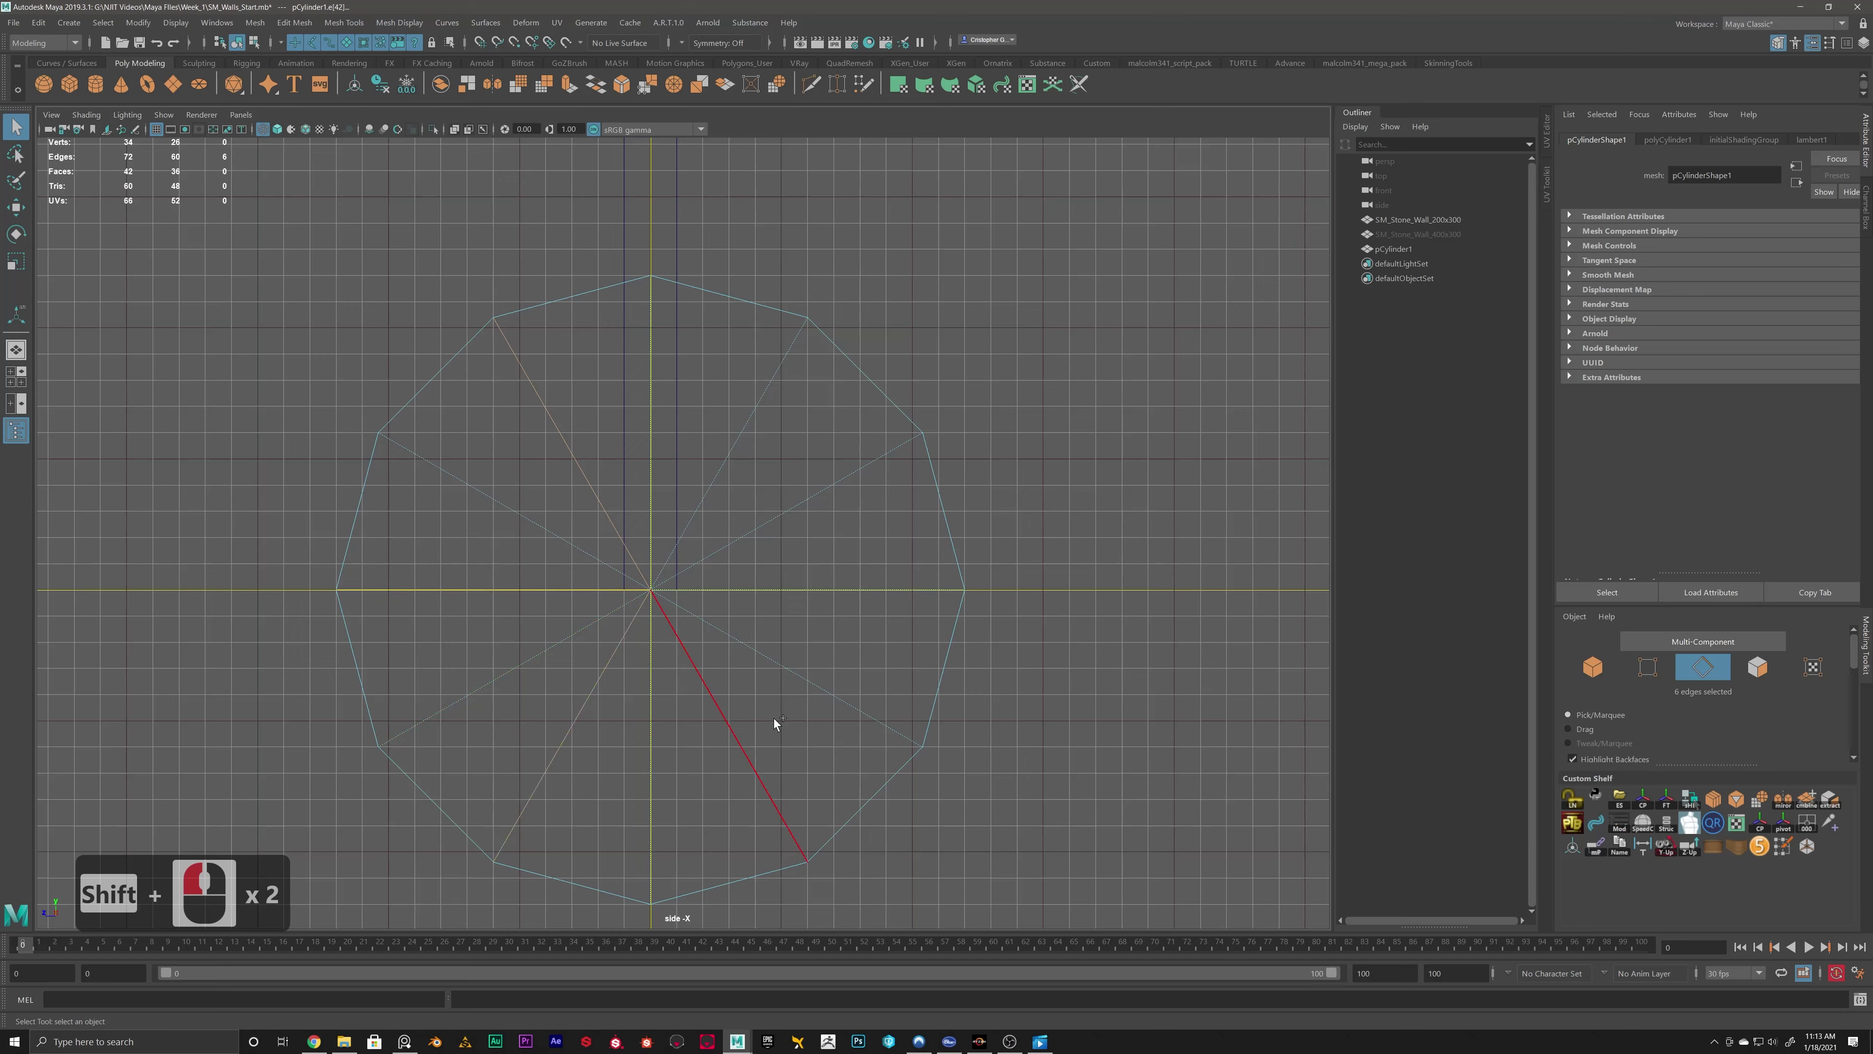
pyautogui.keyDown('shift'); pyautogui.click(726, 781); pyautogui.keyUp('shift')
pyautogui.keyDown('shift'); pyautogui.click(820, 493); pyautogui.keyUp('shift')
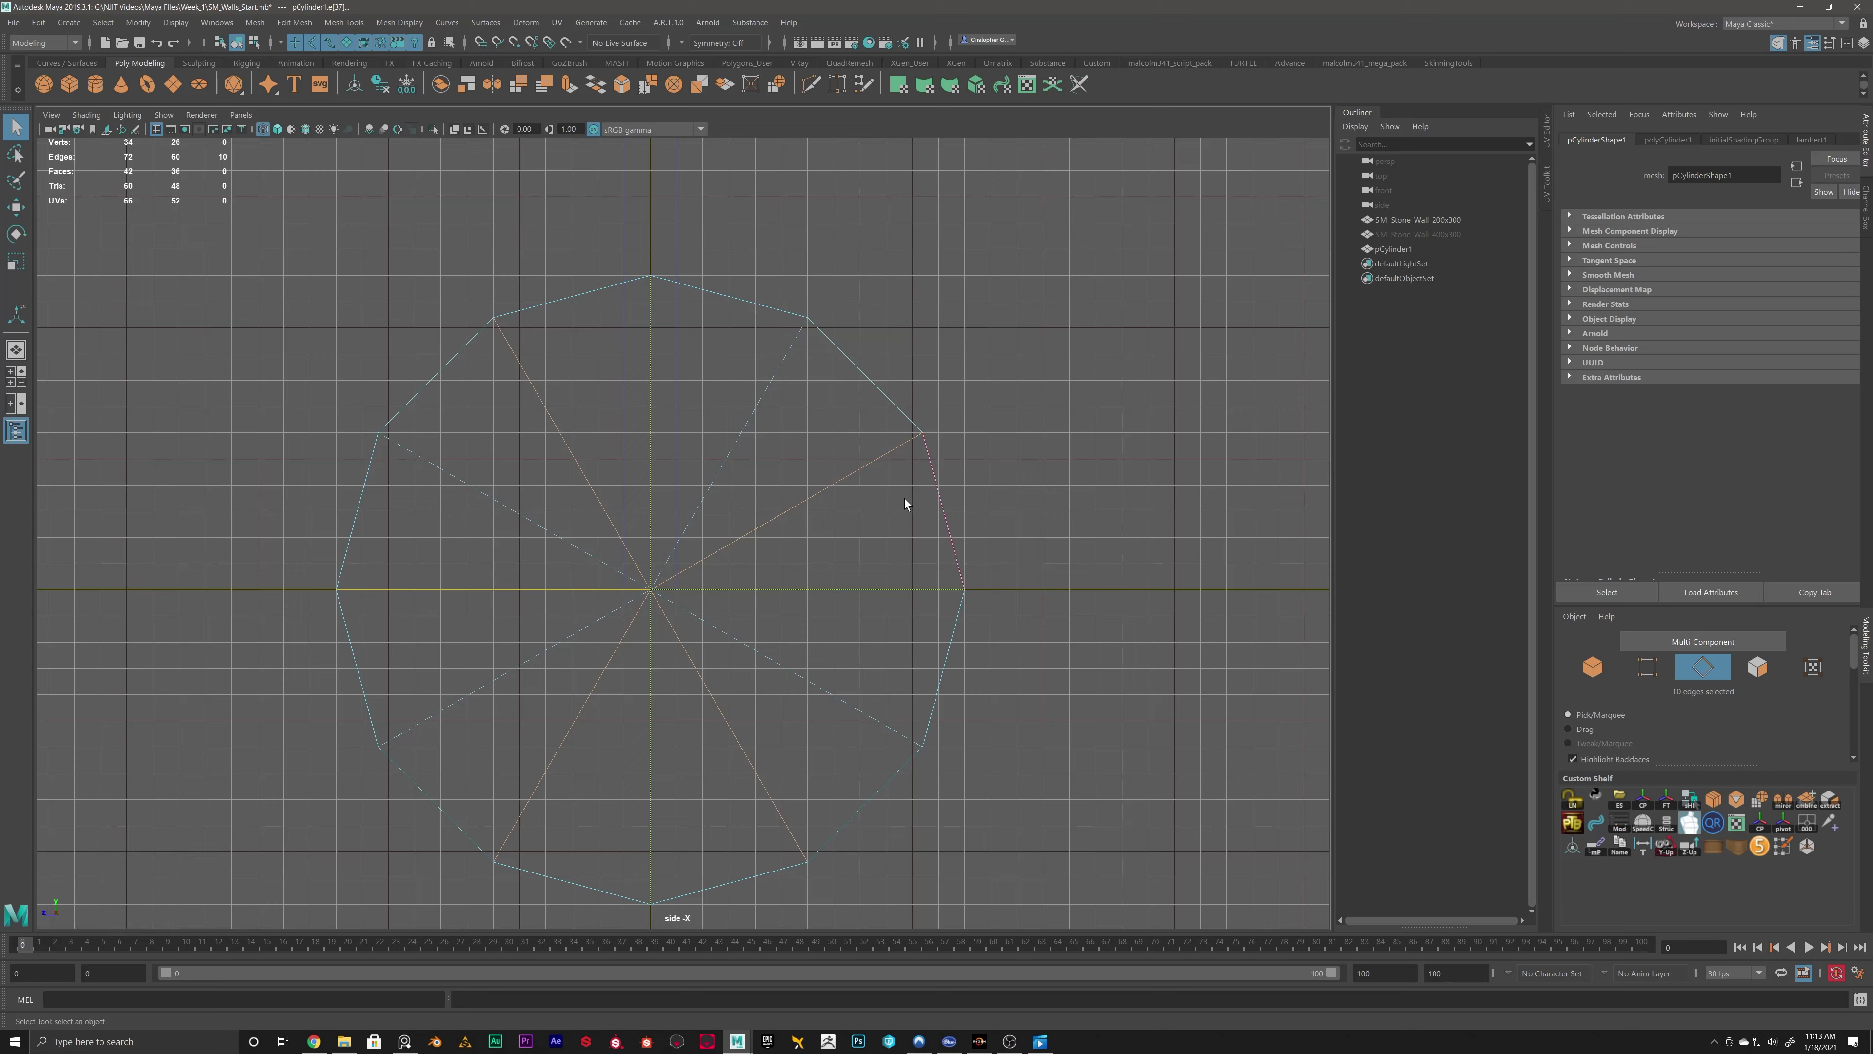
pyautogui.press('Delete')
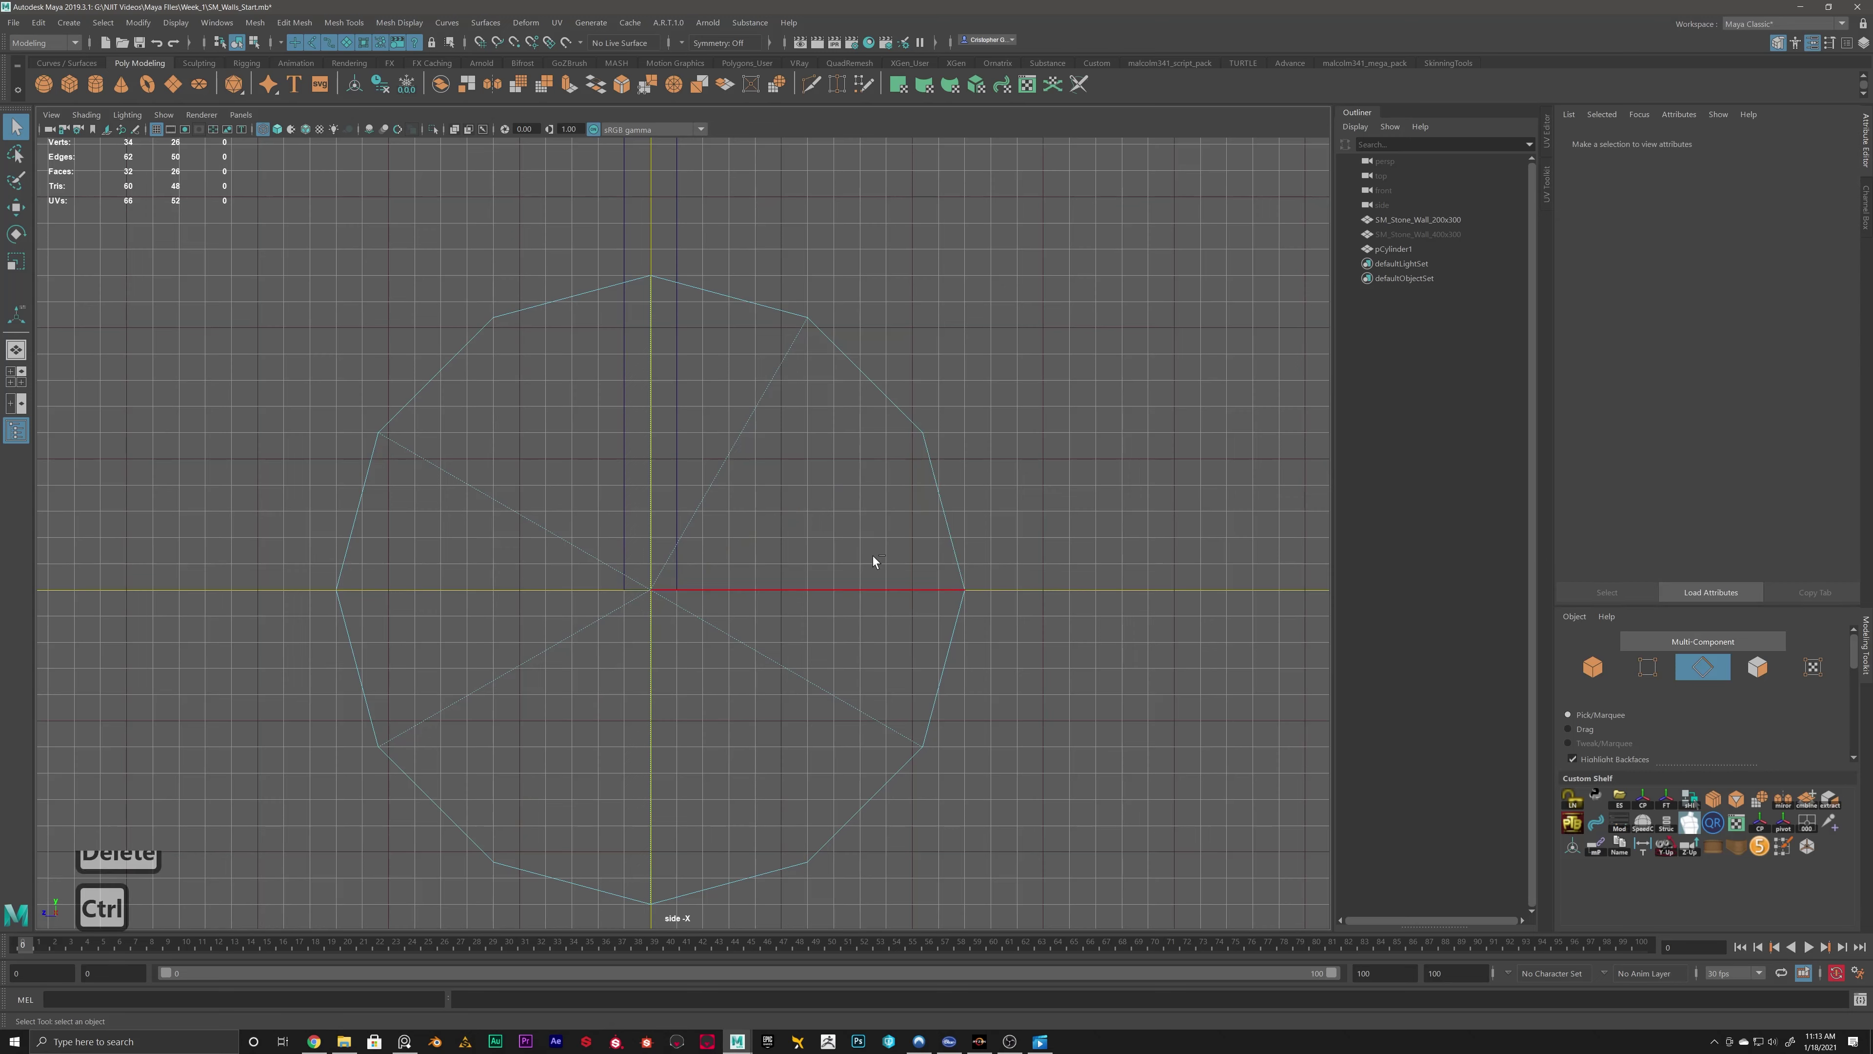
pyautogui.hotkey('ctrl', 'z')
# Reselect the cap's spoke edges and delete them, leaving 59 edges and 29 faces.
pyautogui.scroll(-1, 871, 546)
pyautogui.click(886, 531)
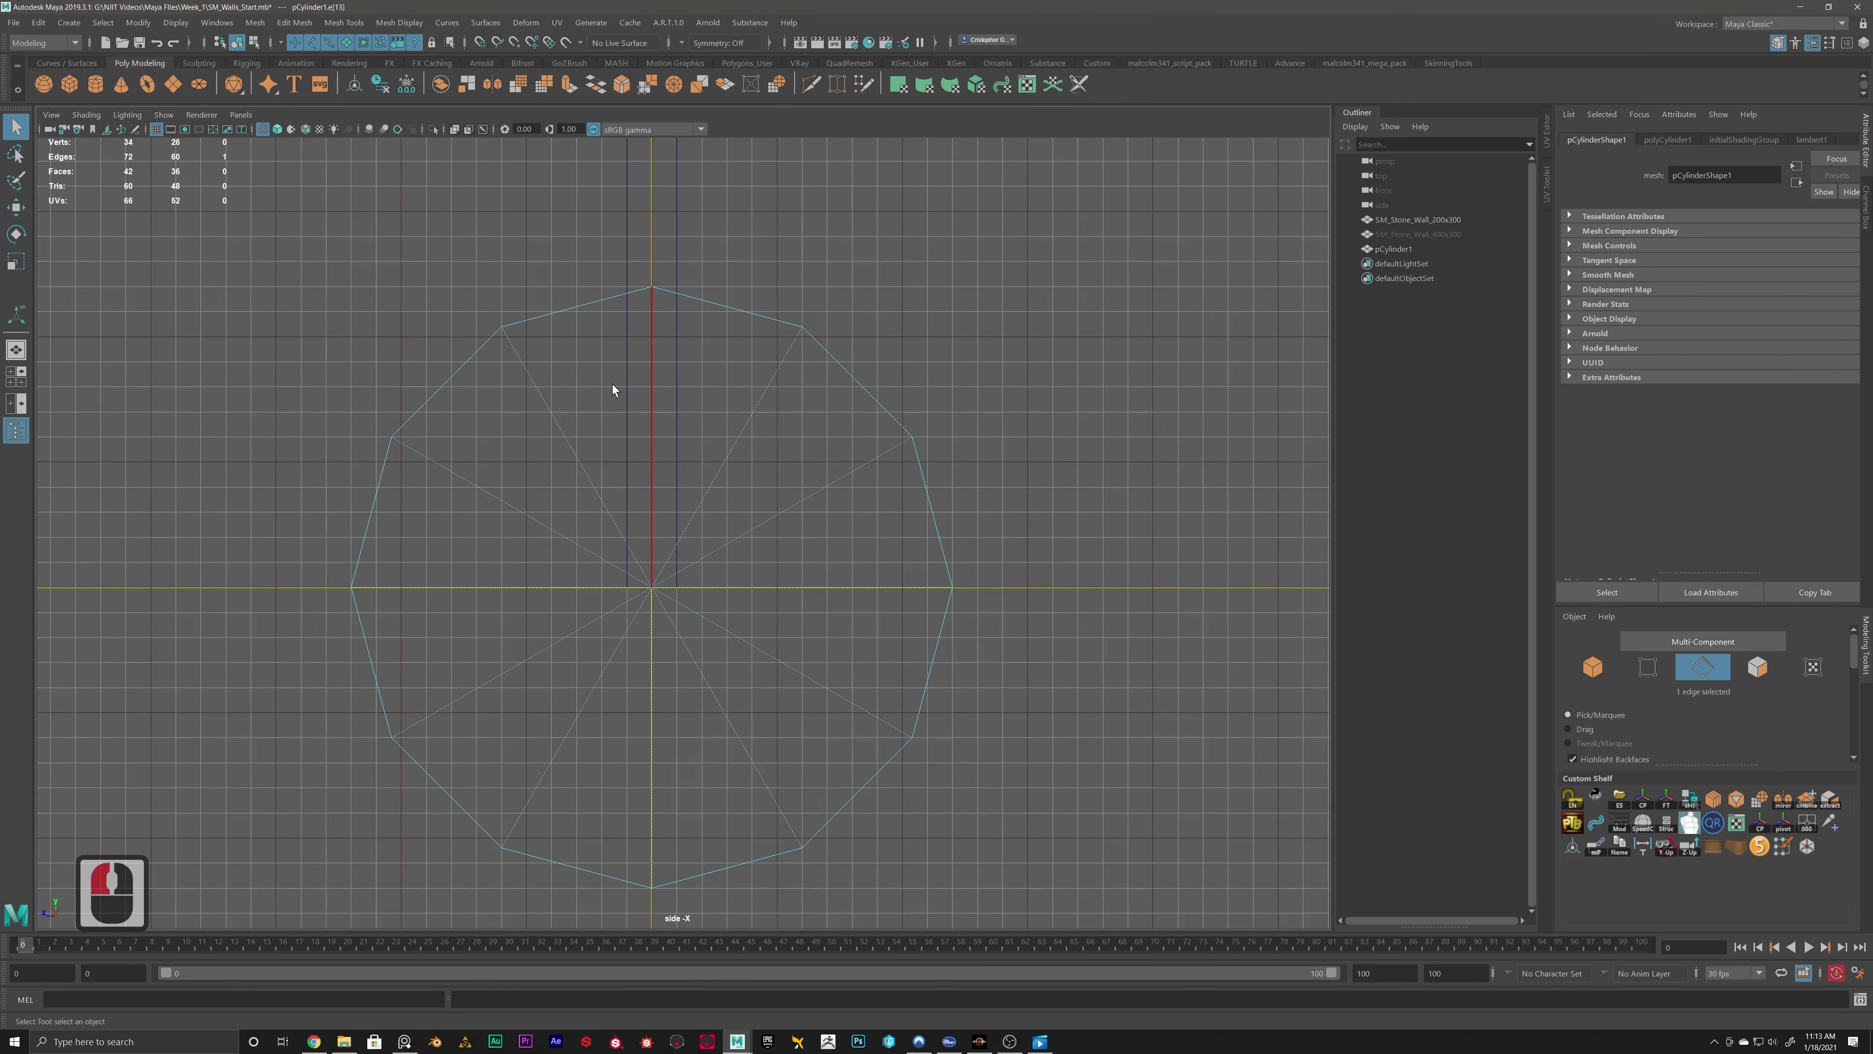
pyautogui.keyDown('shift'); pyautogui.click(464, 589); pyautogui.keyUp('shift')
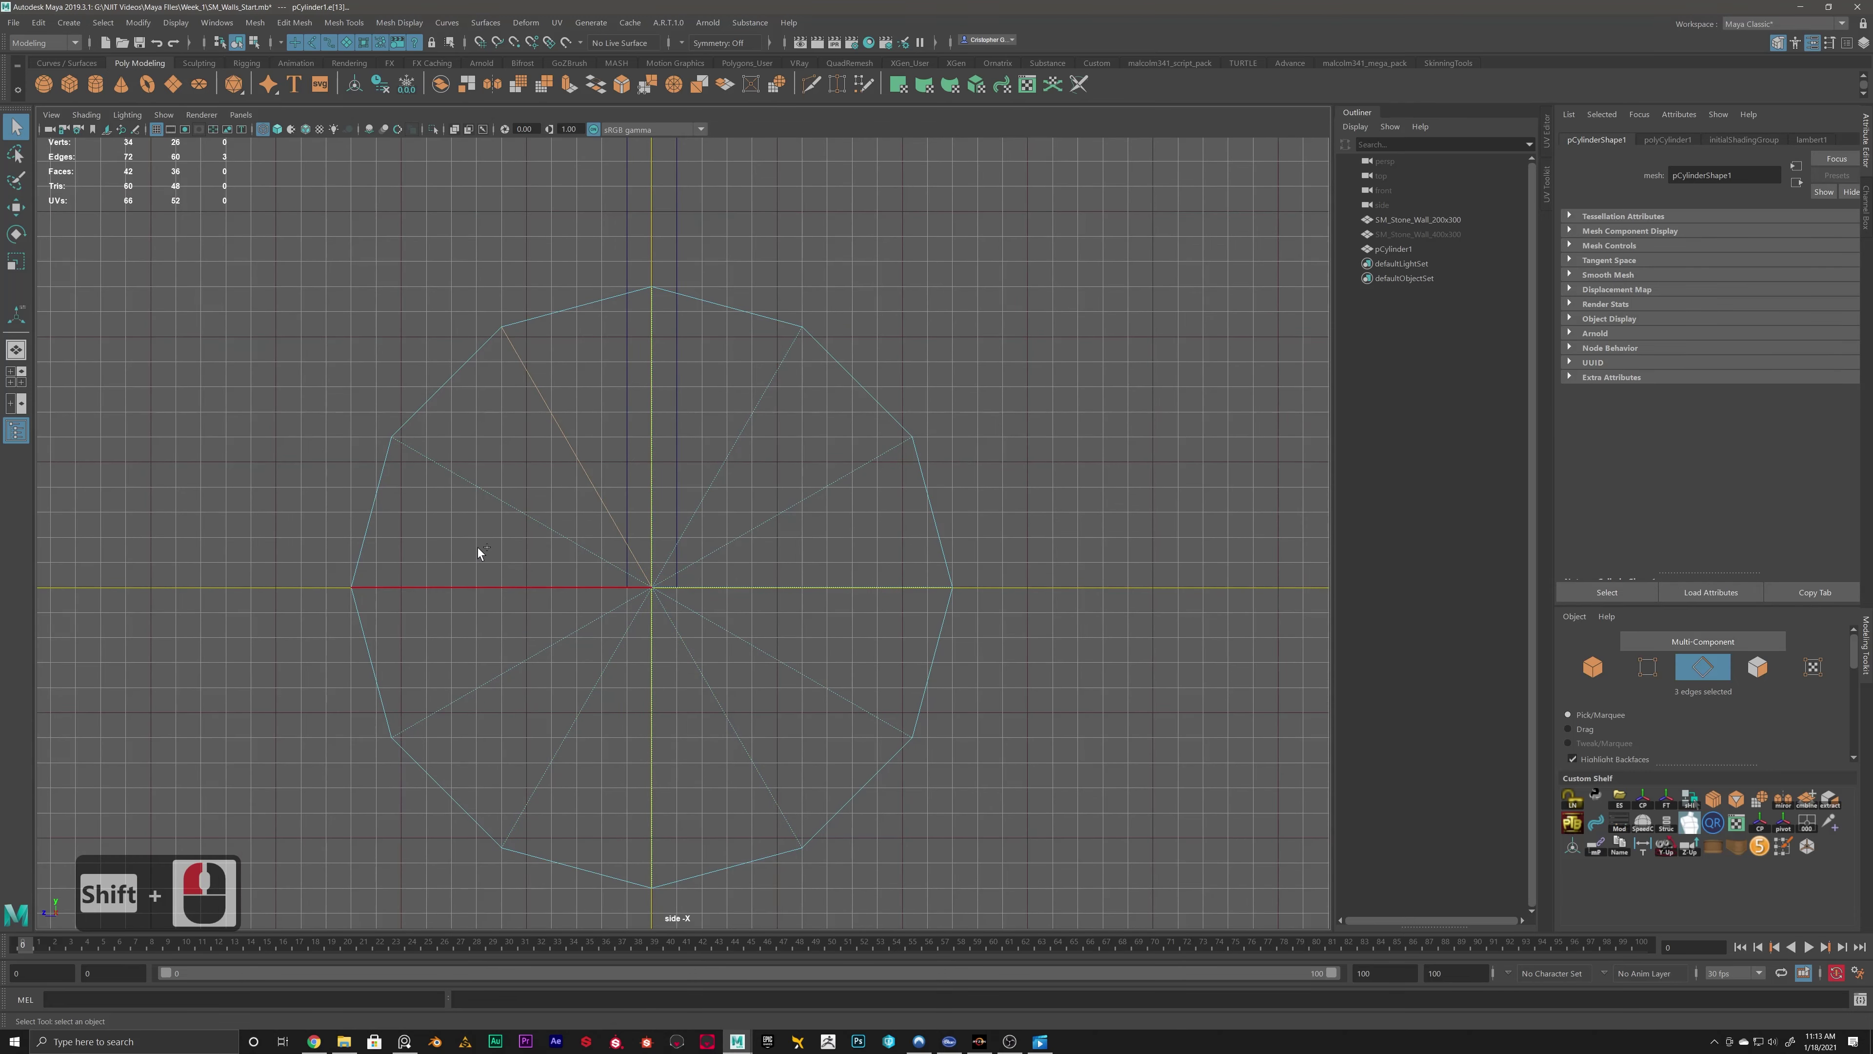
pyautogui.keyDown('shift'); pyautogui.click(457, 591); pyautogui.keyUp('shift')
pyautogui.keyDown('shift'); pyautogui.click(553, 765); pyautogui.keyUp('shift')
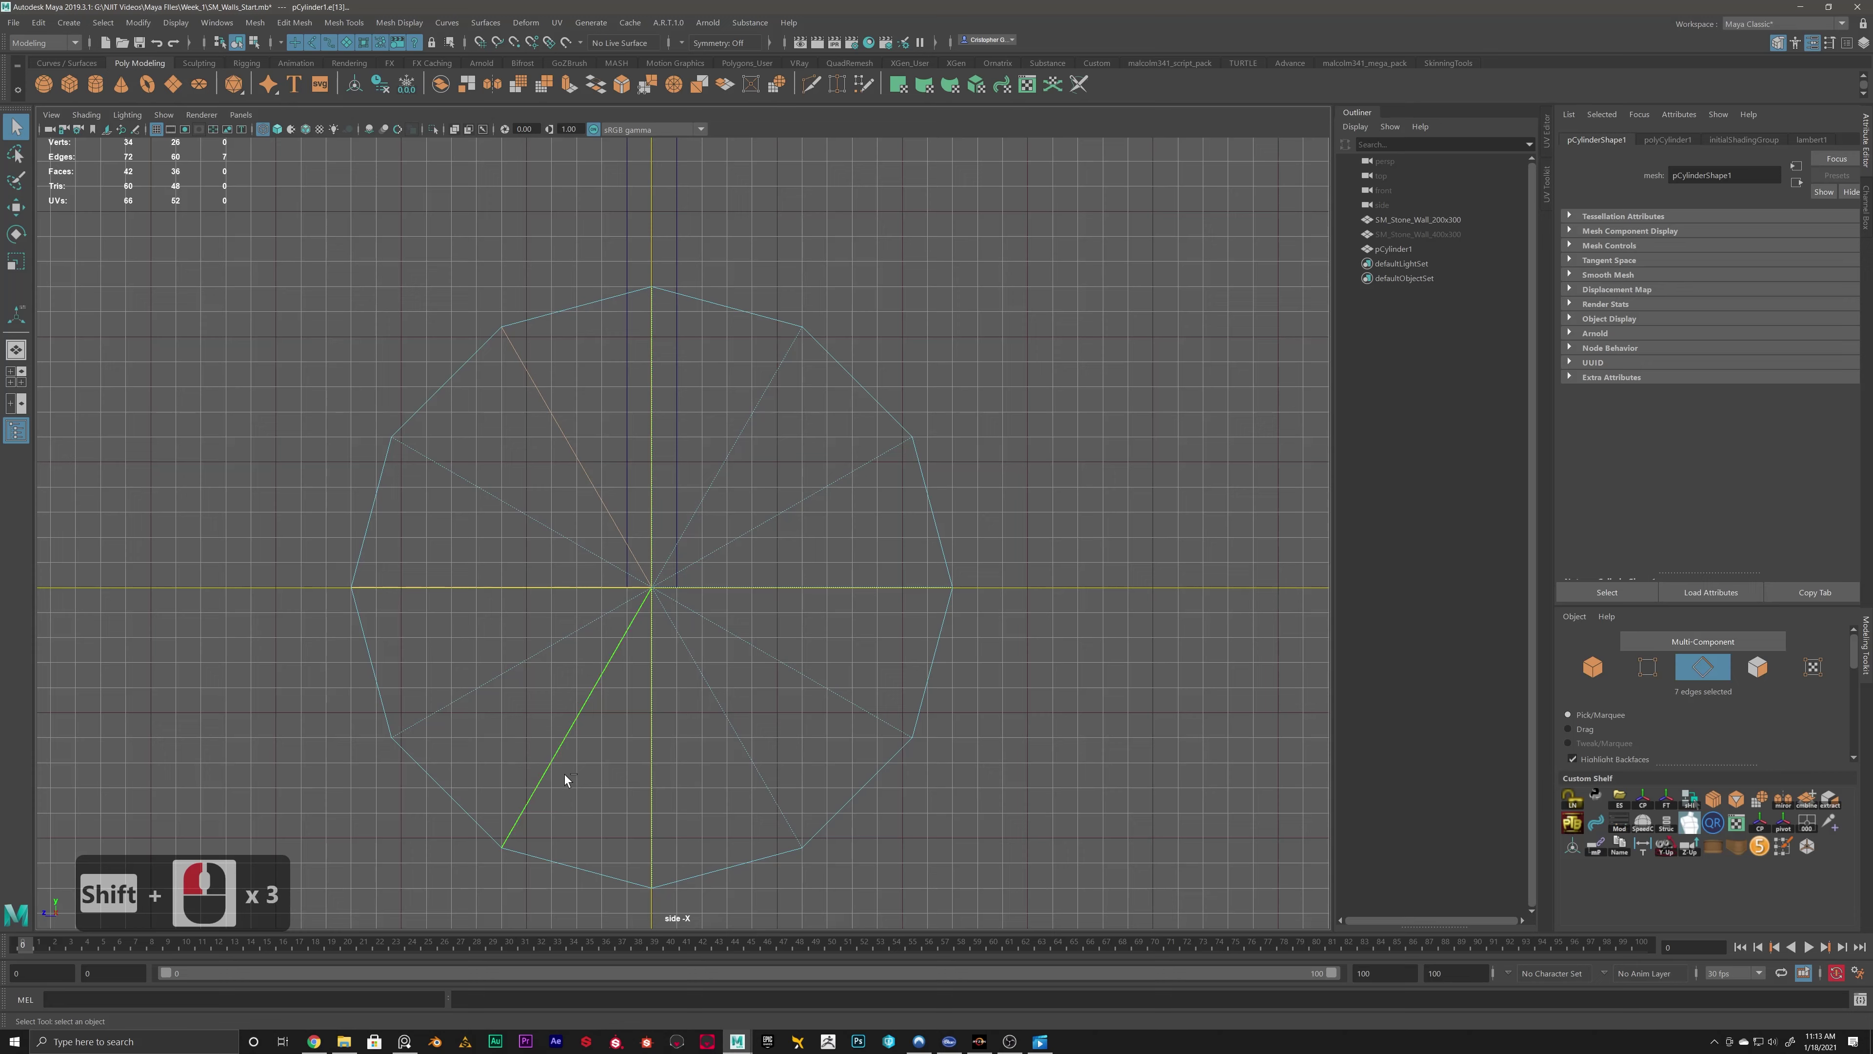
pyautogui.keyDown('shift'); pyautogui.click(751, 753); pyautogui.keyUp('shift')
pyautogui.keyDown('shift'); pyautogui.click(822, 626); pyautogui.keyUp('shift')
pyautogui.keyDown('shift'); pyautogui.click(740, 435); pyautogui.keyUp('shift')
pyautogui.press('Delete')
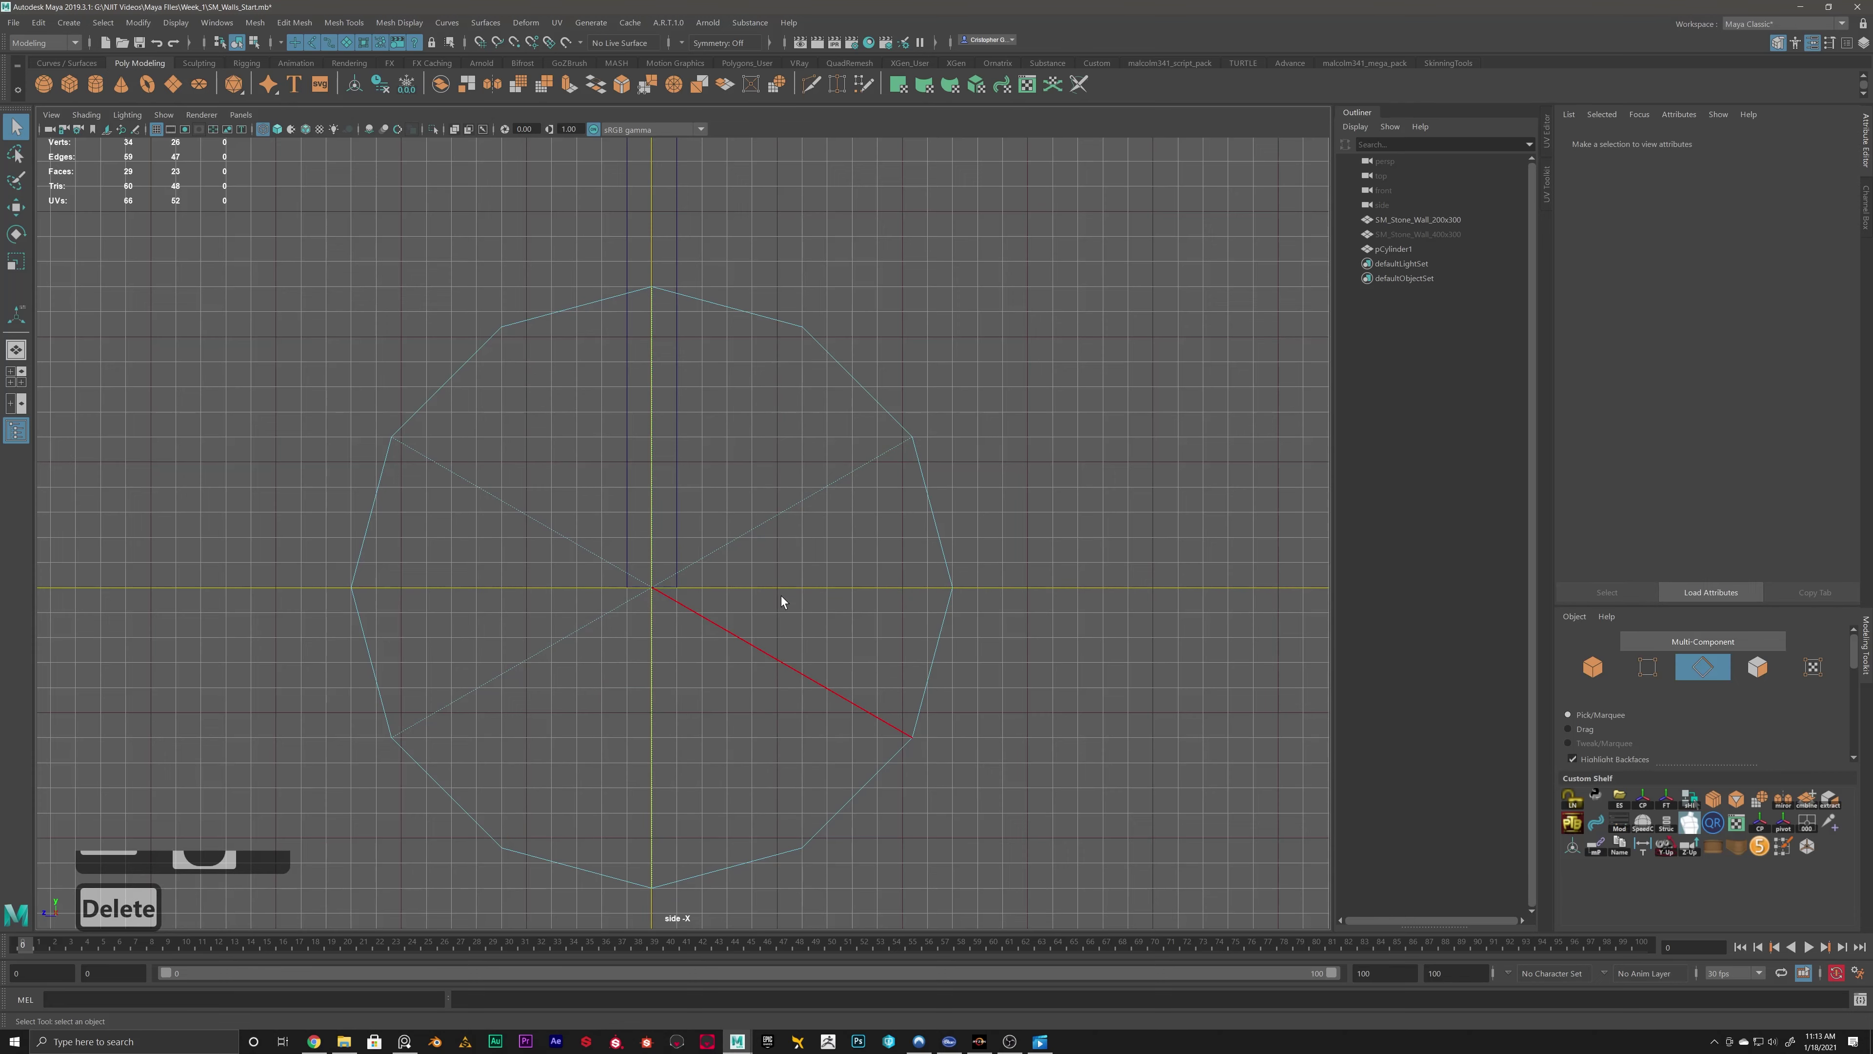
pyautogui.scroll(-9, 782, 602)
pyautogui.press('space')
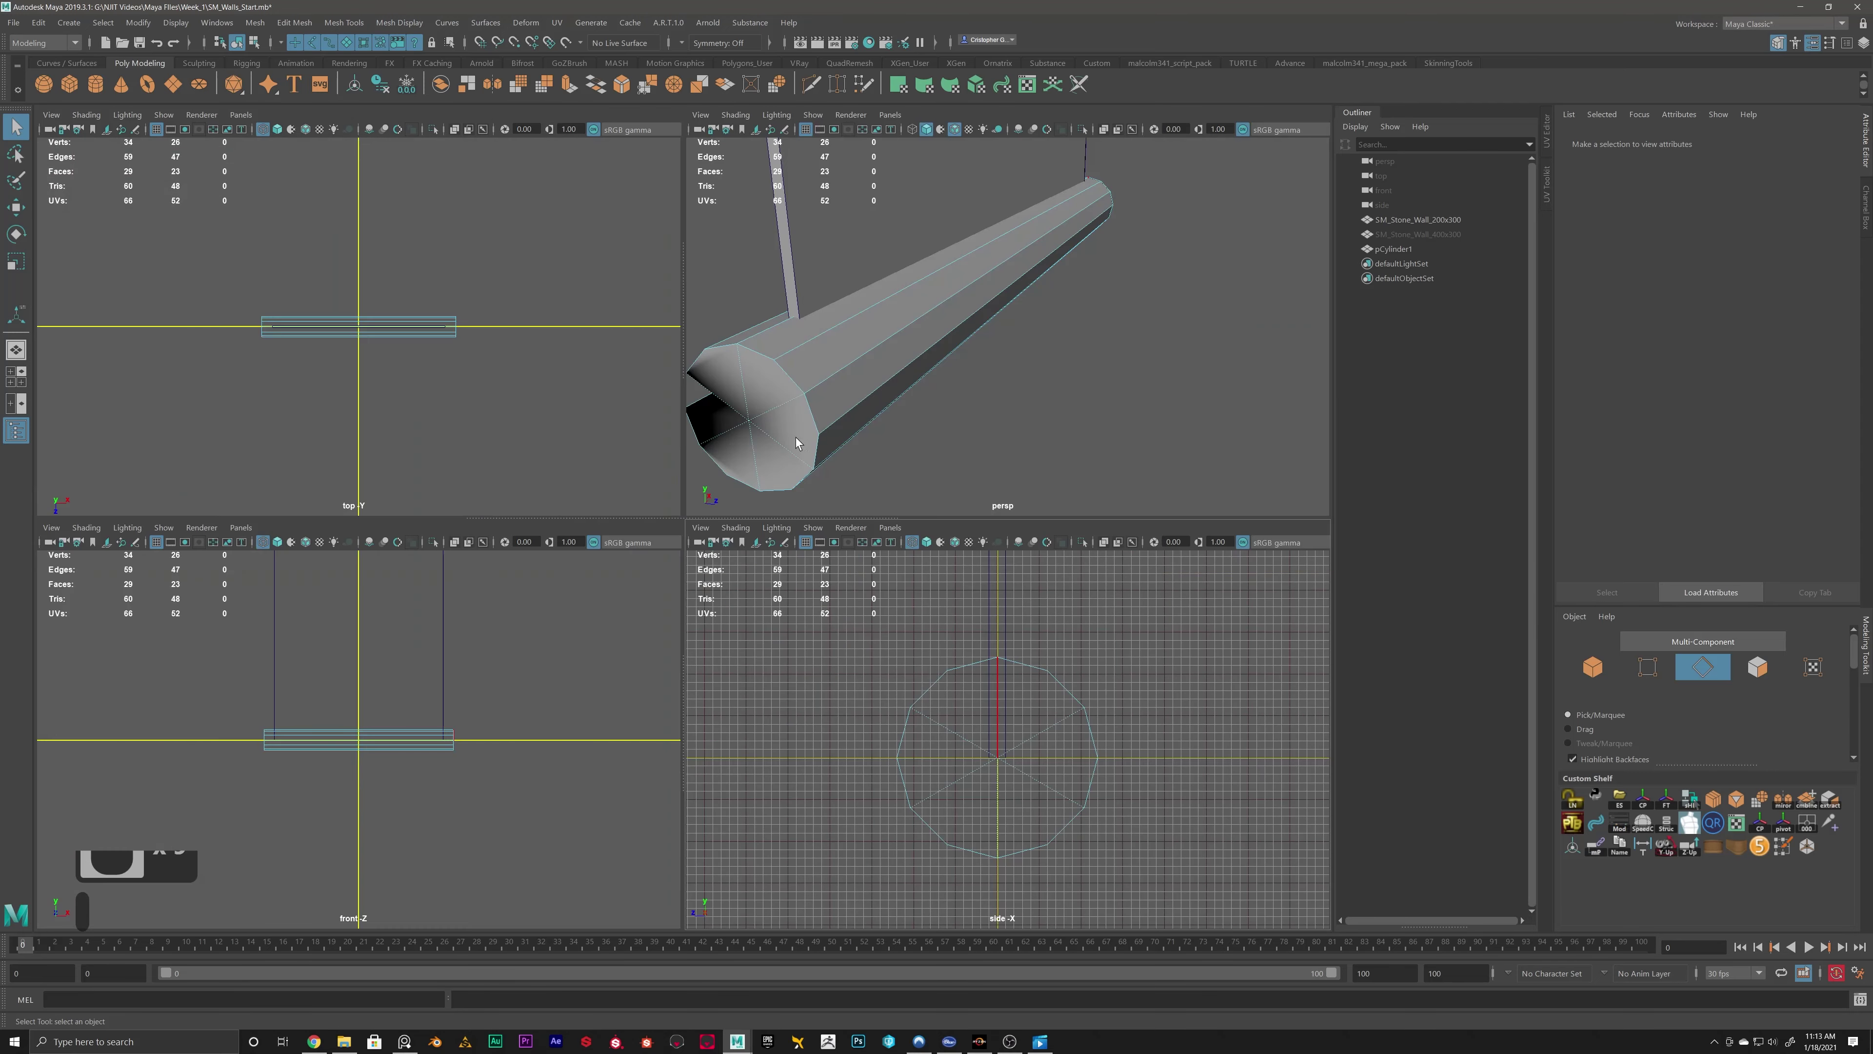
# Undo the spoke deletion and drop one cap edge from the selection.
pyautogui.press('space')
pyautogui.keyDown('alt'); pyautogui.moveTo(739, 439); pyautogui.dragTo(619, 476); pyautogui.keyUp('alt')
pyautogui.hotkey('ctrl', 'z')
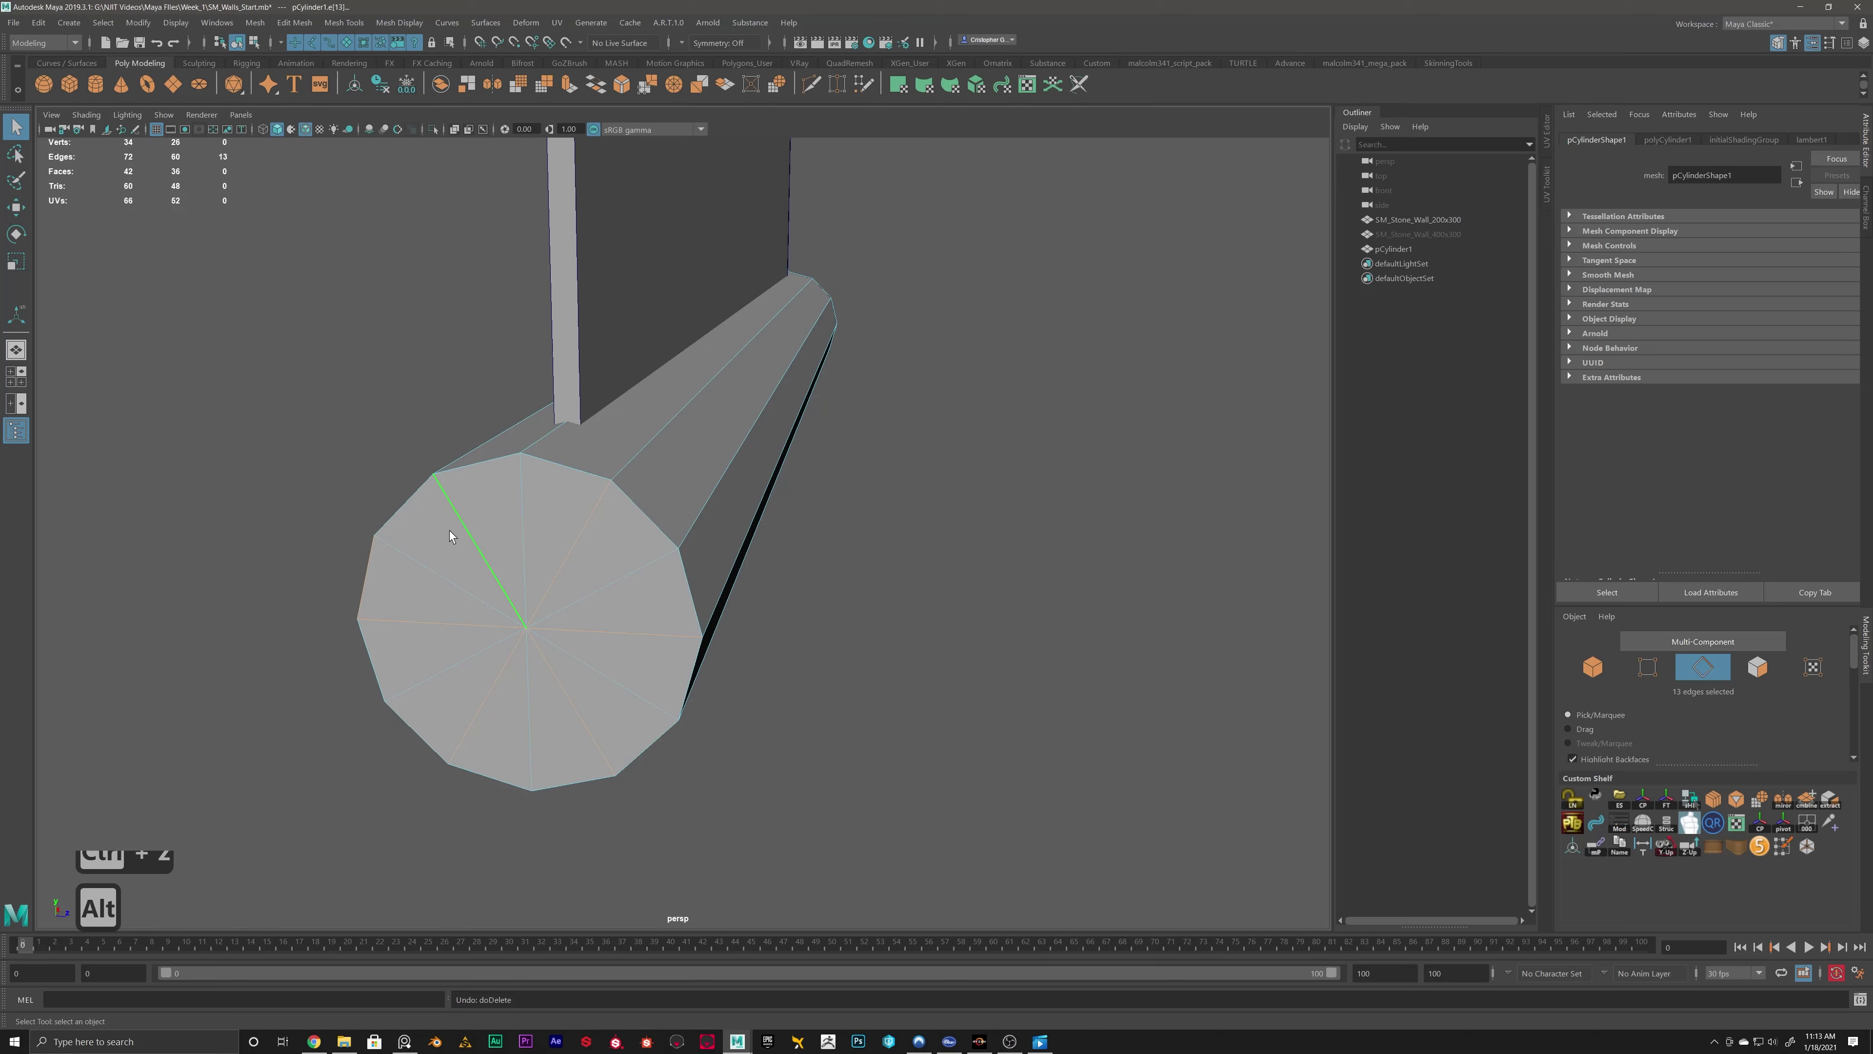
pyautogui.keyDown('alt'); pyautogui.moveTo(448, 537); pyautogui.dragTo(448, 420); pyautogui.keyUp('alt')
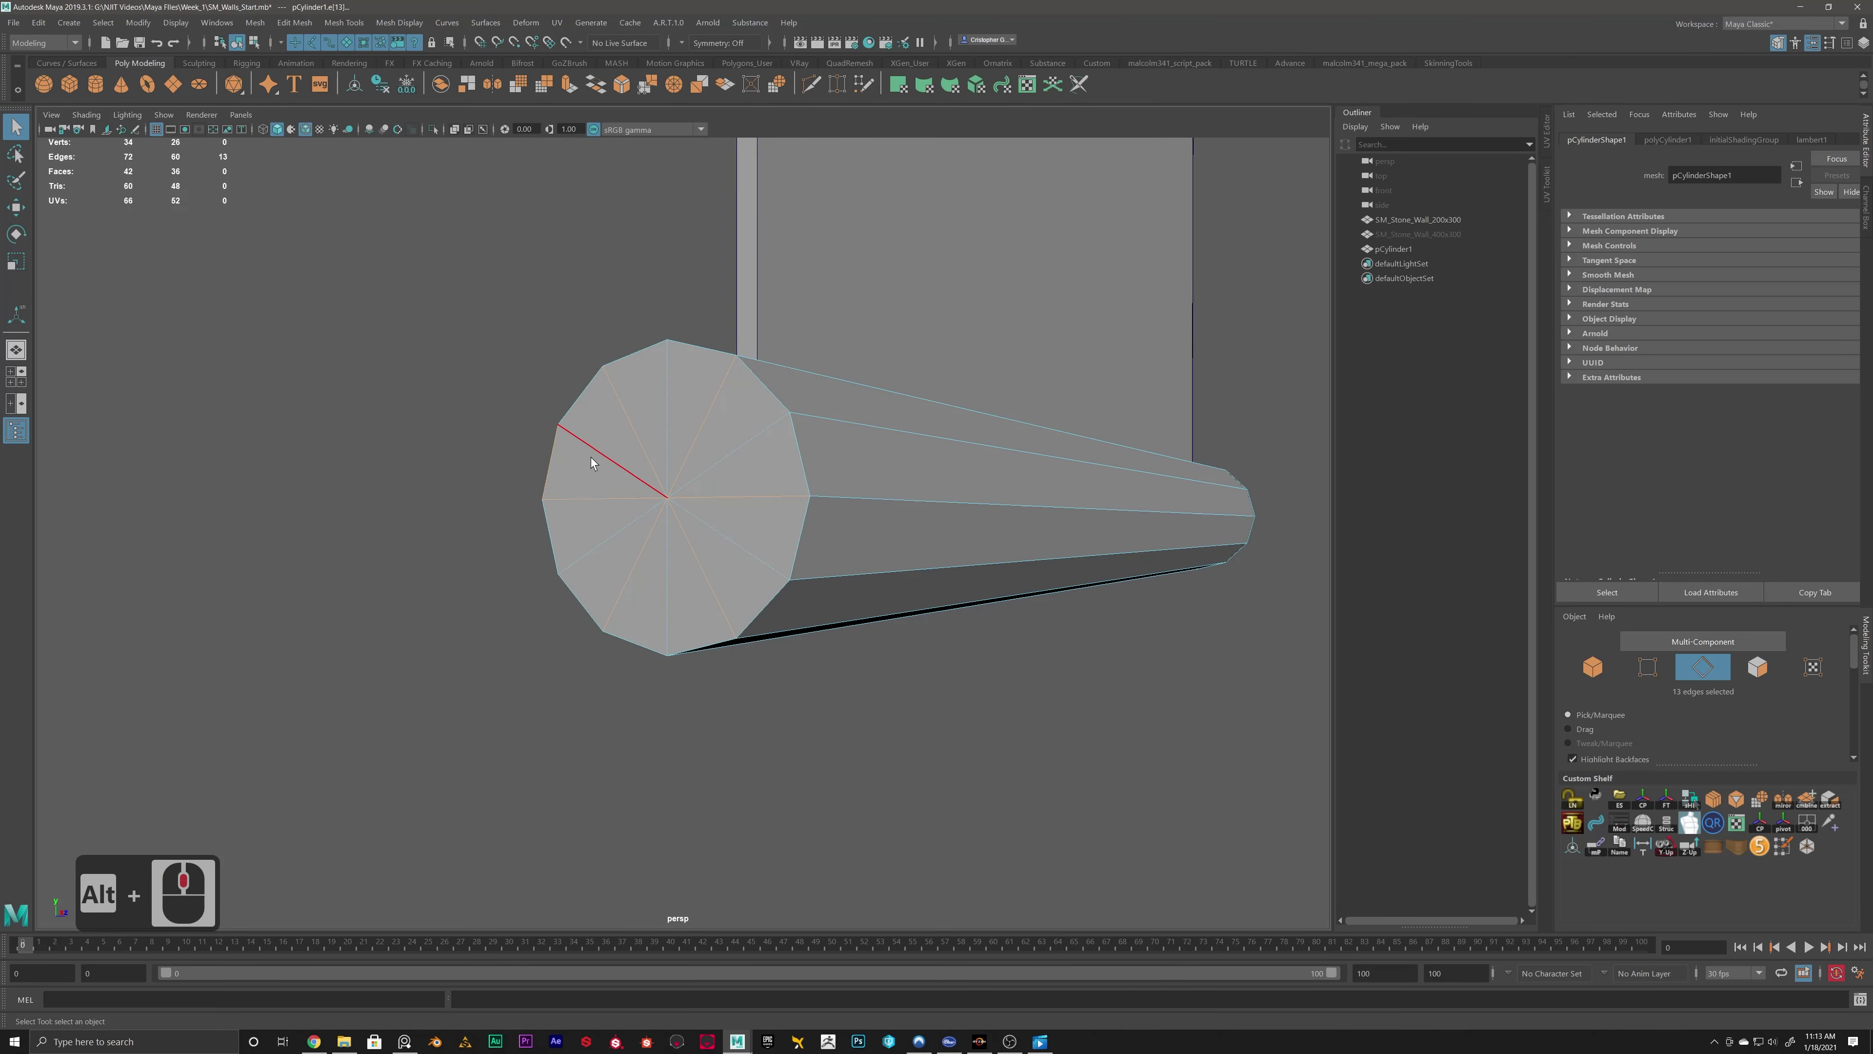
pyautogui.keyDown('ctrl'); pyautogui.click(624, 589); pyautogui.keyUp('ctrl')
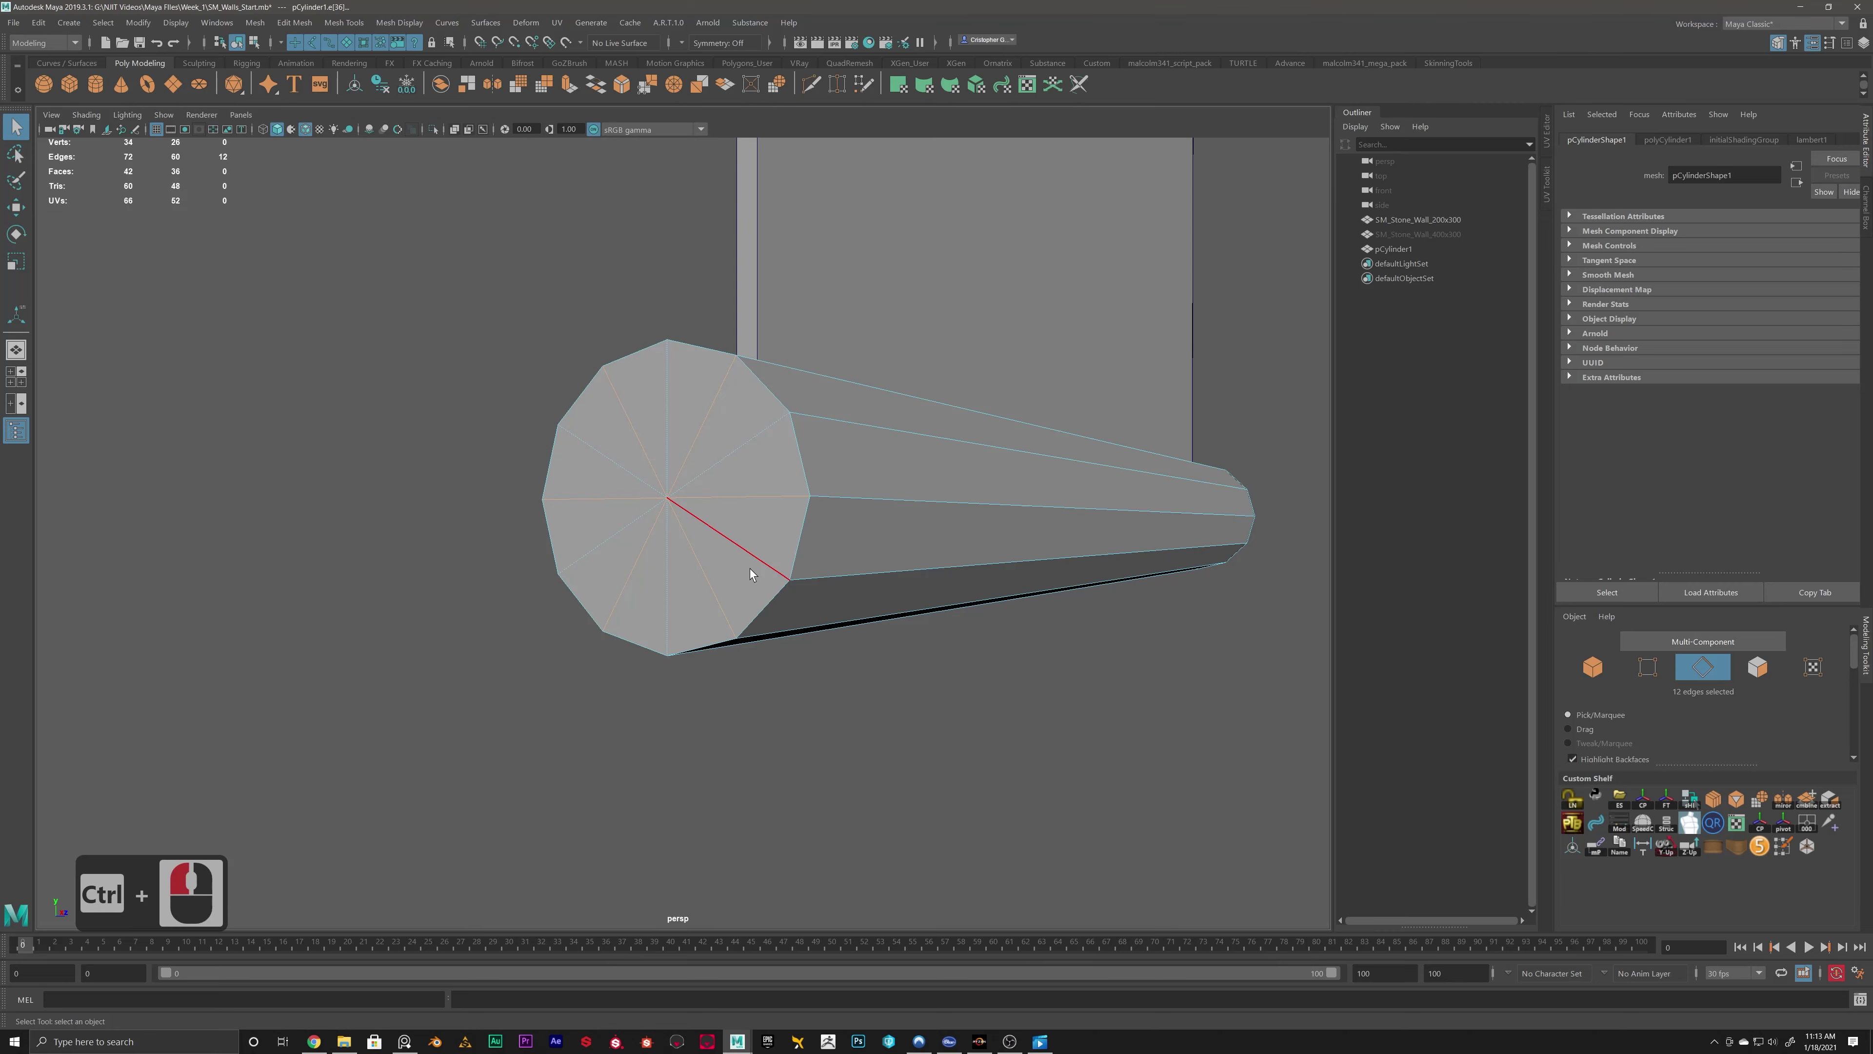
# Delete the twelve remaining selected cap edges, leaving 60 edges and 30 faces.
pyautogui.scroll(-4, 749, 568)
pyautogui.keyDown('alt'); pyautogui.moveTo(504, 569); pyautogui.dragTo(686, 579); pyautogui.keyUp('alt')
pyautogui.keyDown('alt'); pyautogui.moveTo(506, 556); pyautogui.dragTo(666, 587, button='middle'); pyautogui.keyUp('alt')
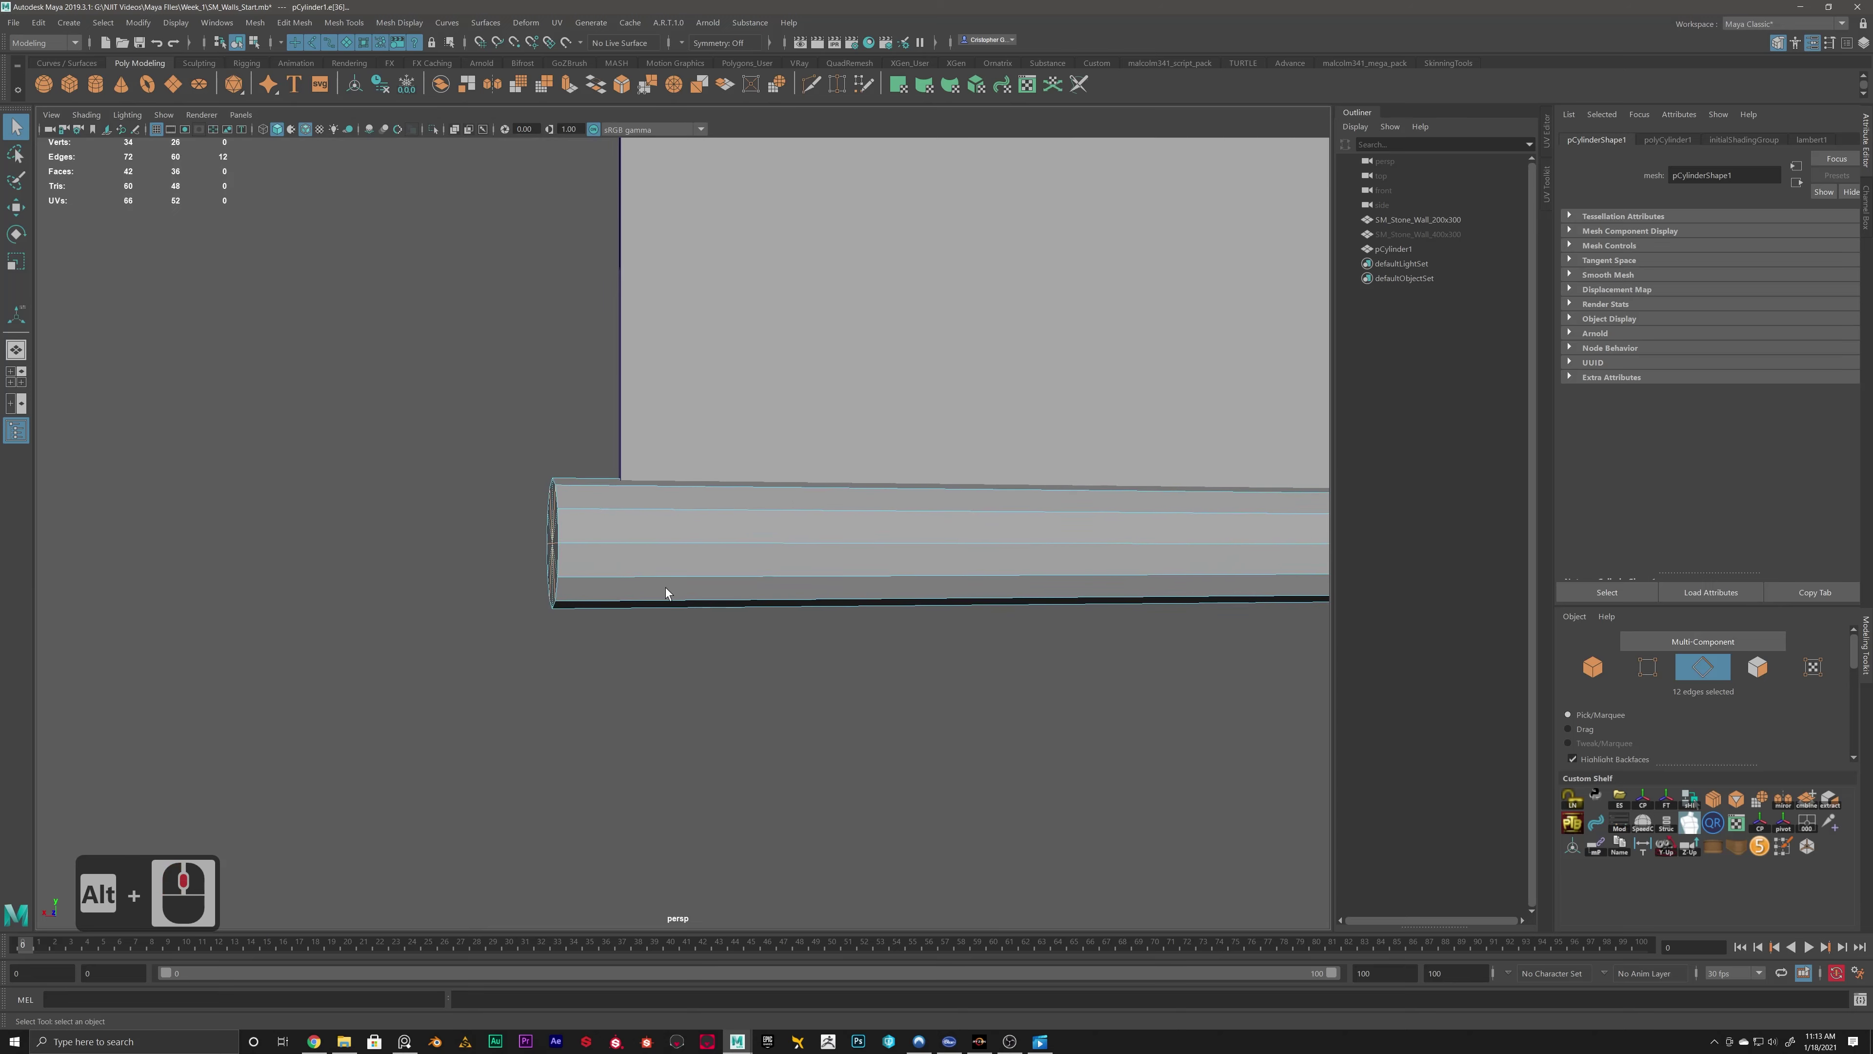
pyautogui.keyDown('alt'); pyautogui.moveTo(666, 592); pyautogui.dragTo(848, 552); pyautogui.keyUp('alt')
pyautogui.scroll(5, 738, 583)
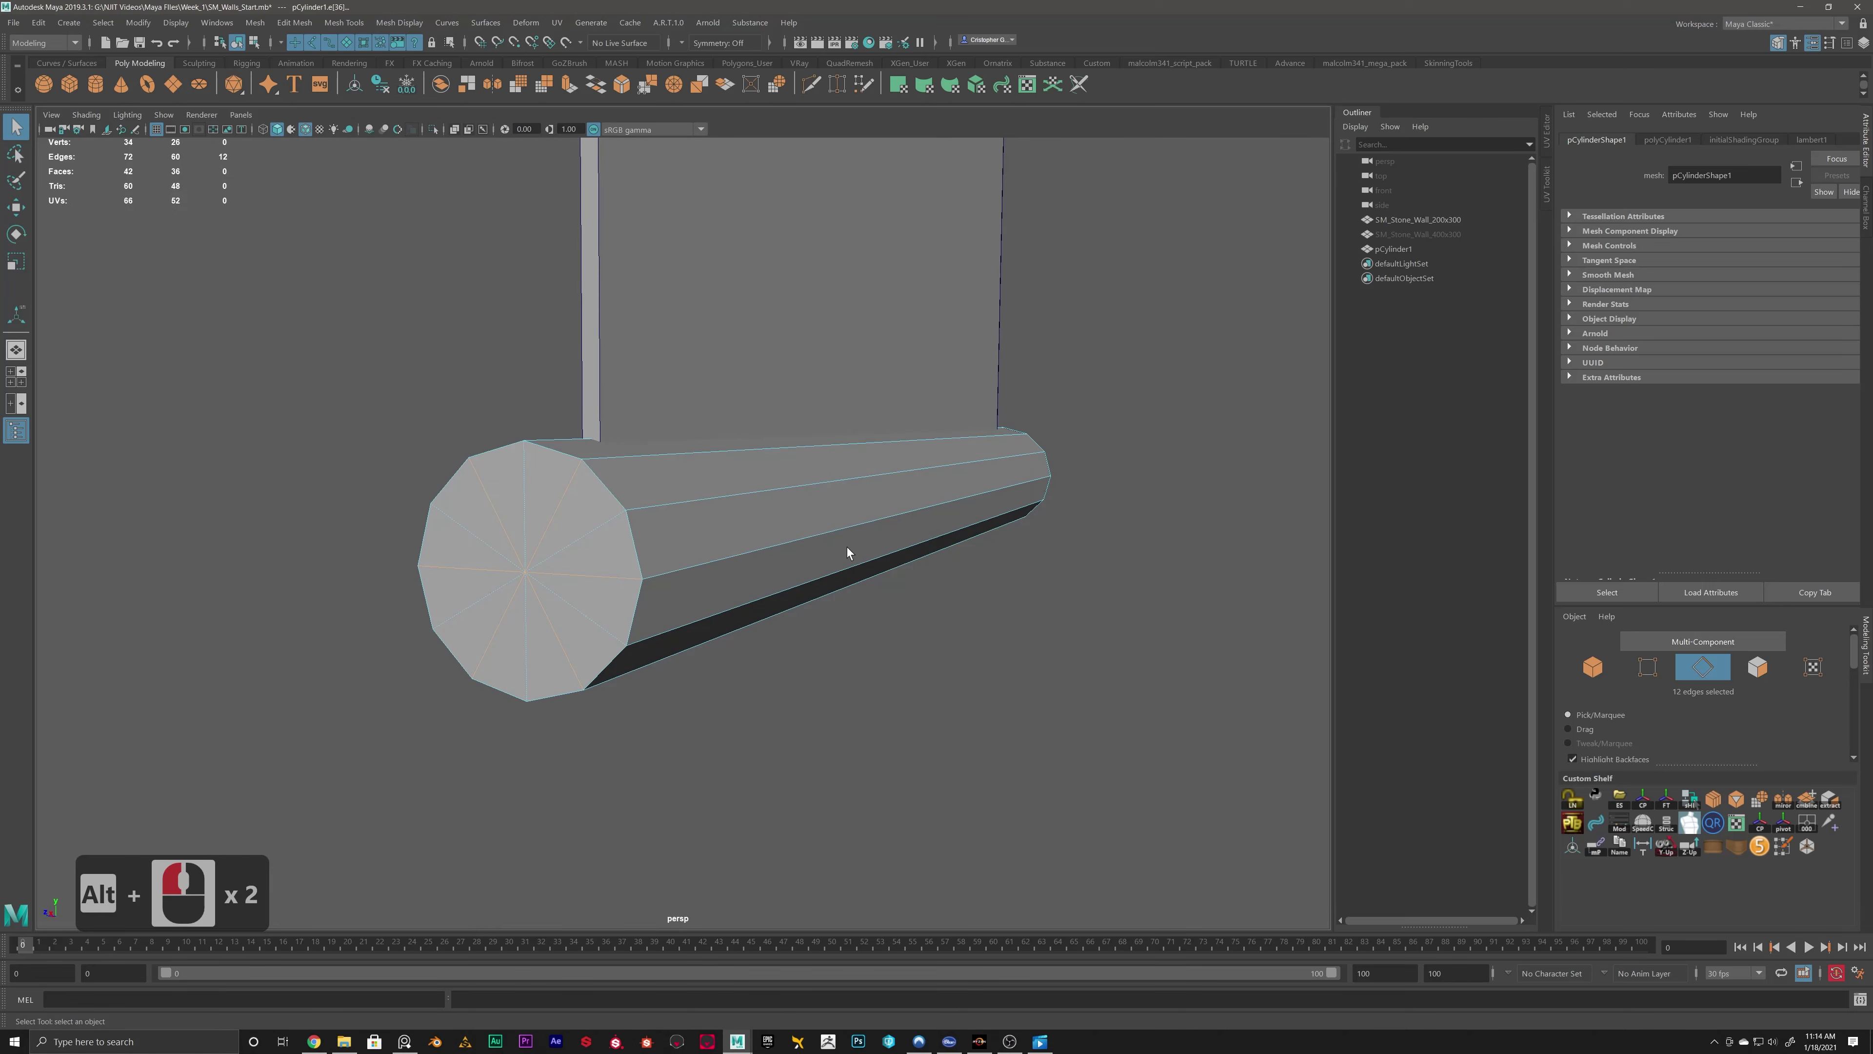
pyautogui.press('Delete')
# Tumble around the cleaned cylinder and return to object selection mode.
pyautogui.scroll(-5, 884, 553)
pyautogui.scroll(6, 958, 552)
pyautogui.keyDown('alt'); pyautogui.moveTo(983, 549); pyautogui.dragTo(262, 490); pyautogui.keyUp('alt')
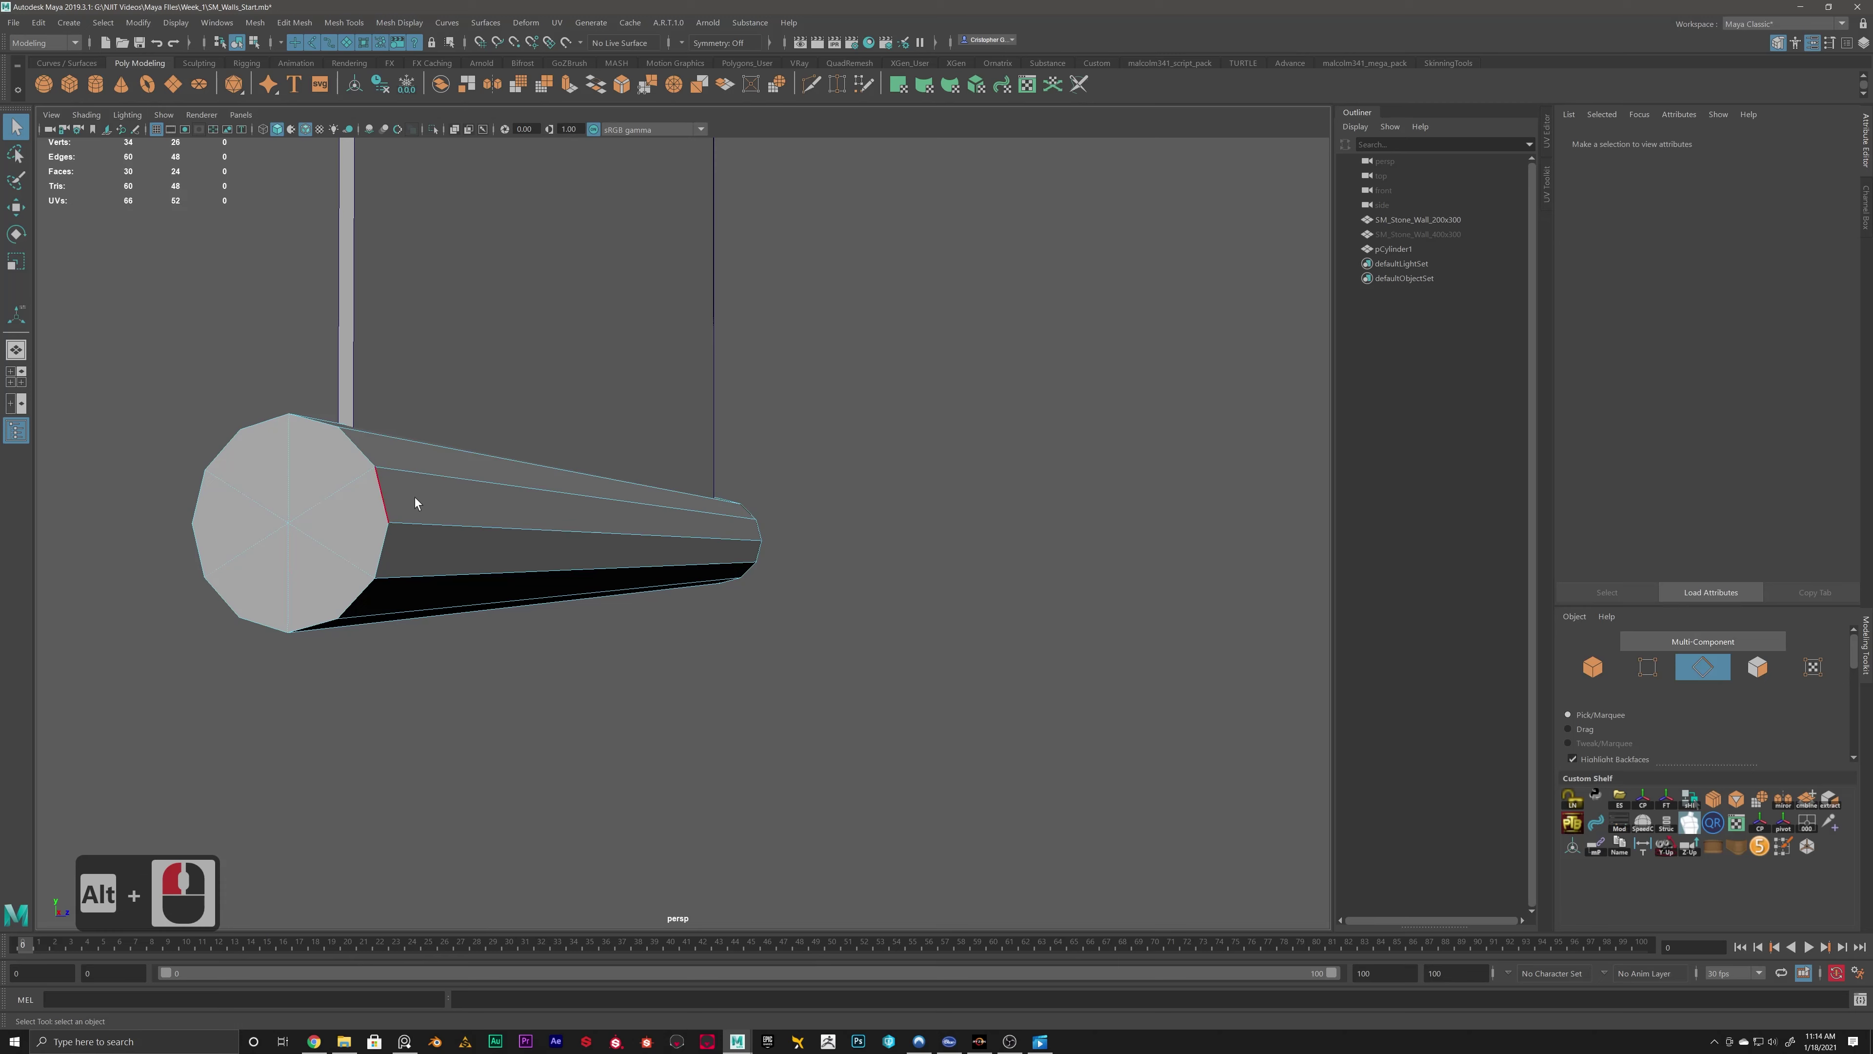
pyautogui.keyDown('alt'); pyautogui.moveTo(723, 502); pyautogui.dragTo(497, 544); pyautogui.keyUp('alt')
pyautogui.keyDown('alt'); pyautogui.moveTo(498, 549); pyautogui.dragTo(916, 531, button='middle'); pyautogui.keyUp('alt')
pyautogui.keyDown('alt'); pyautogui.scroll(-3, 896, 533); pyautogui.keyUp('alt')
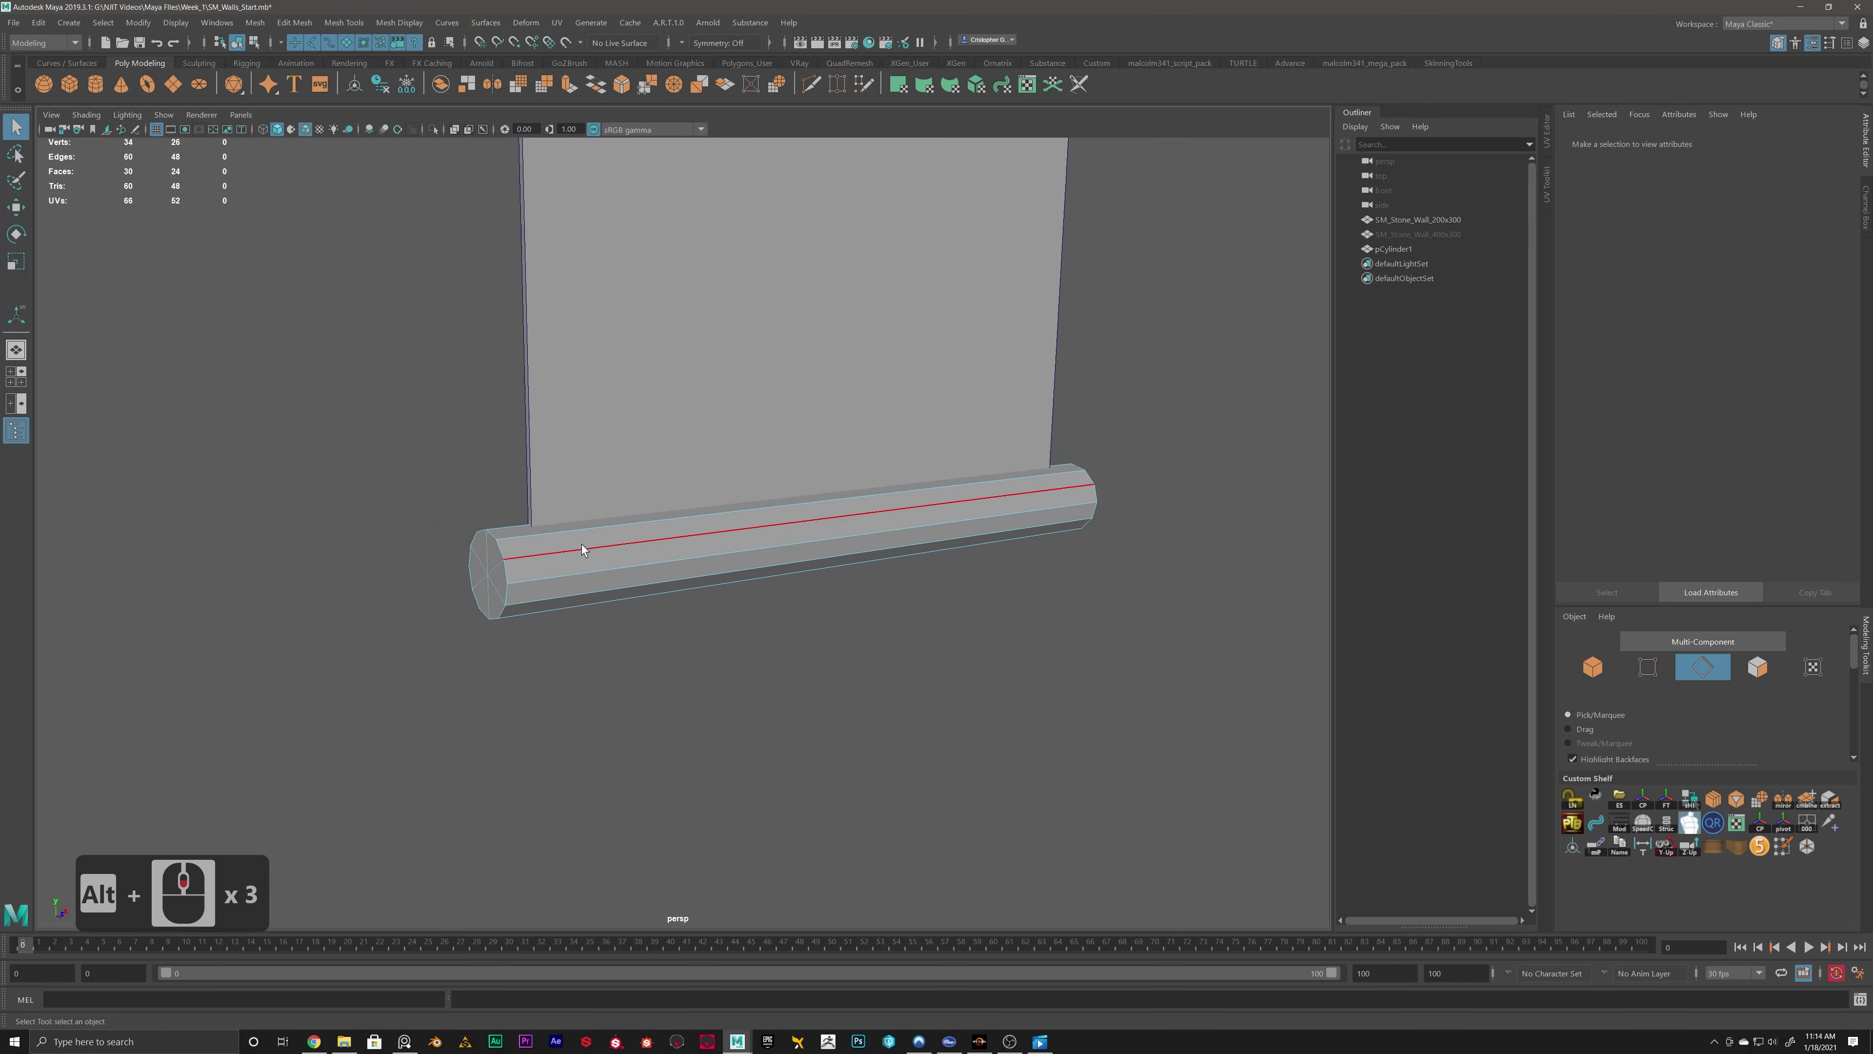
pyautogui.moveTo(582, 550); pyautogui.dragTo(577, 508, button='right')
# Clear the cylinder's construction history and switch to the Move tool.
pyautogui.hotkey('alt', 'shift', 'd')
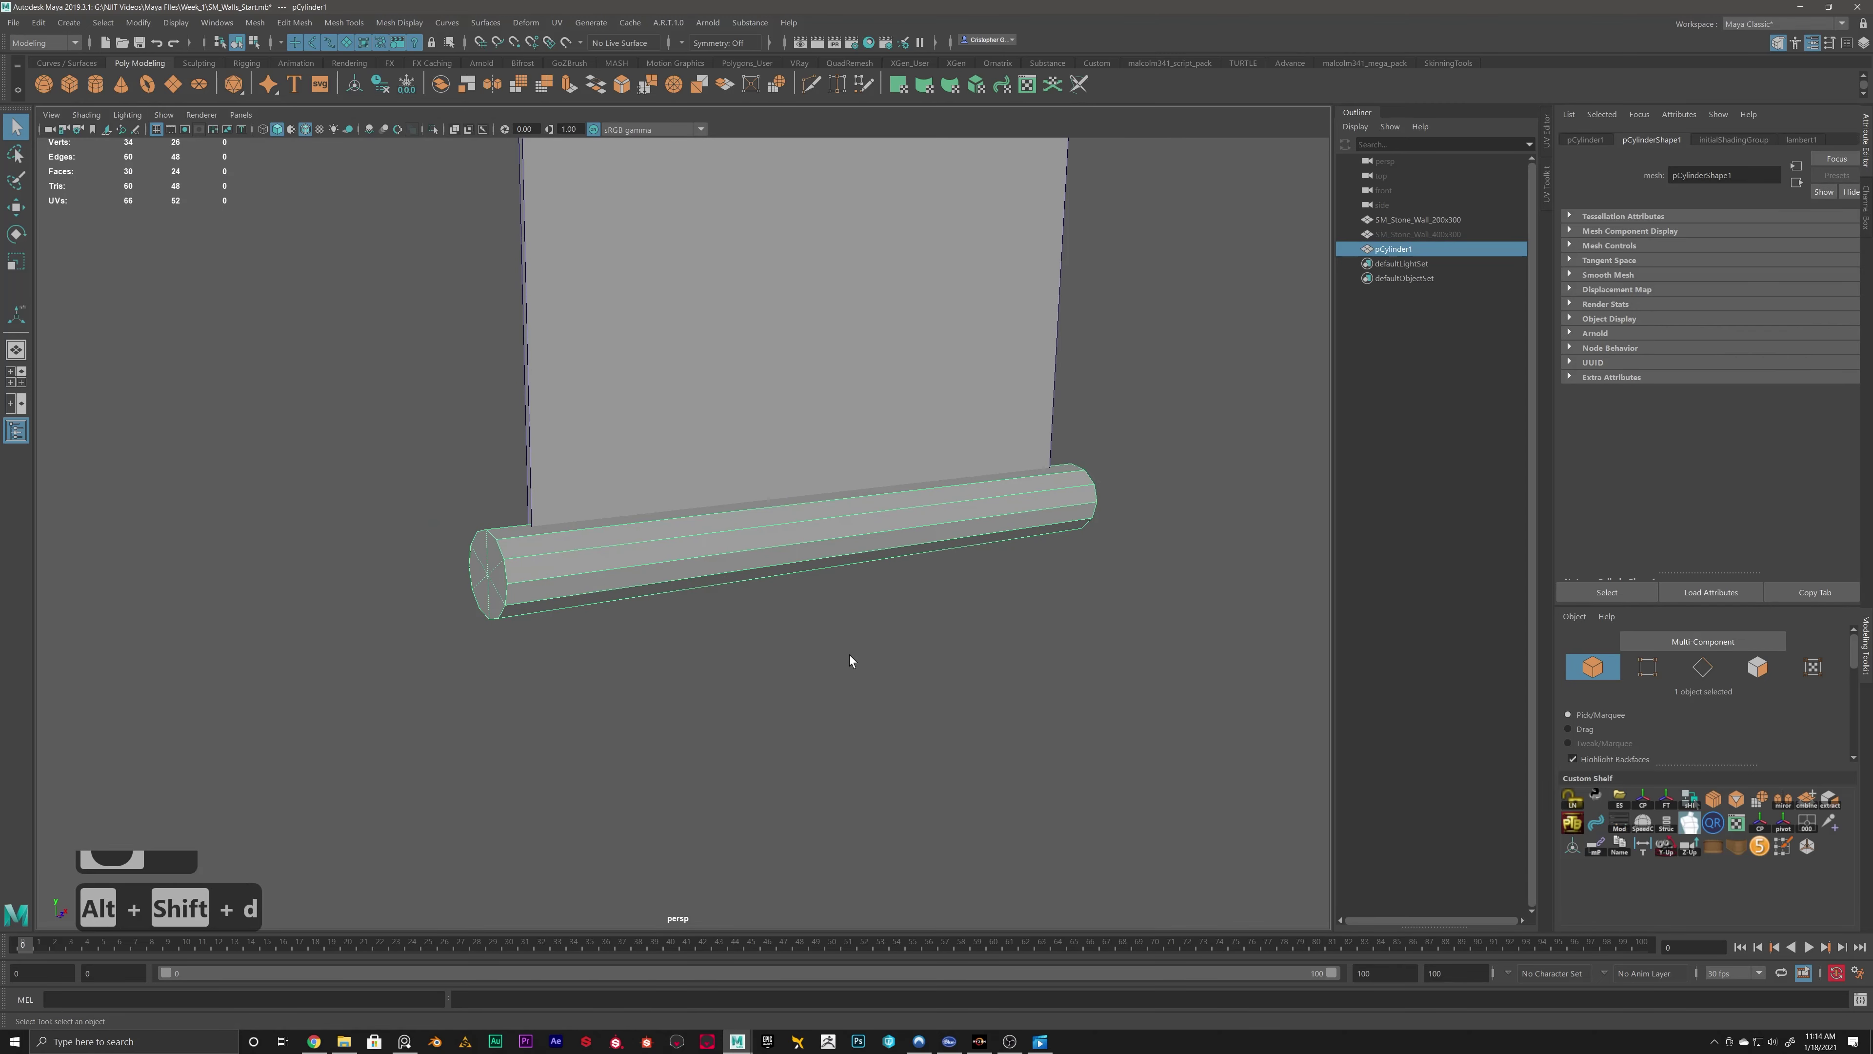
pyautogui.keyDown('alt'); pyautogui.moveTo(848, 654); pyautogui.dragTo(748, 460); pyautogui.keyUp('alt')
pyautogui.keyDown('alt'); pyautogui.scroll(5, 770, 571); pyautogui.keyUp('alt')
pyautogui.press('w')
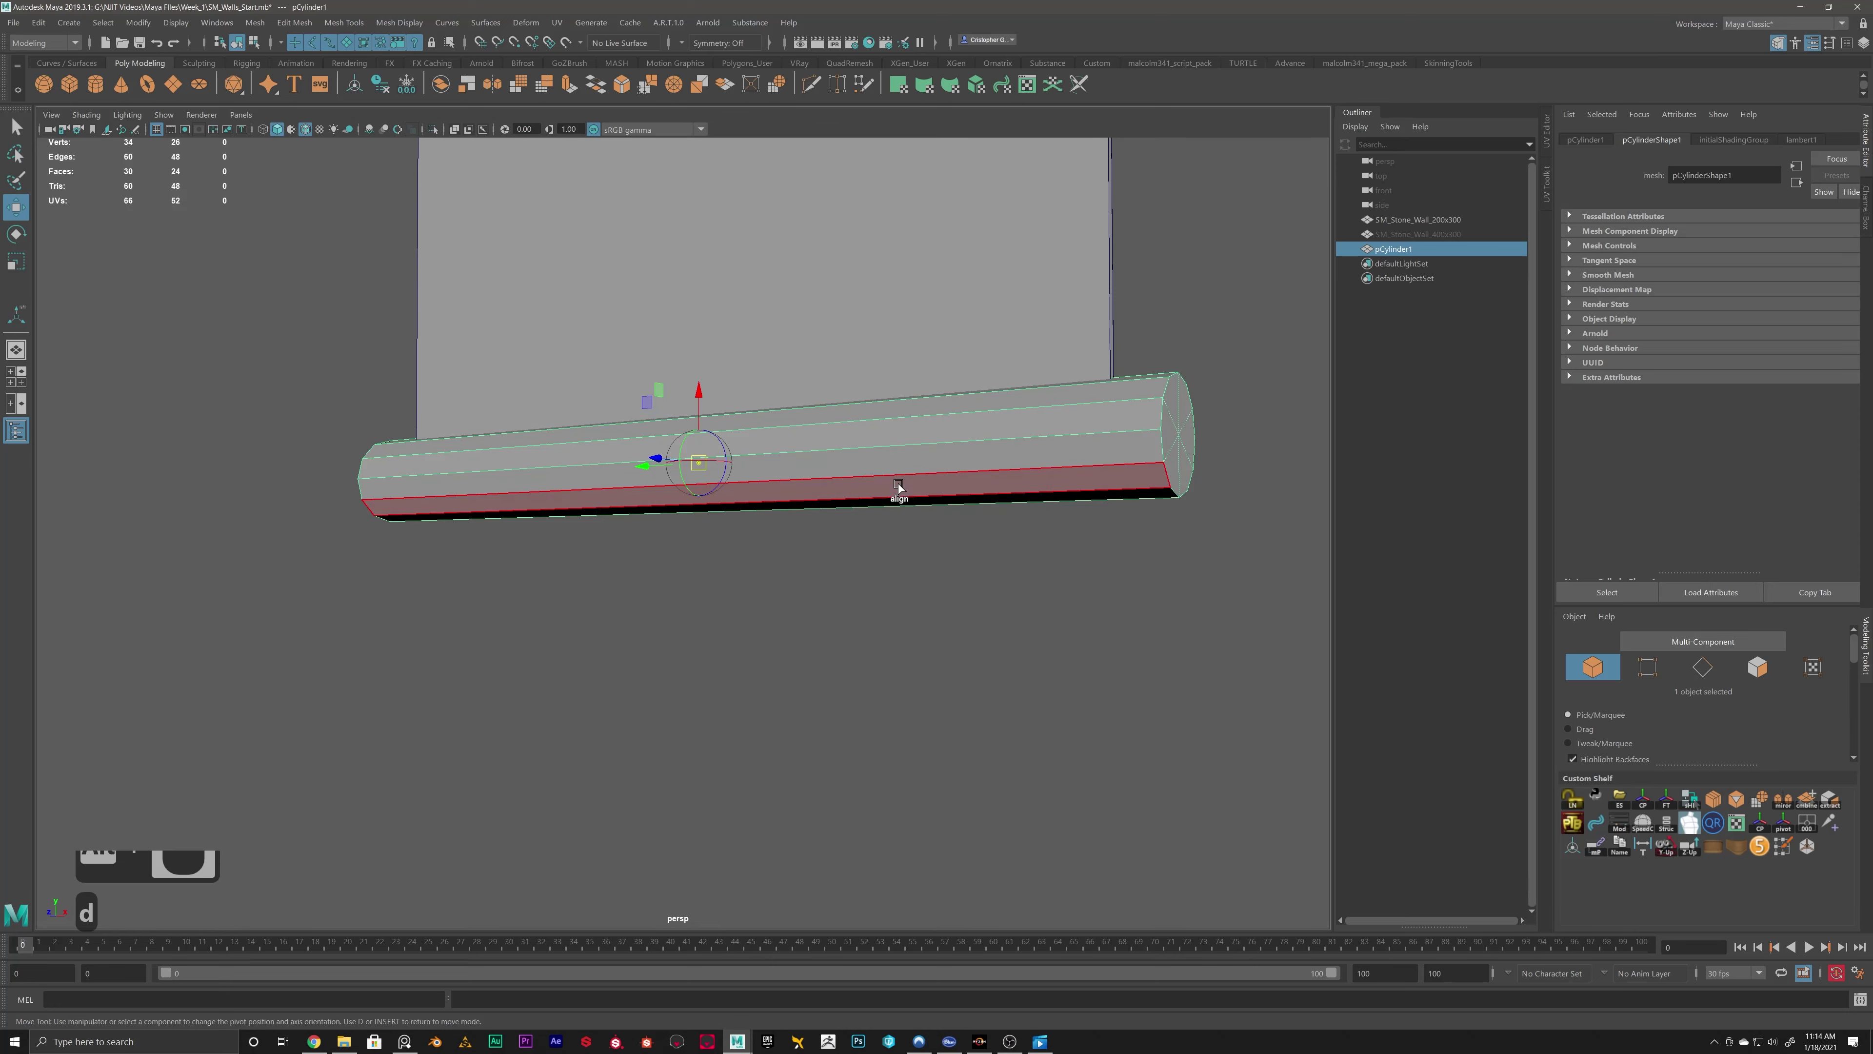
# Snap the cylinder's pivot point onto its bottom edge in pivot-edit mode.
pyautogui.press('d')
pyautogui.click(699, 390)
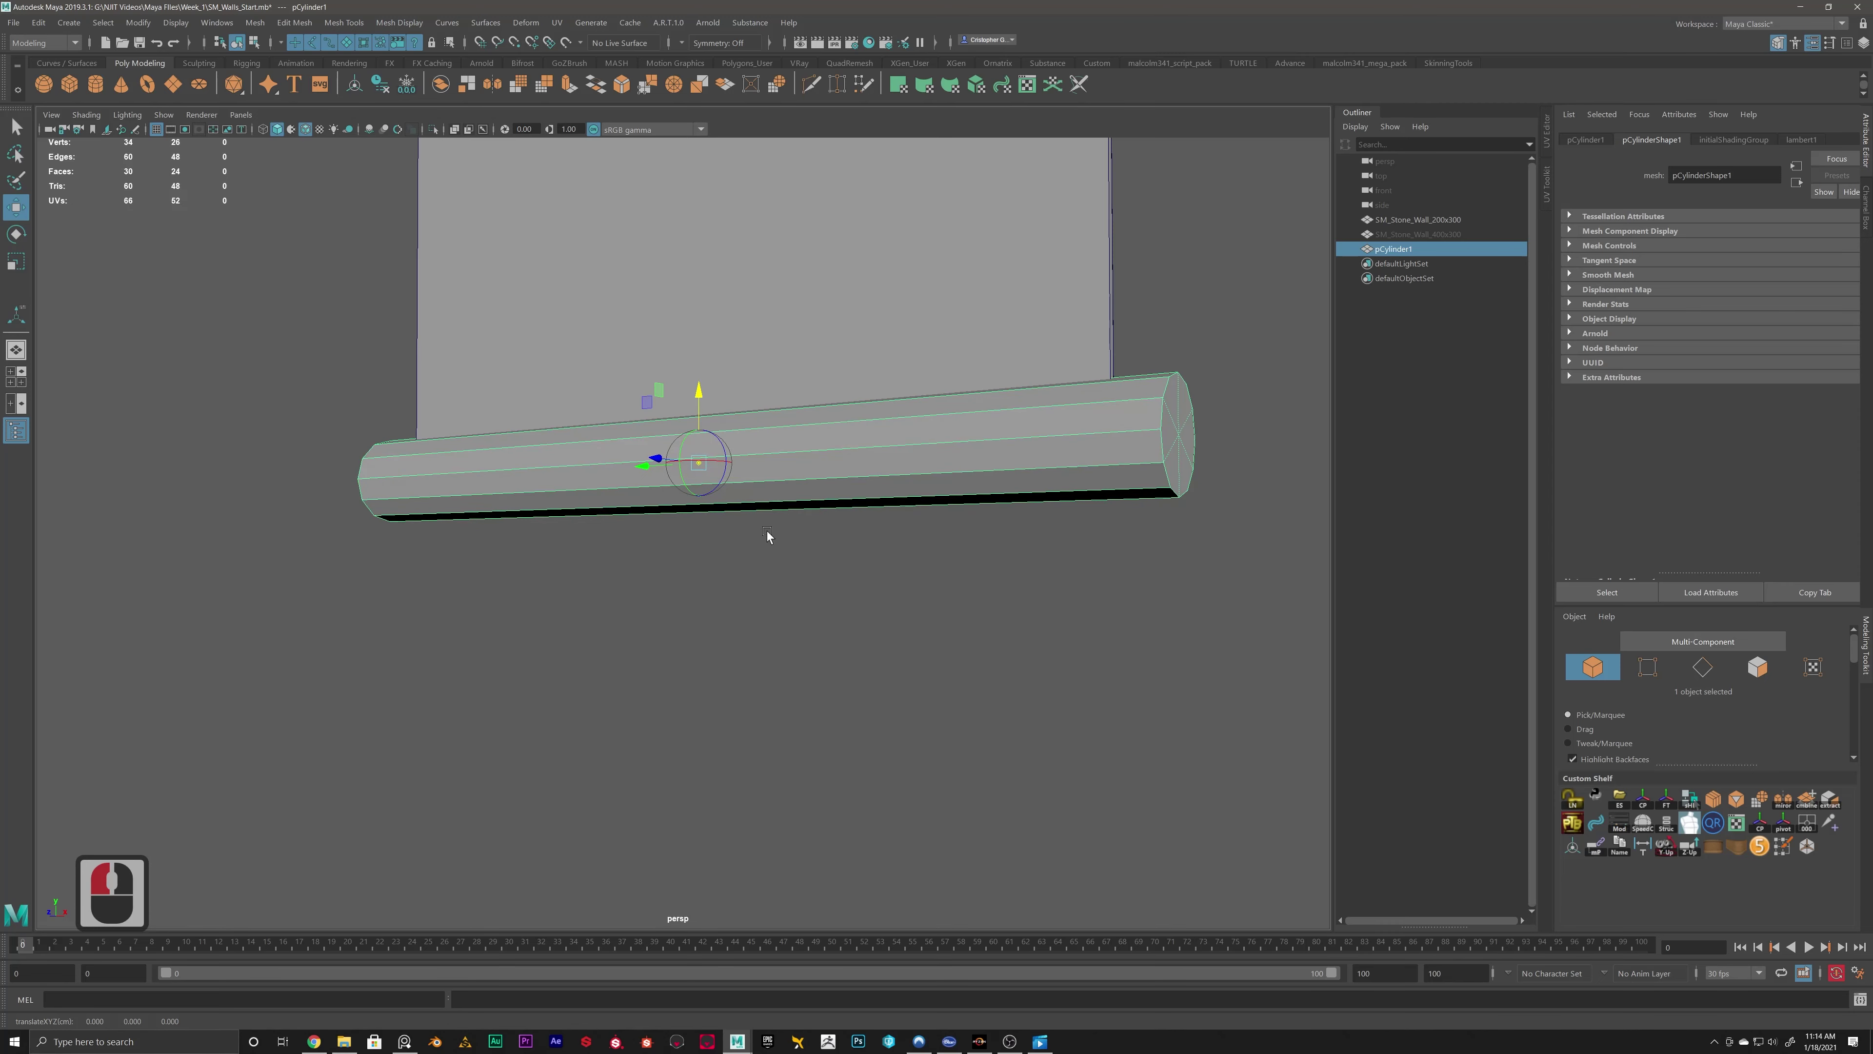
pyautogui.keyDown('alt'); pyautogui.moveTo(788, 515); pyautogui.dragTo(590, 496); pyautogui.keyUp('alt')
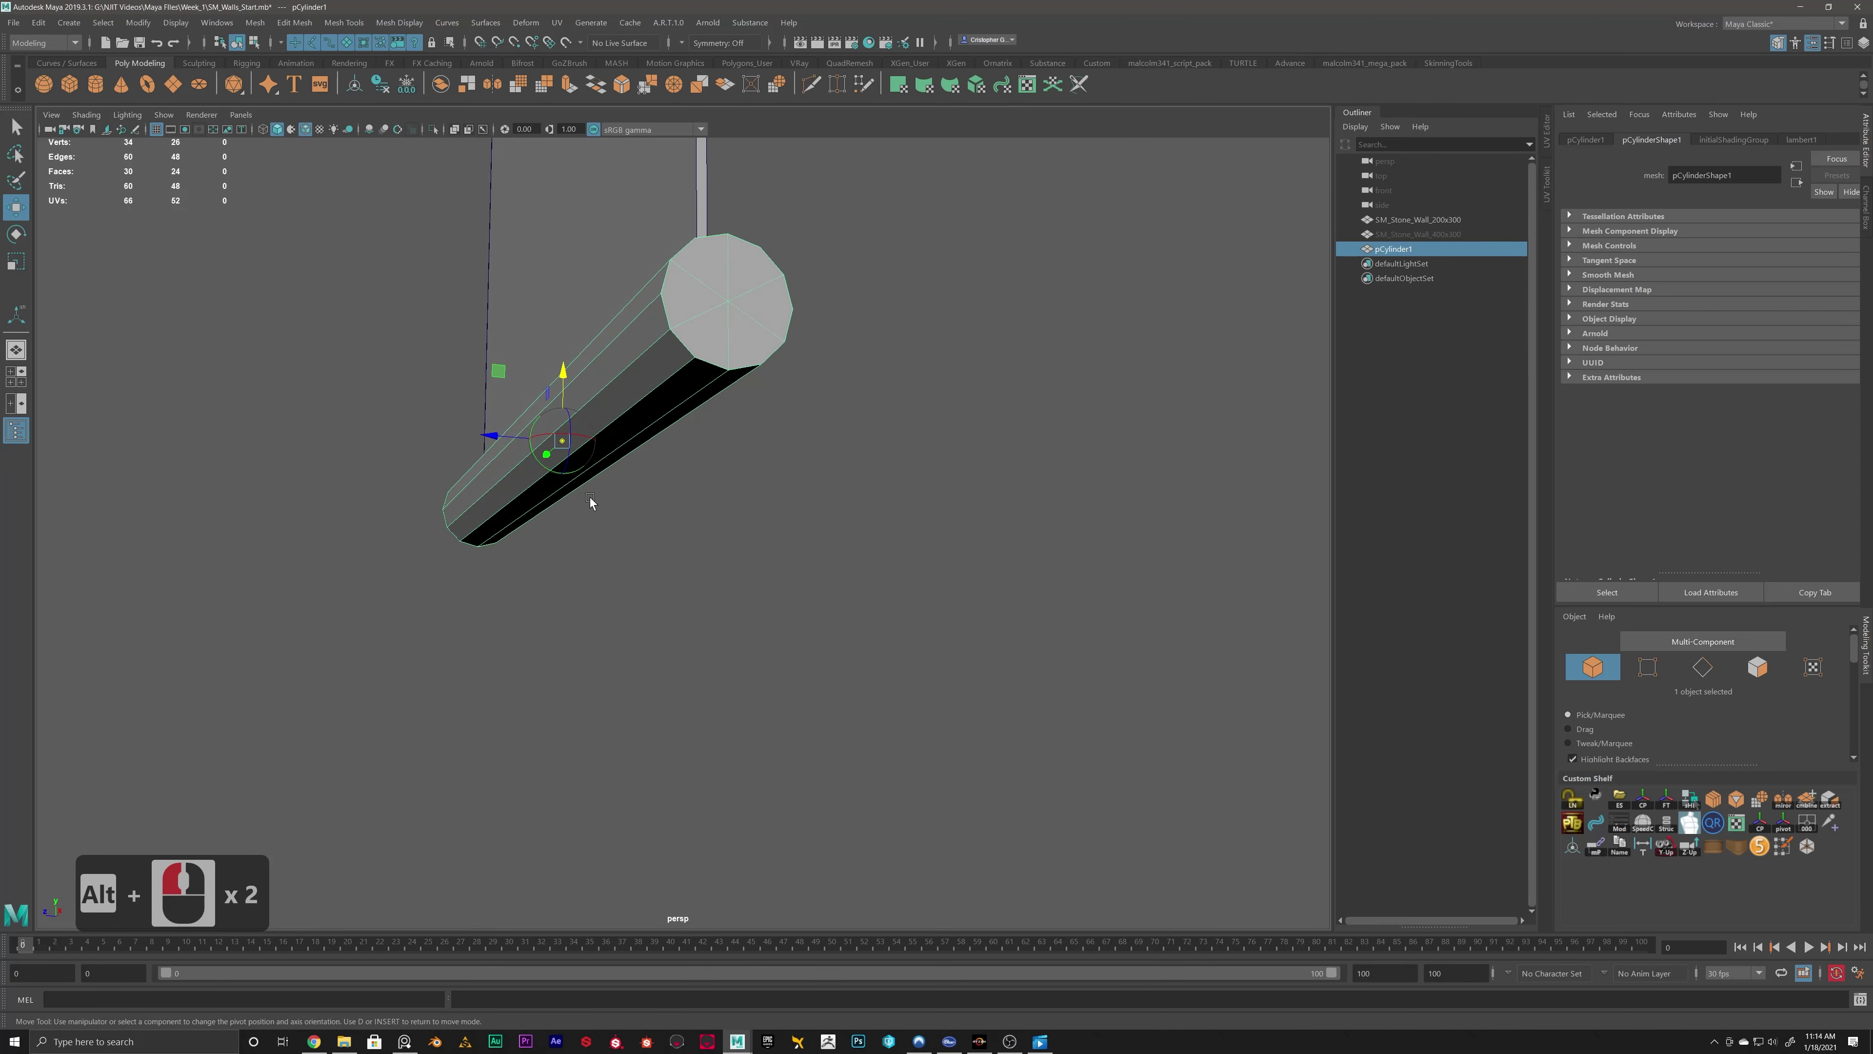
pyautogui.keyDown('shift'); pyautogui.click(585, 459); pyautogui.keyUp('shift')
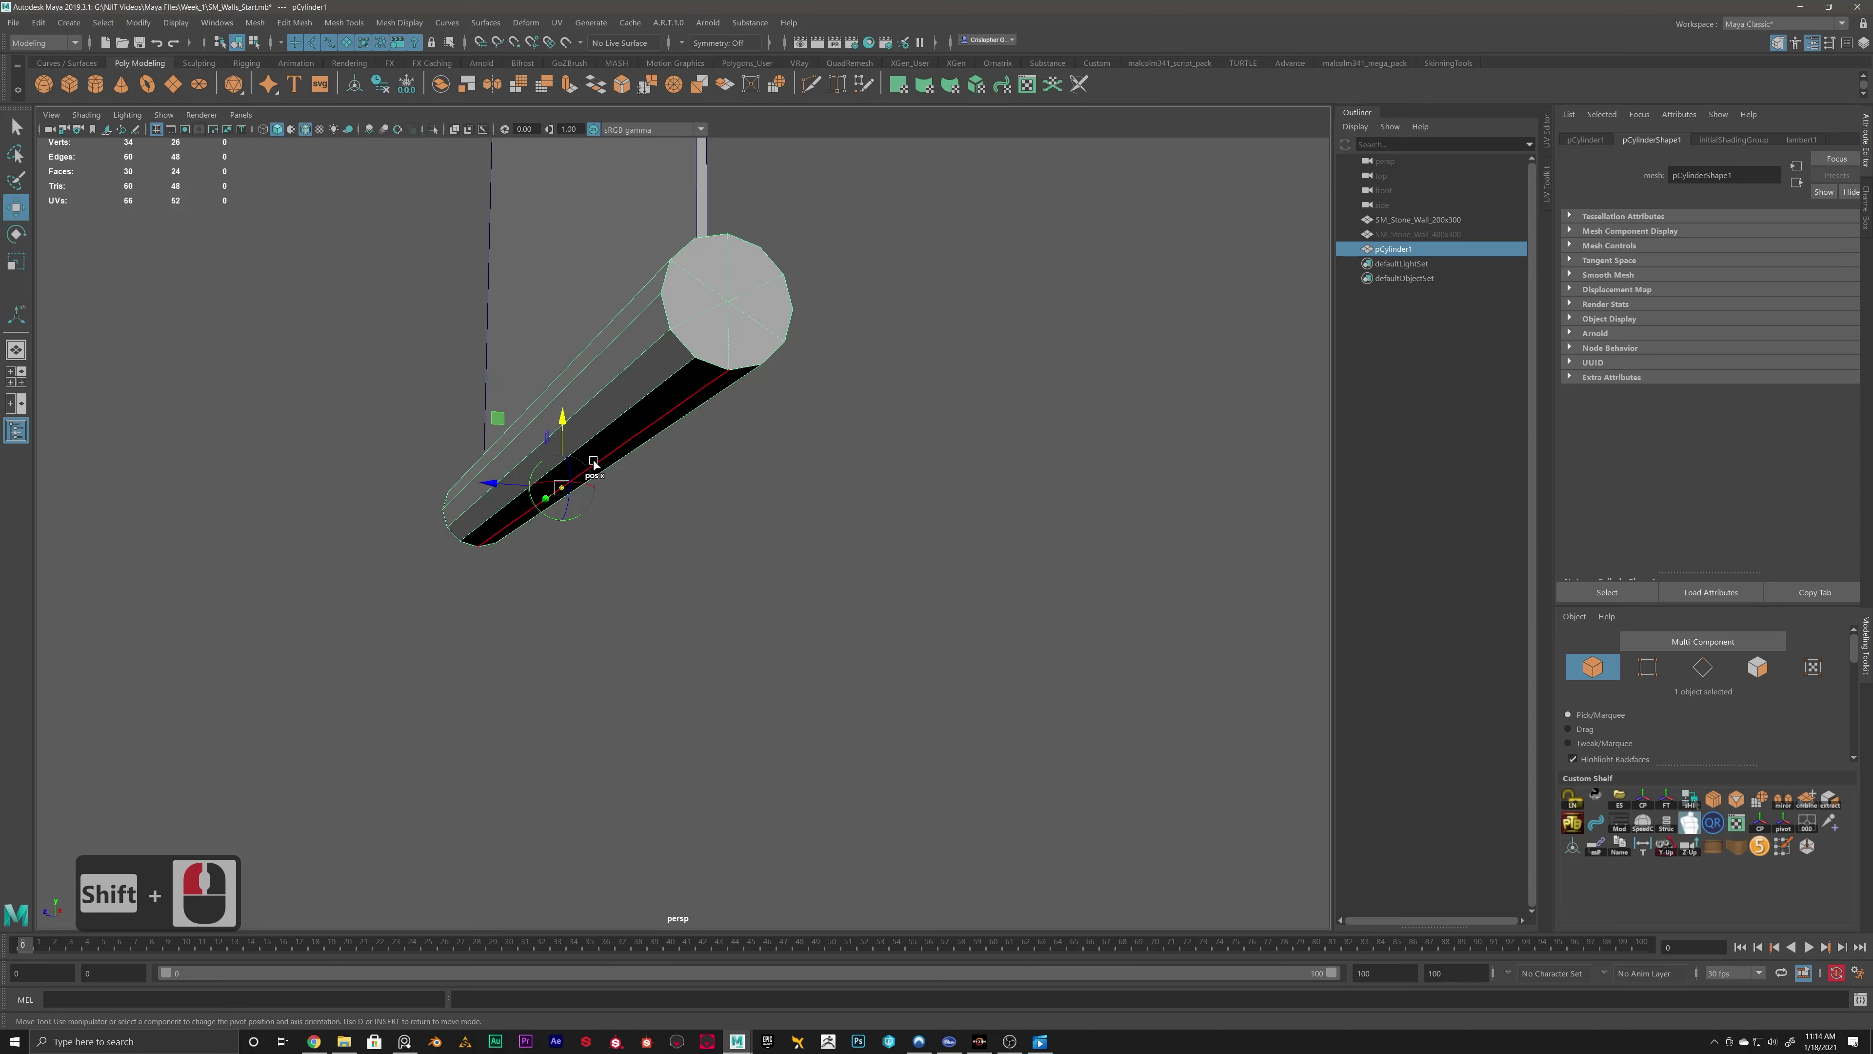
pyautogui.keyDown('alt'); pyautogui.moveTo(581, 641); pyautogui.dragTo(640, 625); pyautogui.keyUp('alt')
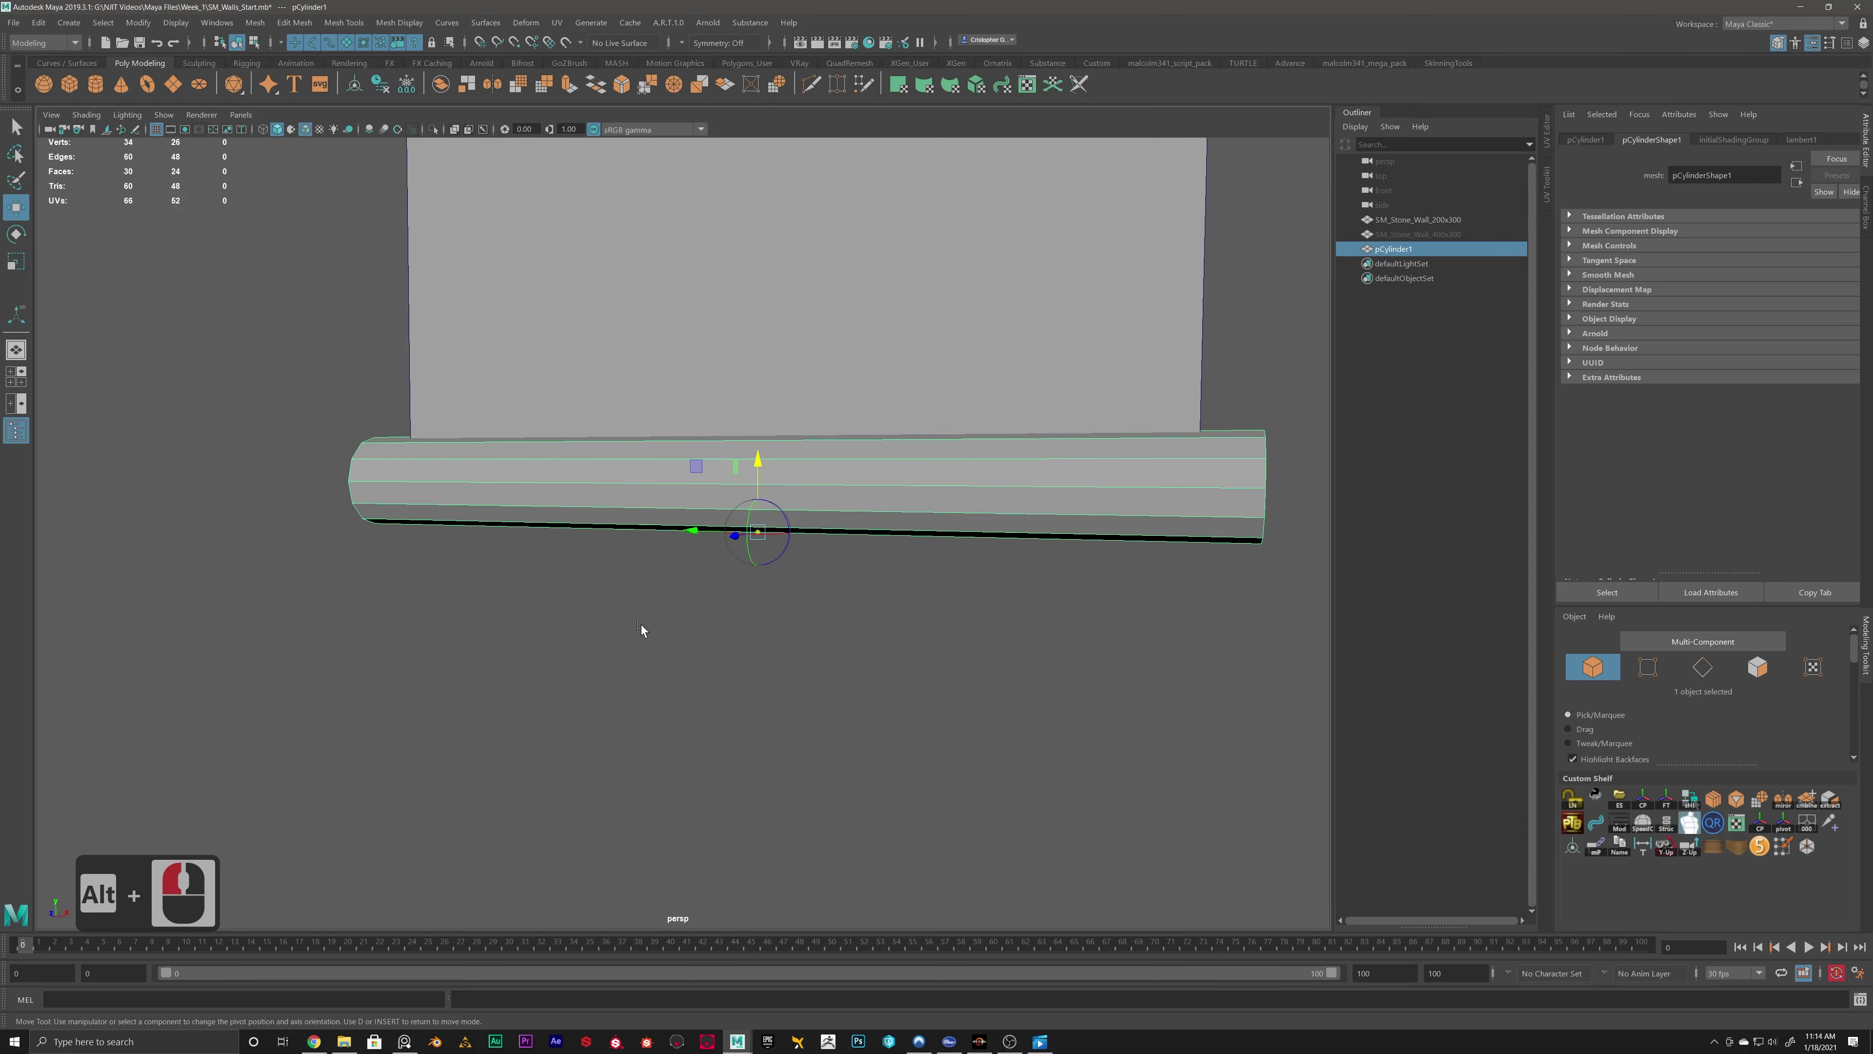
pyautogui.press('d')
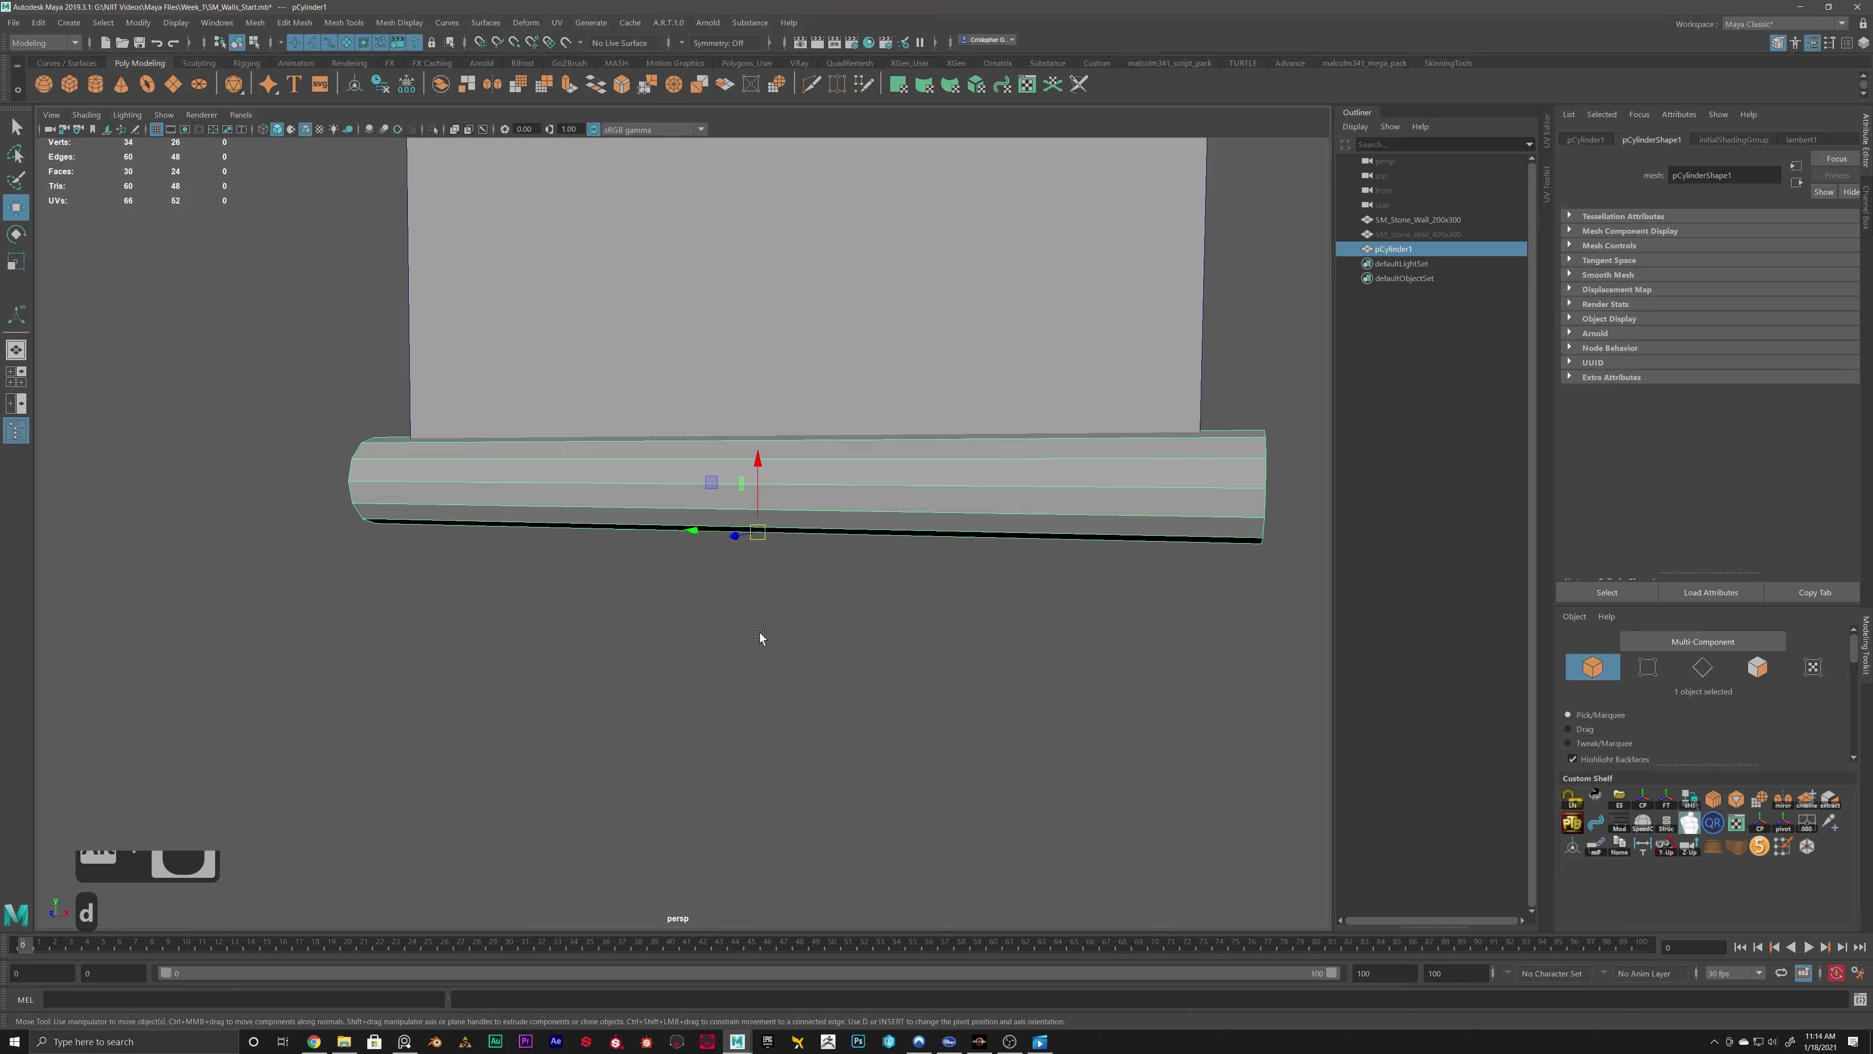
pyautogui.keyDown('alt'); pyautogui.moveTo(761, 640); pyautogui.dragTo(850, 623); pyautogui.keyUp('alt')
# In the side view, grid-snap the cylinder upward so its bottom sits at the origin.
pyautogui.press('space')
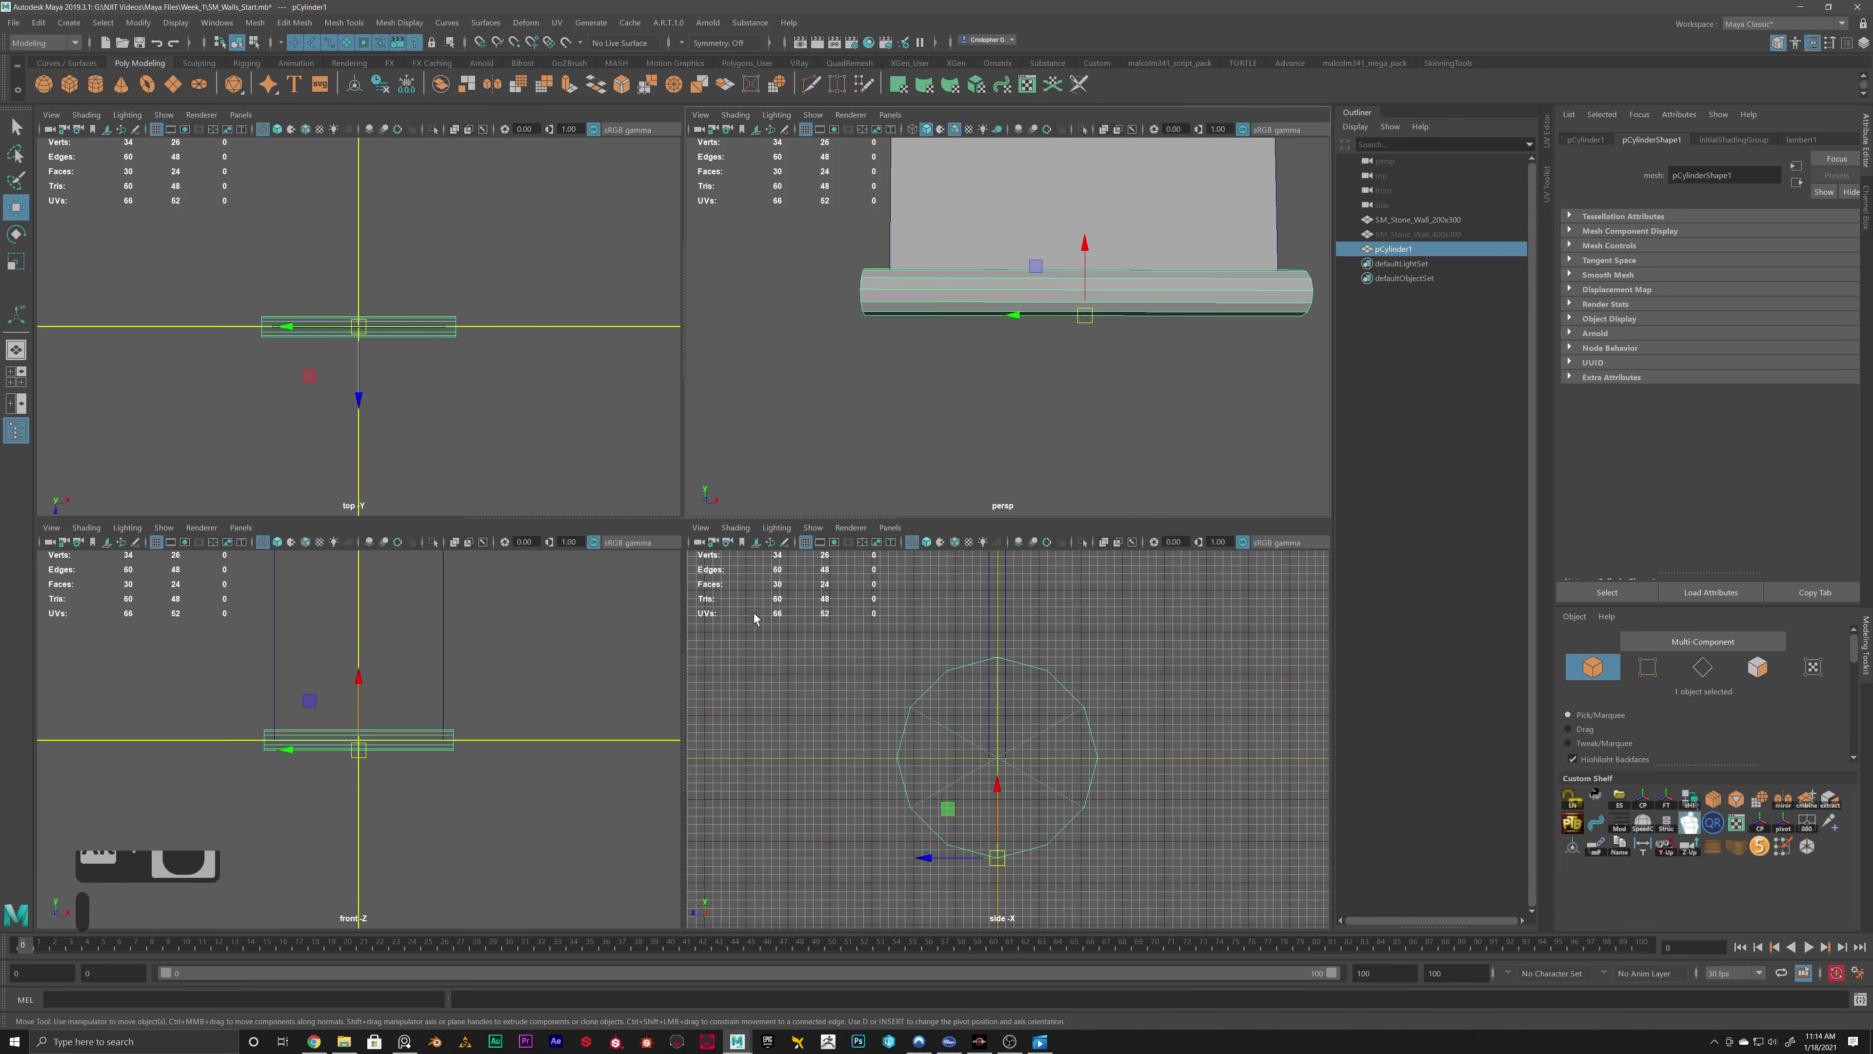
pyautogui.press('space')
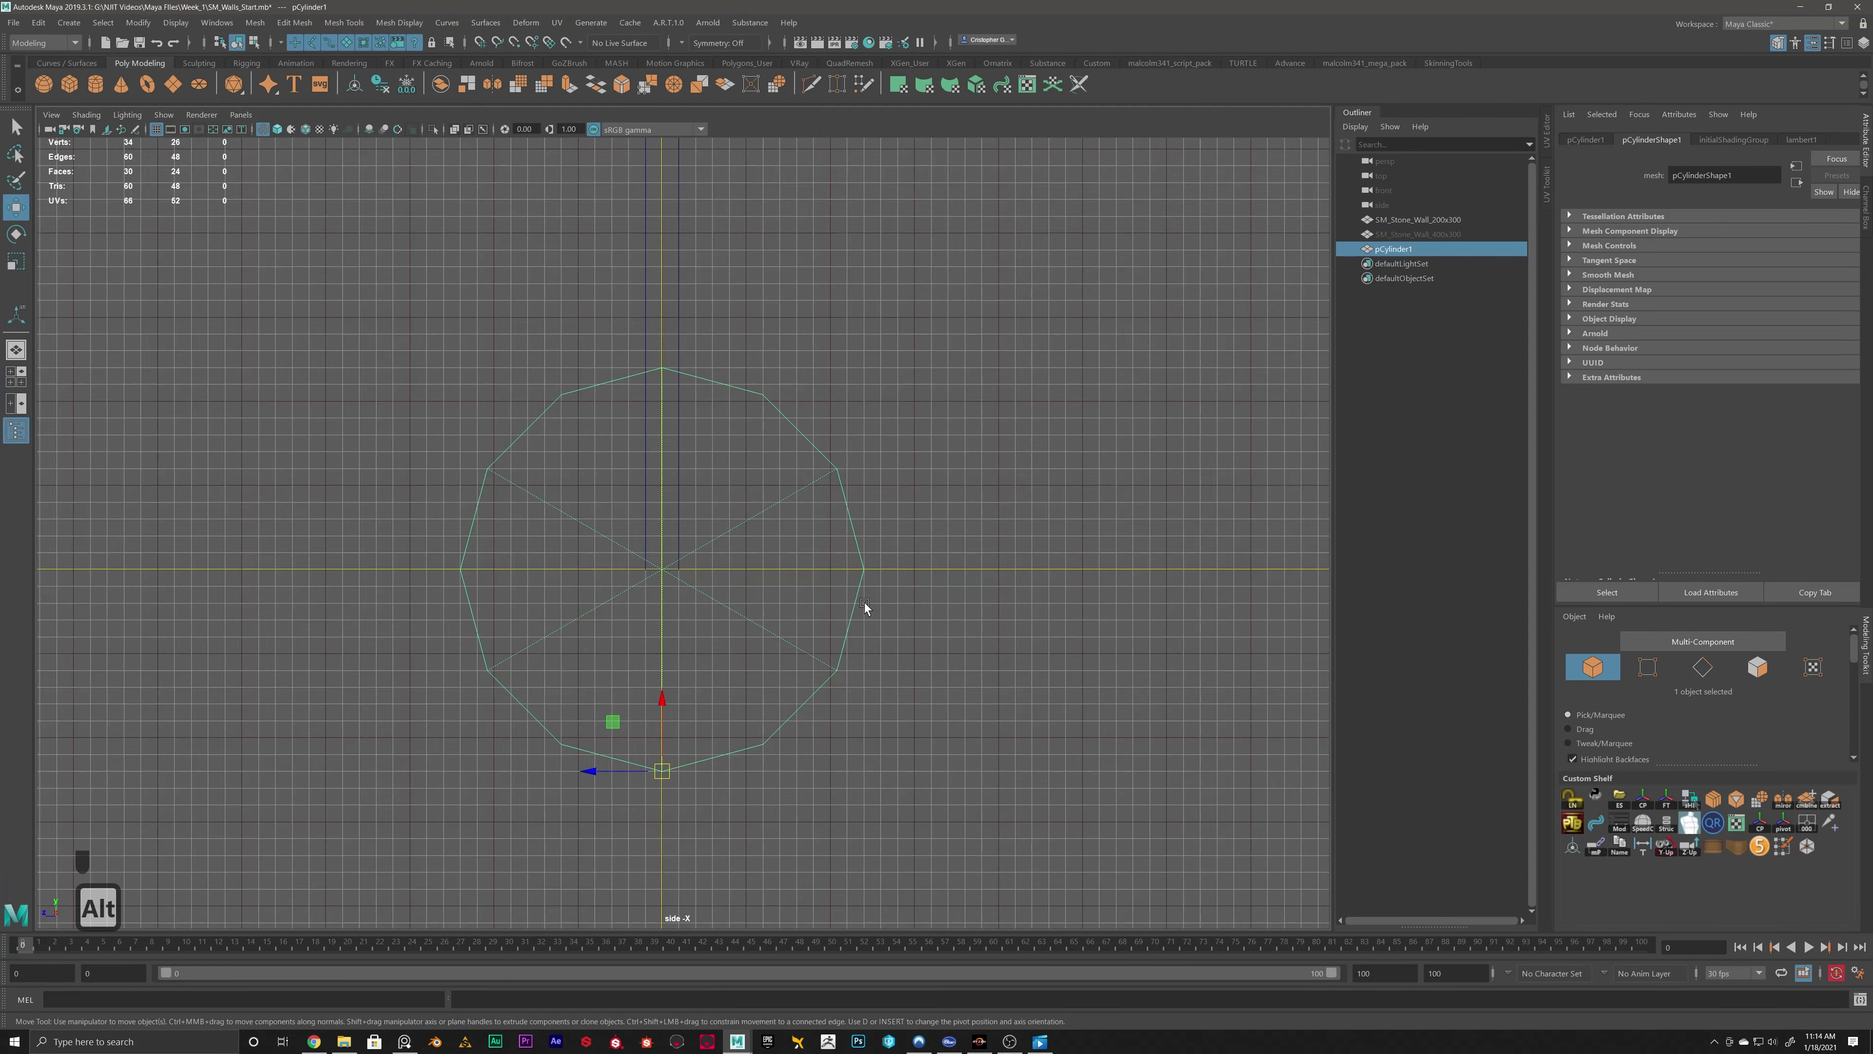
pyautogui.keyDown('alt'); pyautogui.moveTo(865, 602); pyautogui.dragTo(841, 543, button='middle'); pyautogui.keyUp('alt')
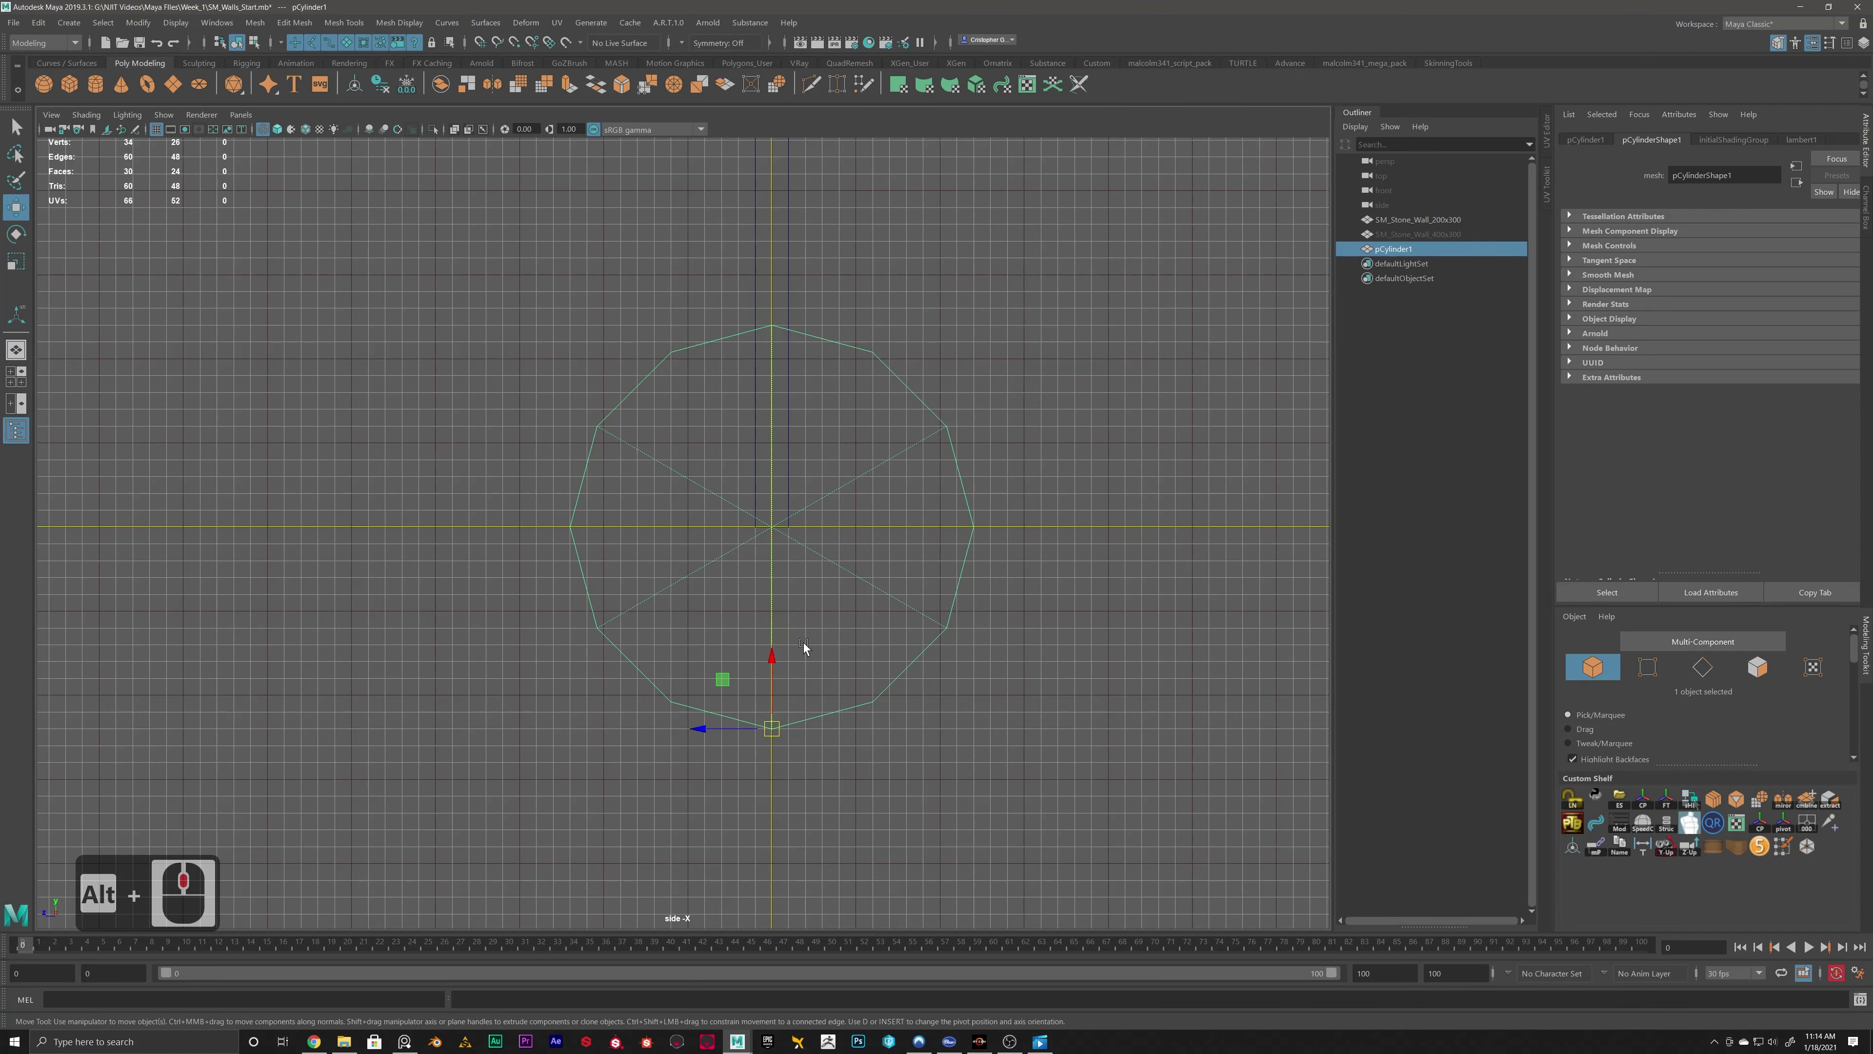
pyautogui.press('x')
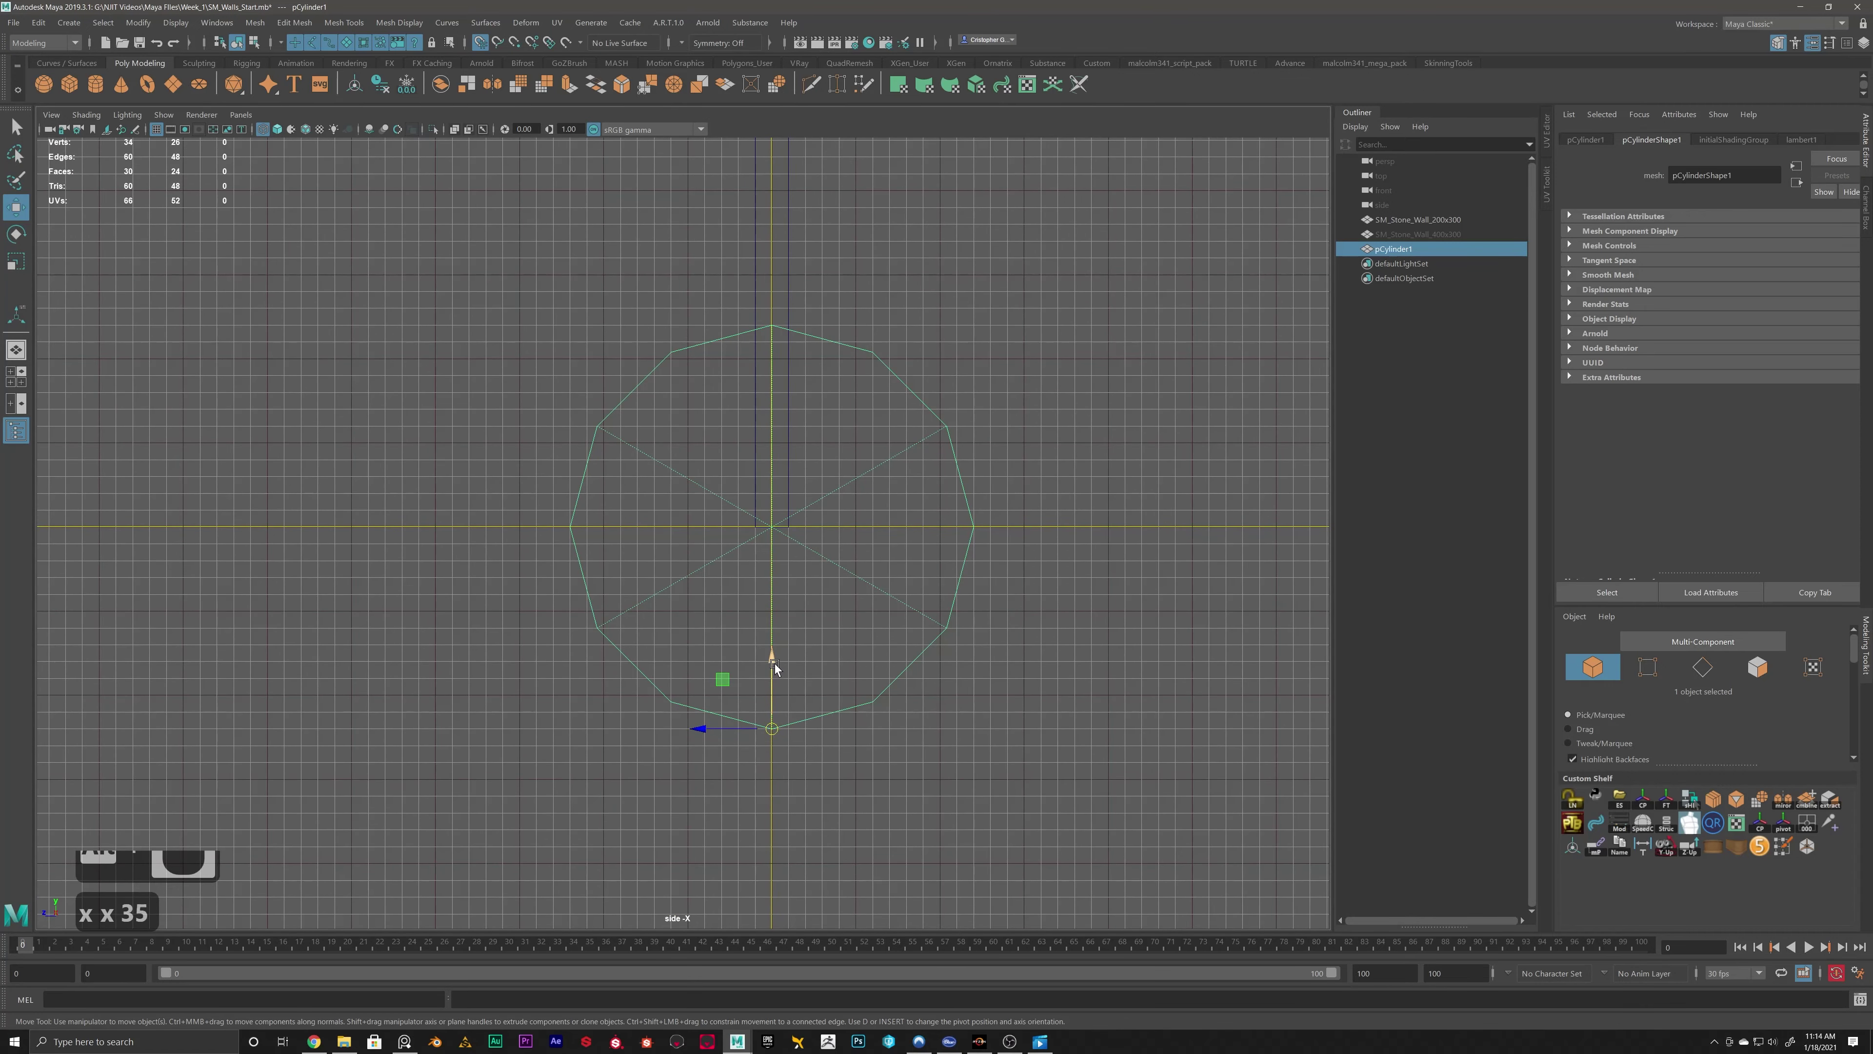
pyautogui.moveTo(774, 663); pyautogui.dragTo(794, 528)
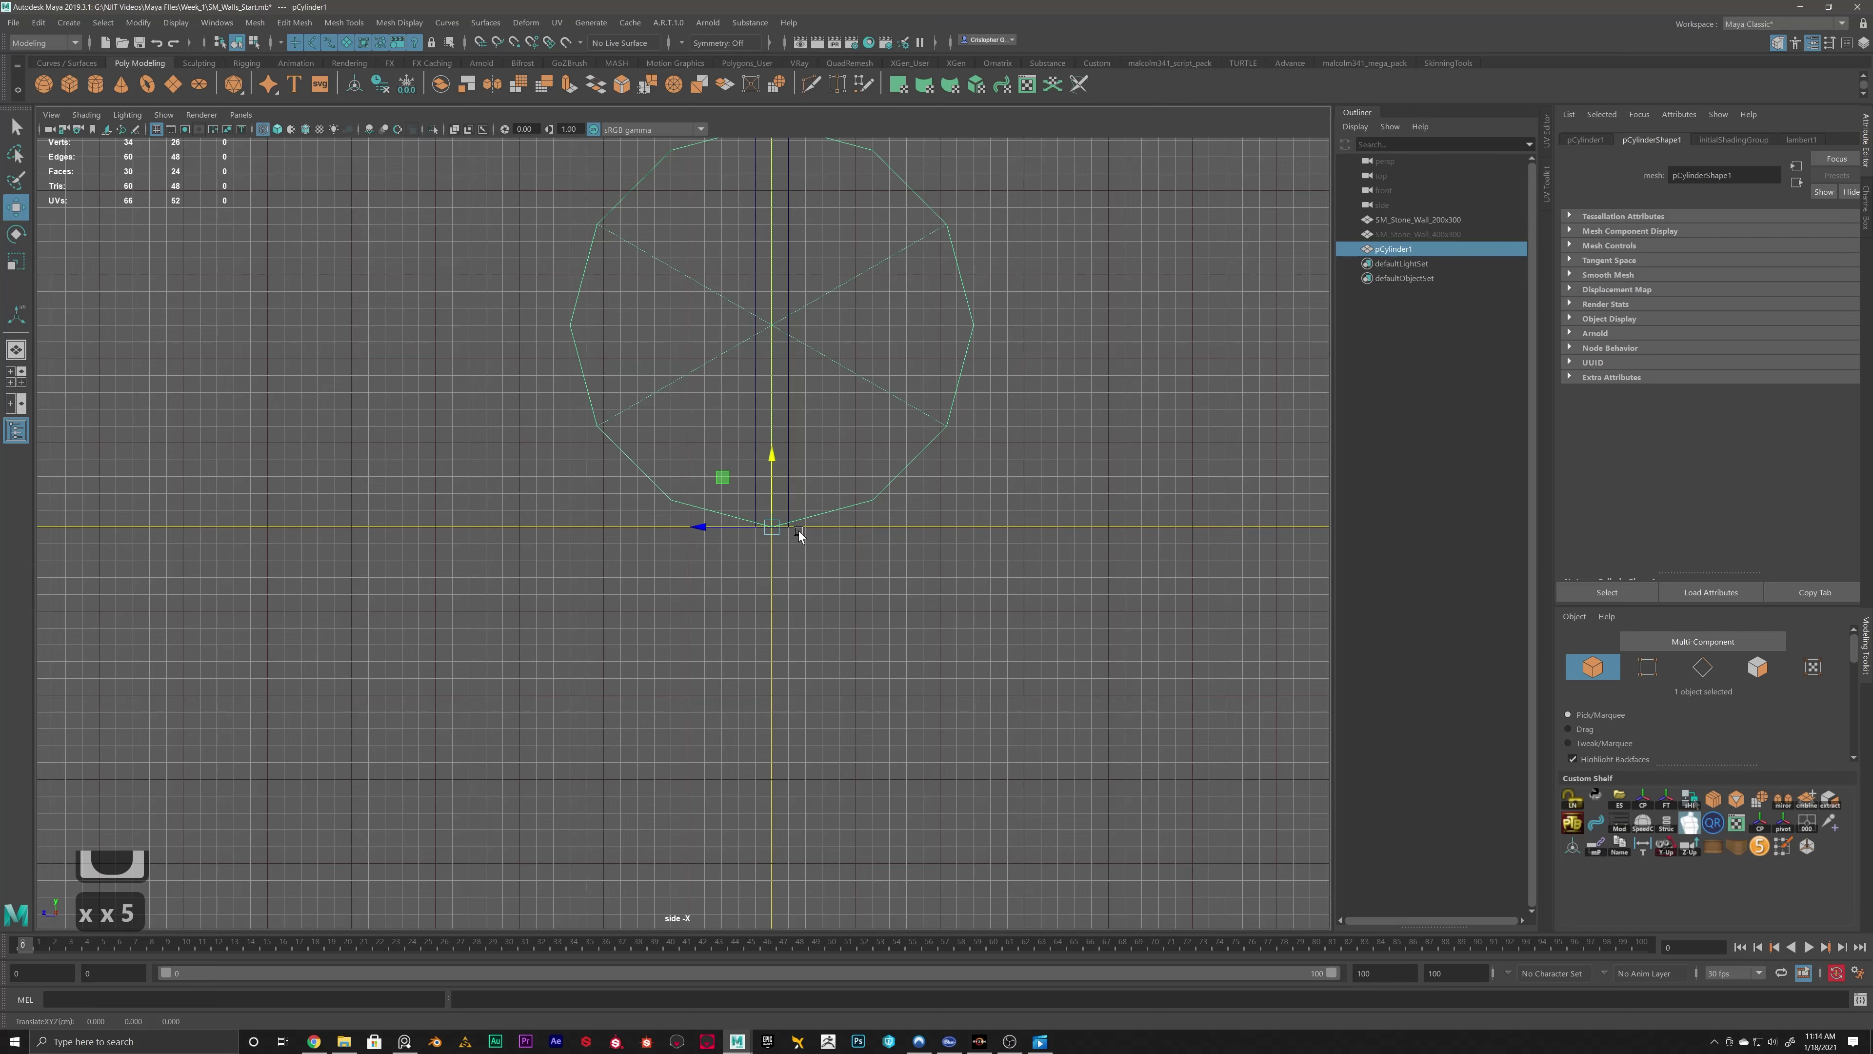
pyautogui.keyDown('alt'); pyautogui.scroll(-7, 799, 530); pyautogui.keyUp('alt')
# Orbit the perspective view around the wall to check the cylinder along its base.
pyautogui.press('space')
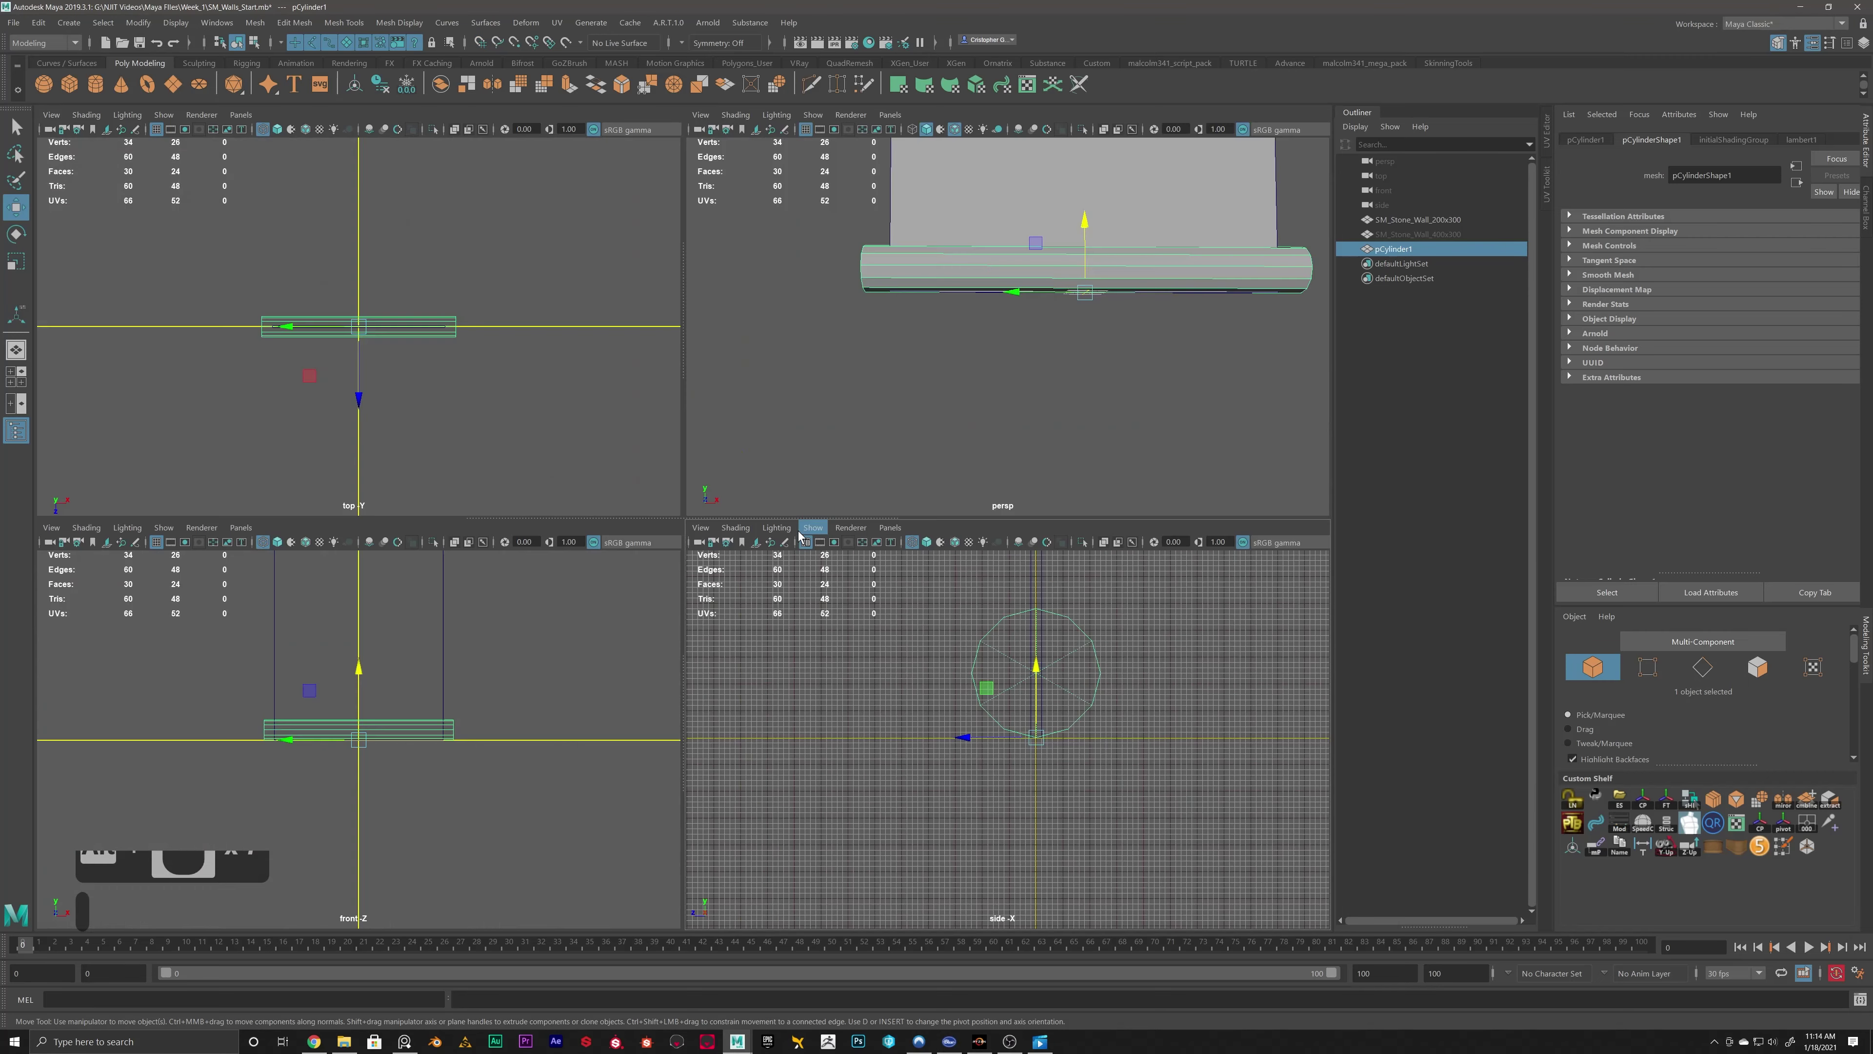
pyautogui.press('space')
pyautogui.keyDown('alt'); pyautogui.scroll(-5, 815, 295); pyautogui.keyUp('alt')
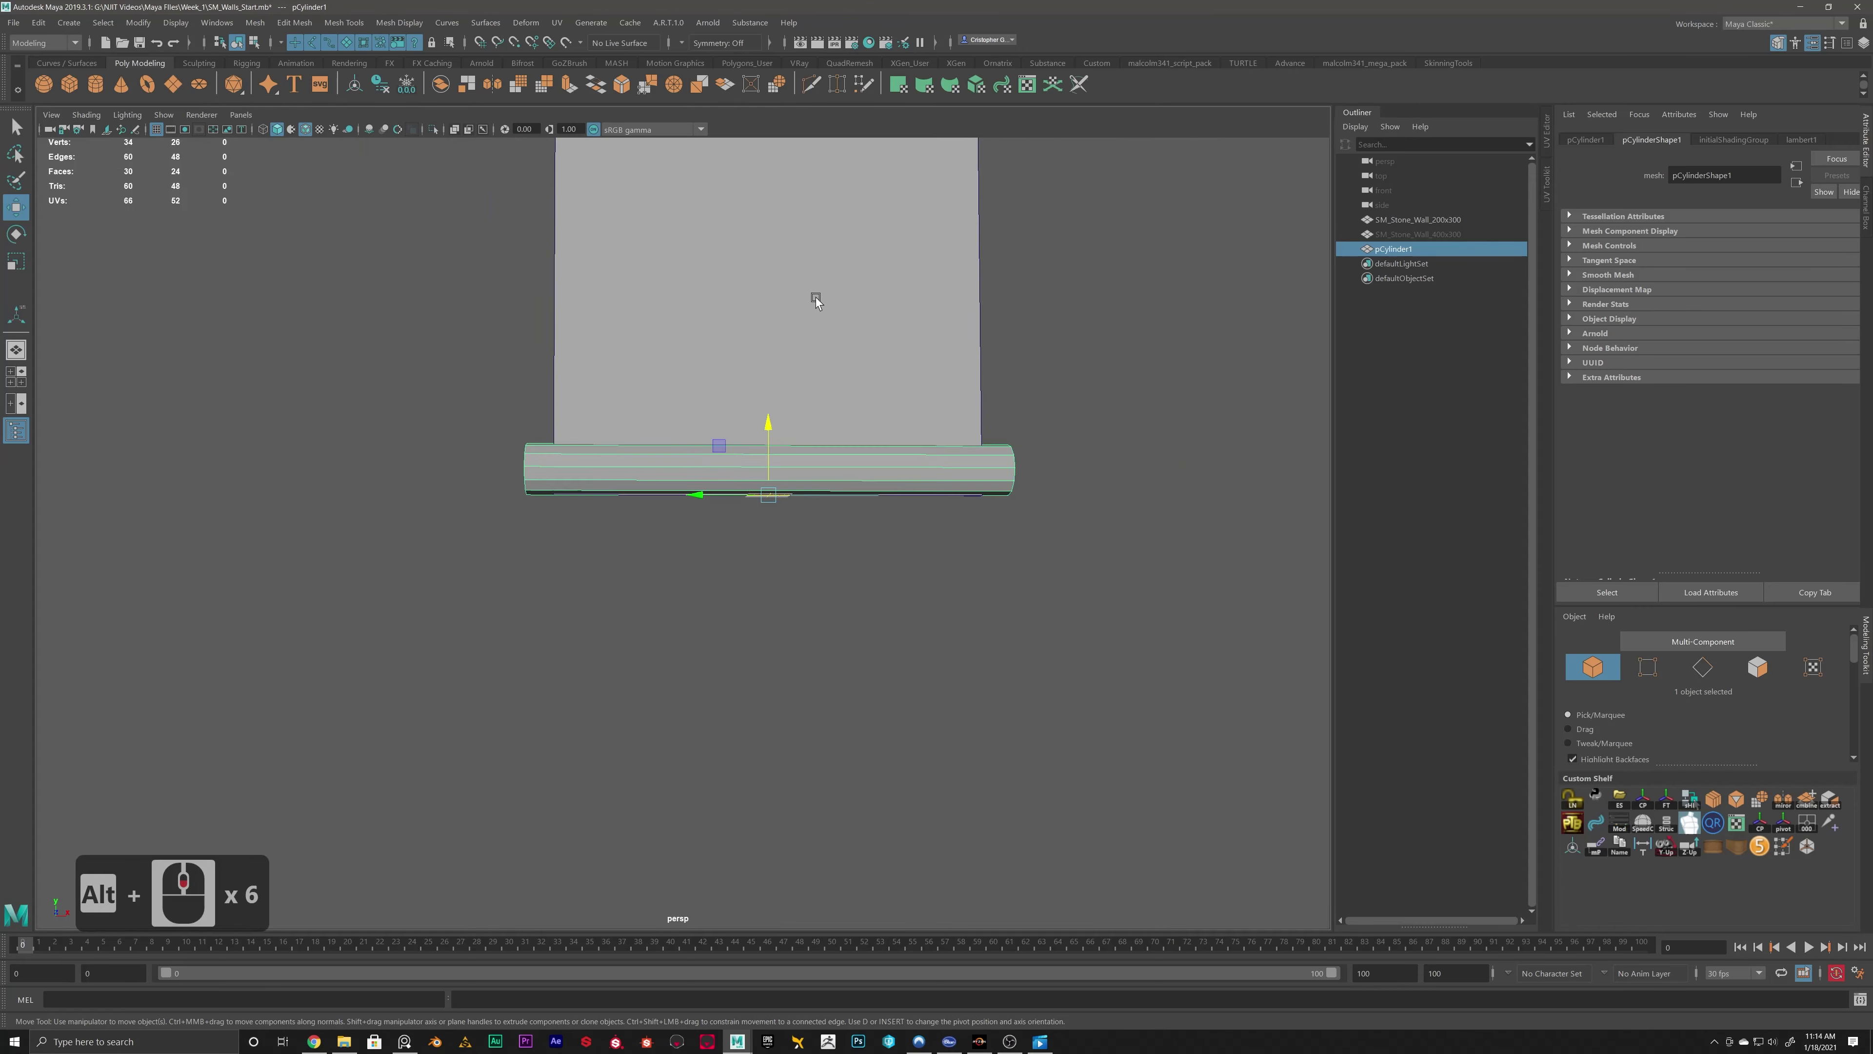
pyautogui.keyDown('alt'); pyautogui.moveTo(815, 295); pyautogui.dragTo(723, 479); pyautogui.keyUp('alt')
pyautogui.keyDown('alt'); pyautogui.scroll(-4, 585, 435); pyautogui.keyUp('alt')
pyautogui.keyDown('alt'); pyautogui.moveTo(585, 435); pyautogui.dragTo(601, 501); pyautogui.keyUp('alt')
pyautogui.keyDown('alt'); pyautogui.scroll(3, 738, 436); pyautogui.keyUp('alt')
pyautogui.keyDown('alt'); pyautogui.moveTo(806, 469); pyautogui.dragTo(740, 461); pyautogui.keyUp('alt')
pyautogui.keyDown('alt'); pyautogui.moveTo(535, 483); pyautogui.dragTo(636, 509); pyautogui.keyUp('alt')
pyautogui.keyDown('alt'); pyautogui.scroll(5, 739, 531); pyautogui.keyUp('alt')
pyautogui.keyDown('alt'); pyautogui.moveTo(703, 565); pyautogui.dragTo(667, 436, button='middle'); pyautogui.keyUp('alt')
pyautogui.keyDown('alt'); pyautogui.scroll(4, 668, 436); pyautogui.keyUp('alt')
pyautogui.keyDown('alt'); pyautogui.moveTo(657, 436); pyautogui.dragTo(698, 446); pyautogui.keyUp('alt')
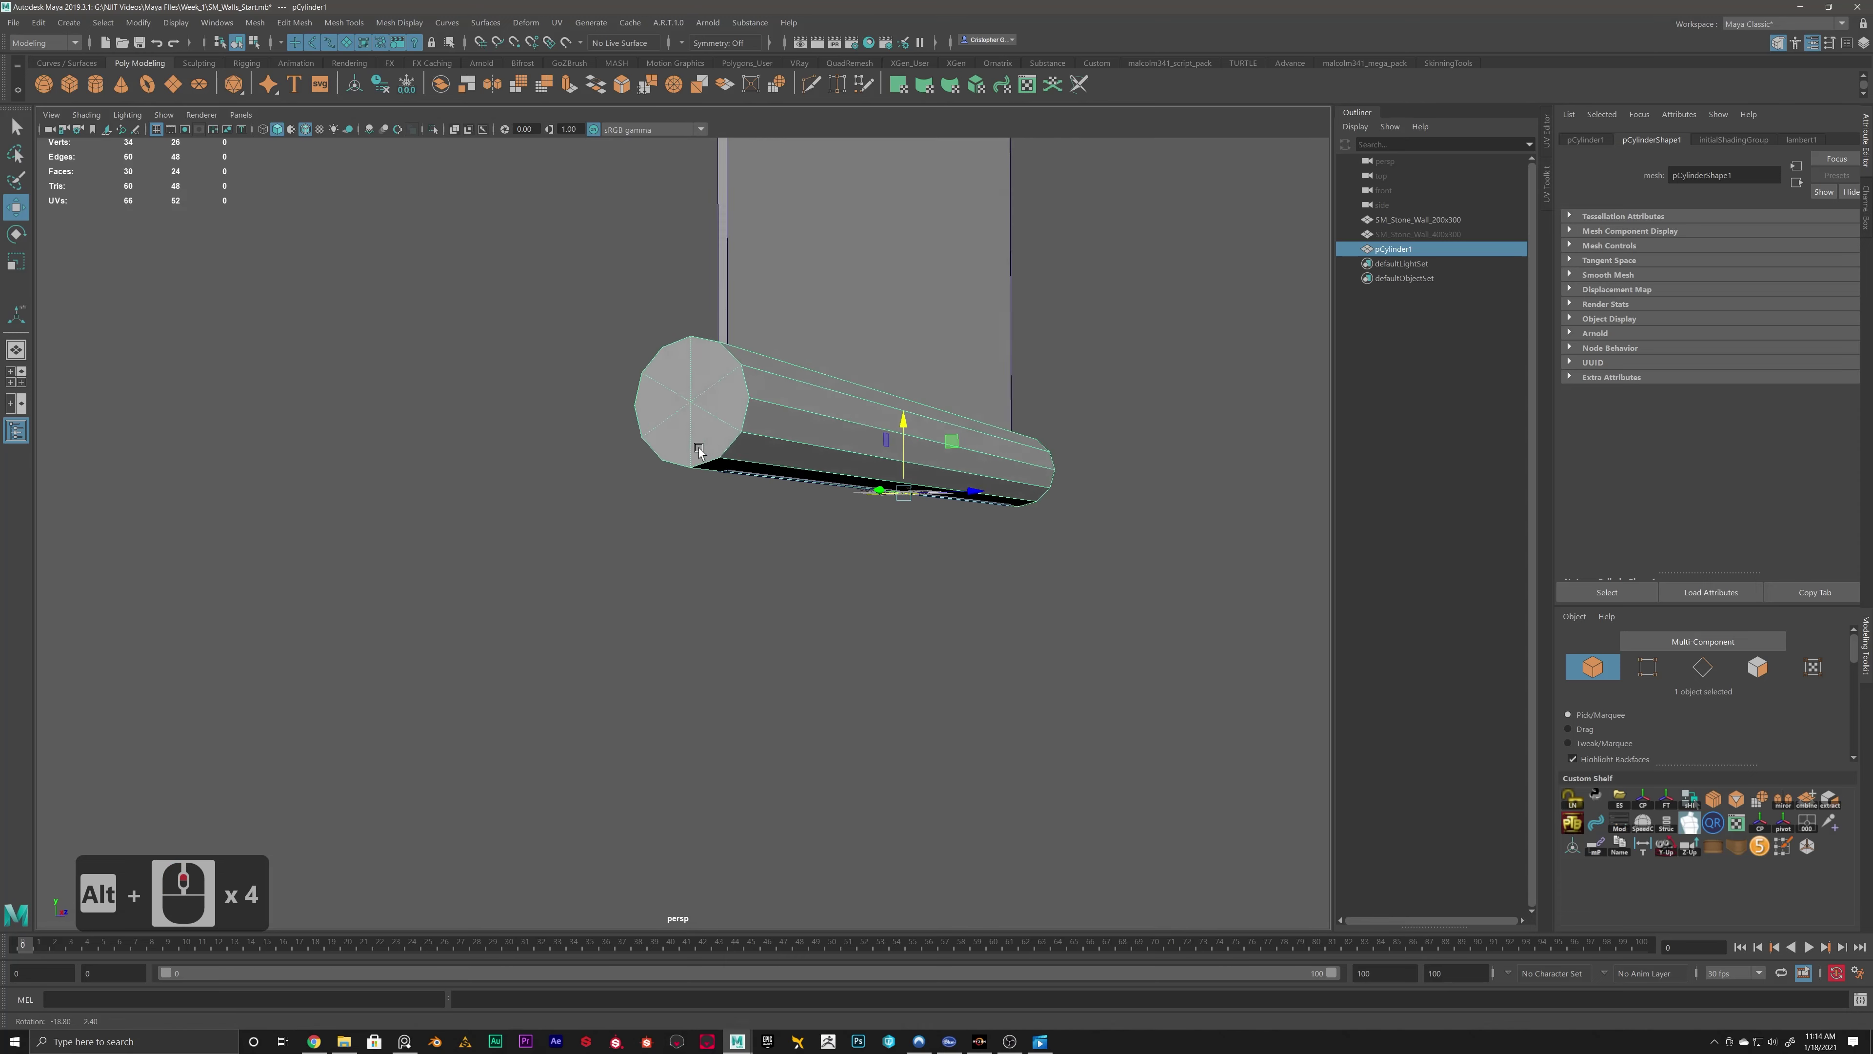
pyautogui.keyDown('alt'); pyautogui.scroll(-3, 774, 469); pyautogui.keyUp('alt')
pyautogui.keyDown('alt'); pyautogui.moveTo(786, 473); pyautogui.dragTo(786, 590, button='middle'); pyautogui.keyUp('alt')
pyautogui.keyDown('alt'); pyautogui.scroll(-7, 783, 586); pyautogui.keyUp('alt')
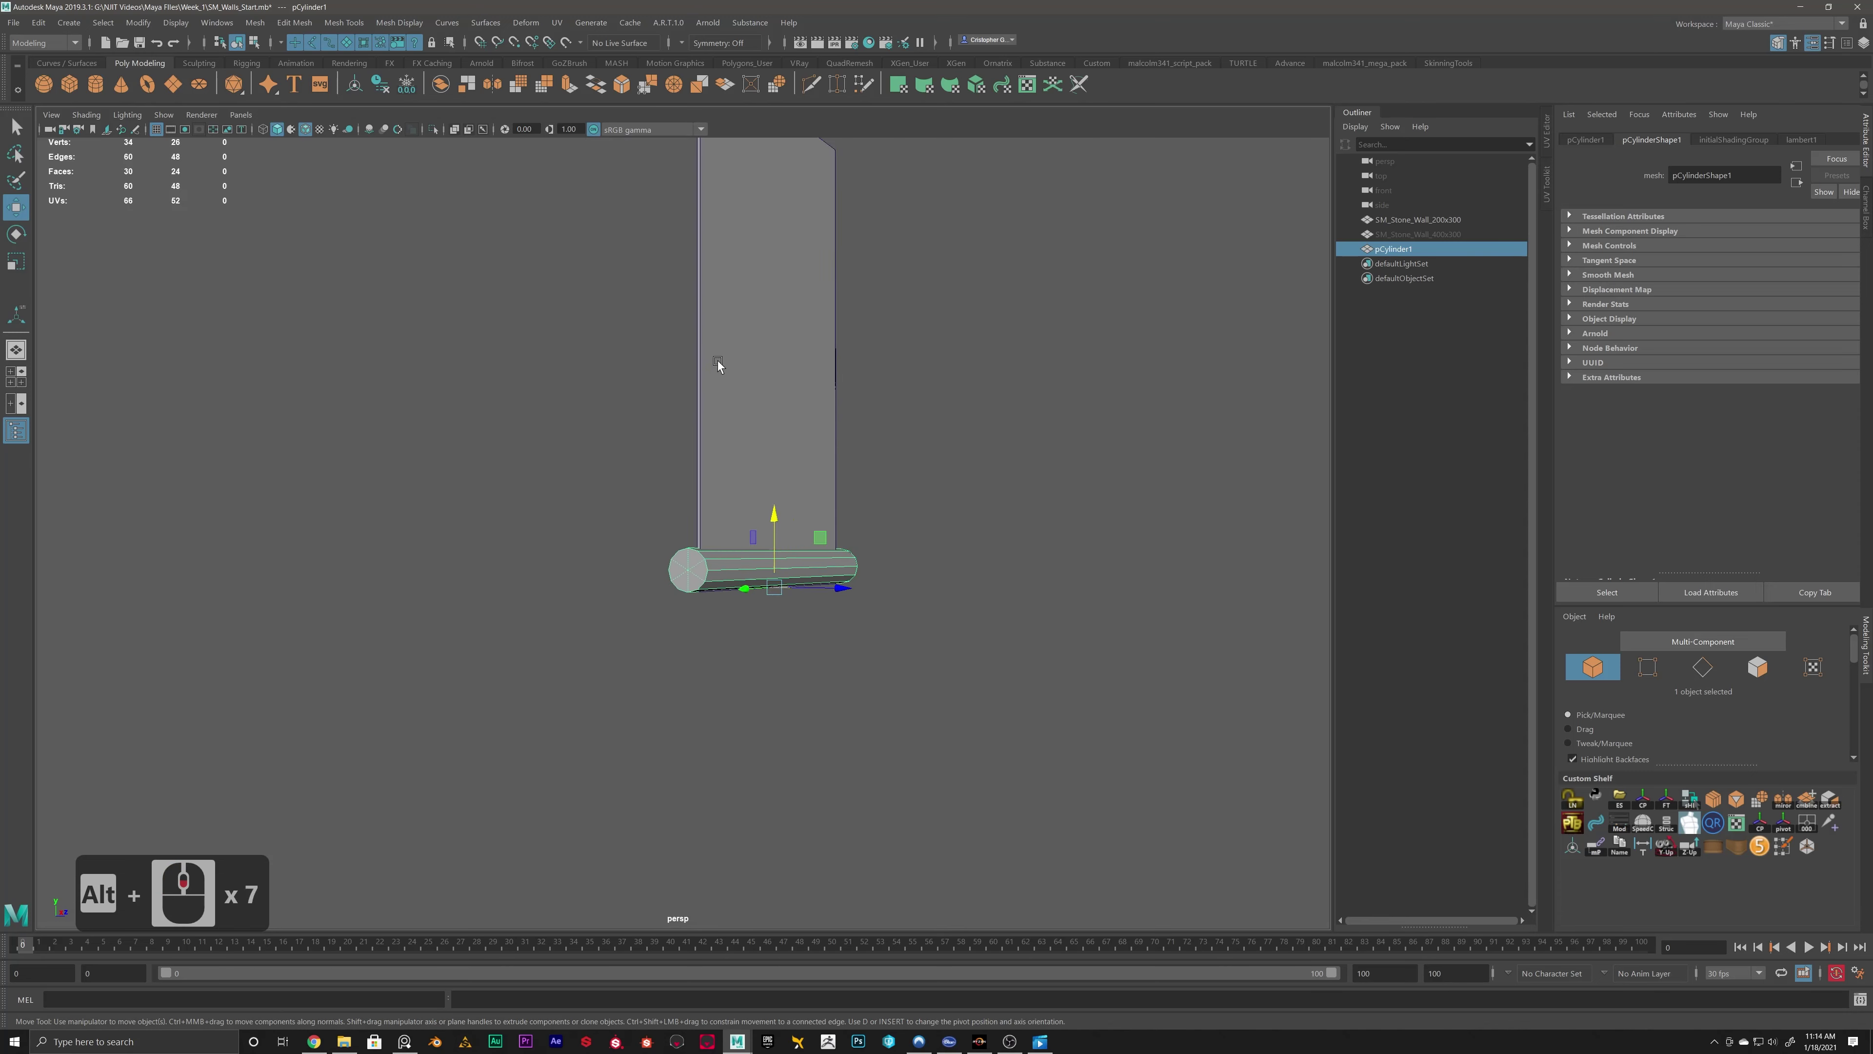
pyautogui.keyDown('alt'); pyautogui.moveTo(804, 344); pyautogui.dragTo(821, 383); pyautogui.keyUp('alt')
# Duplicate the cylinder and raise the copy to sit on top of the original.
pyautogui.keyDown('alt'); pyautogui.moveTo(753, 498); pyautogui.dragTo(782, 507); pyautogui.keyUp('alt')
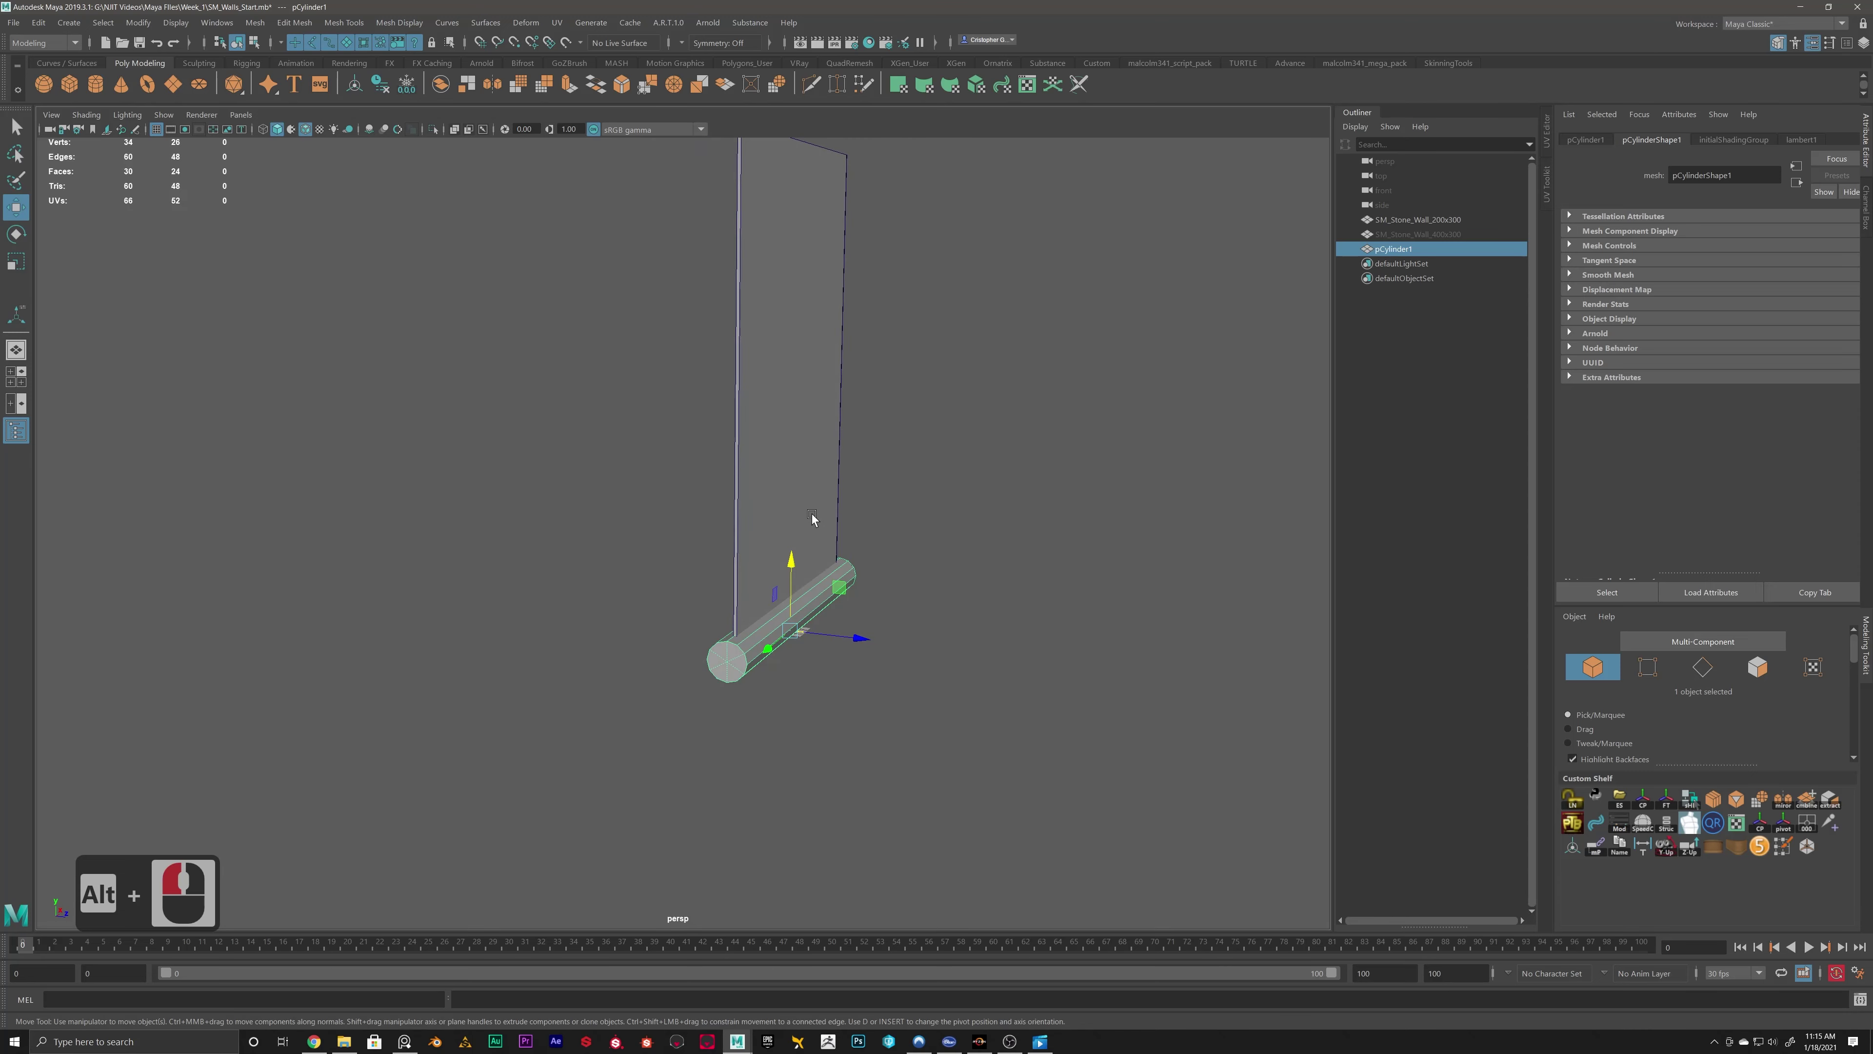
pyautogui.keyDown('alt'); pyautogui.scroll(5, 811, 517); pyautogui.keyUp('alt')
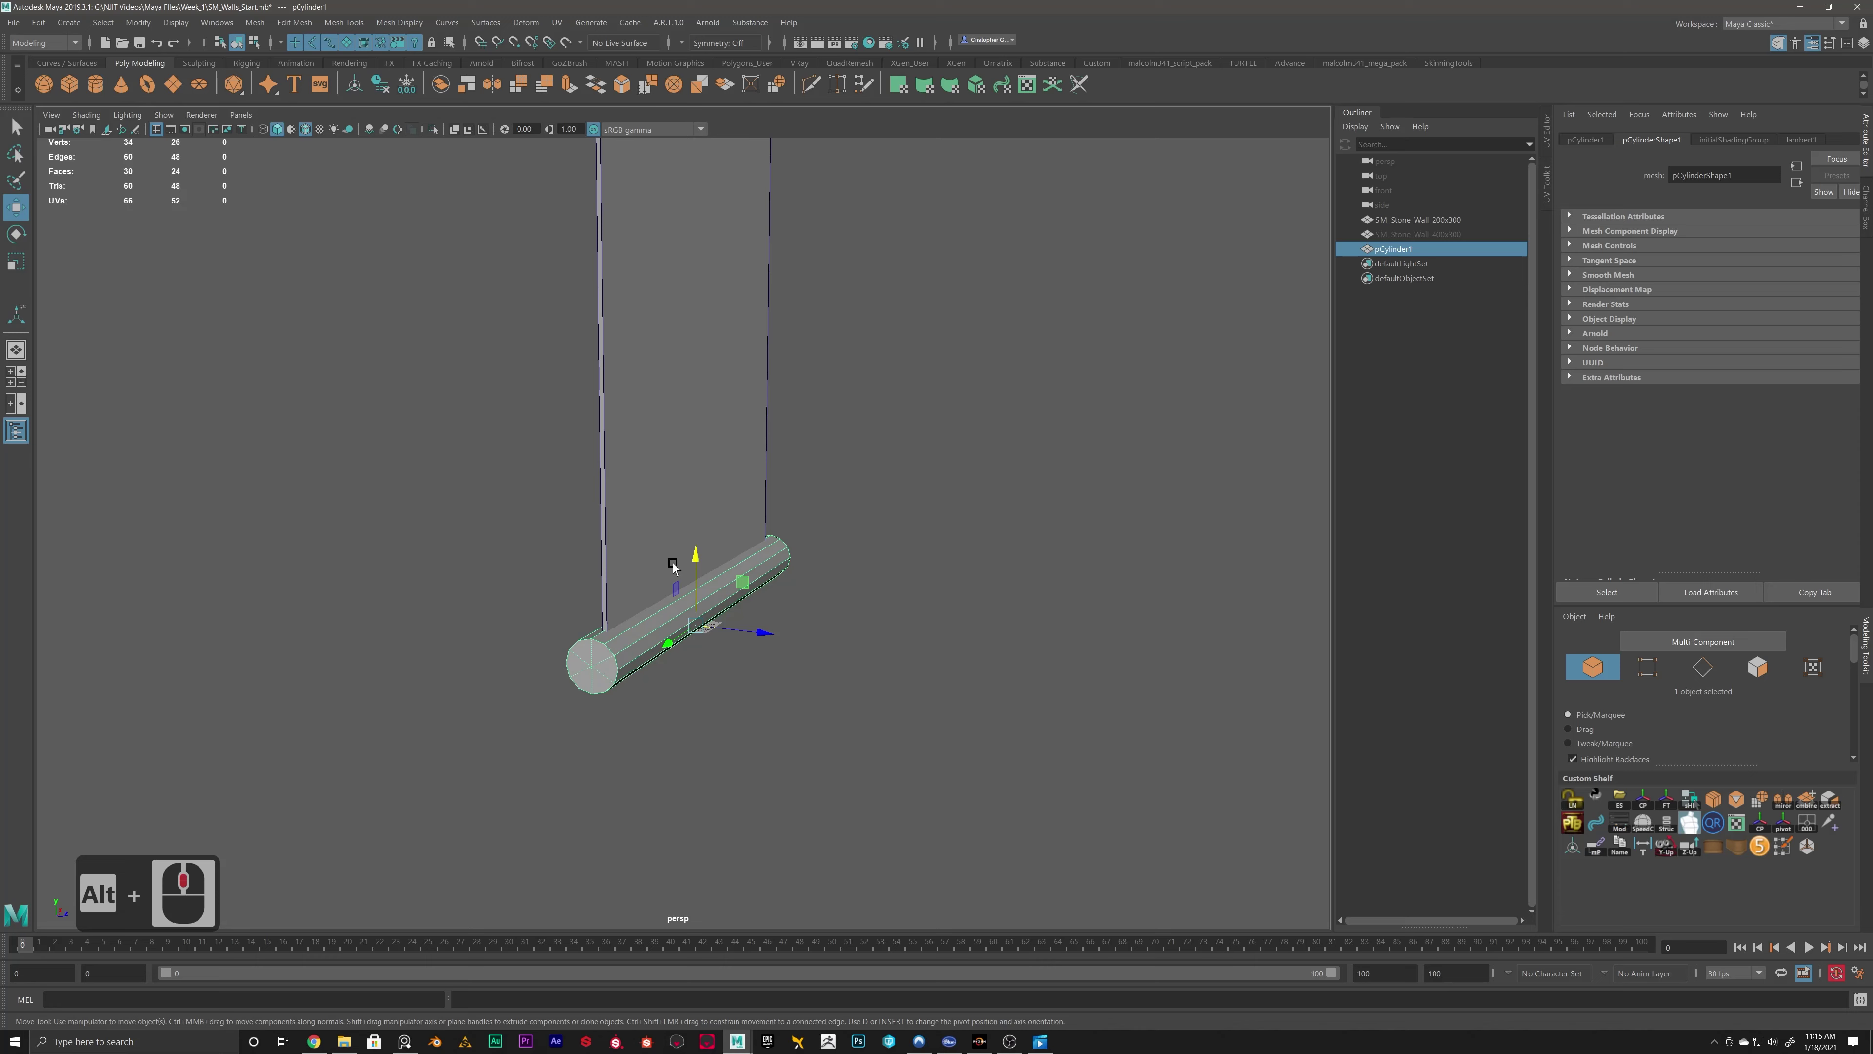
pyautogui.hotkey('ctrl', 'd')
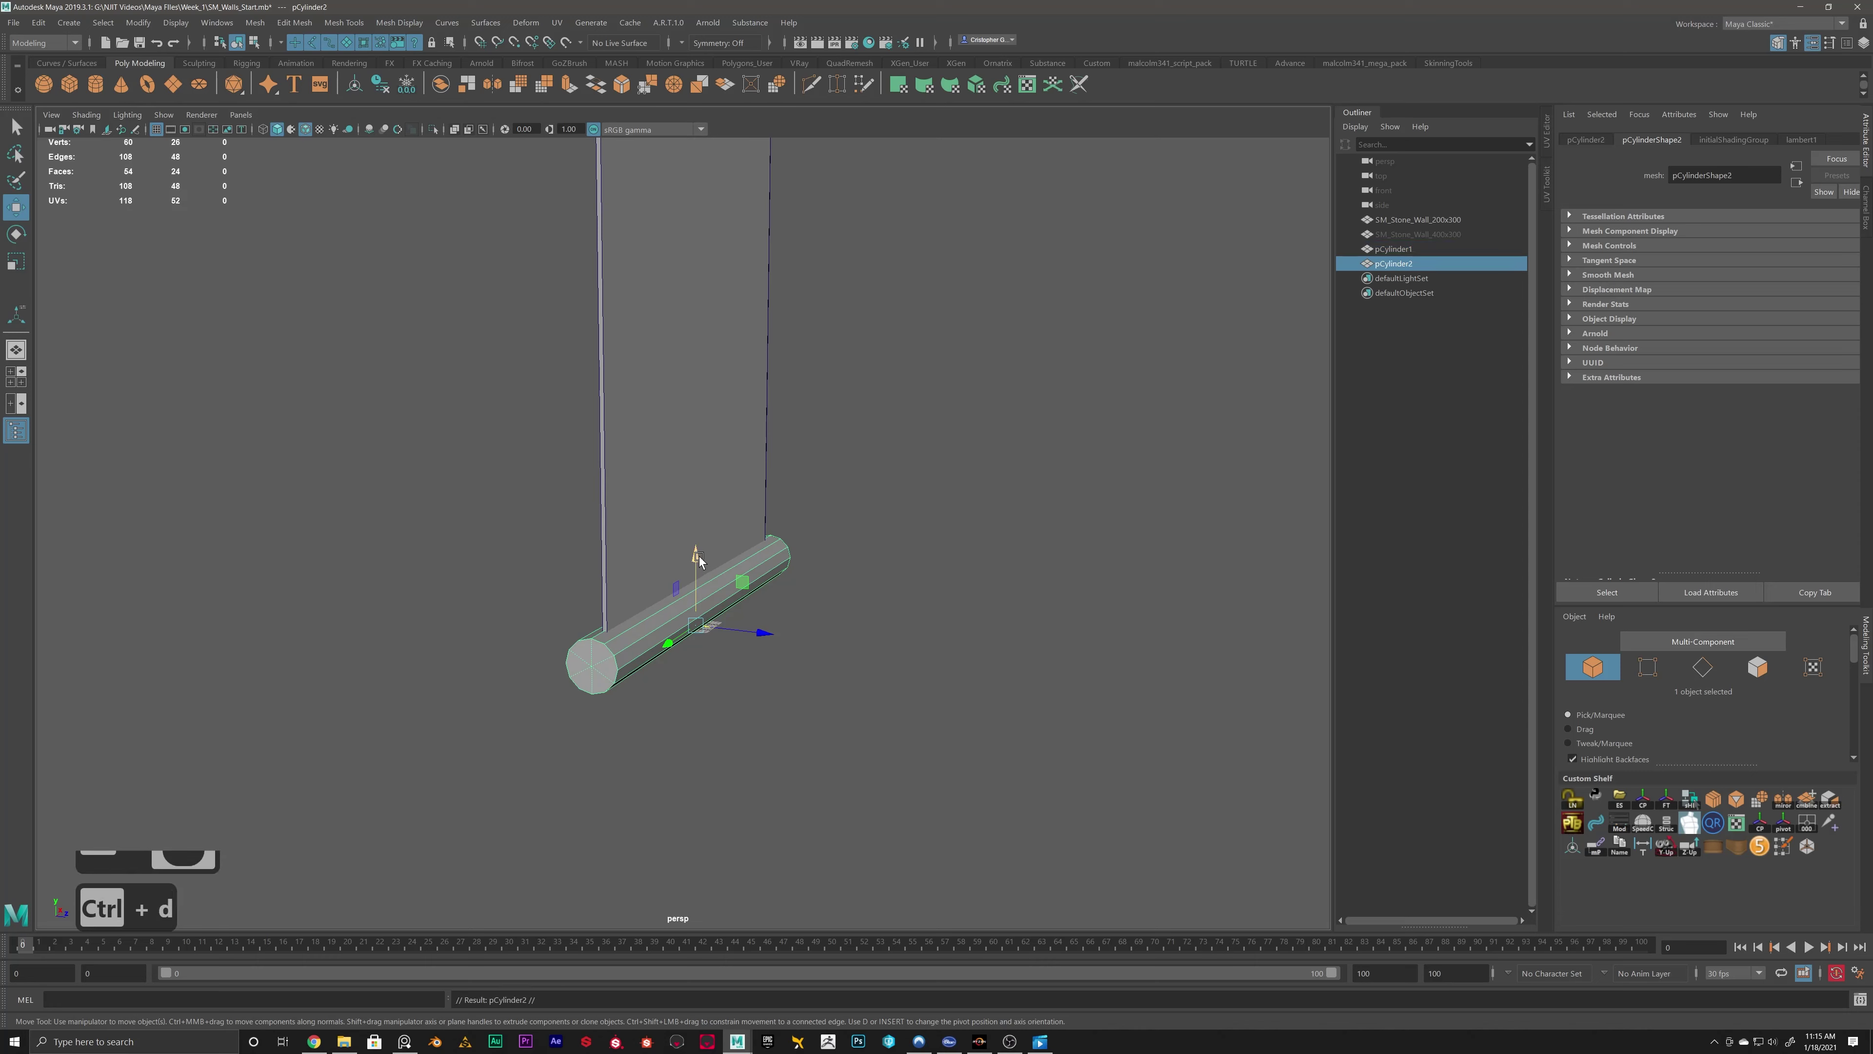
pyautogui.moveTo(699, 559); pyautogui.dragTo(699, 518)
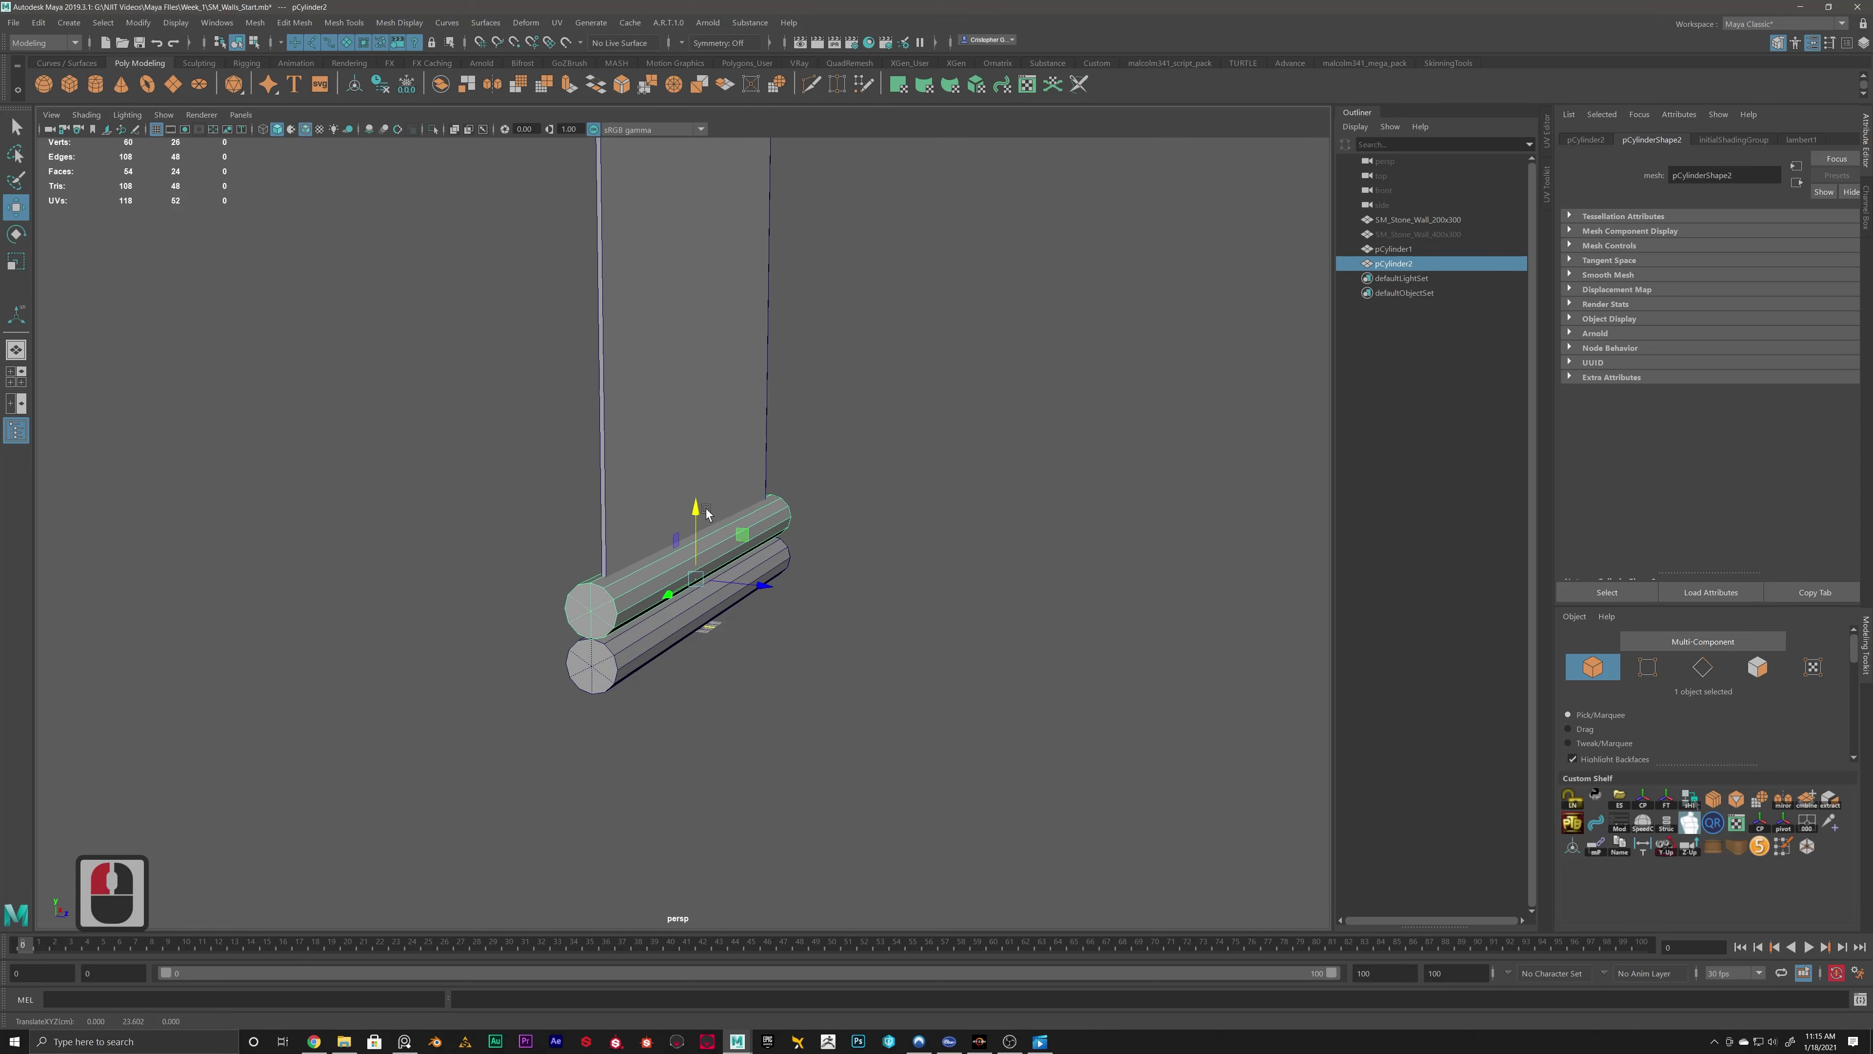
pyautogui.click(39, 23)
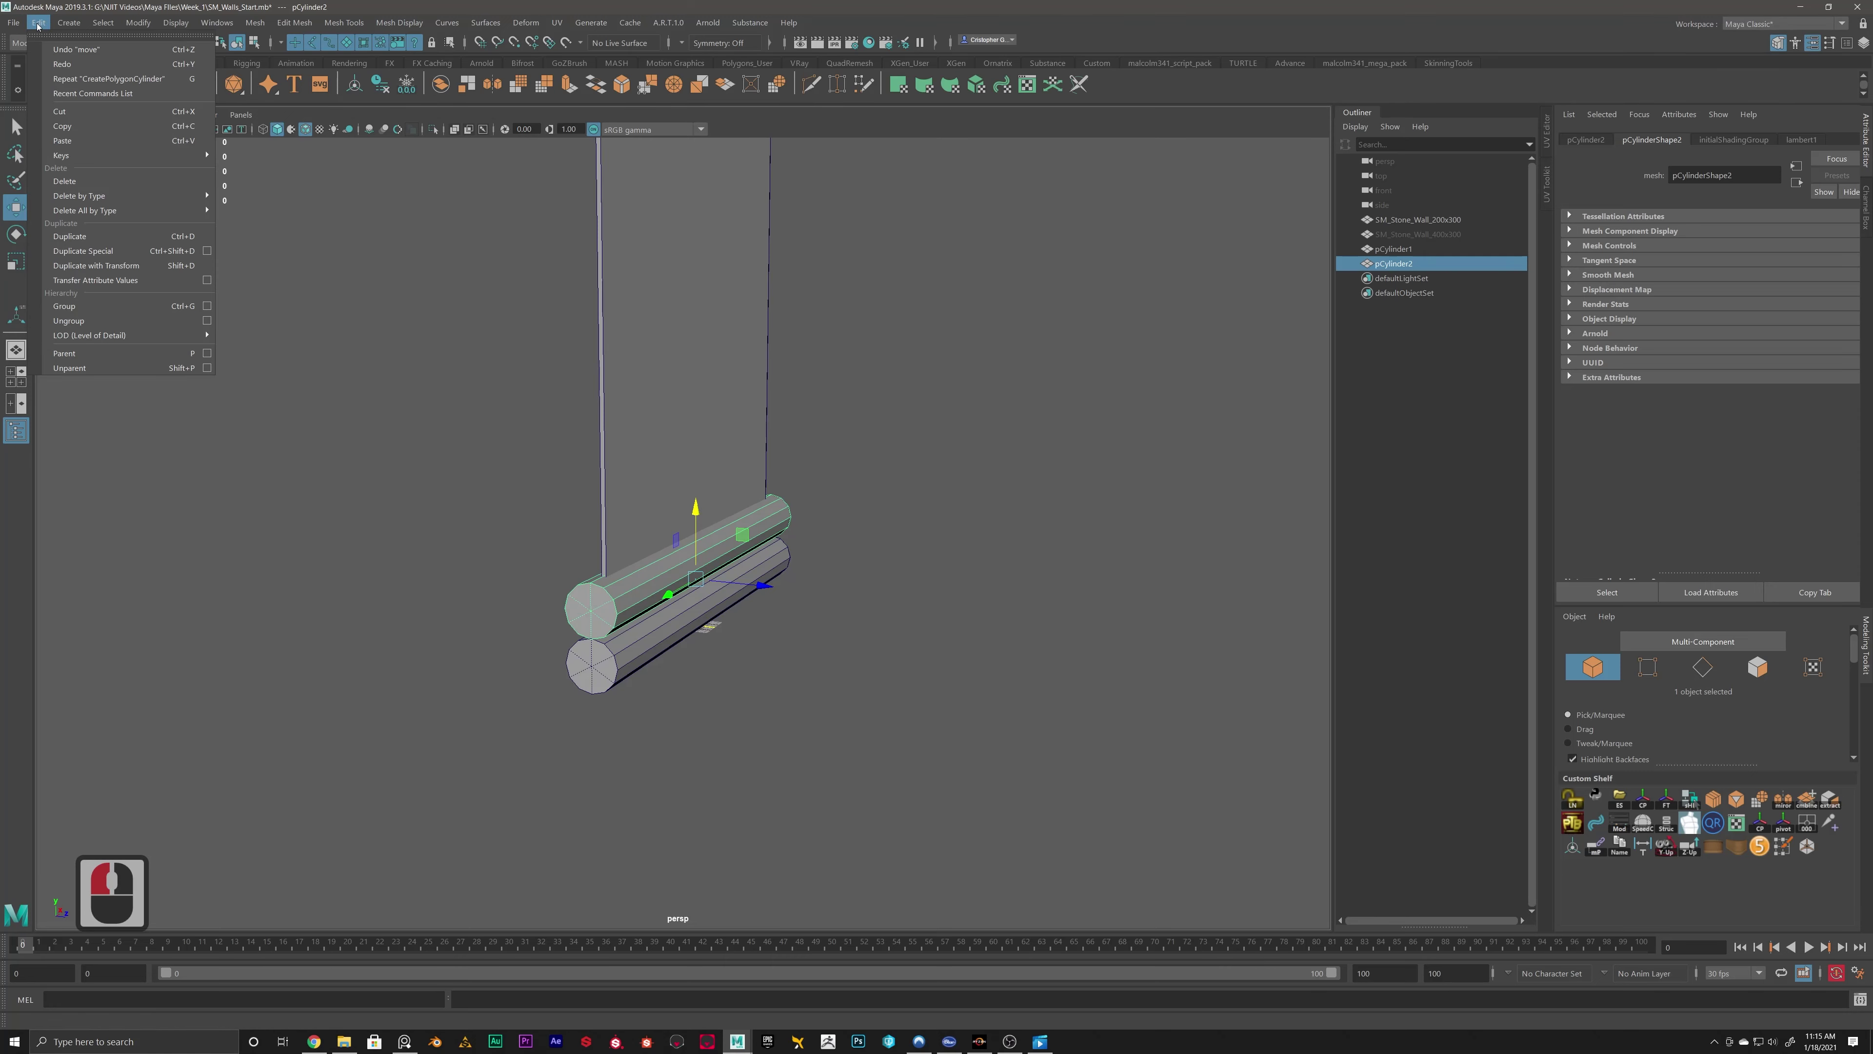
pyautogui.click(578, 12)
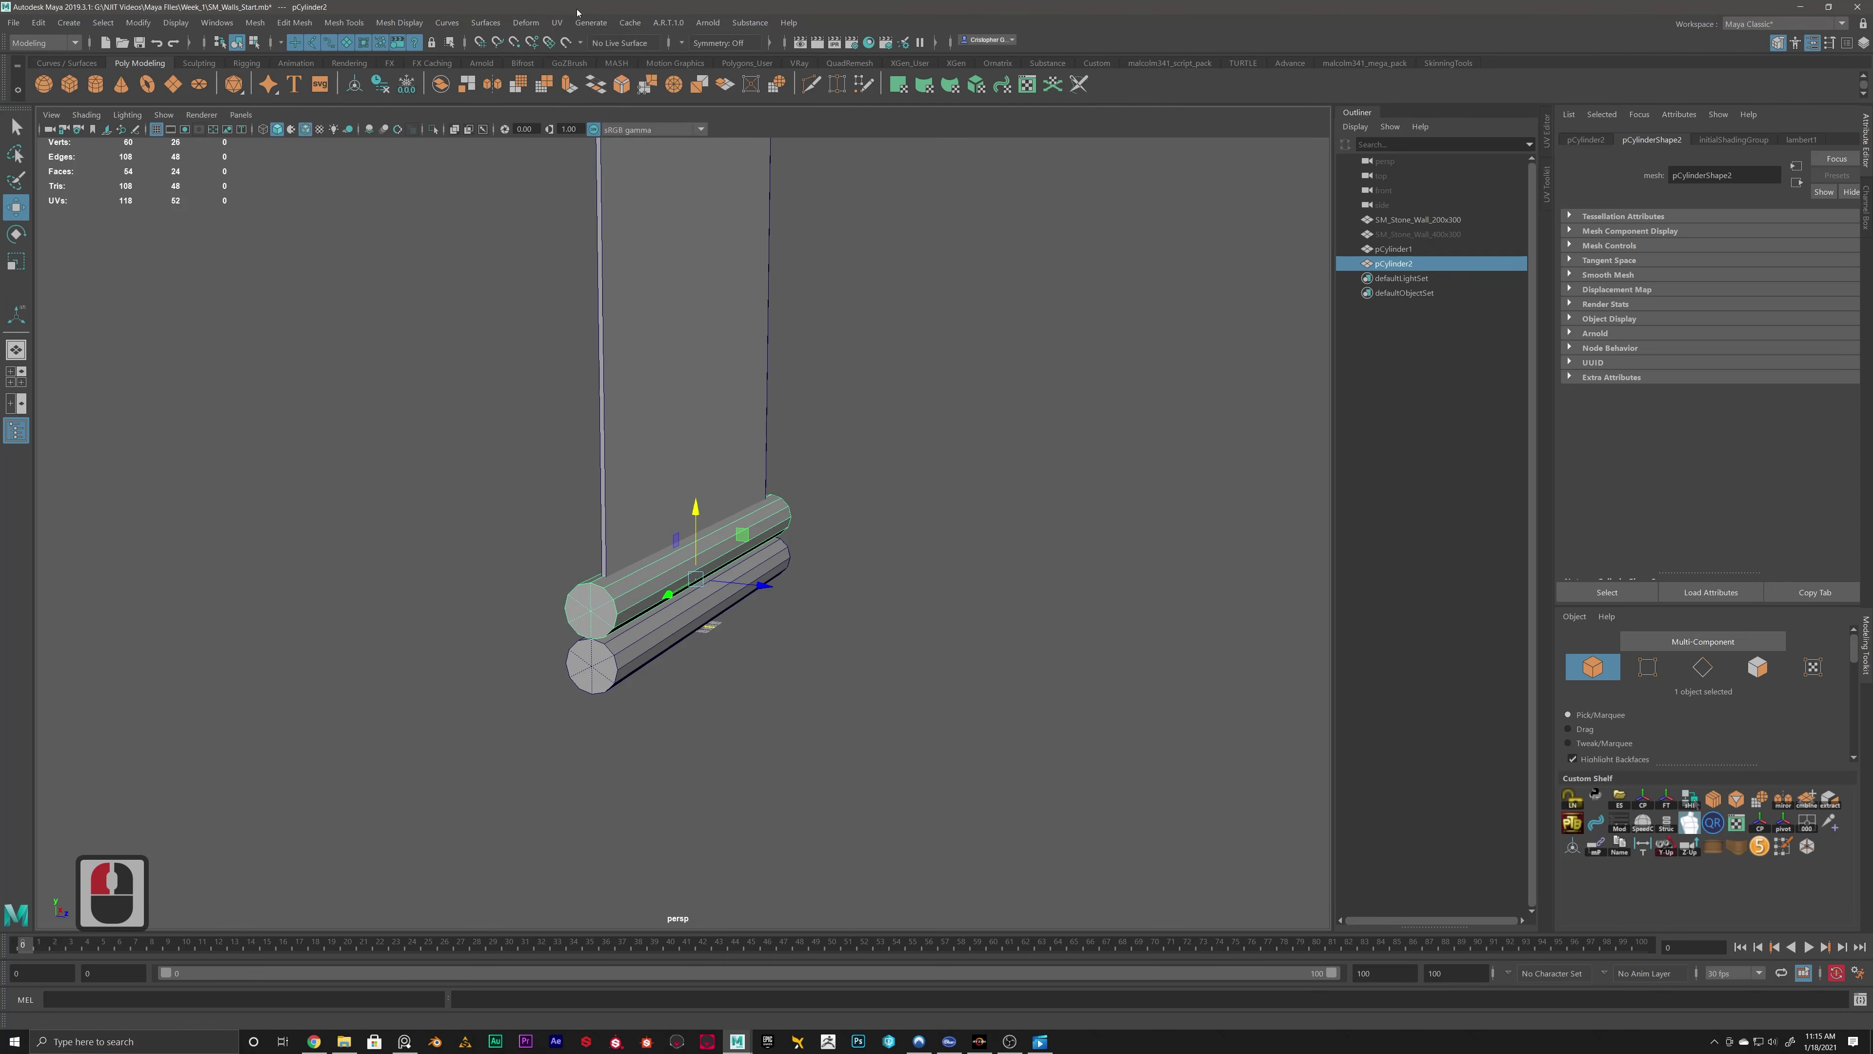
# Duplicate the upper cylinder twice more, stacking a third log on the pile.
pyautogui.keyDown('alt'); pyautogui.moveTo(765, 522); pyautogui.dragTo(711, 500); pyautogui.keyUp('alt')
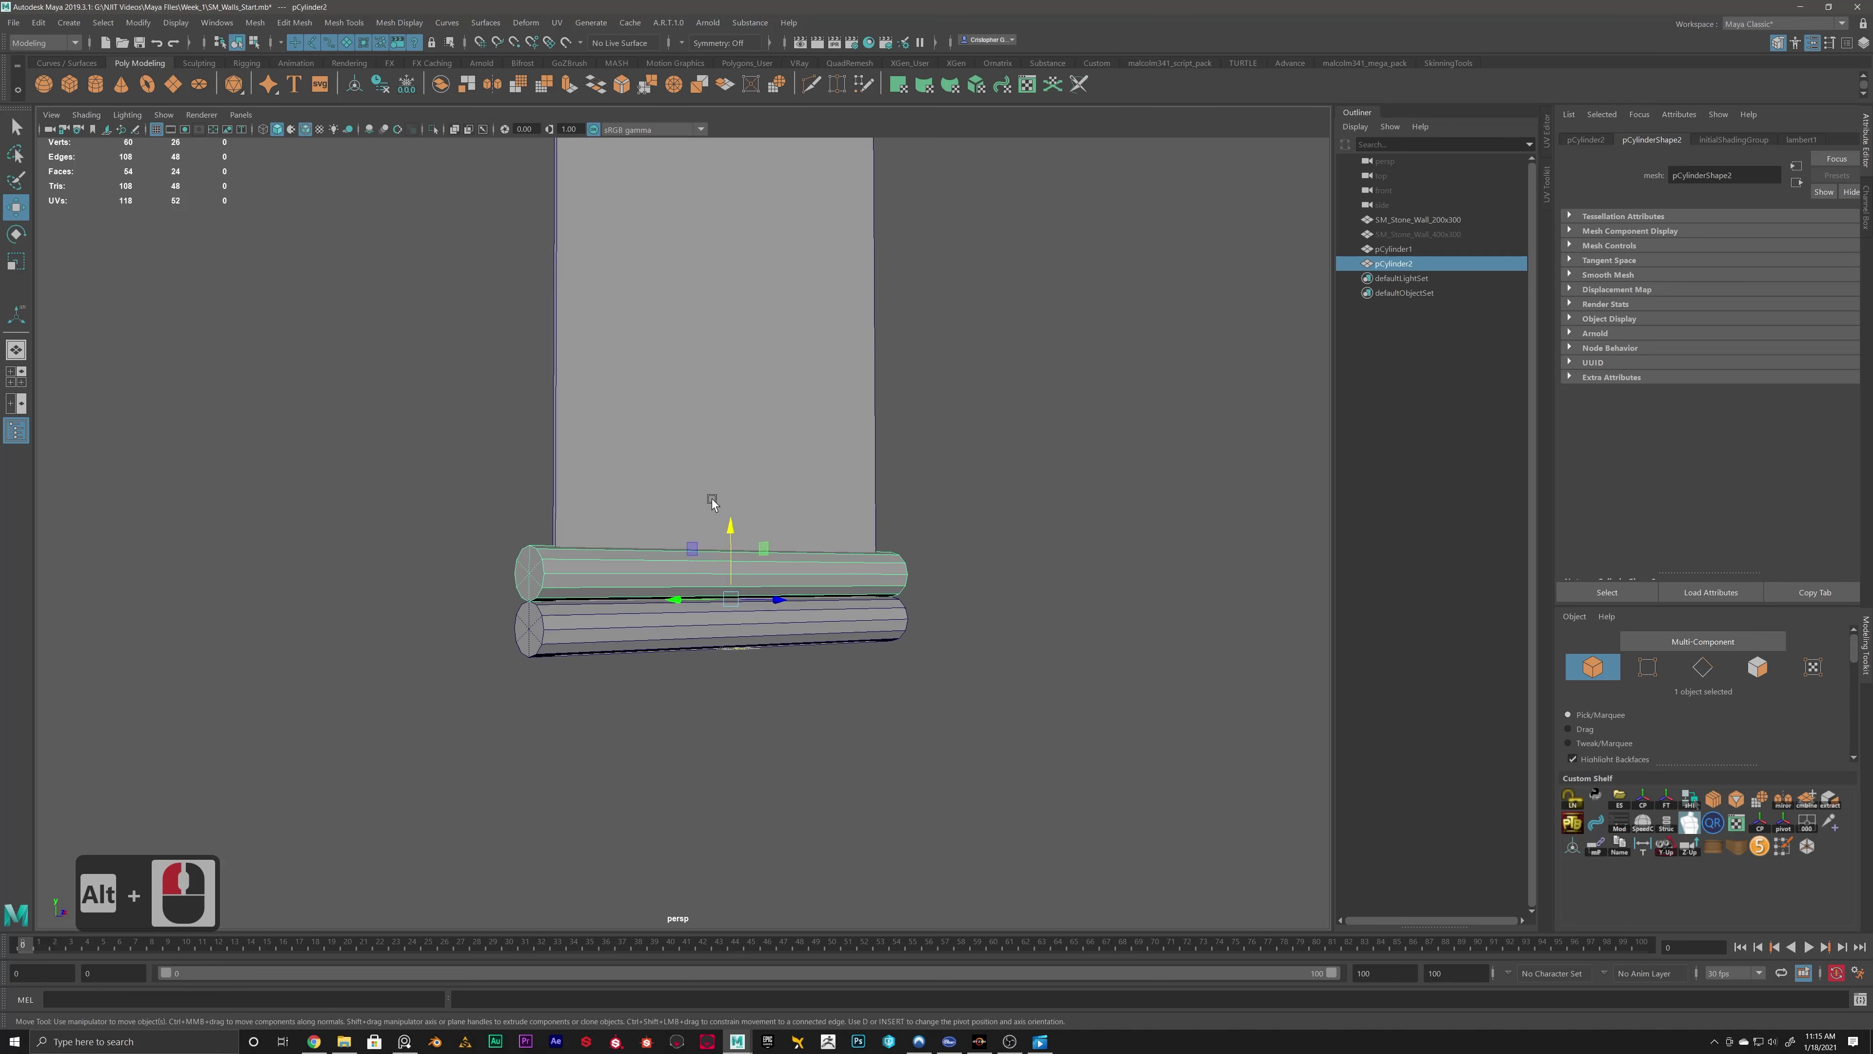
pyautogui.keyDown('alt'); pyautogui.scroll(5, 715, 520); pyautogui.keyUp('alt')
pyautogui.keyDown('alt'); pyautogui.moveTo(771, 544); pyautogui.dragTo(891, 548, button='middle'); pyautogui.keyUp('alt')
pyautogui.hotkey('ctrl', 'd')
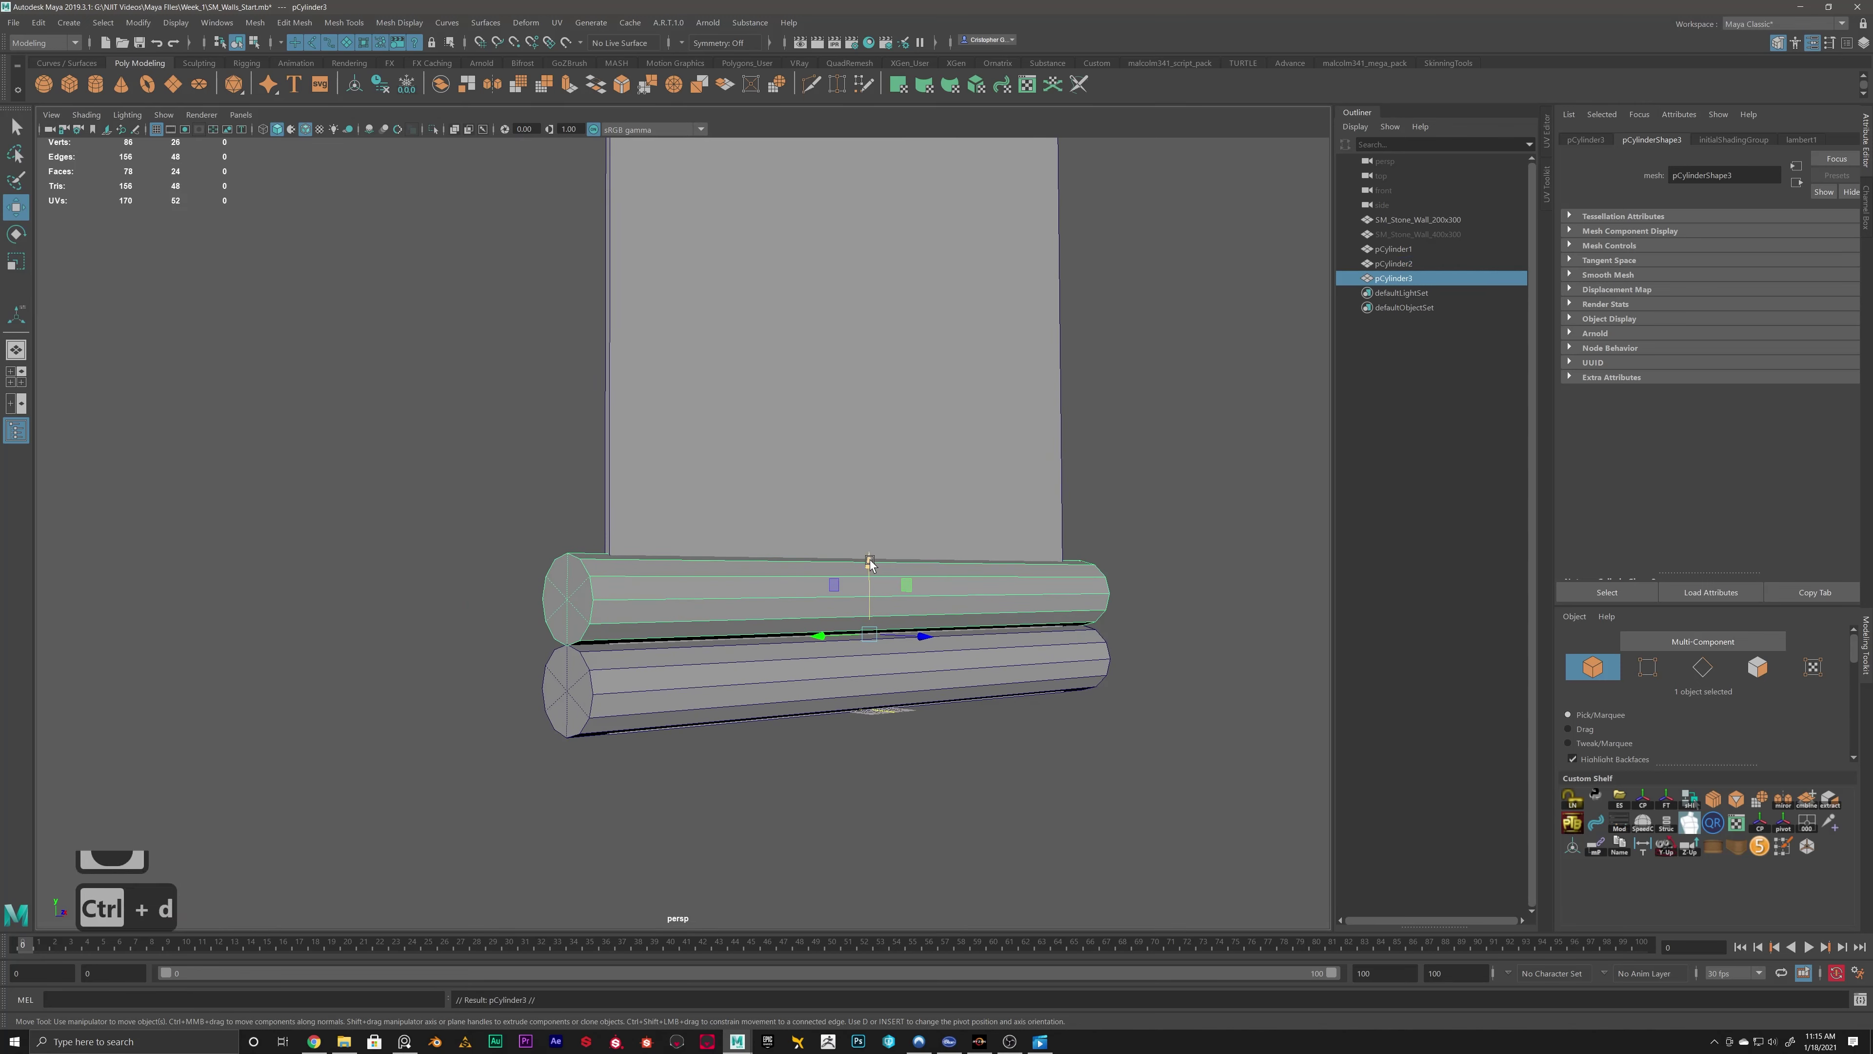
pyautogui.moveTo(870, 558); pyautogui.dragTo(880, 338)
pyautogui.hotkey('ctrl', 'd')
pyautogui.hotkey('ctrl', 'd')
# Select and delete the extra cylinders at the top of the stack.
pyautogui.click(883, 349)
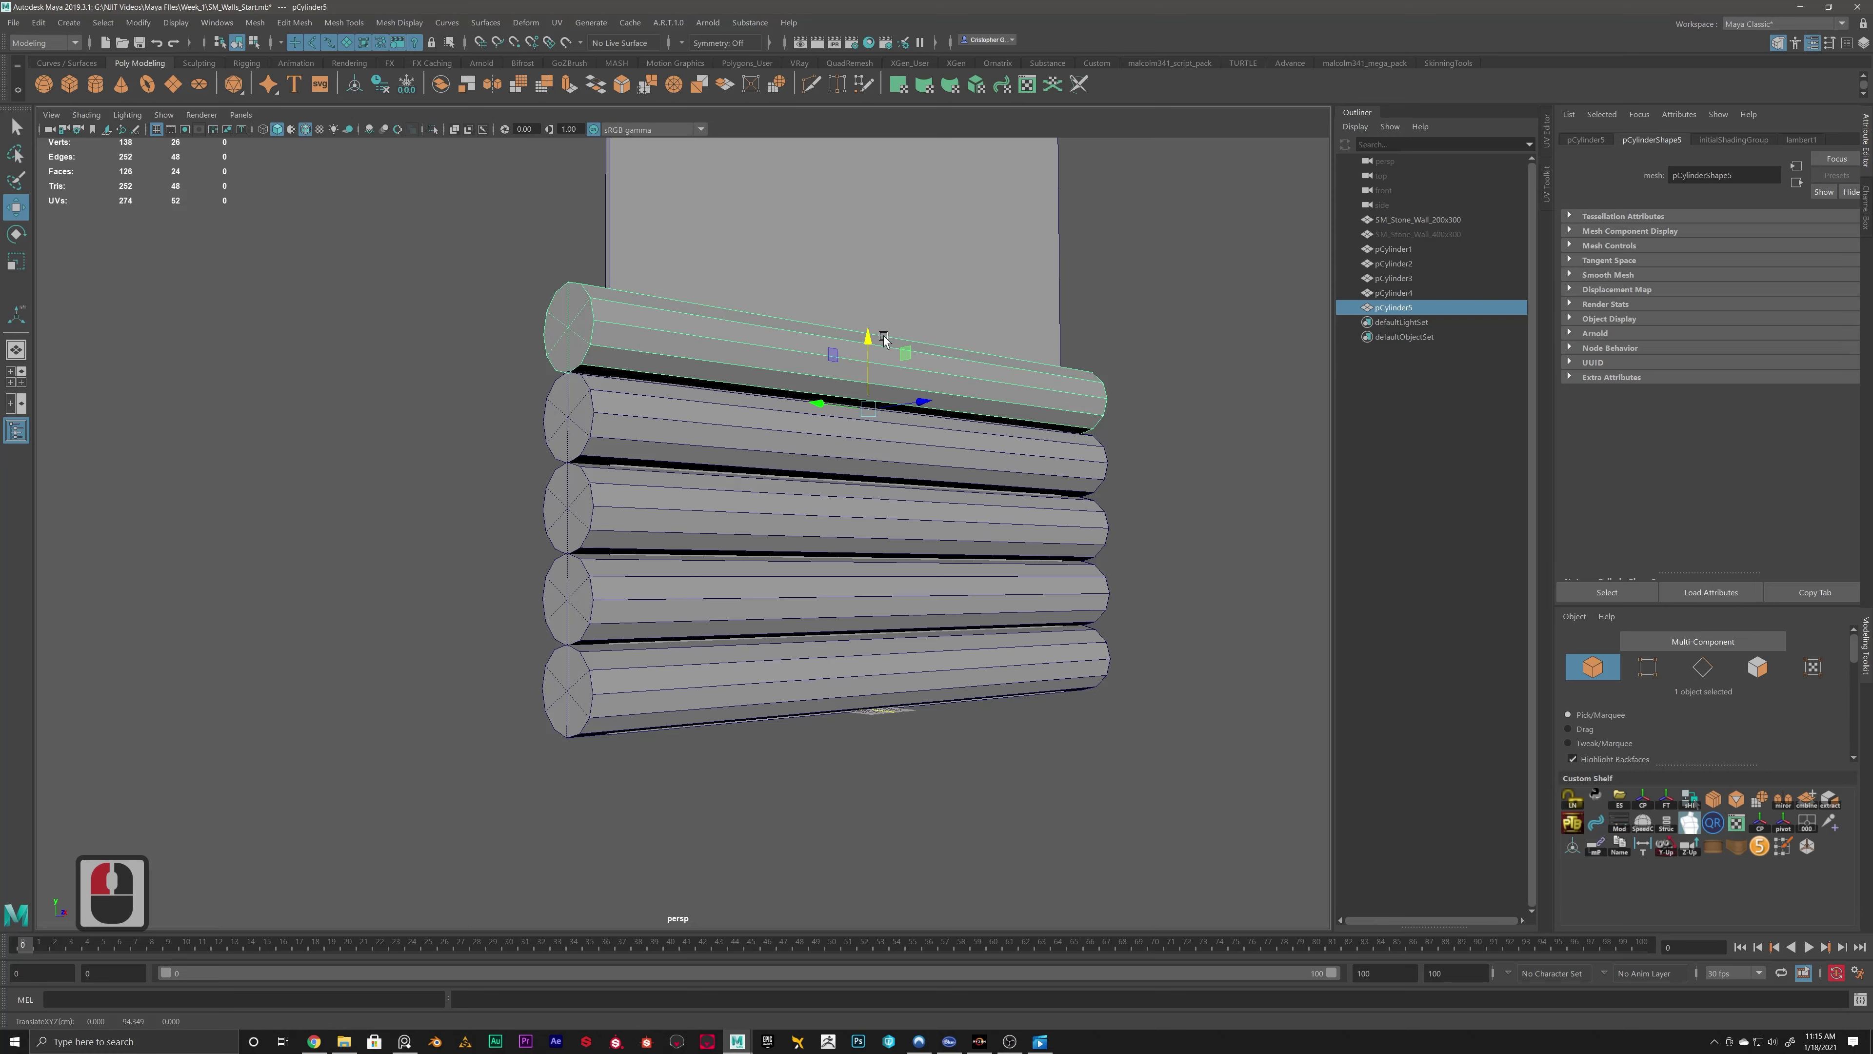
pyautogui.press('Delete')
pyautogui.click(750, 417)
pyautogui.press('Delete')
pyautogui.click(691, 525)
# Delete the remaining stacked copies and select the original cylinder.
pyautogui.press('Delete')
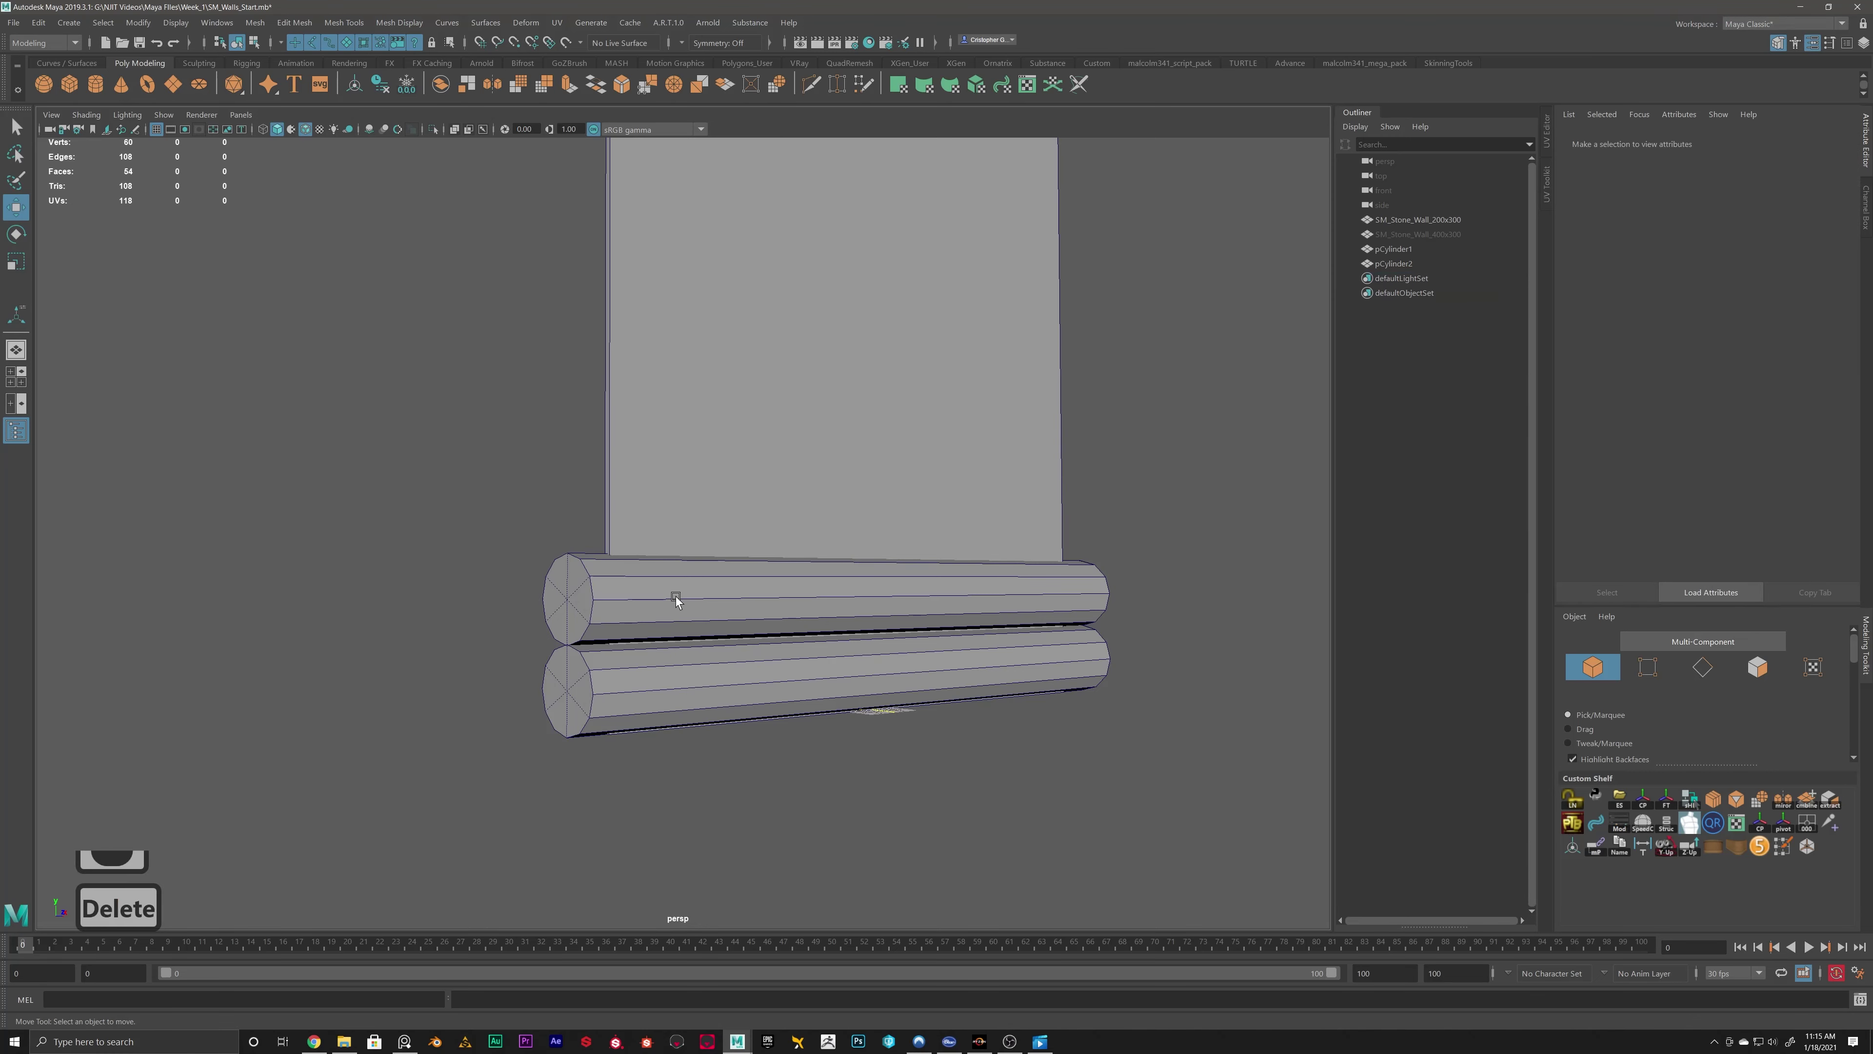
pyautogui.click(672, 597)
pyautogui.press('Delete')
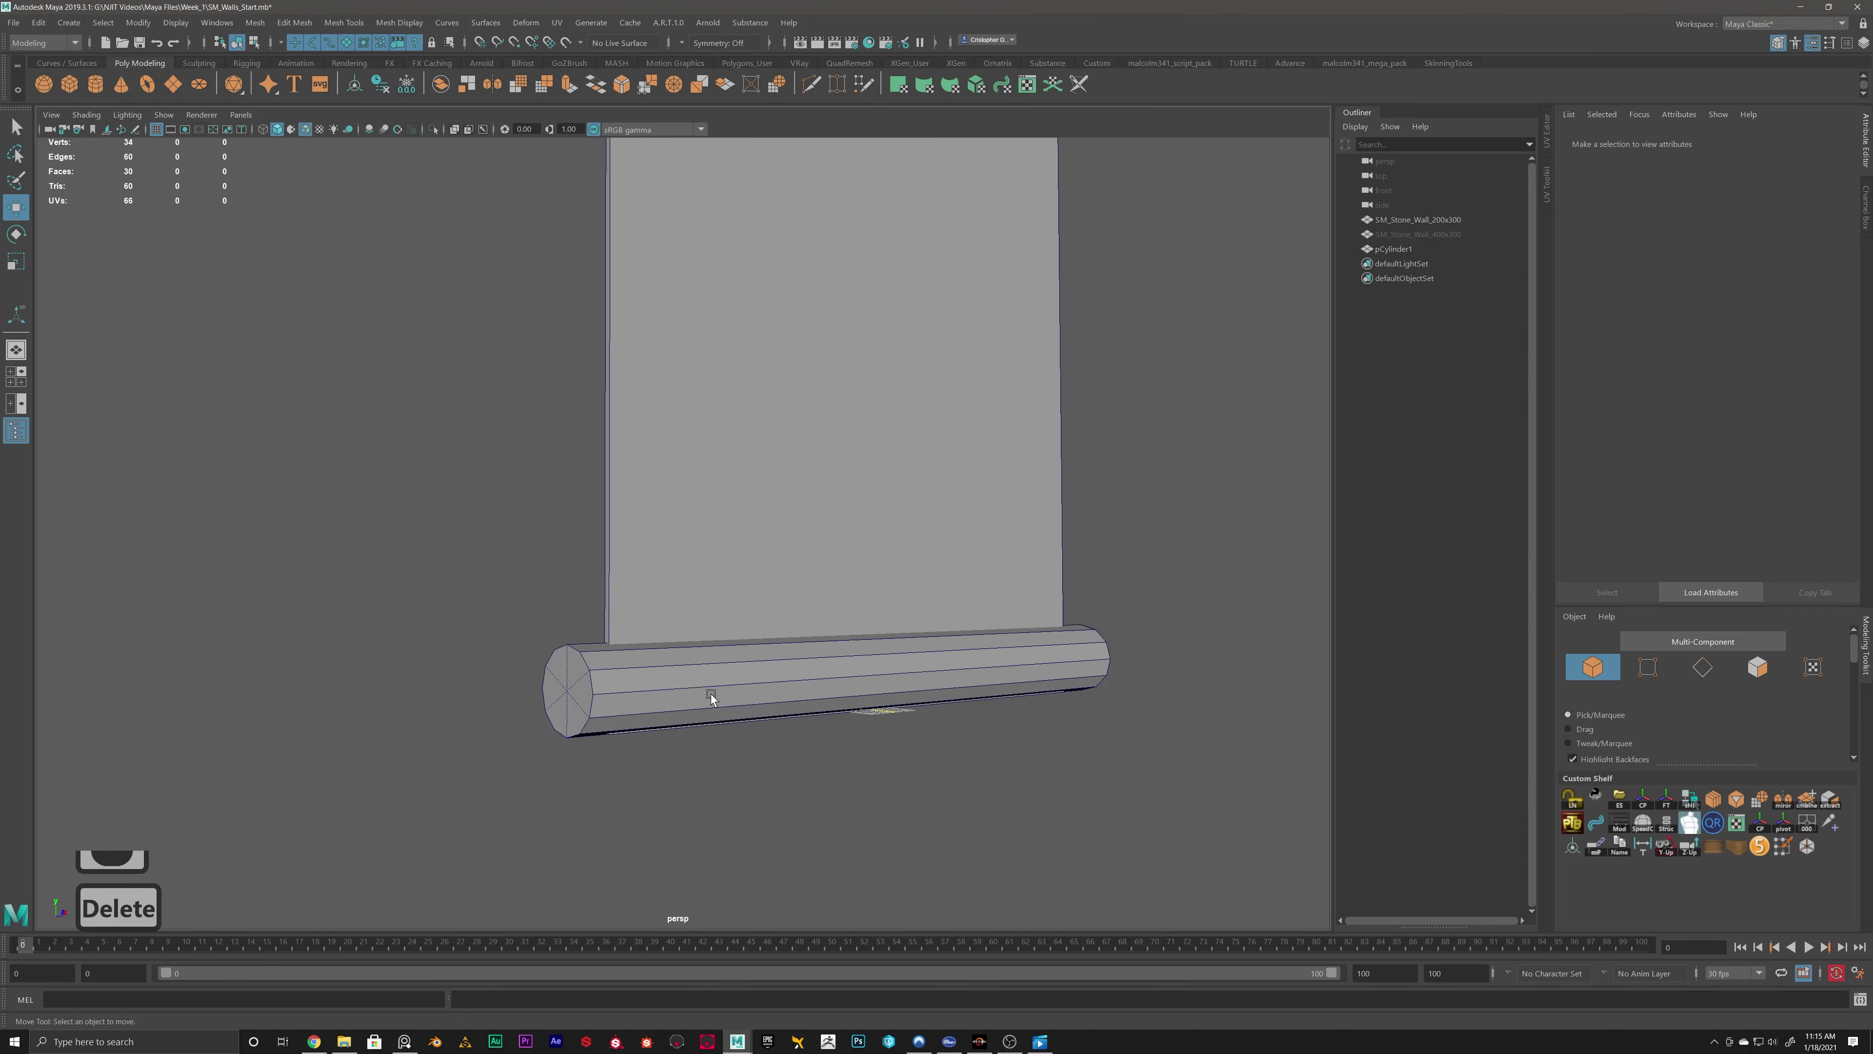
pyautogui.click(717, 672)
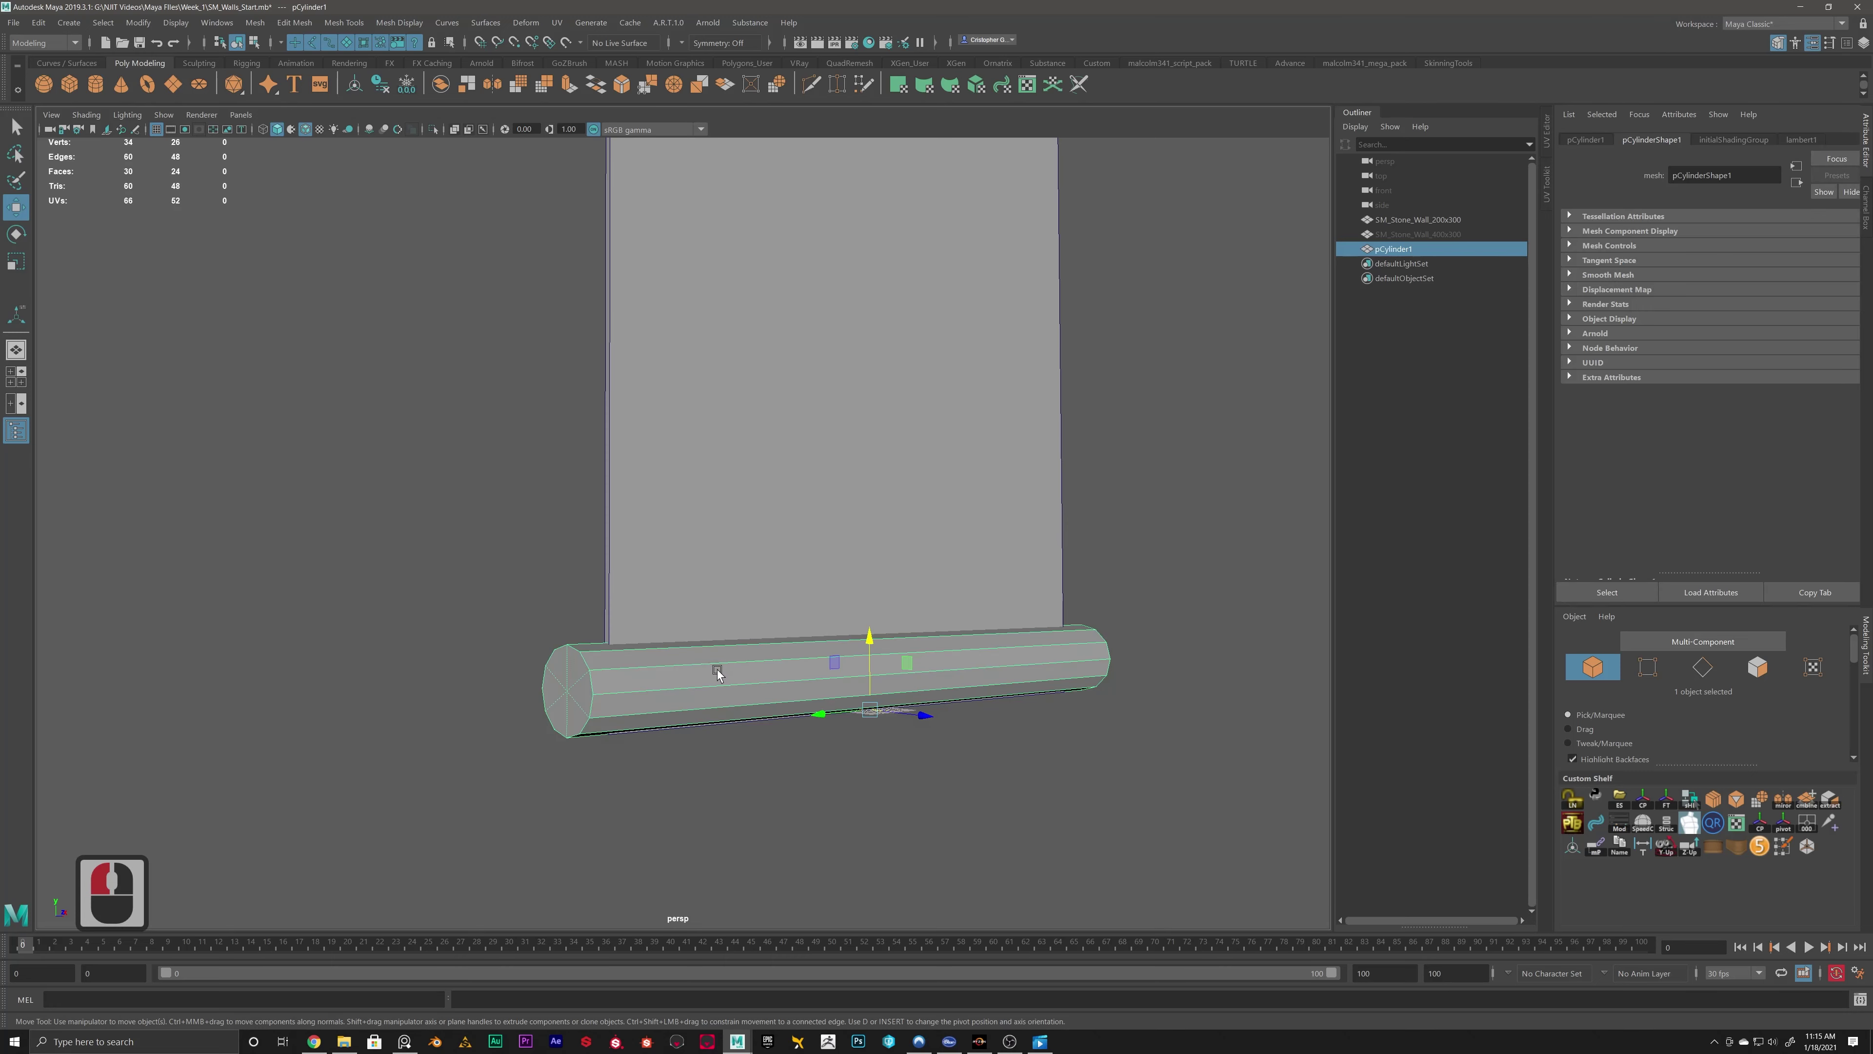
# Look through the File and Edit menus, then duplicate pCylinder1 in place.
pyautogui.click(14, 23)
pyautogui.moveTo(39, 23)
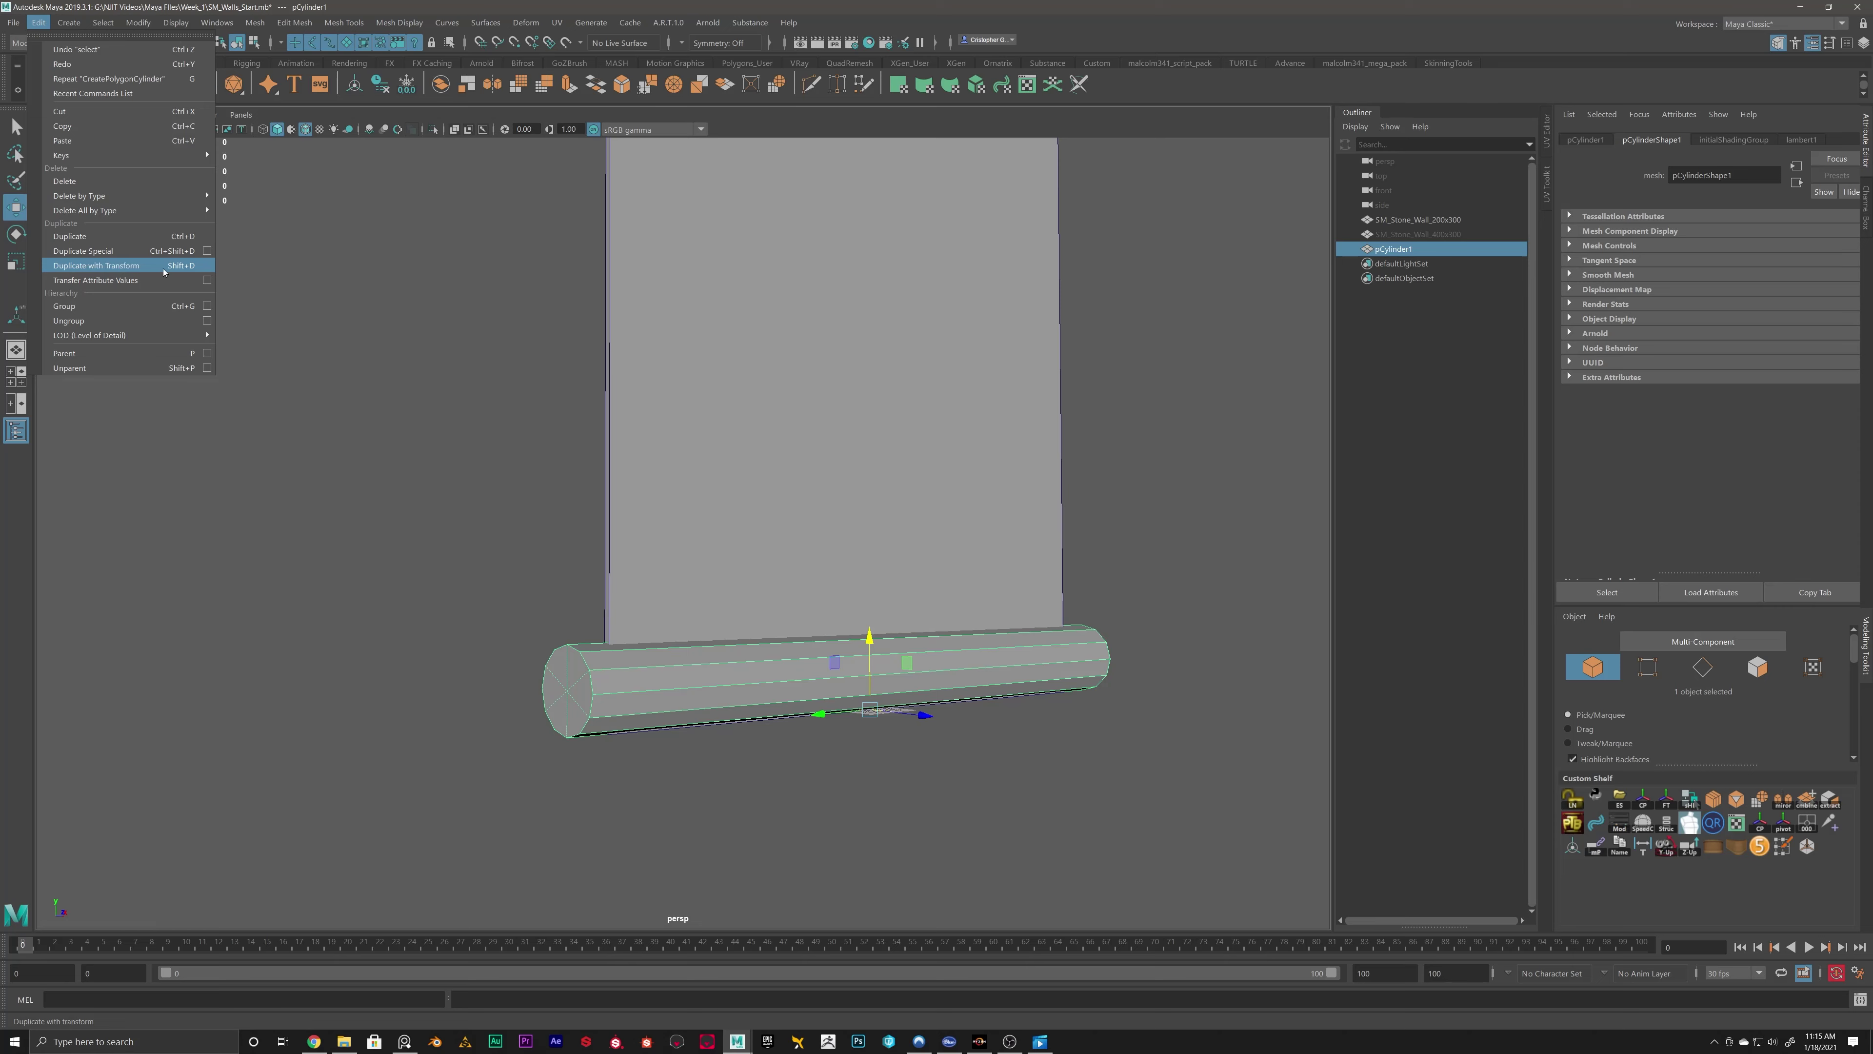
pyautogui.keyDown('alt'); pyautogui.moveTo(726, 627); pyautogui.dragTo(745, 654); pyautogui.keyUp('alt')
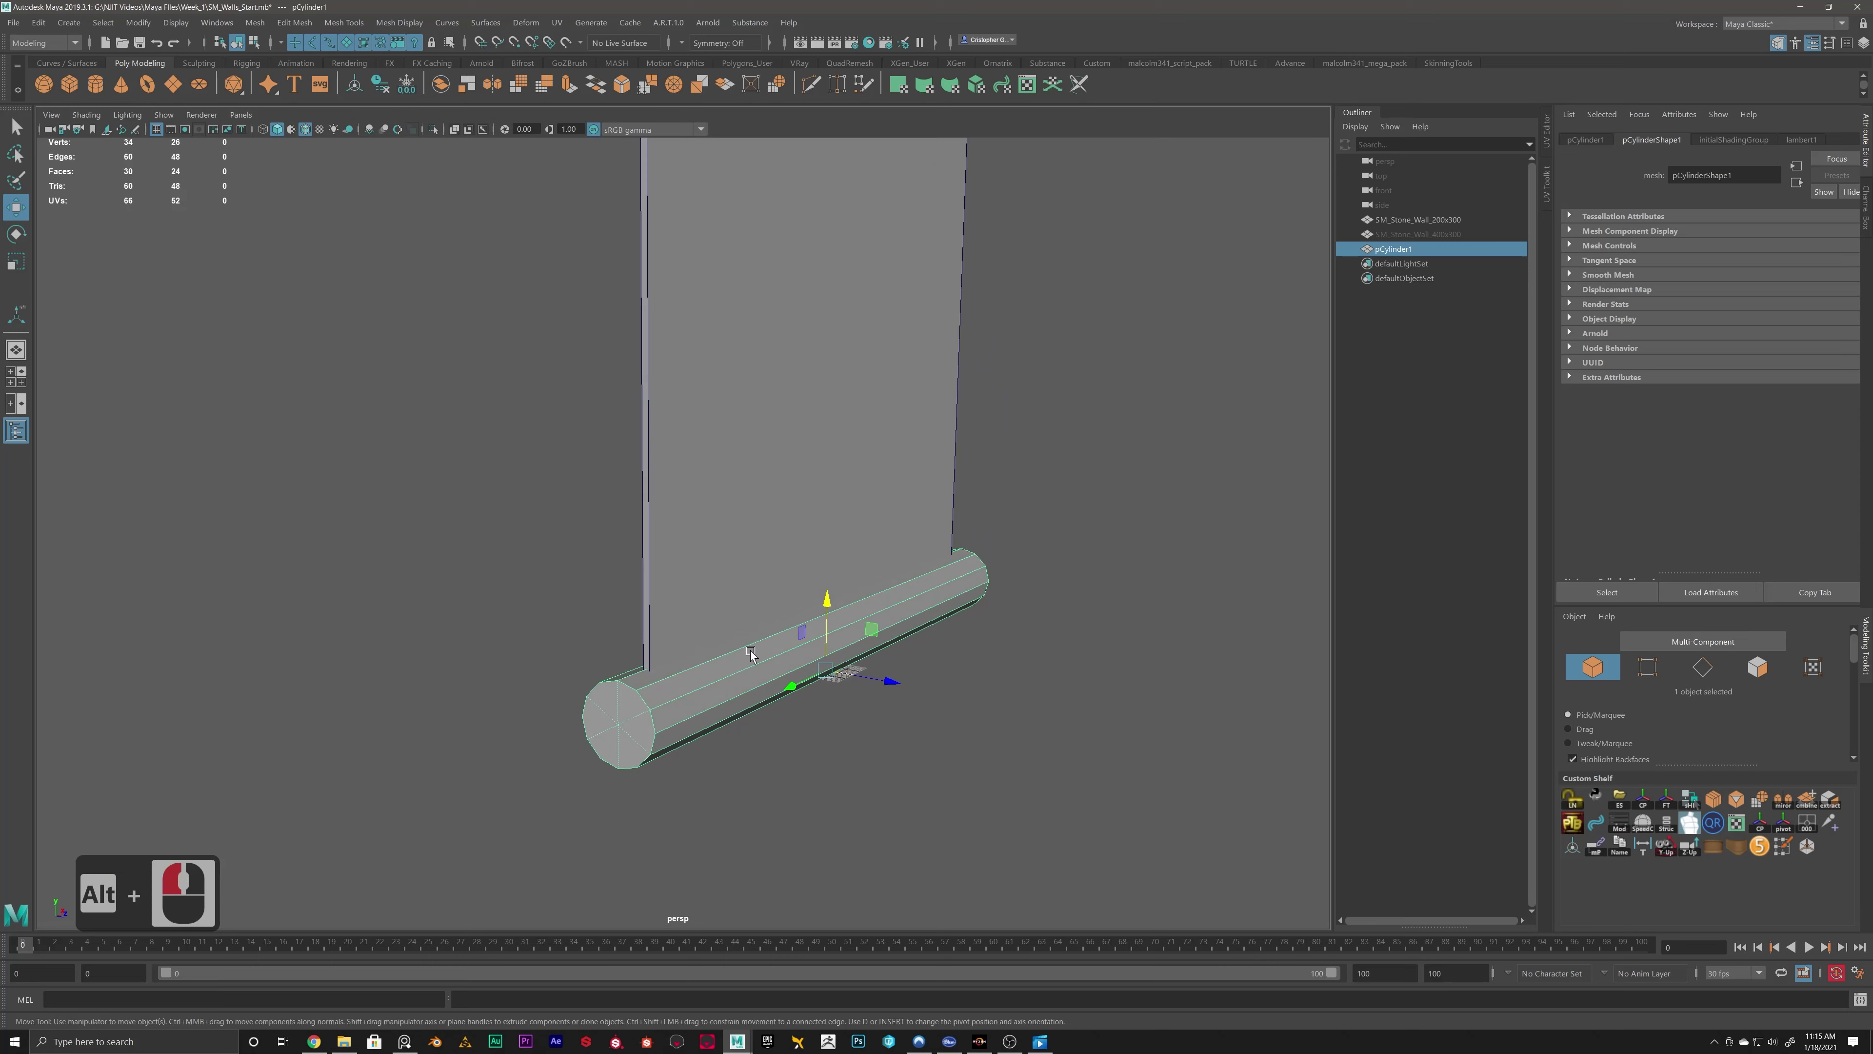
pyautogui.hotkey('ctrl', 'd')
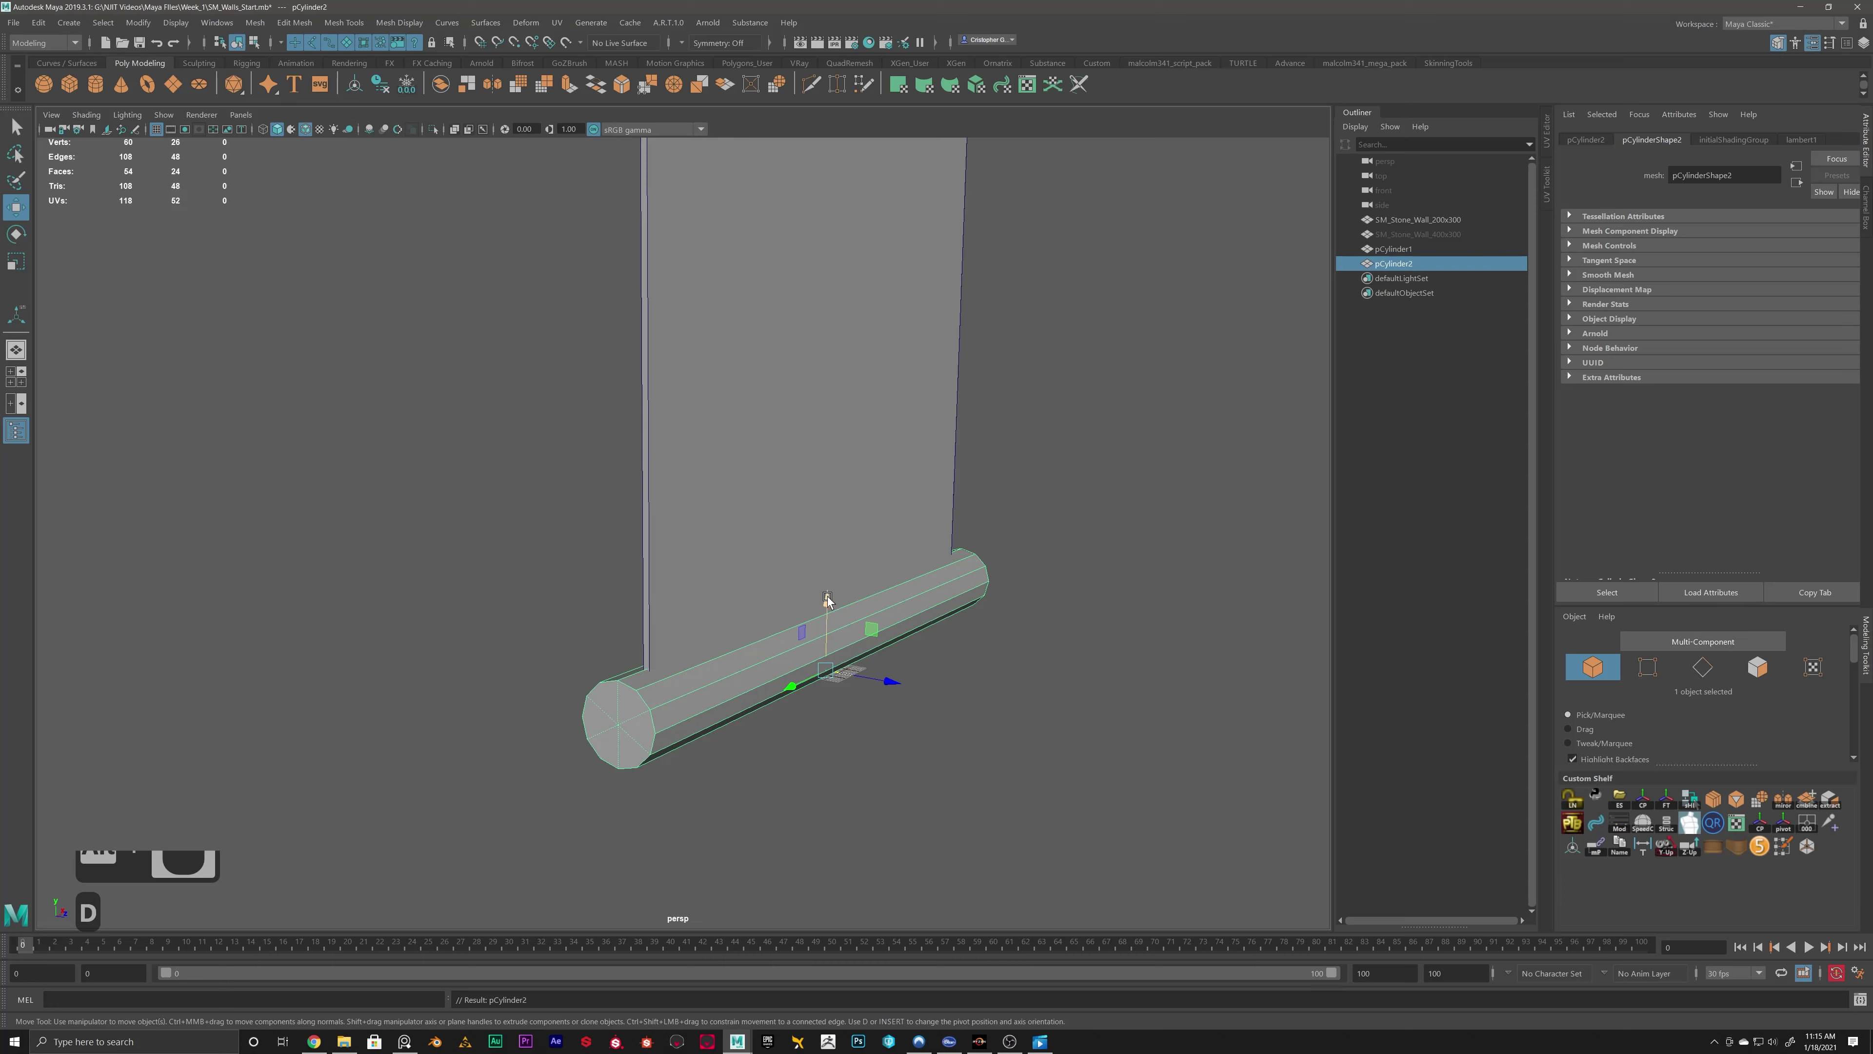
# Lift the duplicate onto the original log and duplicate it again with Shift+D.
pyautogui.moveTo(827, 599); pyautogui.dragTo(828, 597)
pyautogui.moveTo(826, 562); pyautogui.dragTo(764, 575)
pyautogui.keyDown('alt'); pyautogui.moveTo(765, 576); pyautogui.dragTo(784, 667, button='middle'); pyautogui.keyUp('alt')
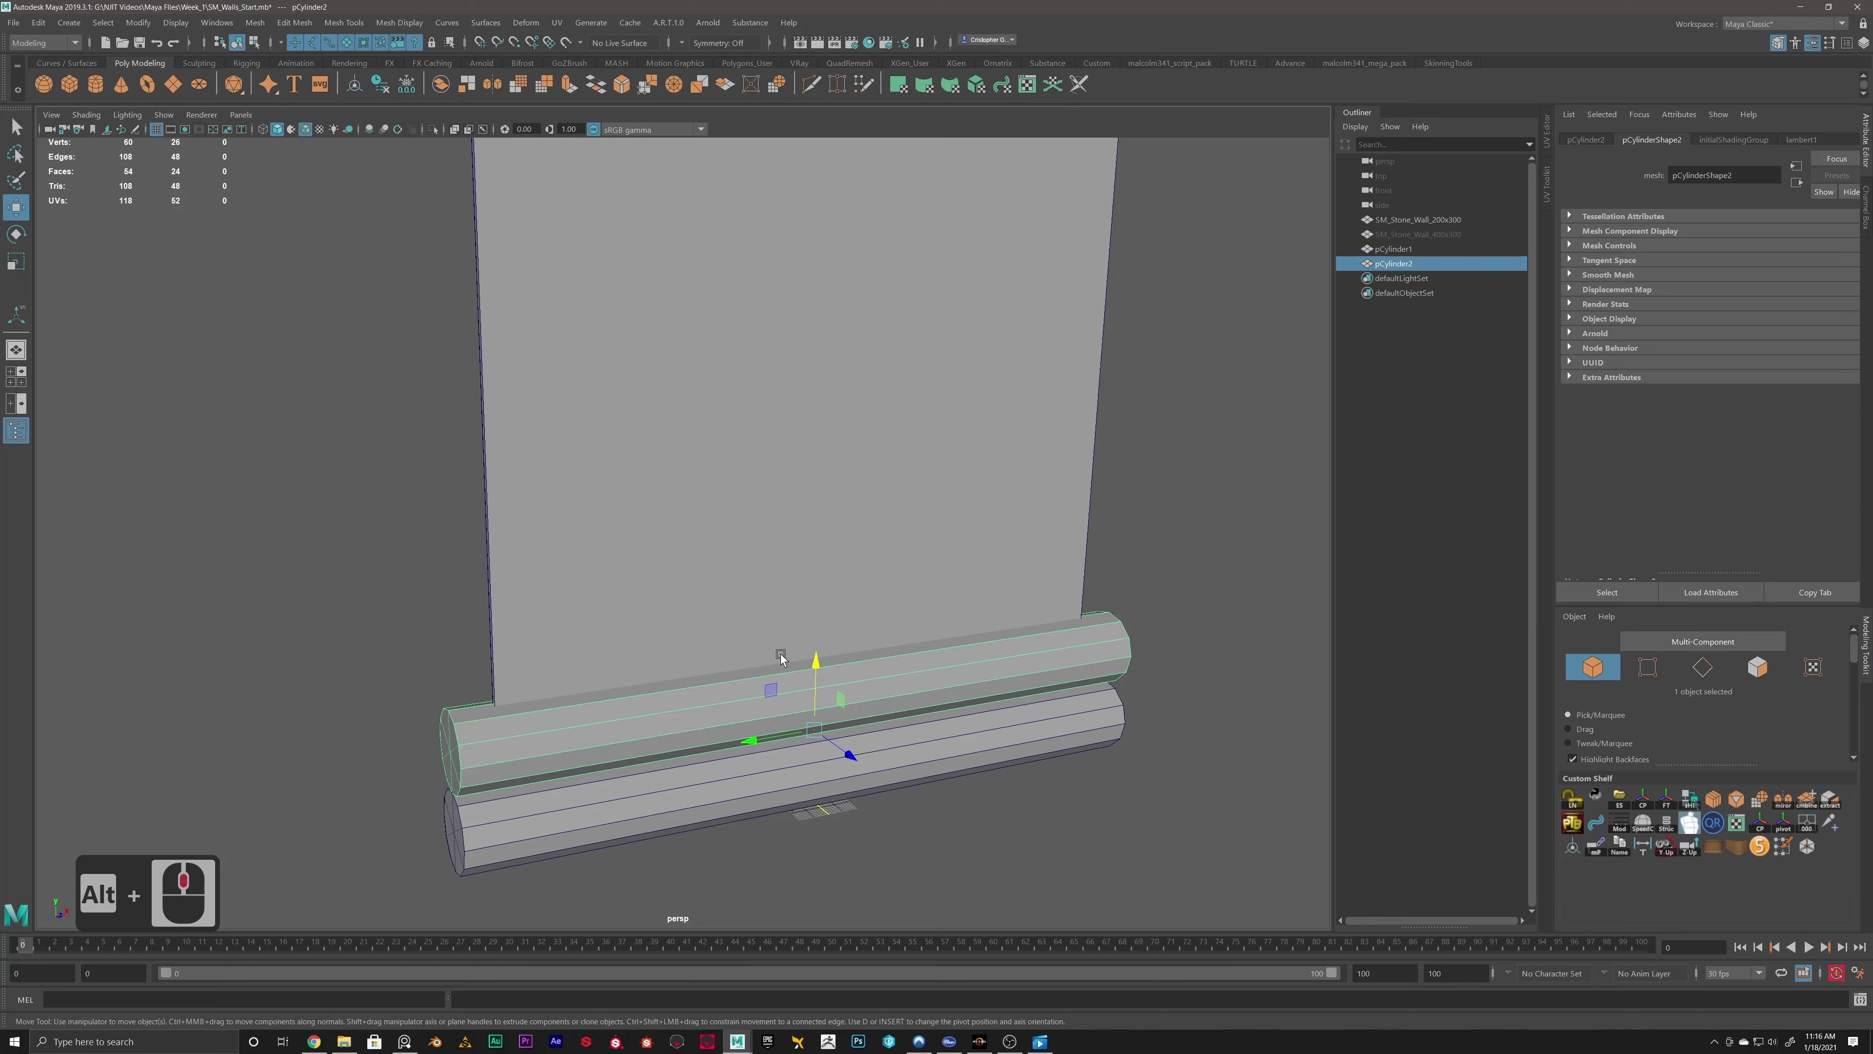
pyautogui.hotkey('shift', 'd')
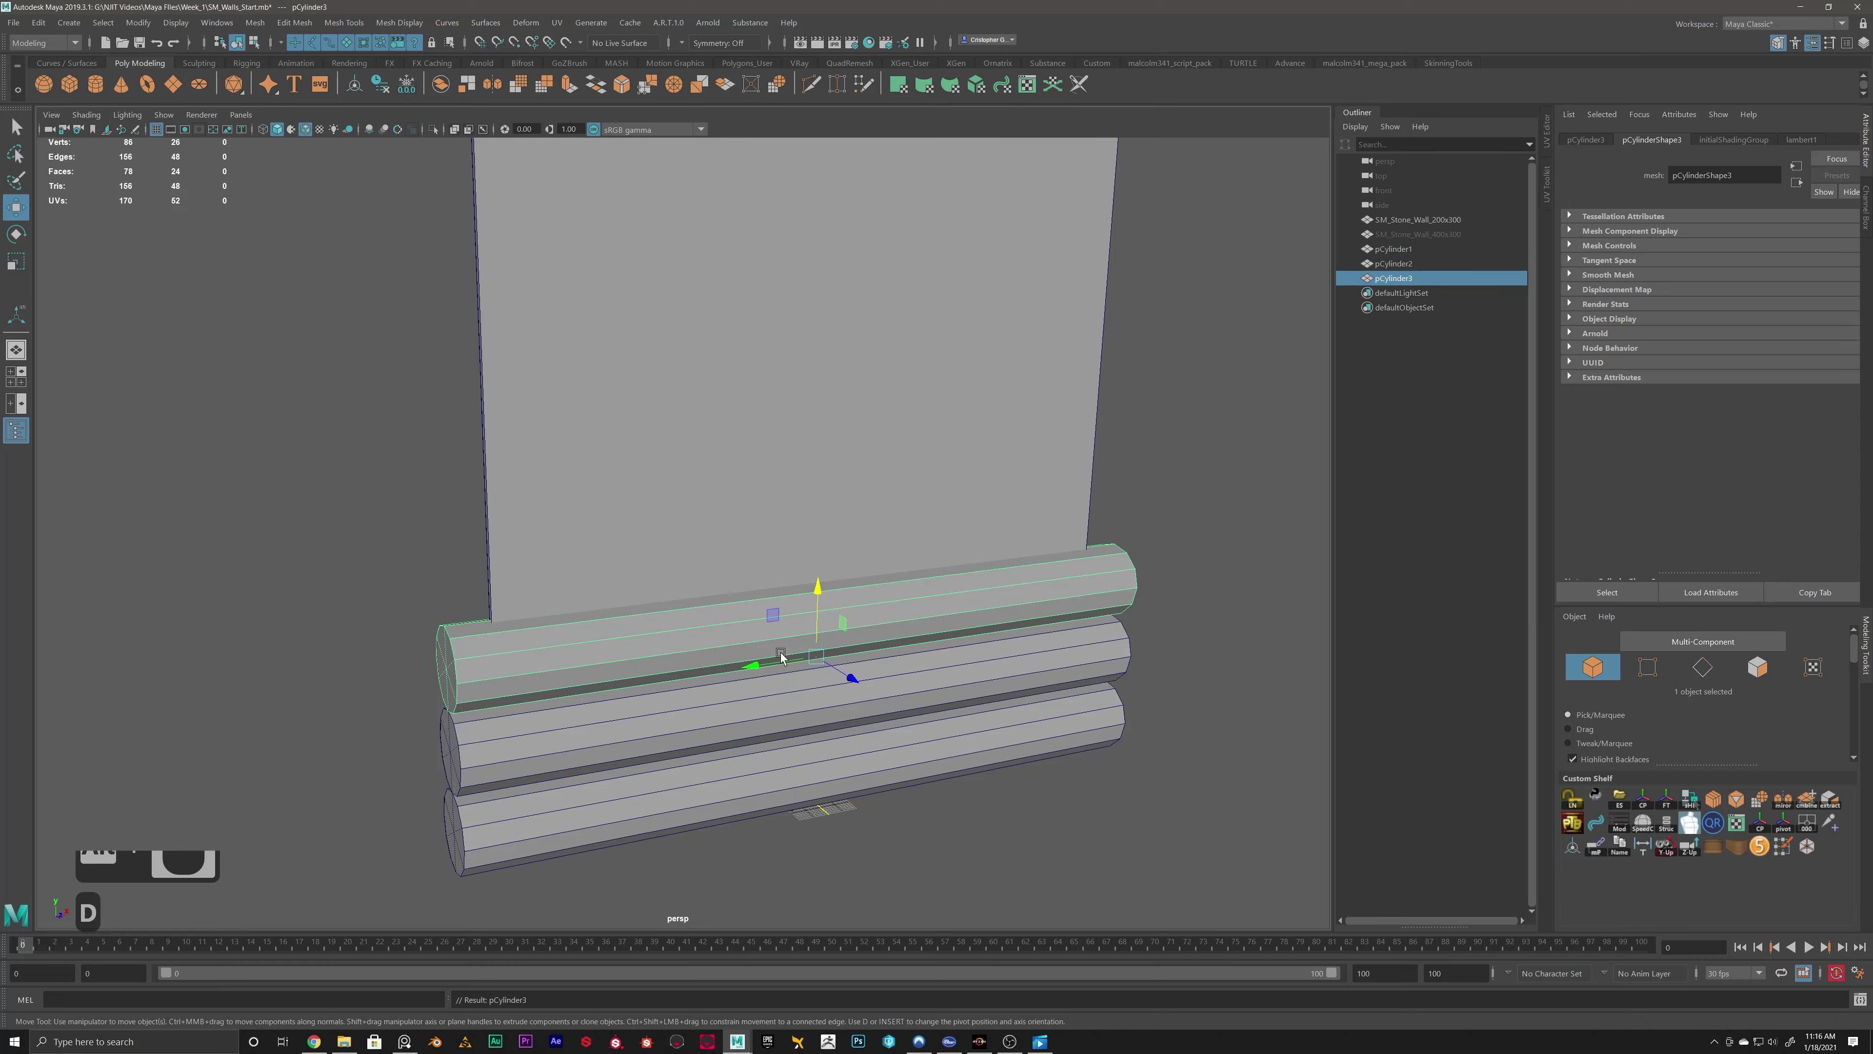
pyautogui.keyDown('alt'); pyautogui.moveTo(516, 649); pyautogui.dragTo(690, 640); pyautogui.keyUp('alt')
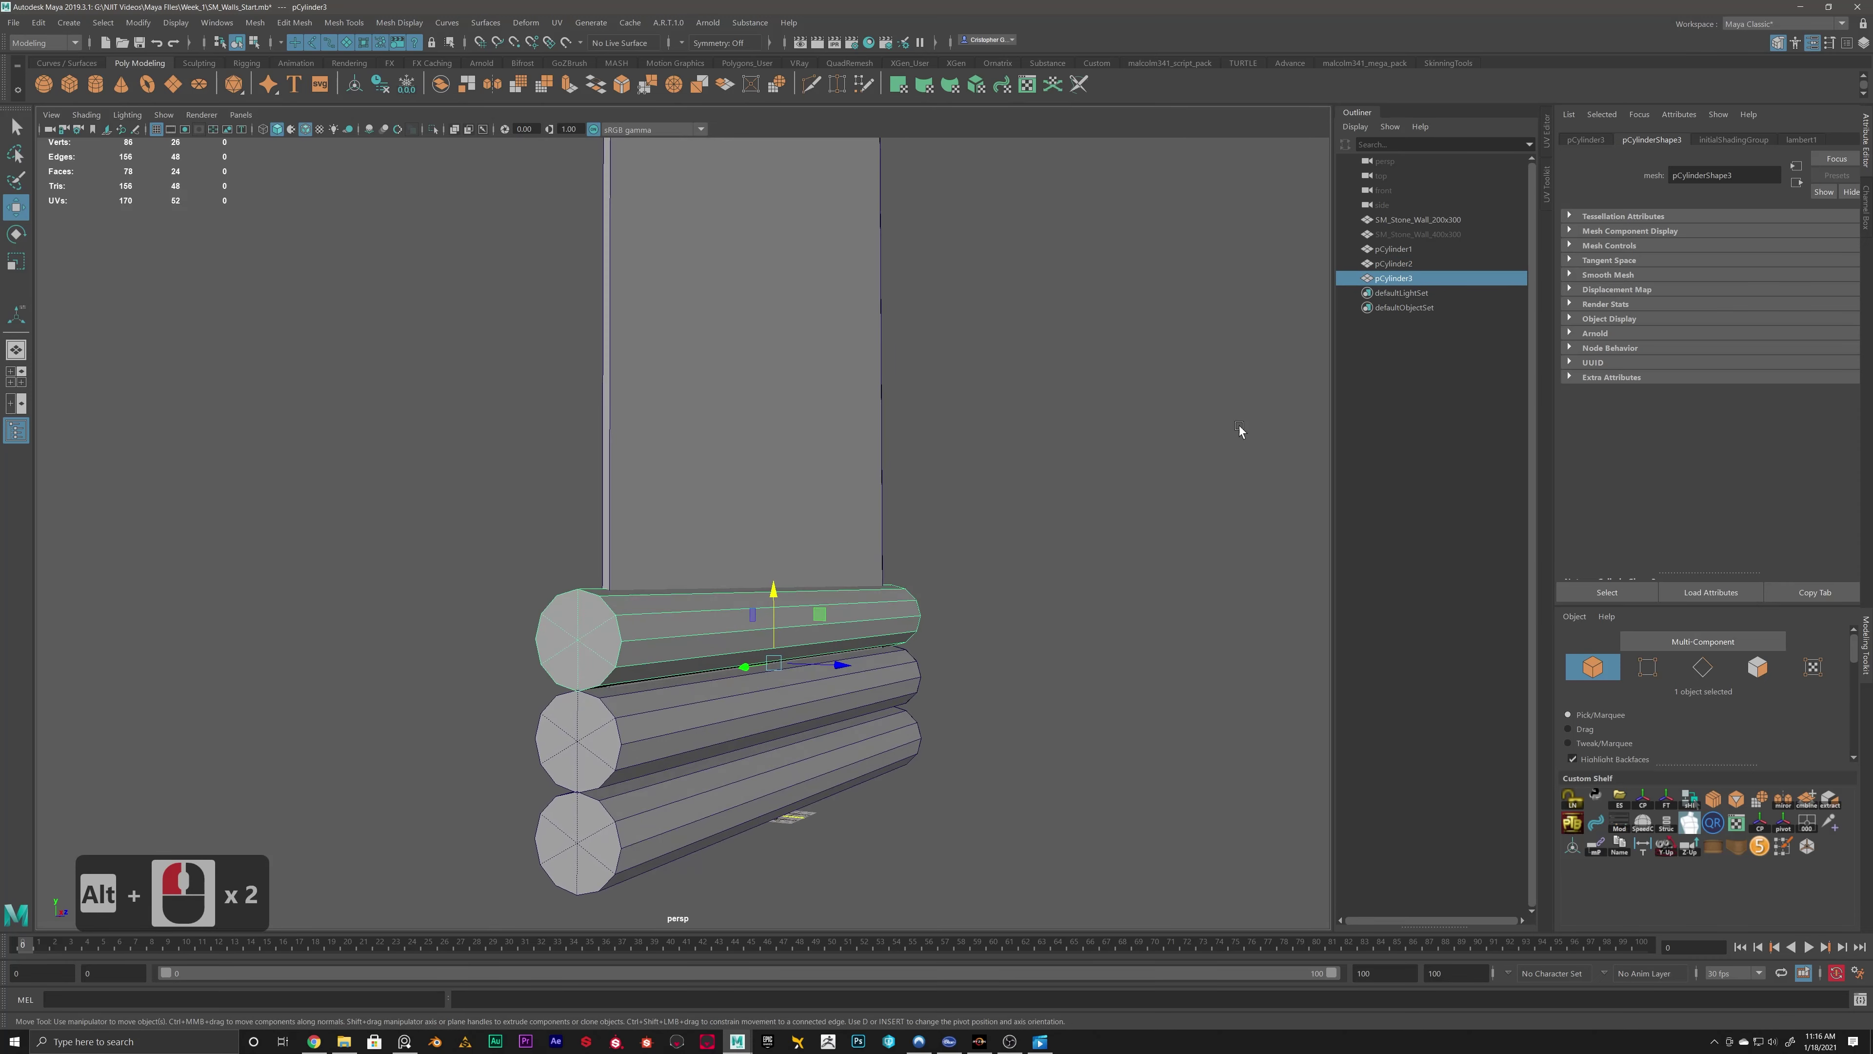
# Select the middle and top logs in turn to inspect their transform values.
pyautogui.click(683, 728)
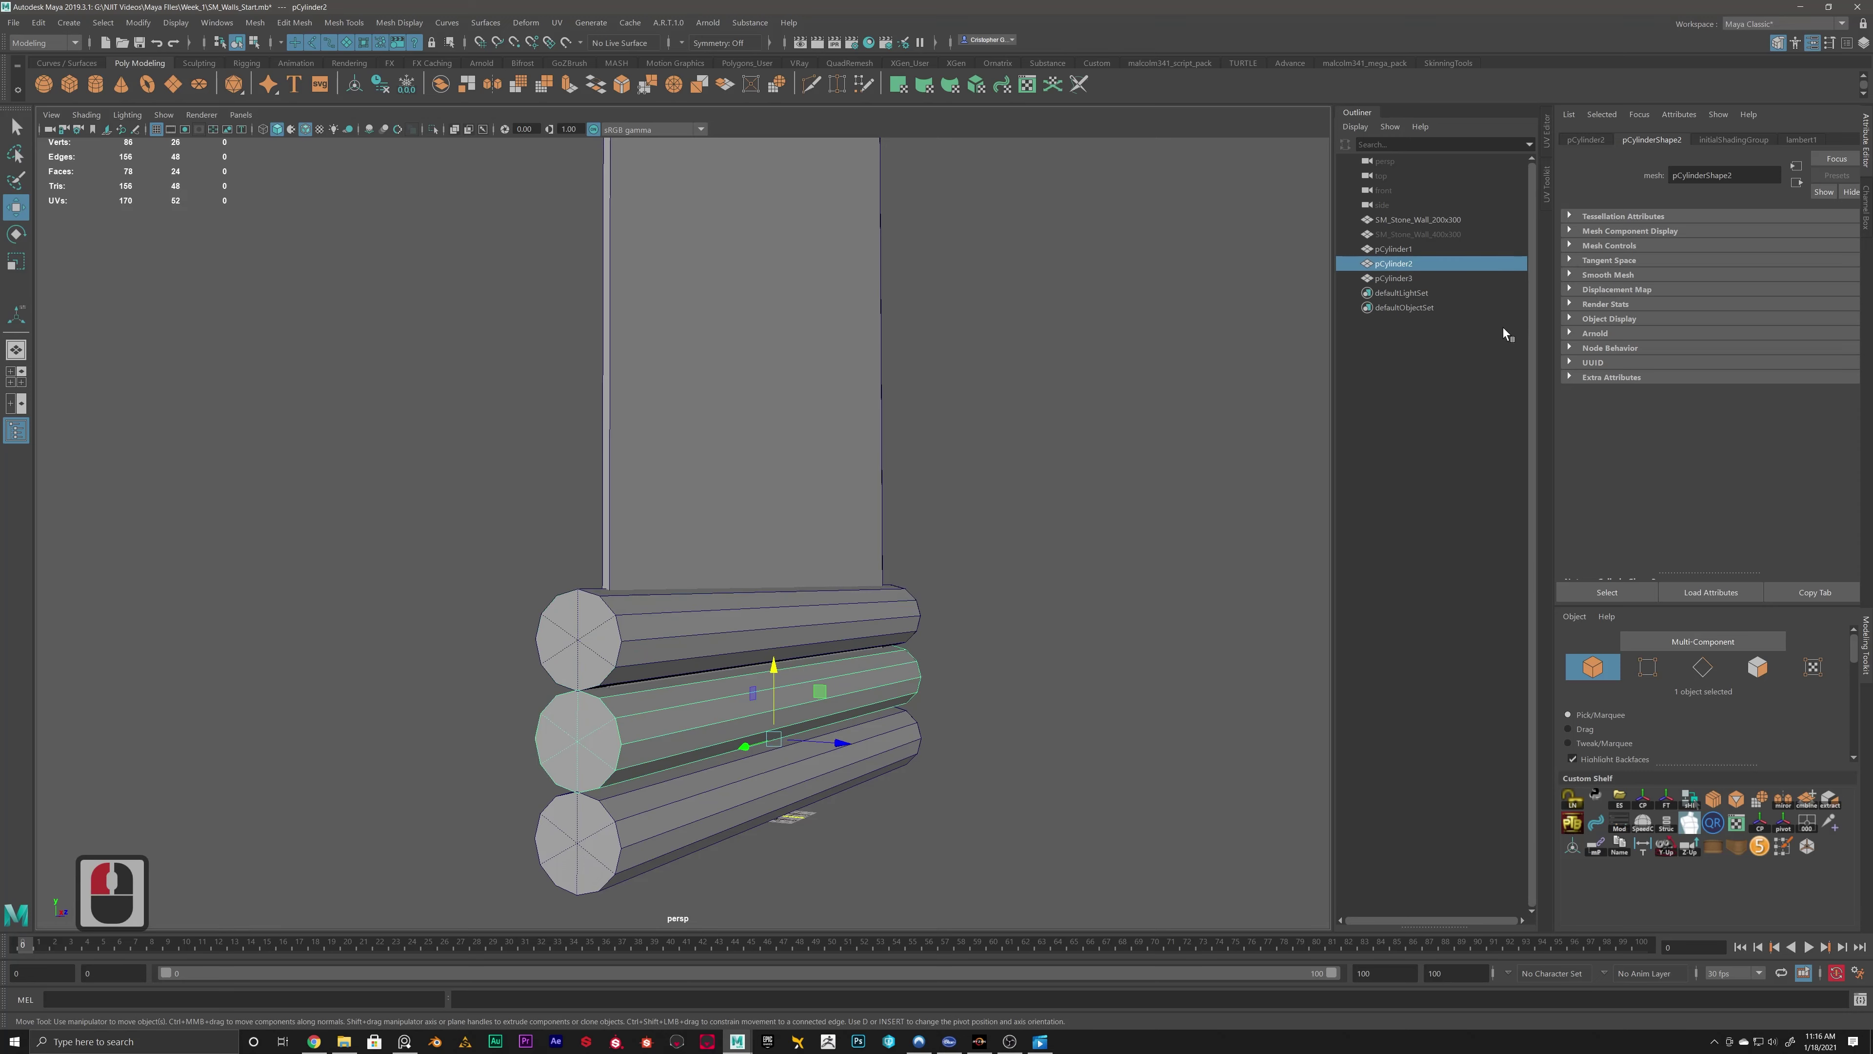
pyautogui.hotkey('ctrl', 'a')
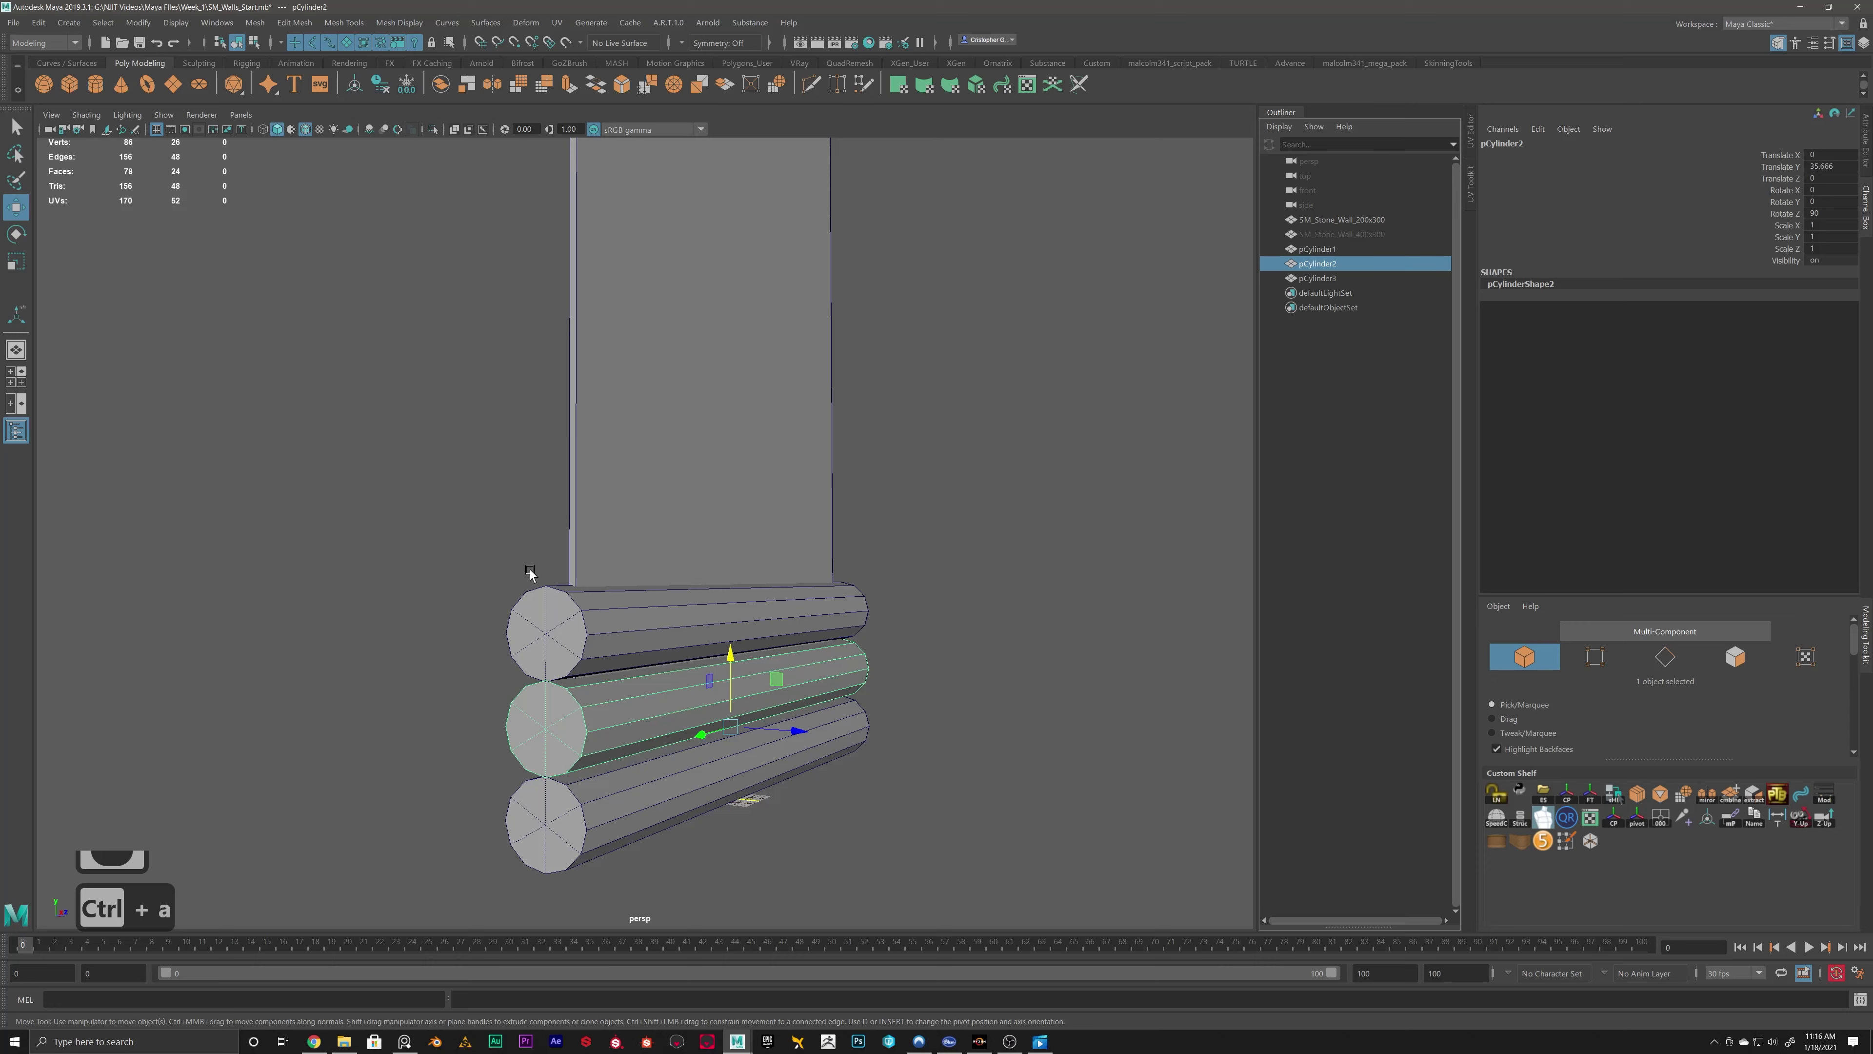
pyautogui.click(641, 622)
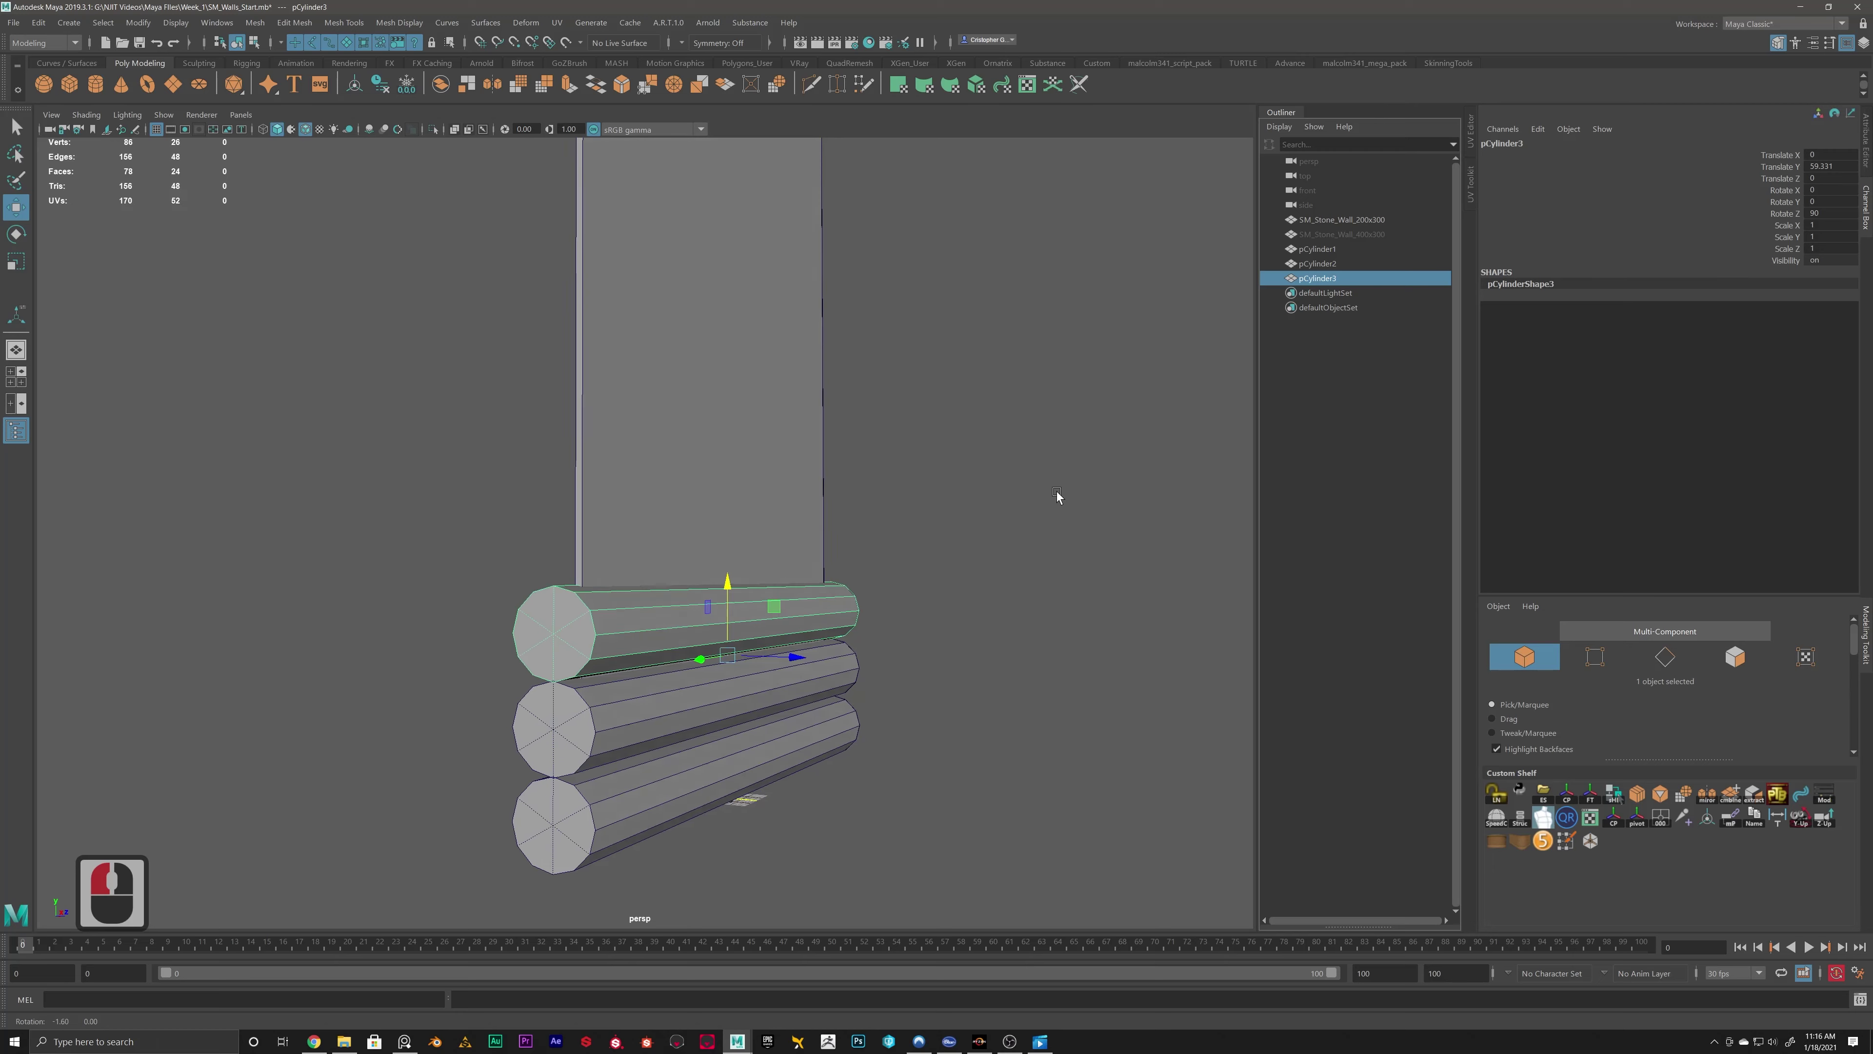
pyautogui.keyDown('alt'); pyautogui.moveTo(1058, 497); pyautogui.dragTo(808, 504); pyautogui.keyUp('alt')
pyautogui.click(1099, 460)
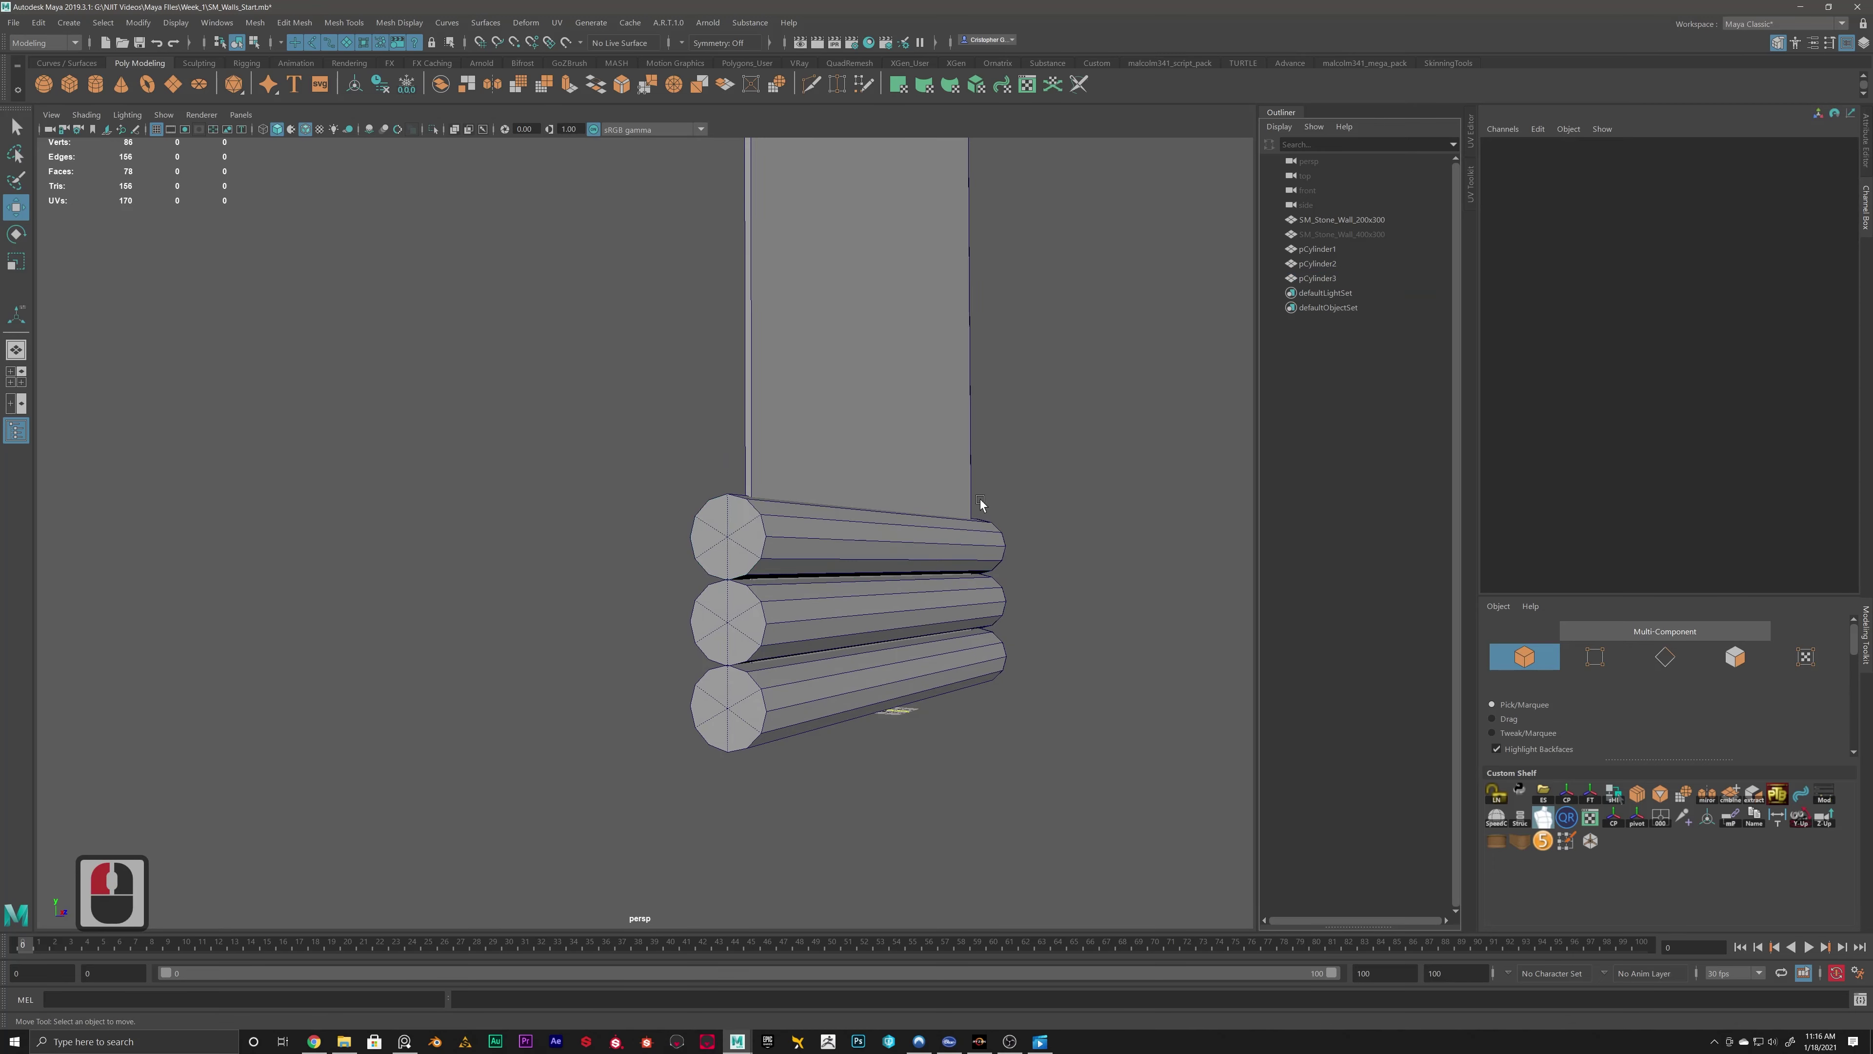
pyautogui.click(731, 557)
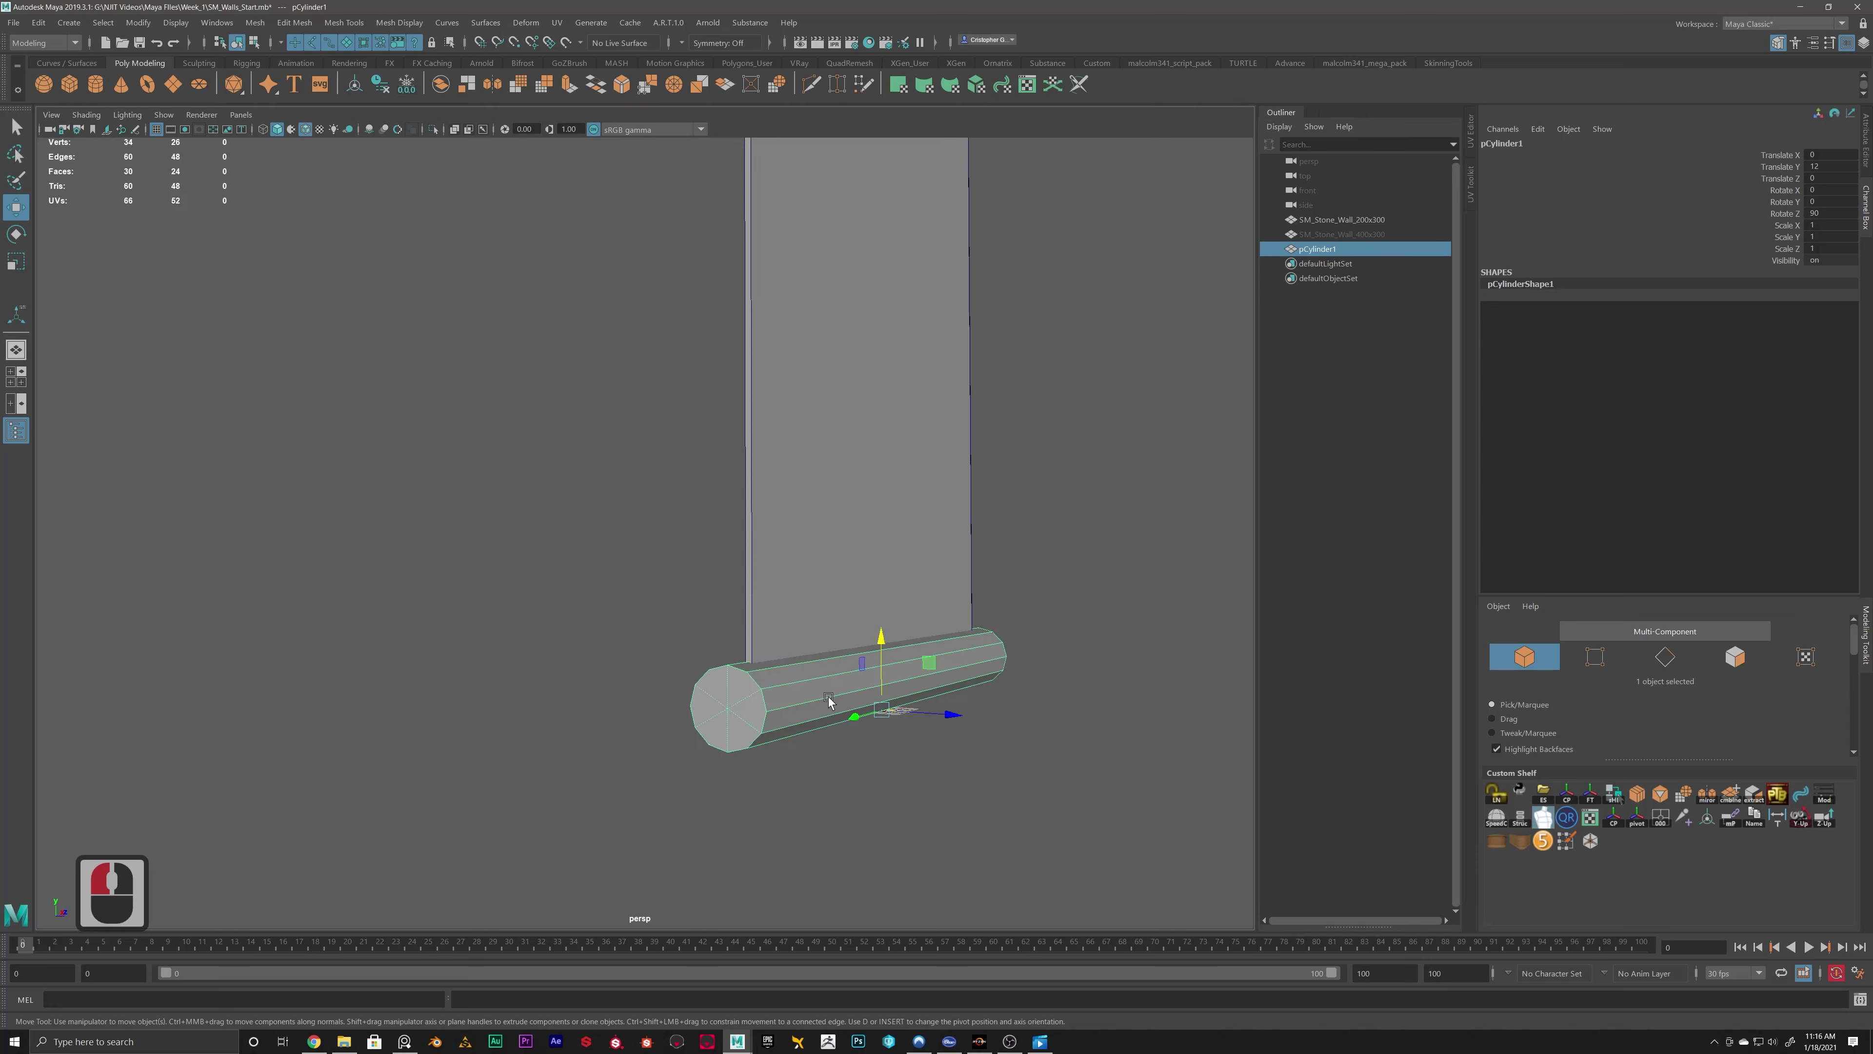
# Duplicate the log, raise the copy onto the first, and repeat the duplicate with the same offset.
pyautogui.hotkey('ctrl', 'd')
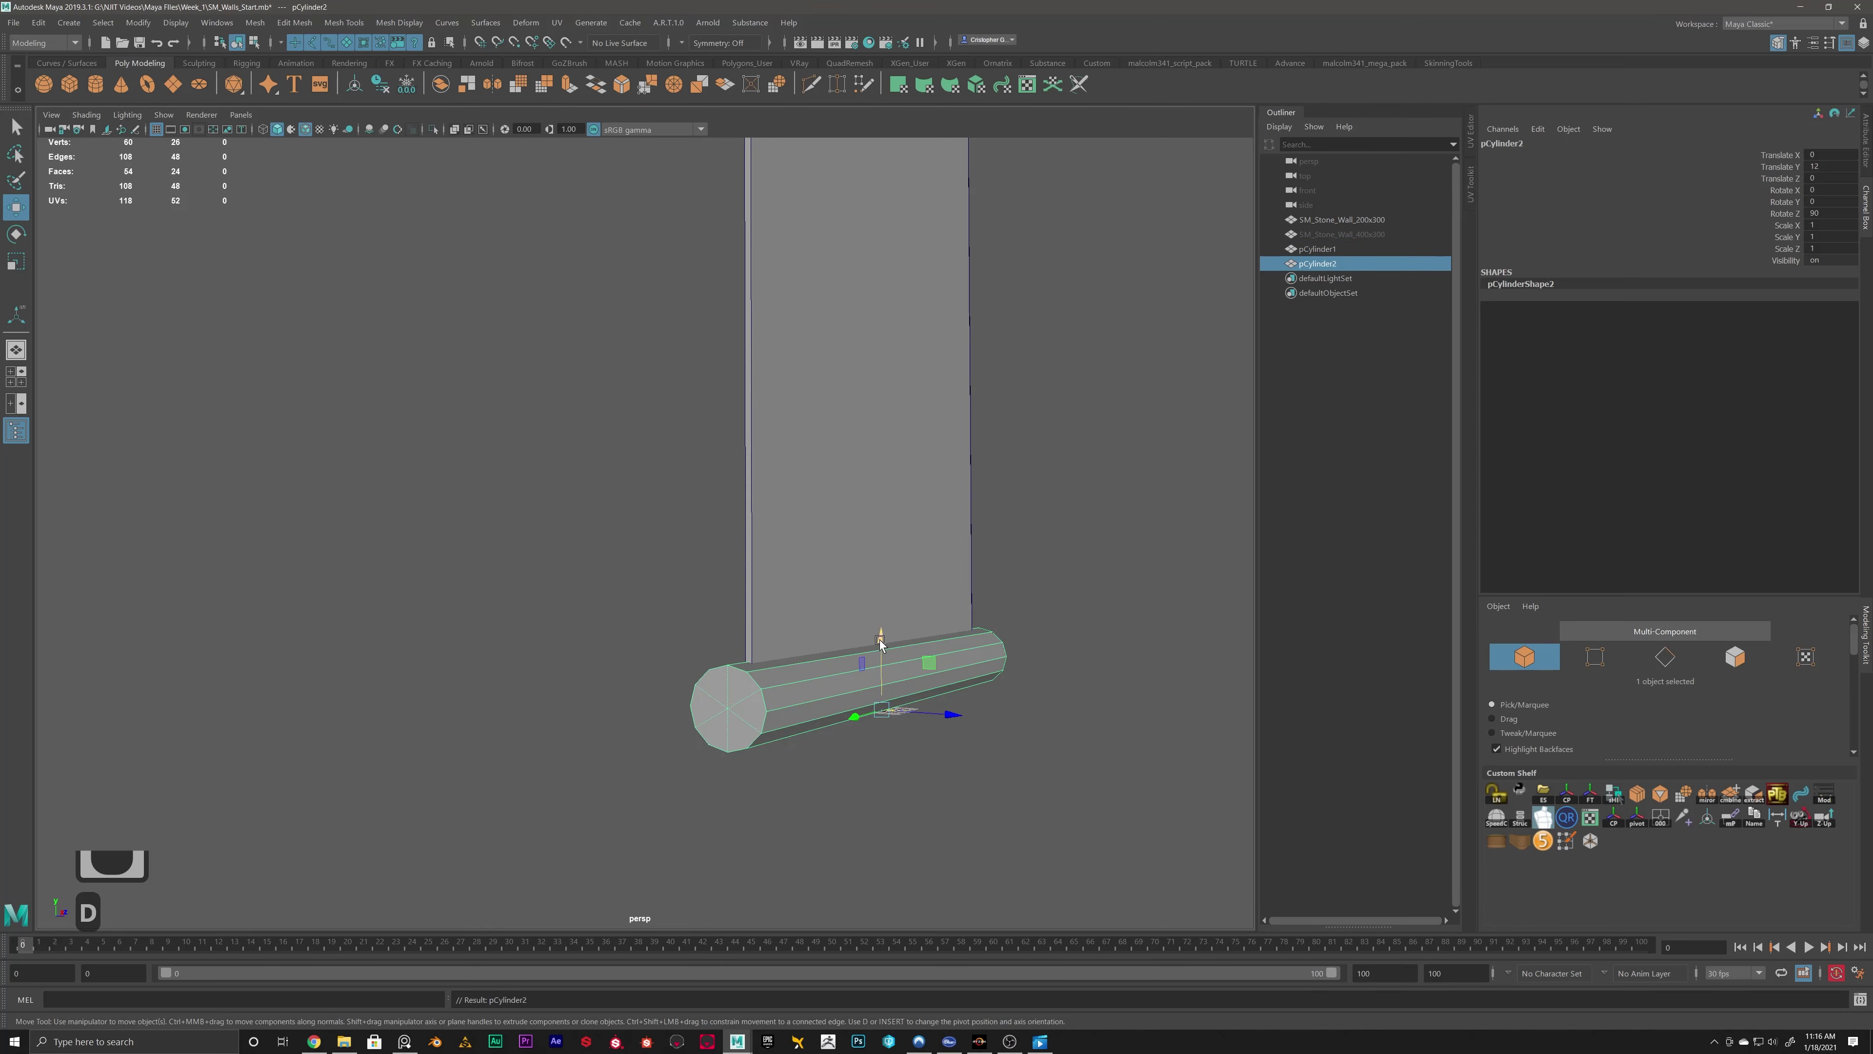
pyautogui.moveTo(886, 644); pyautogui.dragTo(890, 576)
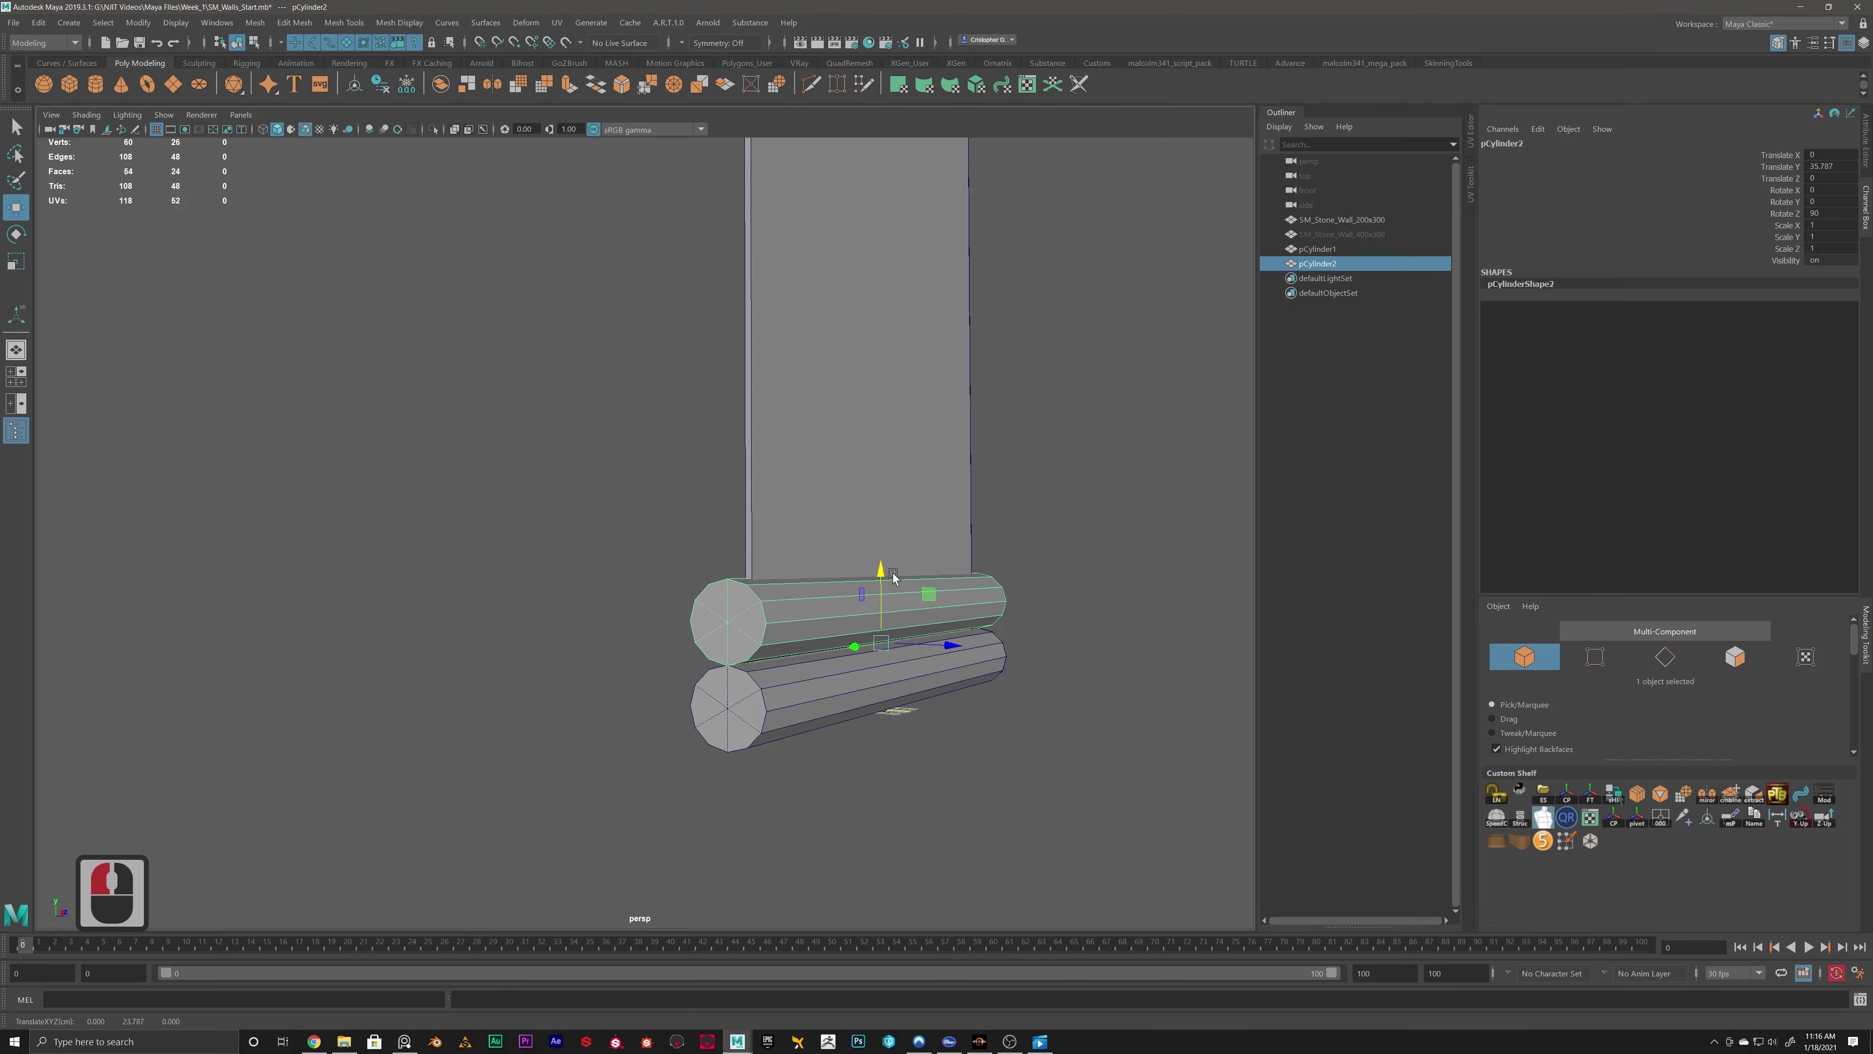
pyautogui.hotkey('shift', 'd')
pyautogui.hotkey('shift', 'd')
pyautogui.hotkey('shift', 'd')
pyautogui.hotkey('shift', 'd')
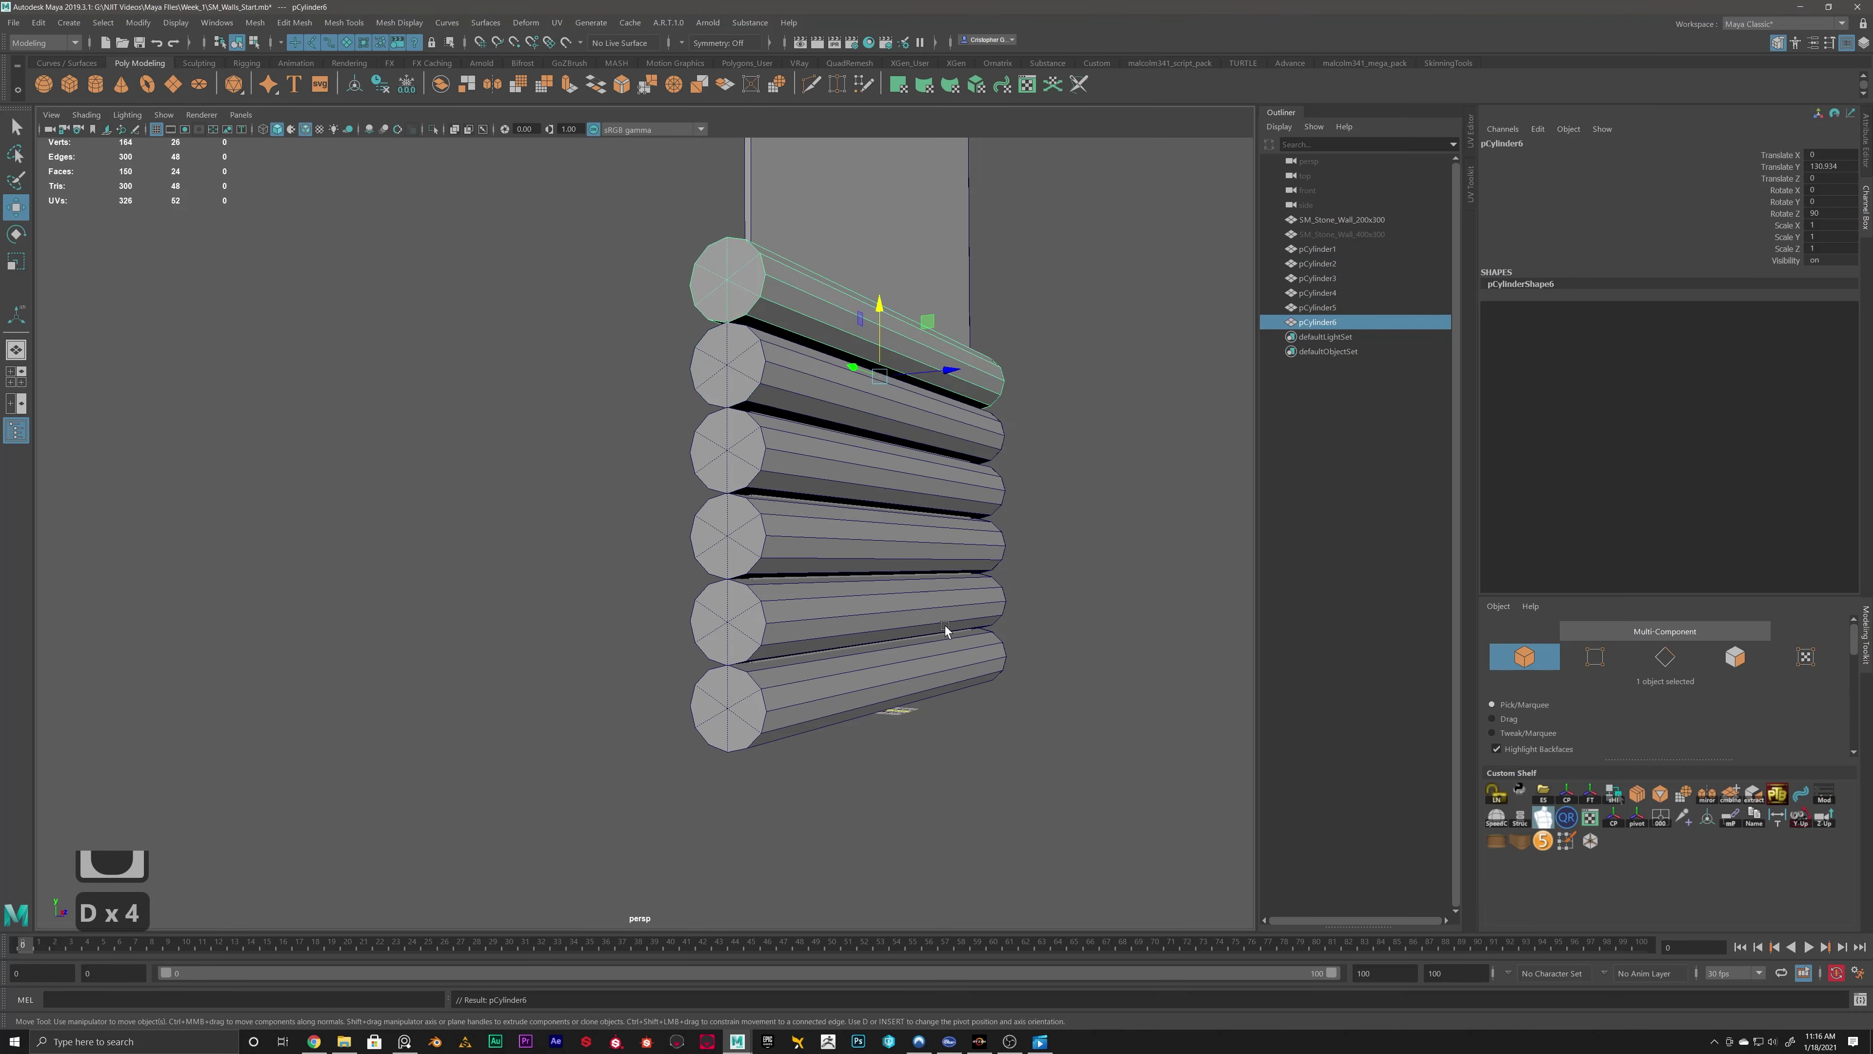
pyautogui.keyDown('alt'); pyautogui.moveTo(1072, 474); pyautogui.dragTo(936, 476); pyautogui.keyUp('alt')
pyautogui.keyDown('alt'); pyautogui.scroll(-14, 937, 479); pyautogui.keyUp('alt')
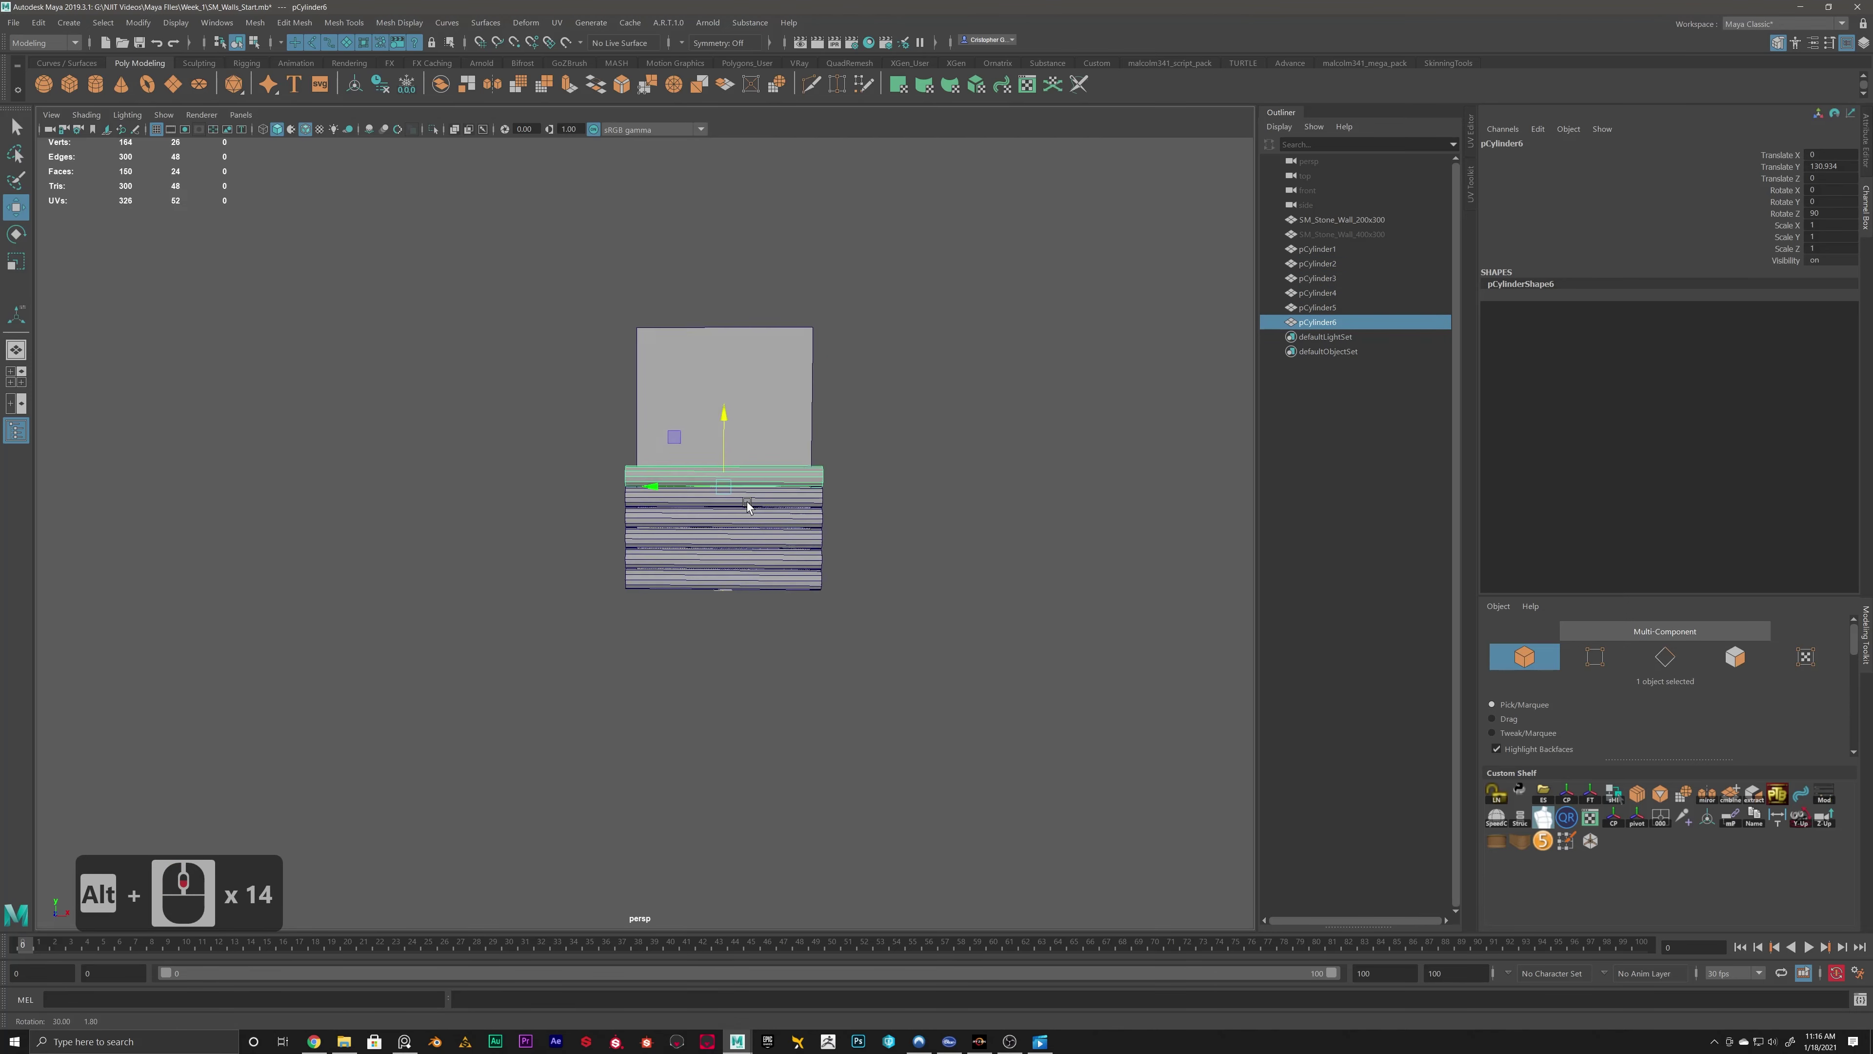
pyautogui.keyDown('alt'); pyautogui.scroll(4, 879, 615); pyautogui.keyUp('alt')
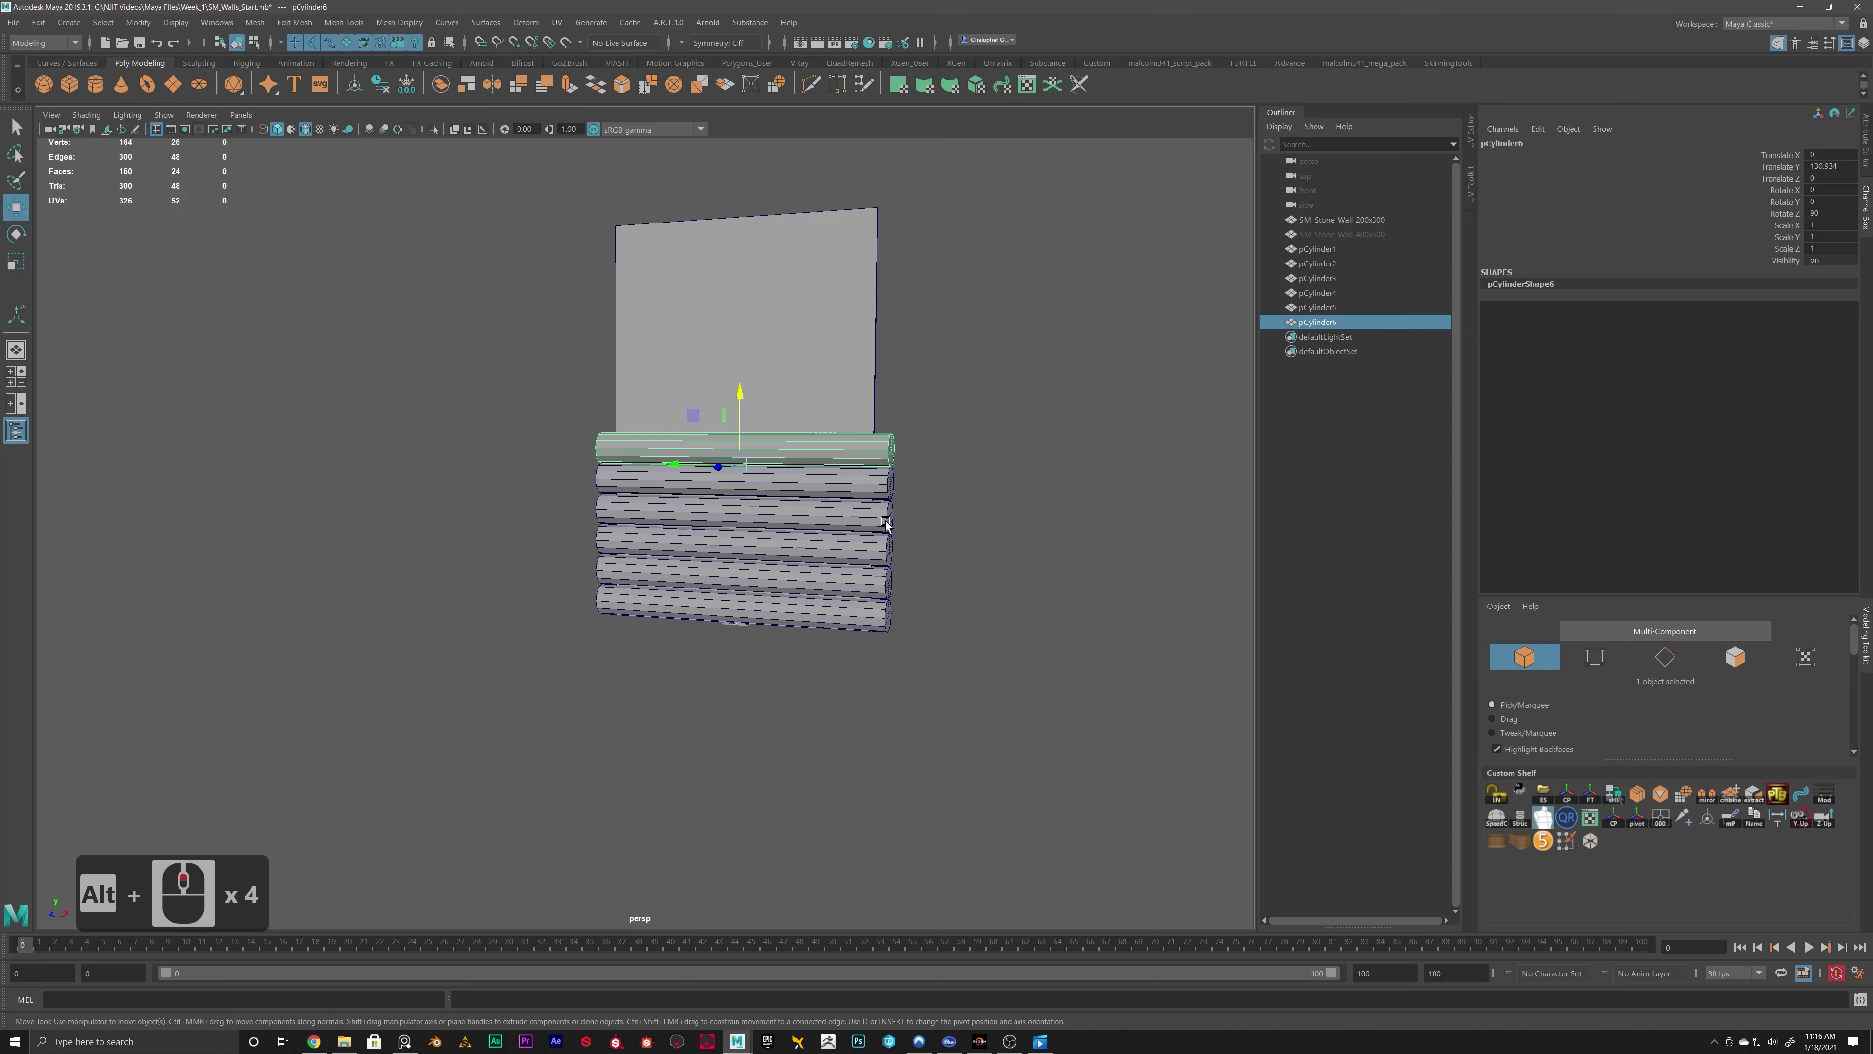
pyautogui.keyDown('alt'); pyautogui.moveTo(797, 550); pyautogui.dragTo(846, 540); pyautogui.keyUp('alt')
pyautogui.keyDown('alt'); pyautogui.scroll(6, 707, 469); pyautogui.keyUp('alt')
pyautogui.keyDown('alt'); pyautogui.moveTo(706, 469); pyautogui.dragTo(817, 462); pyautogui.keyUp('alt')
pyautogui.keyDown('alt'); pyautogui.scroll(-9, 817, 462); pyautogui.keyUp('alt')
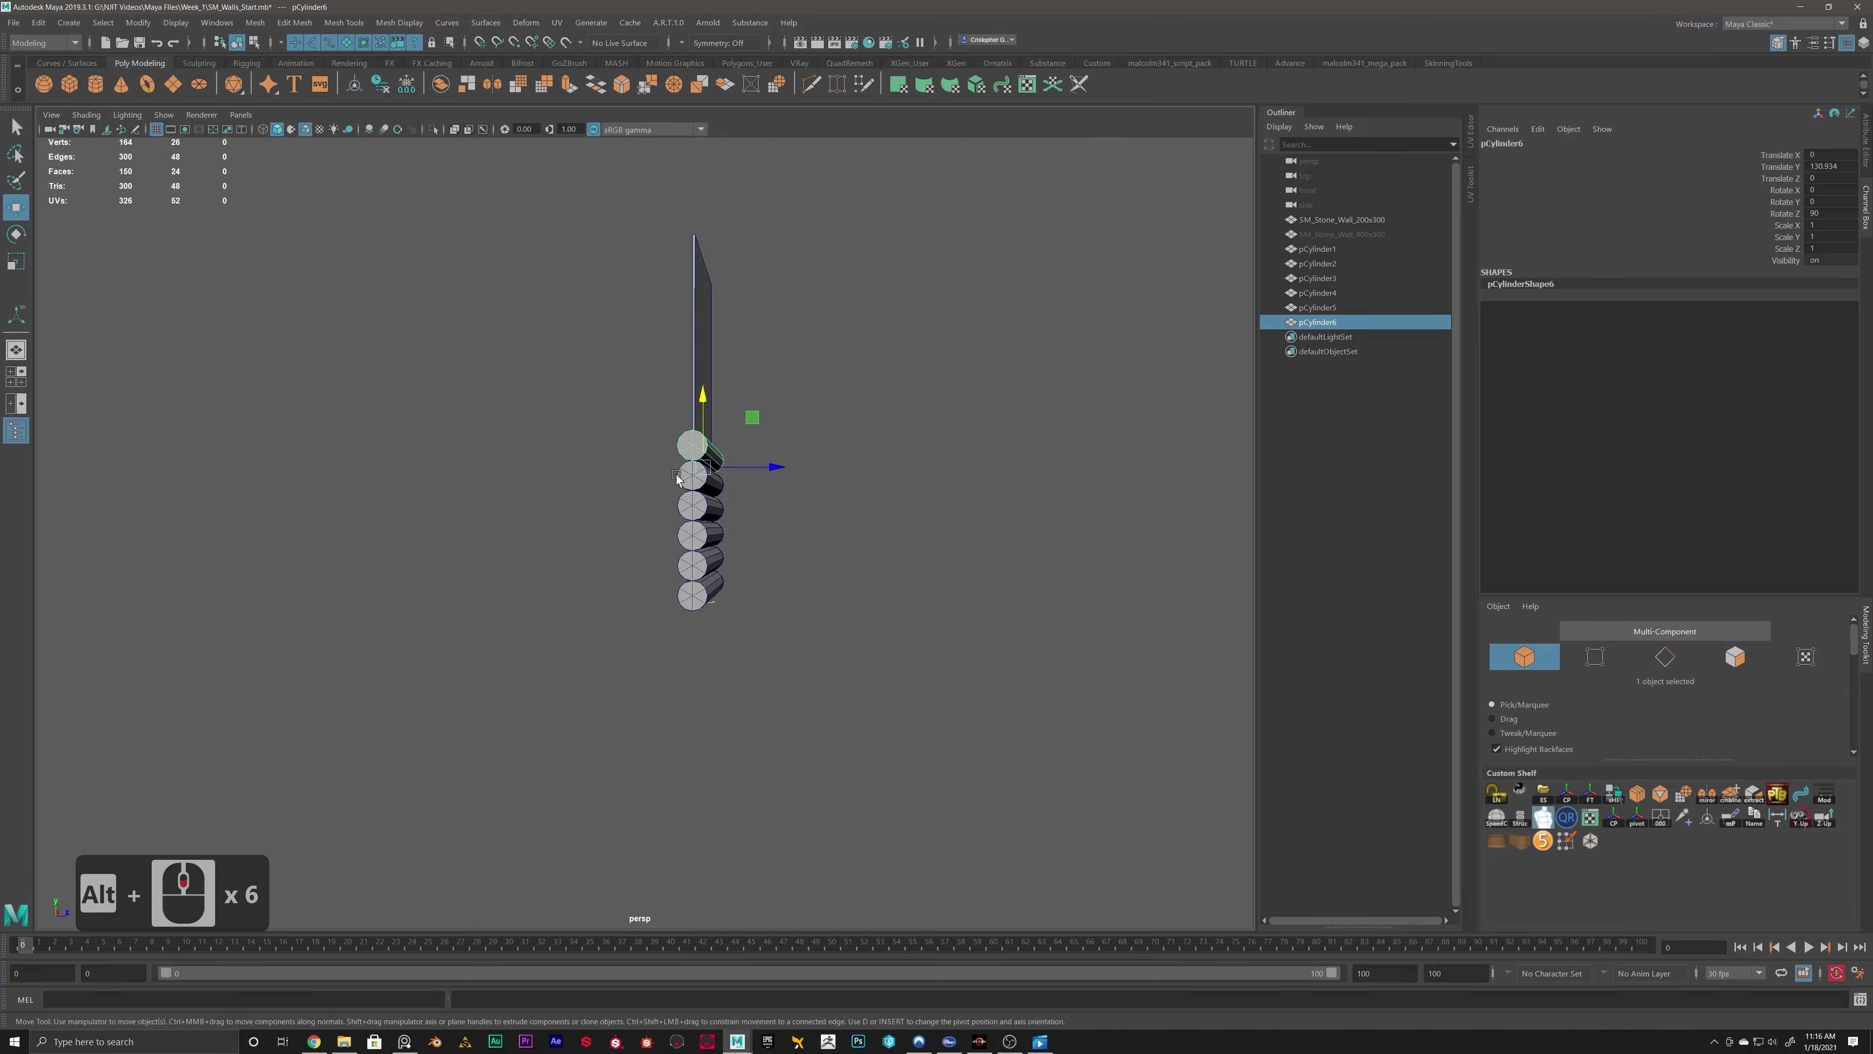
pyautogui.keyDown('alt'); pyautogui.moveTo(690, 484); pyautogui.dragTo(767, 504); pyautogui.keyUp('alt')
# Repeat the duplicate once more, then undo the extra seventh log to leave six stacked logs.
pyautogui.hotkey('shift', 'd')
pyautogui.hotkey('ctrl', 'z')
pyautogui.keyDown('alt'); pyautogui.scroll(6, 767, 504); pyautogui.keyUp('alt')
pyautogui.keyDown('alt'); pyautogui.moveTo(866, 493); pyautogui.dragTo(690, 484, button='middle'); pyautogui.keyUp('alt')
pyautogui.keyDown('alt'); pyautogui.scroll(4, 690, 480); pyautogui.keyUp('alt')
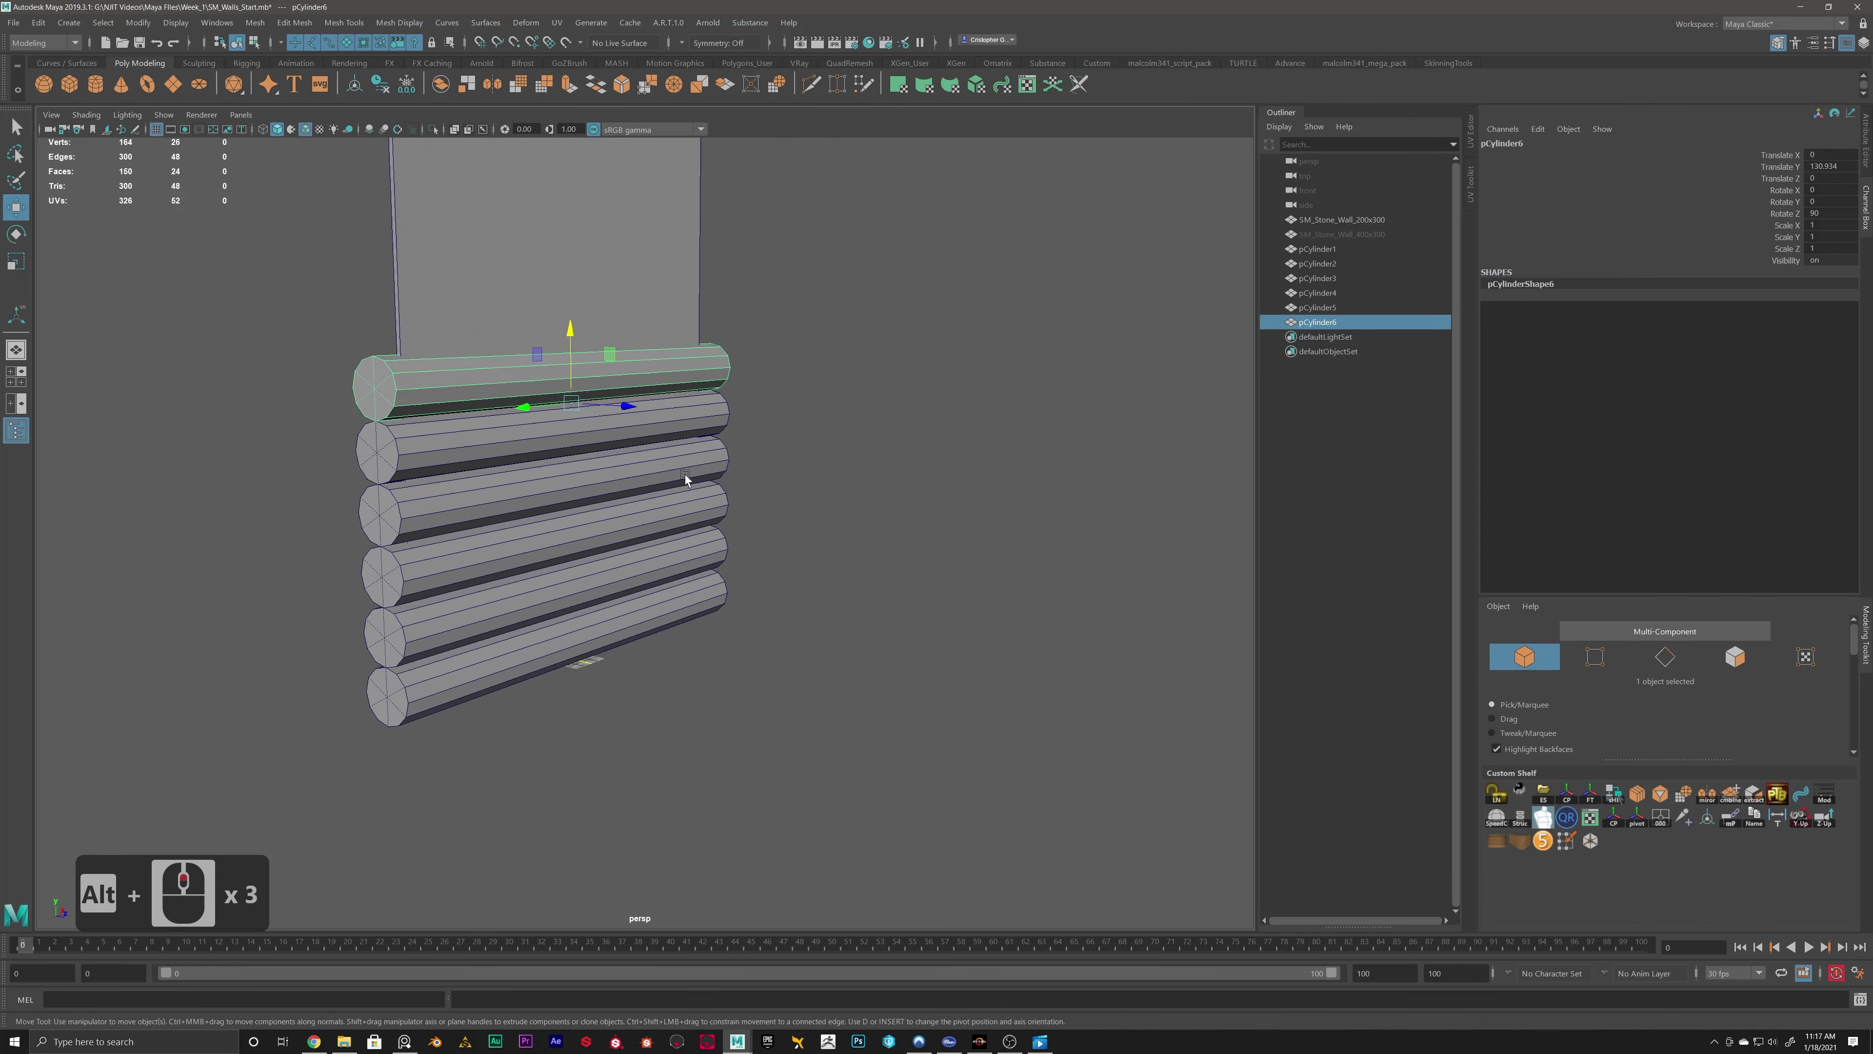
pyautogui.keyDown('alt'); pyautogui.moveTo(502, 431); pyautogui.dragTo(462, 426); pyautogui.keyUp('alt')
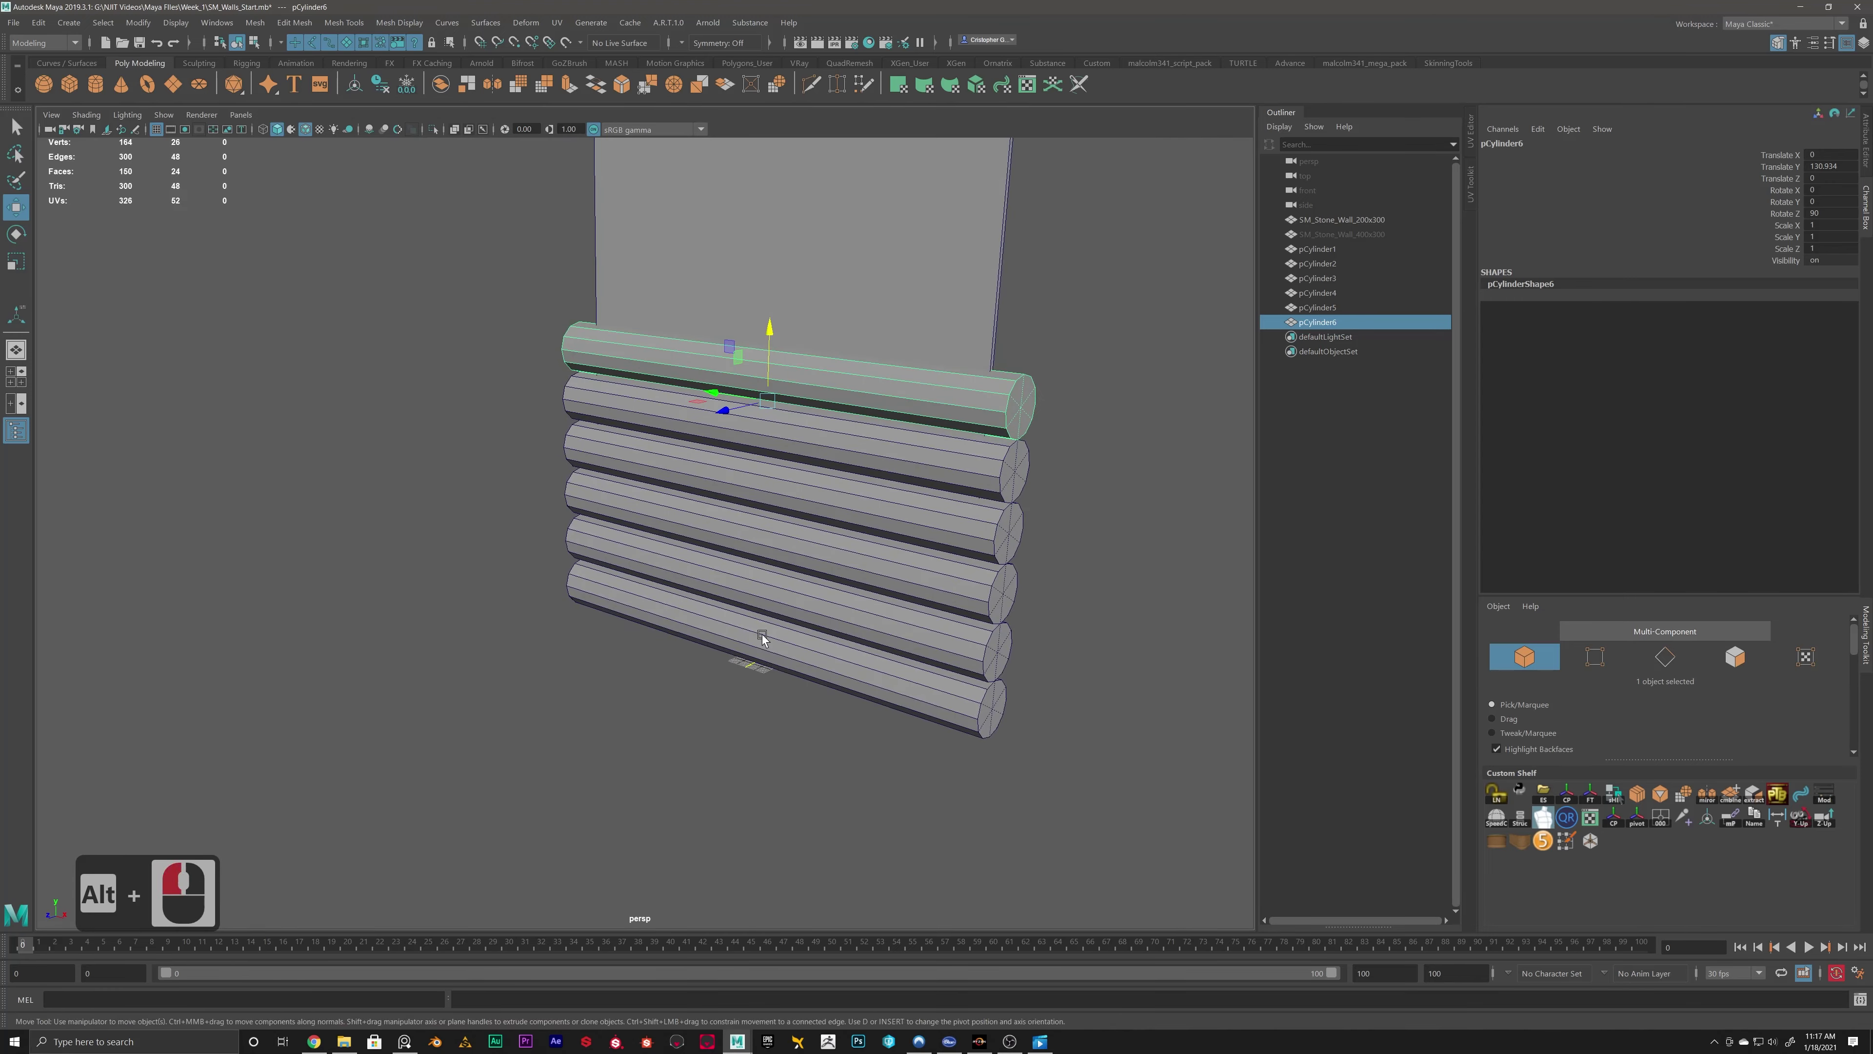
pyautogui.keyDown('alt'); pyautogui.moveTo(1057, 477); pyautogui.dragTo(1093, 475); pyautogui.keyUp('alt')
pyautogui.keyDown('alt'); pyautogui.moveTo(1076, 473); pyautogui.dragTo(899, 446, button='middle'); pyautogui.keyUp('alt')
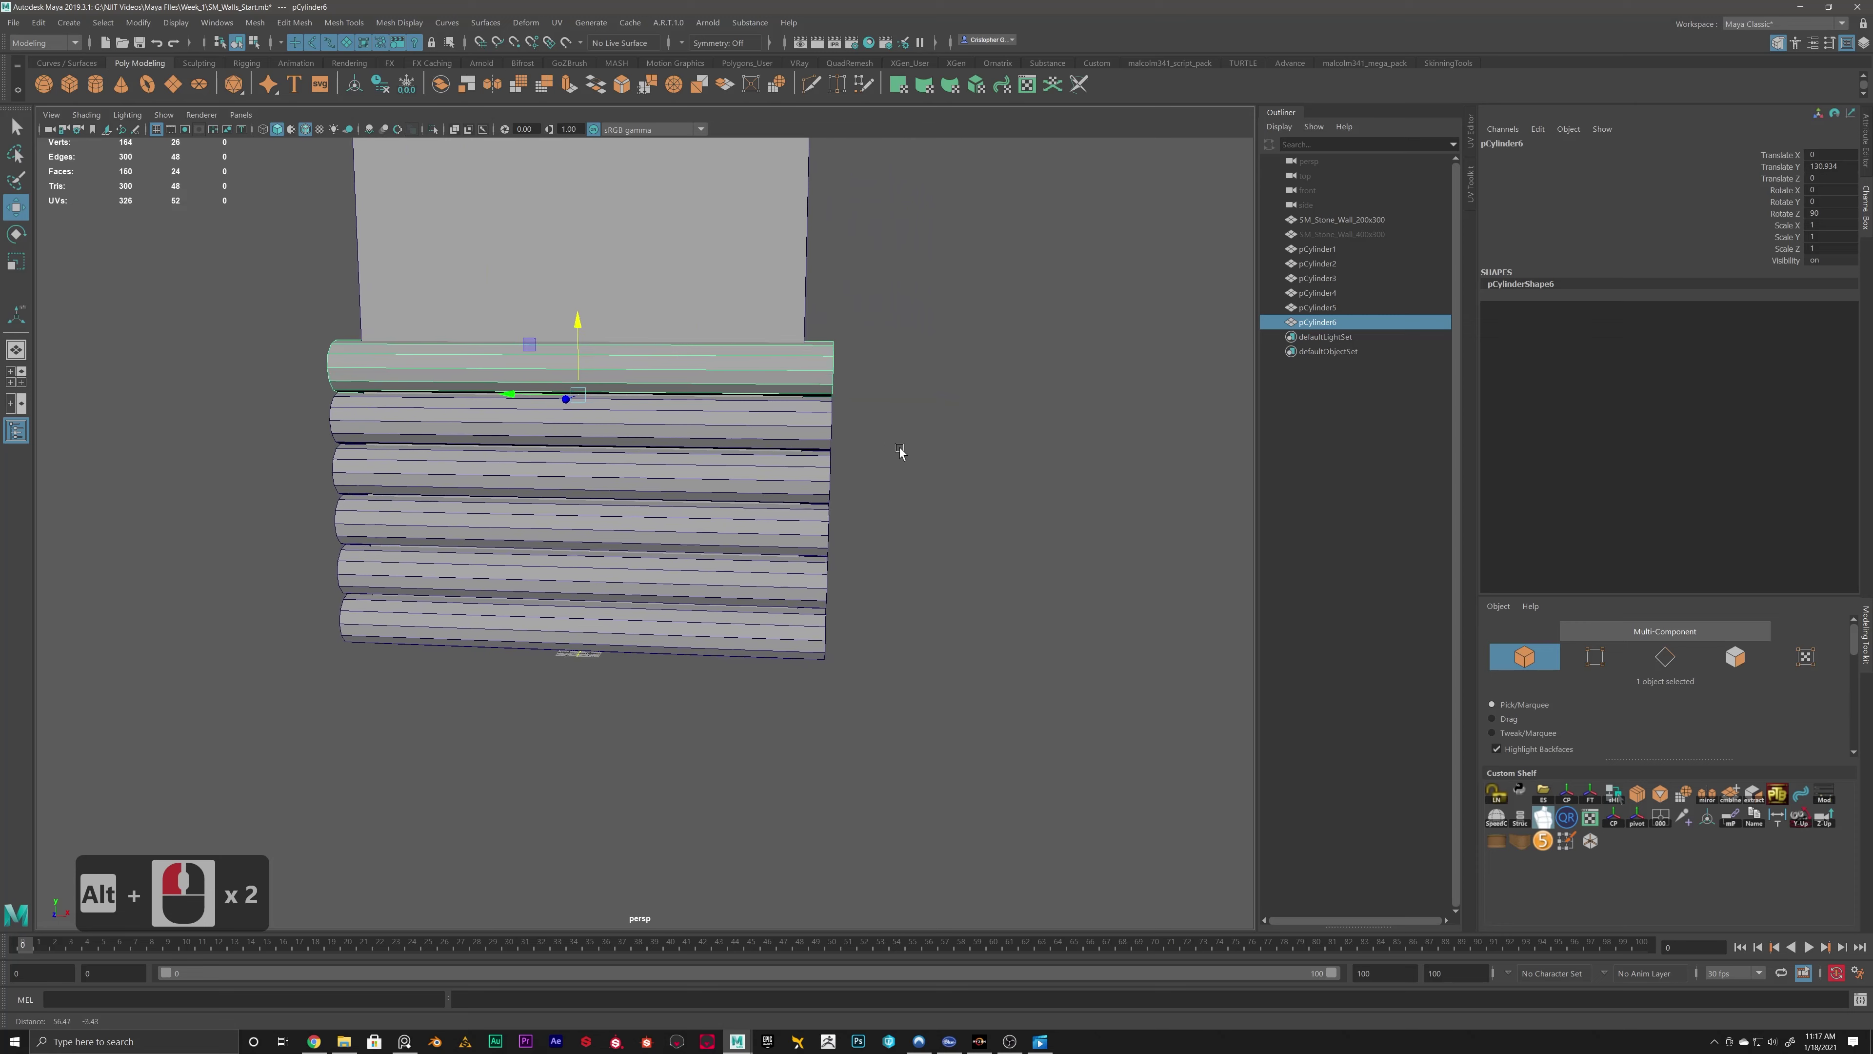
pyautogui.scroll(2, 897, 447)
# Select all six logs, top to bottom, and undo an accidental switch to Target Weld.
pyautogui.click(1000, 375)
pyautogui.click(878, 311)
pyautogui.keyDown('shift'); pyautogui.click(879, 387); pyautogui.keyUp('shift')
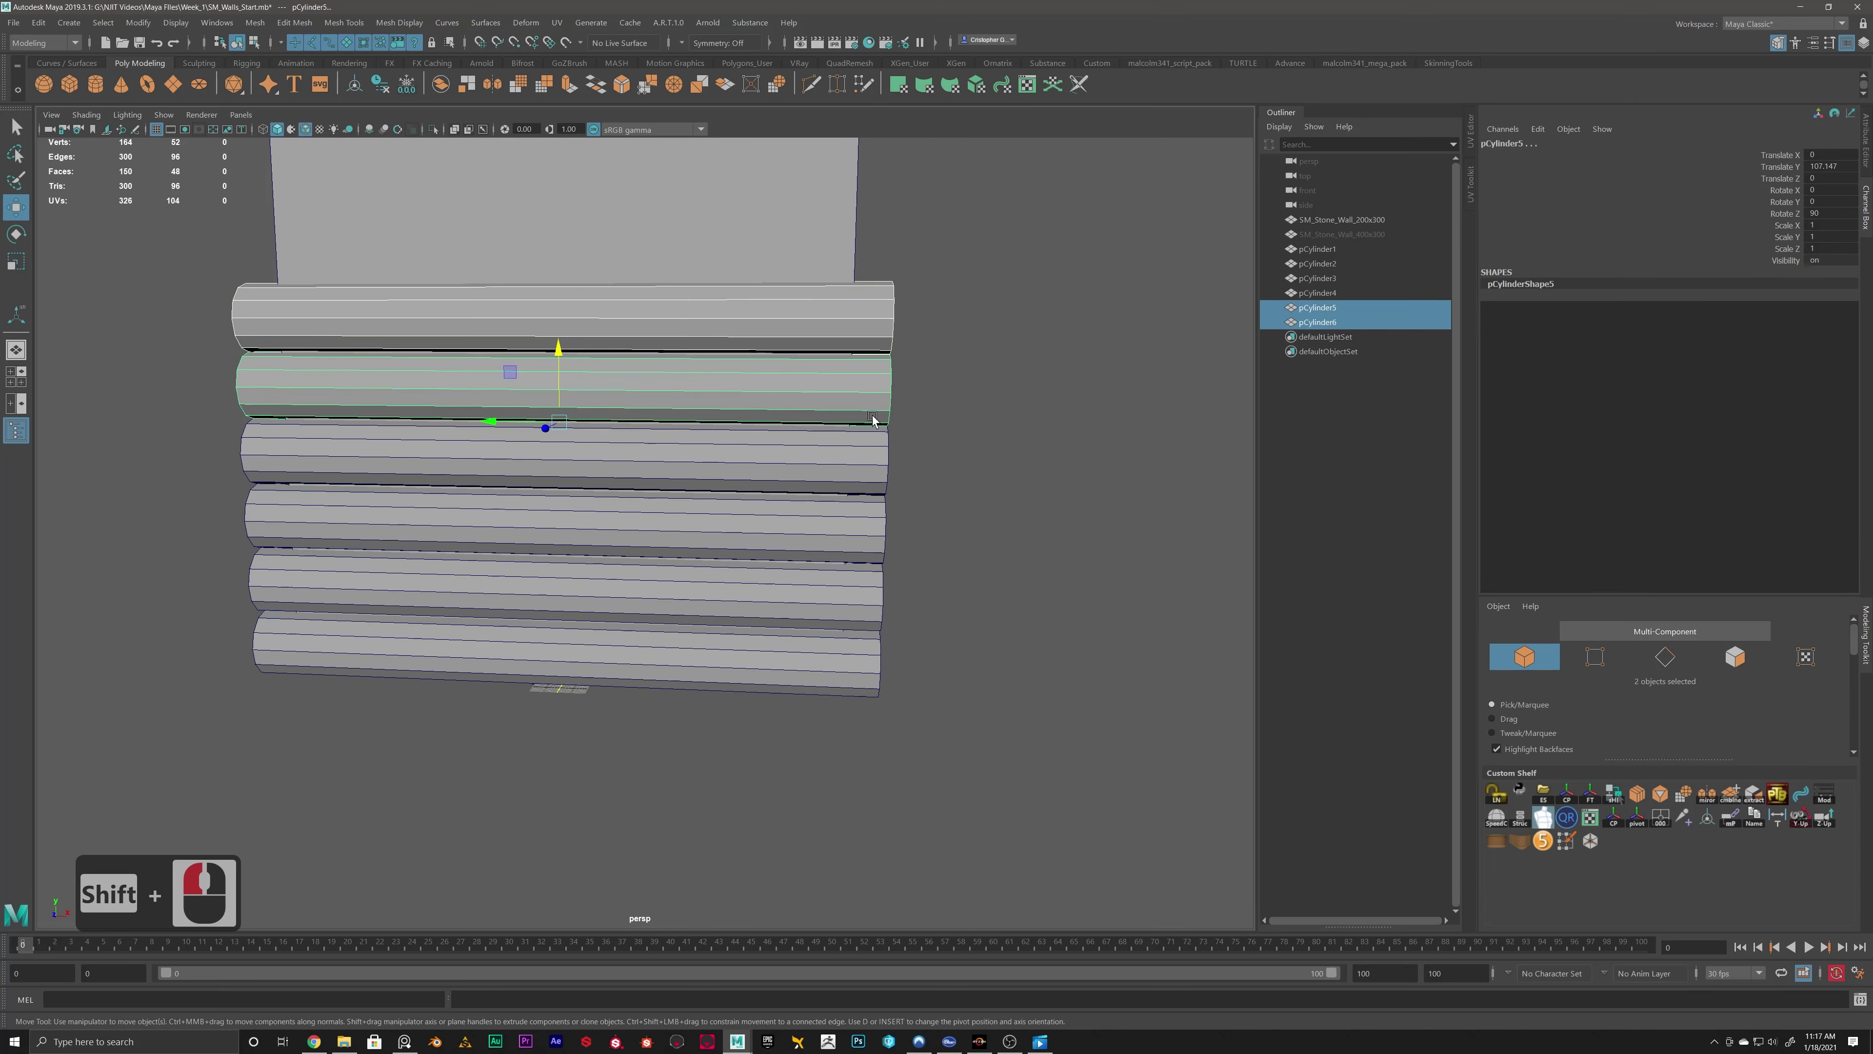
pyautogui.keyDown('shift'); pyautogui.click(882, 453); pyautogui.keyUp('shift')
pyautogui.keyDown('shift'); pyautogui.click(887, 516); pyautogui.keyUp('shift')
pyautogui.keyDown('shift'); pyautogui.click(887, 608); pyautogui.keyUp('shift')
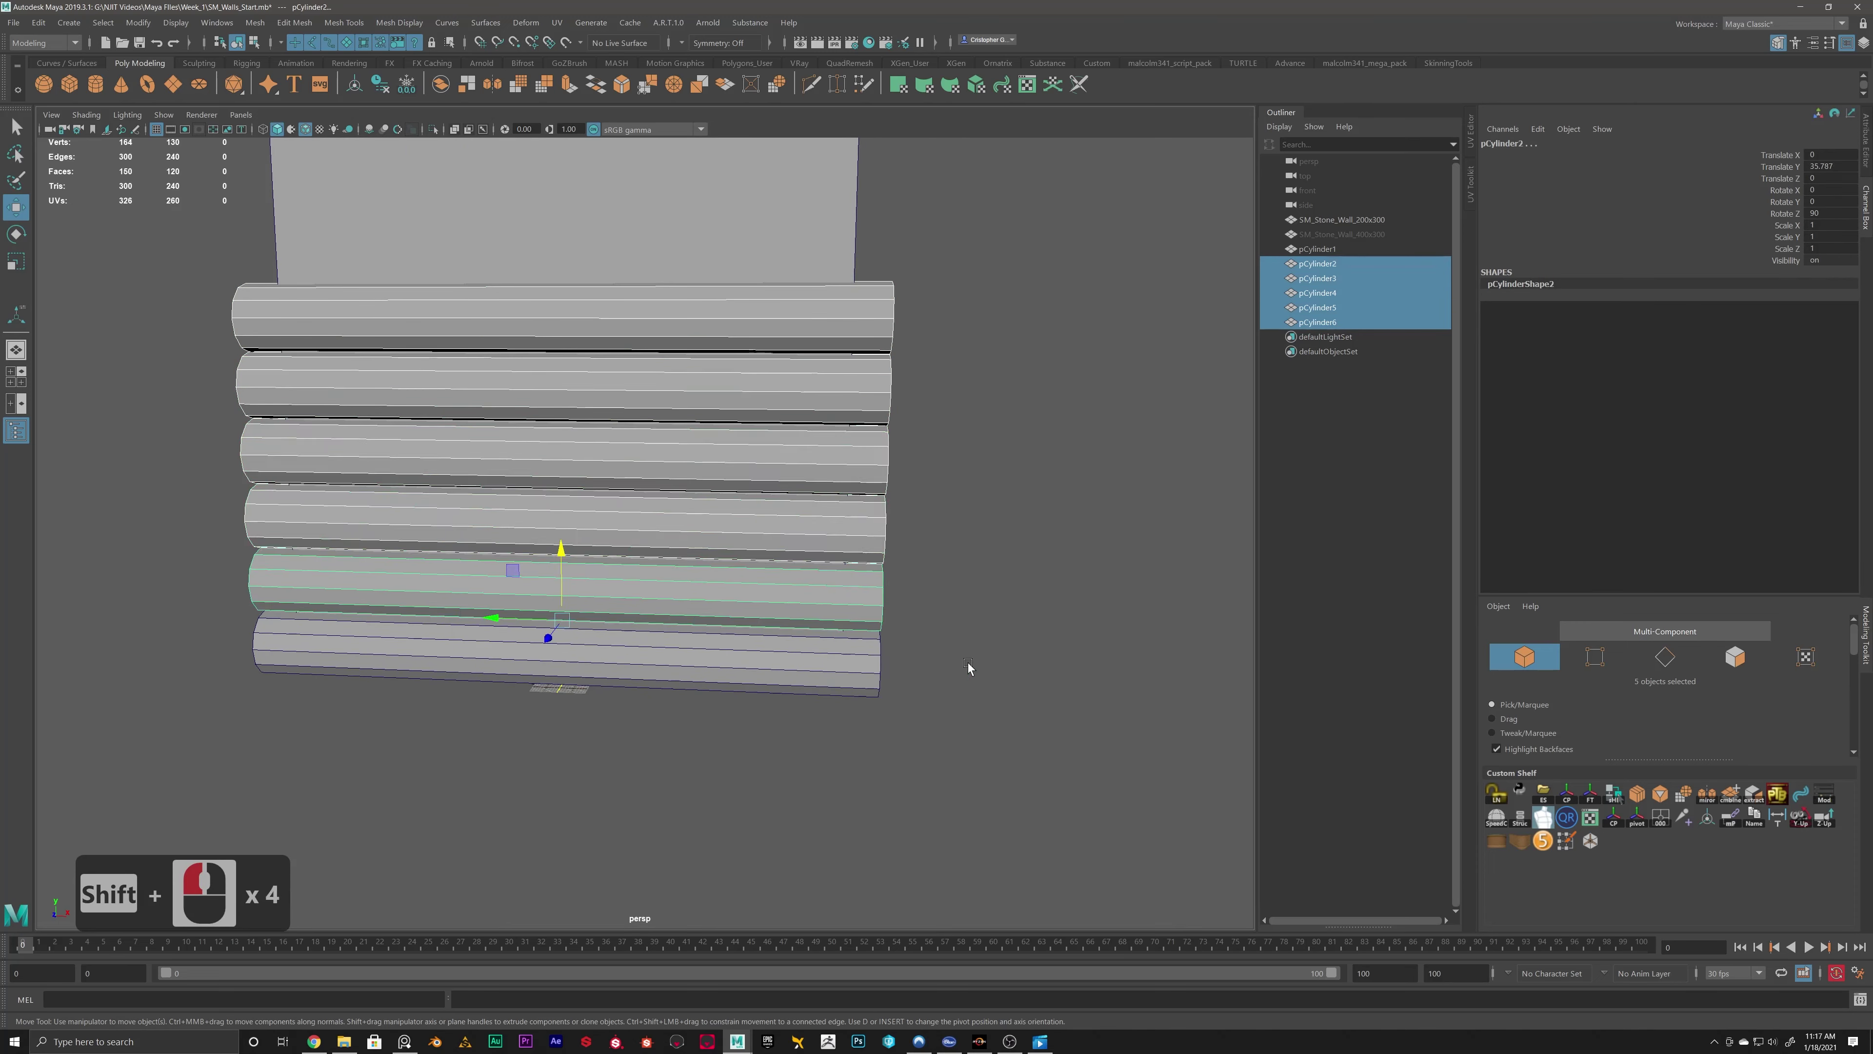
pyautogui.keyDown('shift'); pyautogui.click(876, 661); pyautogui.keyUp('shift')
pyautogui.keyDown('alt'); pyautogui.moveTo(1020, 568); pyautogui.dragTo(1016, 448); pyautogui.keyUp('alt')
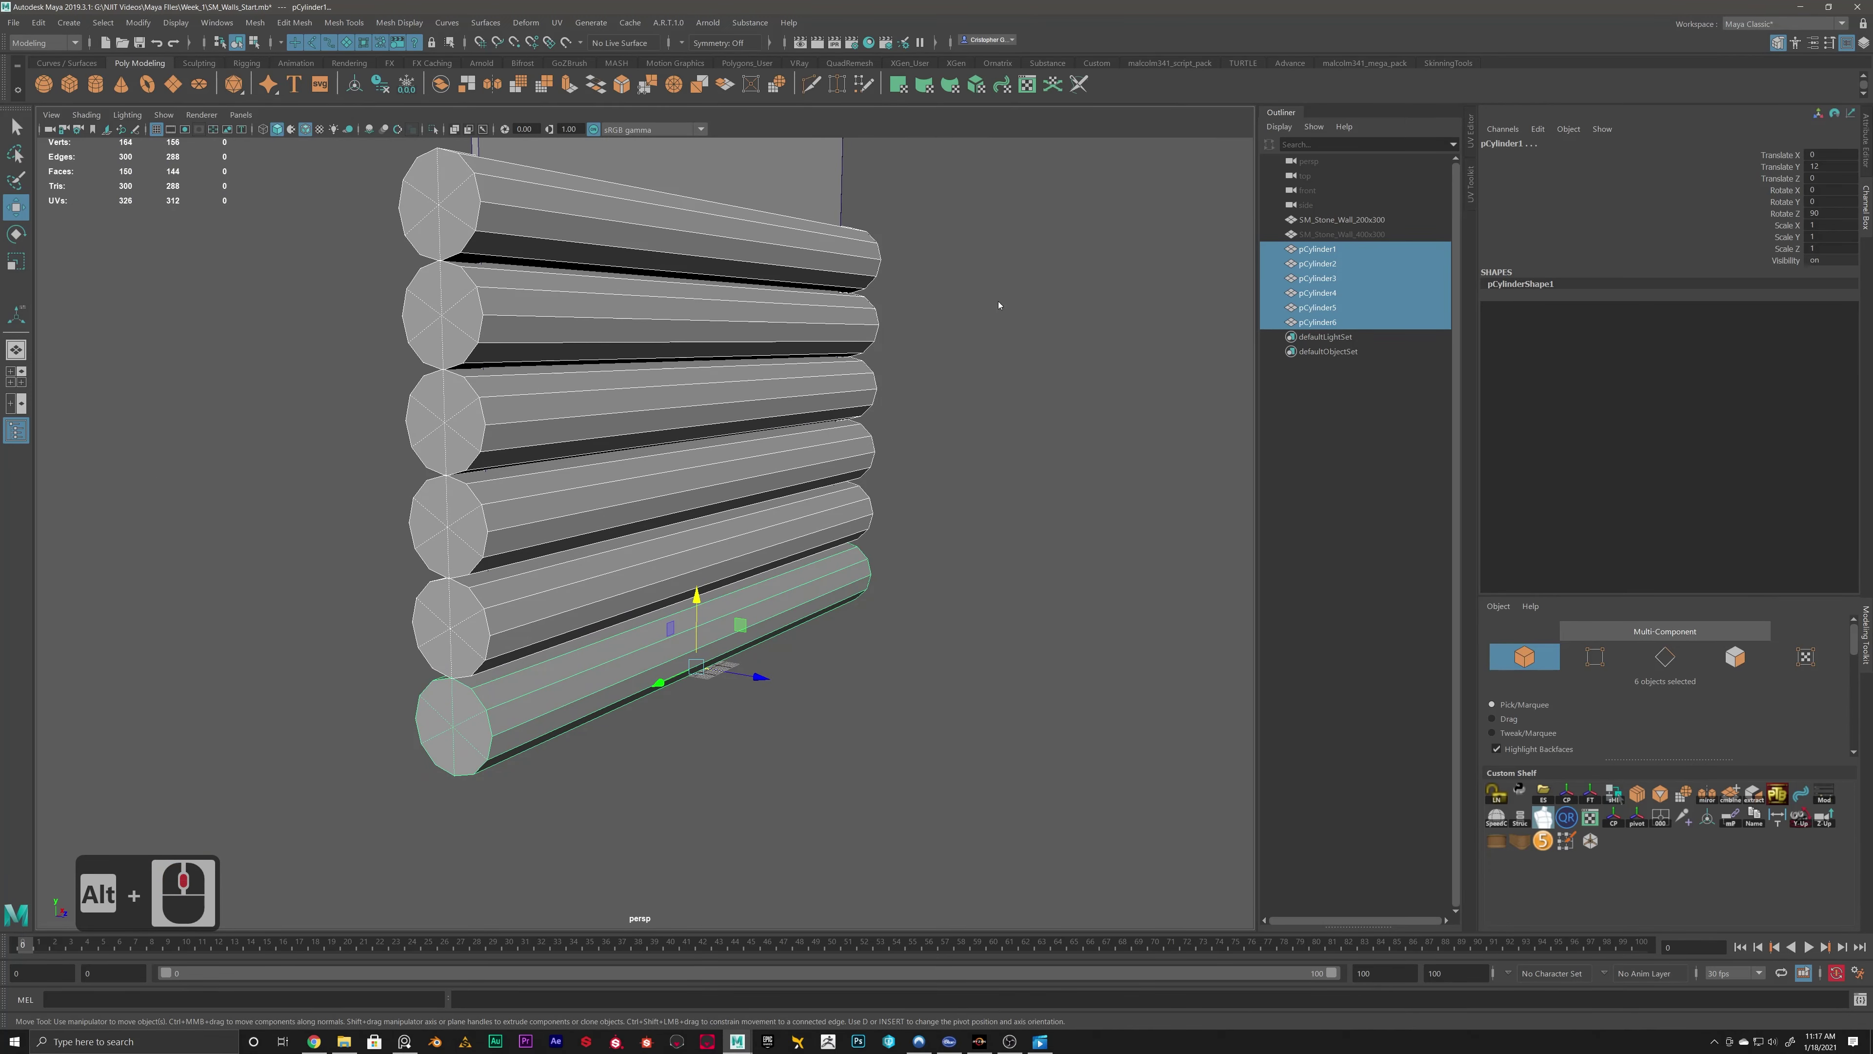
pyautogui.keyDown('shift'); pyautogui.moveTo(997, 303); pyautogui.dragTo(948, 173, button='right'); pyautogui.keyUp('shift')
pyautogui.hotkey('ctrl', 'z')
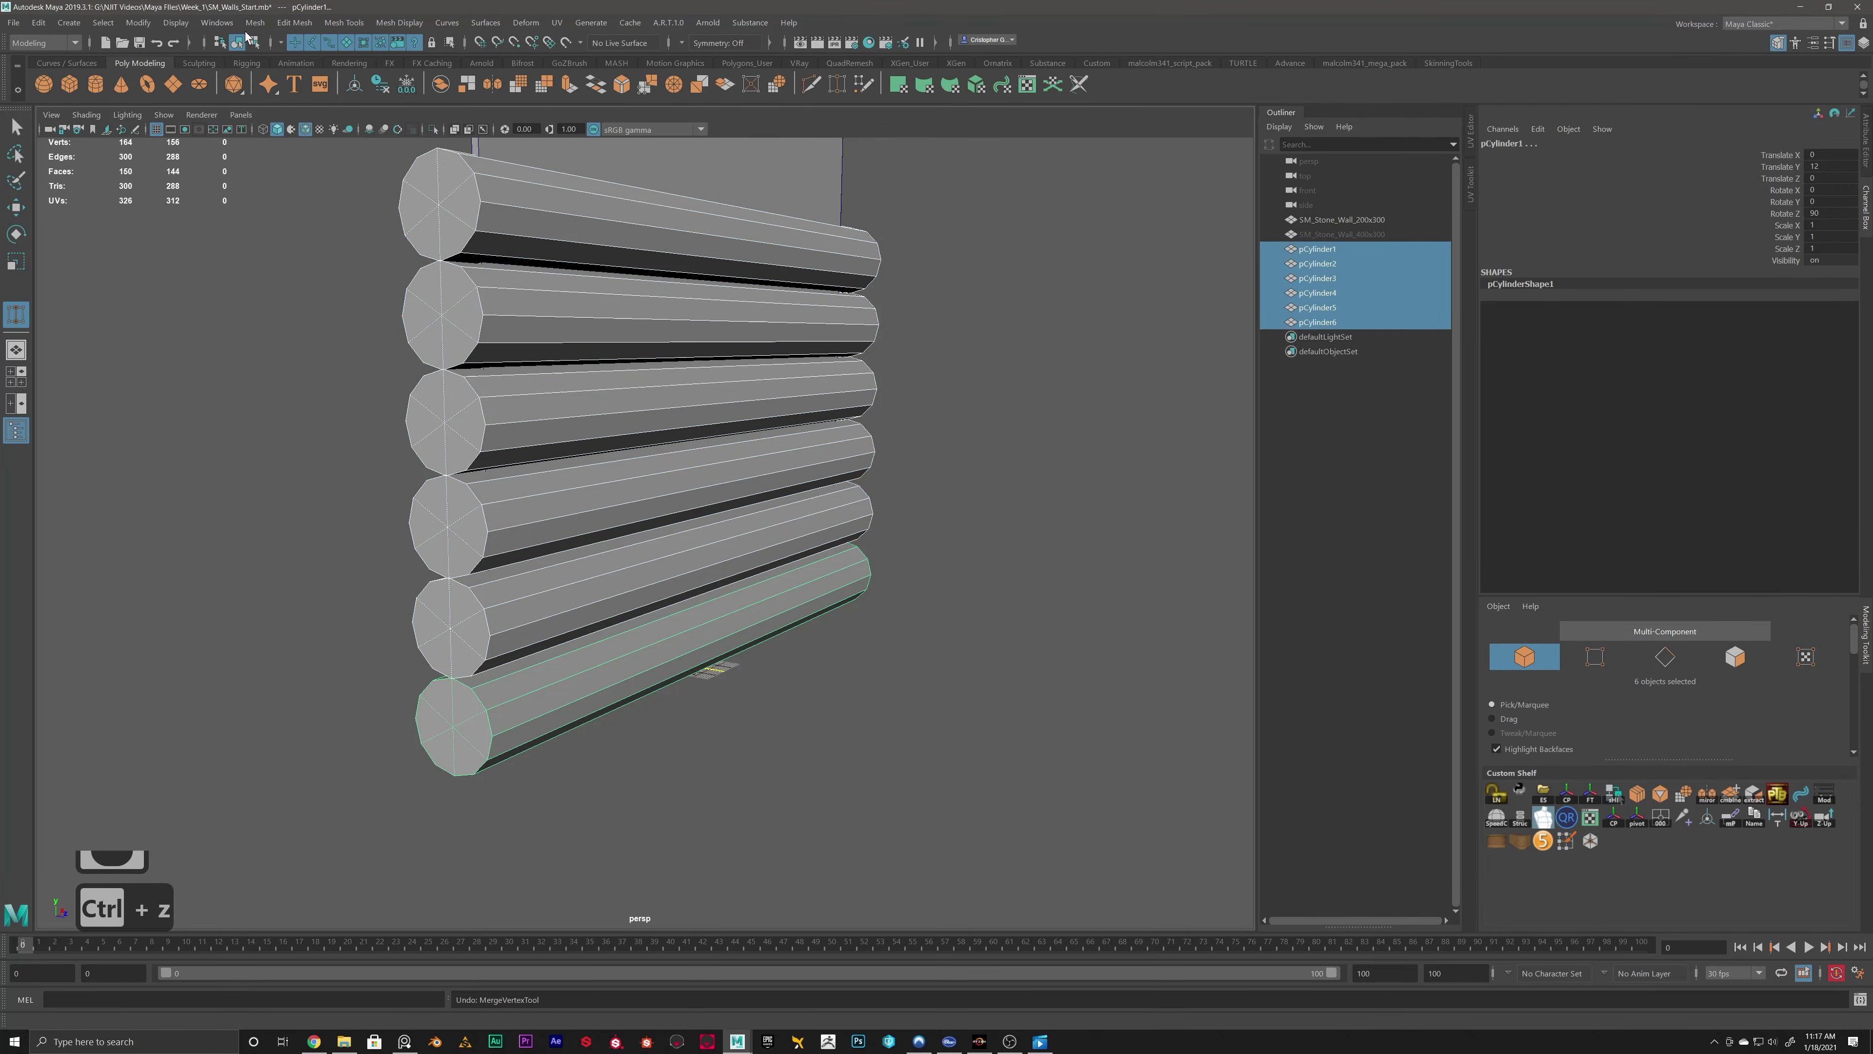
# Merge the six selected logs into a single mesh, pCylinder7, with Mesh > Combine.
pyautogui.click(256, 22)
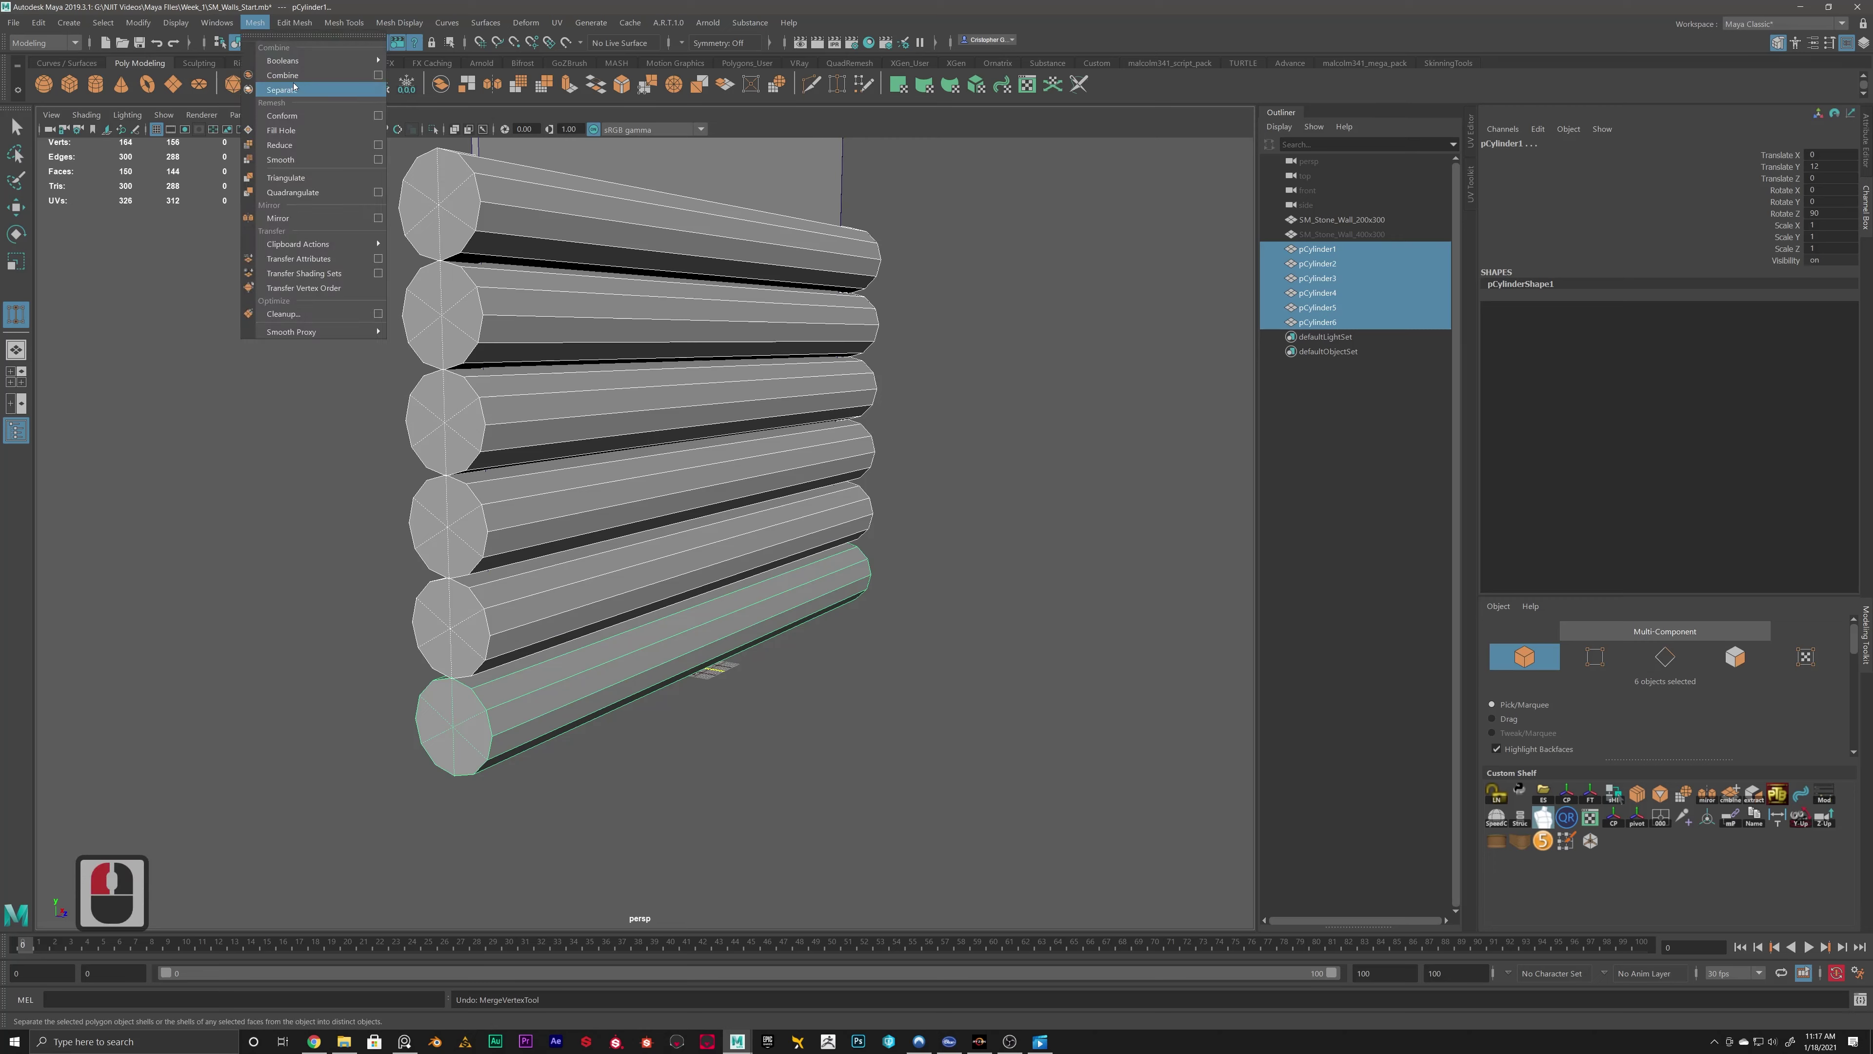
pyautogui.click(277, 64)
pyautogui.keyDown('alt'); pyautogui.scroll(-4, 1096, 386); pyautogui.keyUp('alt')
pyautogui.keyDown('alt'); pyautogui.moveTo(1096, 387); pyautogui.dragTo(908, 391); pyautogui.keyUp('alt')
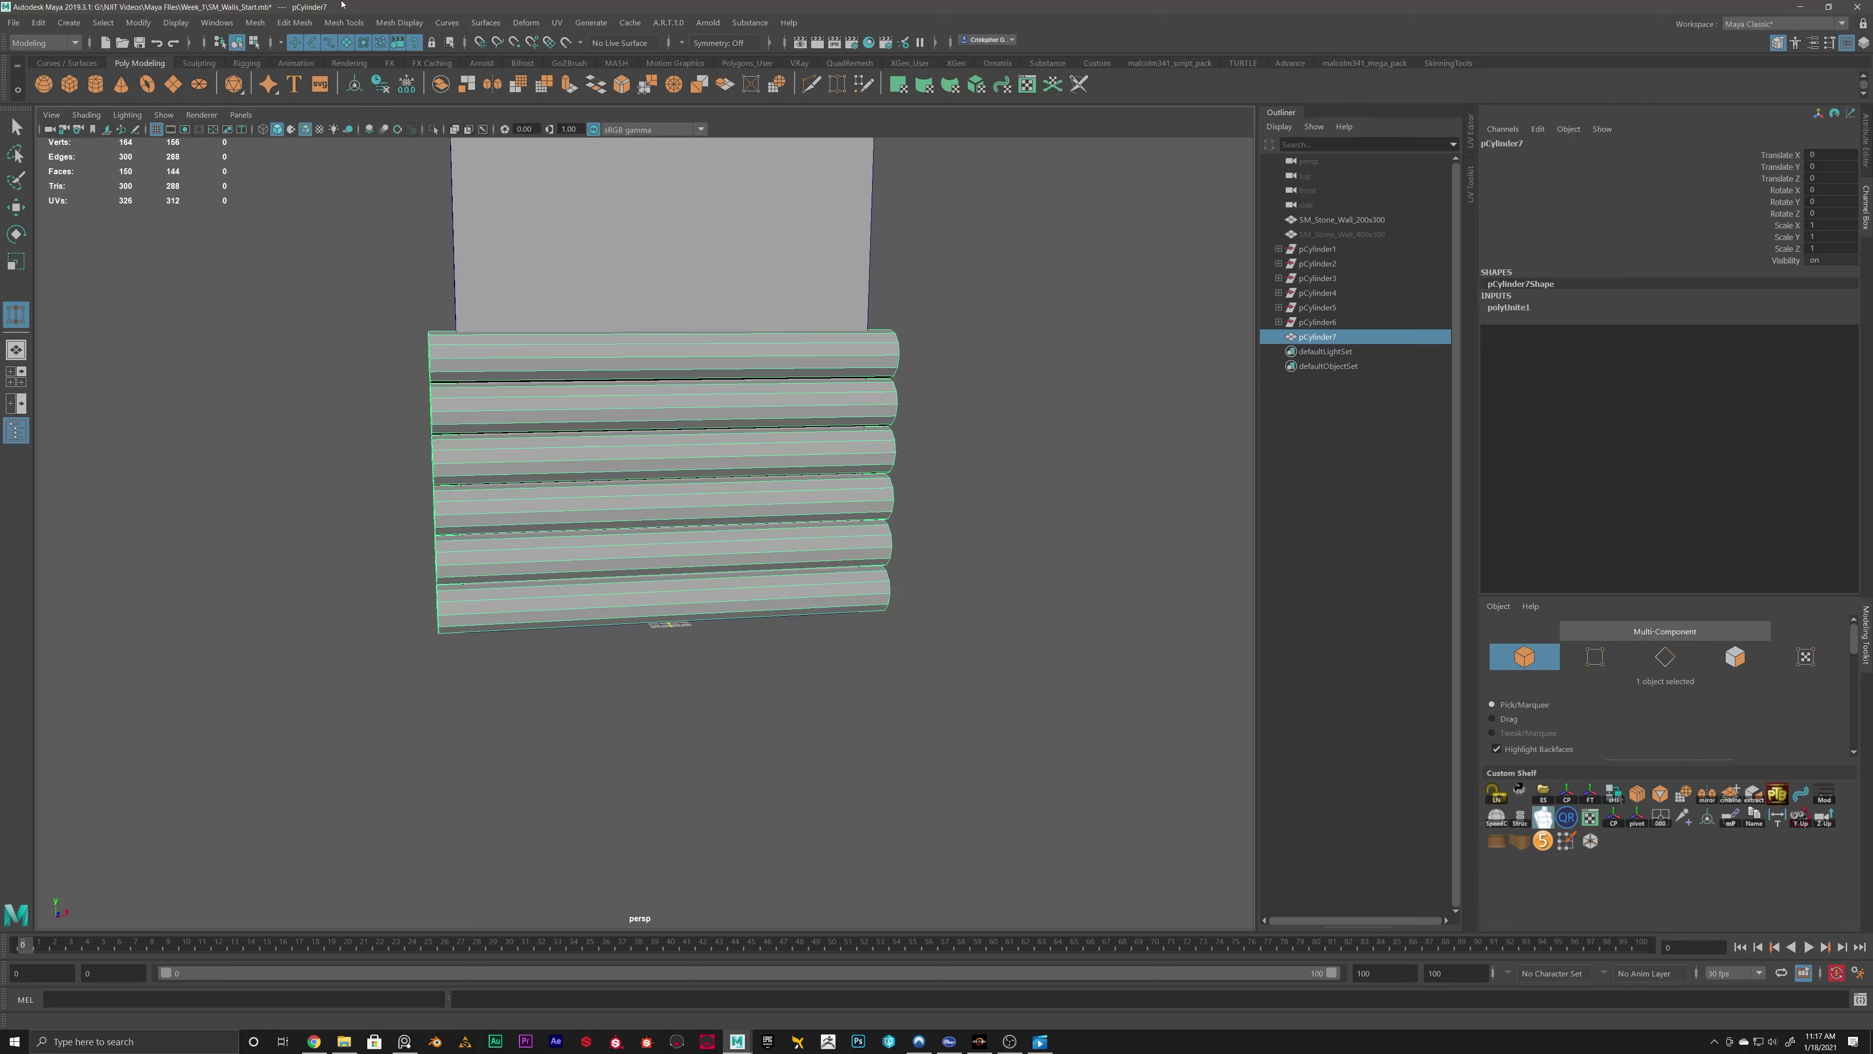
pyautogui.click(40, 23)
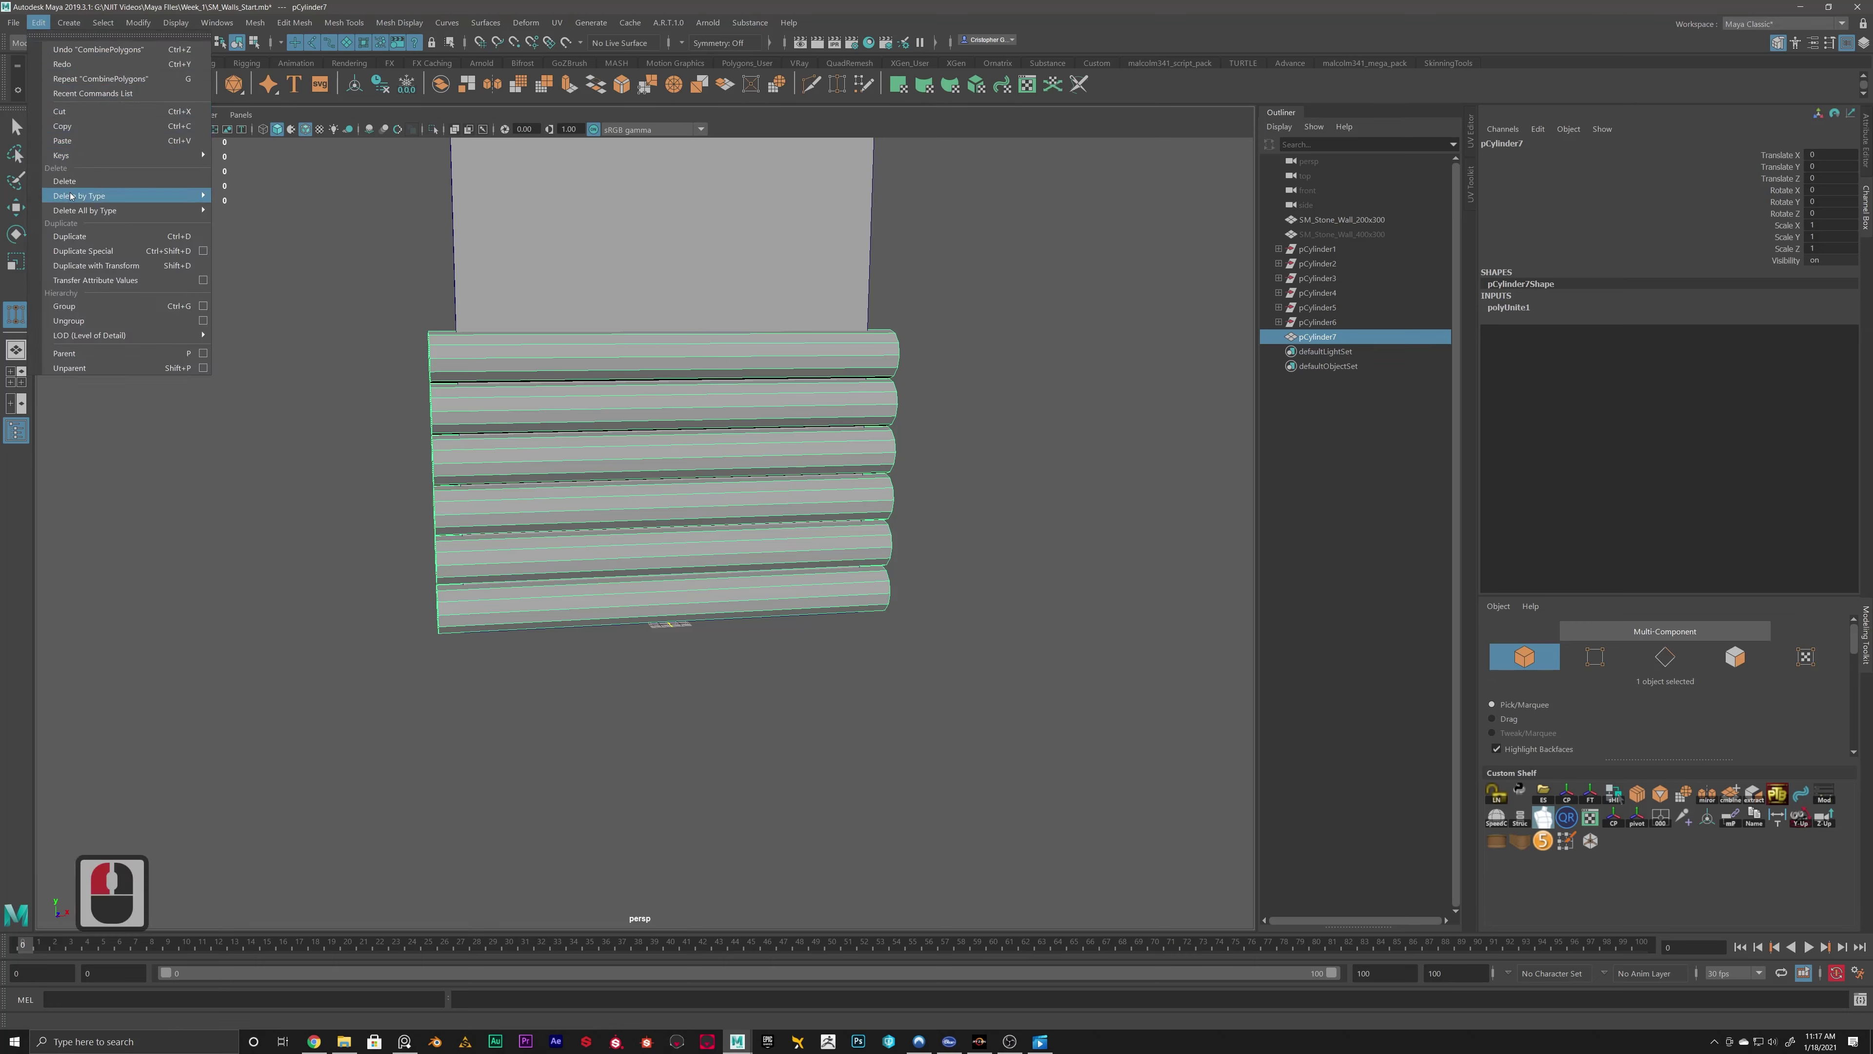
# Delete the combined log mesh's construction history with Delete by Type.
pyautogui.moveTo(170, 195)
pyautogui.click(283, 208)
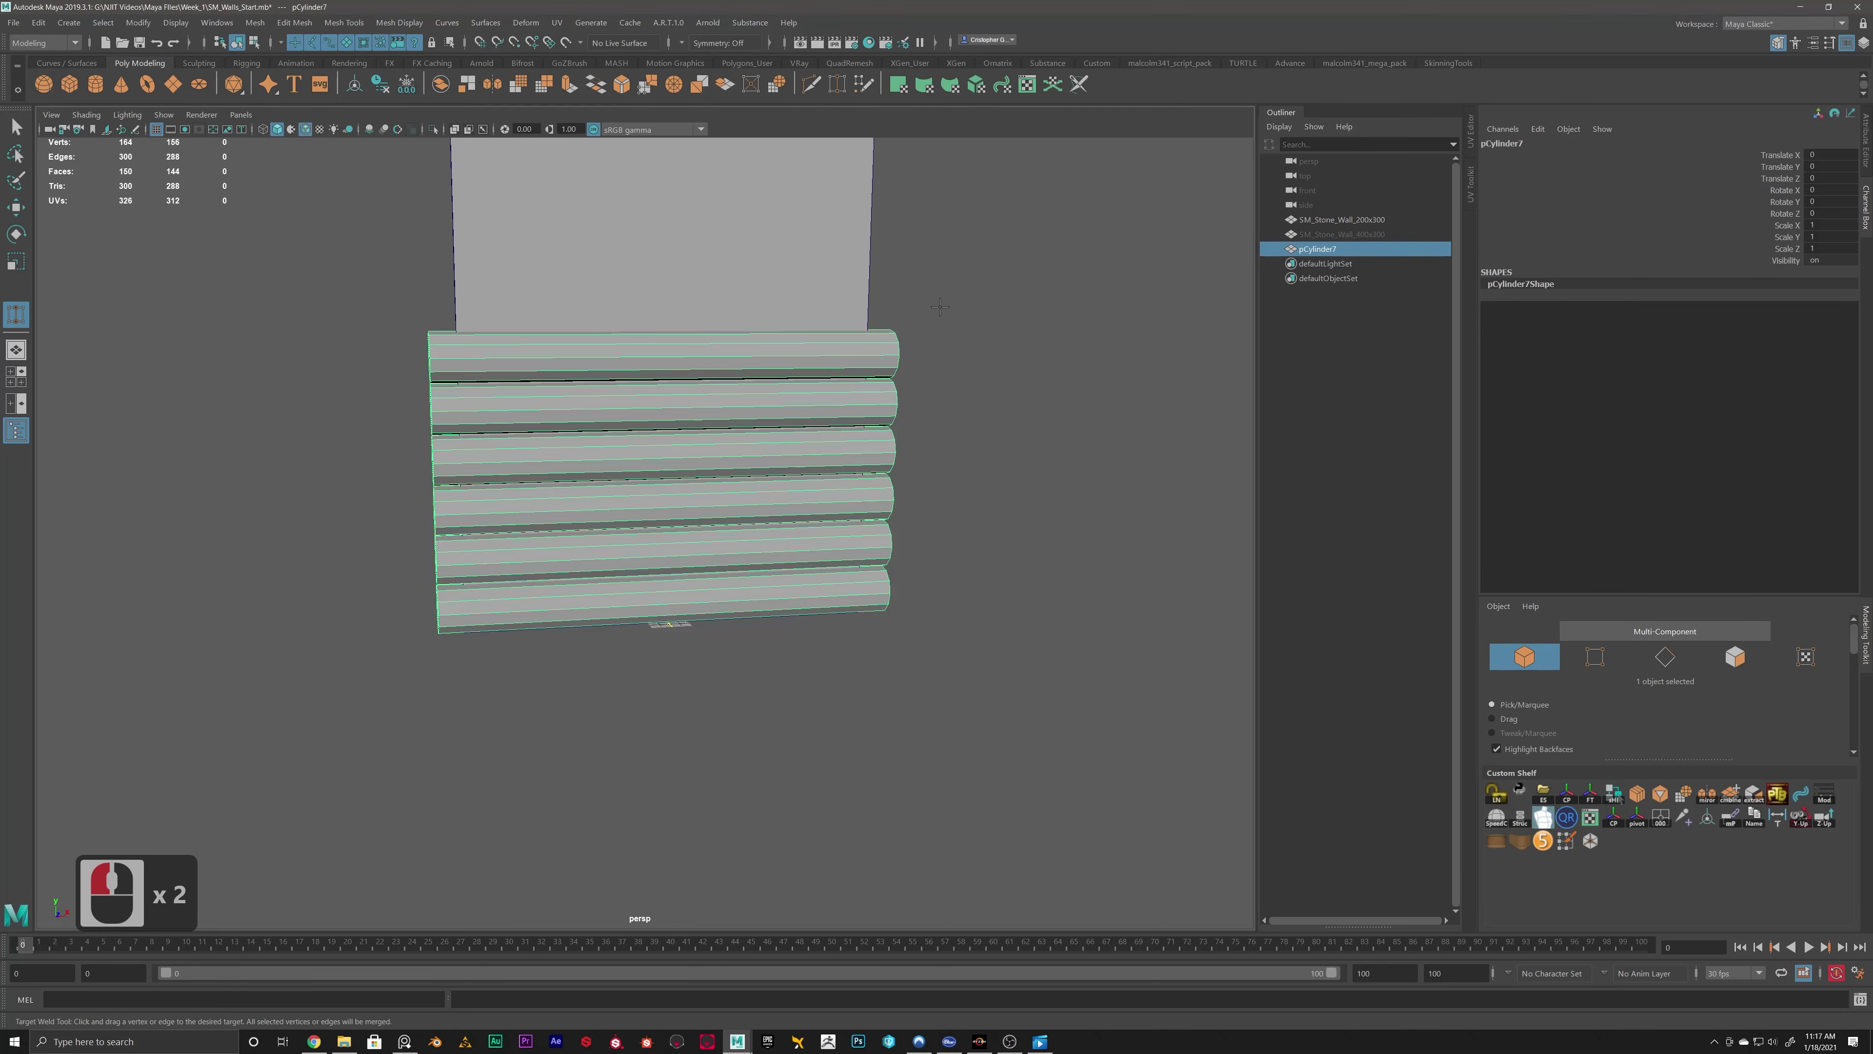
pyautogui.keyDown('alt'); pyautogui.moveTo(939, 307); pyautogui.dragTo(892, 310); pyautogui.keyUp('alt')
pyautogui.click(38, 22)
pyautogui.click(125, 196)
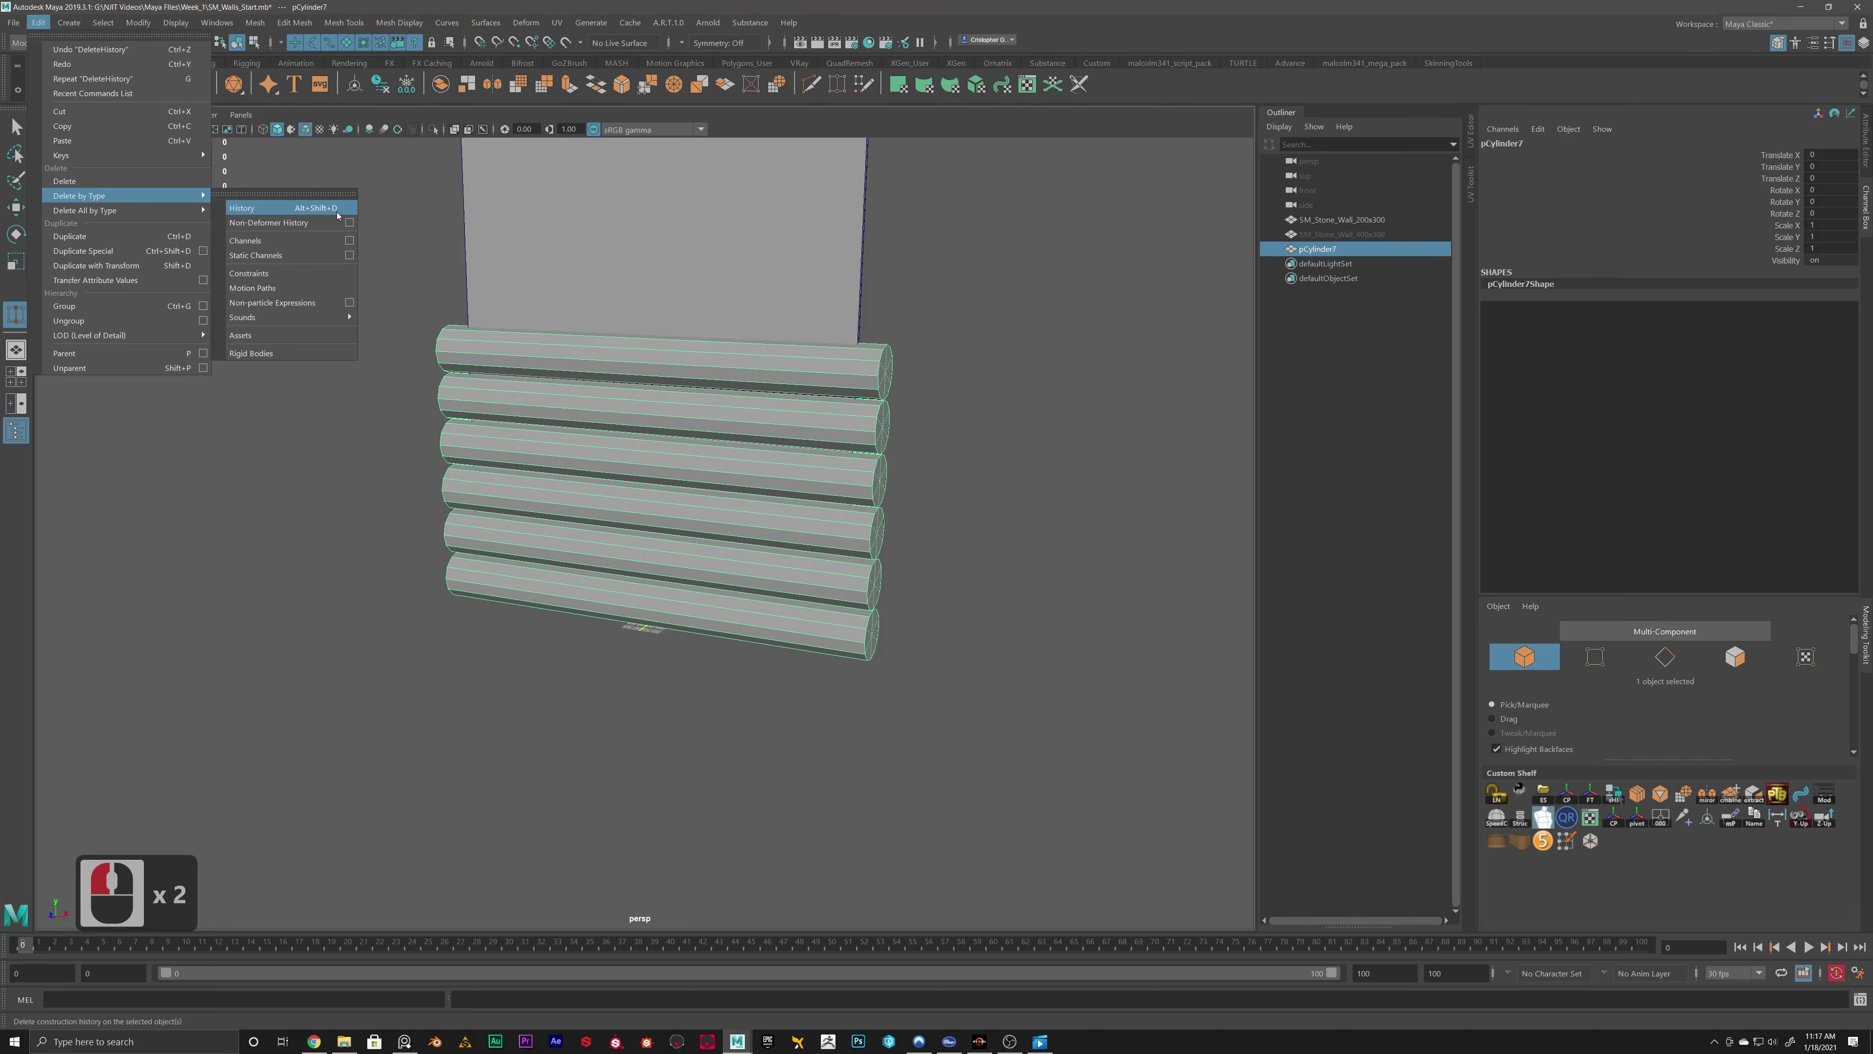
pyautogui.click(981, 325)
pyautogui.moveTo(971, 326)
pyautogui.keyDown('alt'); pyautogui.mouseDown()
pyautogui.moveTo(932, 490)
pyautogui.moveTo(834, 419)
pyautogui.moveTo(854, 442)
pyautogui.moveTo(990, 328)
pyautogui.mouseUp(); pyautogui.keyUp('alt')
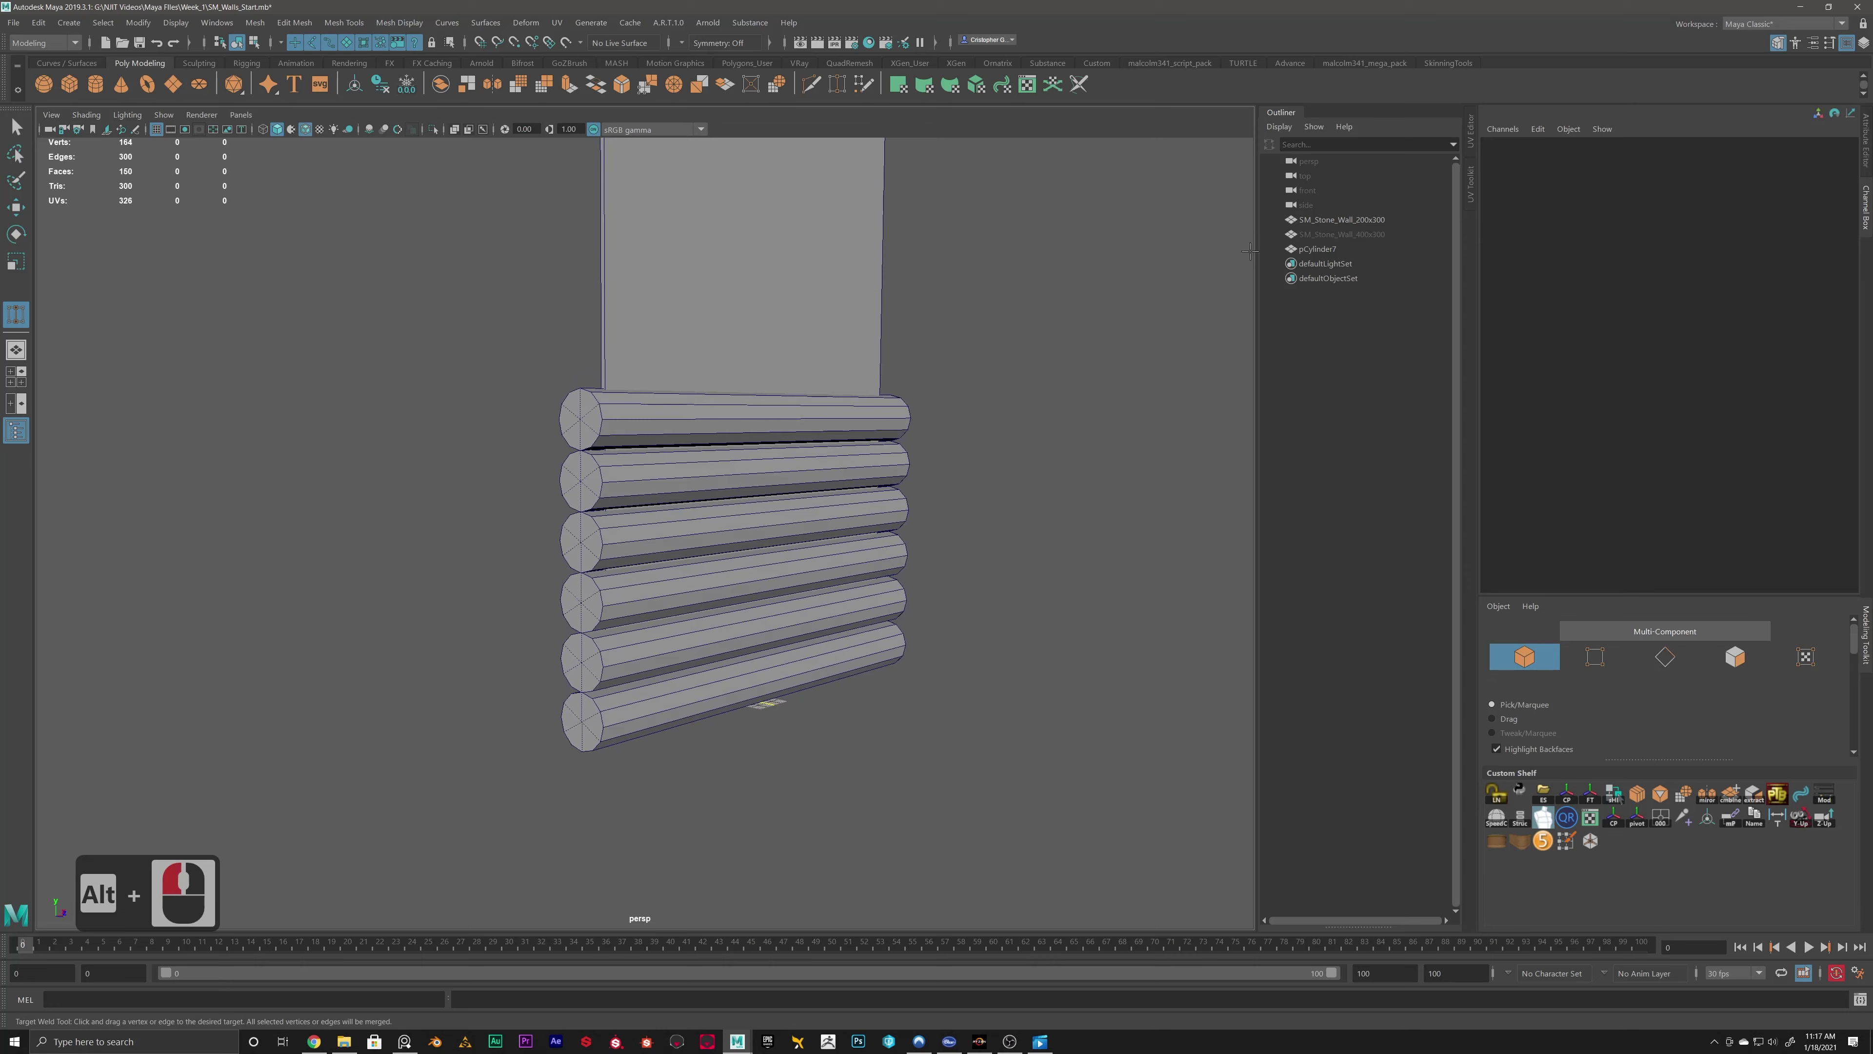
# Rename the combined log mesh to SM_LogWall_200 in the Outliner.
pyautogui.click(1320, 249)
pyautogui.doubleClick(1320, 248)
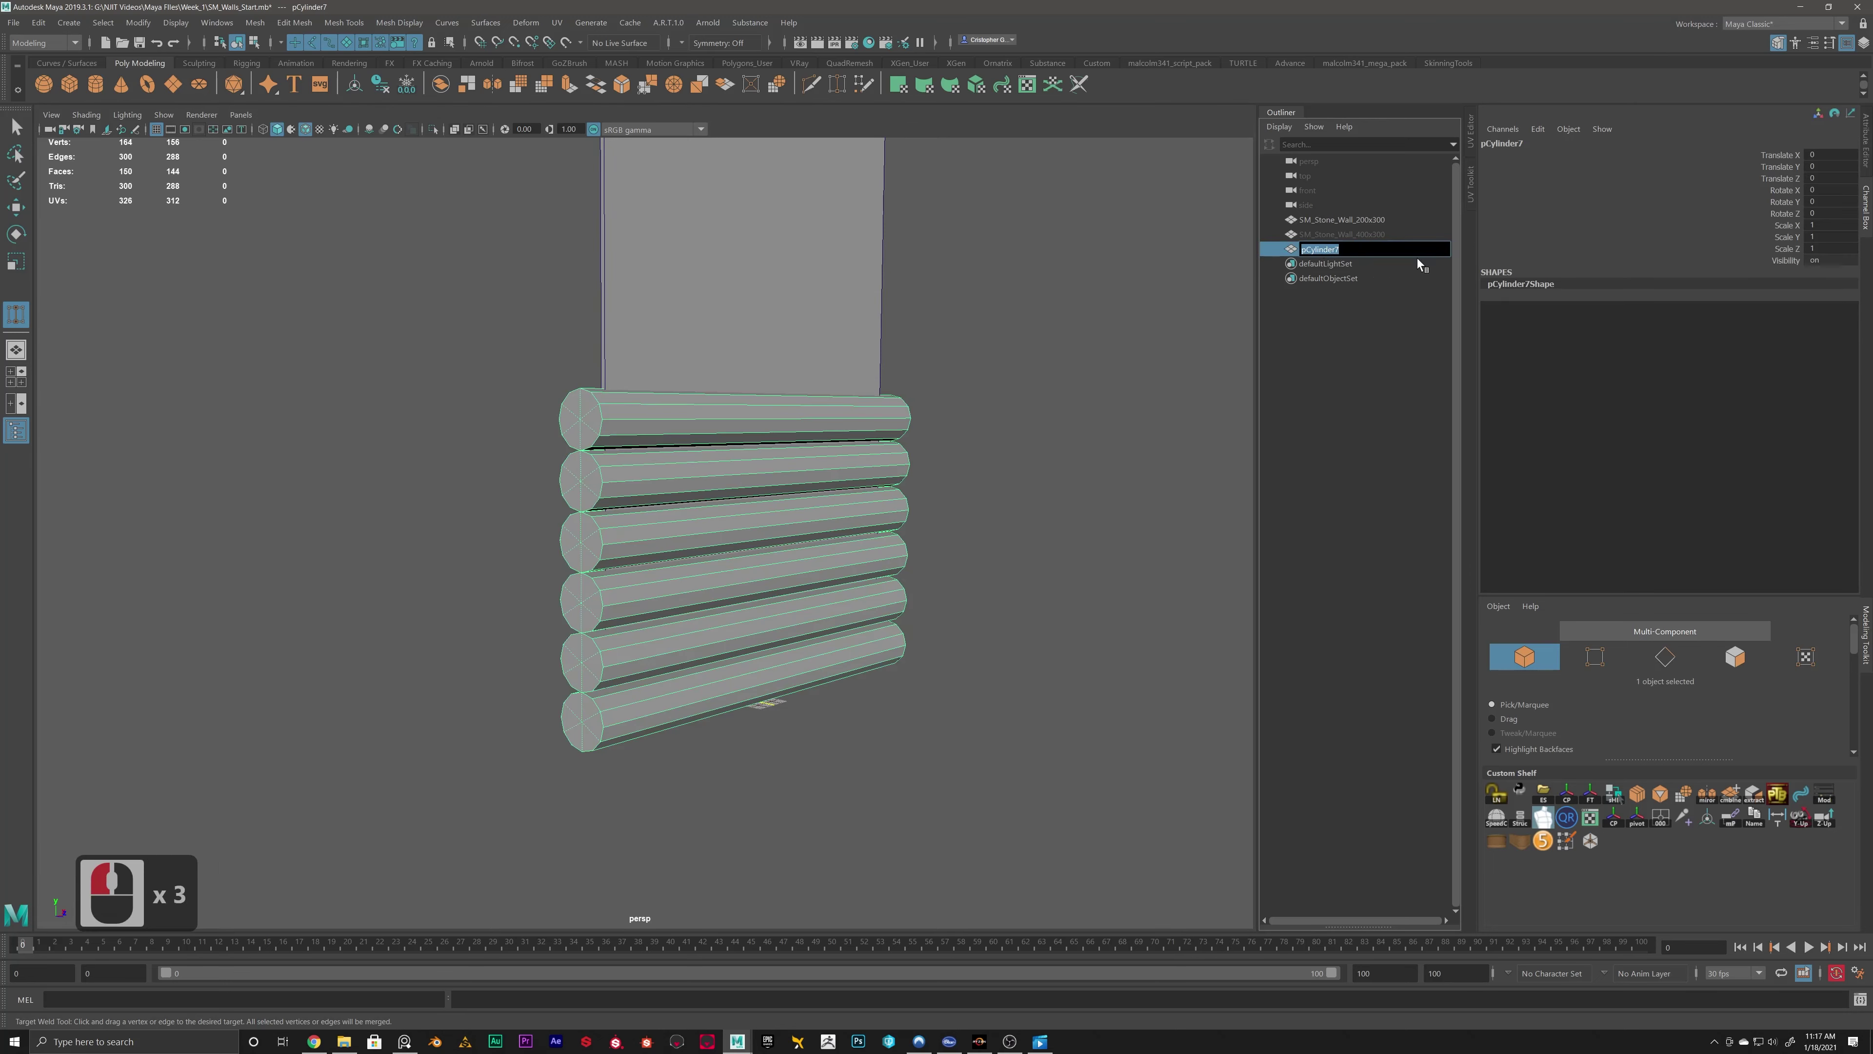
pyautogui.write('SM_')
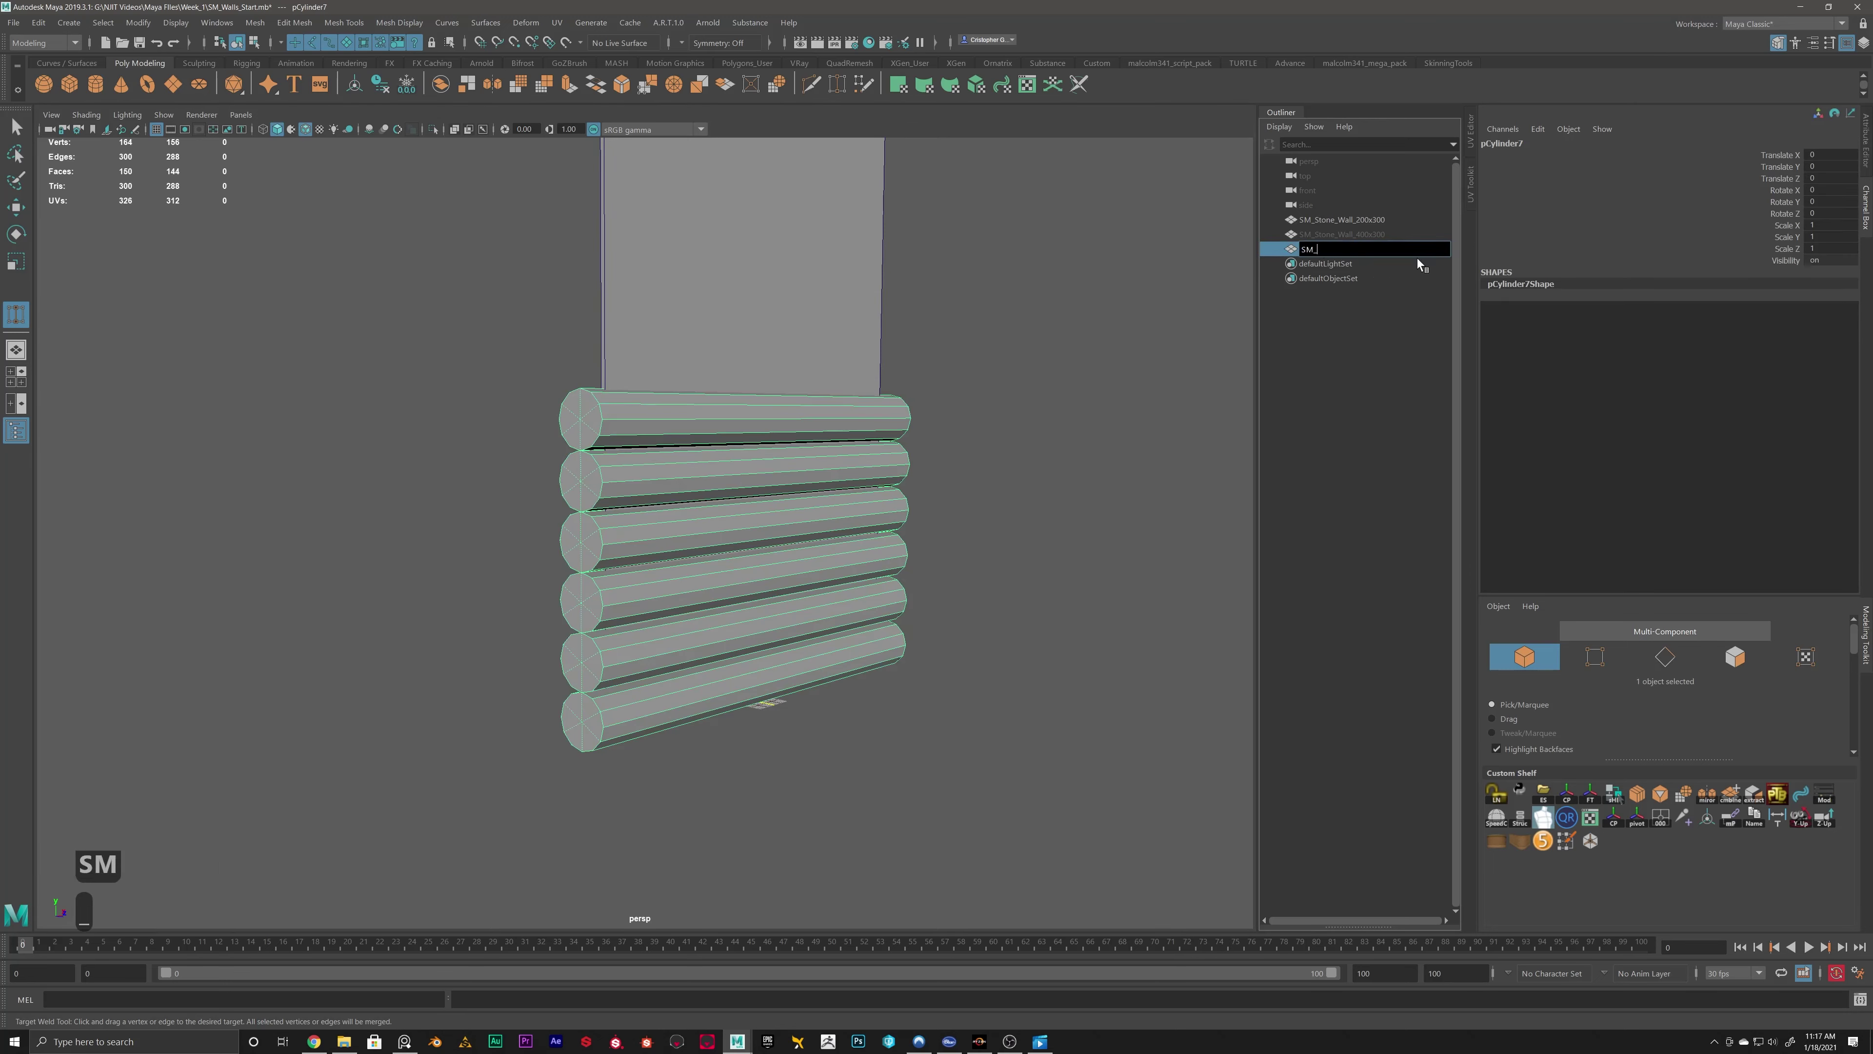
pyautogui.write('Lo')
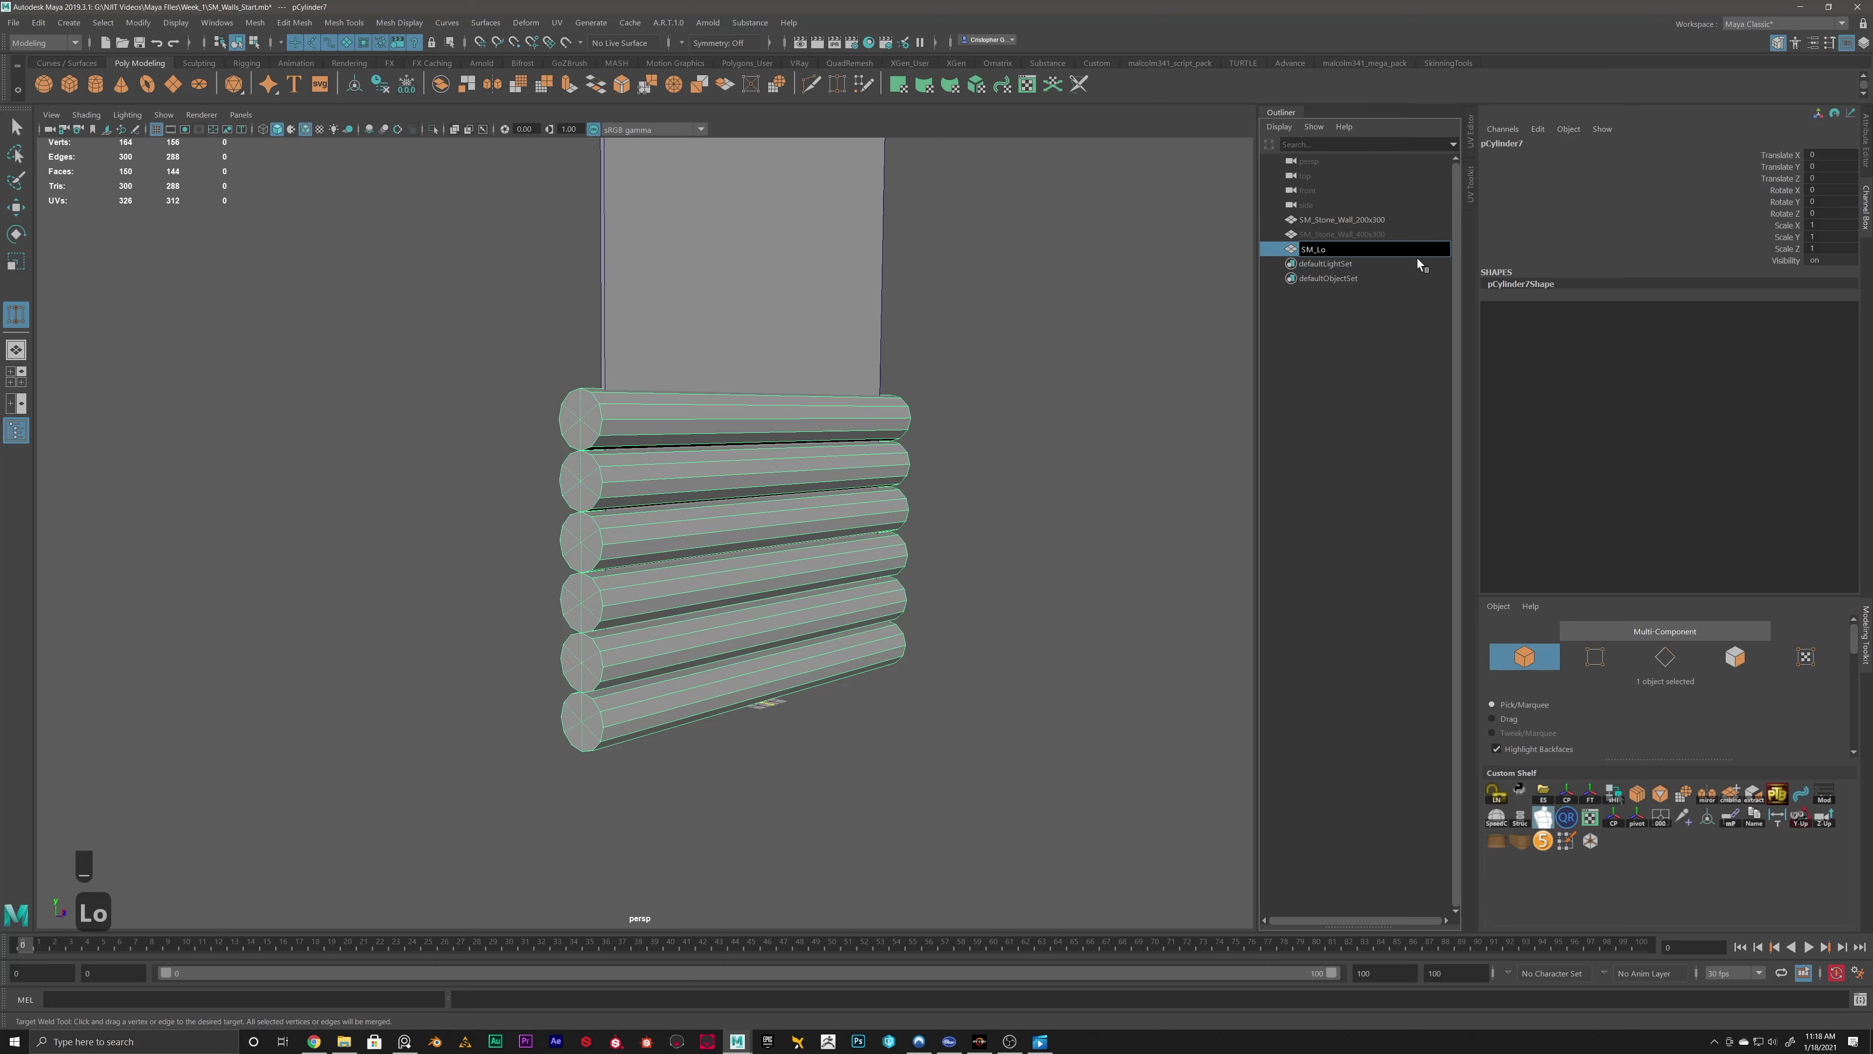
pyautogui.write('gWall')
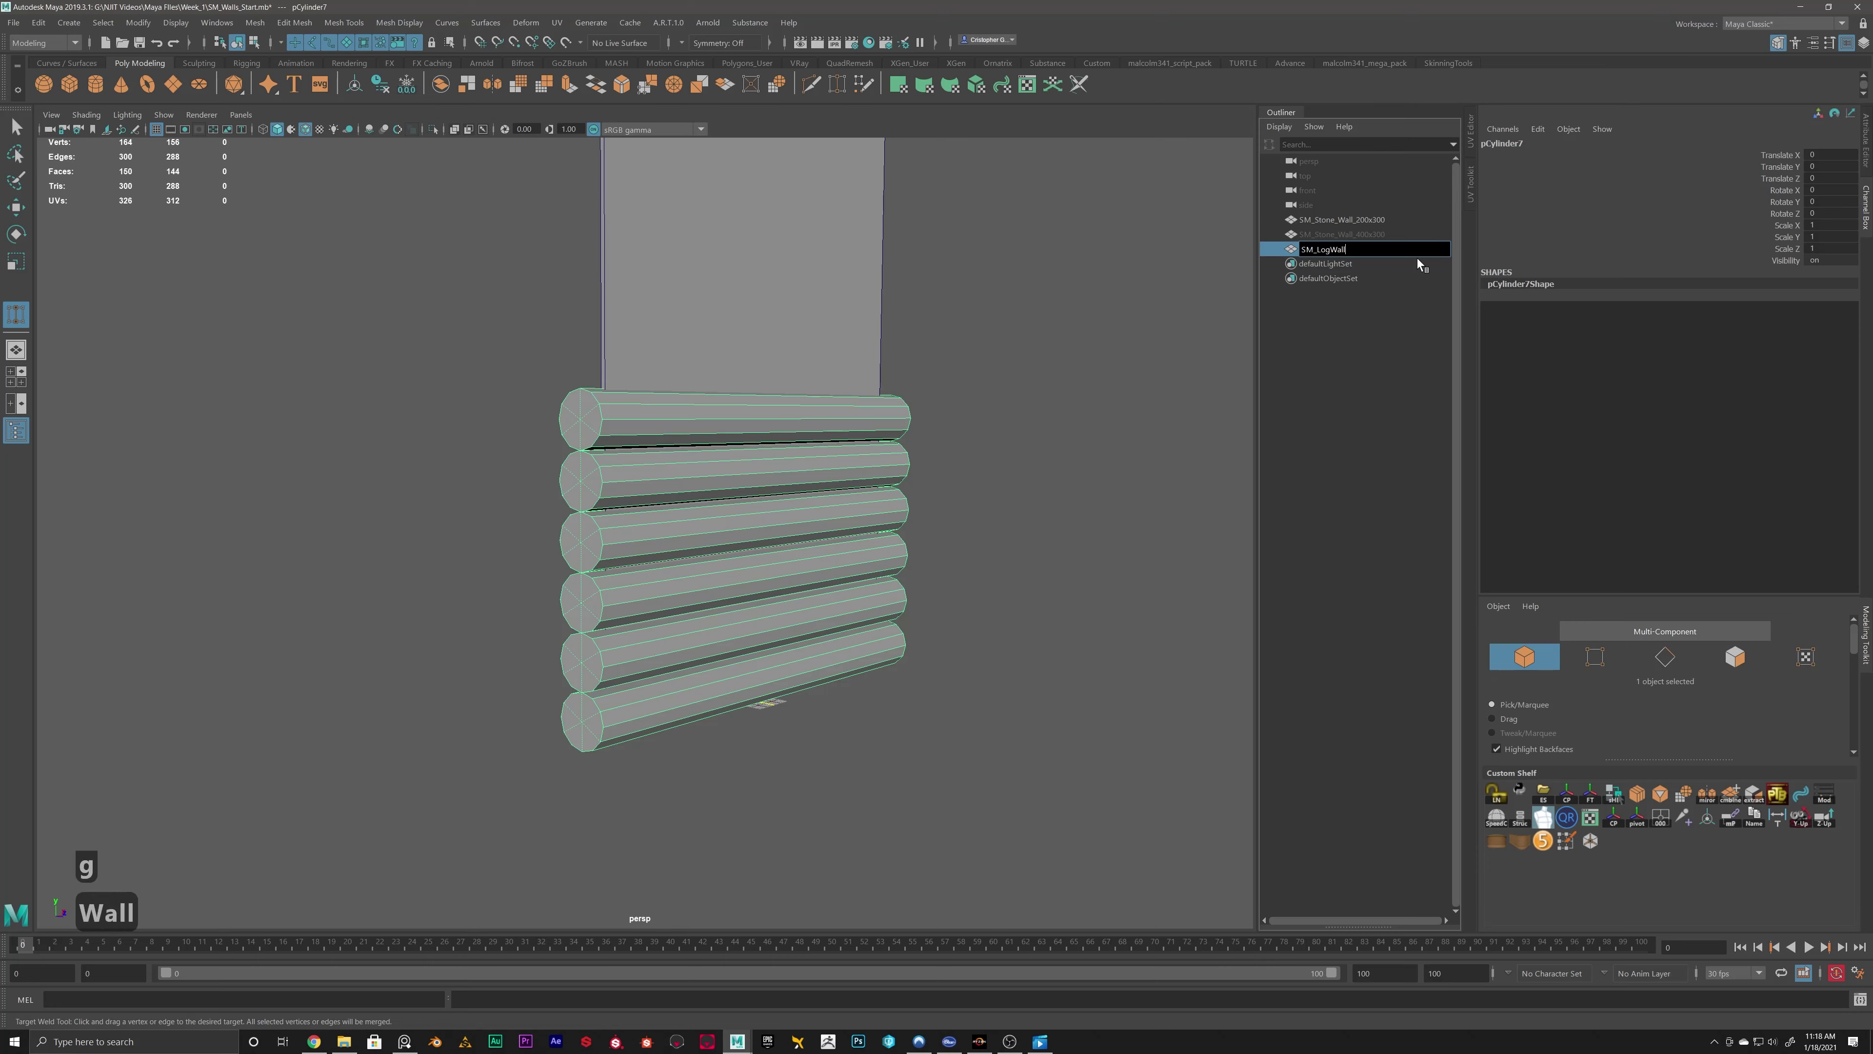
pyautogui.write('_Front')
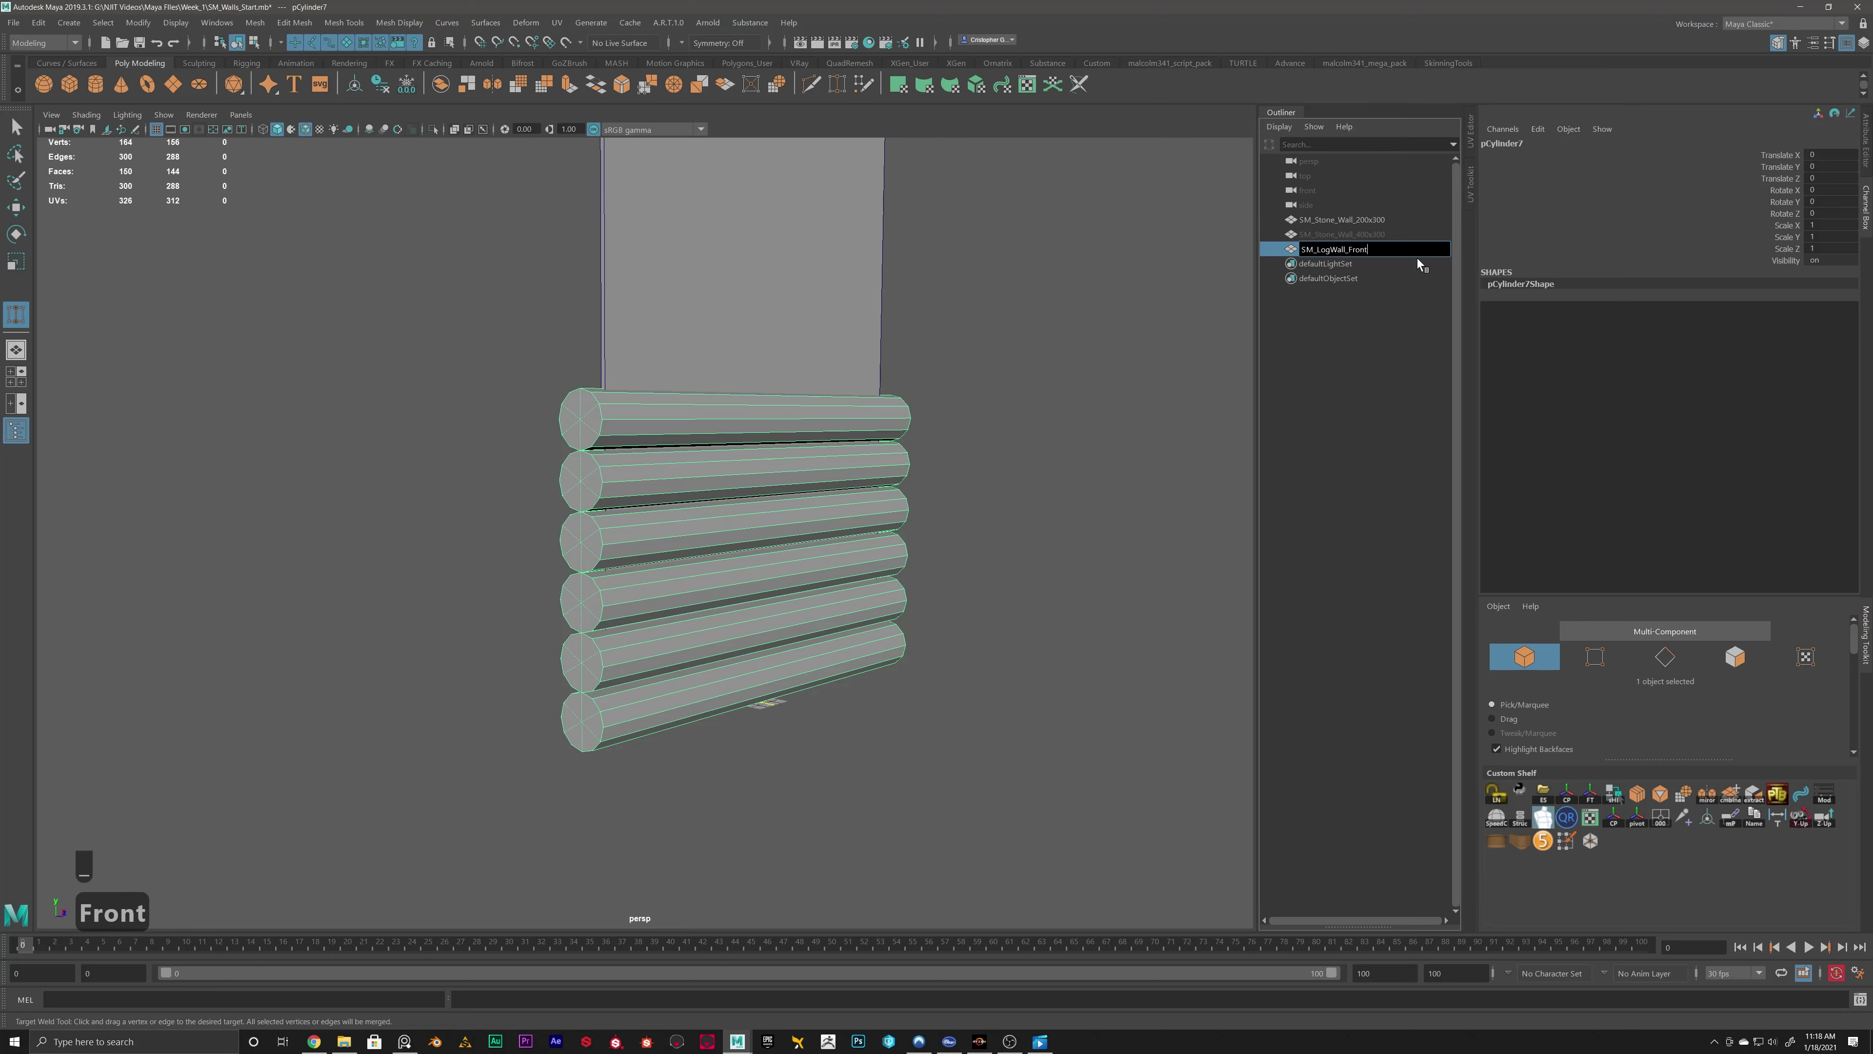
pyautogui.press('BackSpace')
pyautogui.press('BackSpace')
pyautogui.press('BackSpace')
pyautogui.press('BackSpace')
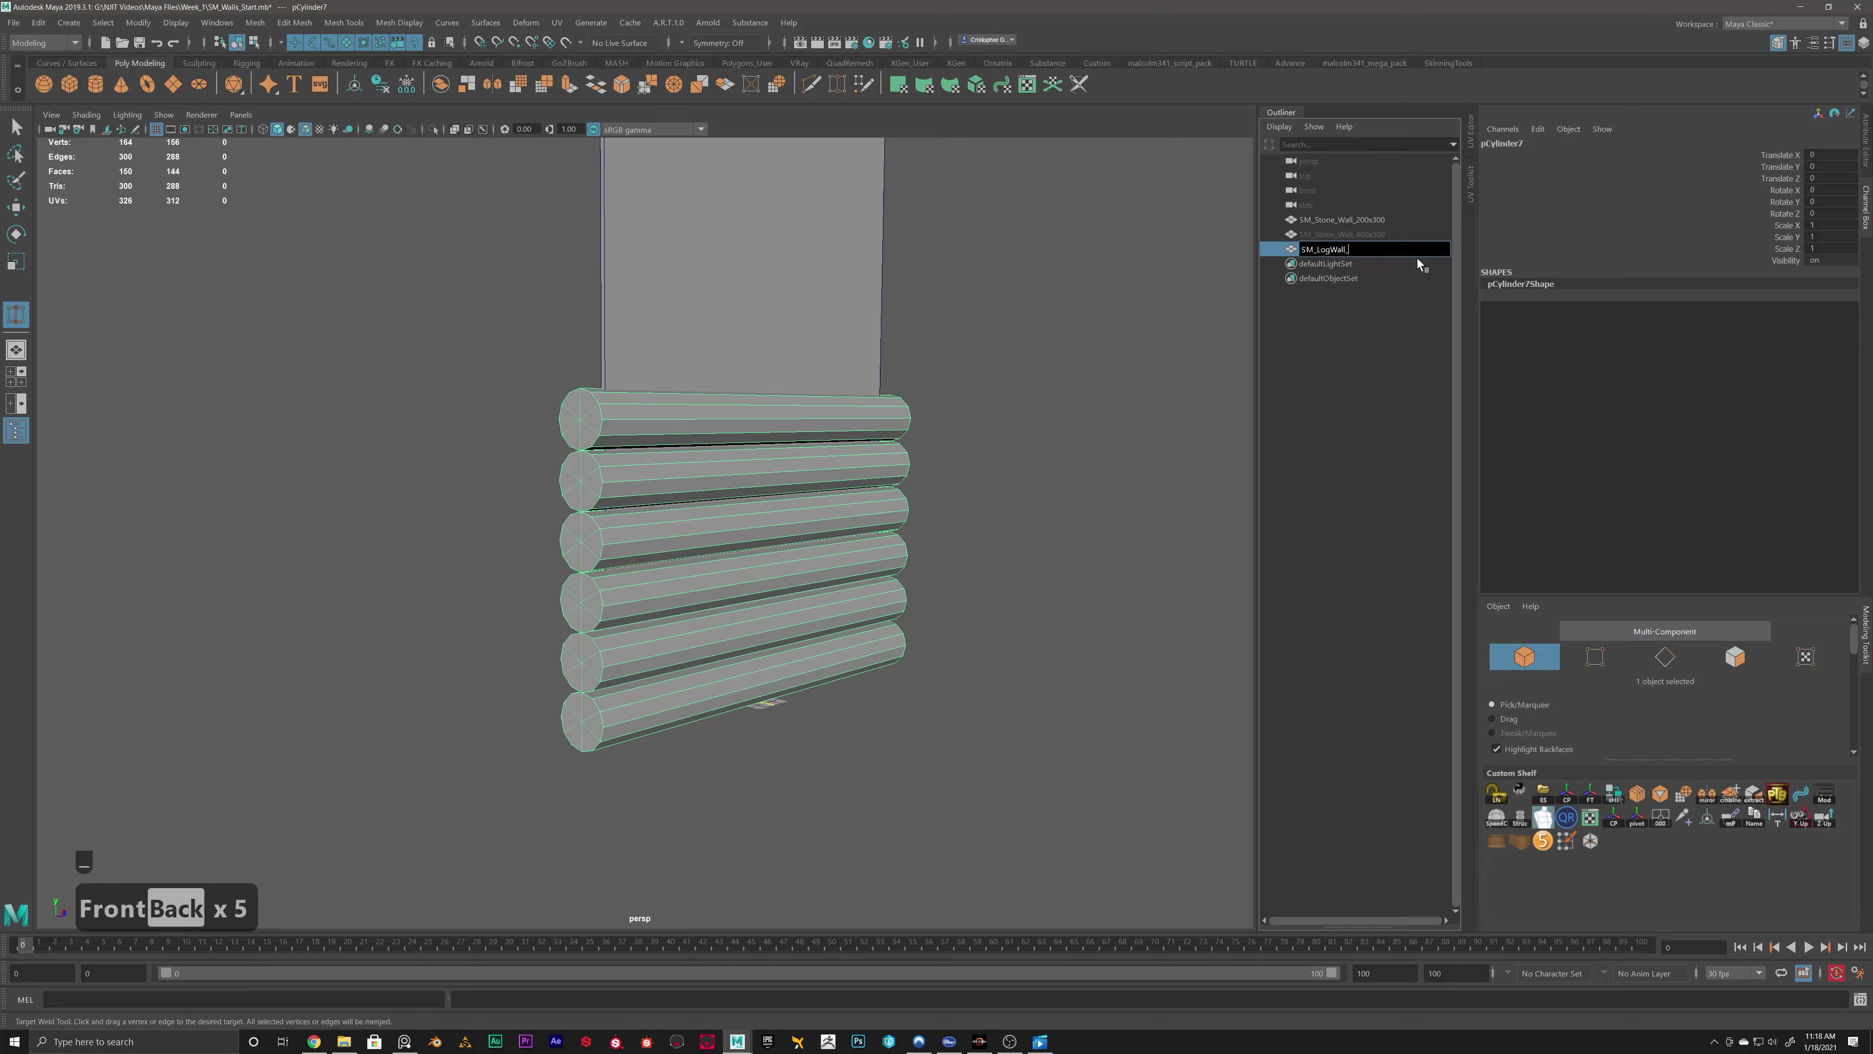
pyautogui.write('200')
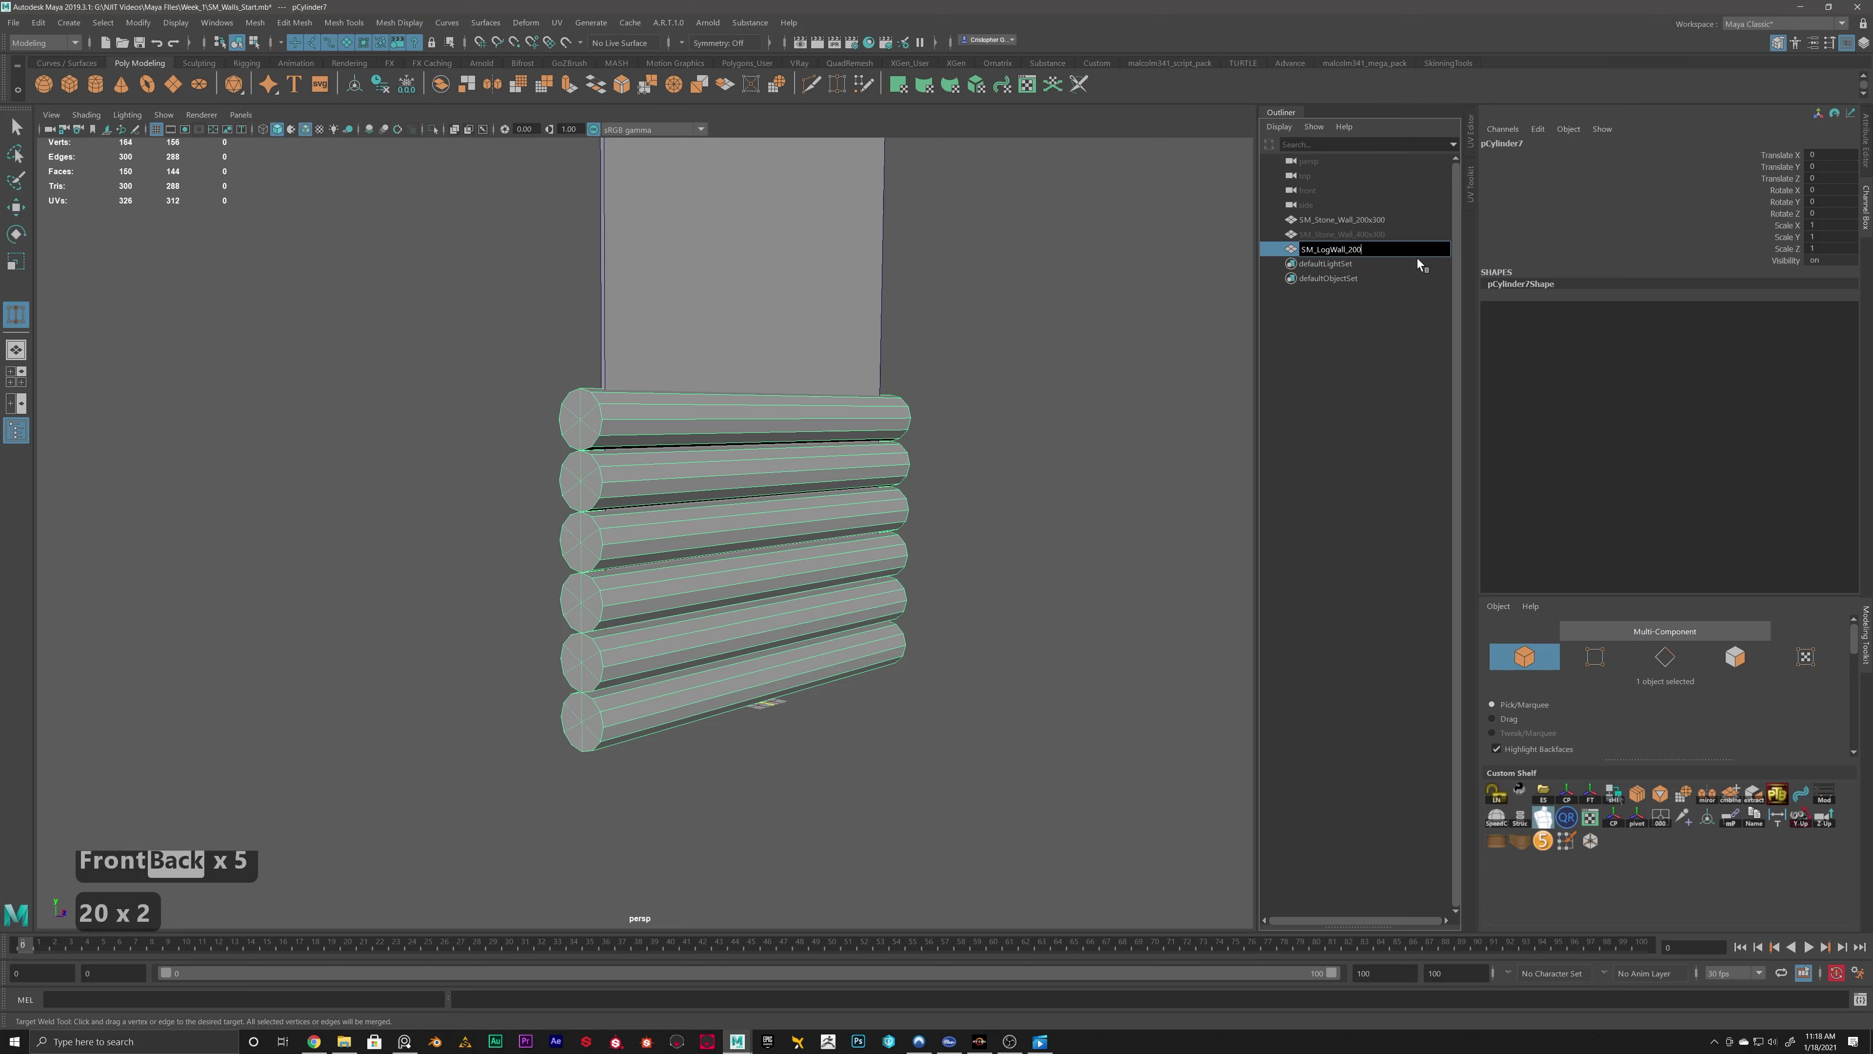
pyautogui.press('Return')
pyautogui.keyDown('alt'); pyautogui.moveTo(867, 392); pyautogui.dragTo(740, 421); pyautogui.keyUp('alt')
pyautogui.keyDown('alt'); pyautogui.scroll(-9, 767, 417); pyautogui.keyUp('alt')
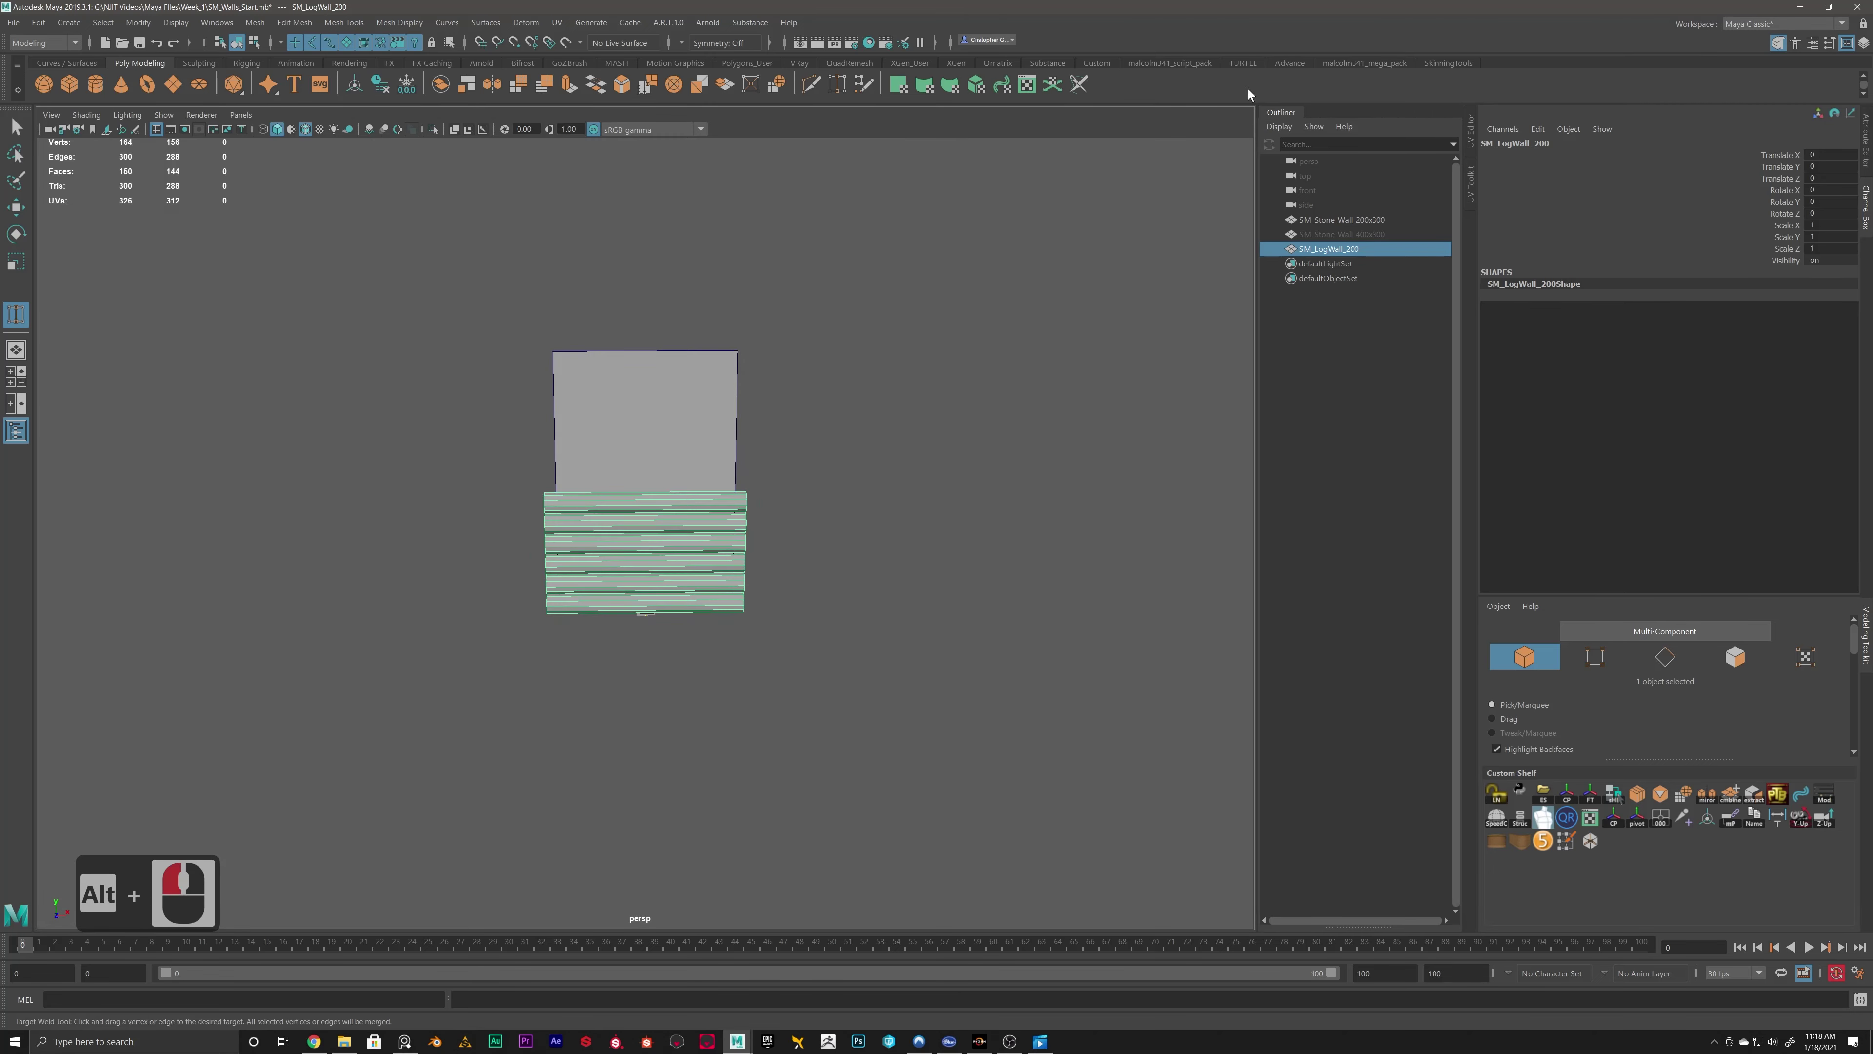
# Hide the 200x300 stone wall plane and show the 400x300 plane.
pyautogui.click(1341, 230)
pyautogui.click(1344, 220)
pyautogui.press('h')
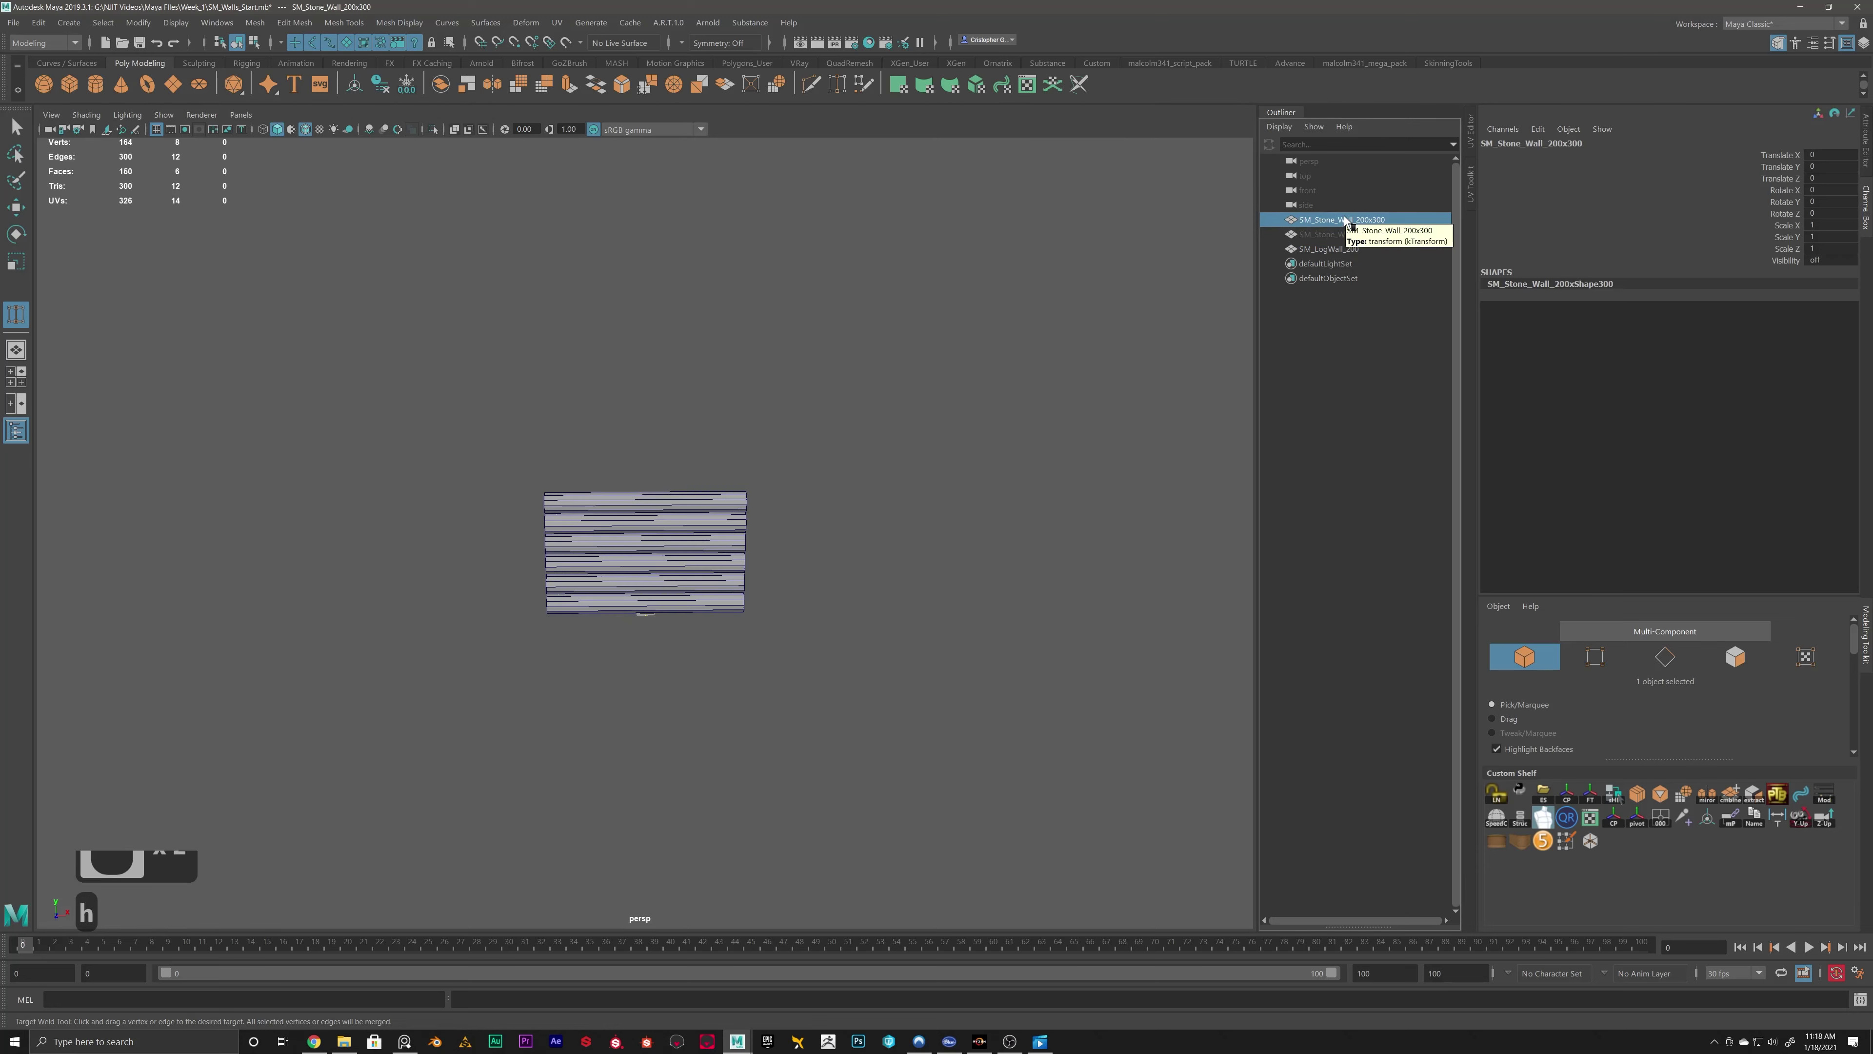
pyautogui.click(1340, 234)
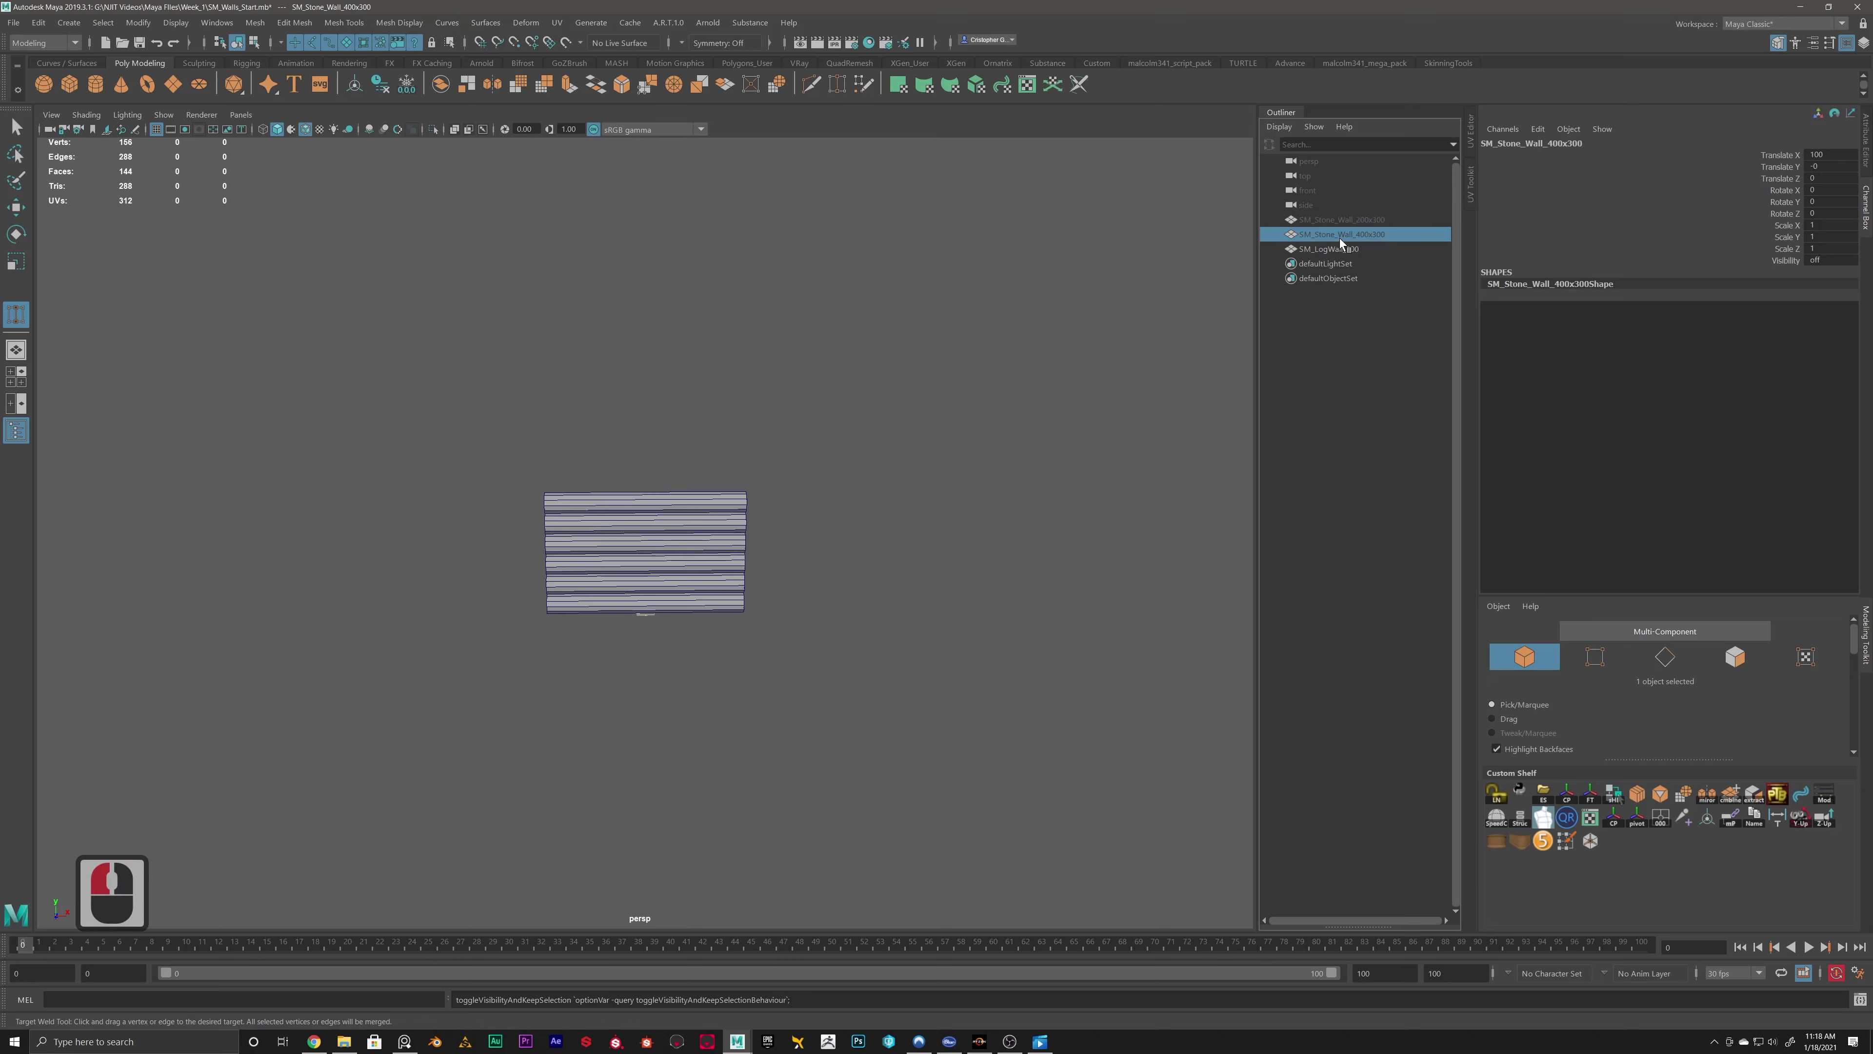
pyautogui.press('h')
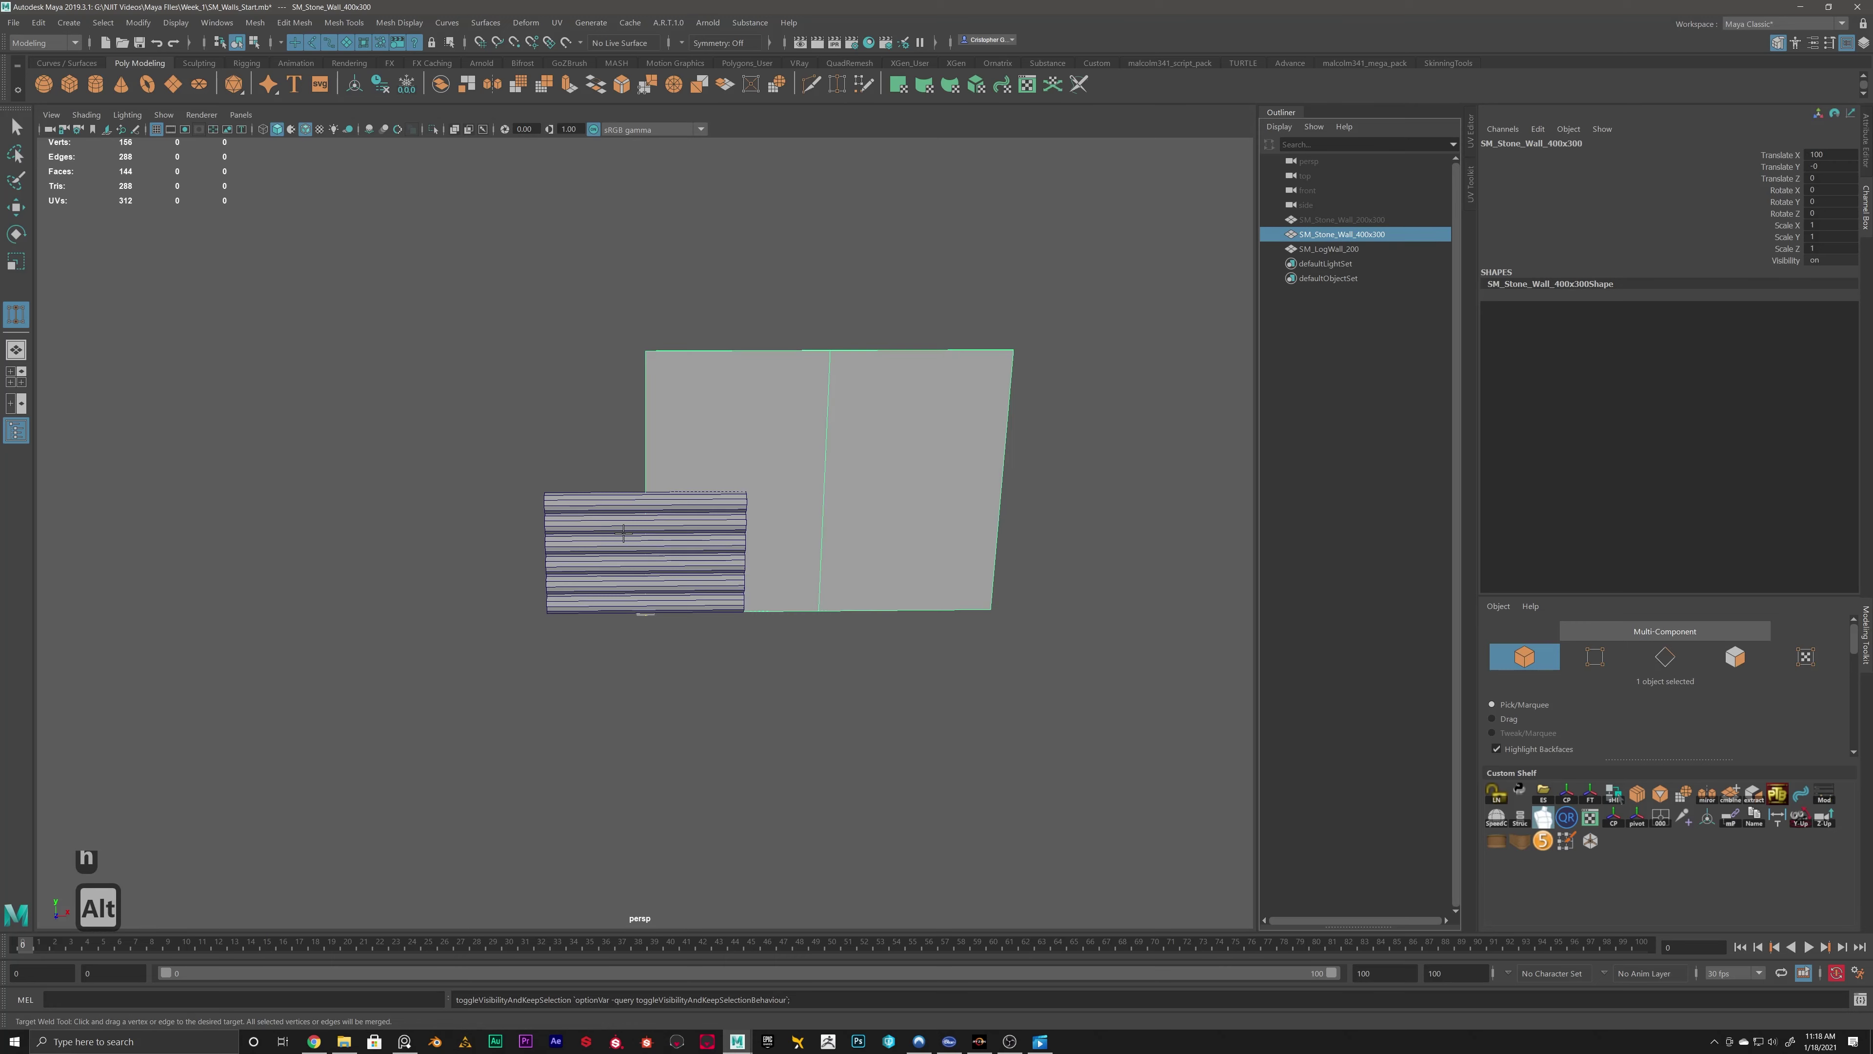
# Select SM_LogWall_200 in the Outliner.
pyautogui.keyDown('alt'); pyautogui.moveTo(627, 529); pyautogui.dragTo(807, 527); pyautogui.keyUp('alt')
pyautogui.keyDown('alt'); pyautogui.moveTo(807, 527); pyautogui.dragTo(730, 500, button='middle'); pyautogui.keyUp('alt')
pyautogui.click(1334, 249)
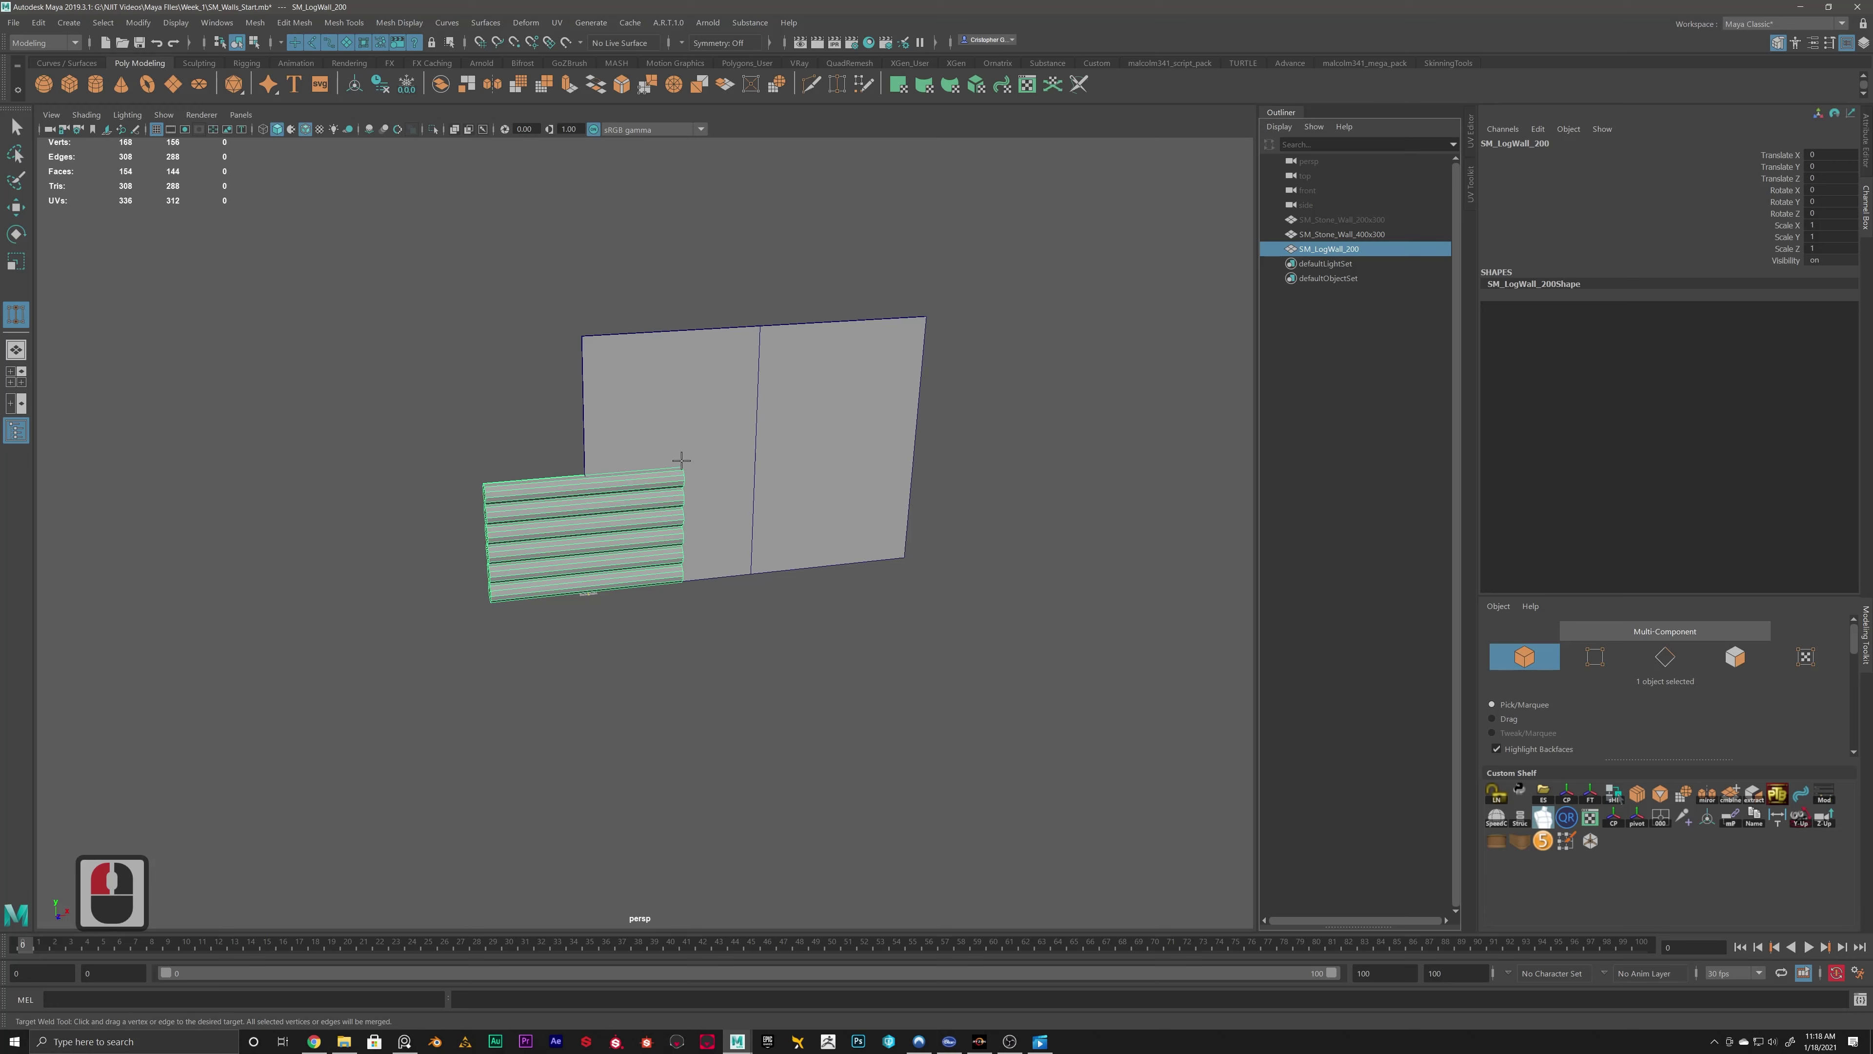
pyautogui.keyDown('alt'); pyautogui.moveTo(597, 465); pyautogui.dragTo(630, 461); pyautogui.keyUp('alt')
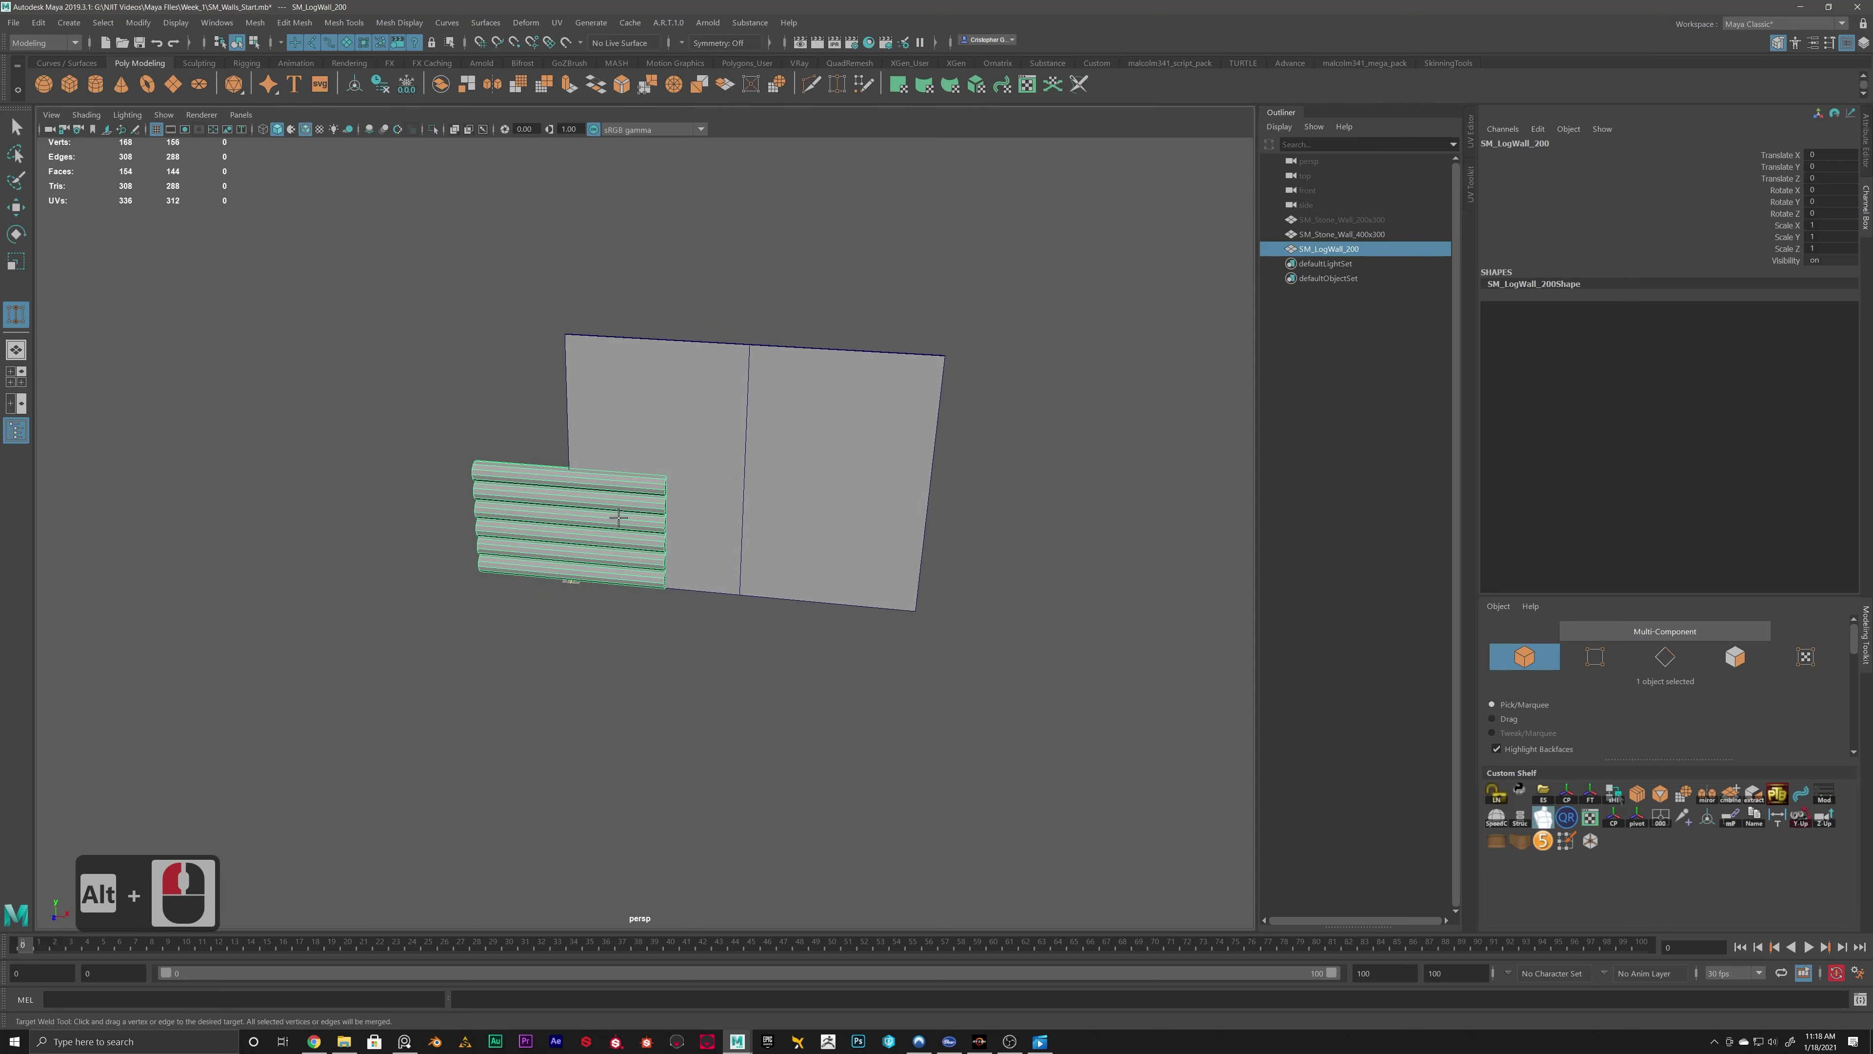
# Duplicate SM_LogWall_200 and vertex-snap the copy 200 units along X.
pyautogui.press('w')
pyautogui.hotkey('ctrl', 'd')
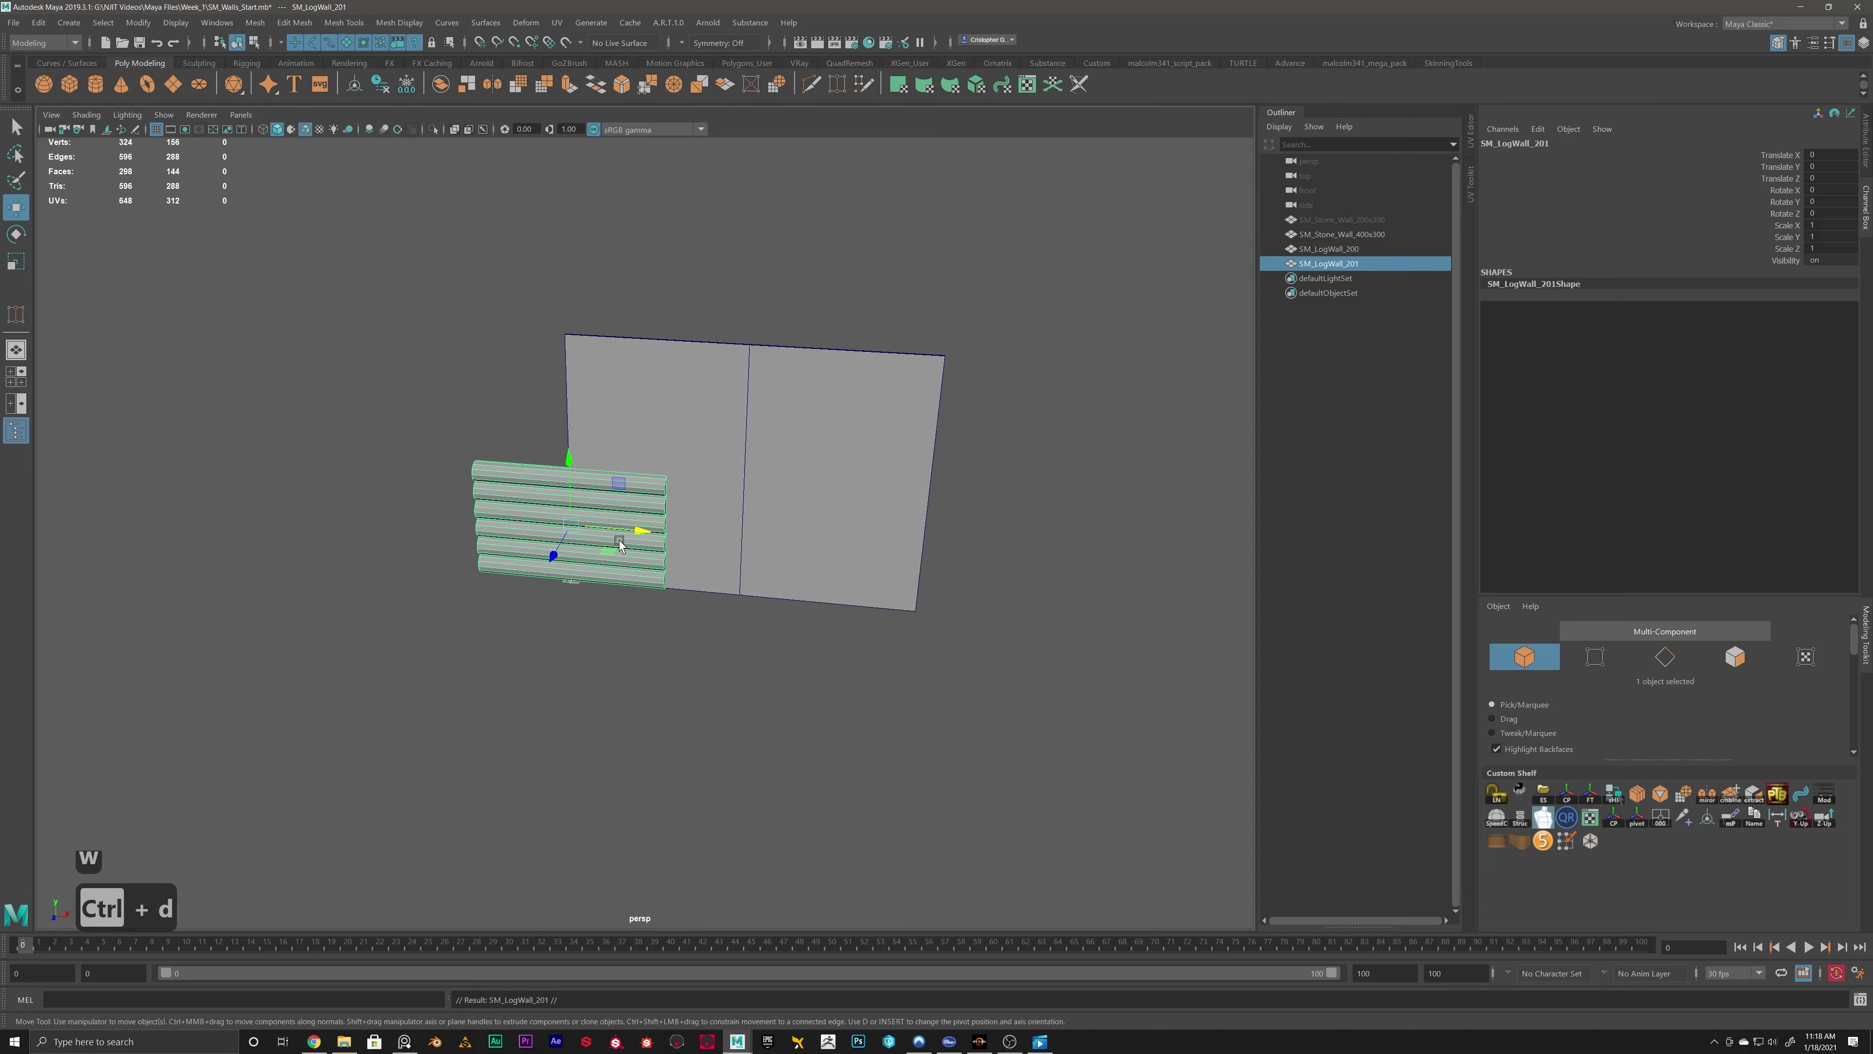
pyautogui.moveTo(638, 525); pyautogui.dragTo(639, 525)
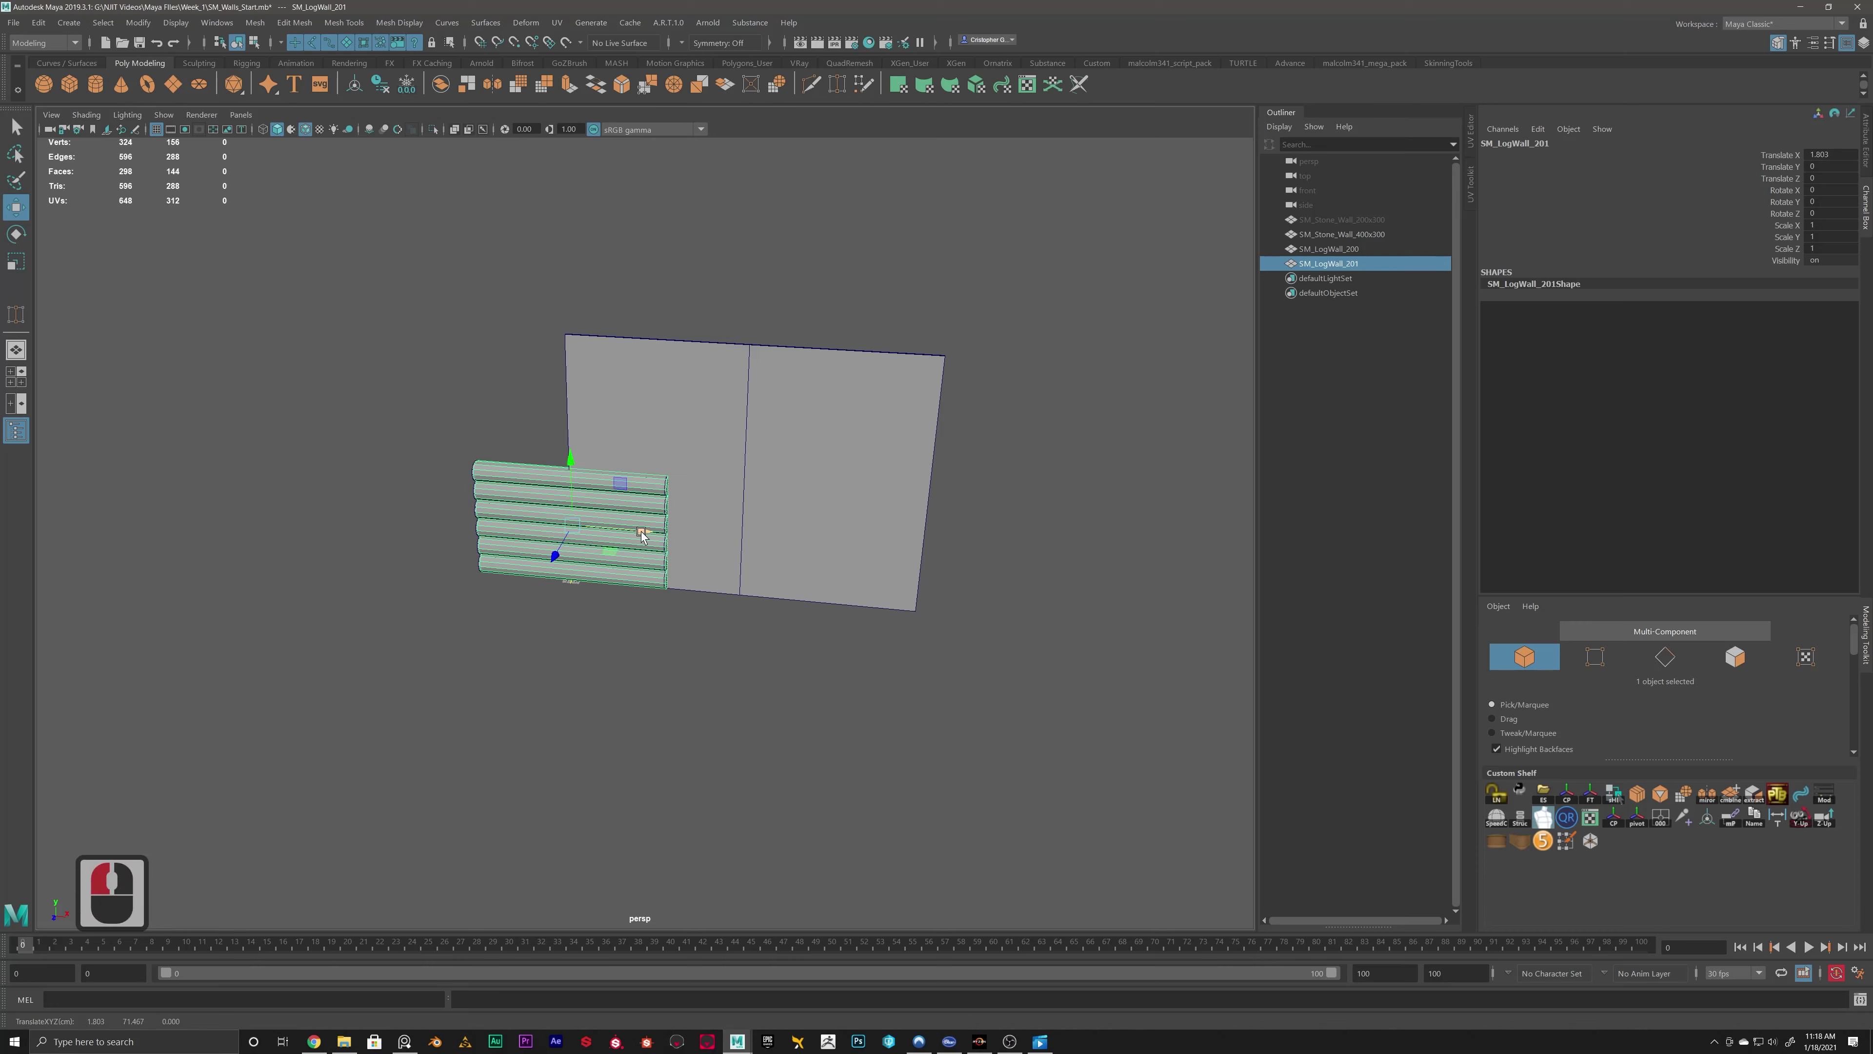
pyautogui.press('x')
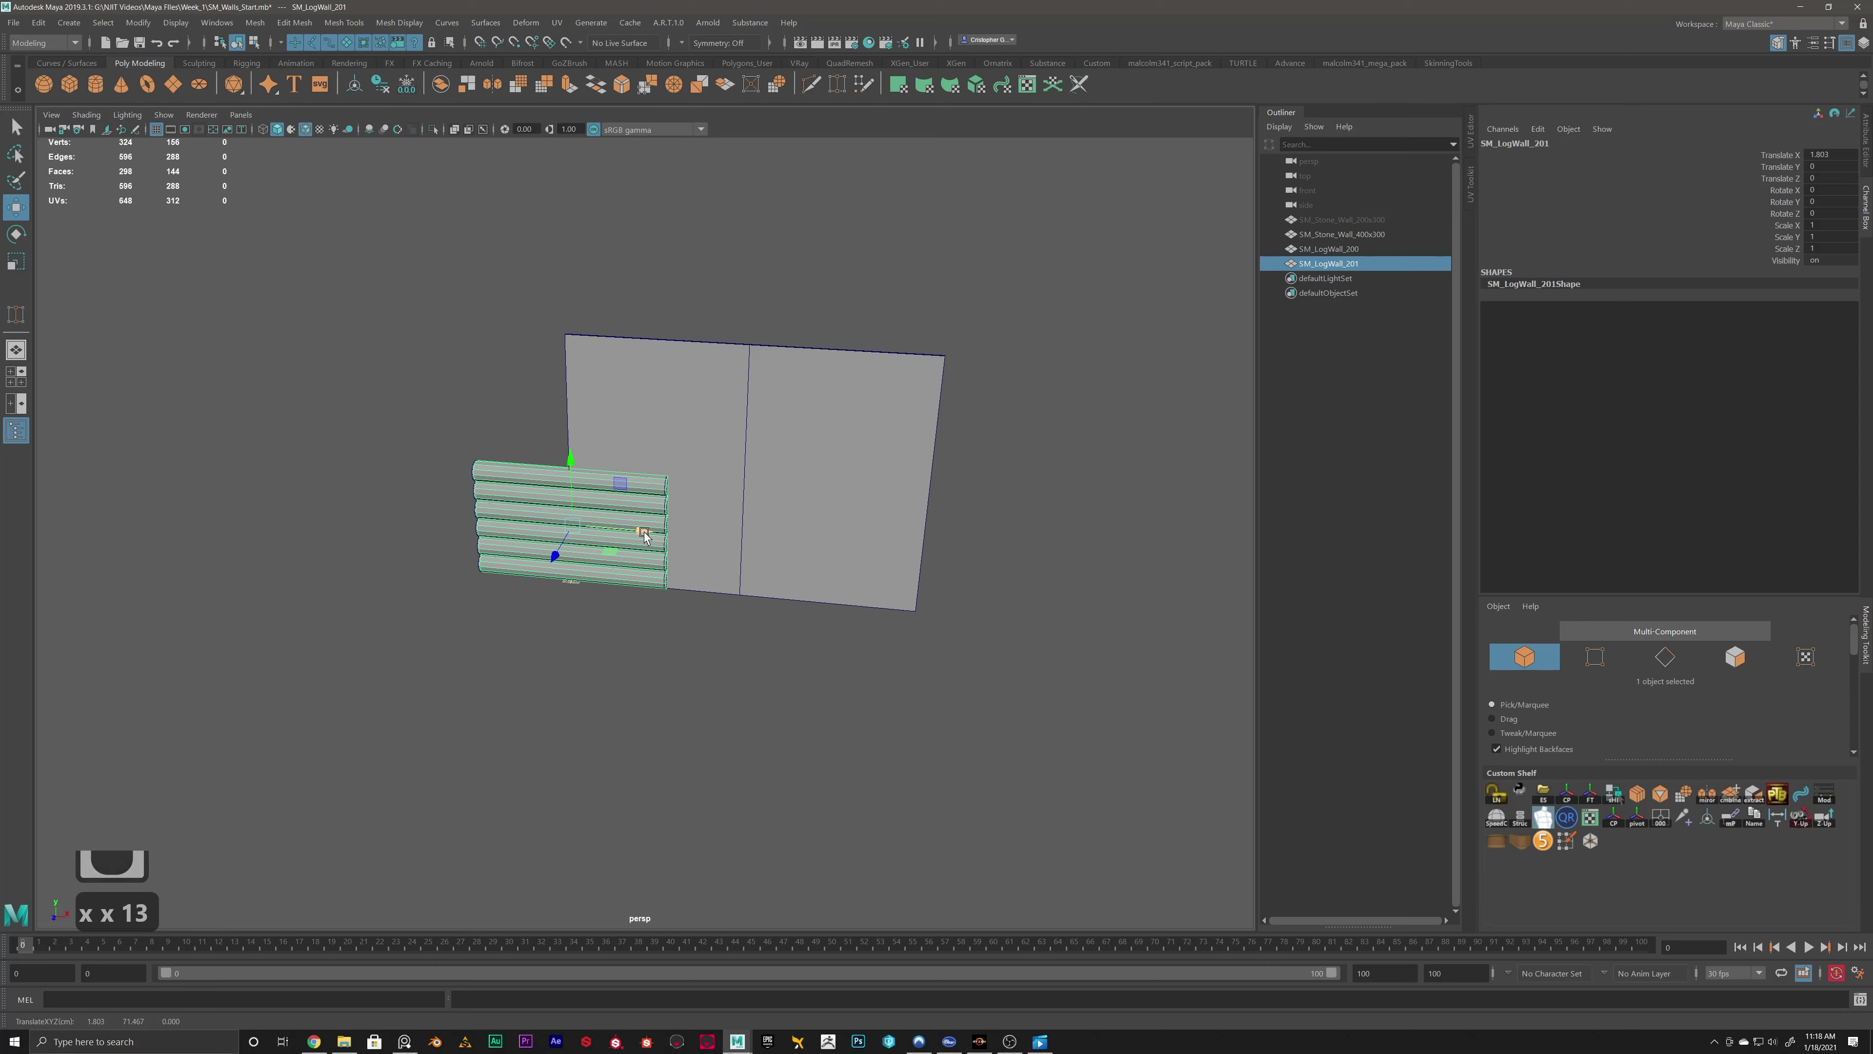
pyautogui.press('v')
pyautogui.moveTo(644, 535); pyautogui.dragTo(757, 564)
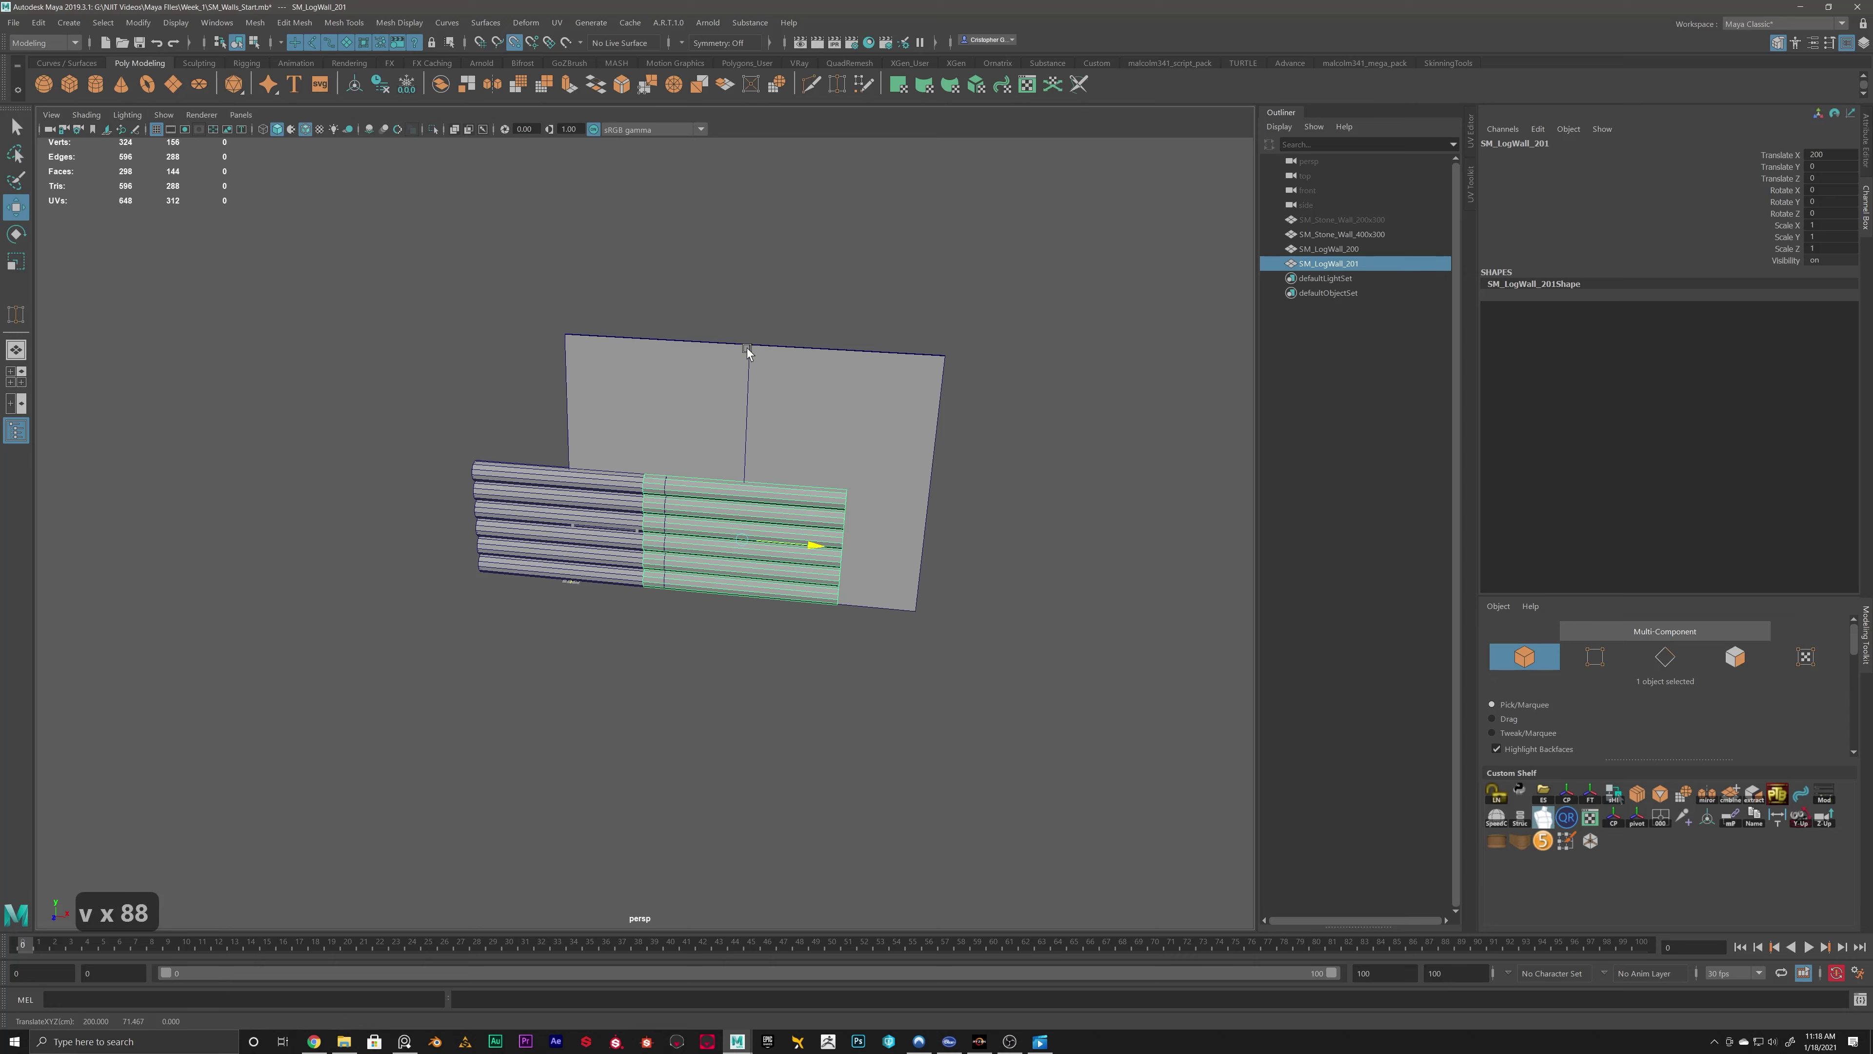
pyautogui.keyDown('alt'); pyautogui.moveTo(678, 515); pyautogui.dragTo(714, 501); pyautogui.keyUp('alt')
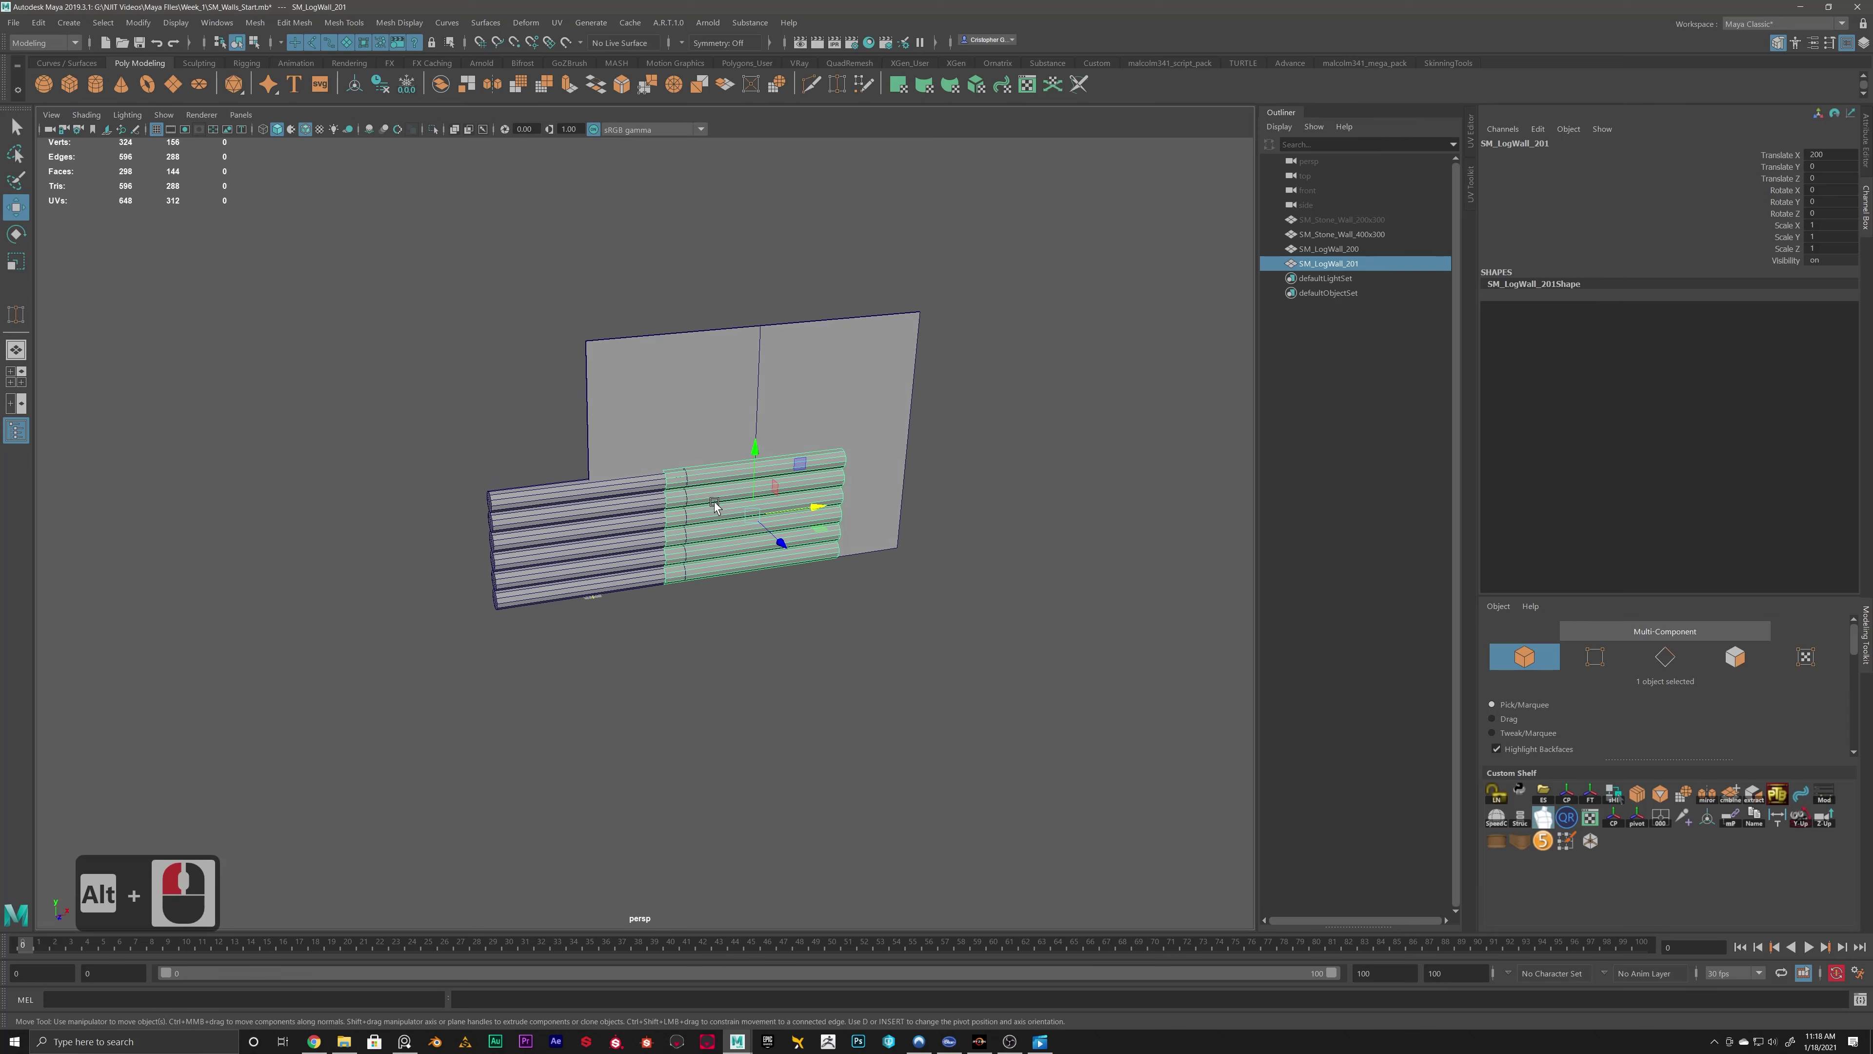
# Hide the original SM_LogWall_200 and select the duplicate SM_LogWall_201.
pyautogui.click(1327, 249)
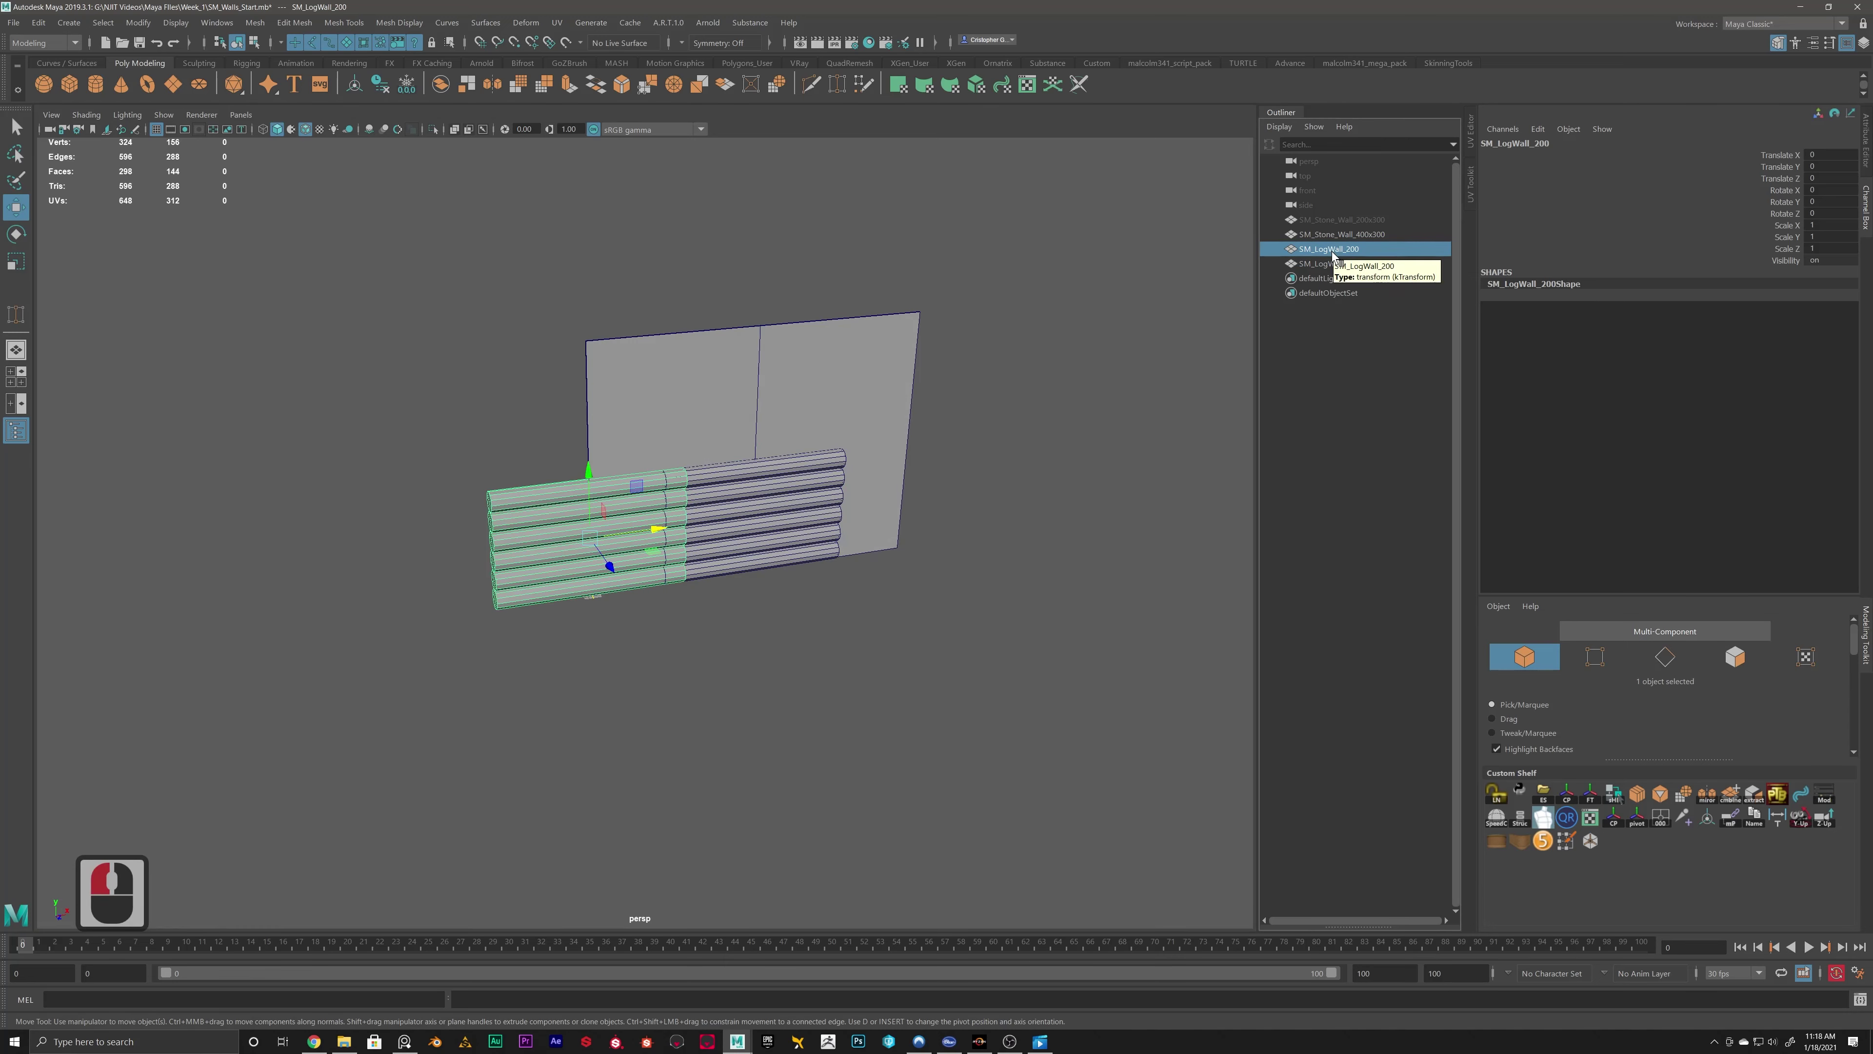
pyautogui.hotkey('ctrl', 'h')
pyautogui.keyDown('alt'); pyautogui.moveTo(767, 509); pyautogui.dragTo(799, 494); pyautogui.keyUp('alt')
pyautogui.click(669, 494)
pyautogui.rightClick(669, 494)
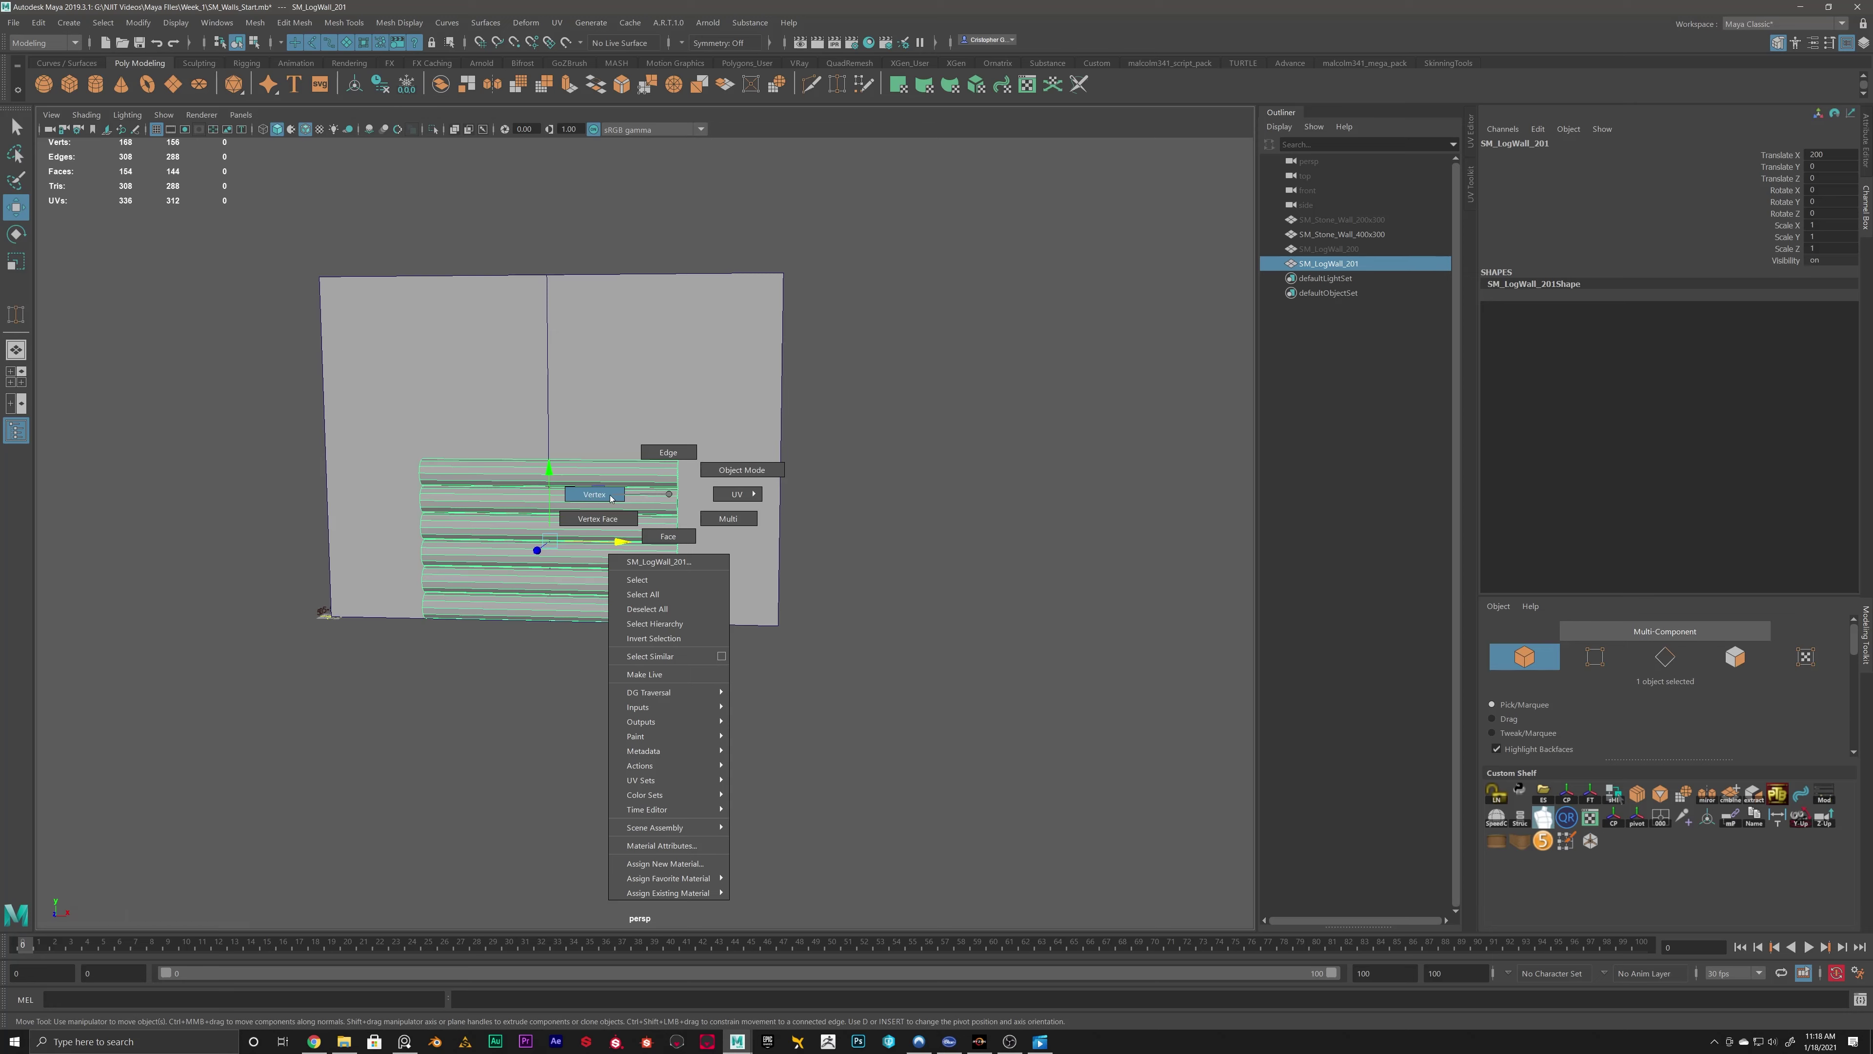
# In vertex mode, snap the logs' right-end vertices to the wall plane's right edge.
pyautogui.moveTo(611, 497); pyautogui.dragTo(608, 494, button='right')
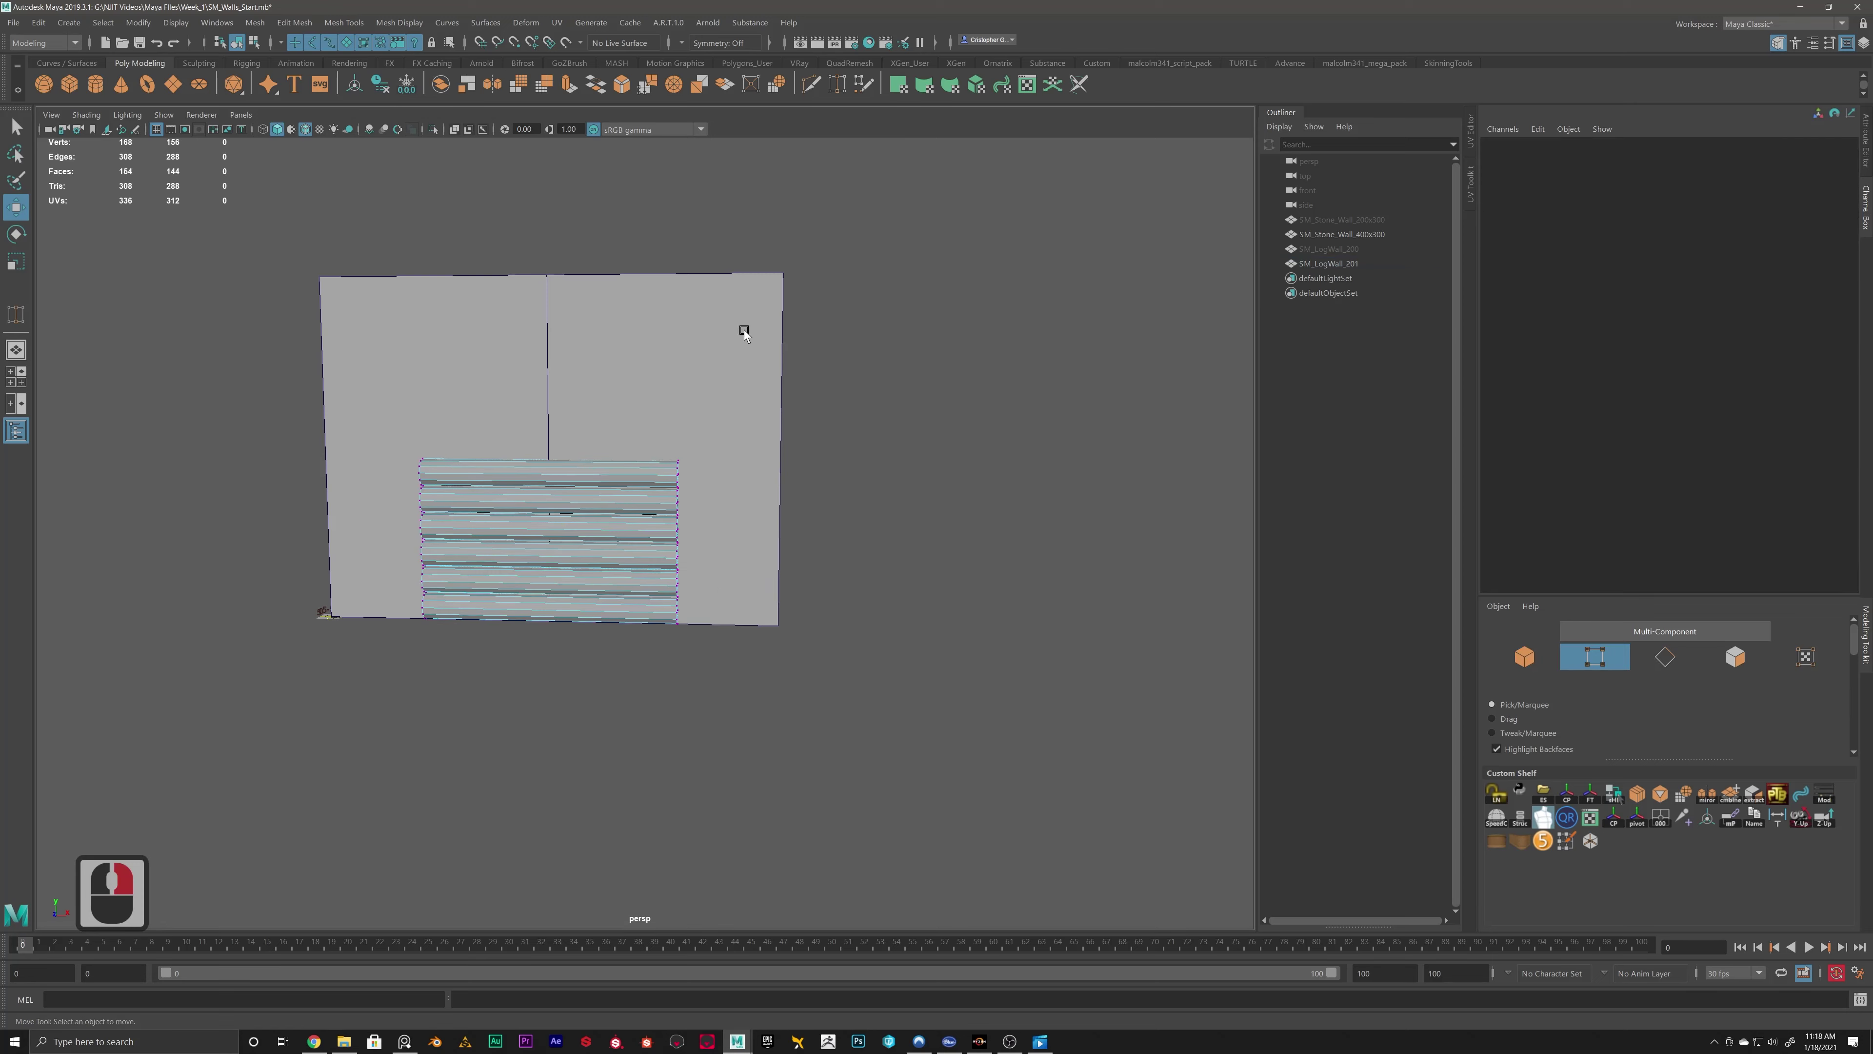
pyautogui.moveTo(747, 336); pyautogui.dragTo(647, 715)
pyautogui.press('w')
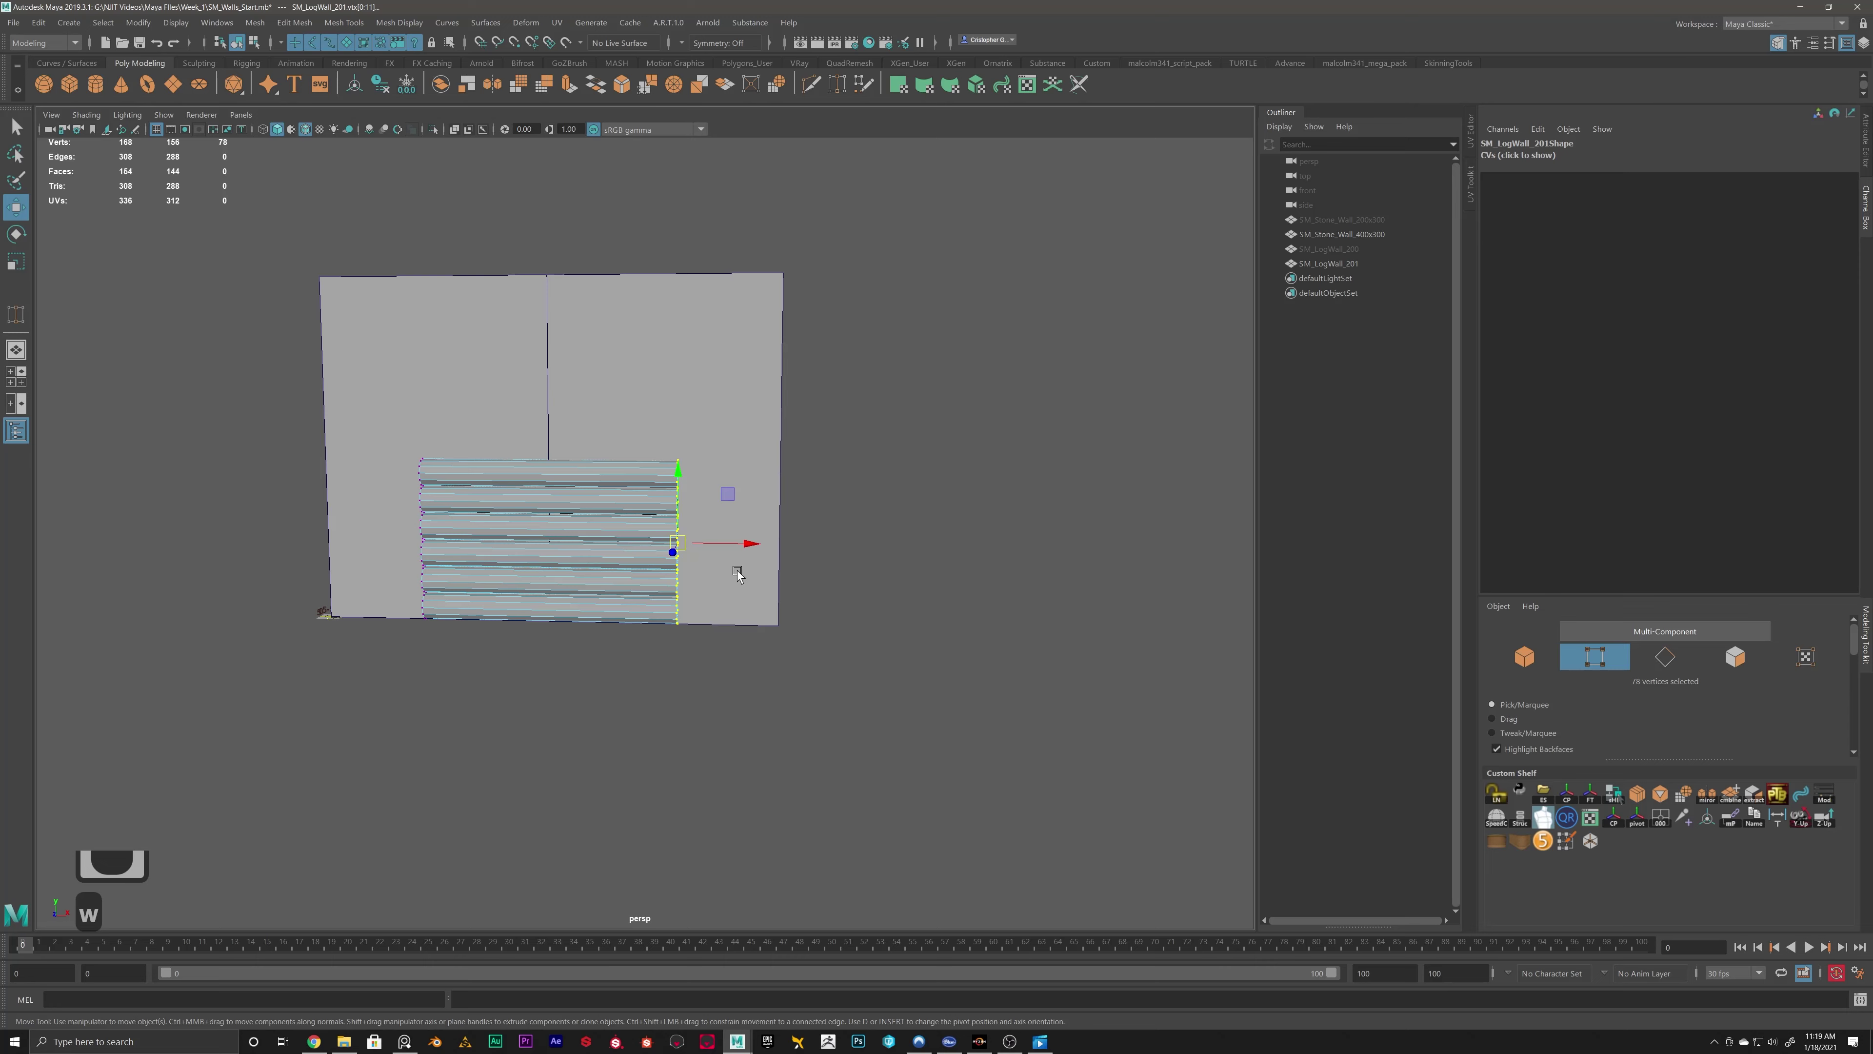
pyautogui.press('v')
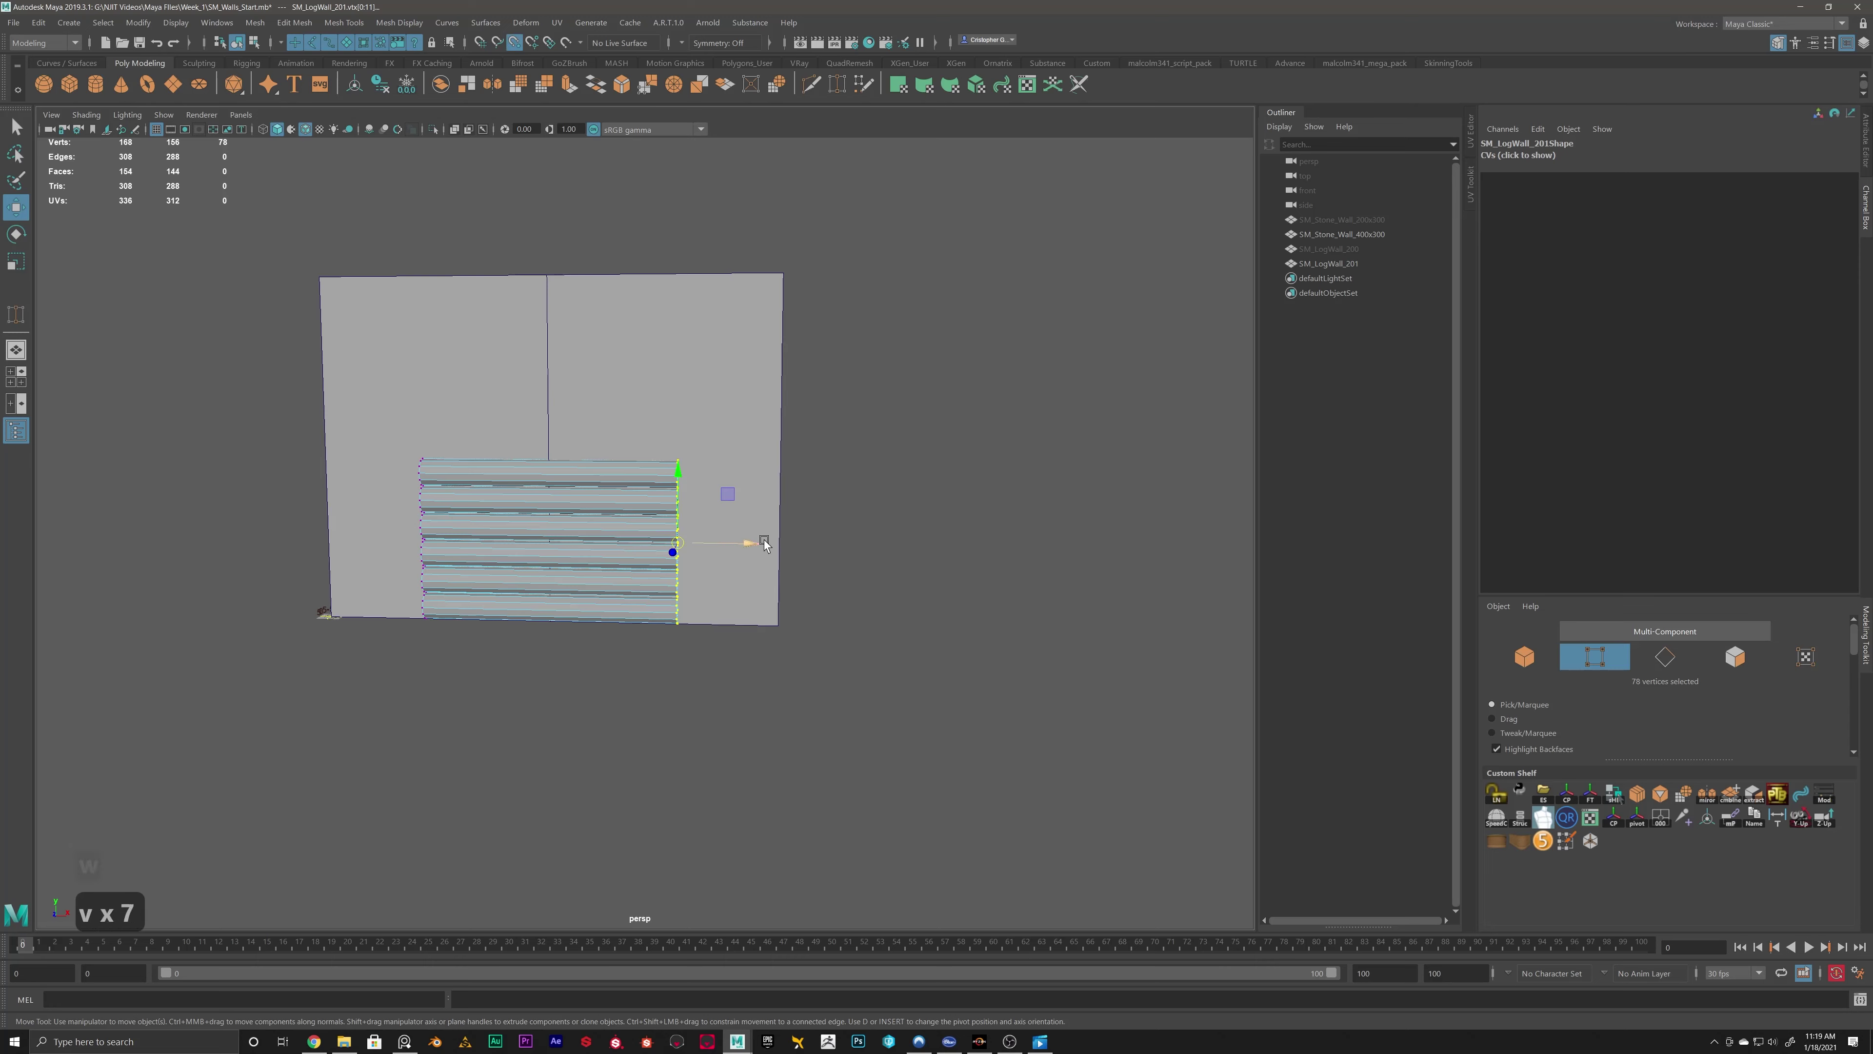
pyautogui.moveTo(757, 544)
pyautogui.mouseDown()
pyautogui.moveTo(807, 548)
pyautogui.moveTo(766, 565)
pyautogui.mouseUp()
pyautogui.moveTo(817, 432)
pyautogui.keyDown('alt'); pyautogui.mouseDown()
pyautogui.moveTo(761, 448)
pyautogui.moveTo(812, 435)
pyautogui.mouseUp(); pyautogui.keyUp('alt')
pyautogui.keyDown('alt'); pyautogui.moveTo(433, 467); pyautogui.dragTo(403, 634); pyautogui.keyUp('alt')
# Snap the opposite log ends to the wall's left edge and return to Object Mode.
pyautogui.keyDown('alt'); pyautogui.moveTo(483, 566); pyautogui.dragTo(323, 553); pyautogui.keyUp('alt')
pyautogui.press('v')
pyautogui.keyDown('alt'); pyautogui.moveTo(770, 552); pyautogui.dragTo(794, 537); pyautogui.keyUp('alt')
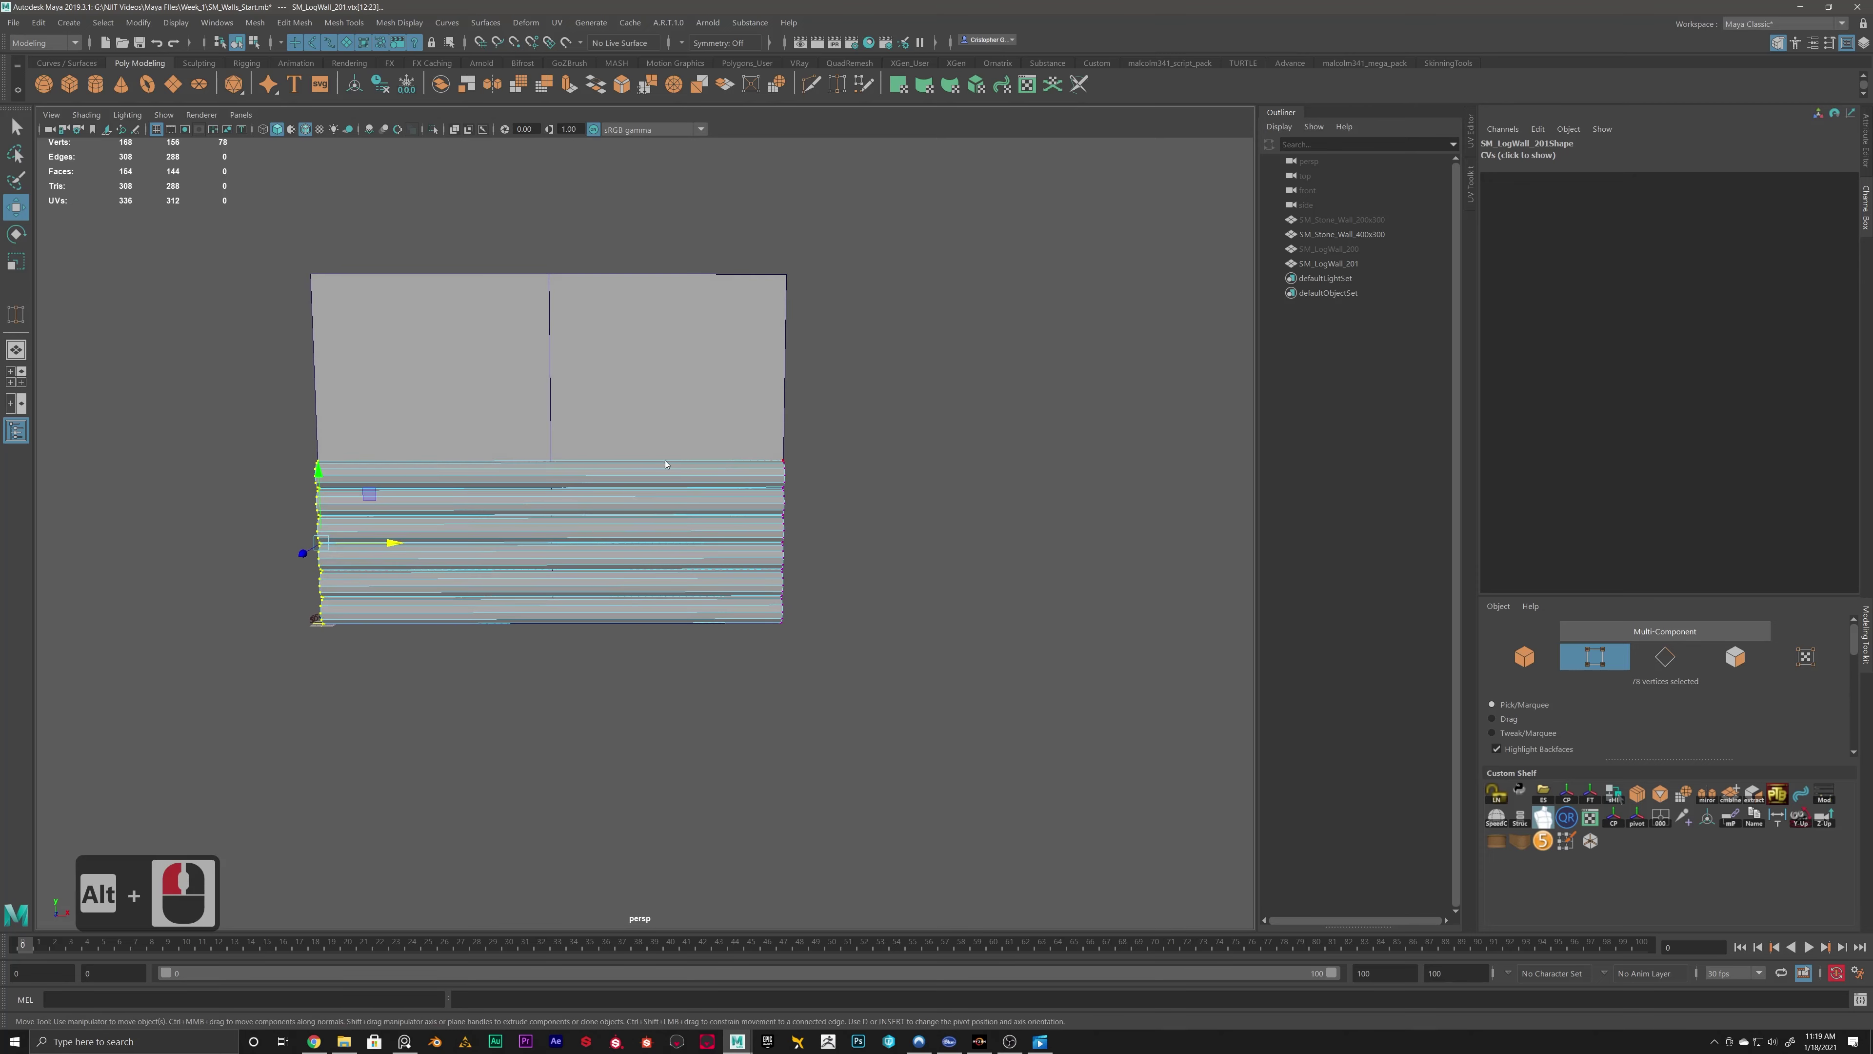
pyautogui.moveTo(665, 459); pyautogui.dragTo(737, 437, button='right')
pyautogui.click(941, 429)
pyautogui.click(757, 483)
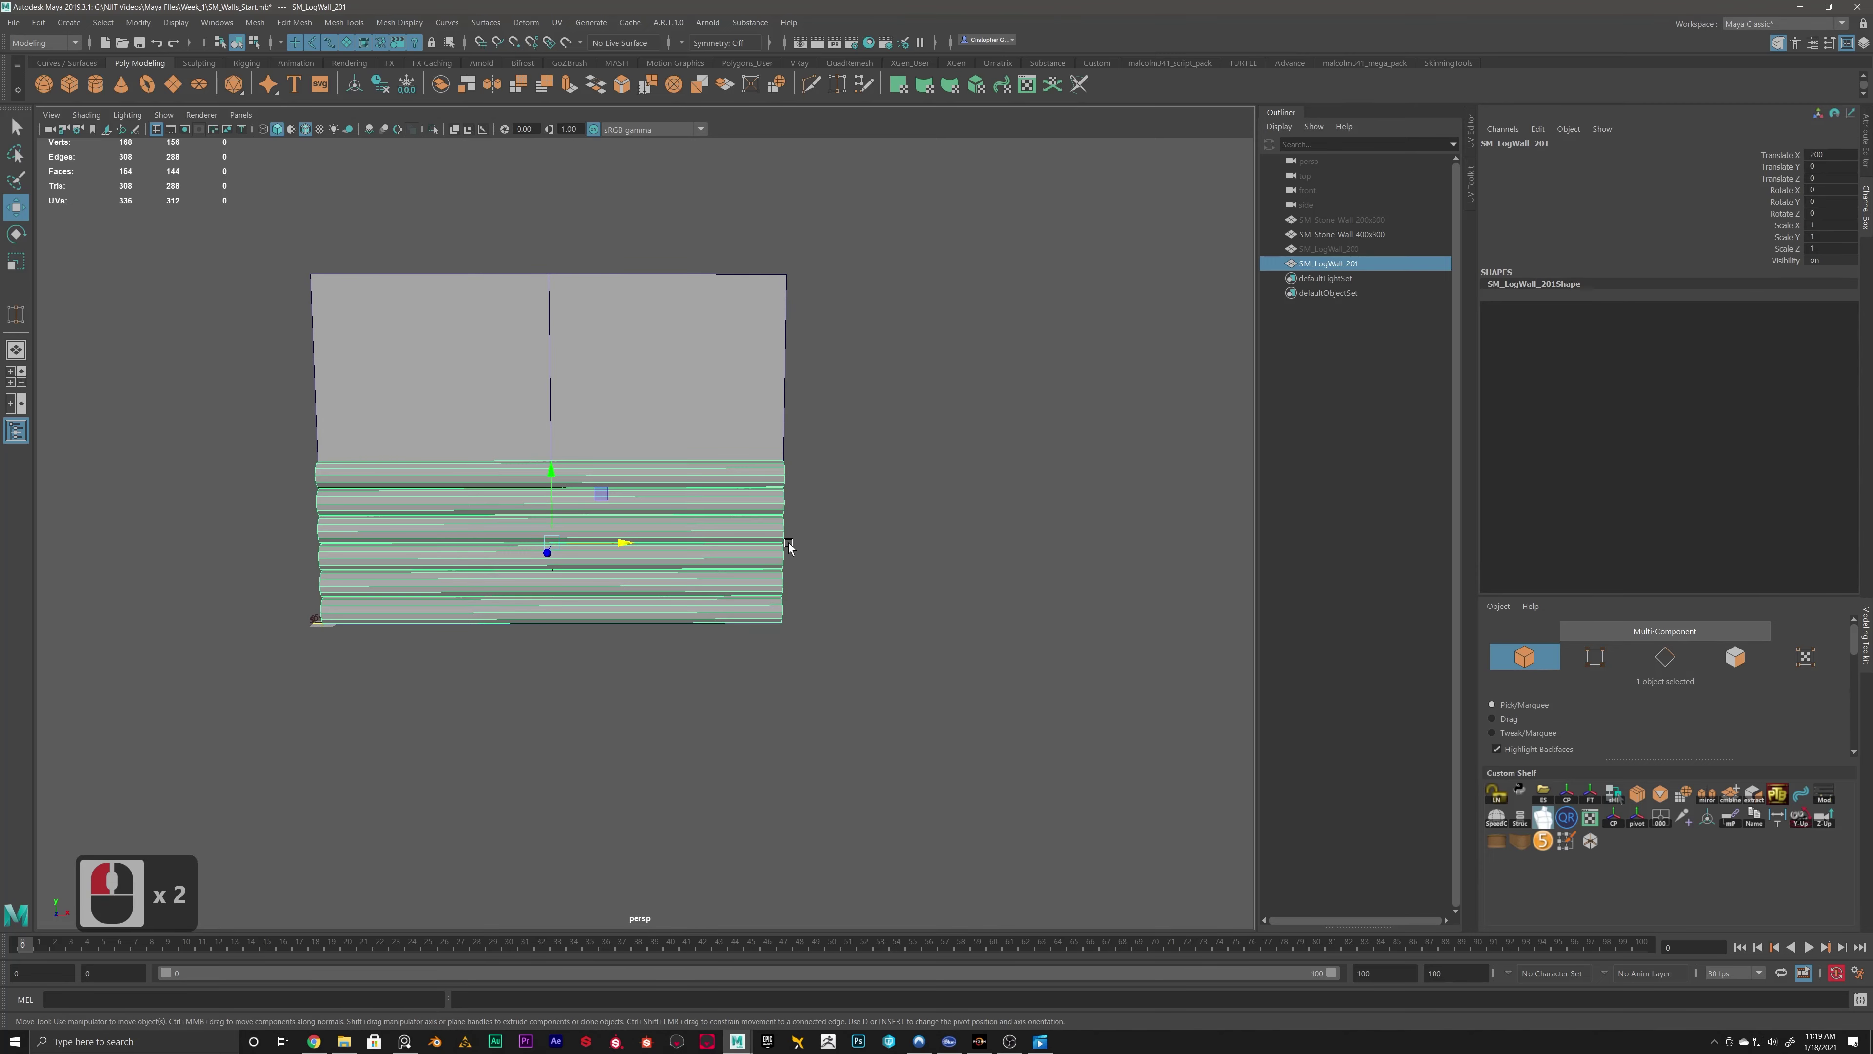
# Scale the log wall slightly wider along X, to Scale X 1.067.
pyautogui.press('r')
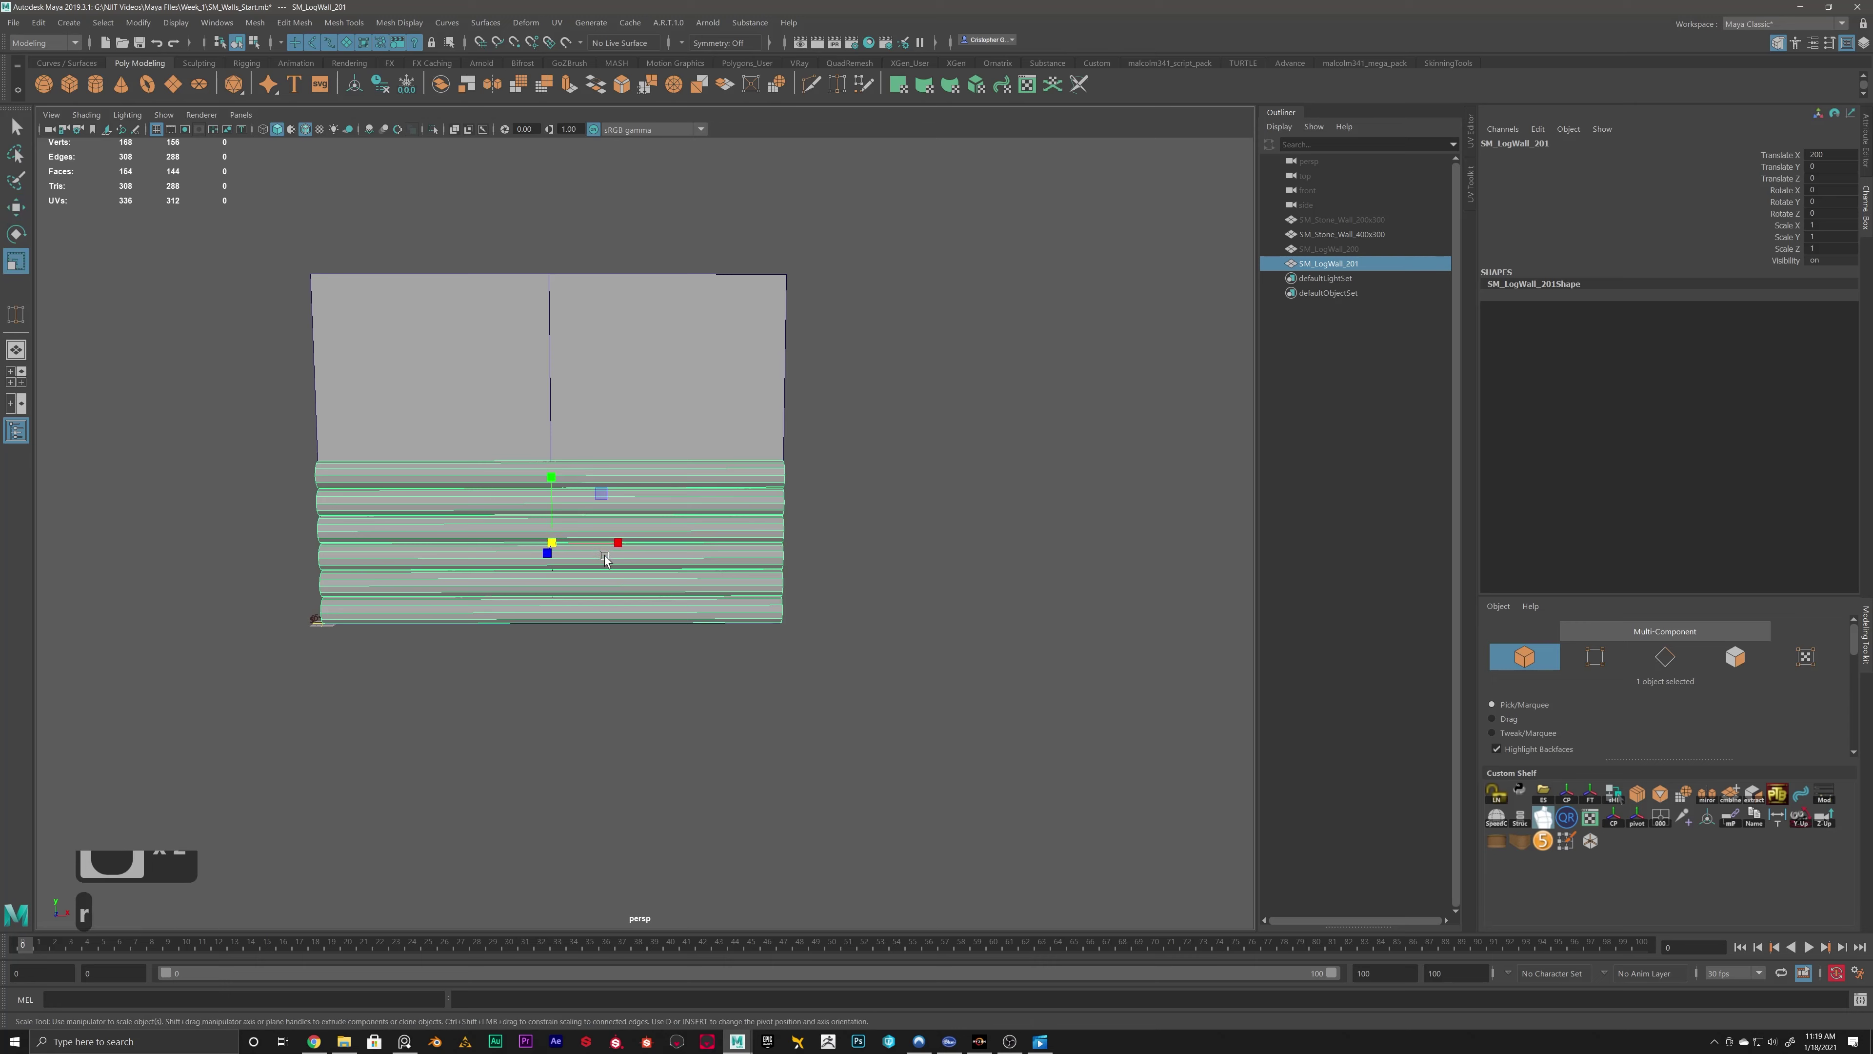
pyautogui.moveTo(618, 543); pyautogui.dragTo(623, 544)
pyautogui.keyDown('alt'); pyautogui.moveTo(890, 515); pyautogui.dragTo(869, 435); pyautogui.keyUp('alt')
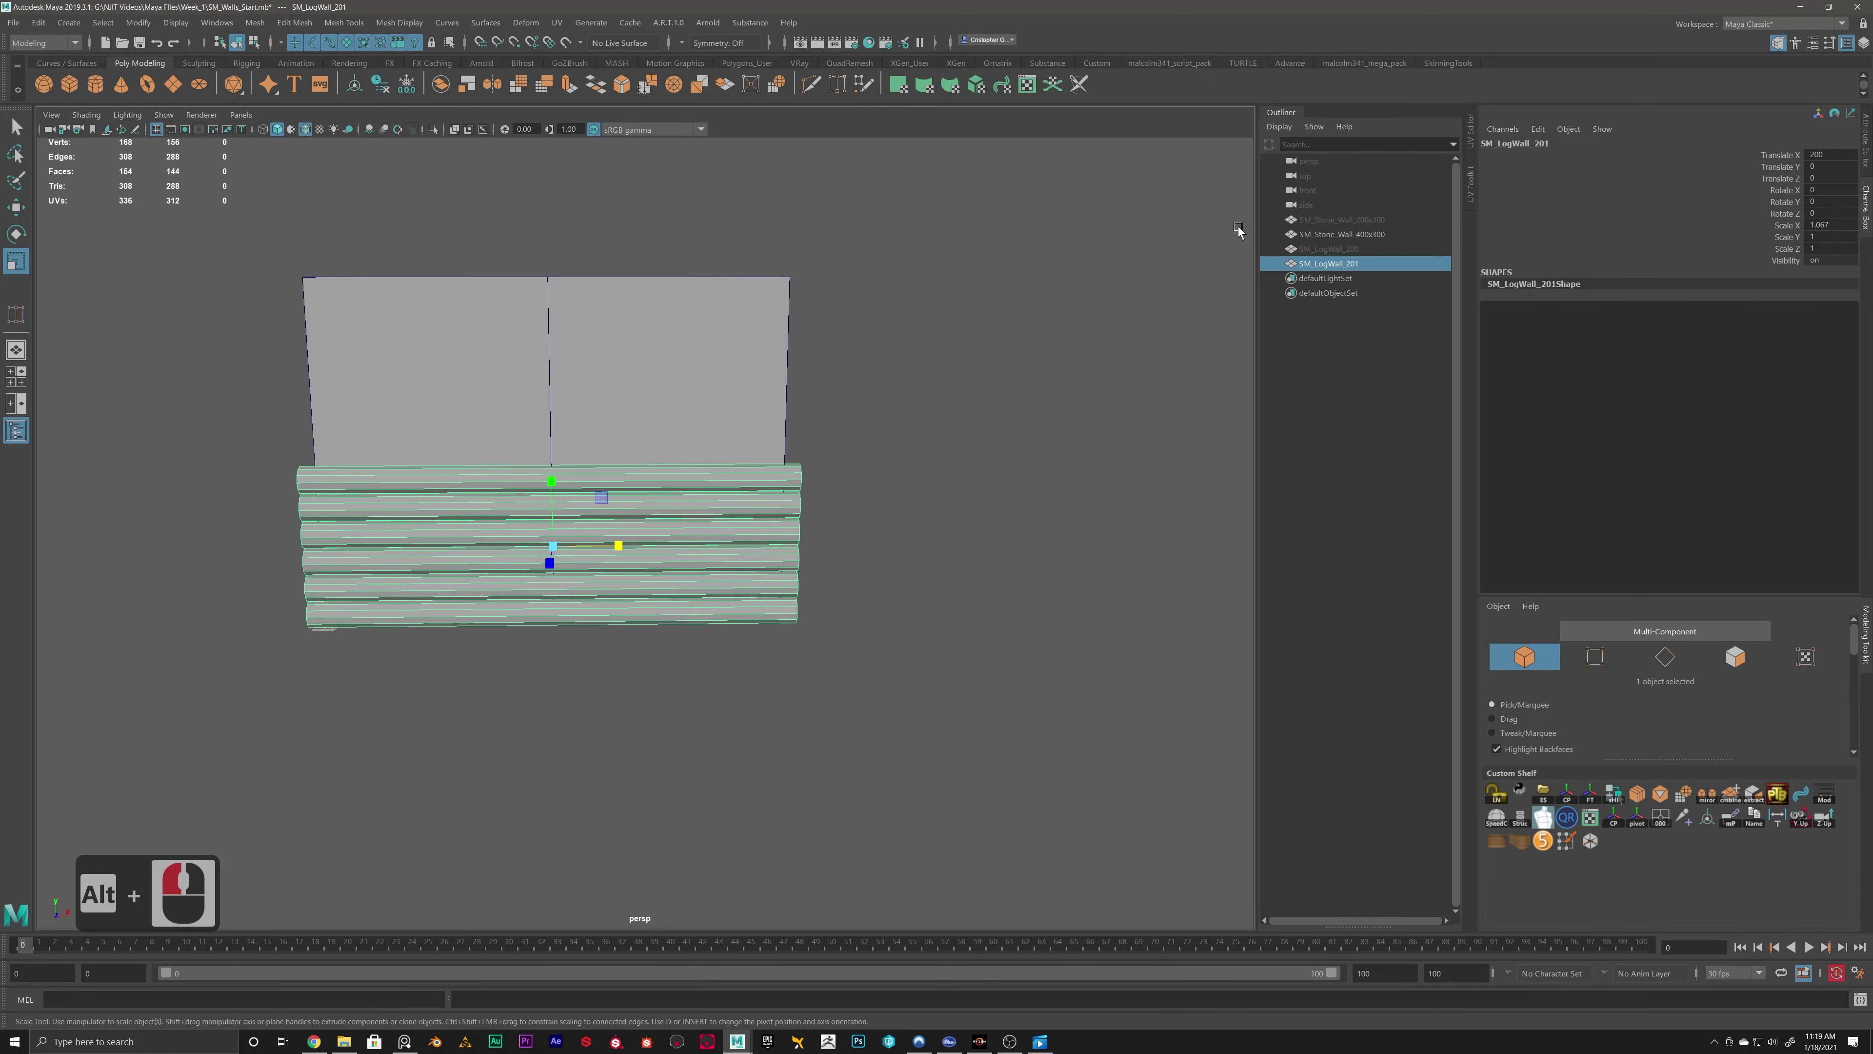
# Rename SM_LogWall_201 to SM_LogWall_400 in the Outliner.
pyautogui.doubleClick(1331, 264)
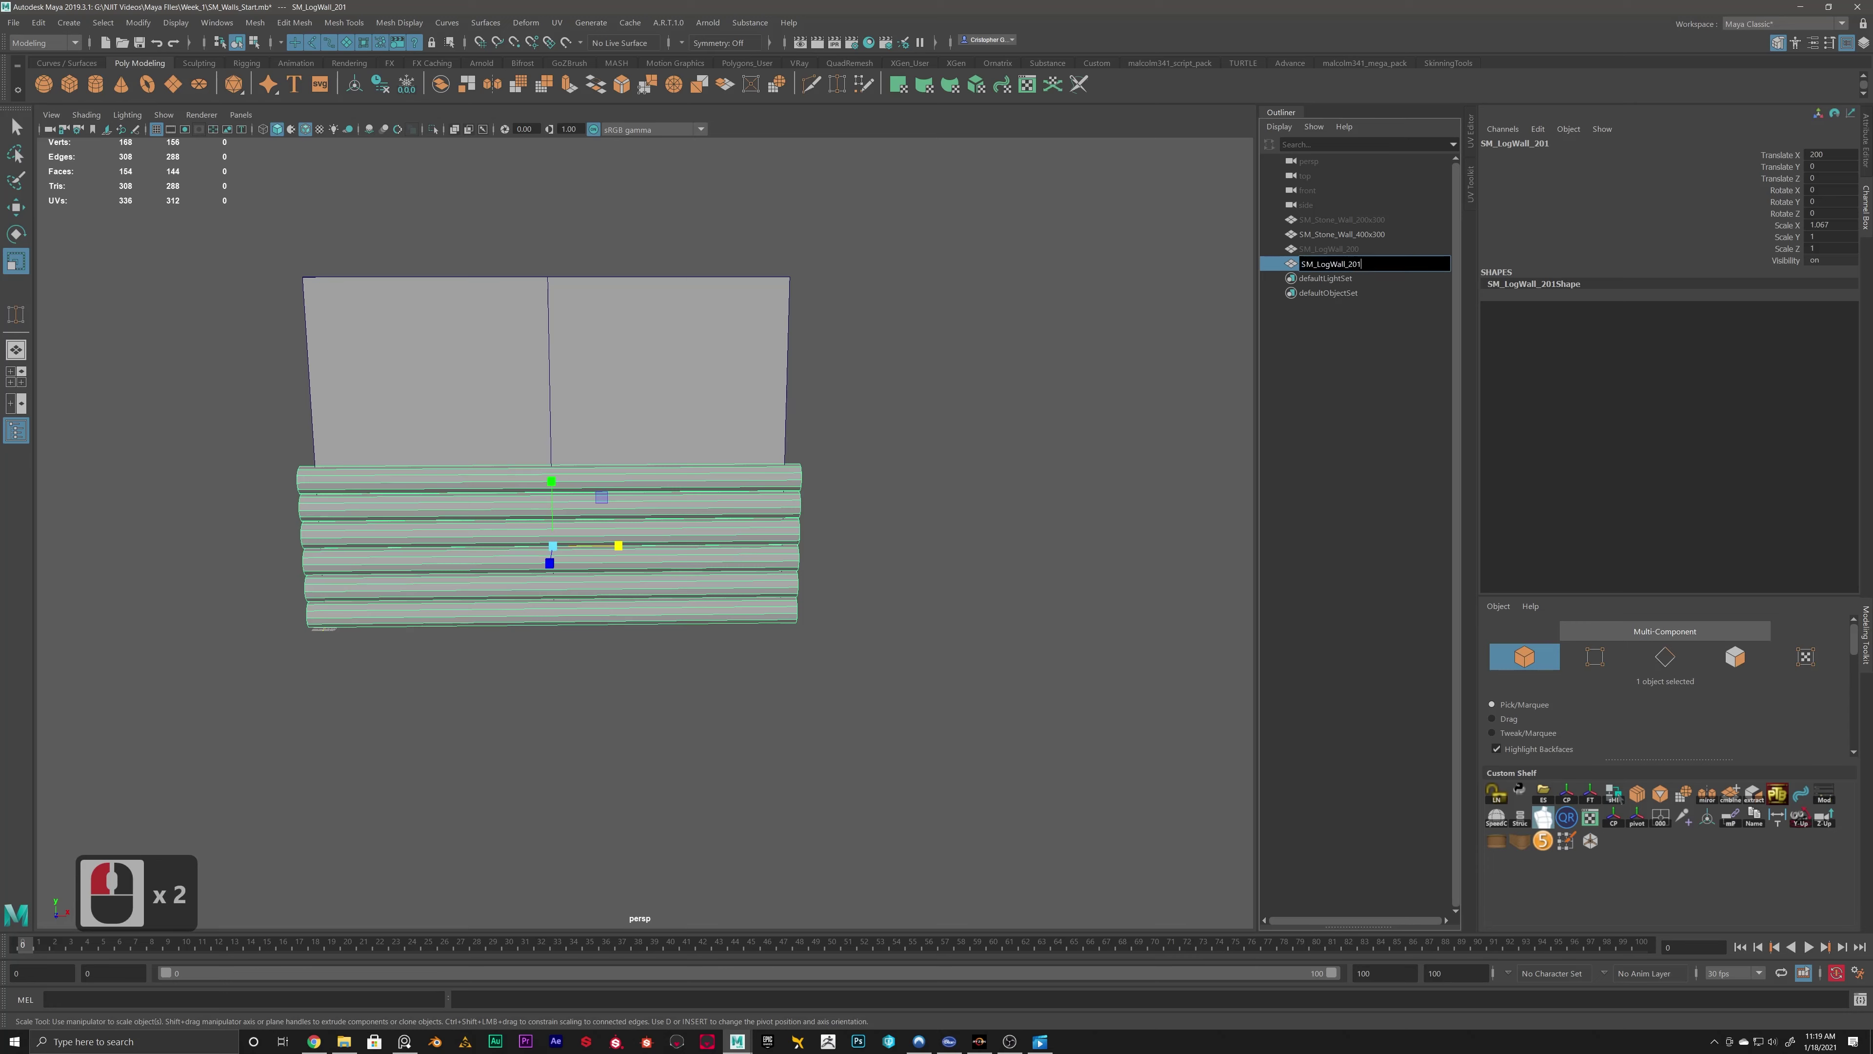
pyautogui.press('BackSpace')
pyautogui.press('BackSpace')
pyautogui.press('BackSpace')
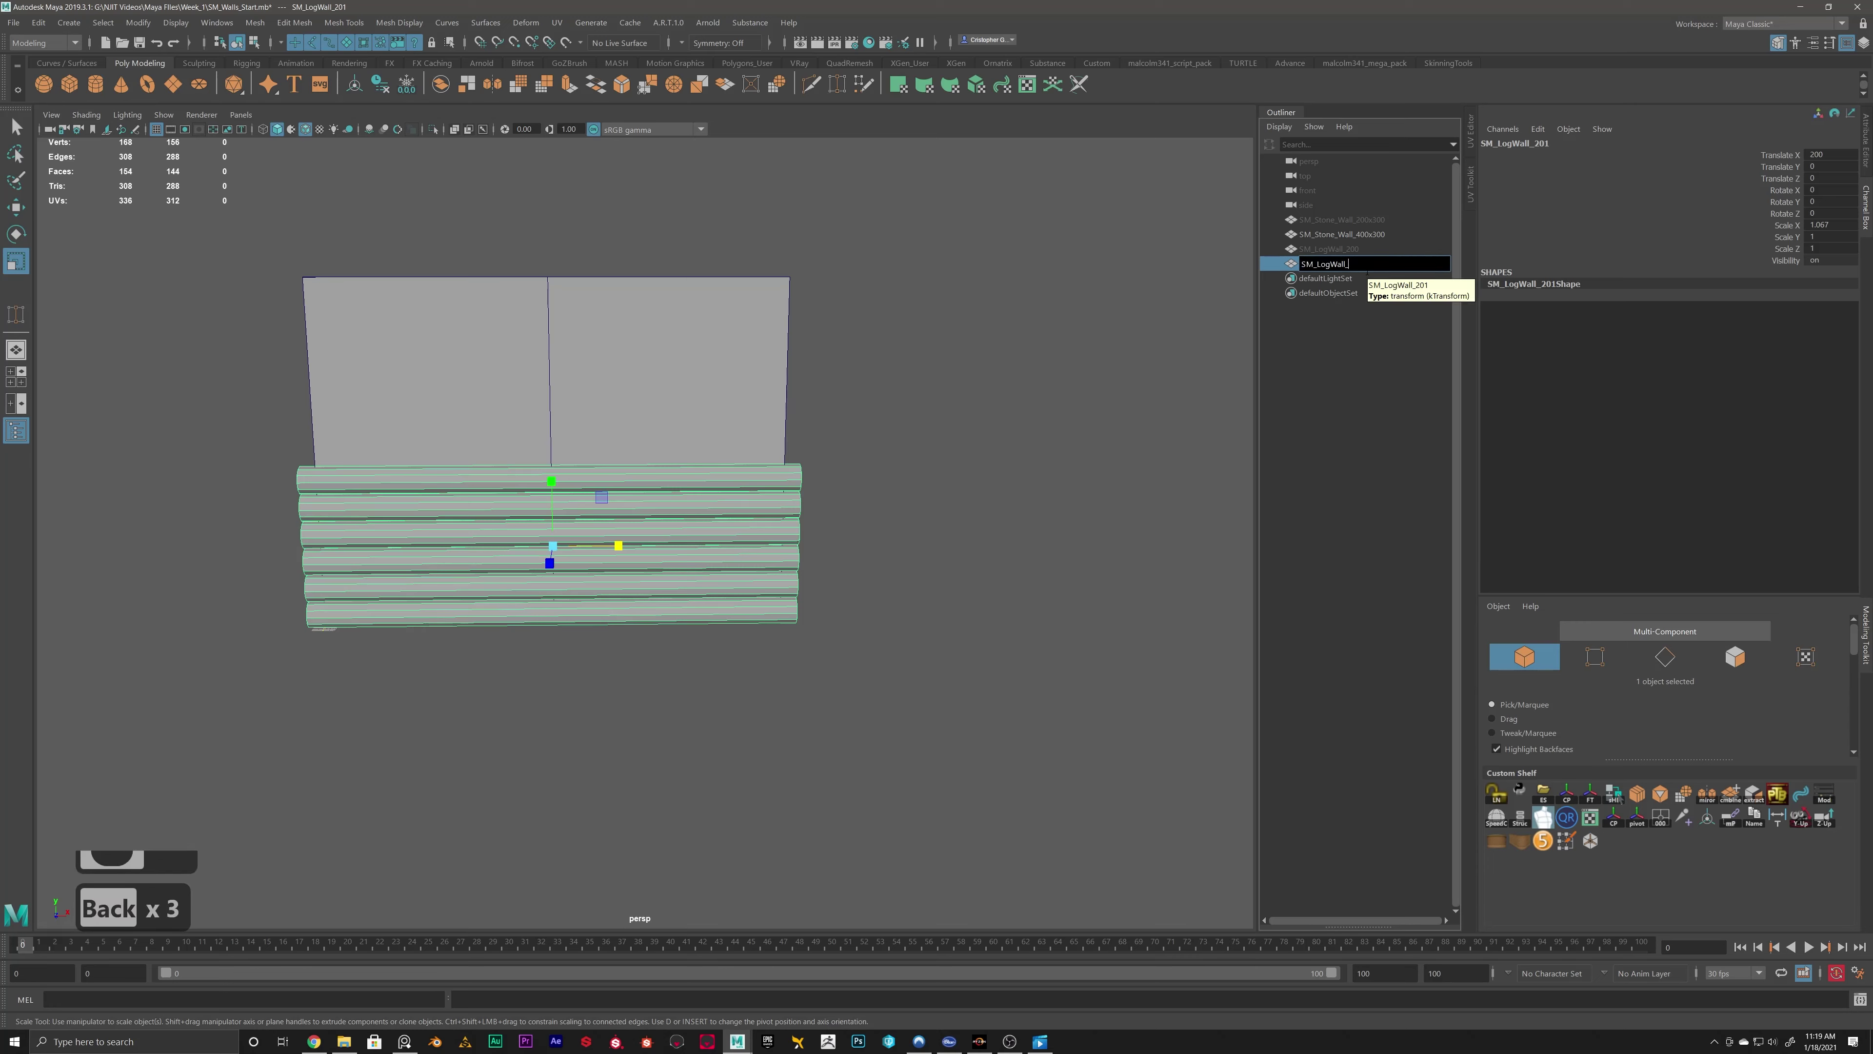
pyautogui.write('400')
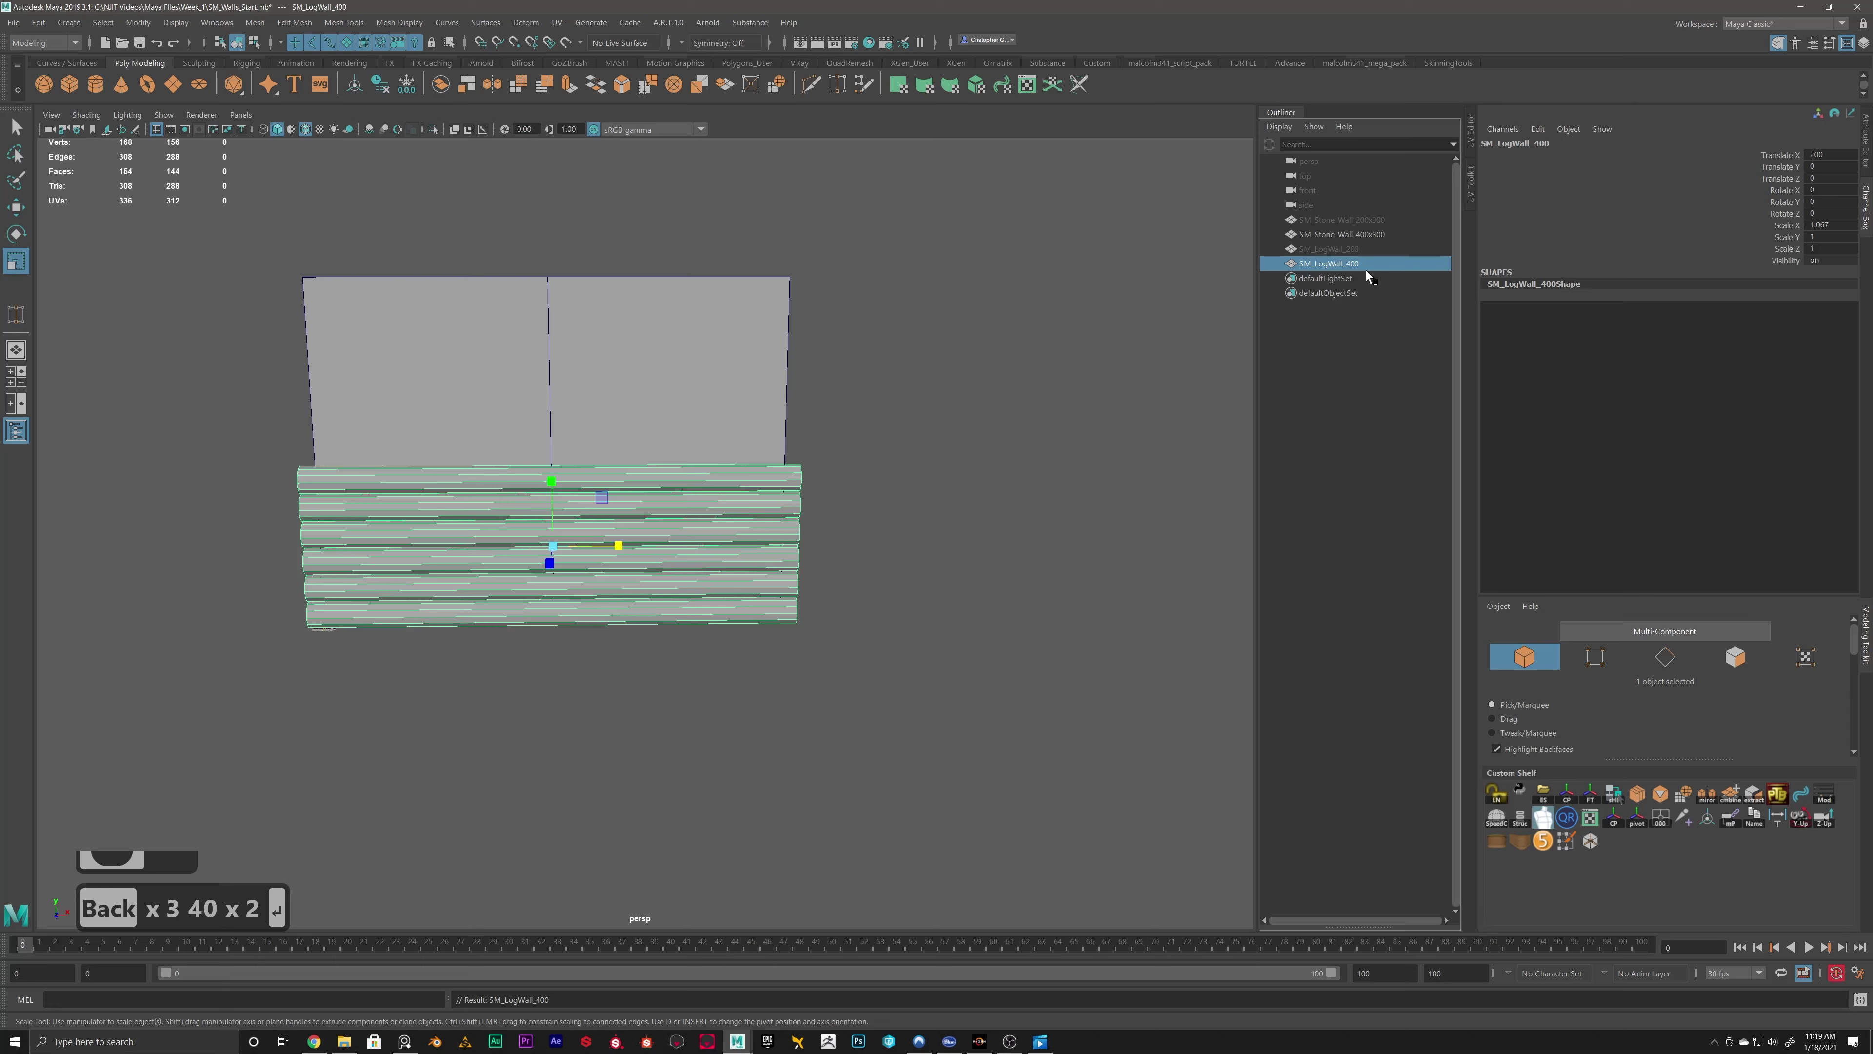
pyautogui.press('Return')
pyautogui.keyDown('alt'); pyautogui.moveTo(708, 590); pyautogui.dragTo(837, 591); pyautogui.keyUp('alt')
# Unhide SM_LogWall_200 and the 200x300 stone wall plane.
pyautogui.press('w')
pyautogui.click(921, 466)
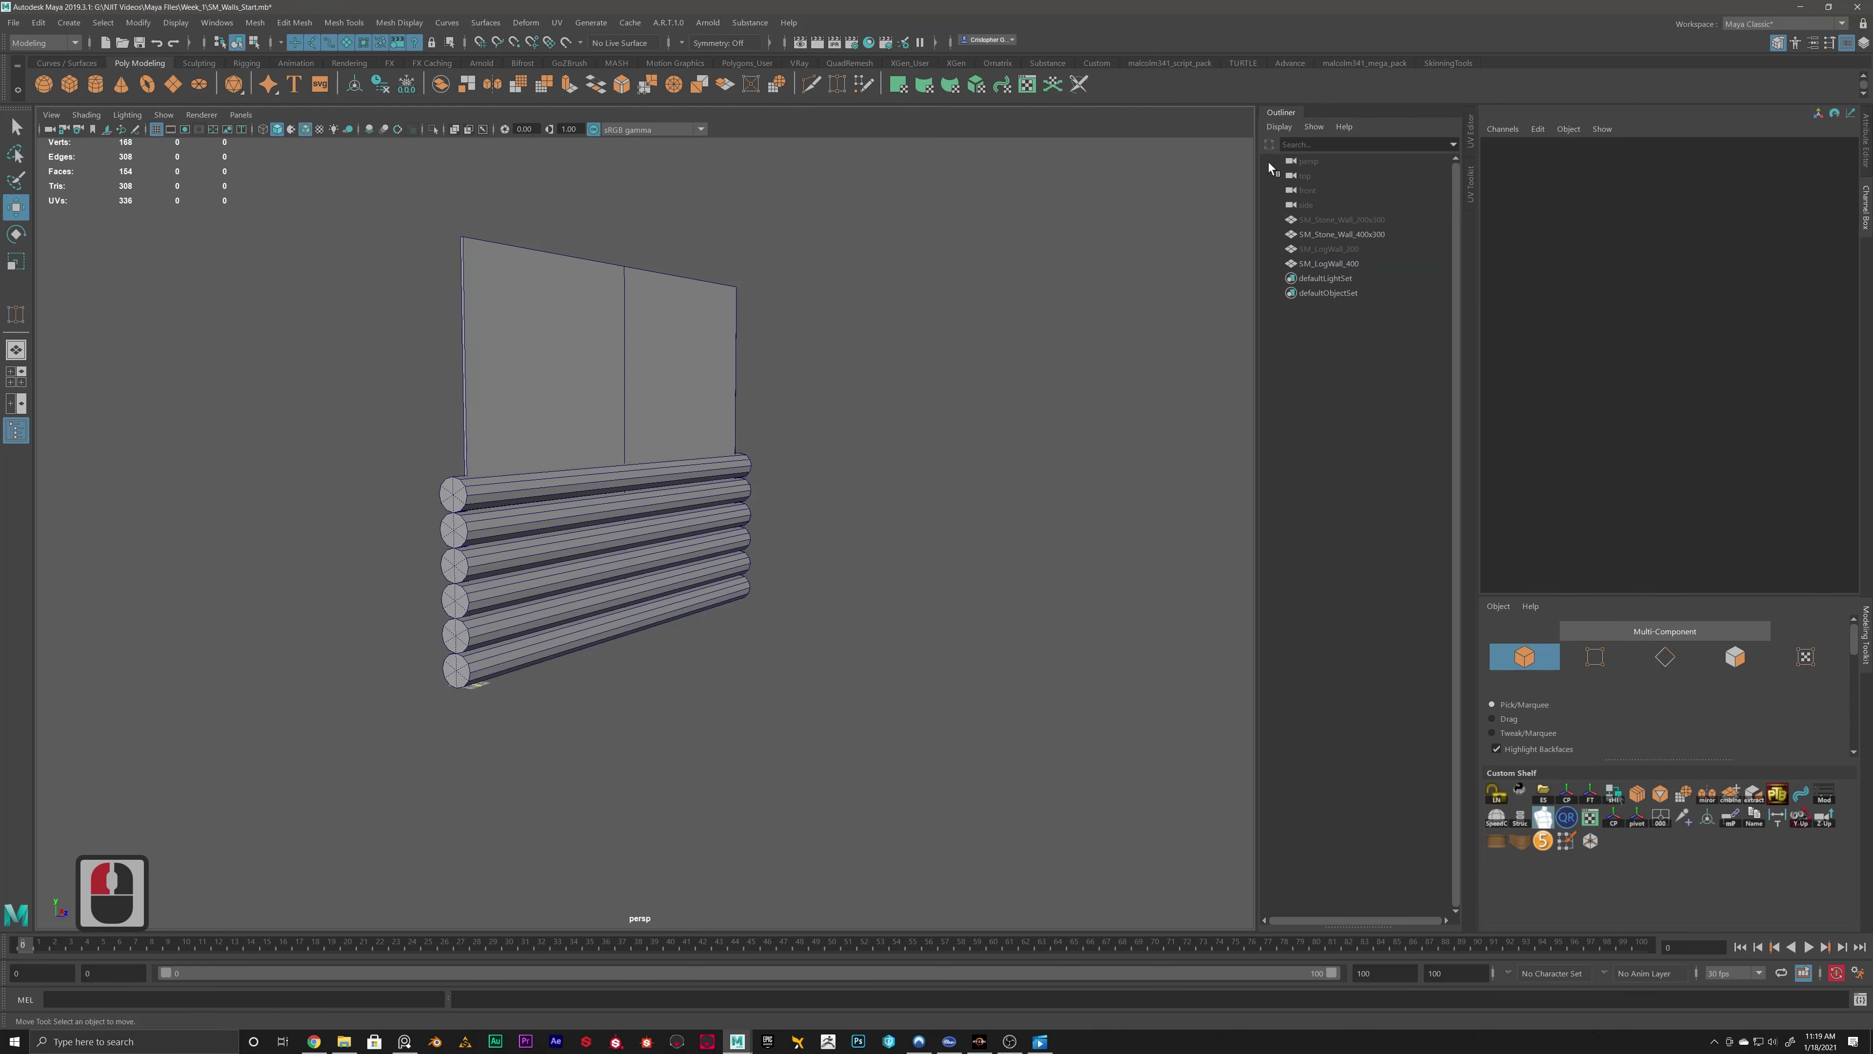
pyautogui.click(1334, 249)
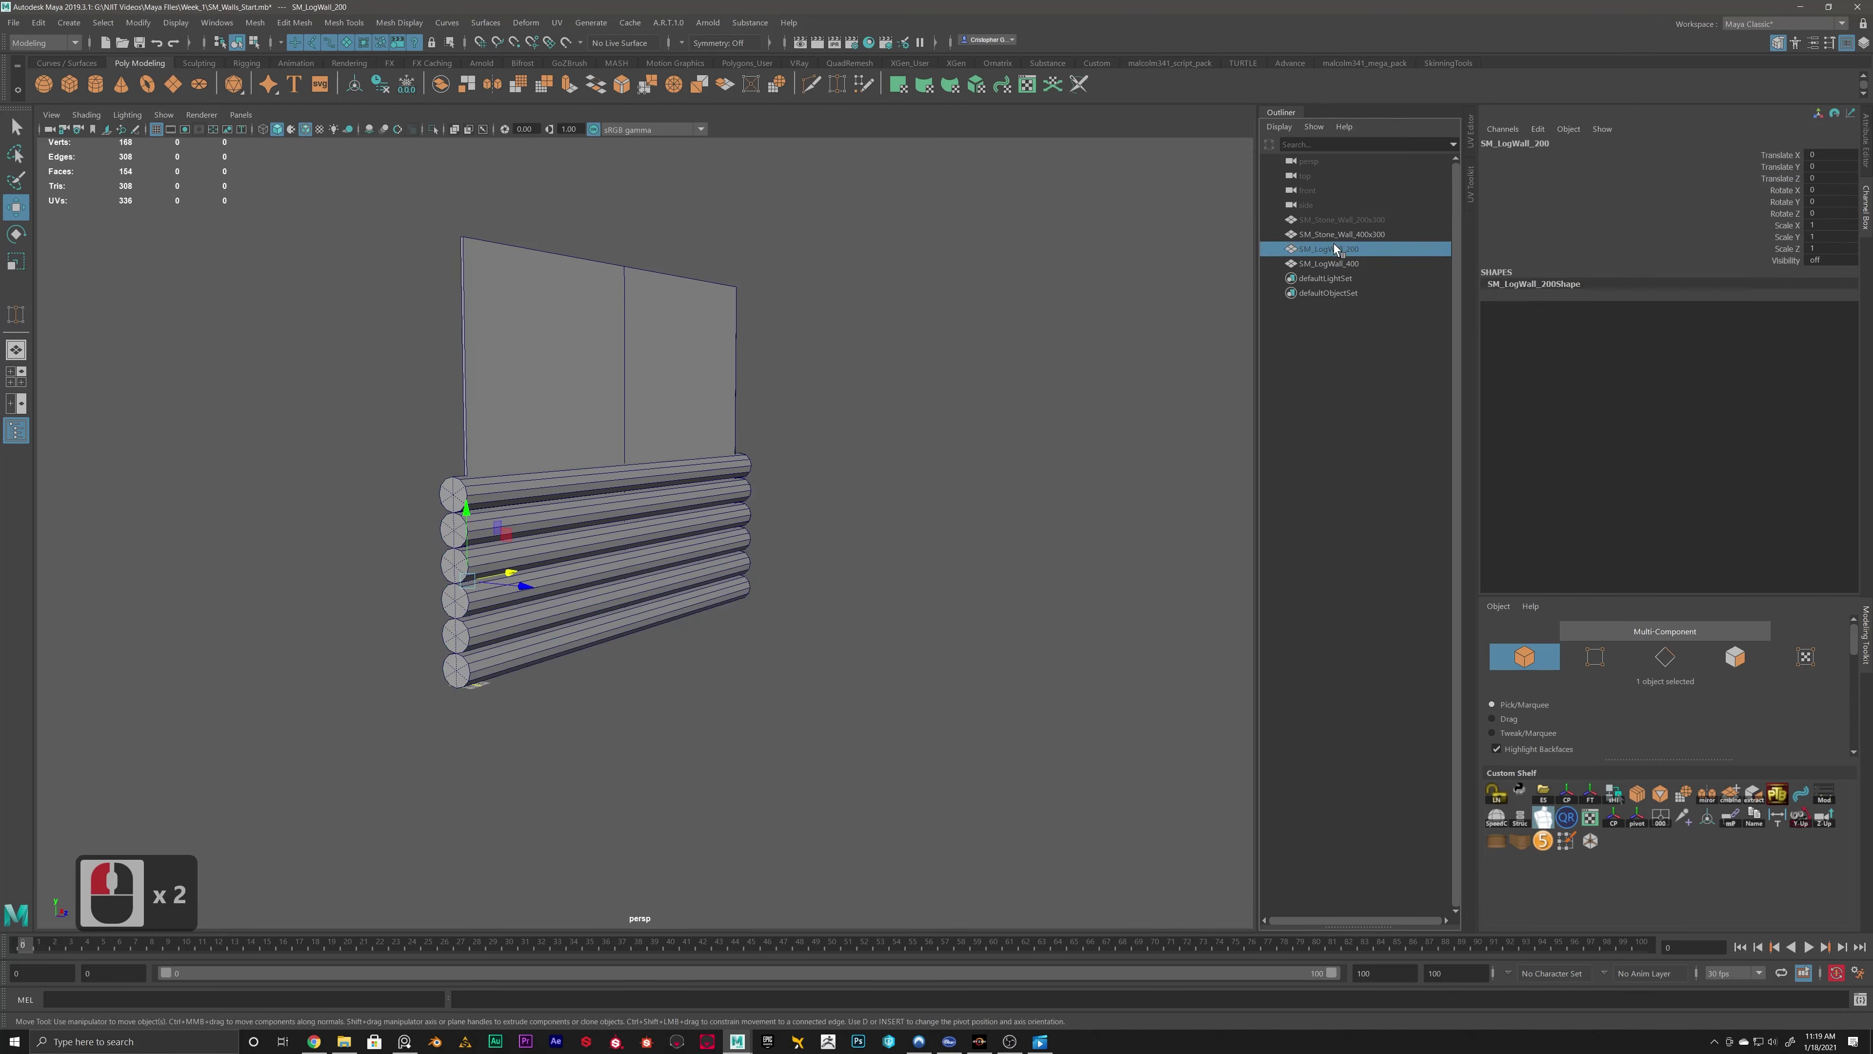
pyautogui.press('h')
pyautogui.click(1351, 222)
pyautogui.press('h')
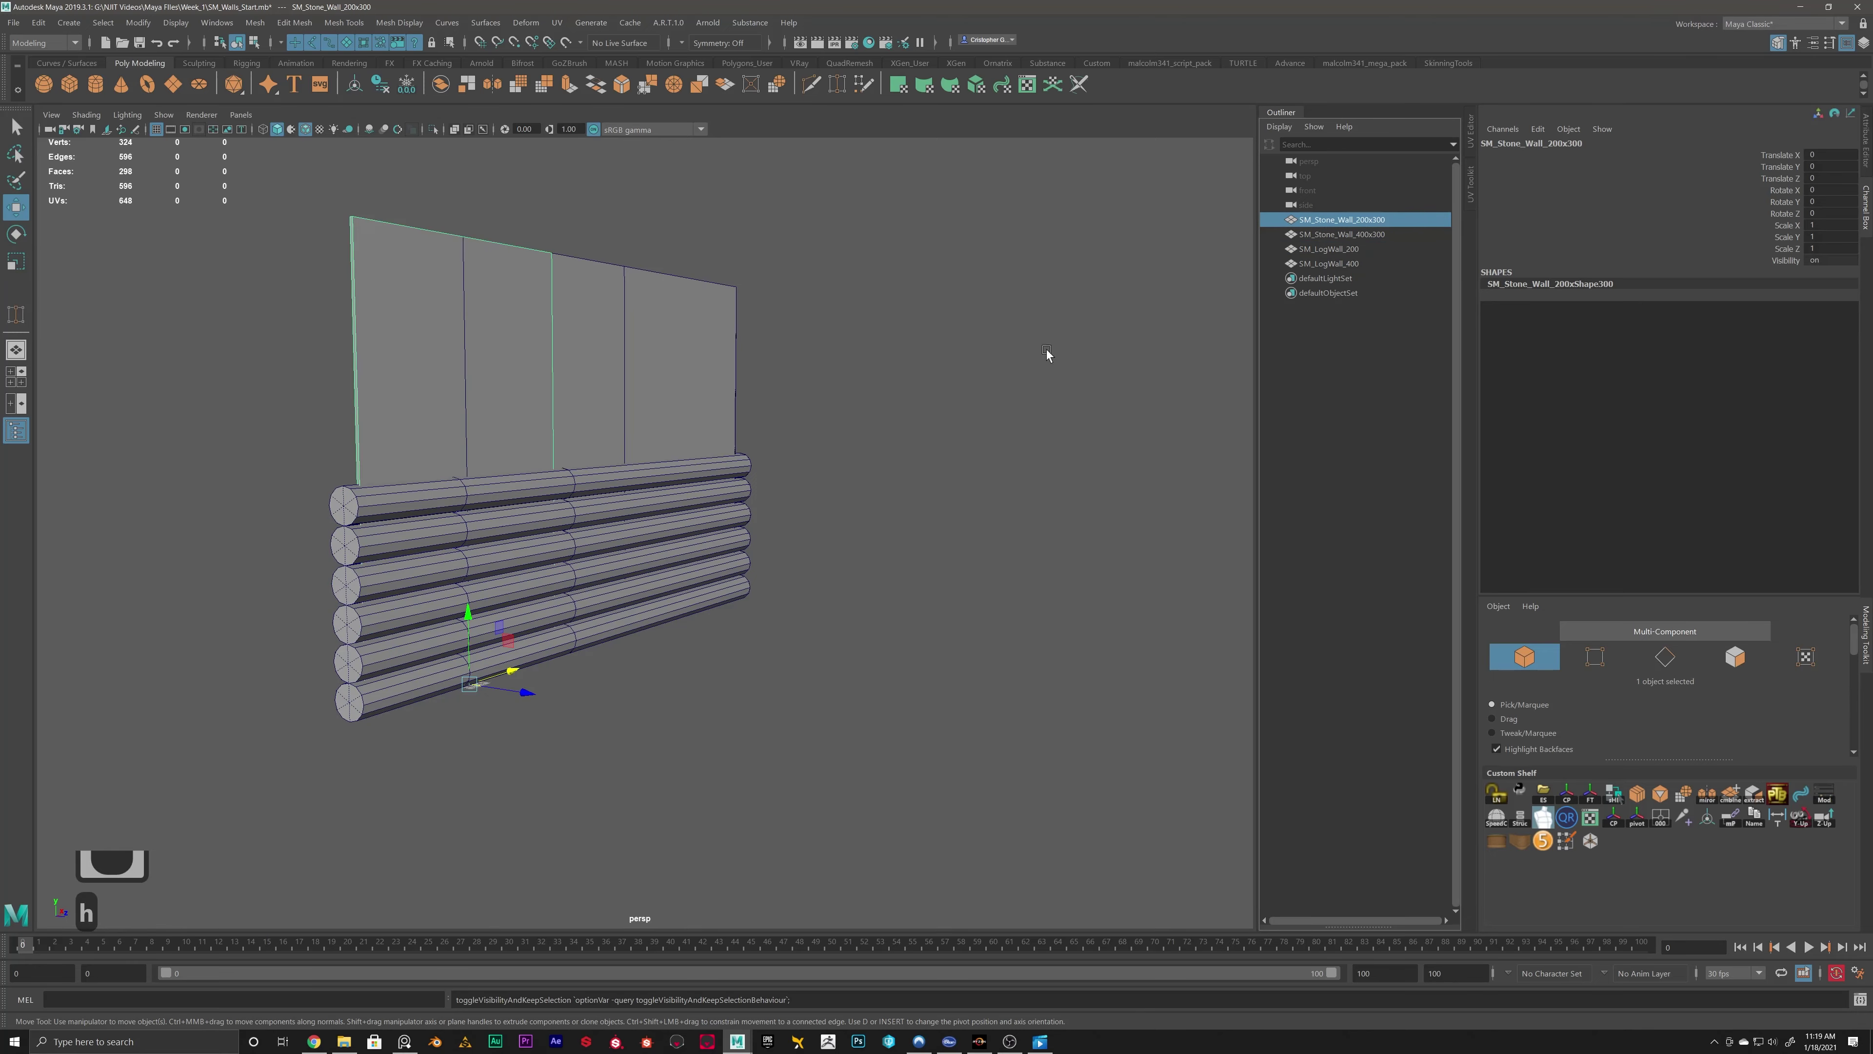
pyautogui.keyDown('alt'); pyautogui.scroll(-6, 587, 409); pyautogui.keyUp('alt')
pyautogui.keyDown('alt'); pyautogui.moveTo(712, 391); pyautogui.dragTo(641, 422); pyautogui.keyUp('alt')
# Review all four walls in shaded display, then hide SM_LogWall_400.
pyautogui.moveTo(842, 312); pyautogui.dragTo(275, 692)
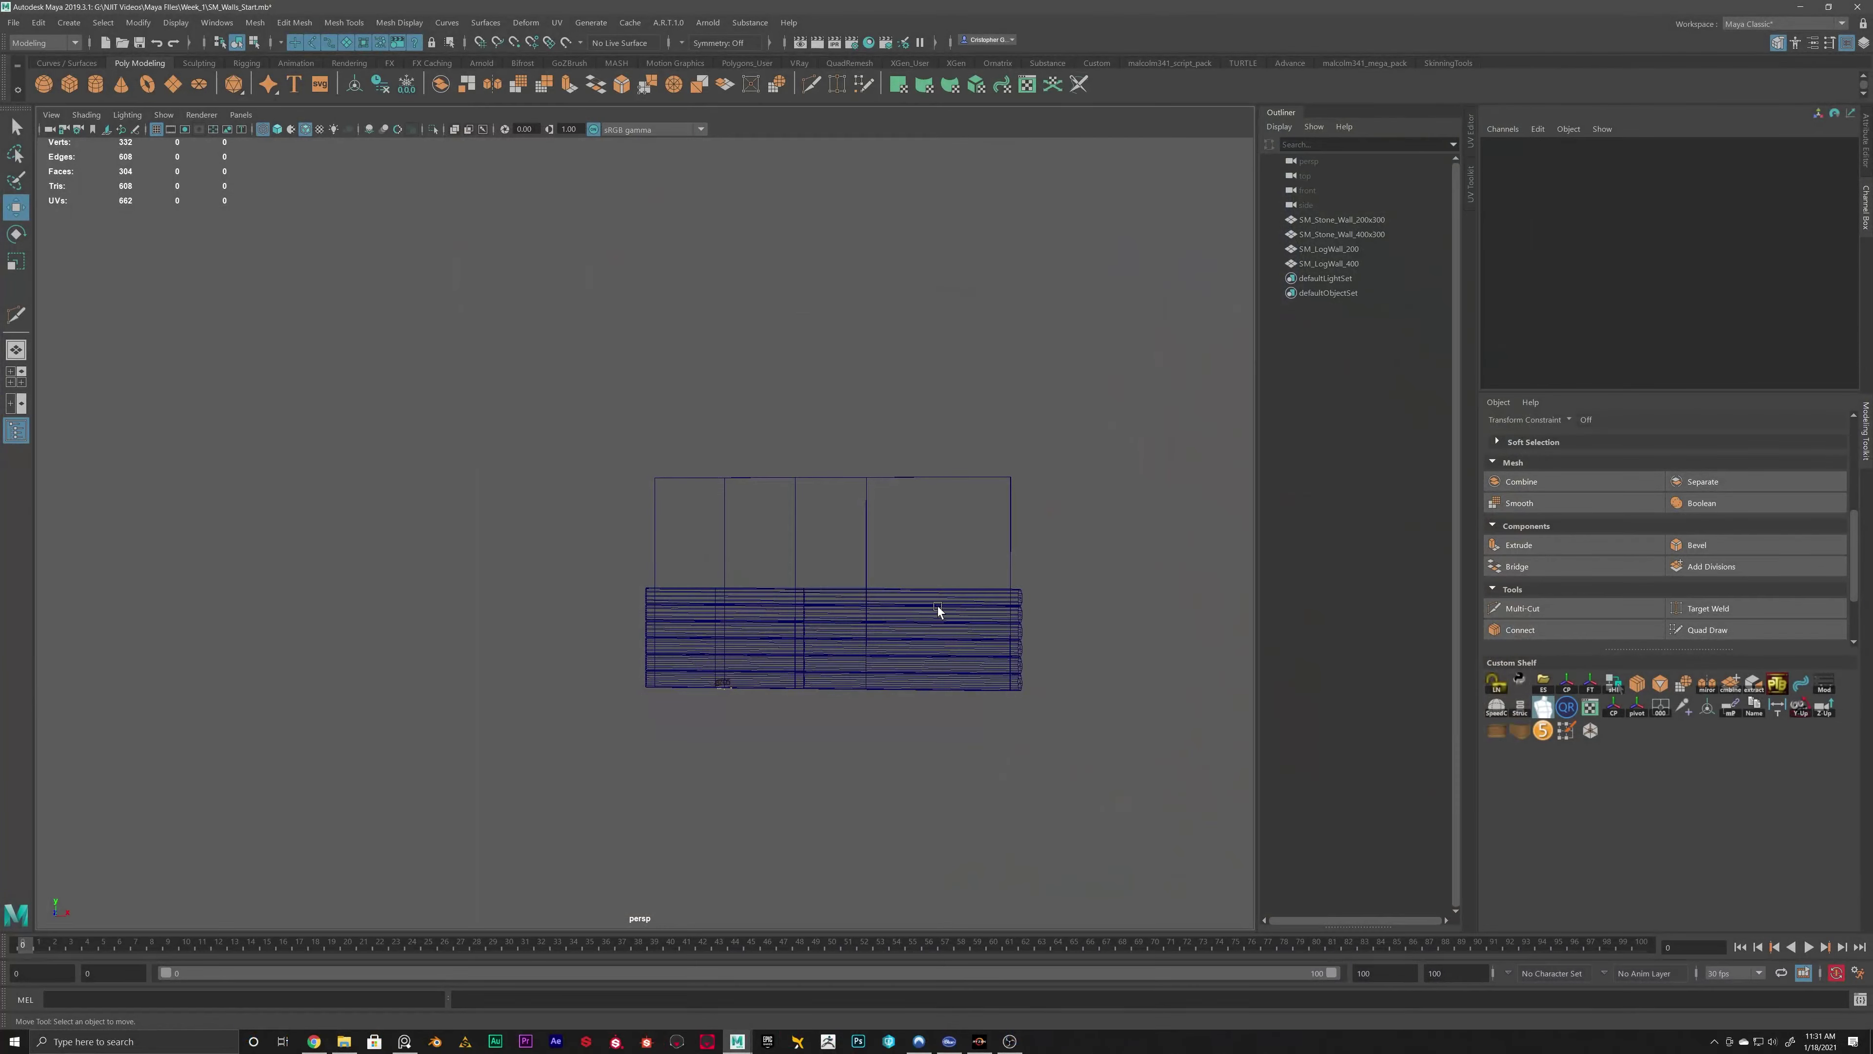
pyautogui.keyDown('alt'); pyautogui.moveTo(948, 519); pyautogui.dragTo(892, 492); pyautogui.keyUp('alt')
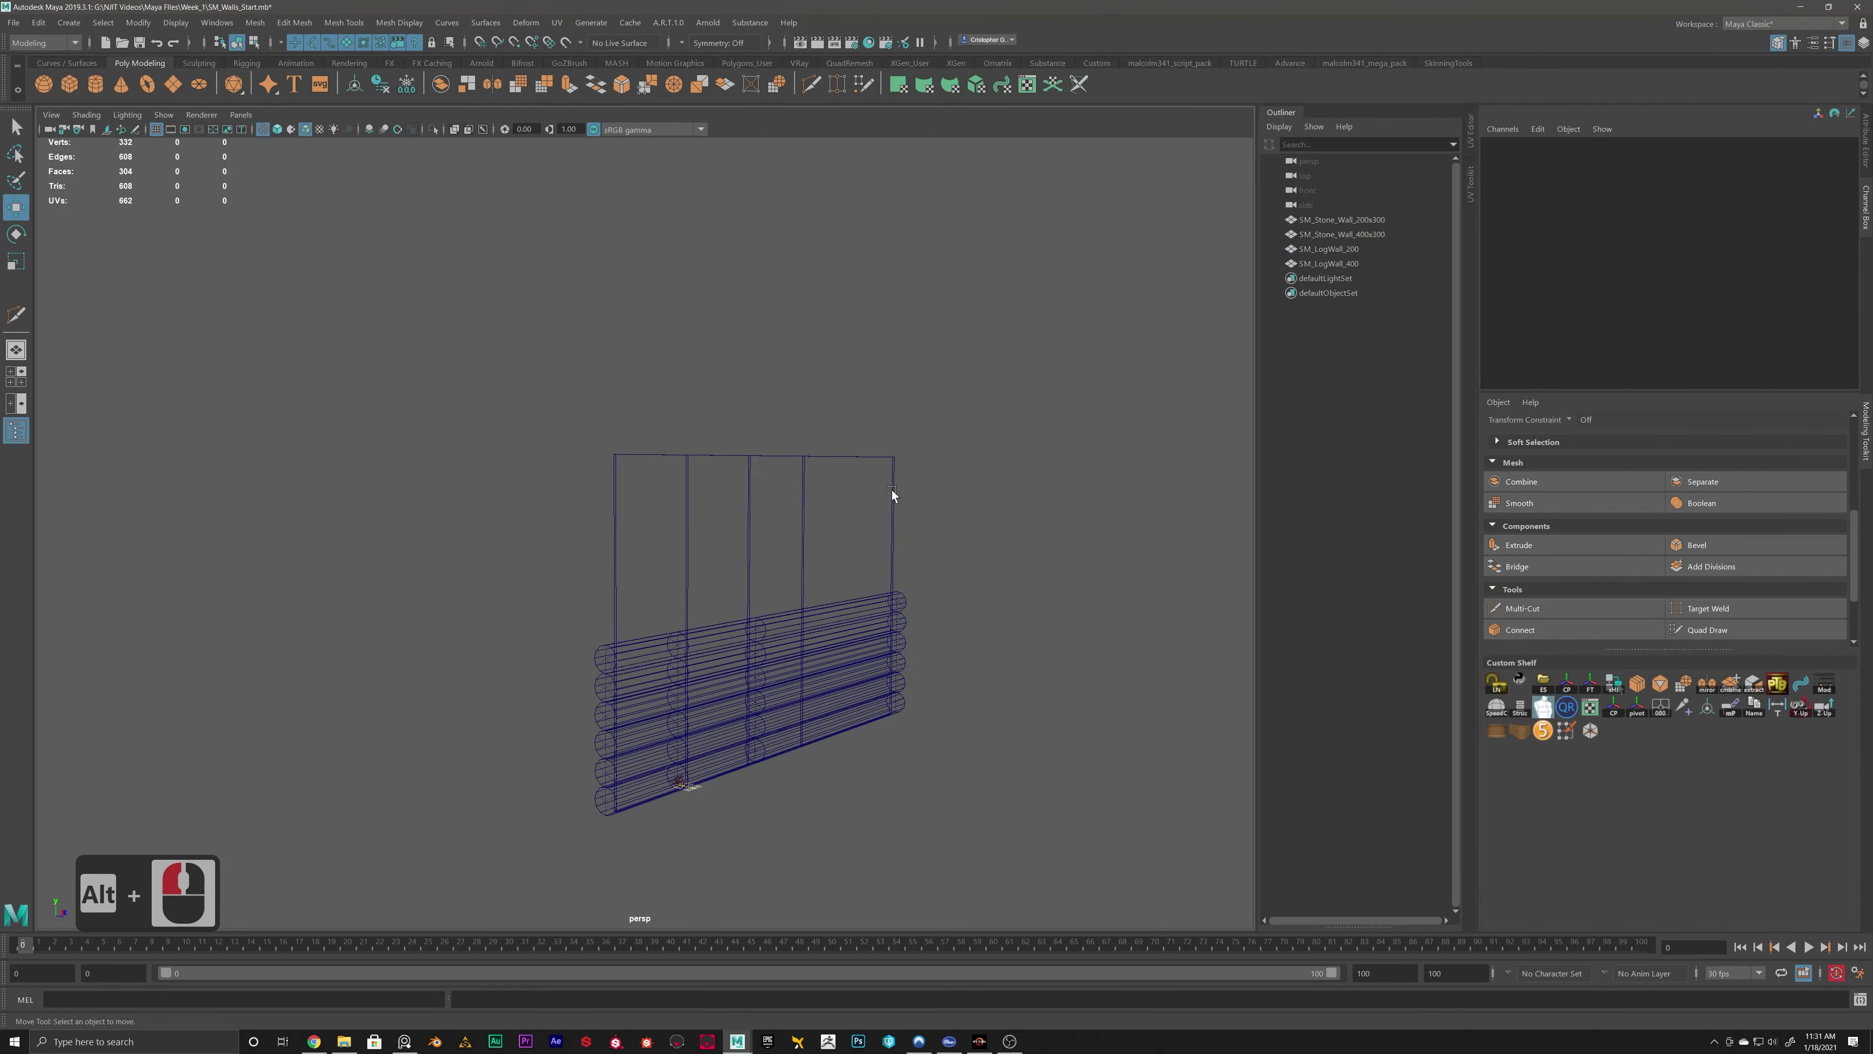
pyautogui.press('5')
pyautogui.moveTo(1079, 489)
pyautogui.keyDown('alt'); pyautogui.mouseDown()
pyautogui.moveTo(915, 402)
pyautogui.moveTo(1036, 397)
pyautogui.mouseUp(); pyautogui.keyUp('alt')
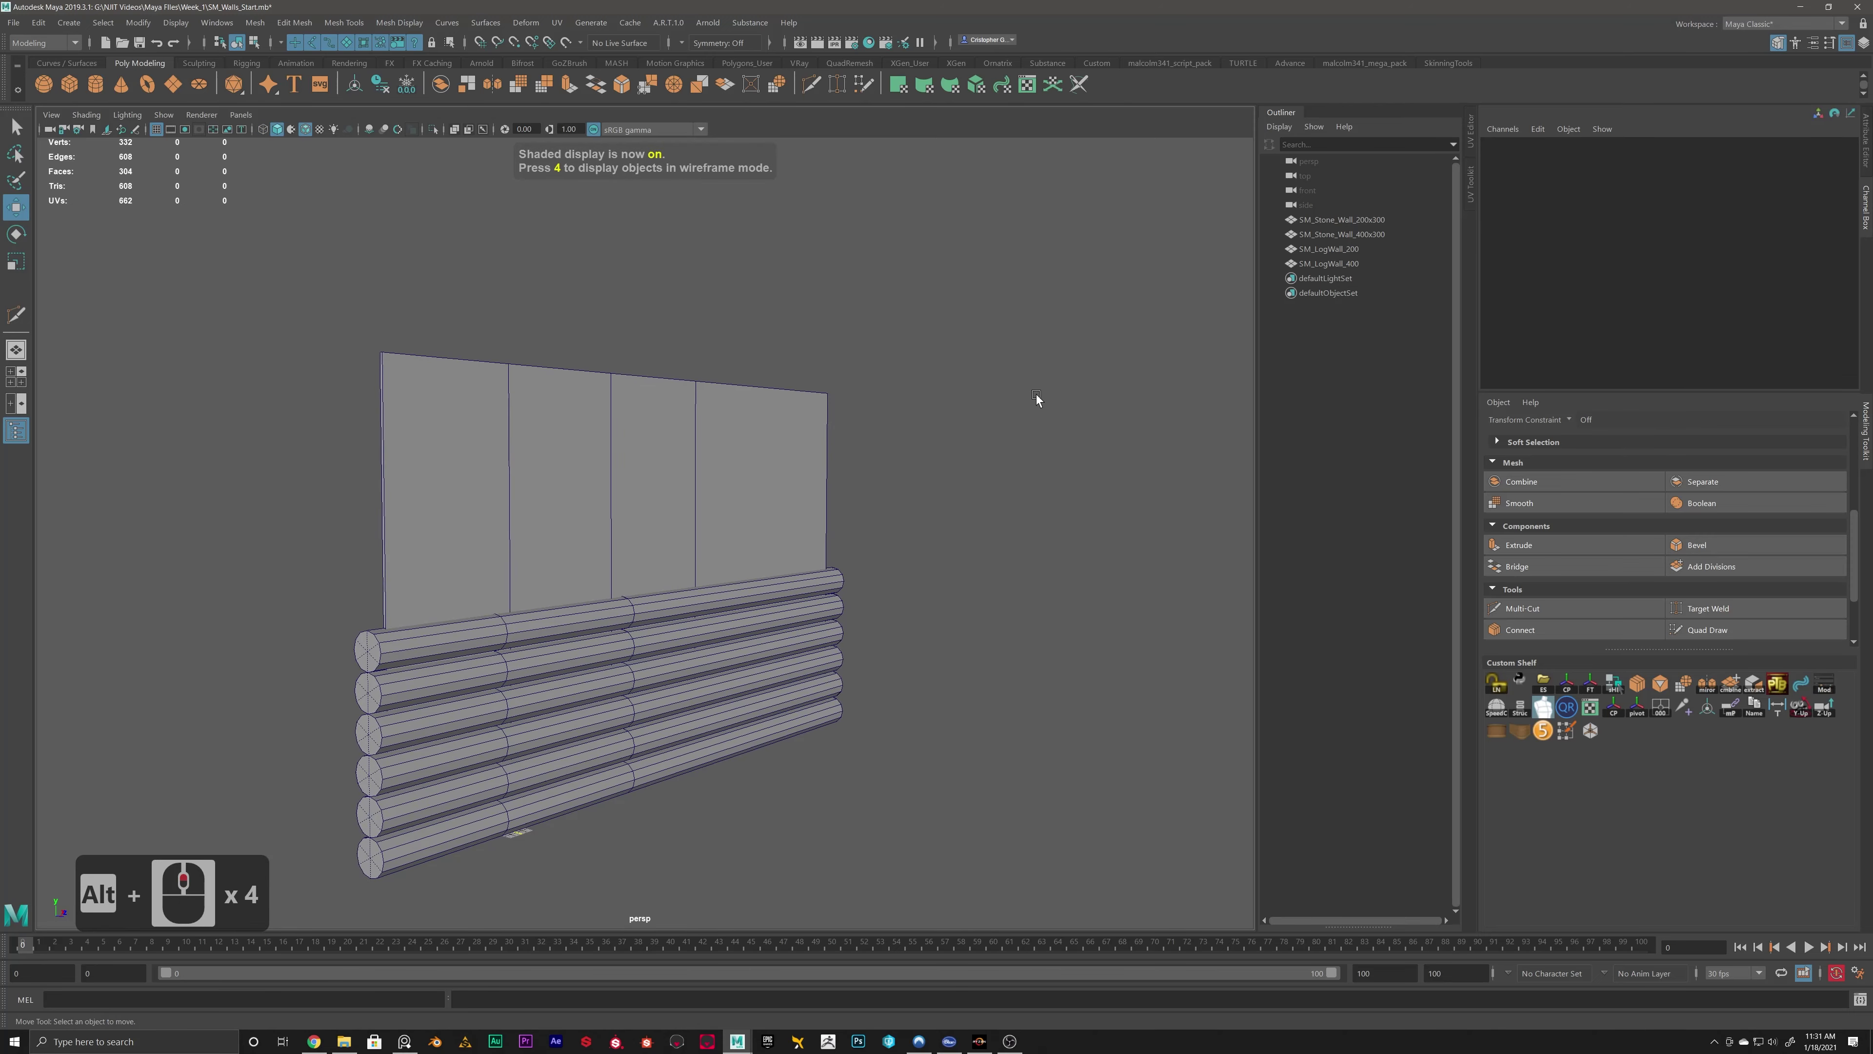
pyautogui.click(1337, 262)
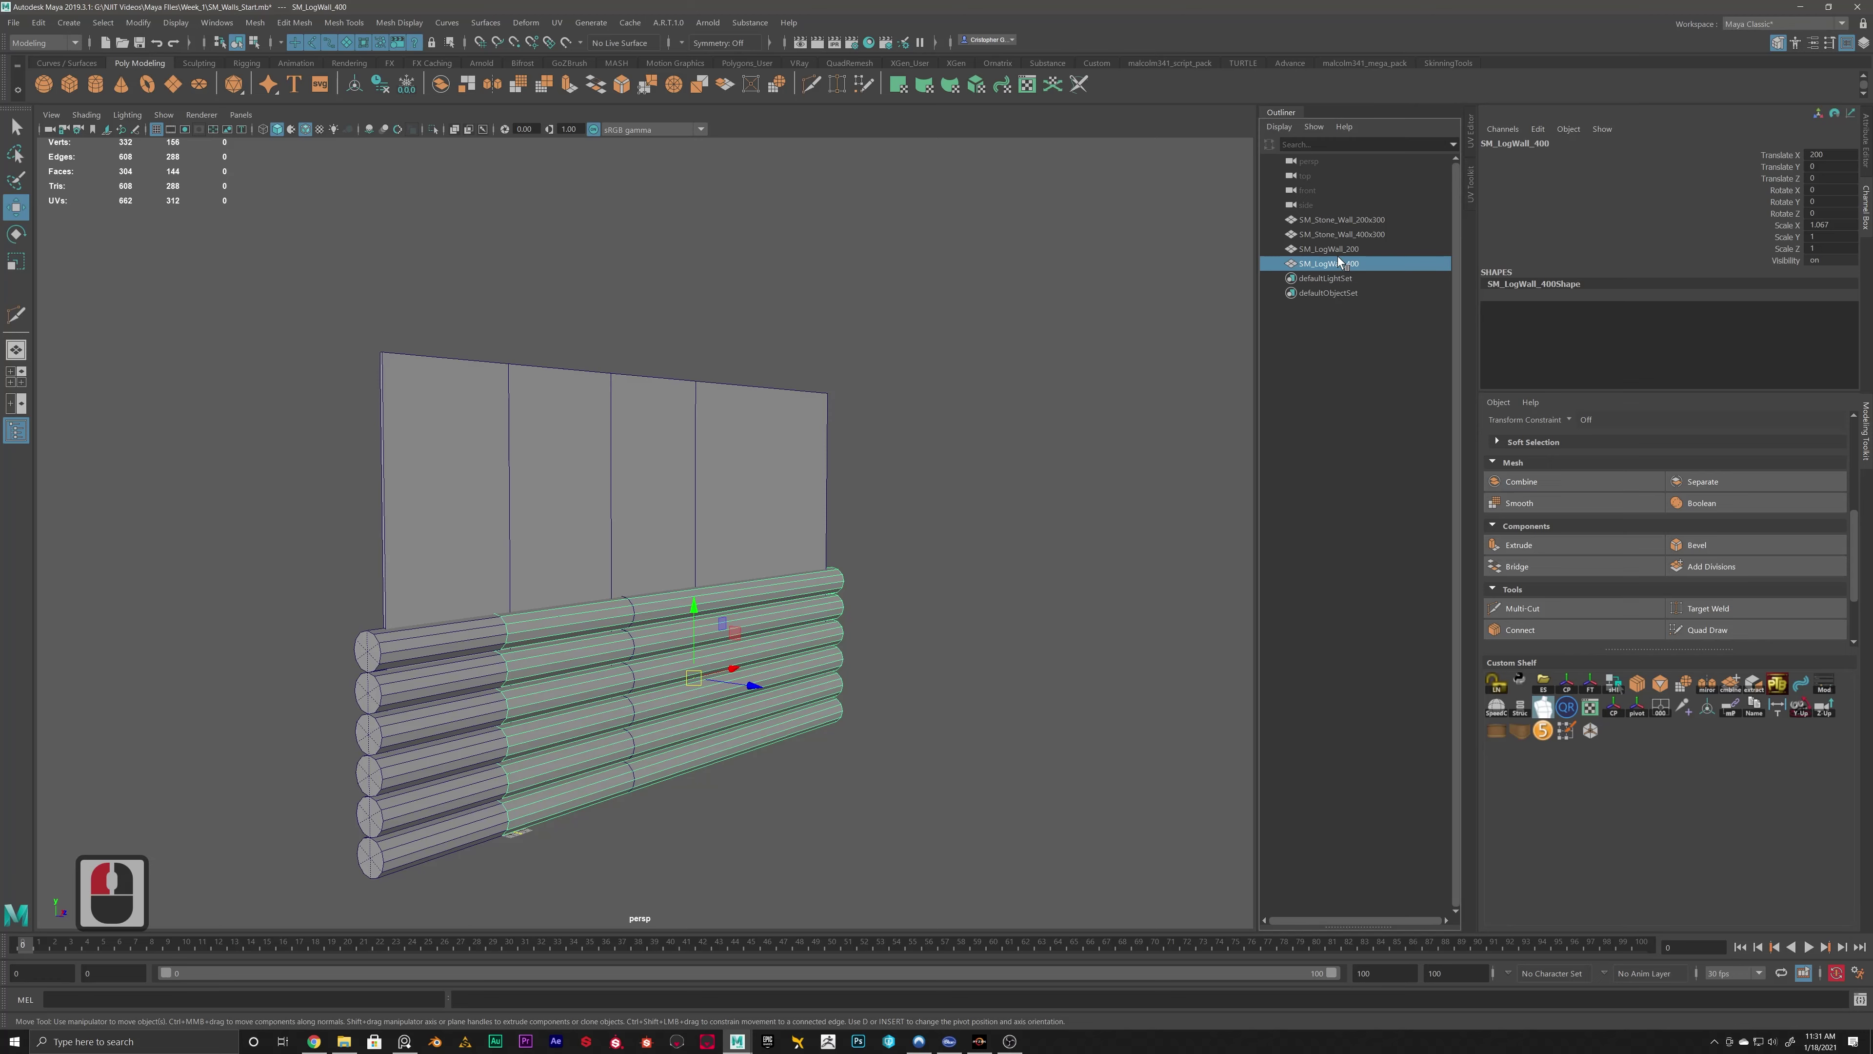
pyautogui.press('h')
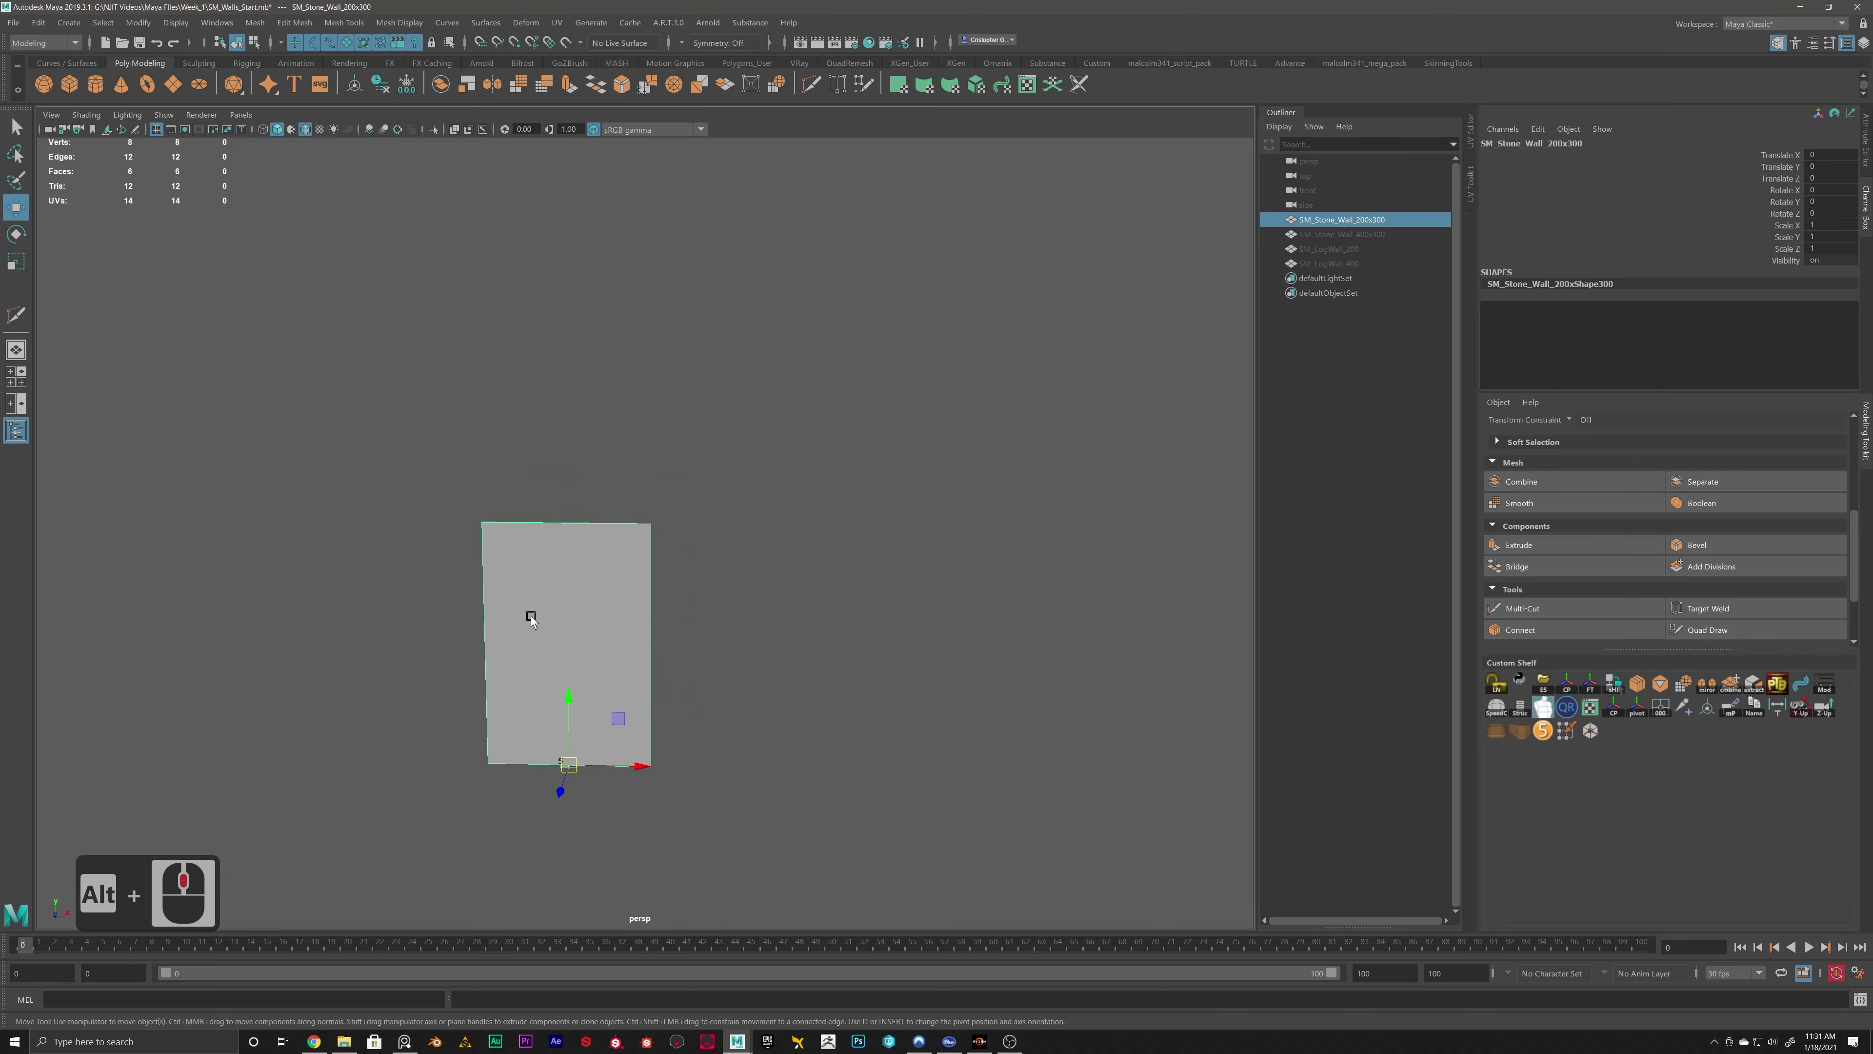
pyautogui.moveTo(526, 613)
pyautogui.keyDown('alt'); pyautogui.mouseDown()
pyautogui.moveTo(581, 618)
pyautogui.moveTo(536, 648)
pyautogui.mouseUp(); pyautogui.keyUp('alt')
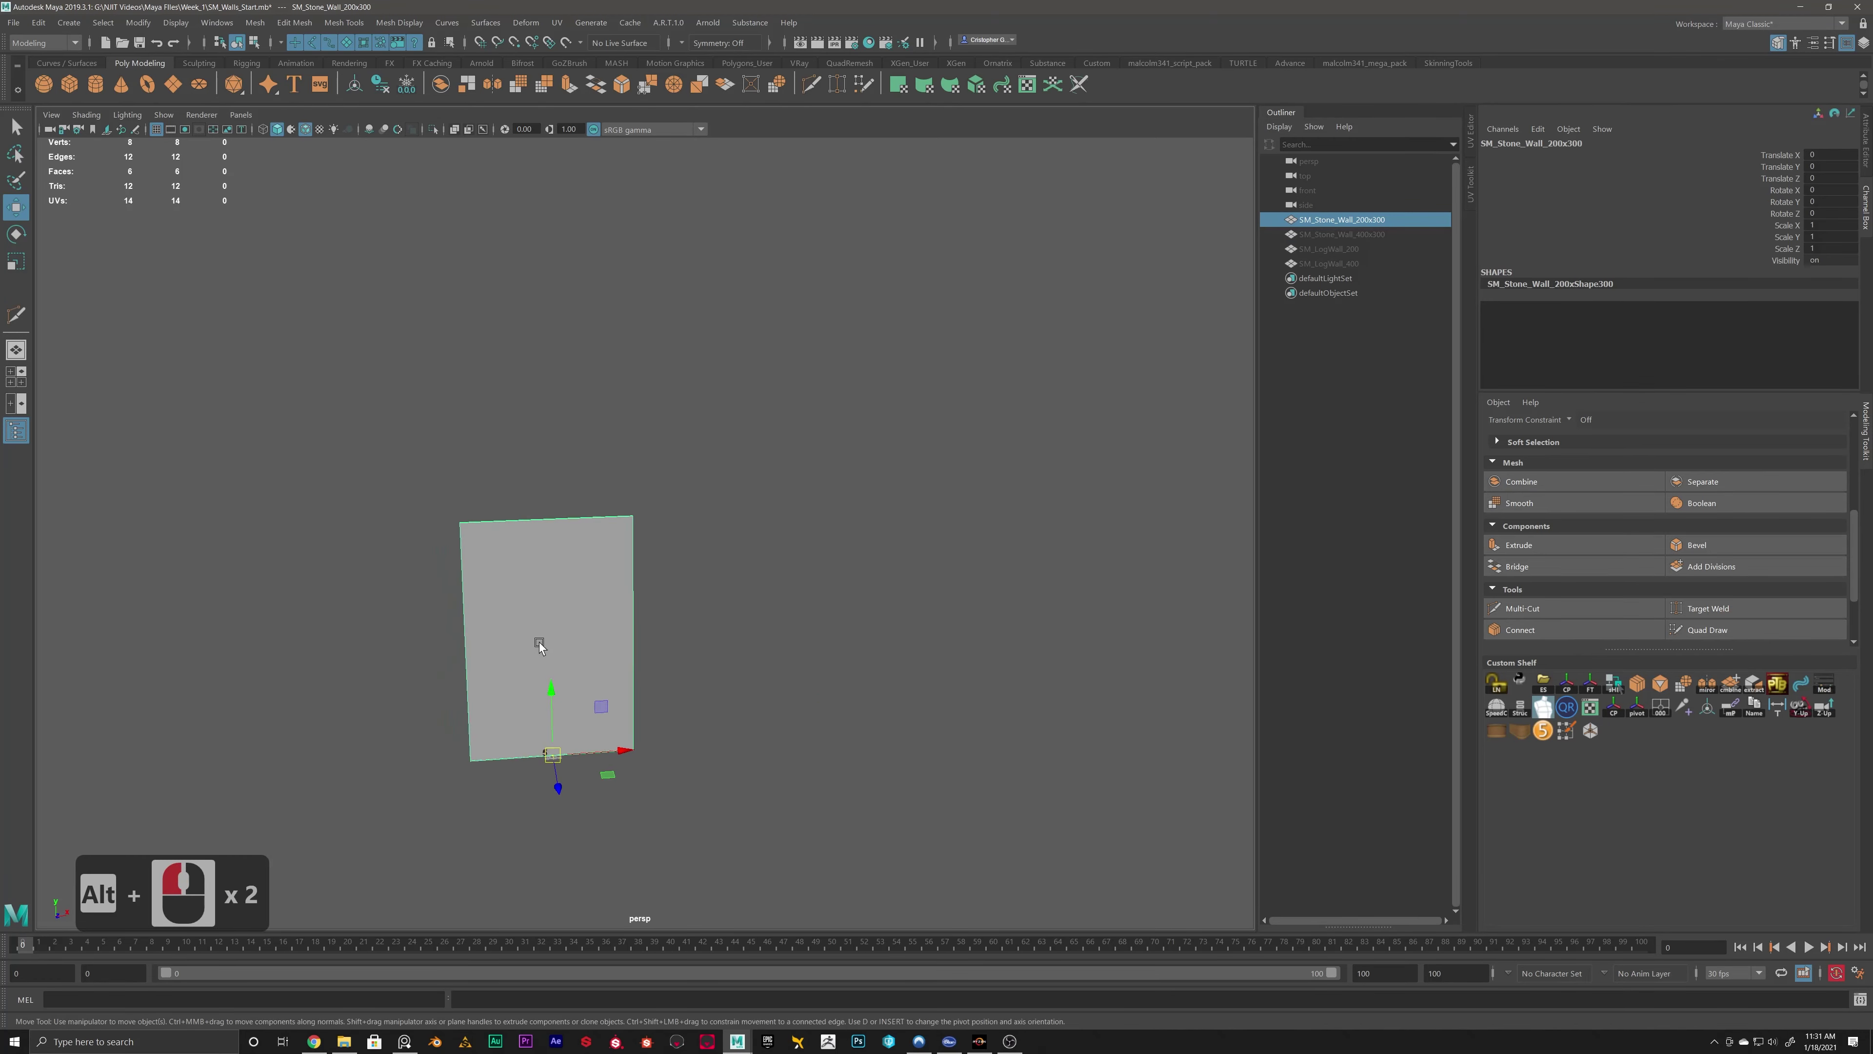
# Duplicate the wall plane and vertex-snap the copy onto the original's top edge.
pyautogui.keyDown('alt'); pyautogui.moveTo(536, 649); pyautogui.dragTo(681, 656, button='middle'); pyautogui.keyUp('alt')
pyautogui.hotkey('ctrl', 'd')
pyautogui.press('v')
pyautogui.moveTo(640, 690); pyautogui.dragTo(762, 467)
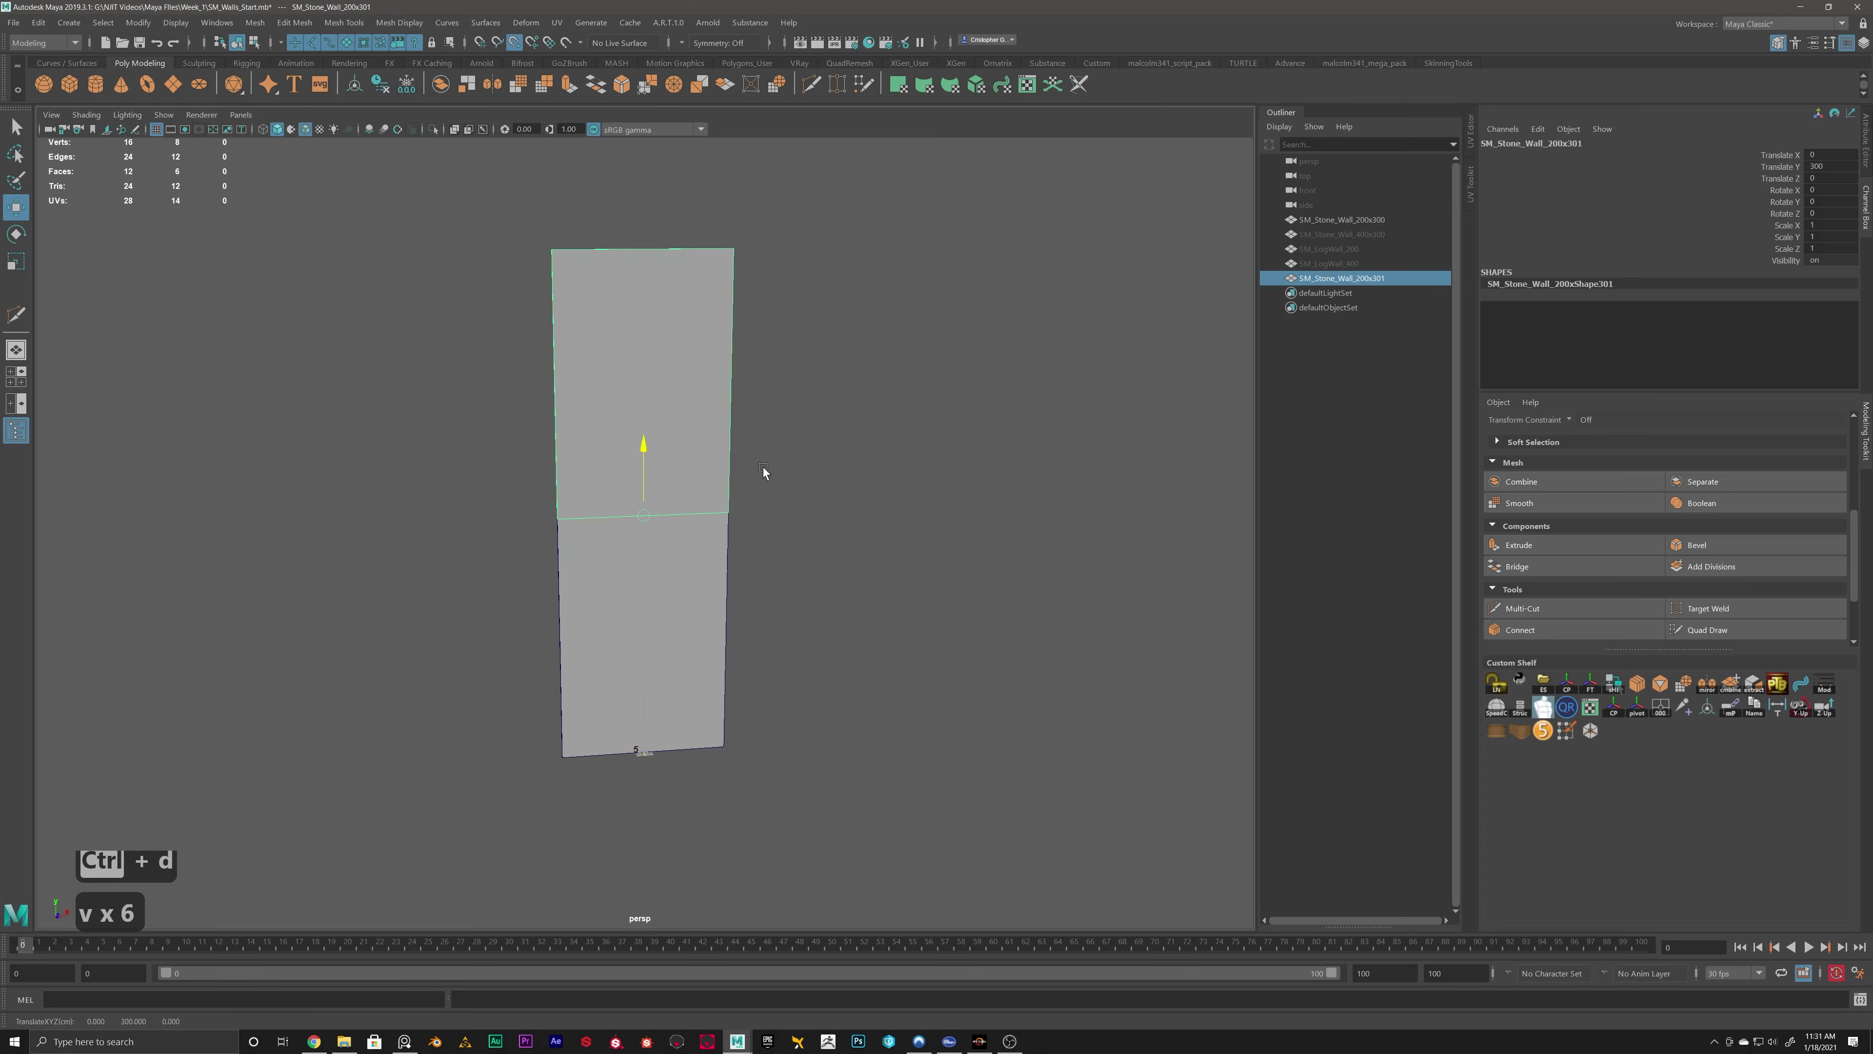
pyautogui.keyDown('alt'); pyautogui.moveTo(610, 584); pyautogui.dragTo(522, 598); pyautogui.keyUp('alt')
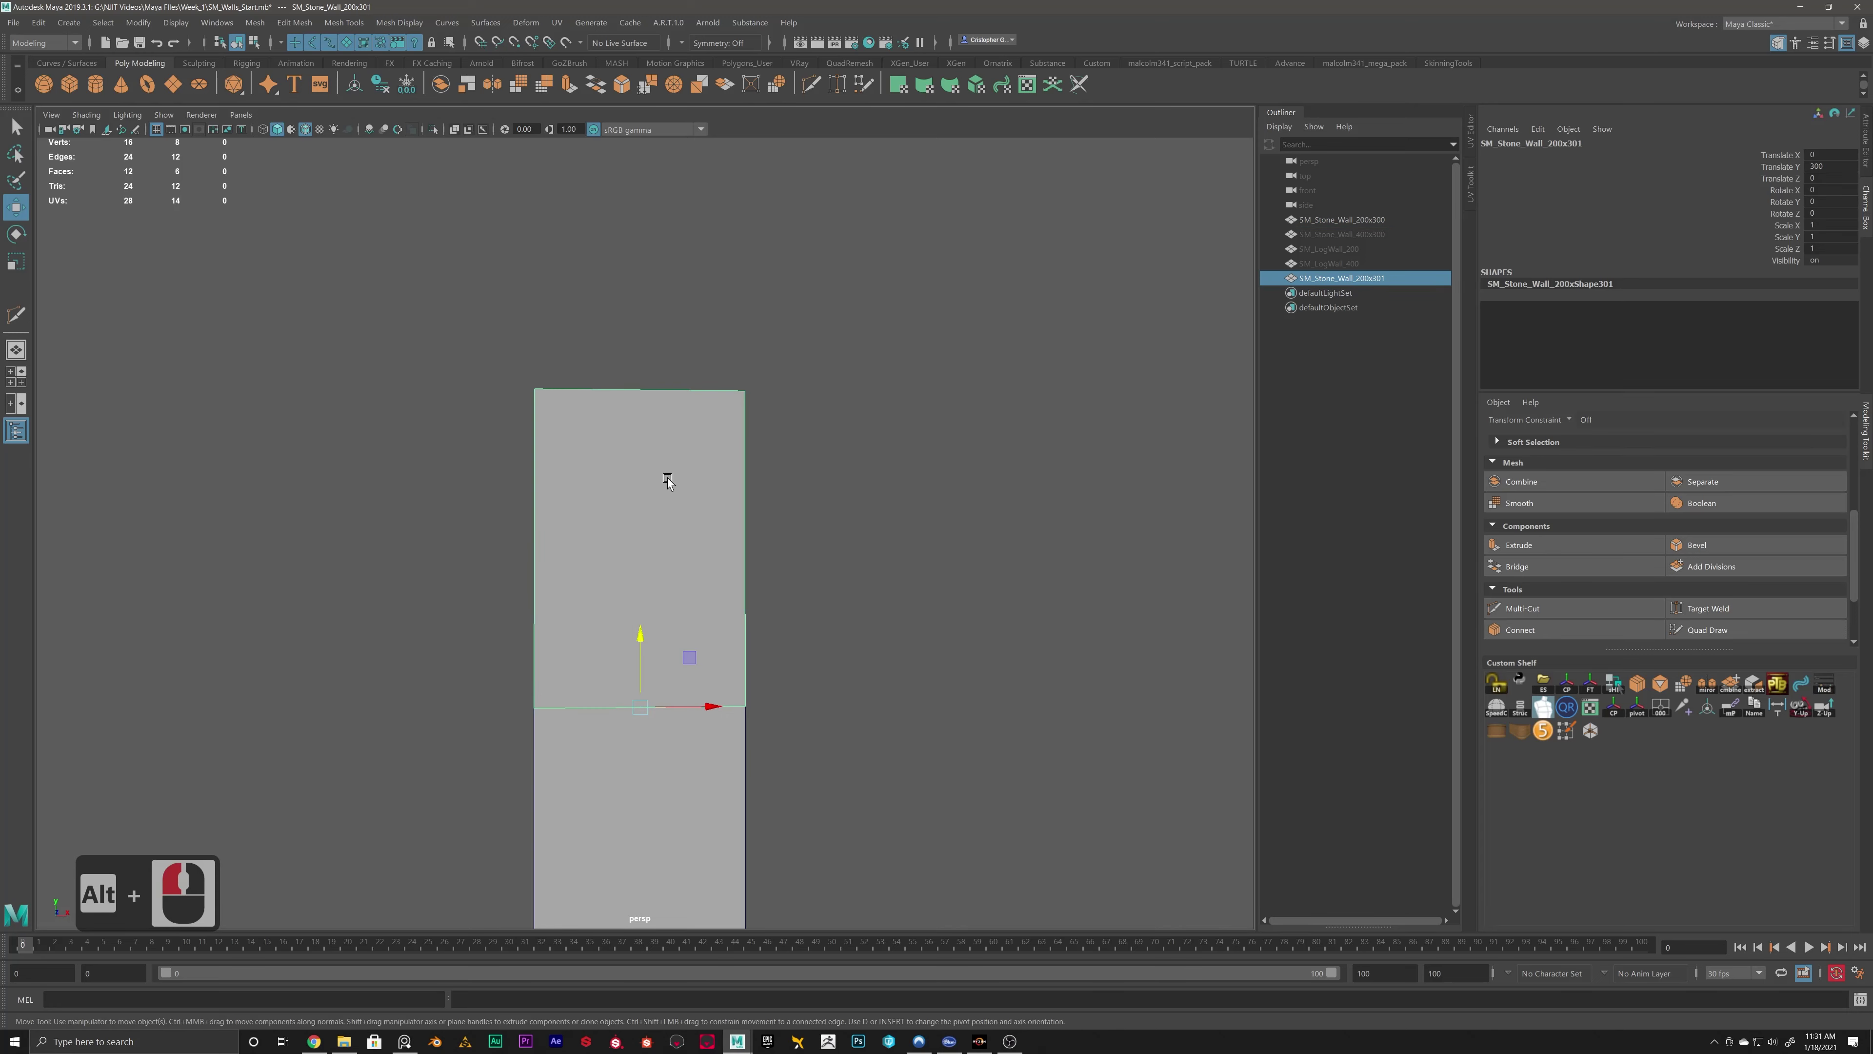
pyautogui.keyDown('alt'); pyautogui.moveTo(731, 575); pyautogui.dragTo(755, 610); pyautogui.keyUp('alt')
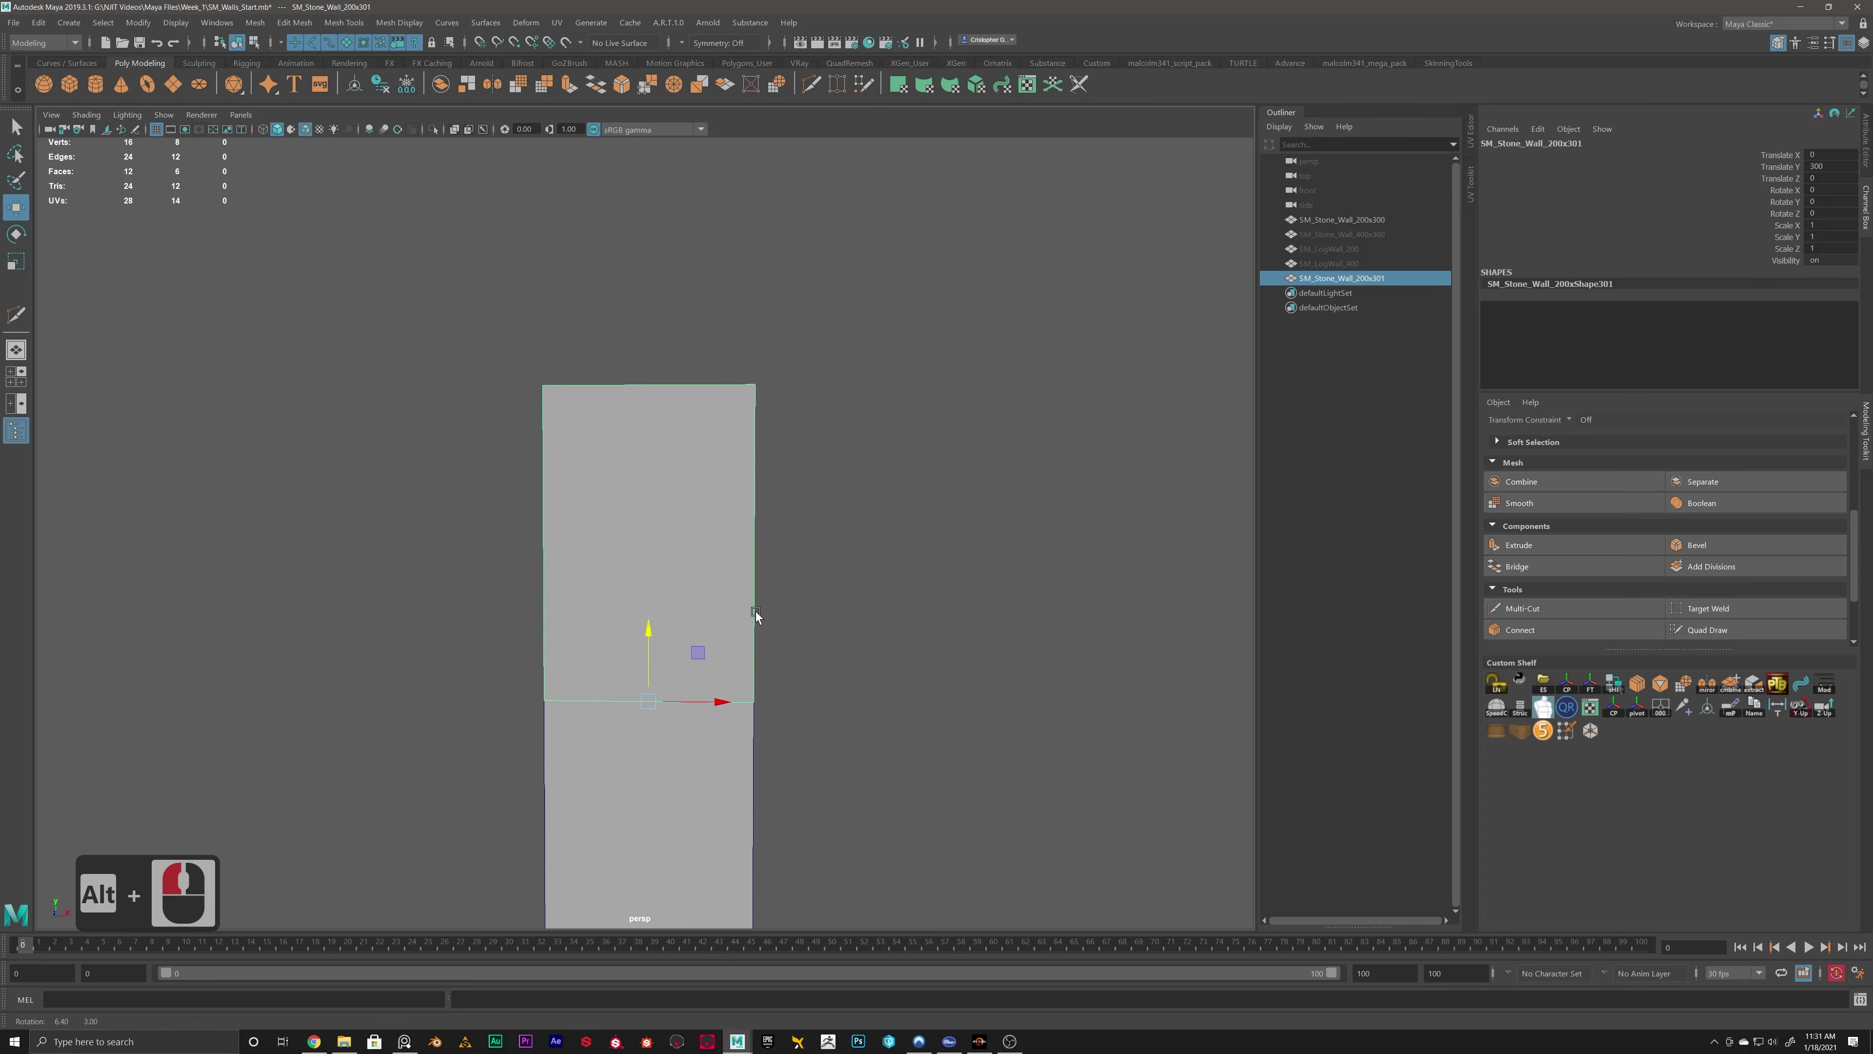
pyautogui.keyDown('alt'); pyautogui.moveTo(682, 675); pyautogui.dragTo(674, 705); pyautogui.keyUp('alt')
pyautogui.keyDown('alt'); pyautogui.moveTo(674, 705); pyautogui.dragTo(690, 562, button='middle'); pyautogui.keyUp('alt')
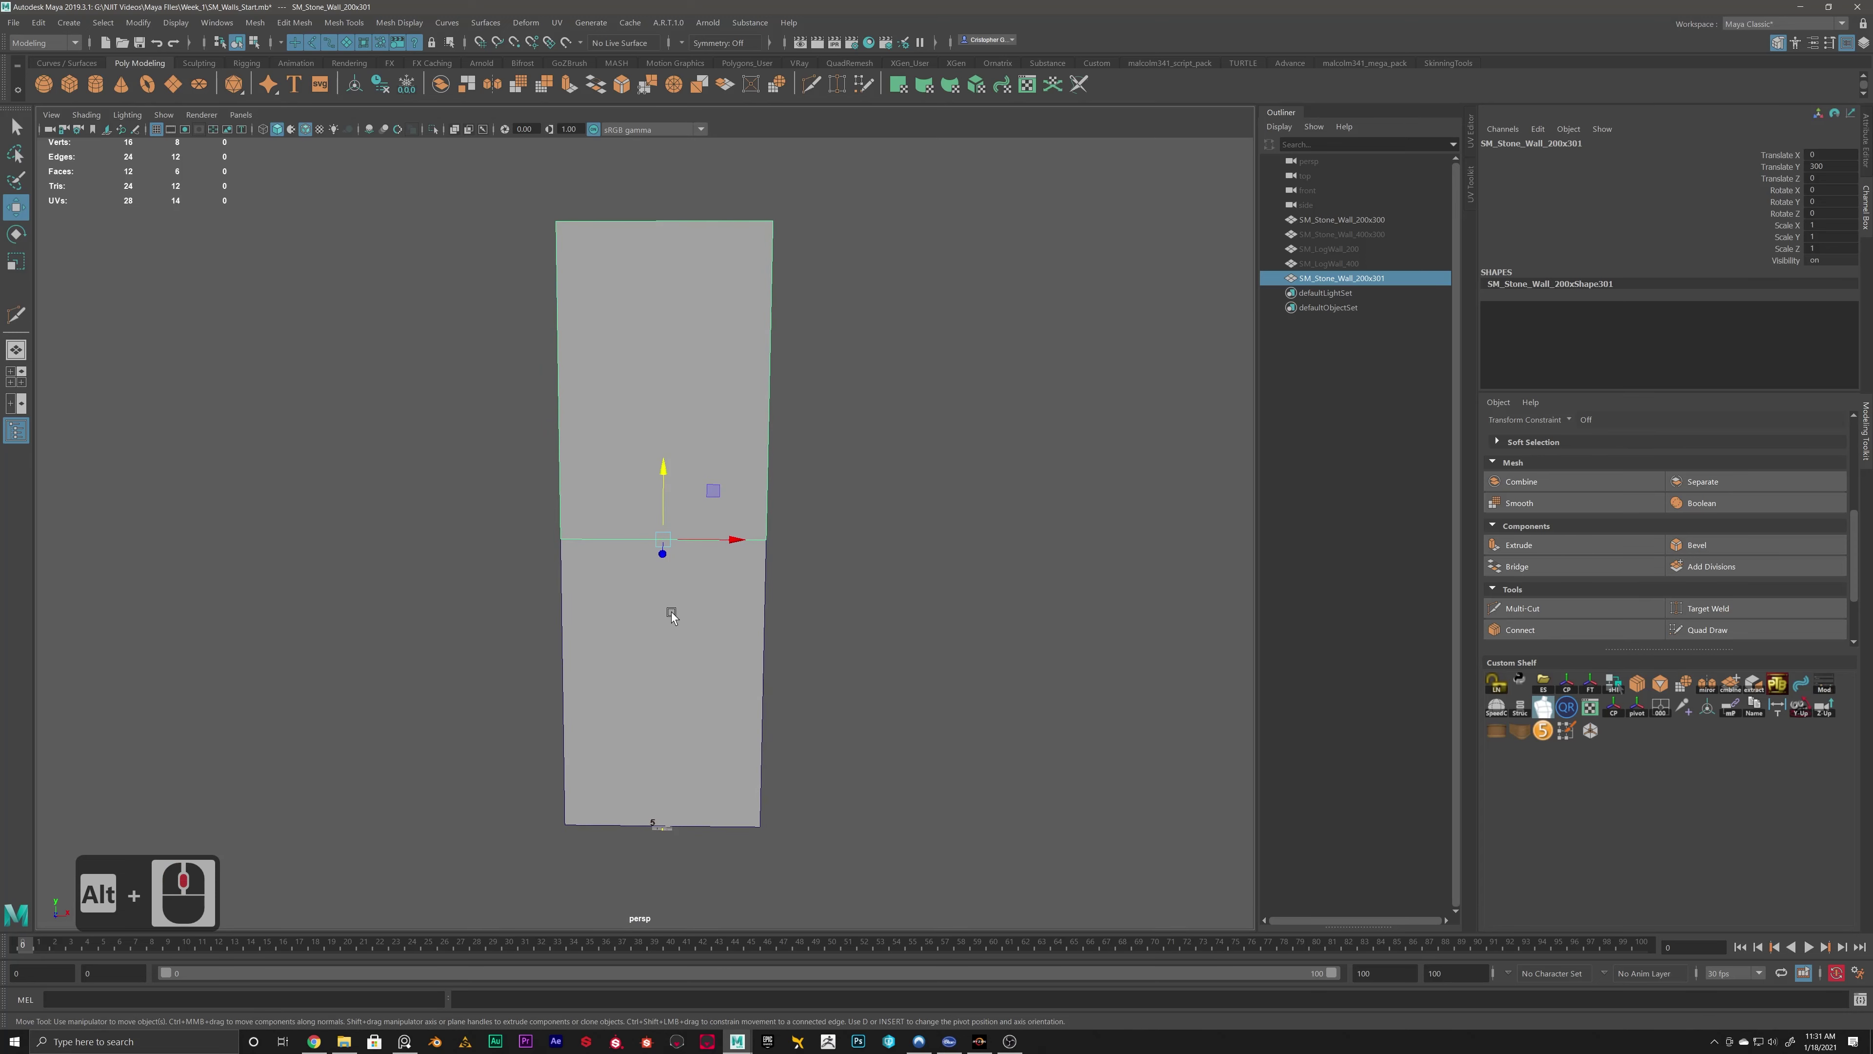
# Hide the original SM_Stone_Wall_200x300 and select the raised duplicate.
pyautogui.click(651, 604)
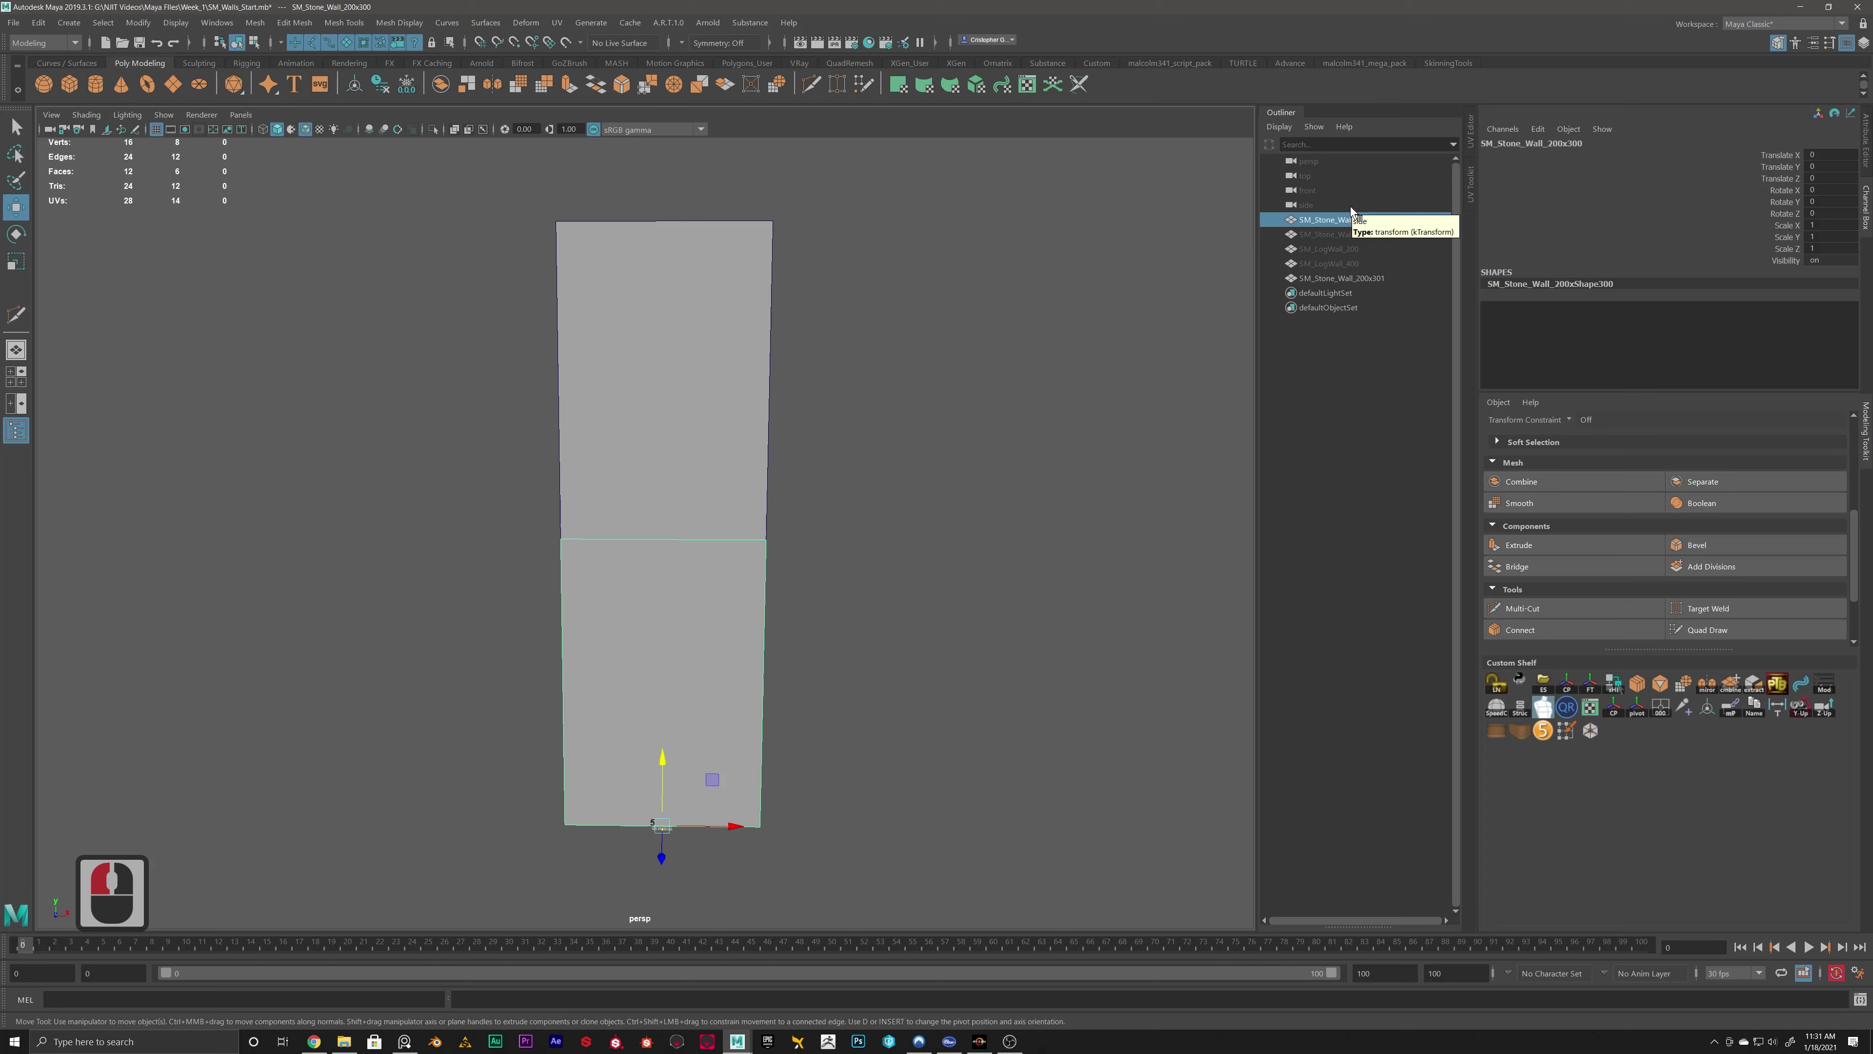
pyautogui.hotkey('ctrl', 'h')
pyautogui.click(640, 397)
pyautogui.keyDown('alt'); pyautogui.moveTo(778, 323); pyautogui.dragTo(769, 539, button='middle'); pyautogui.keyUp('alt')
pyautogui.keyDown('alt'); pyautogui.scroll(4, 769, 540); pyautogui.keyUp('alt')
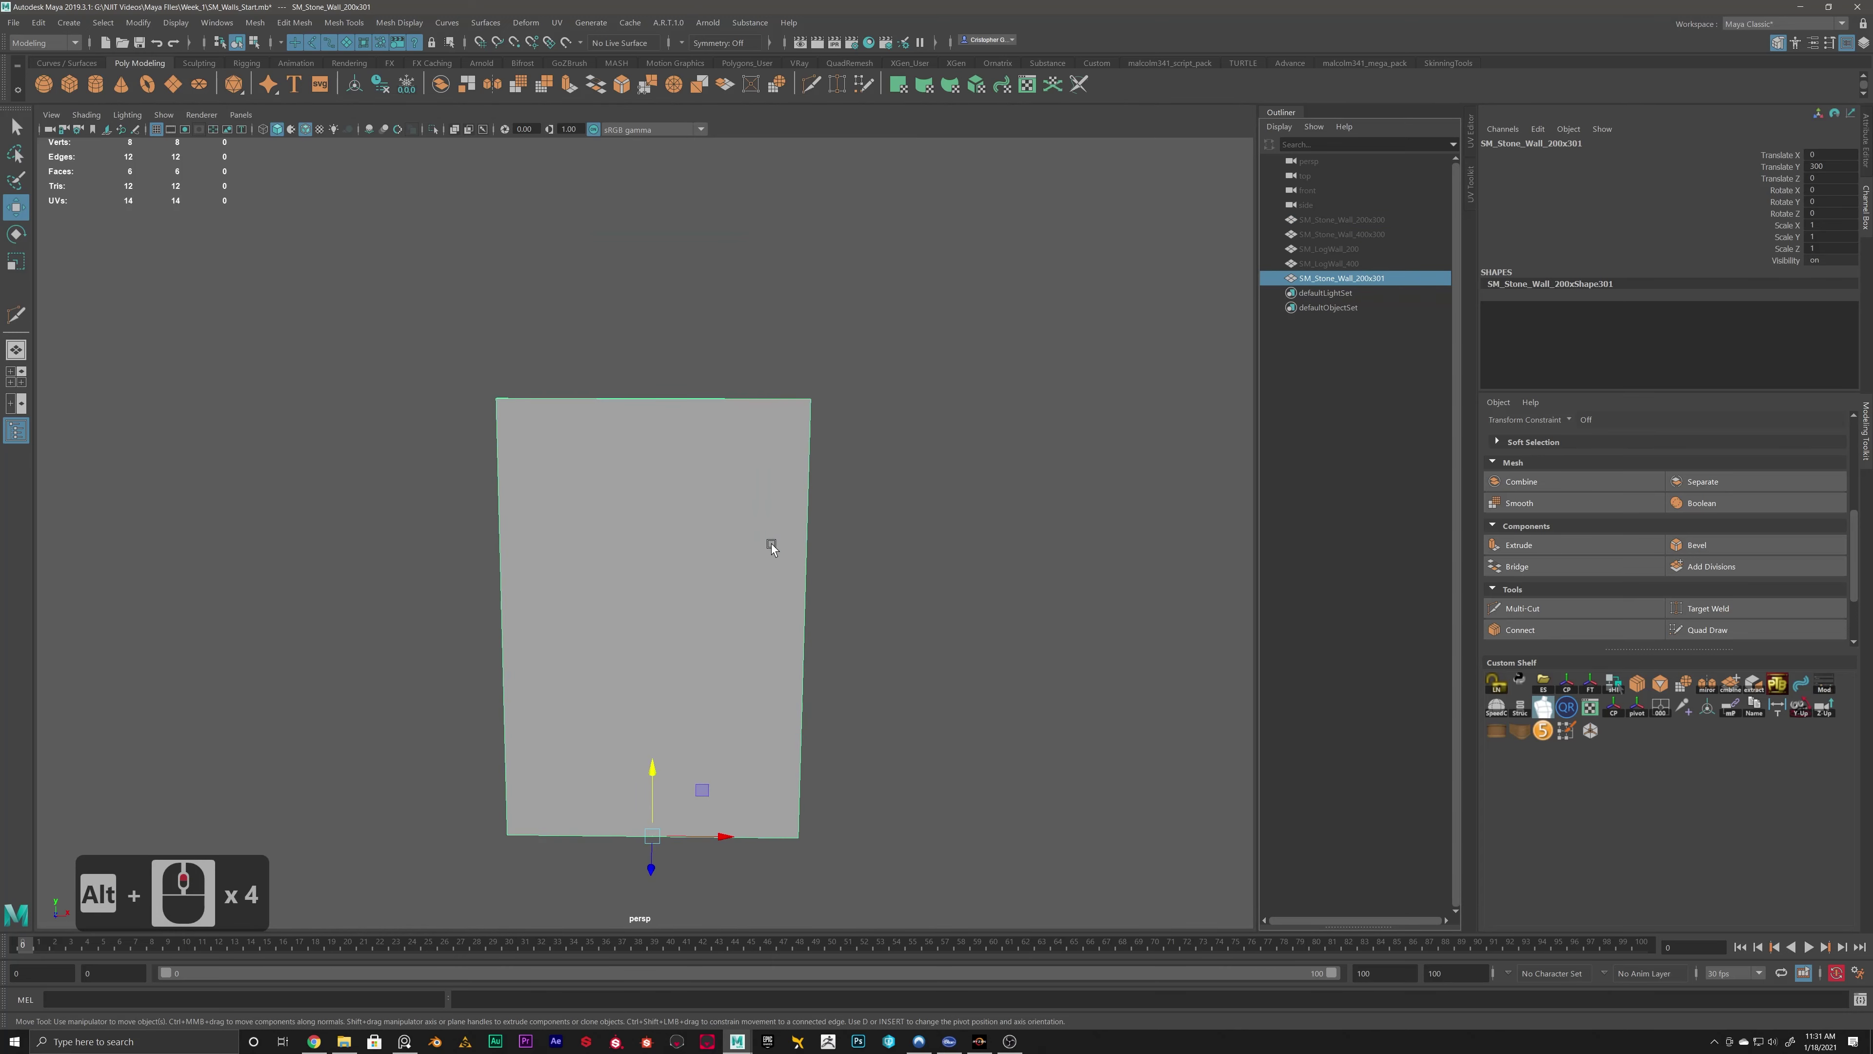
pyautogui.keyDown('alt'); pyautogui.moveTo(620, 482); pyautogui.dragTo(628, 506); pyautogui.keyUp('alt')
pyautogui.keyDown('alt'); pyautogui.scroll(3, 637, 518); pyautogui.keyUp('alt')
pyautogui.keyDown('alt'); pyautogui.moveTo(674, 469); pyautogui.dragTo(730, 513, button='middle'); pyautogui.keyUp('alt')
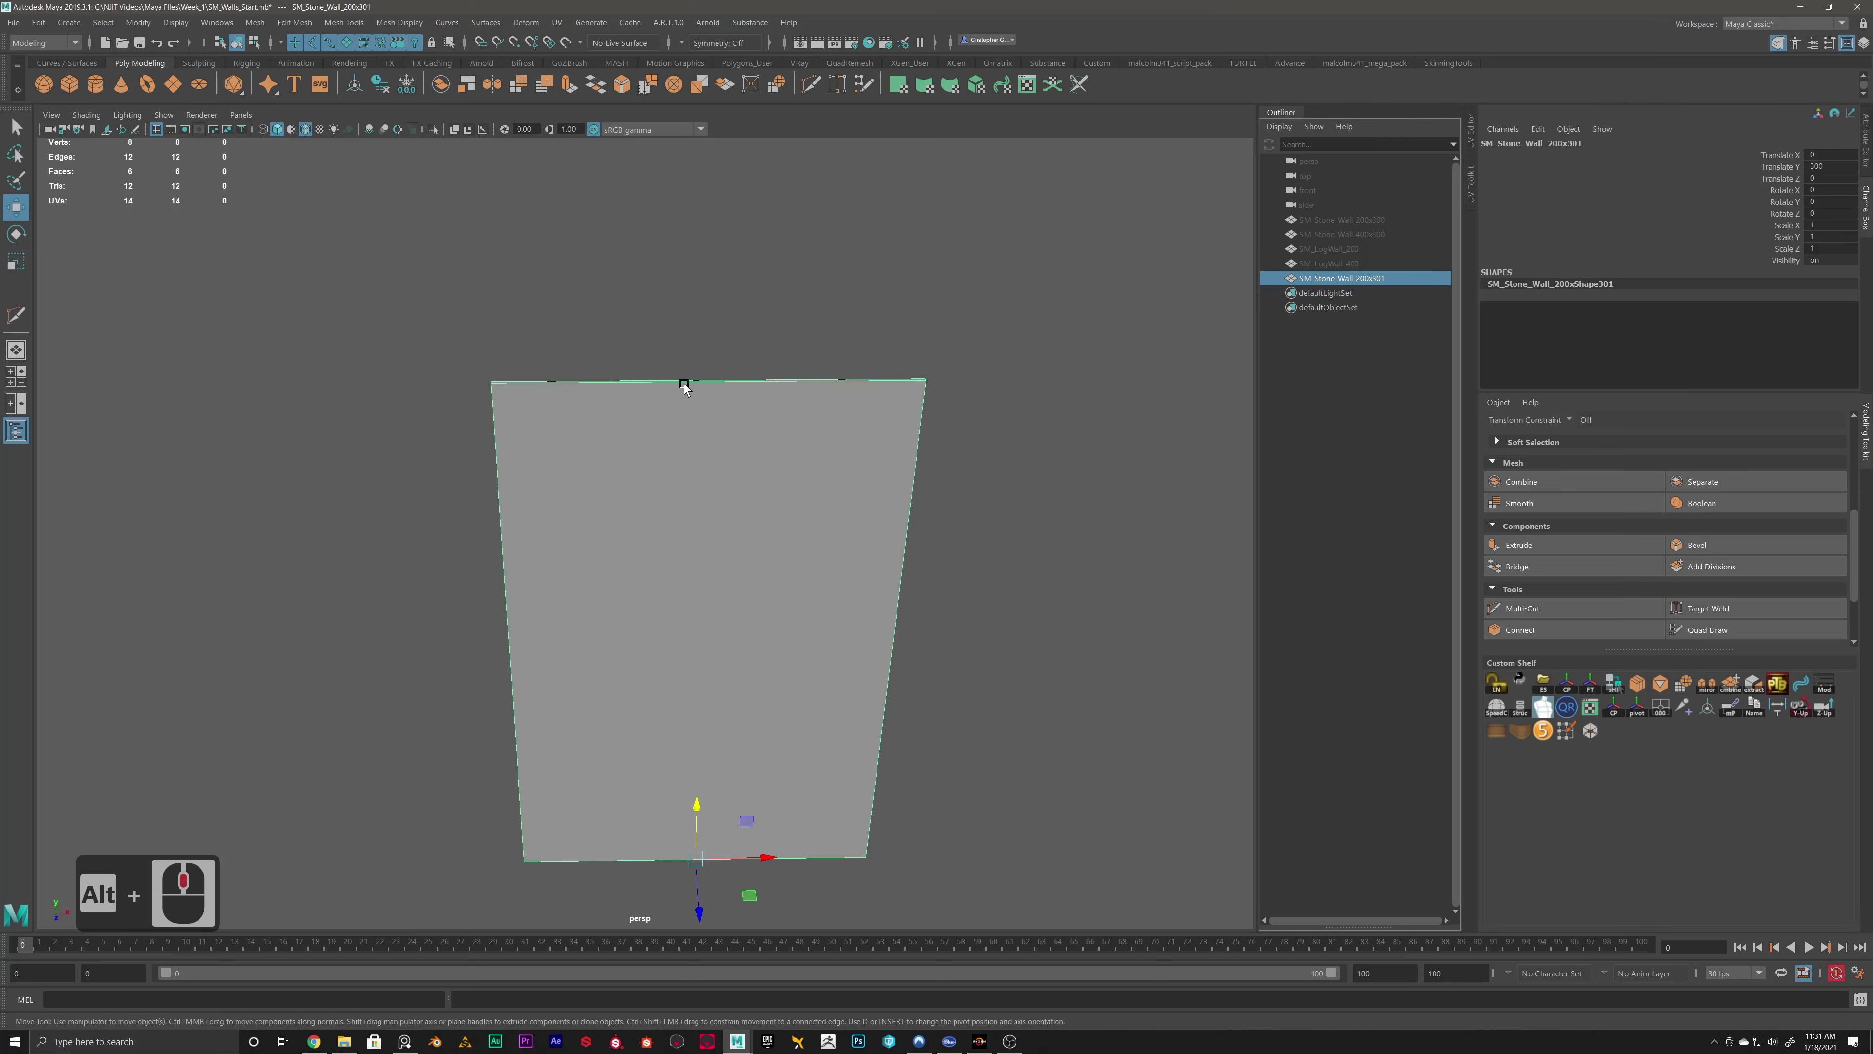
pyautogui.click(291, 23)
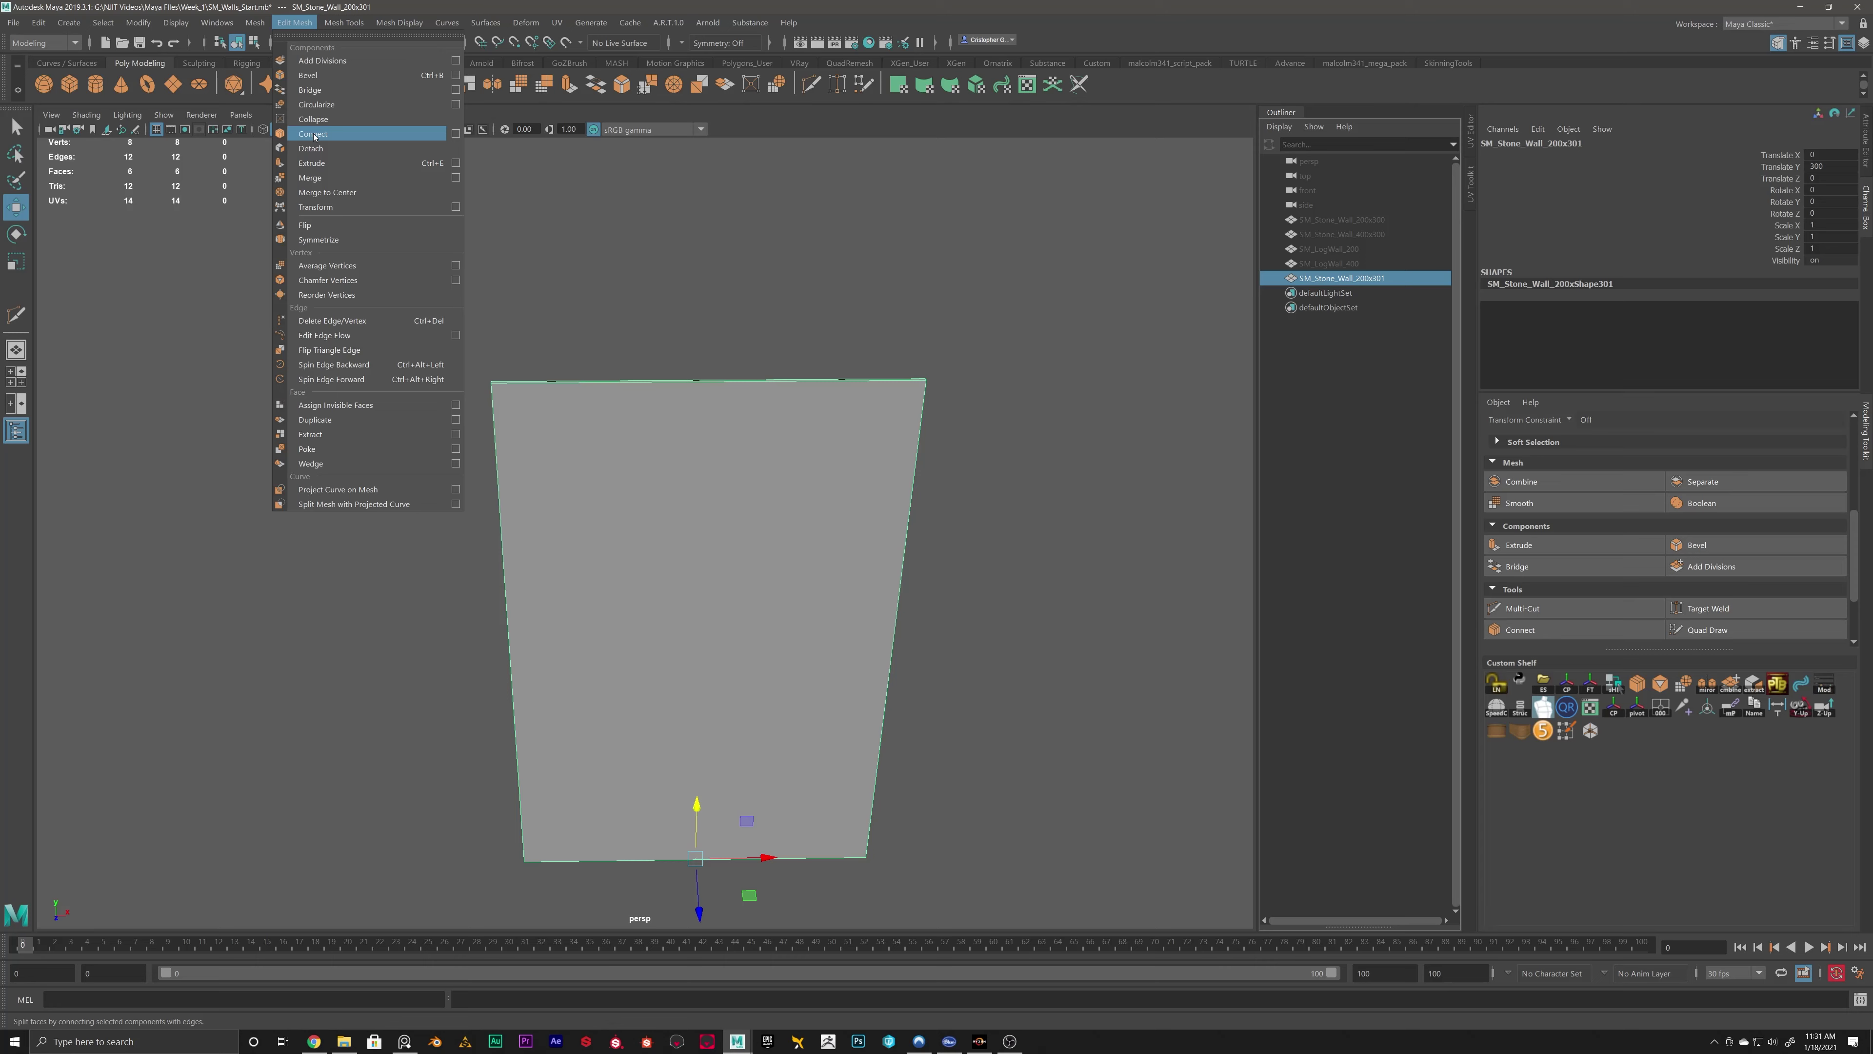
pyautogui.moveTo(344, 23)
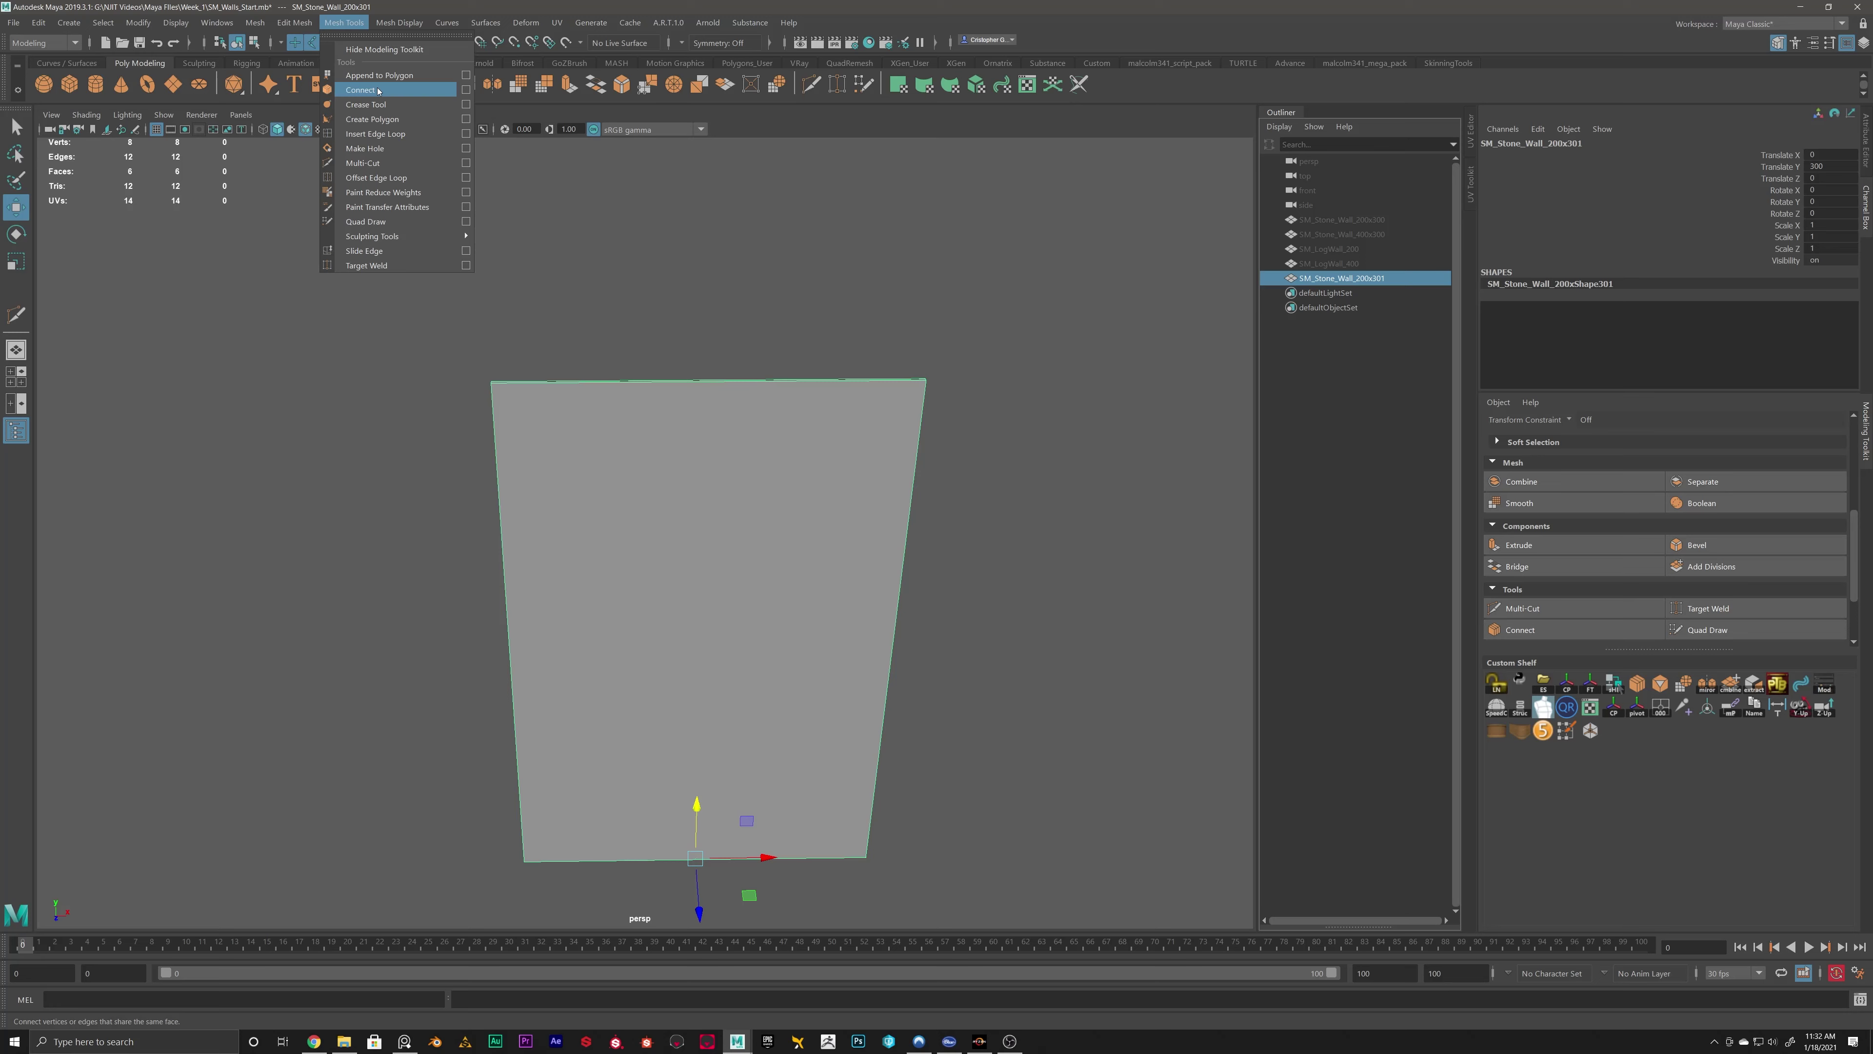
pyautogui.click(960, 316)
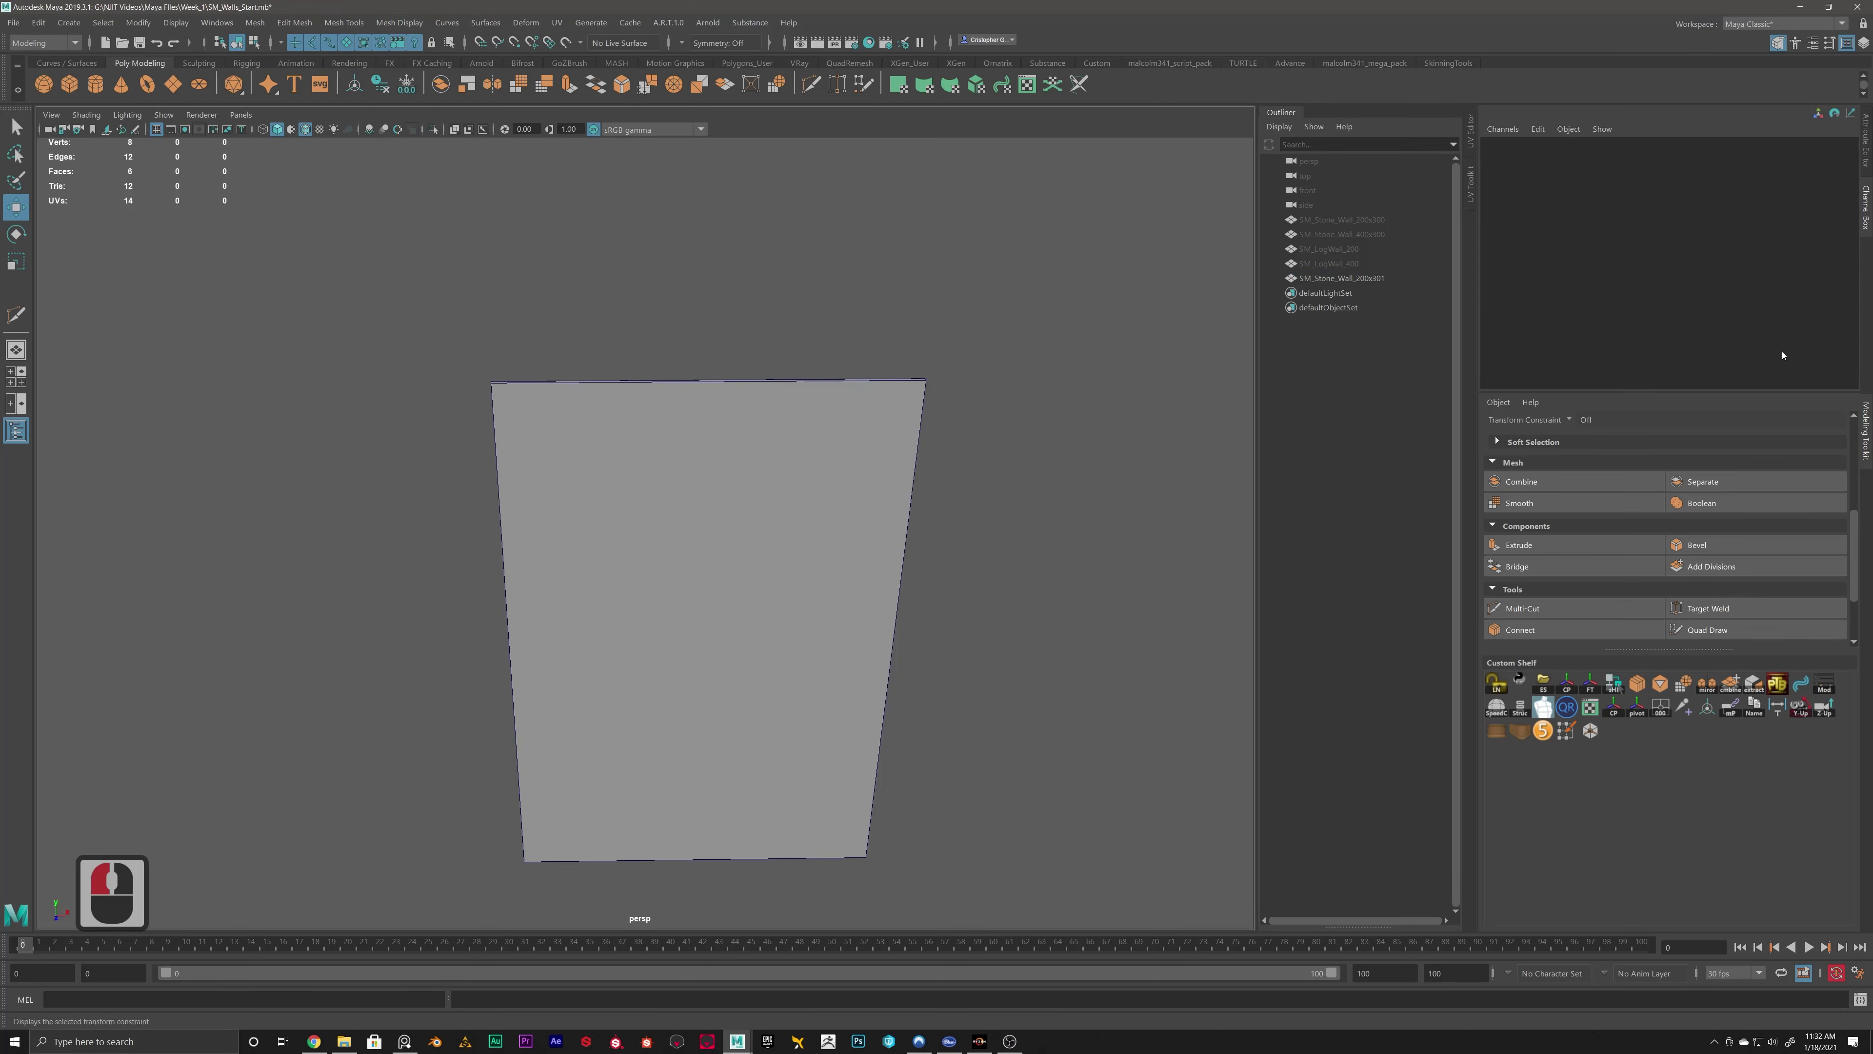
pyautogui.click(1778, 41)
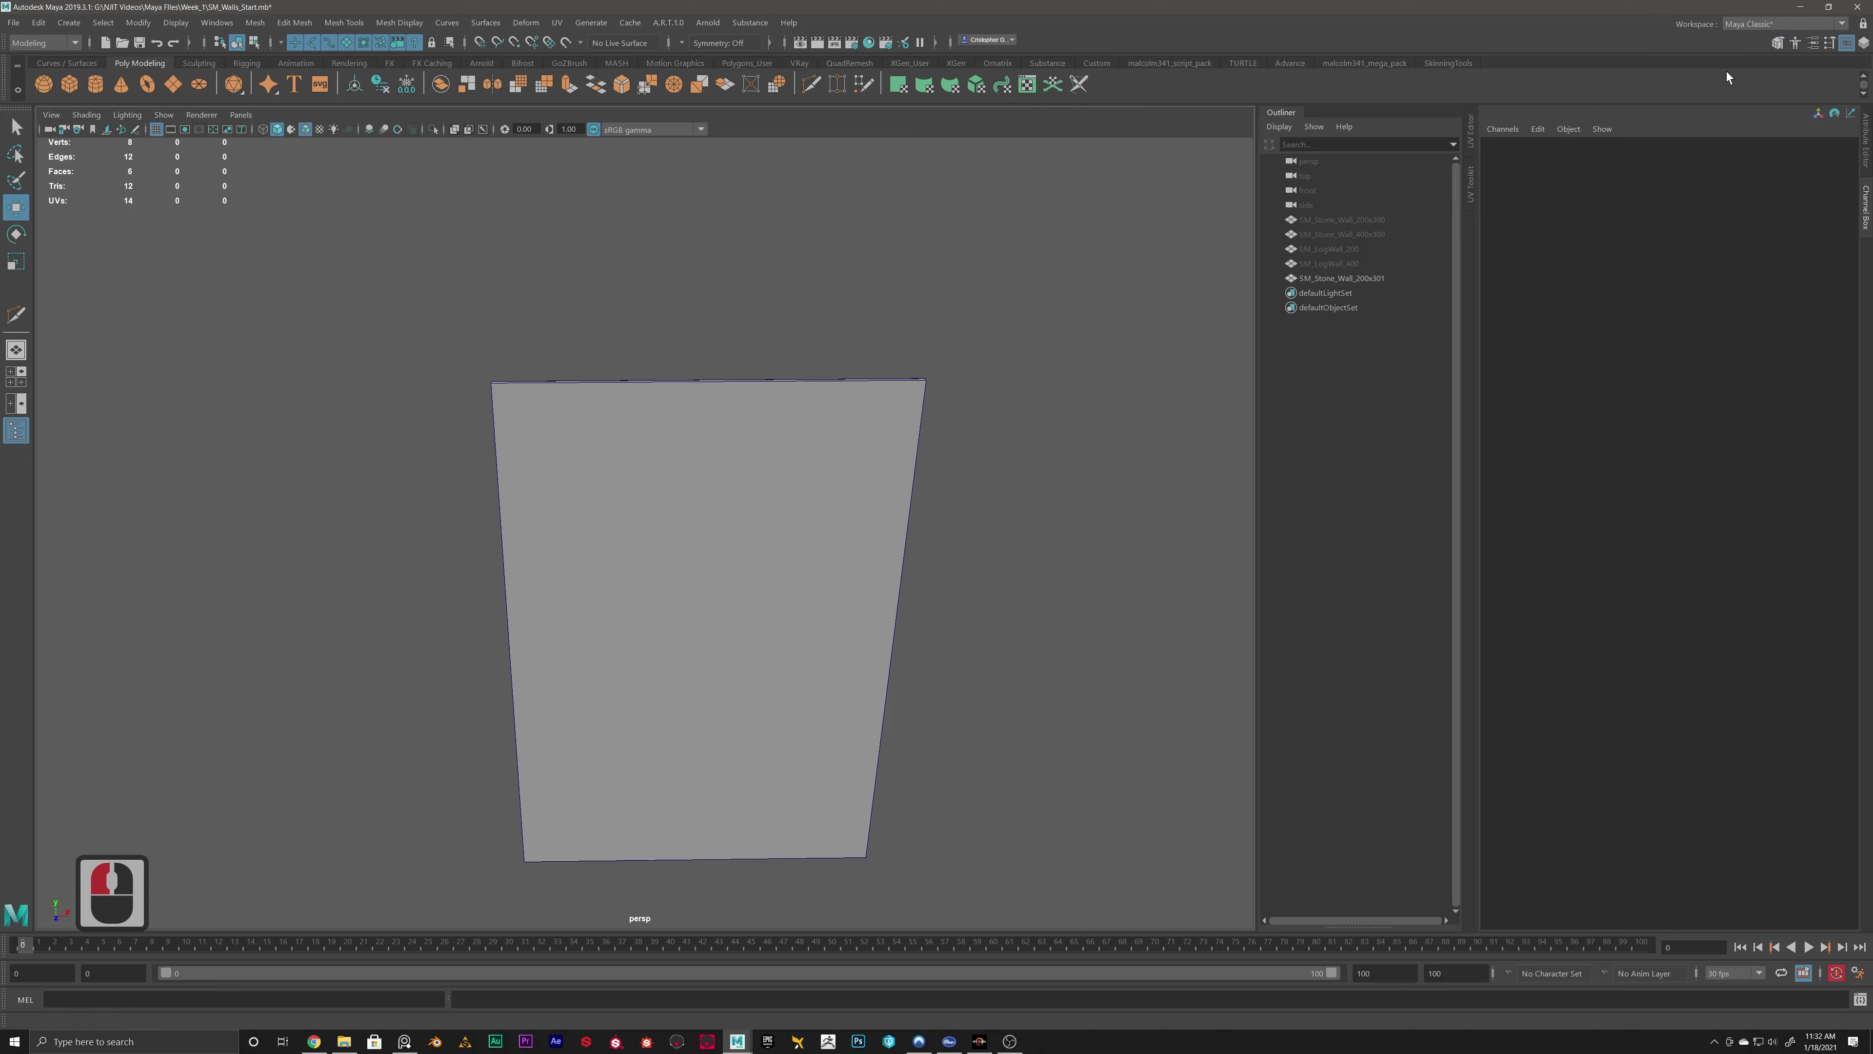
pyautogui.click(1778, 43)
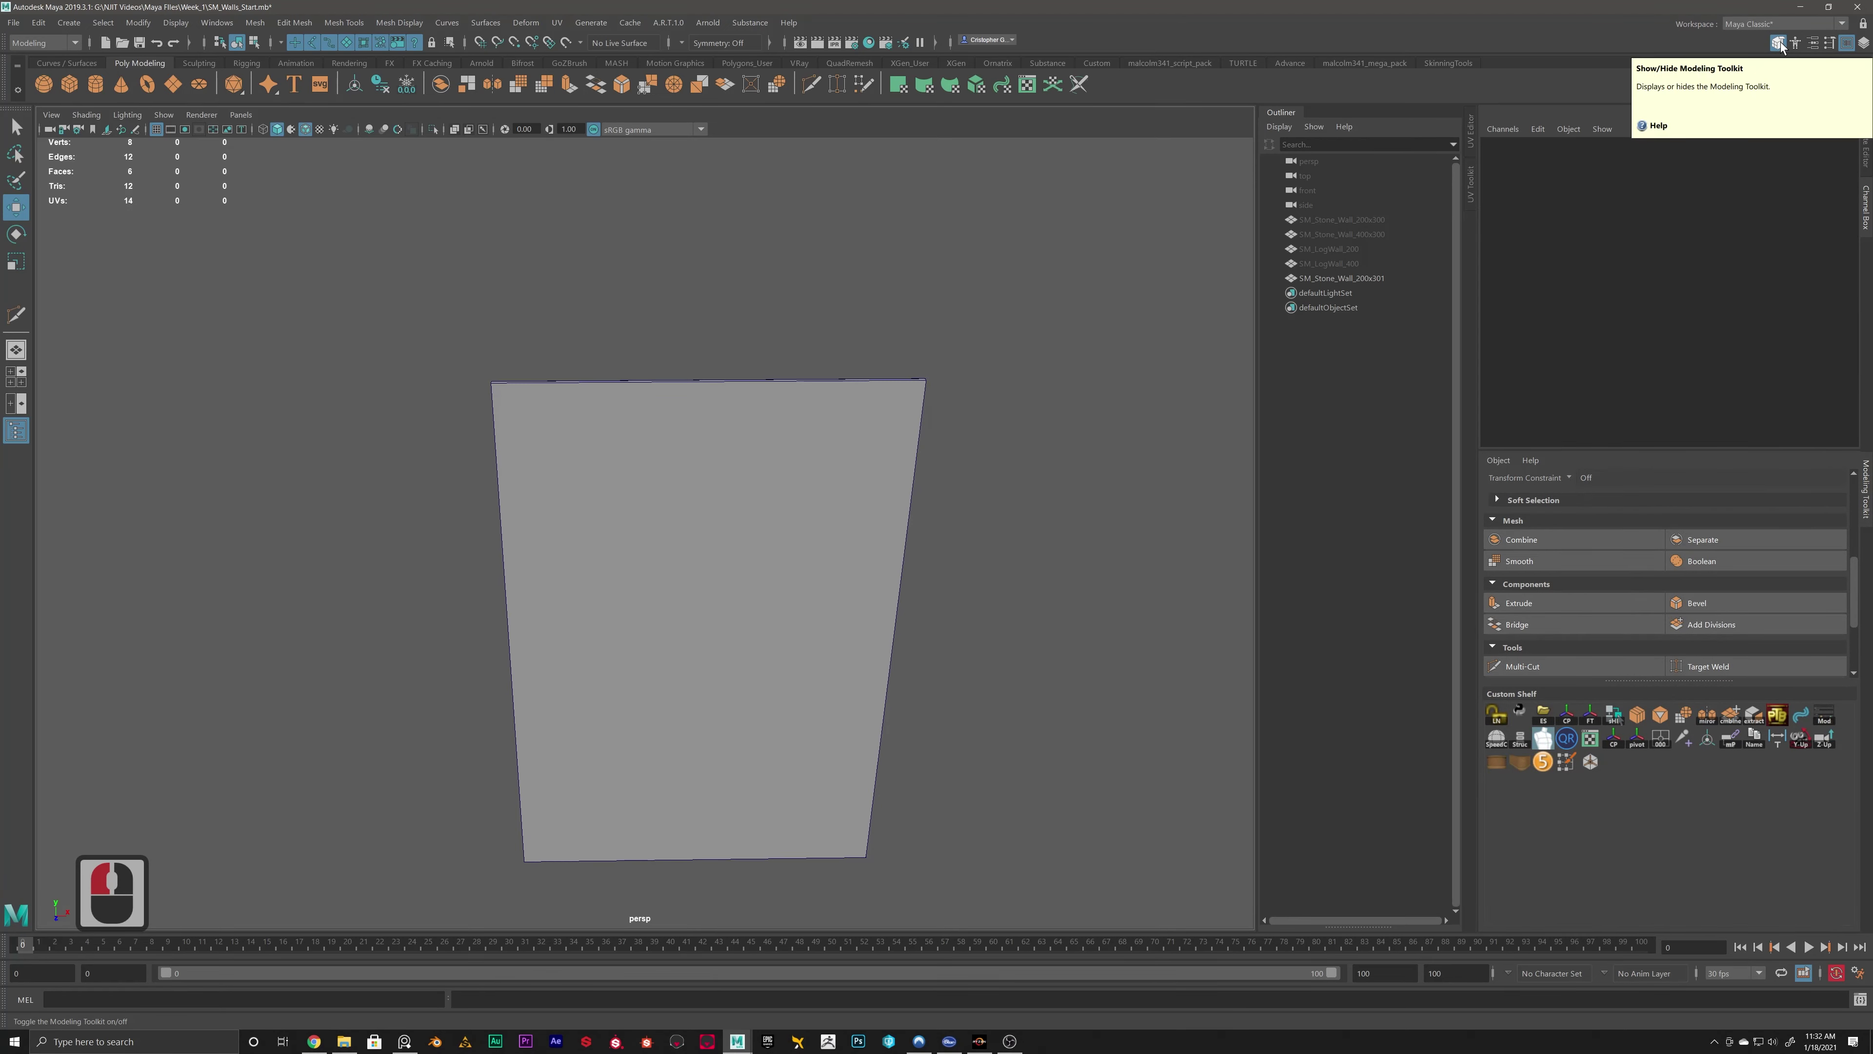
pyautogui.click(1778, 43)
pyautogui.click(1777, 43)
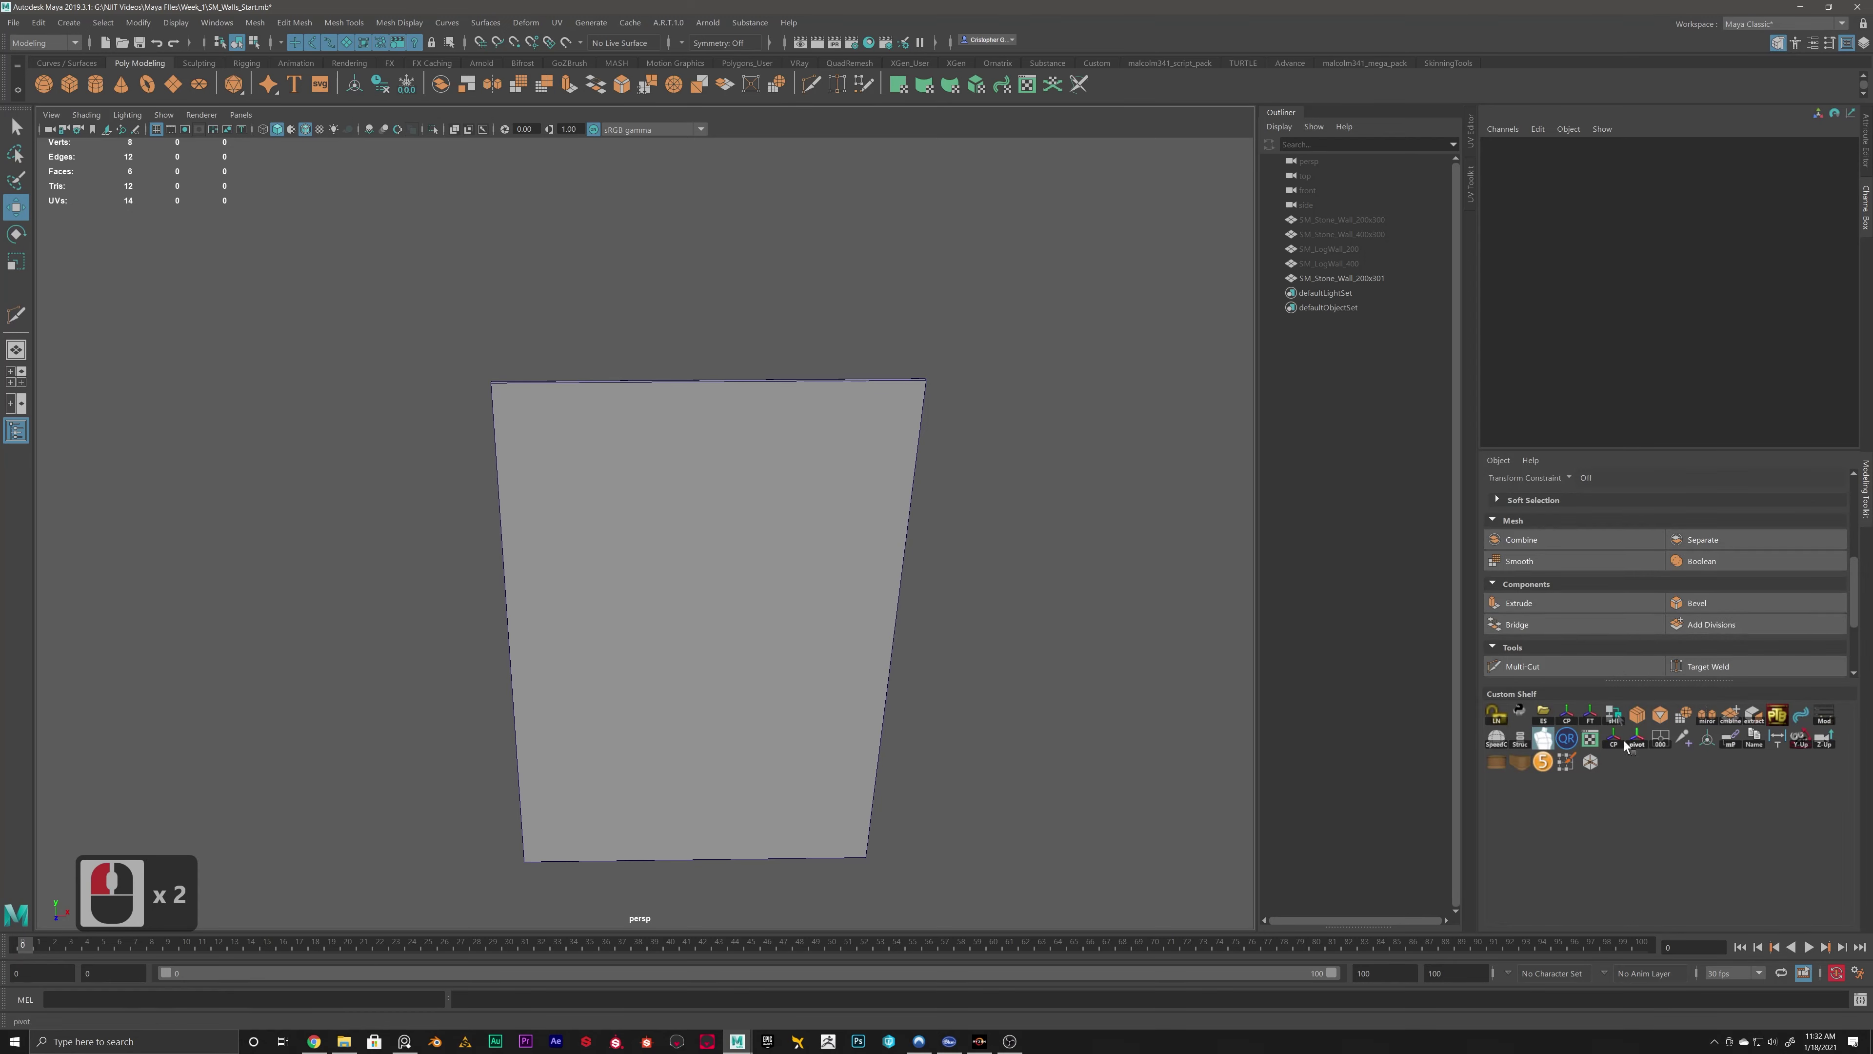
pyautogui.scroll(20, 1577, 515)
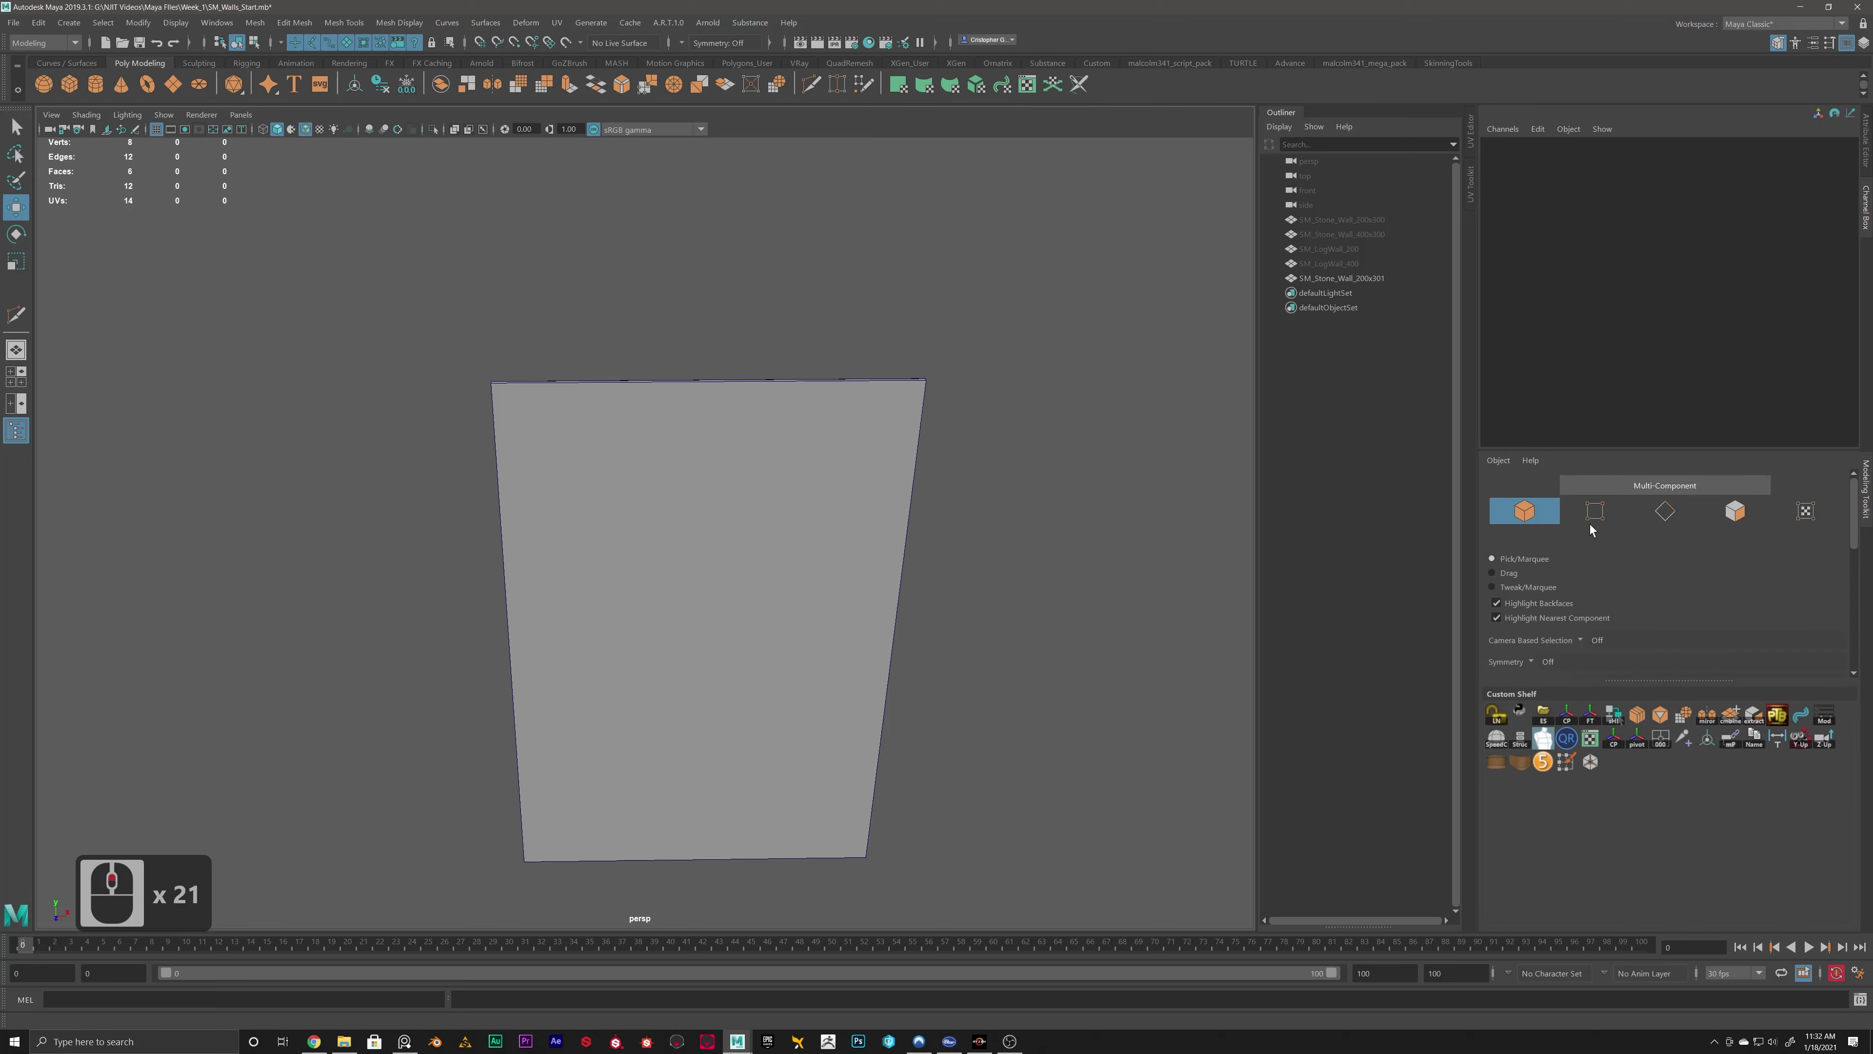
pyautogui.scroll(-13, 1589, 524)
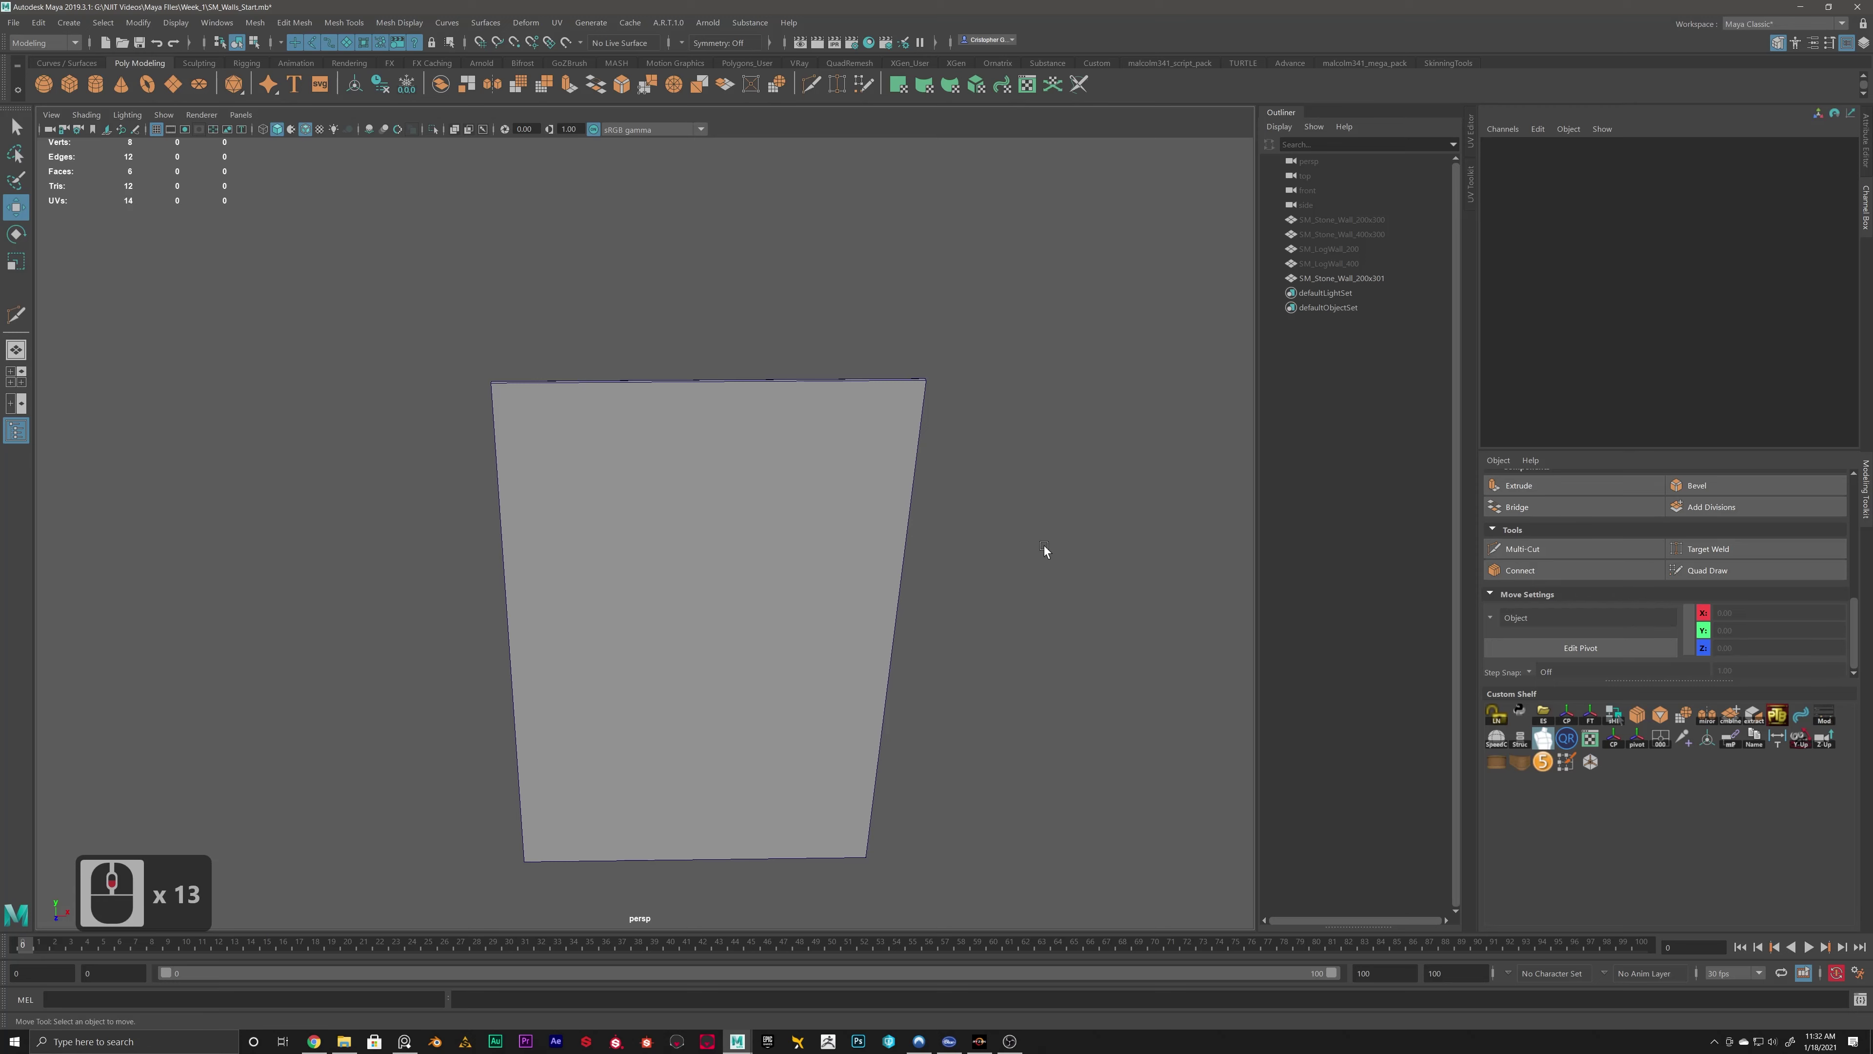
pyautogui.keyDown('alt'); pyautogui.moveTo(798, 504); pyautogui.dragTo(874, 469); pyautogui.keyUp('alt')
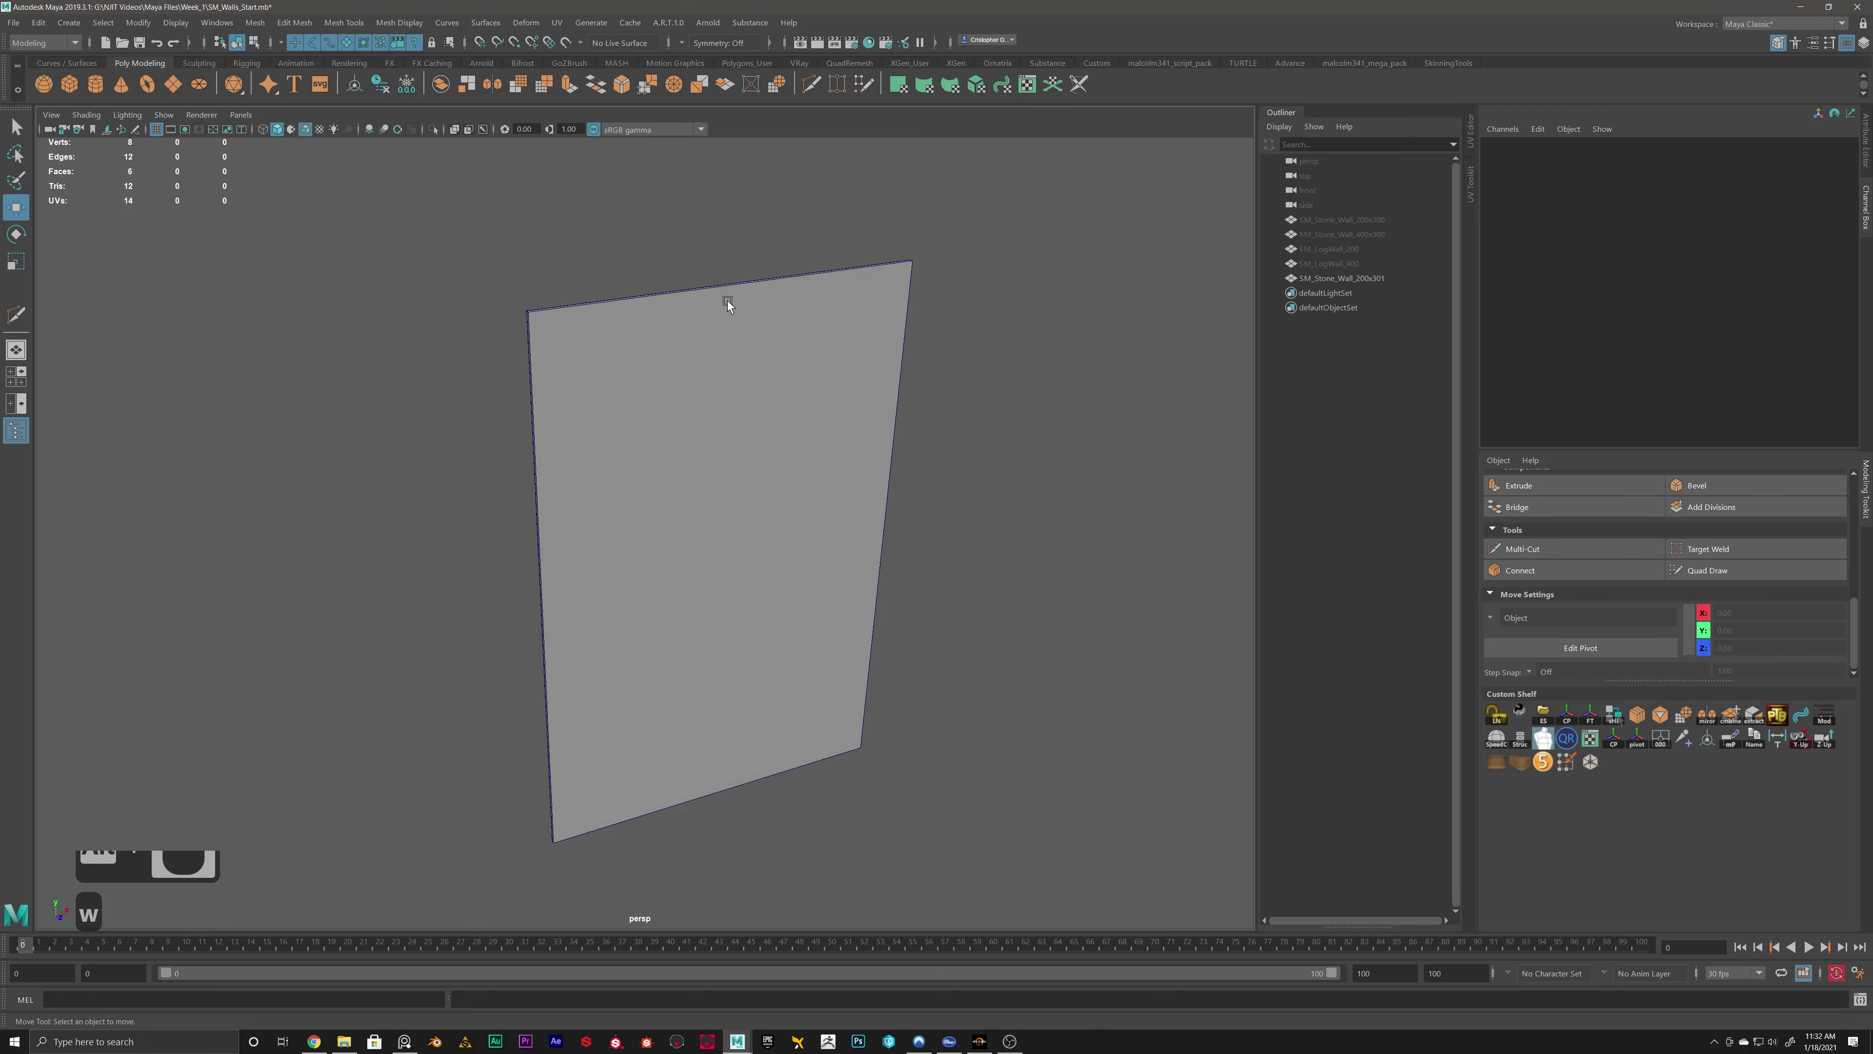
pyautogui.click(693, 354)
pyautogui.keyDown('alt'); pyautogui.moveTo(821, 384); pyautogui.dragTo(497, 233); pyautogui.keyUp('alt')
pyautogui.keyDown('alt'); pyautogui.moveTo(606, 264); pyautogui.dragTo(731, 428); pyautogui.keyUp('alt')
pyautogui.keyDown('alt'); pyautogui.moveTo(615, 373); pyautogui.dragTo(711, 373); pyautogui.keyUp('alt')
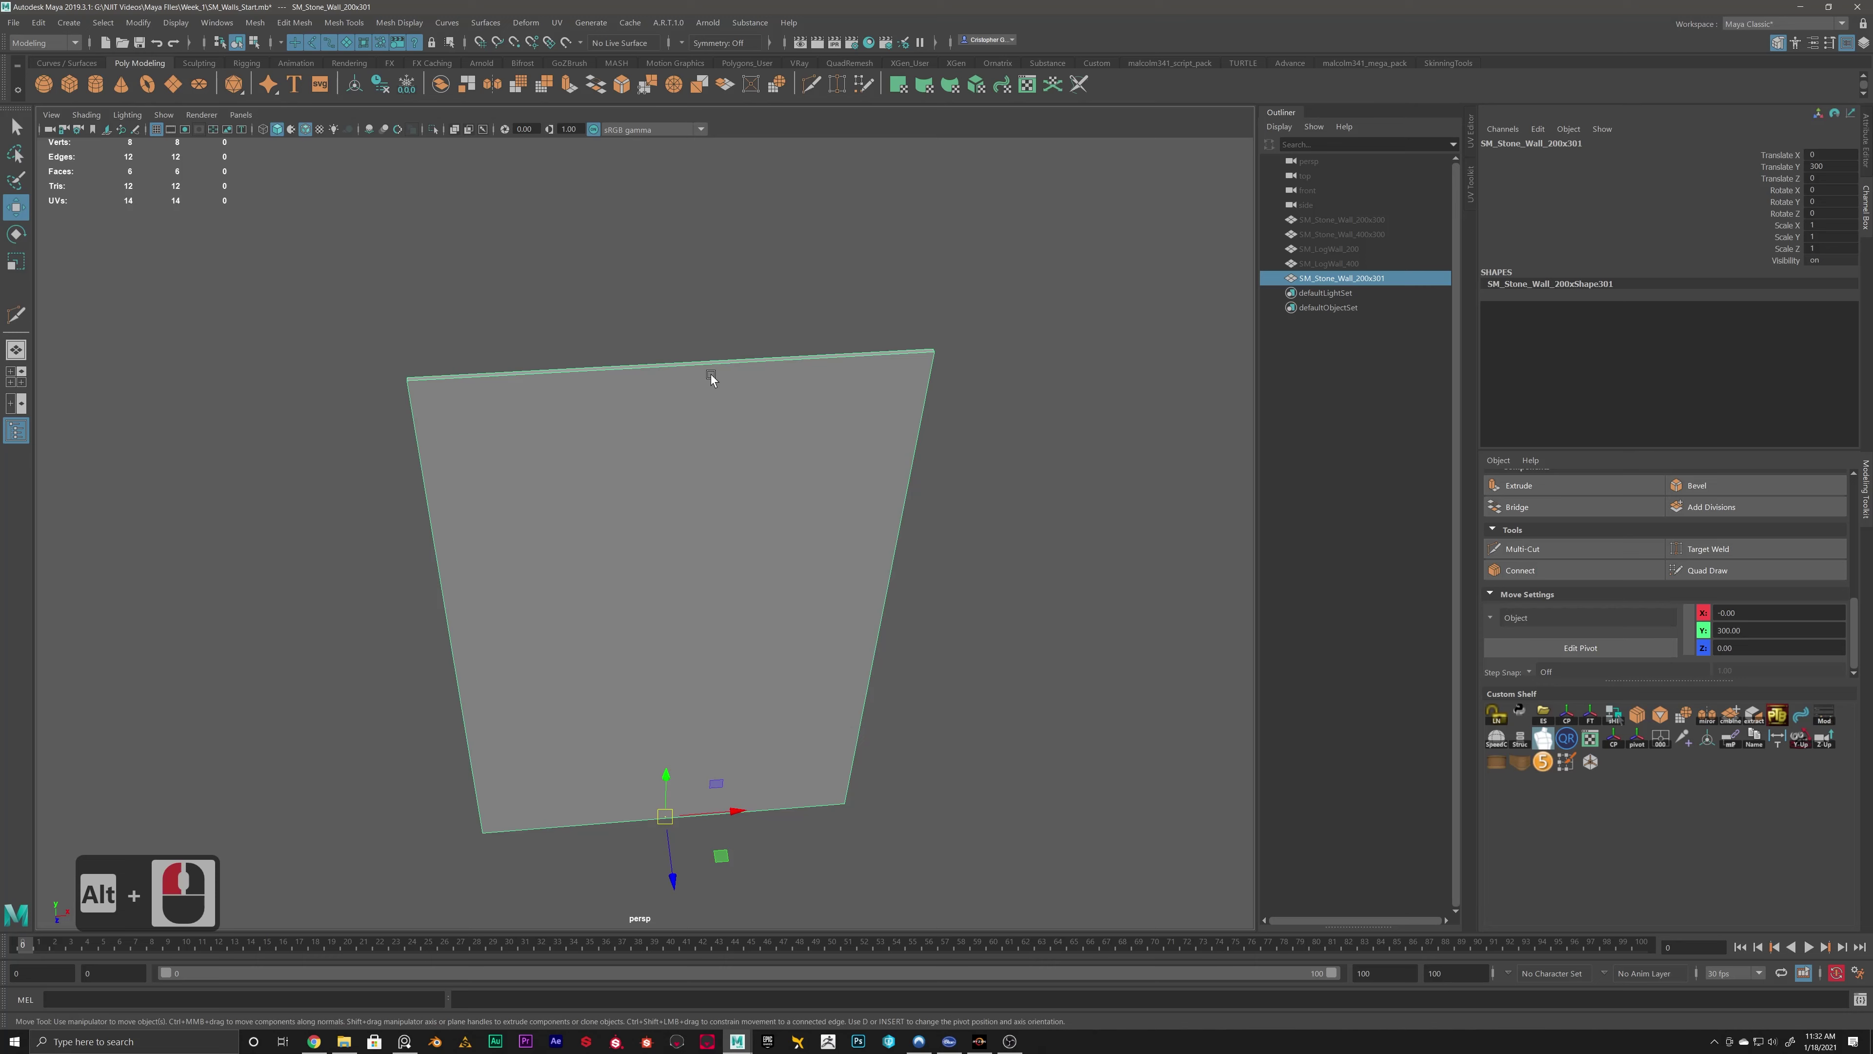
# Connect the wall's top and bottom edges with a new vertical middle edge at slide 0.5.
pyautogui.rightClick(666, 381)
pyautogui.click(666, 380)
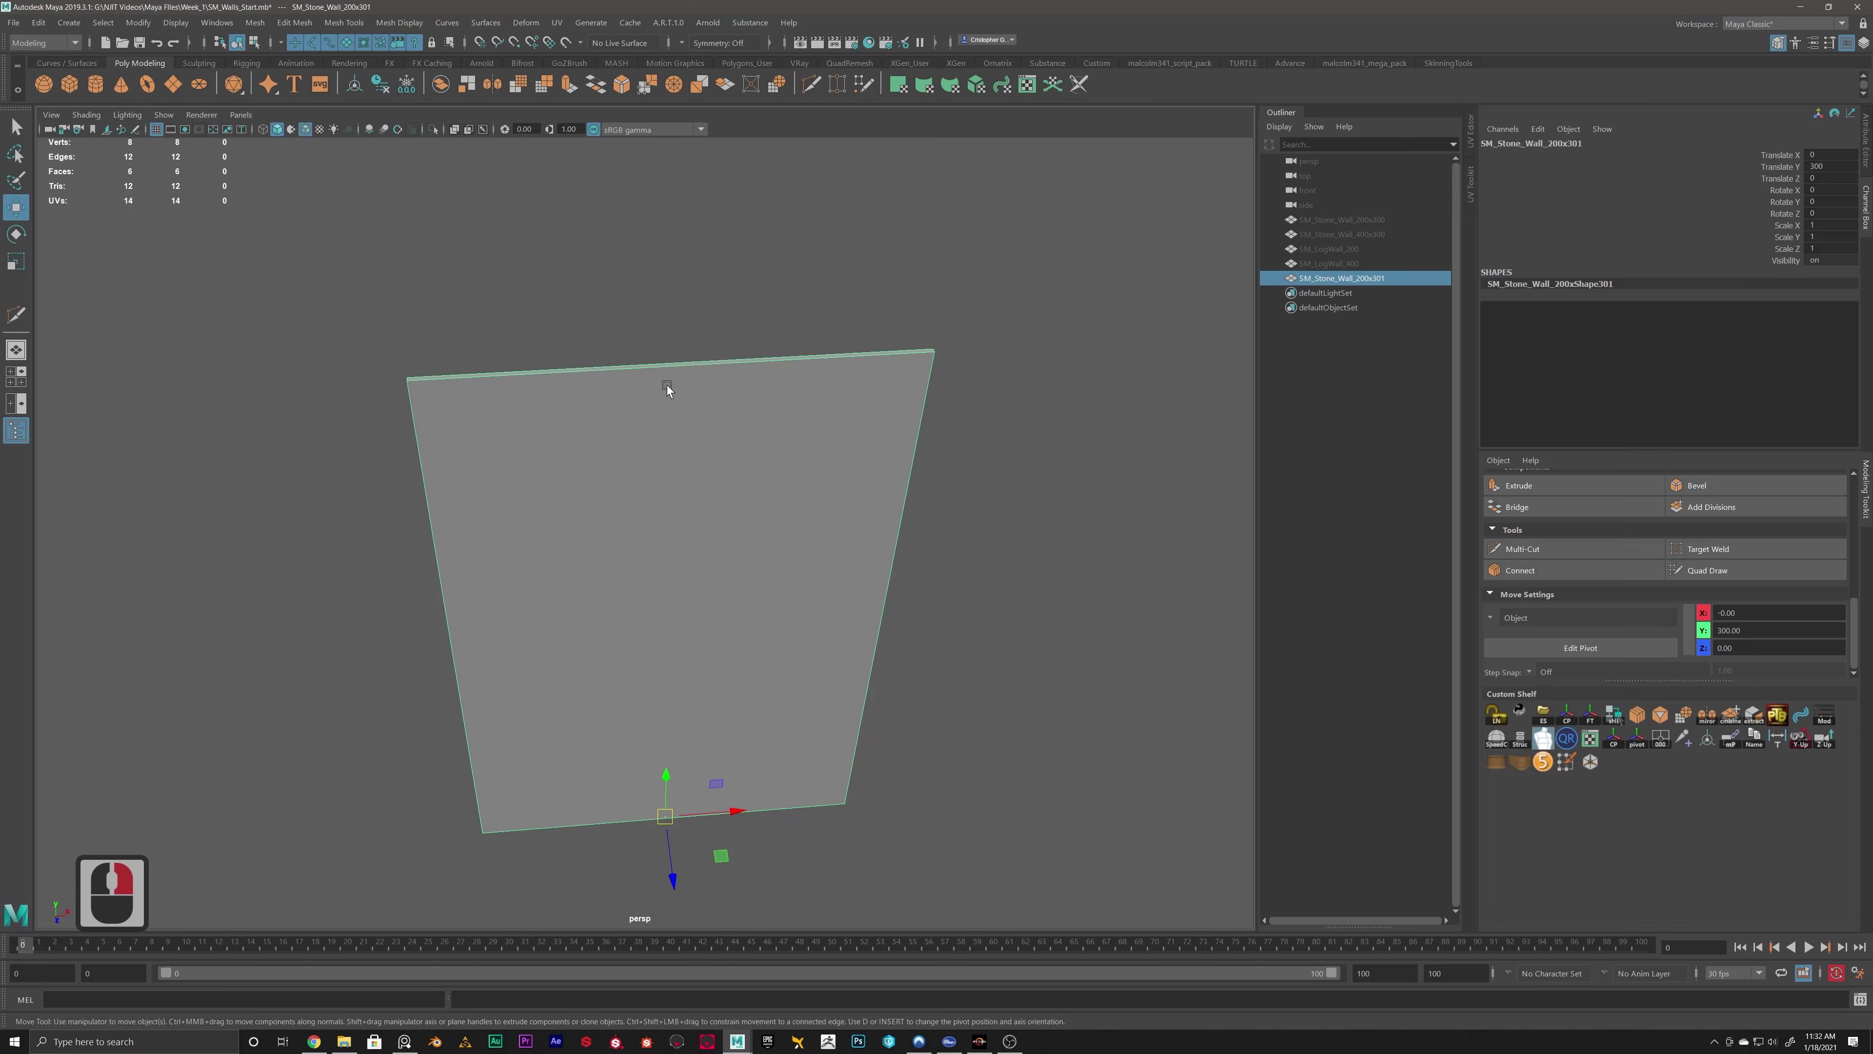
pyautogui.rightClick(671, 400)
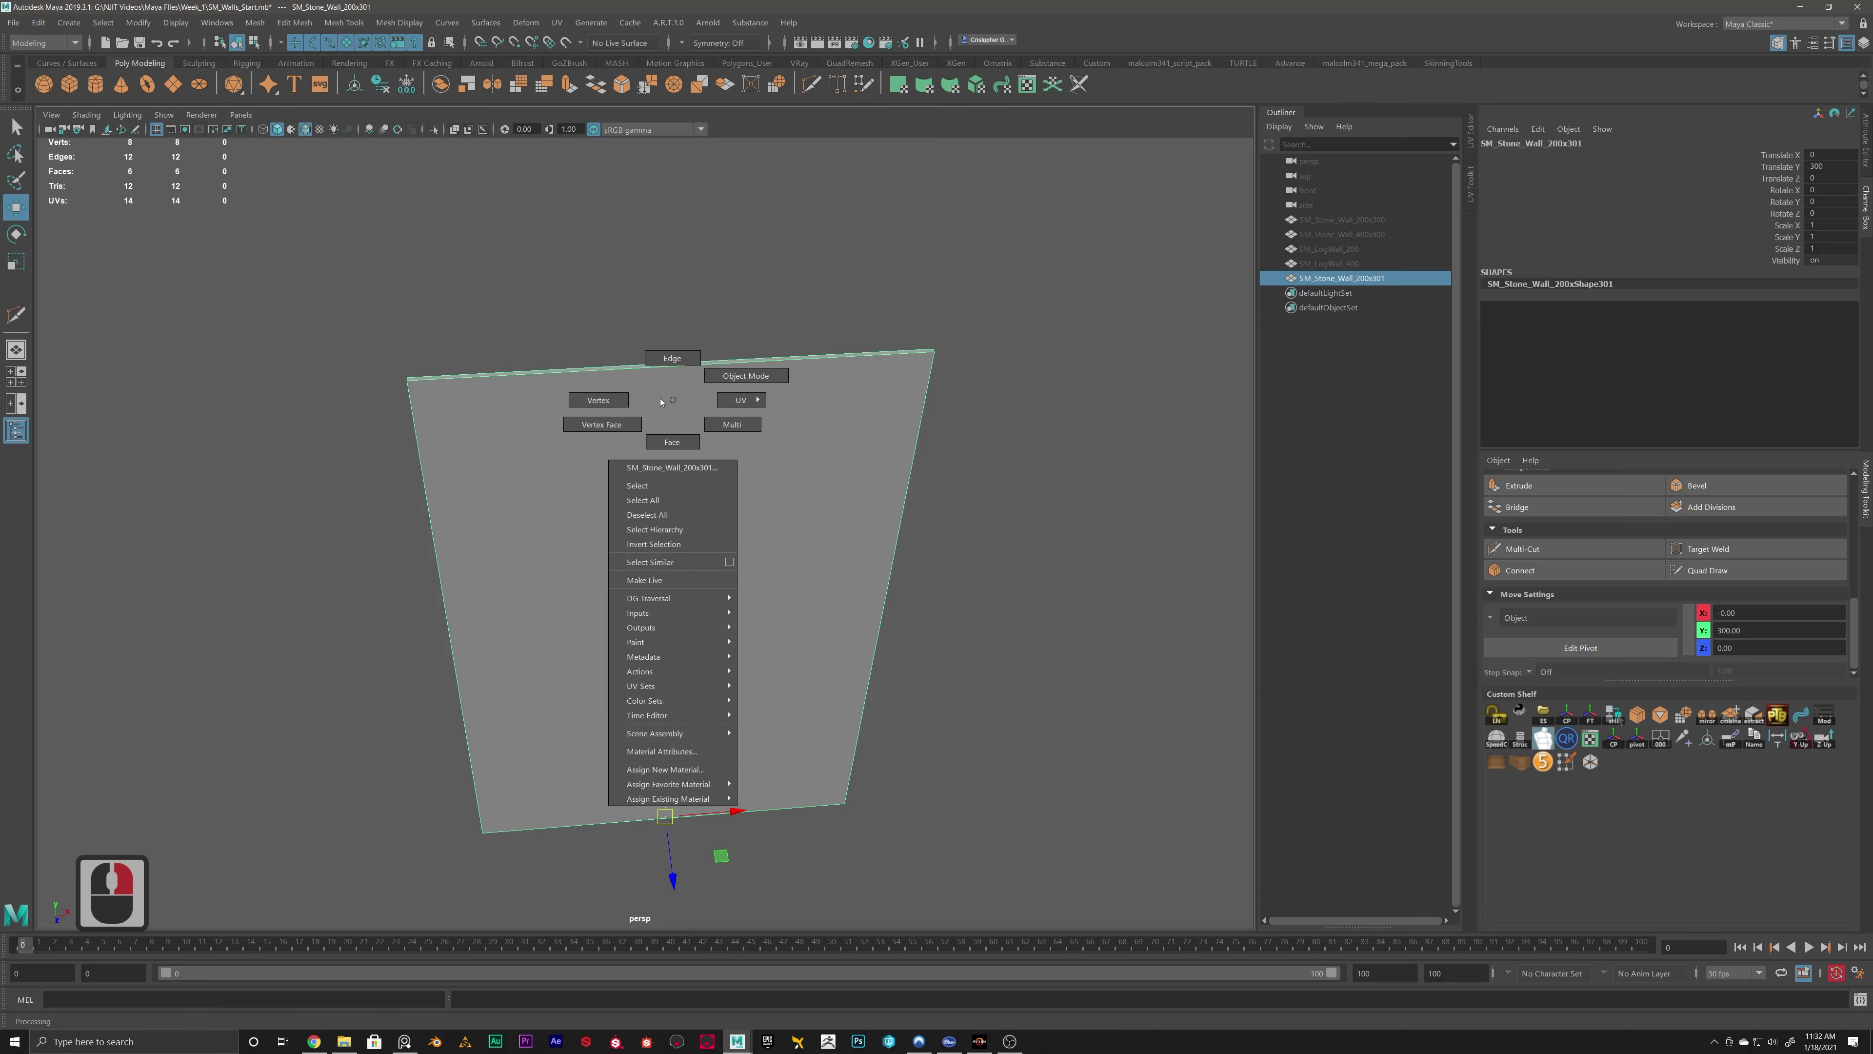
pyautogui.moveTo(661, 402); pyautogui.dragTo(672, 361, button='right')
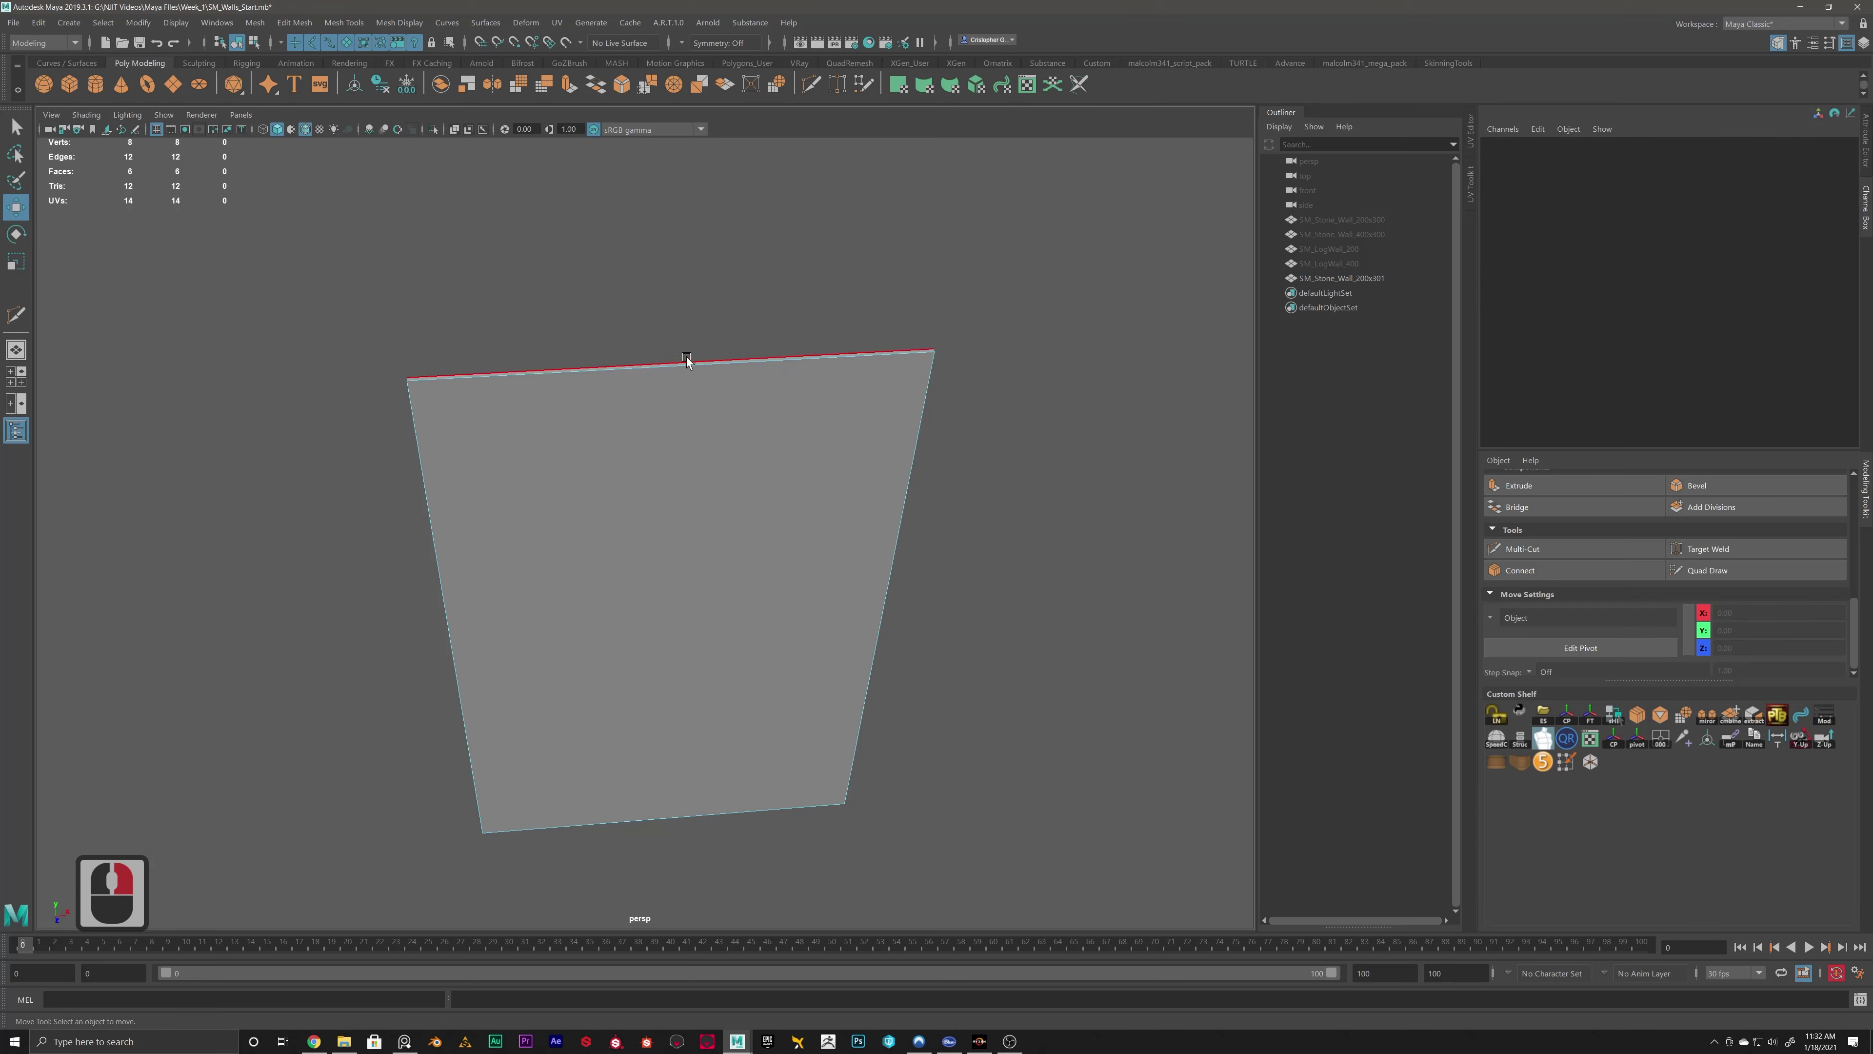
pyautogui.moveTo(700, 304); pyautogui.dragTo(729, 883)
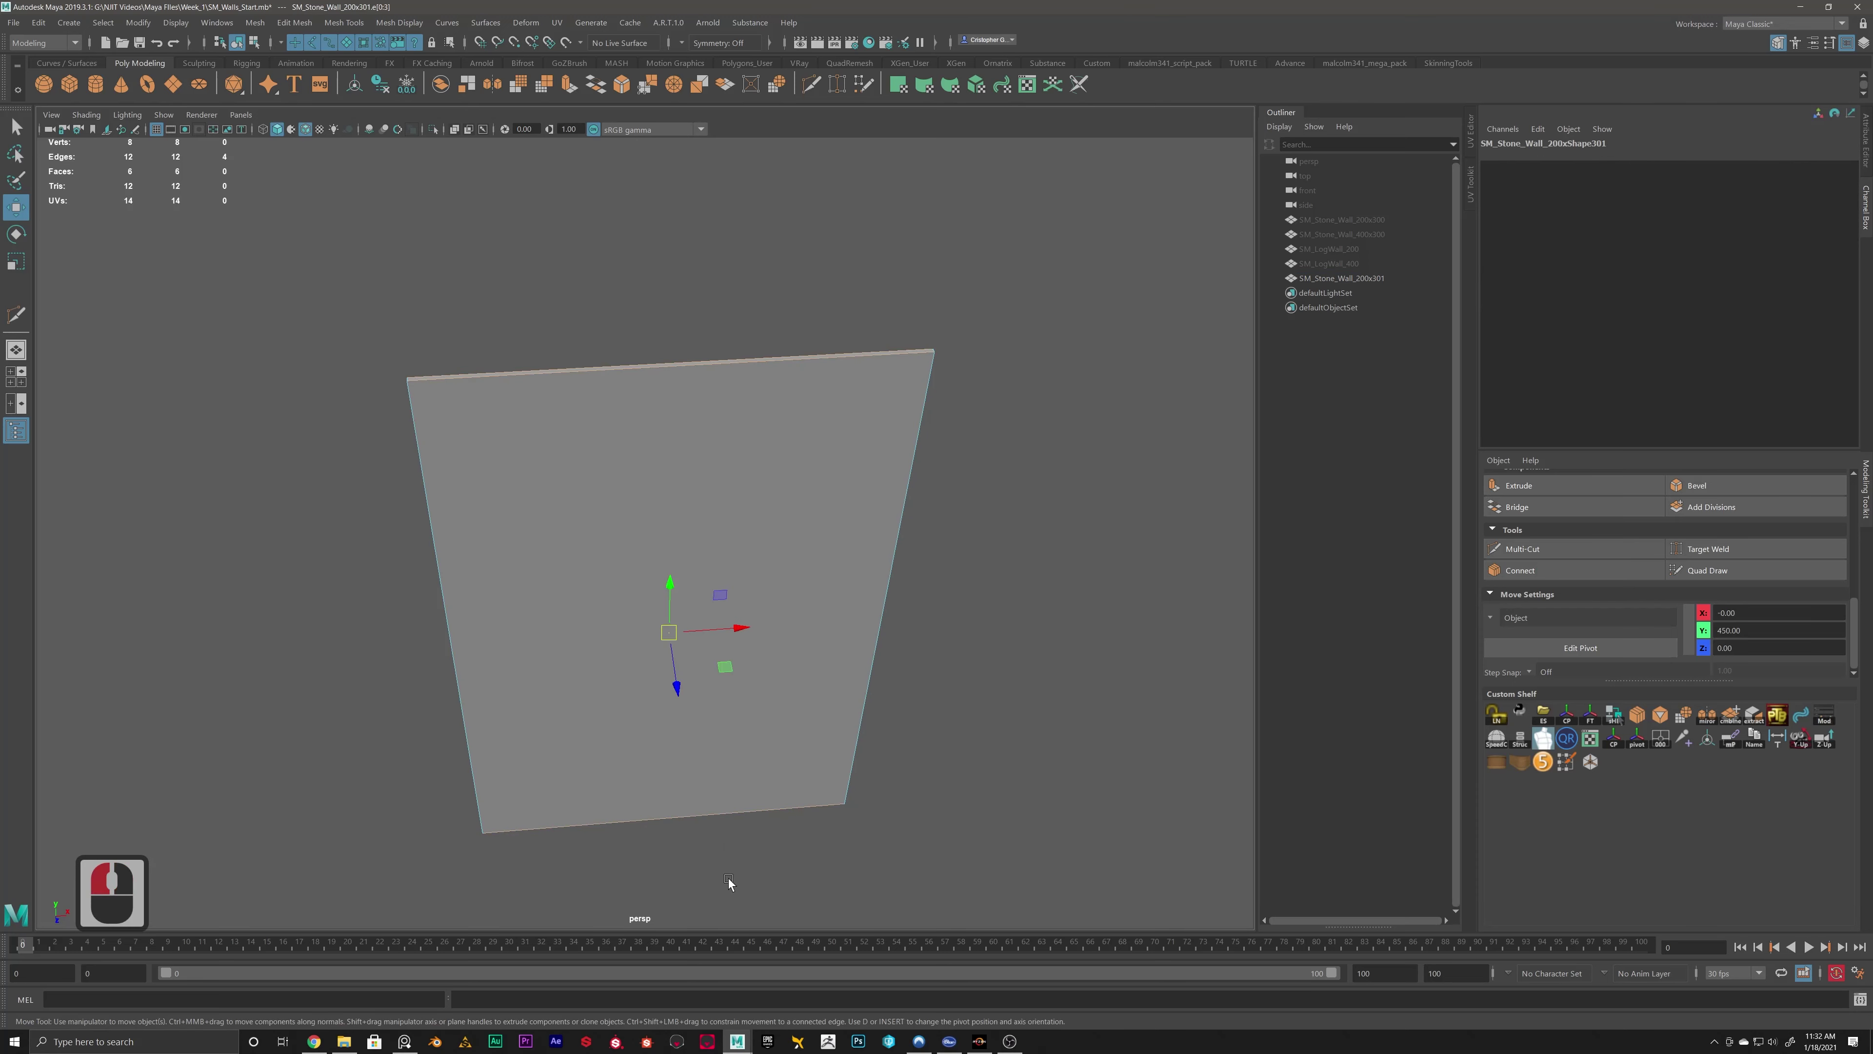
pyautogui.click(343, 23)
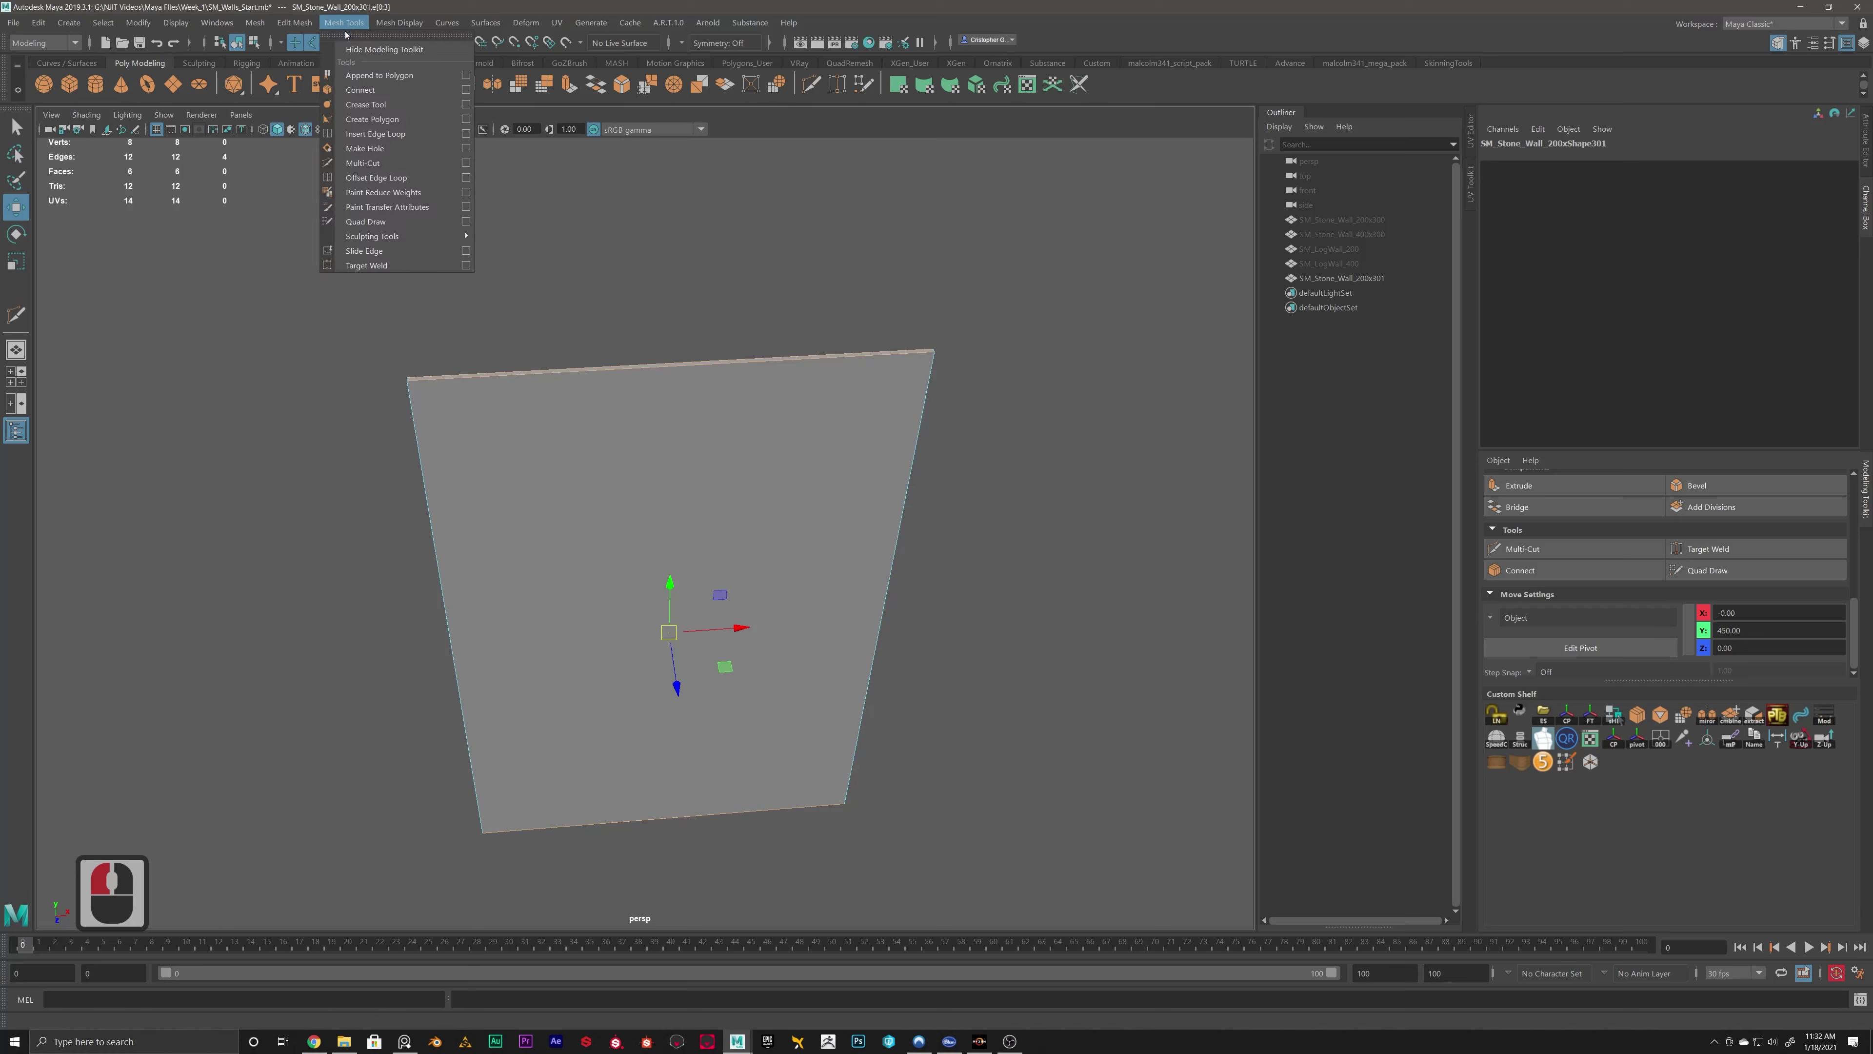
pyautogui.click(361, 90)
pyautogui.keyDown('alt'); pyautogui.moveTo(642, 332); pyautogui.dragTo(711, 381); pyautogui.keyUp('alt')
pyautogui.keyDown('alt'); pyautogui.scroll(6, 713, 383); pyautogui.keyUp('alt')
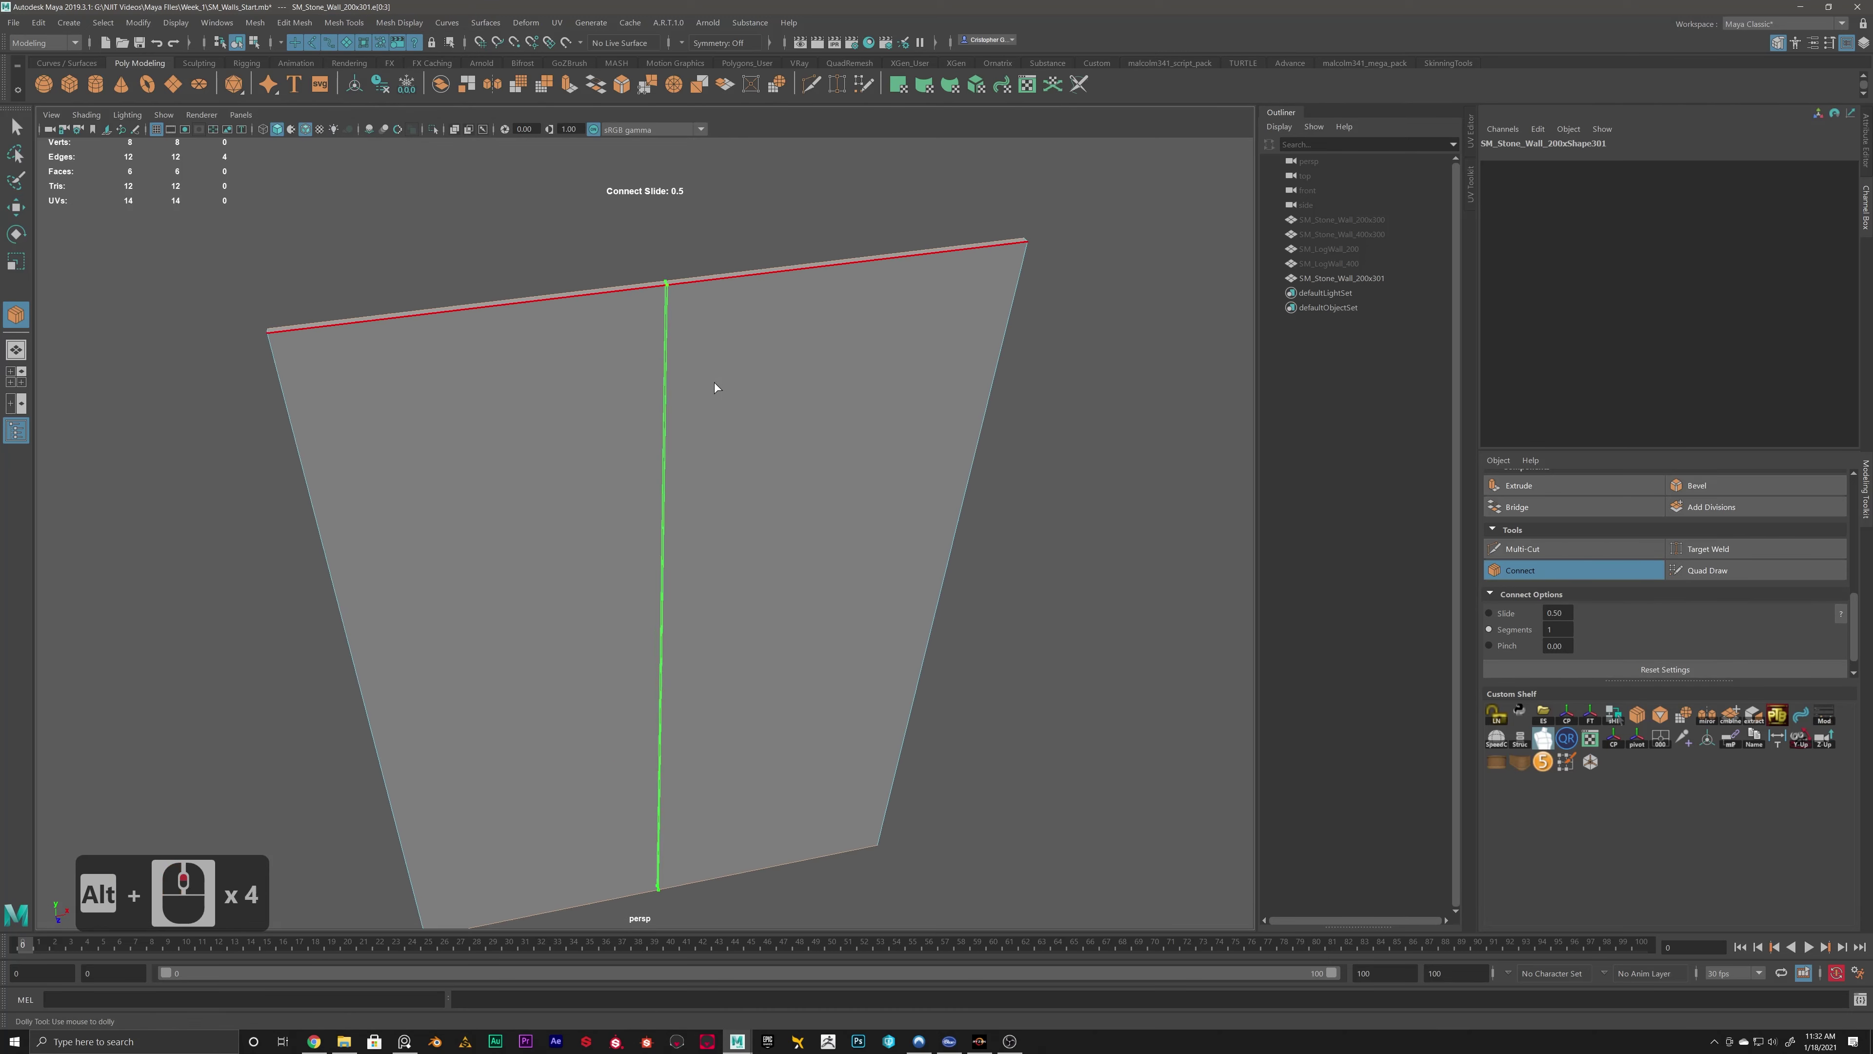
pyautogui.hotkey('ctrl', 'z')
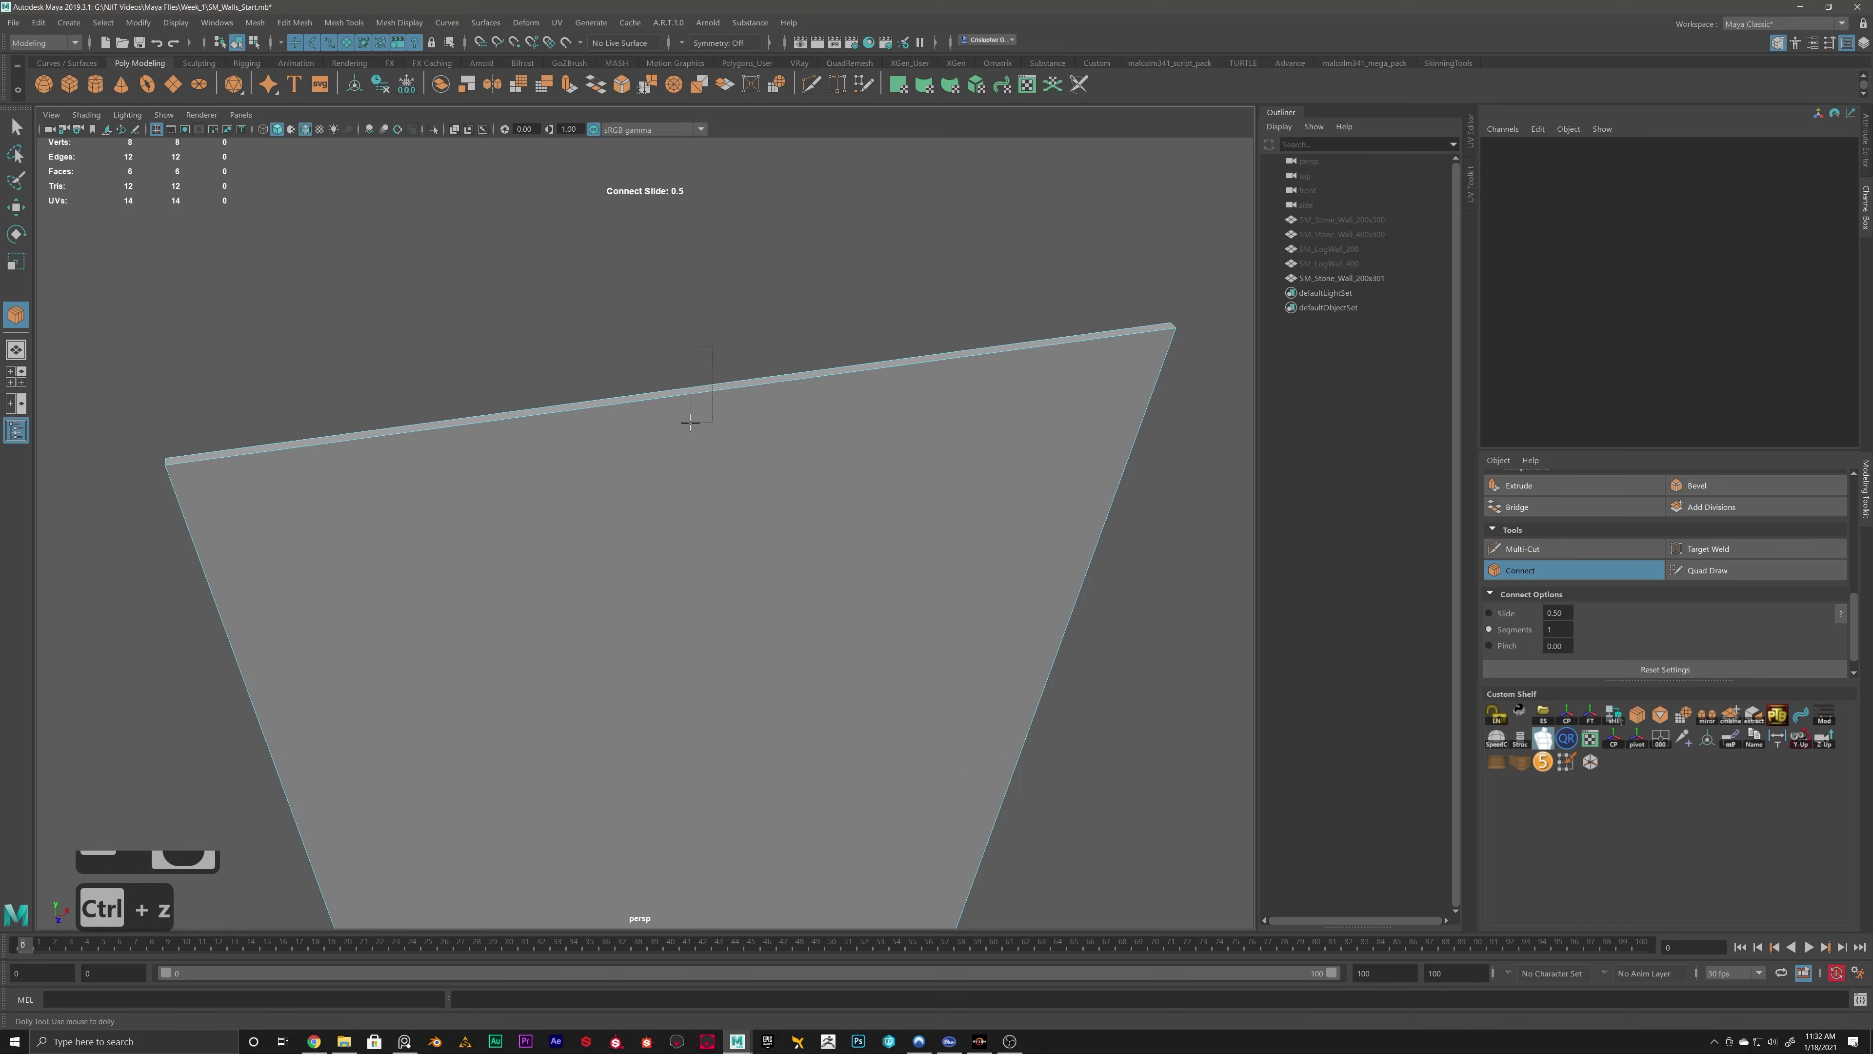
pyautogui.keyDown('alt'); pyautogui.moveTo(636, 372); pyautogui.dragTo(699, 369); pyautogui.keyUp('alt')
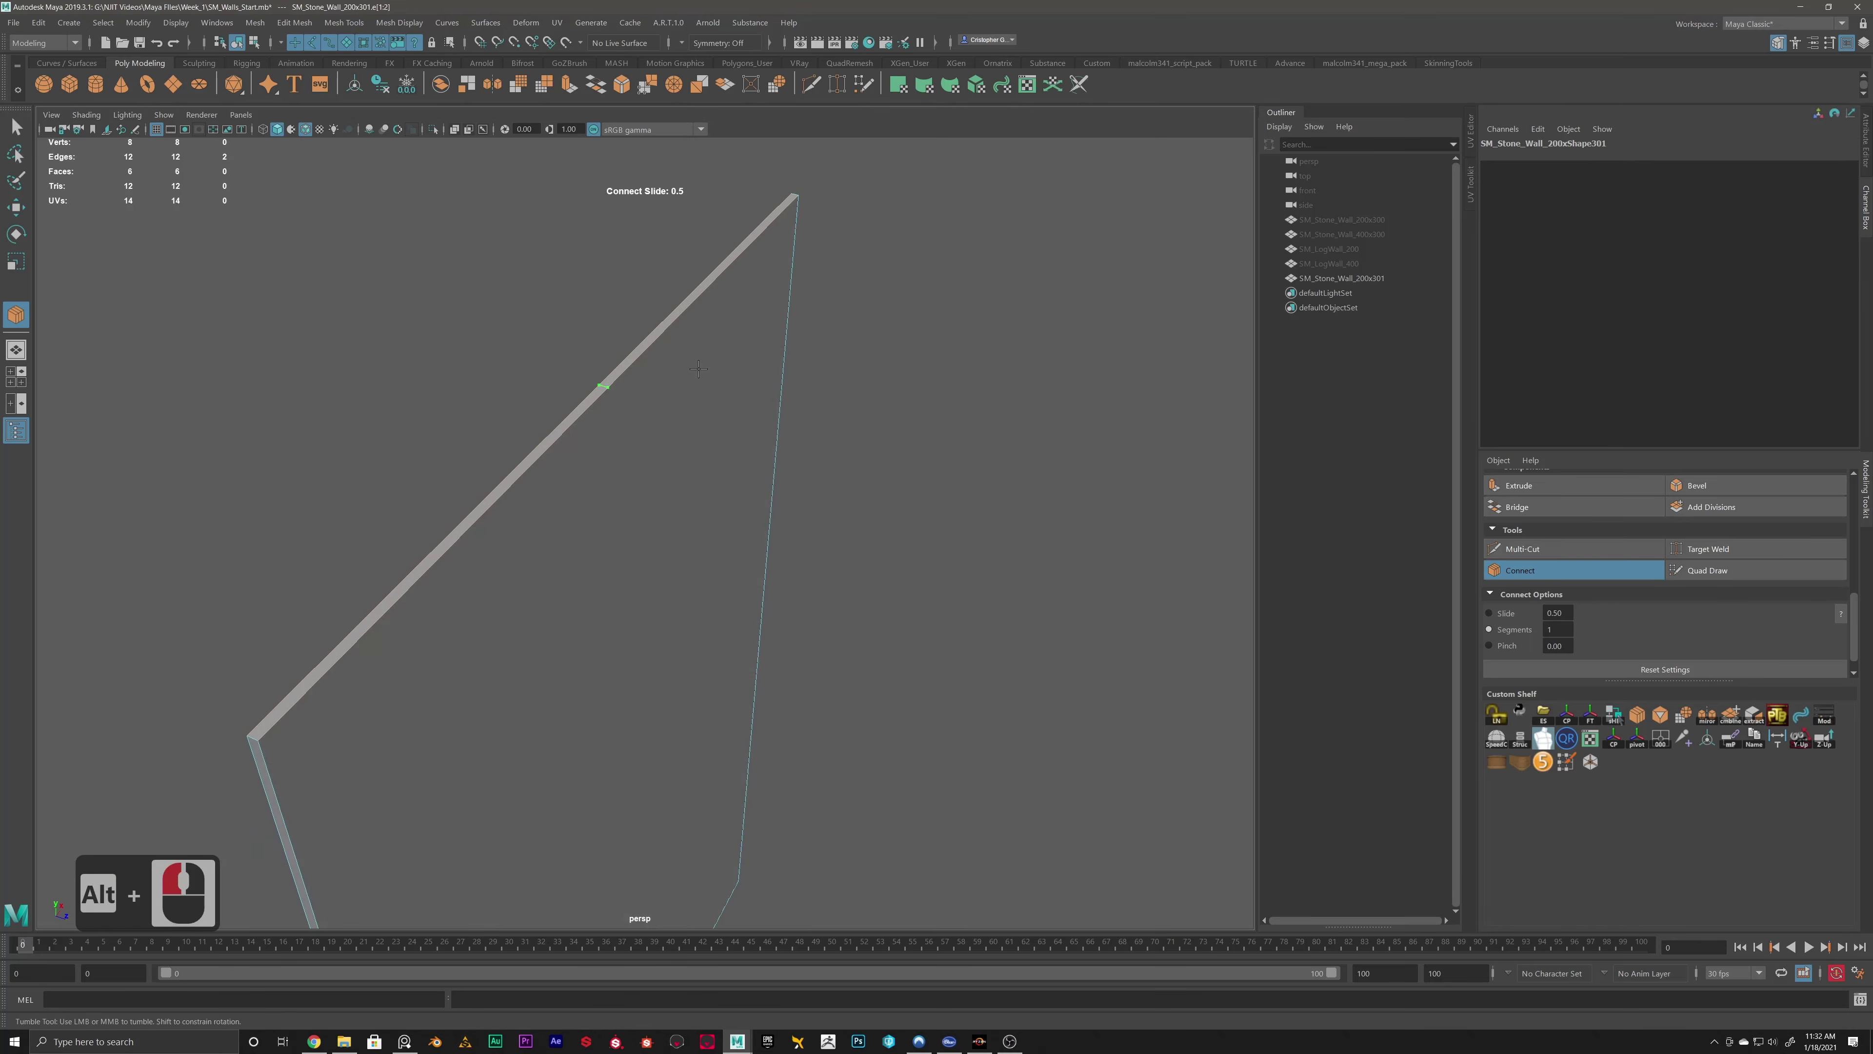
pyautogui.hotkey('ctrl', 'z')
pyautogui.keyDown('alt'); pyautogui.scroll(-6, 627, 457); pyautogui.keyUp('alt')
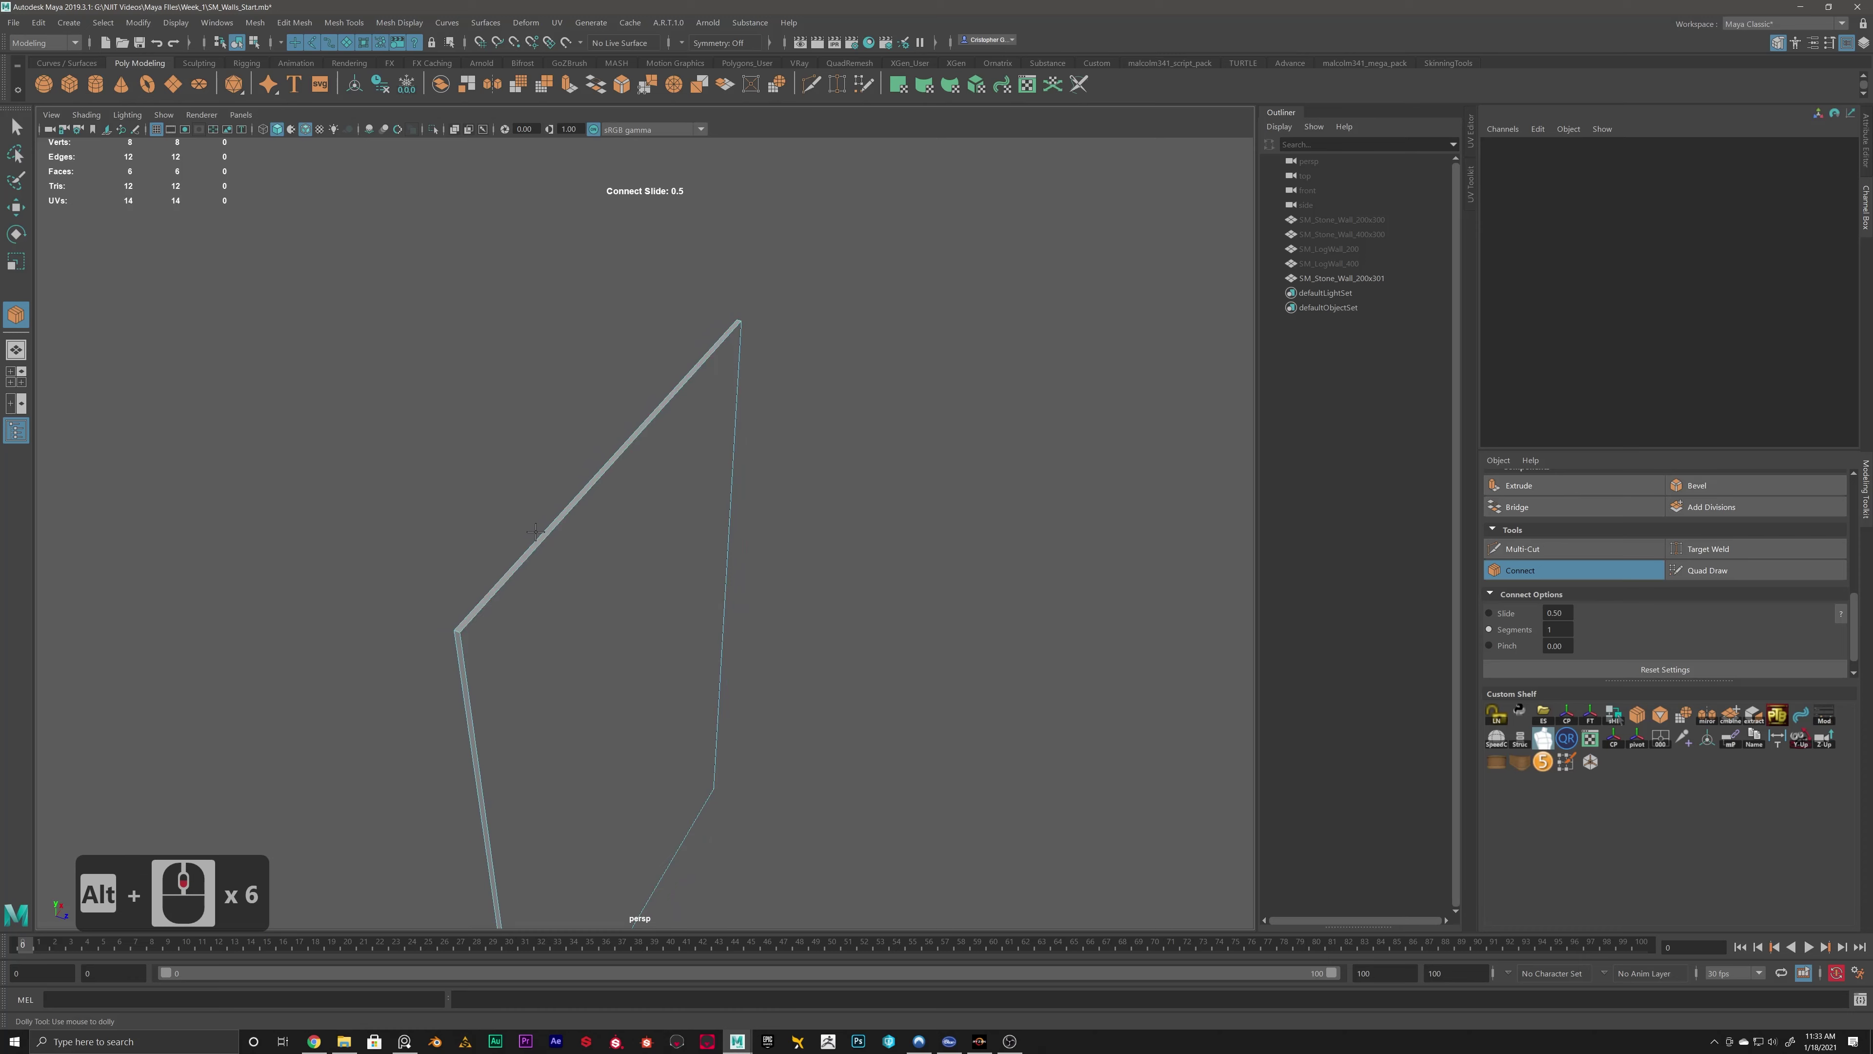
pyautogui.click(508, 586)
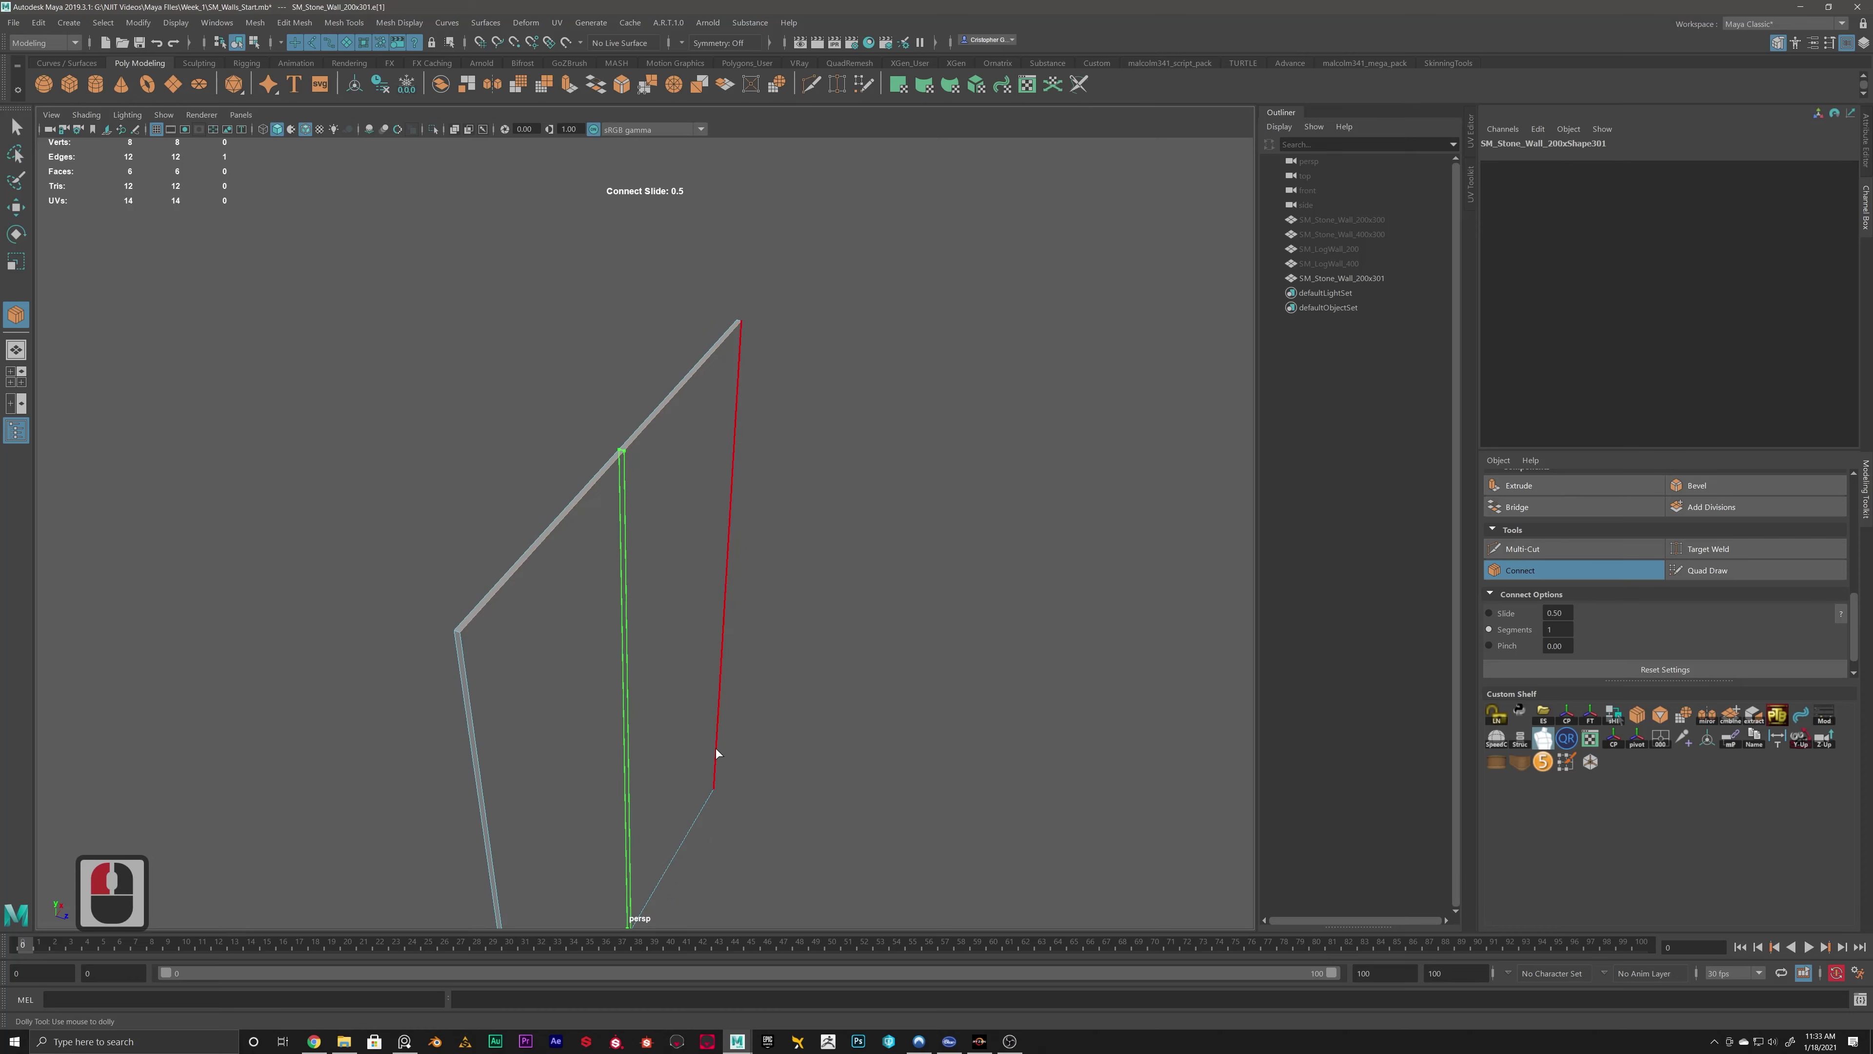
pyautogui.keyDown('alt'); pyautogui.moveTo(715, 750); pyautogui.dragTo(597, 313); pyautogui.keyUp('alt')
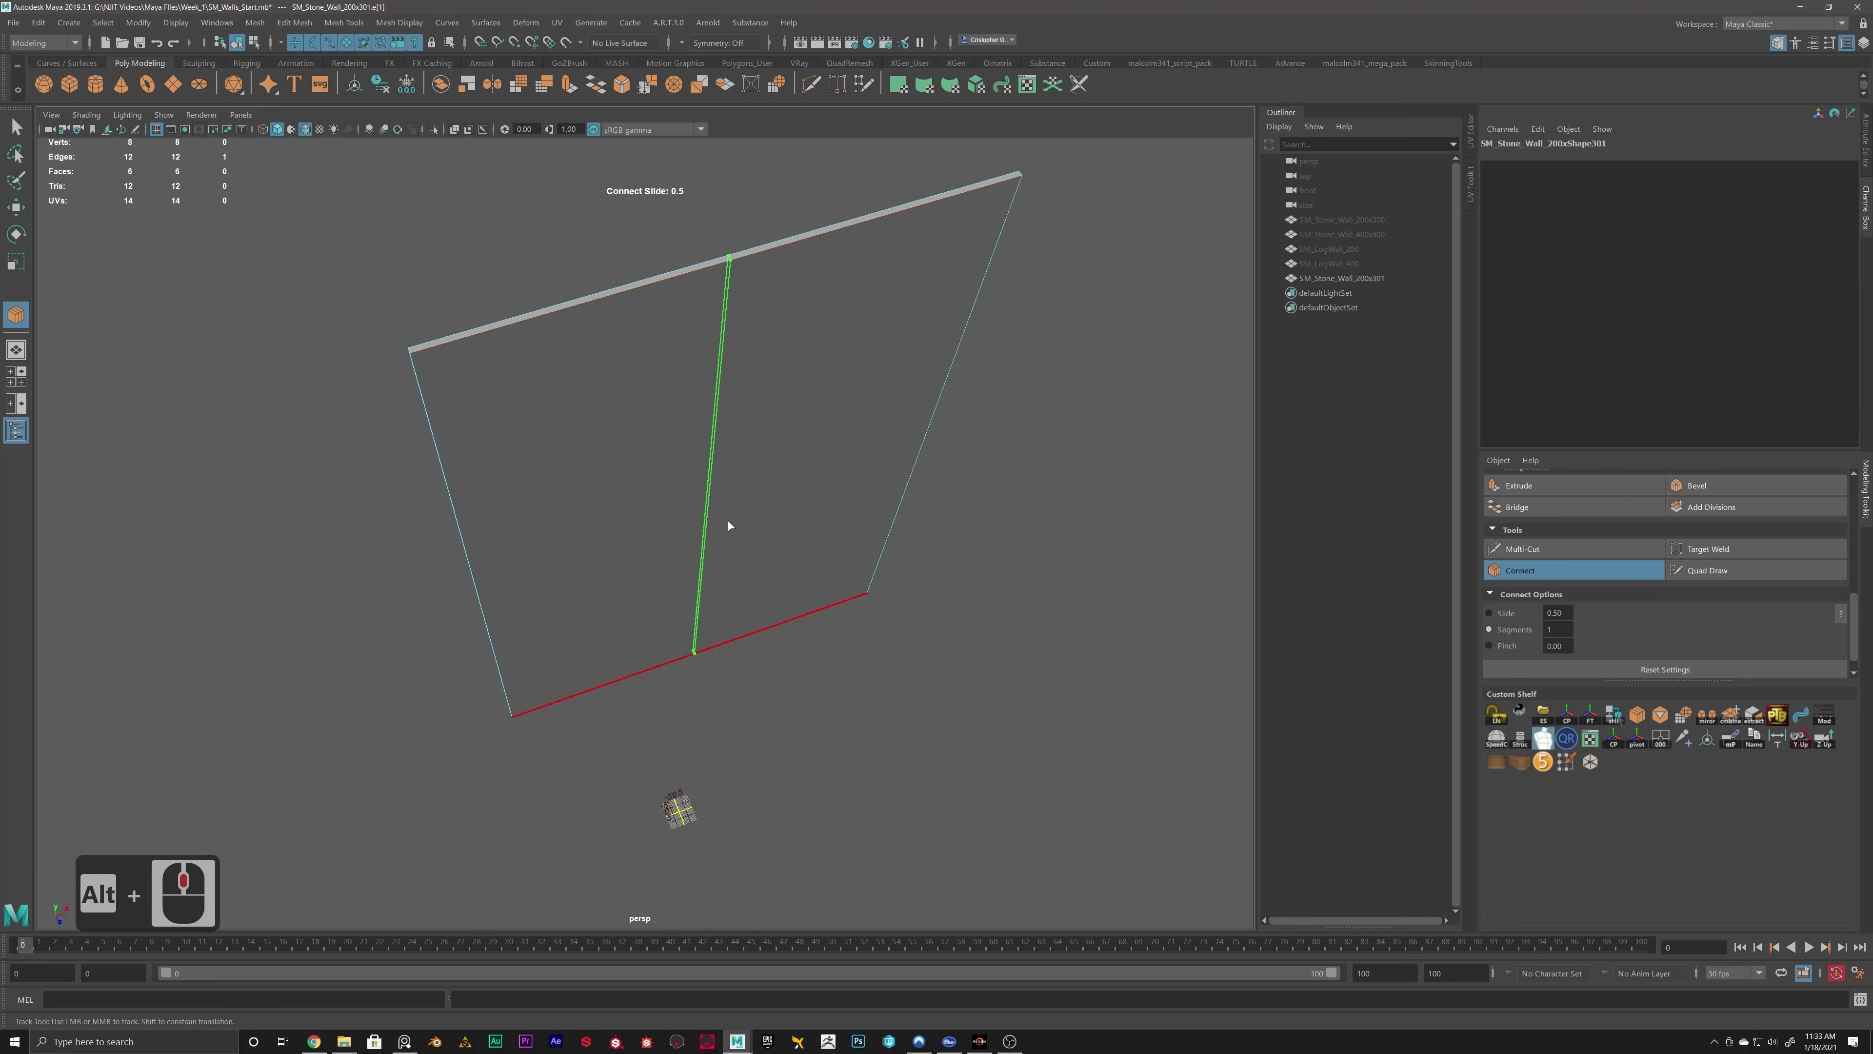
pyautogui.hotkey('ctrl', 'z')
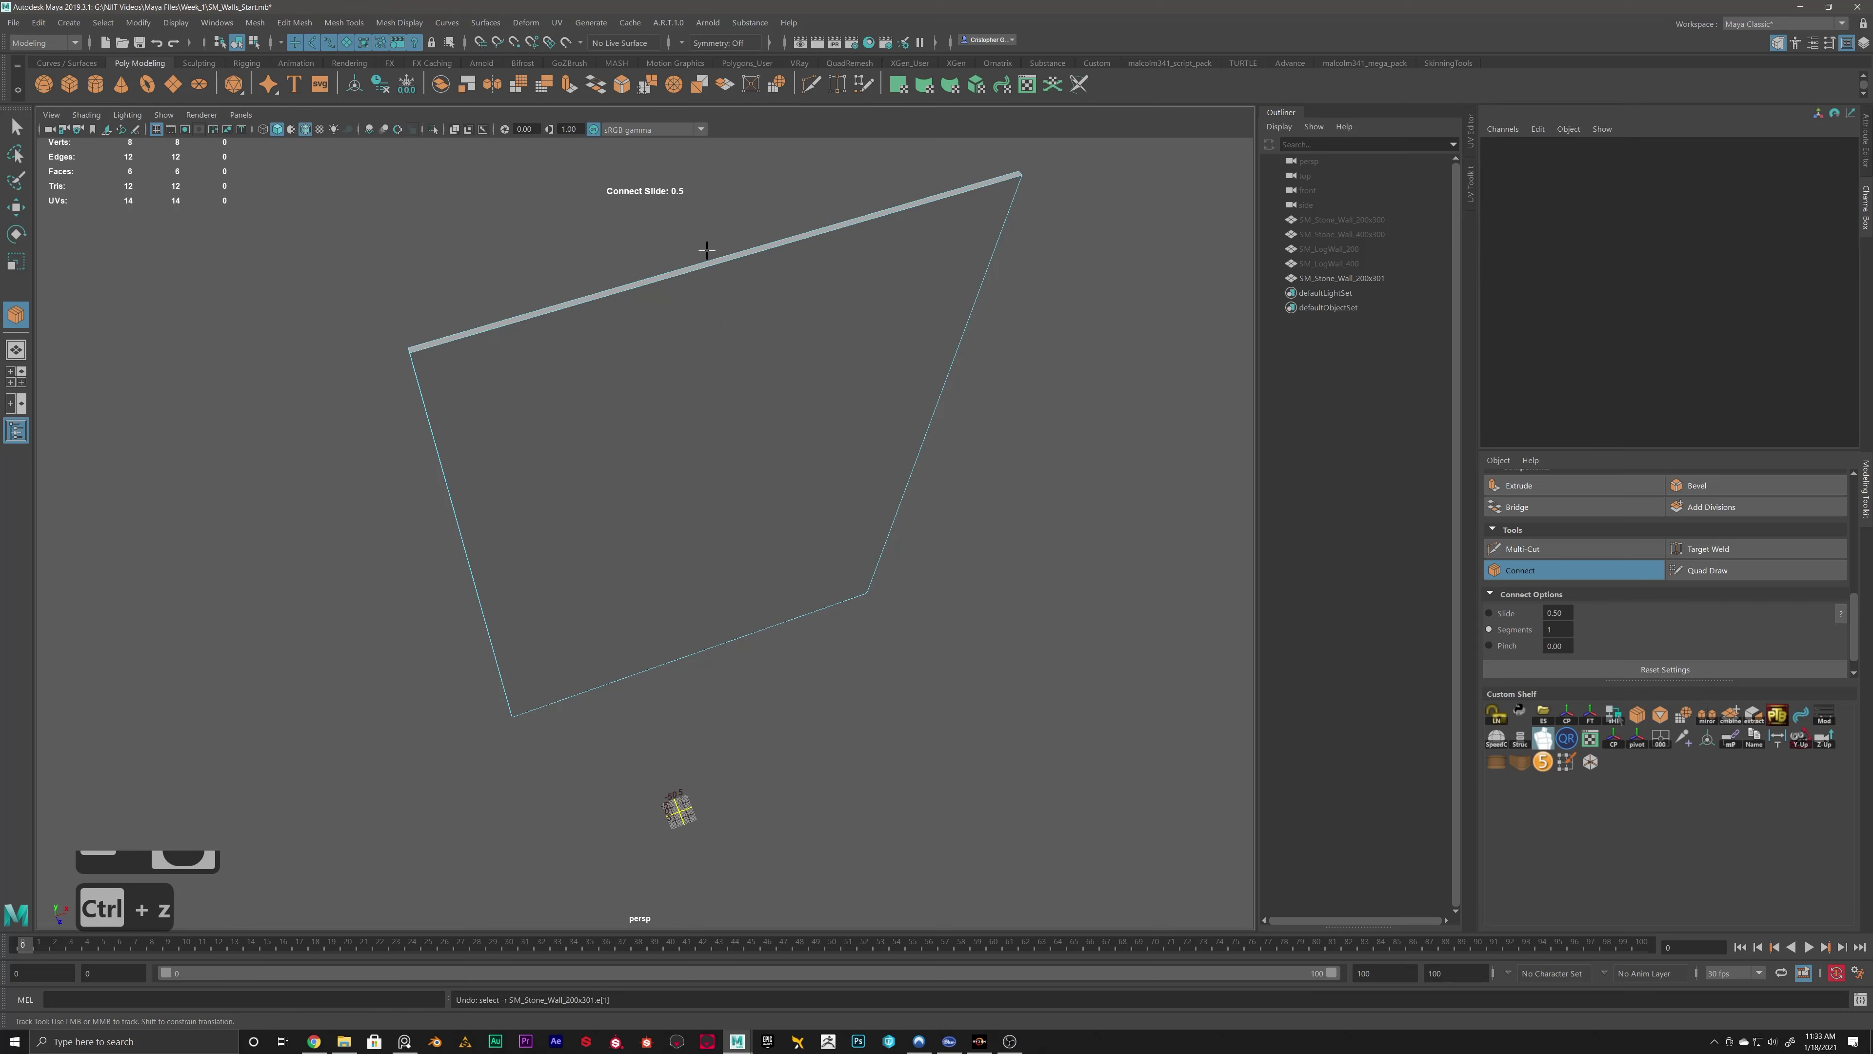
pyautogui.click(712, 262)
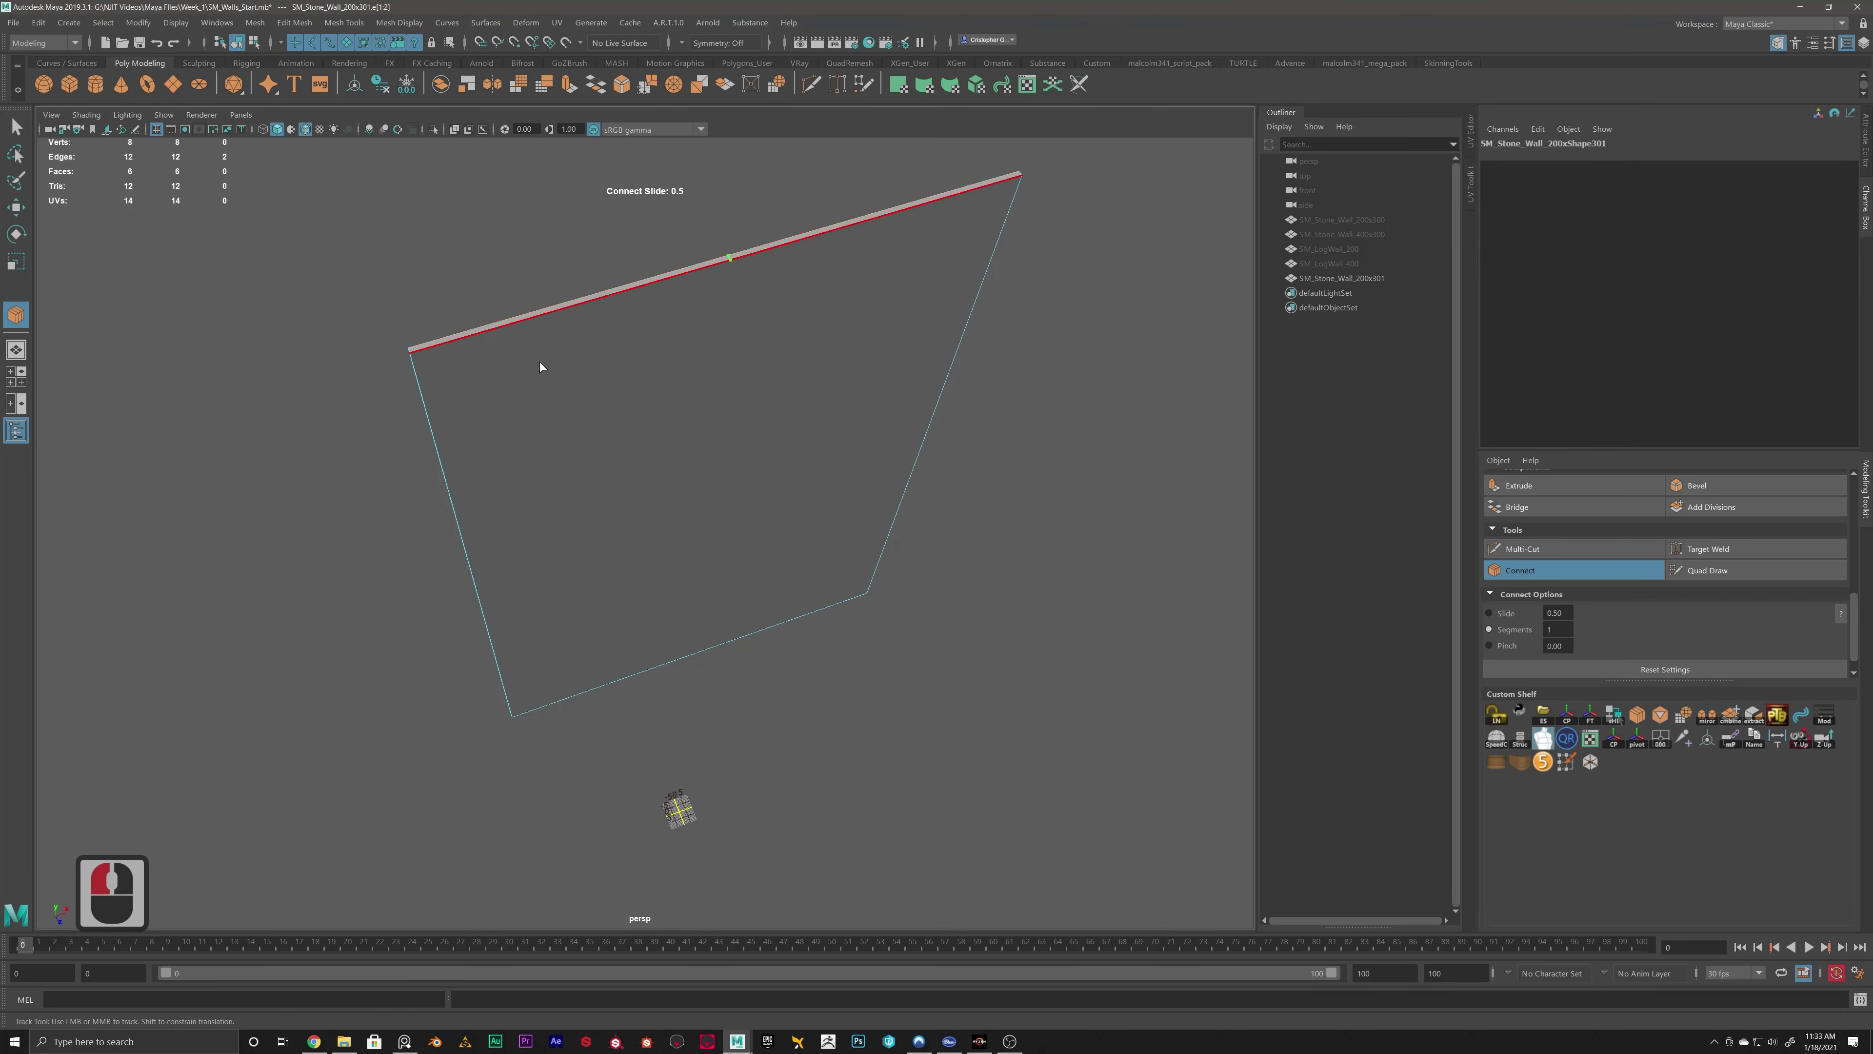
pyautogui.moveTo(540, 367)
pyautogui.keyDown('alt'); pyautogui.mouseDown()
pyautogui.moveTo(659, 329)
pyautogui.moveTo(544, 331)
pyautogui.mouseUp(); pyautogui.keyUp('alt')
pyautogui.hotkey('ctrl', 'z')
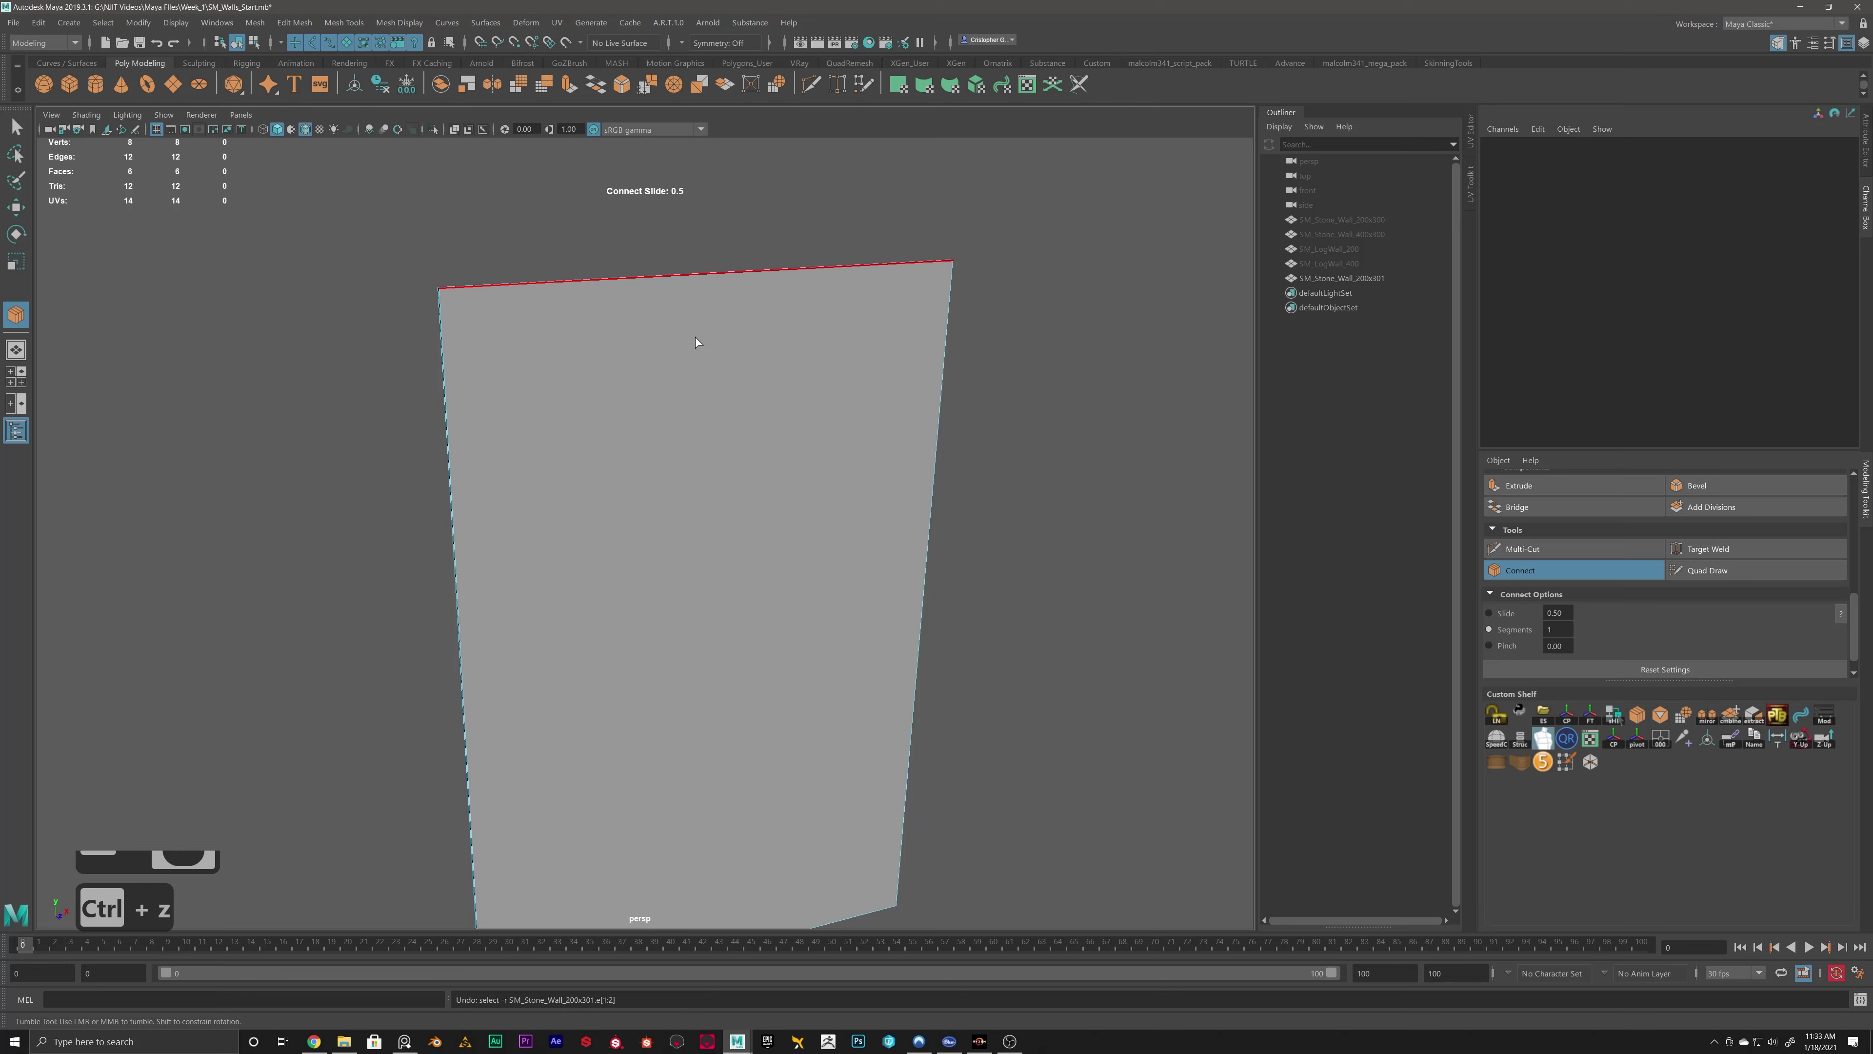
pyautogui.keyDown('alt'); pyautogui.moveTo(739, 334); pyautogui.dragTo(752, 374); pyautogui.keyUp('alt')
pyautogui.press('w')
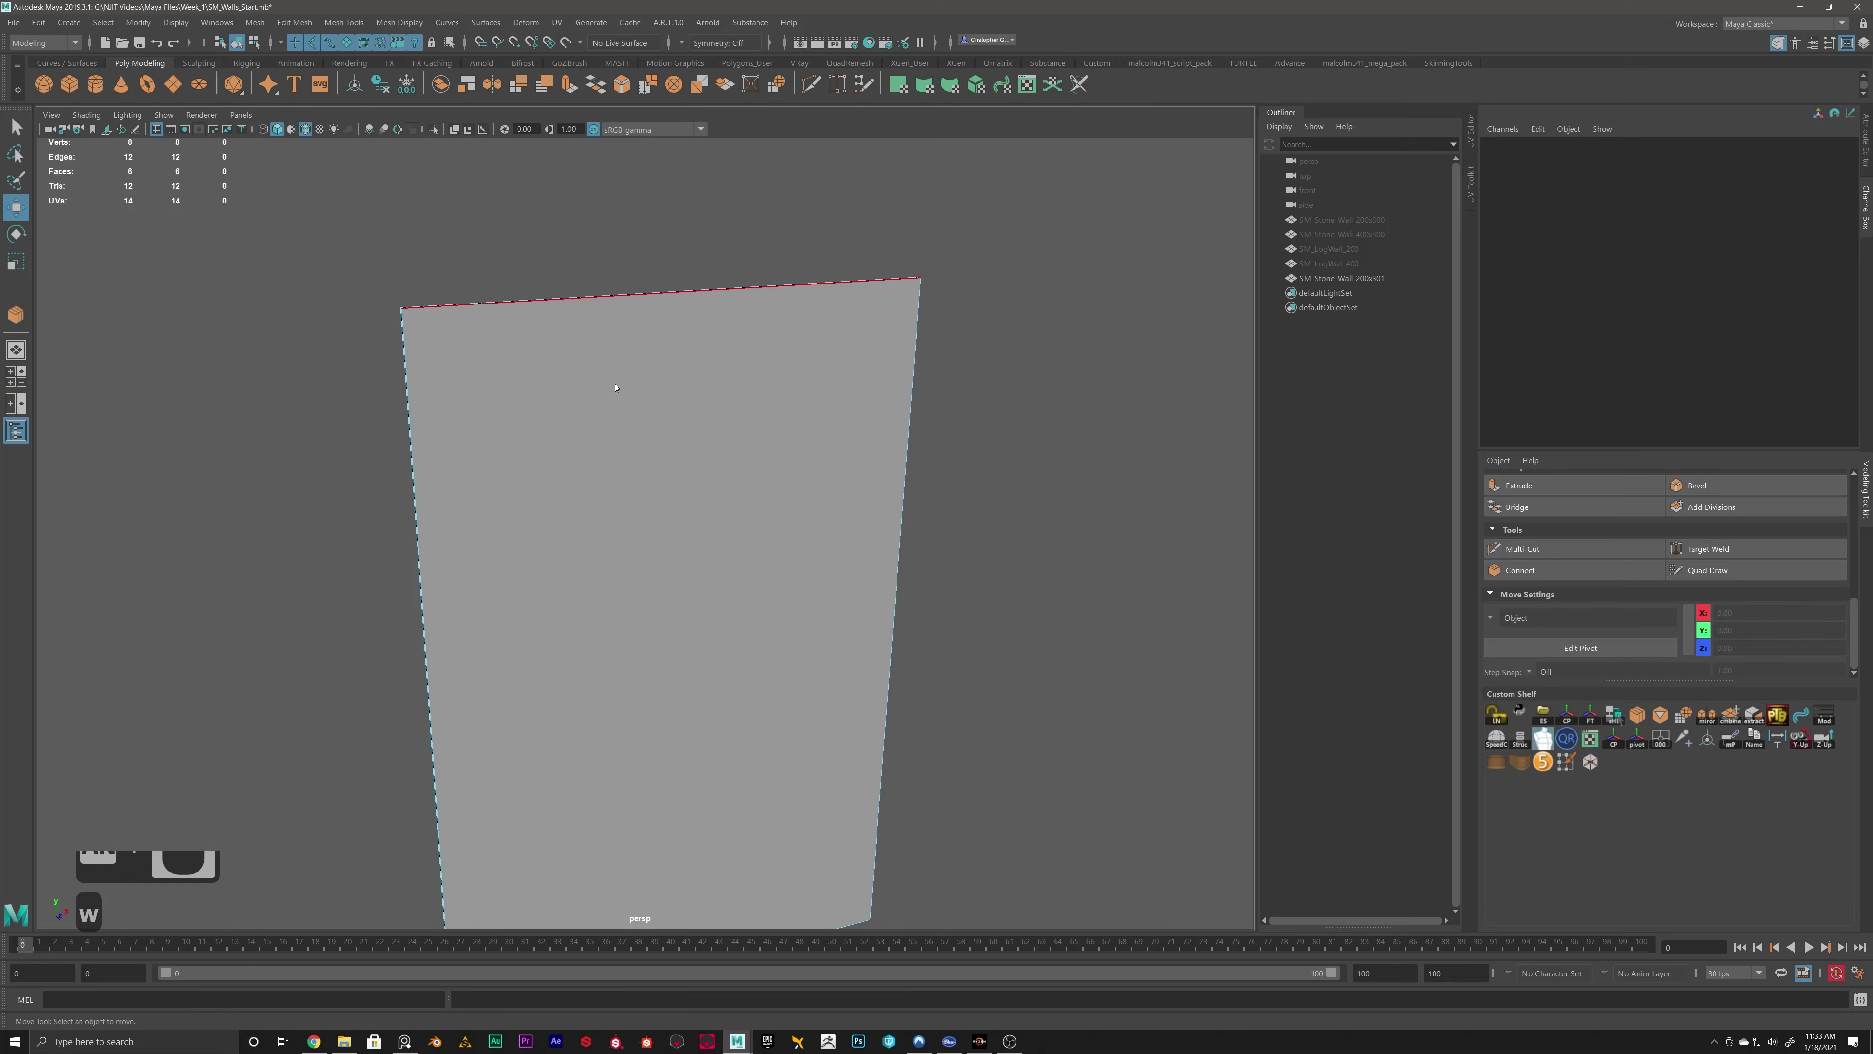
pyautogui.moveTo(619, 382); pyautogui.dragTo(618, 444, button='right')
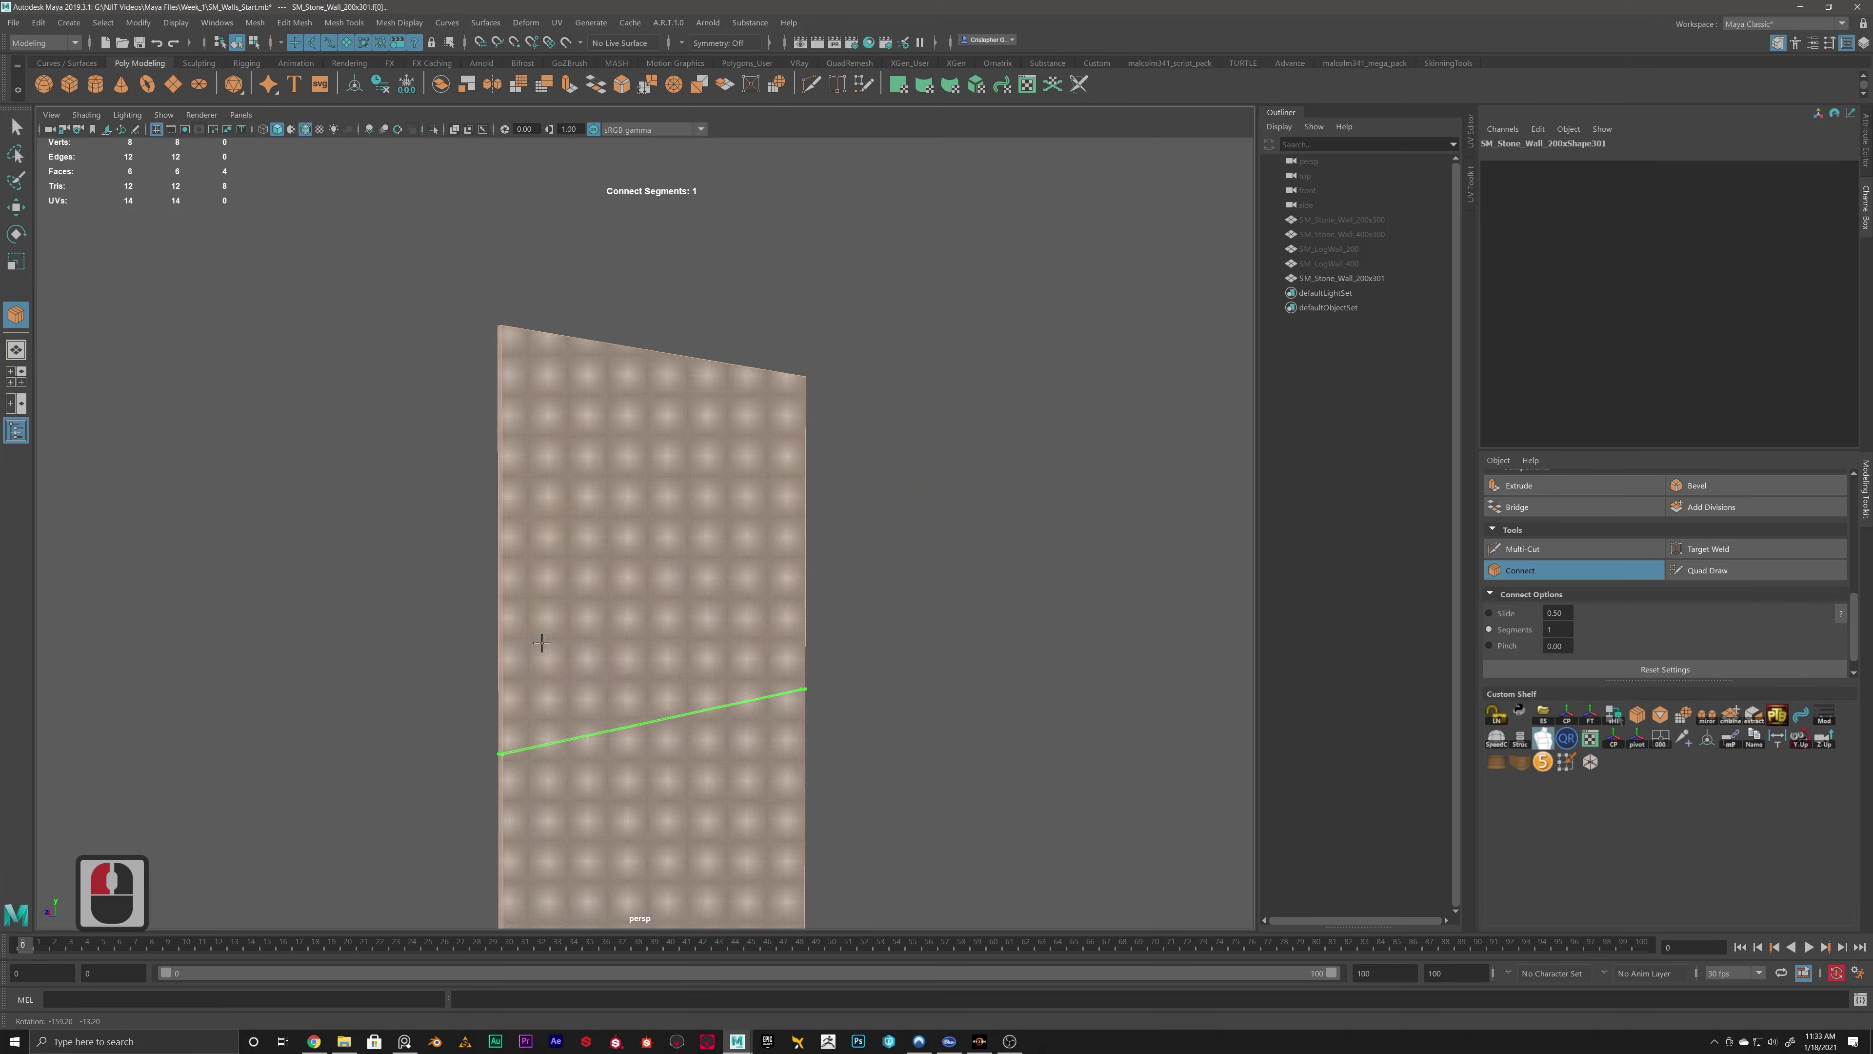
pyautogui.keyDown('alt'); pyautogui.moveTo(539, 642); pyautogui.dragTo(736, 550); pyautogui.keyUp('alt')
pyautogui.hotkey('ctrl', 'z')
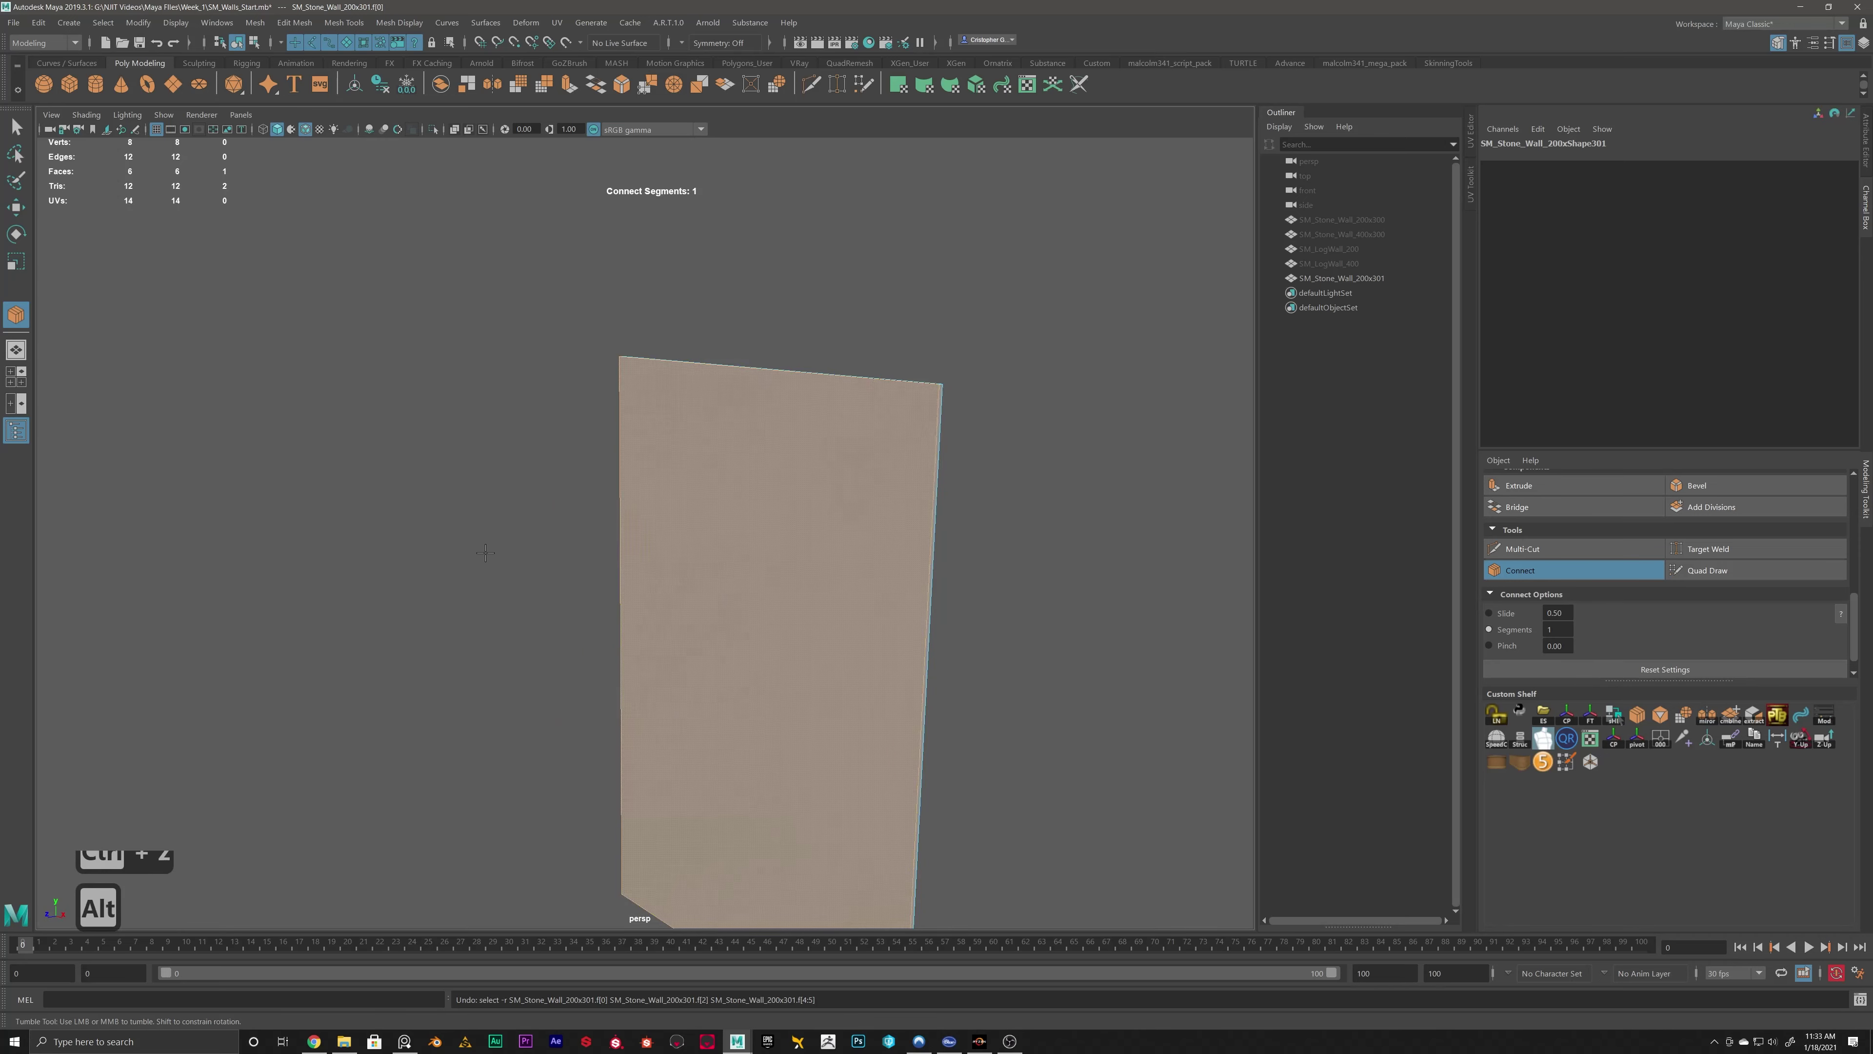
pyautogui.keyDown('alt'); pyautogui.moveTo(481, 548); pyautogui.dragTo(656, 583); pyautogui.keyUp('alt')
pyautogui.press('w')
pyautogui.click(914, 399)
pyautogui.click(639, 473)
pyautogui.click(619, 455)
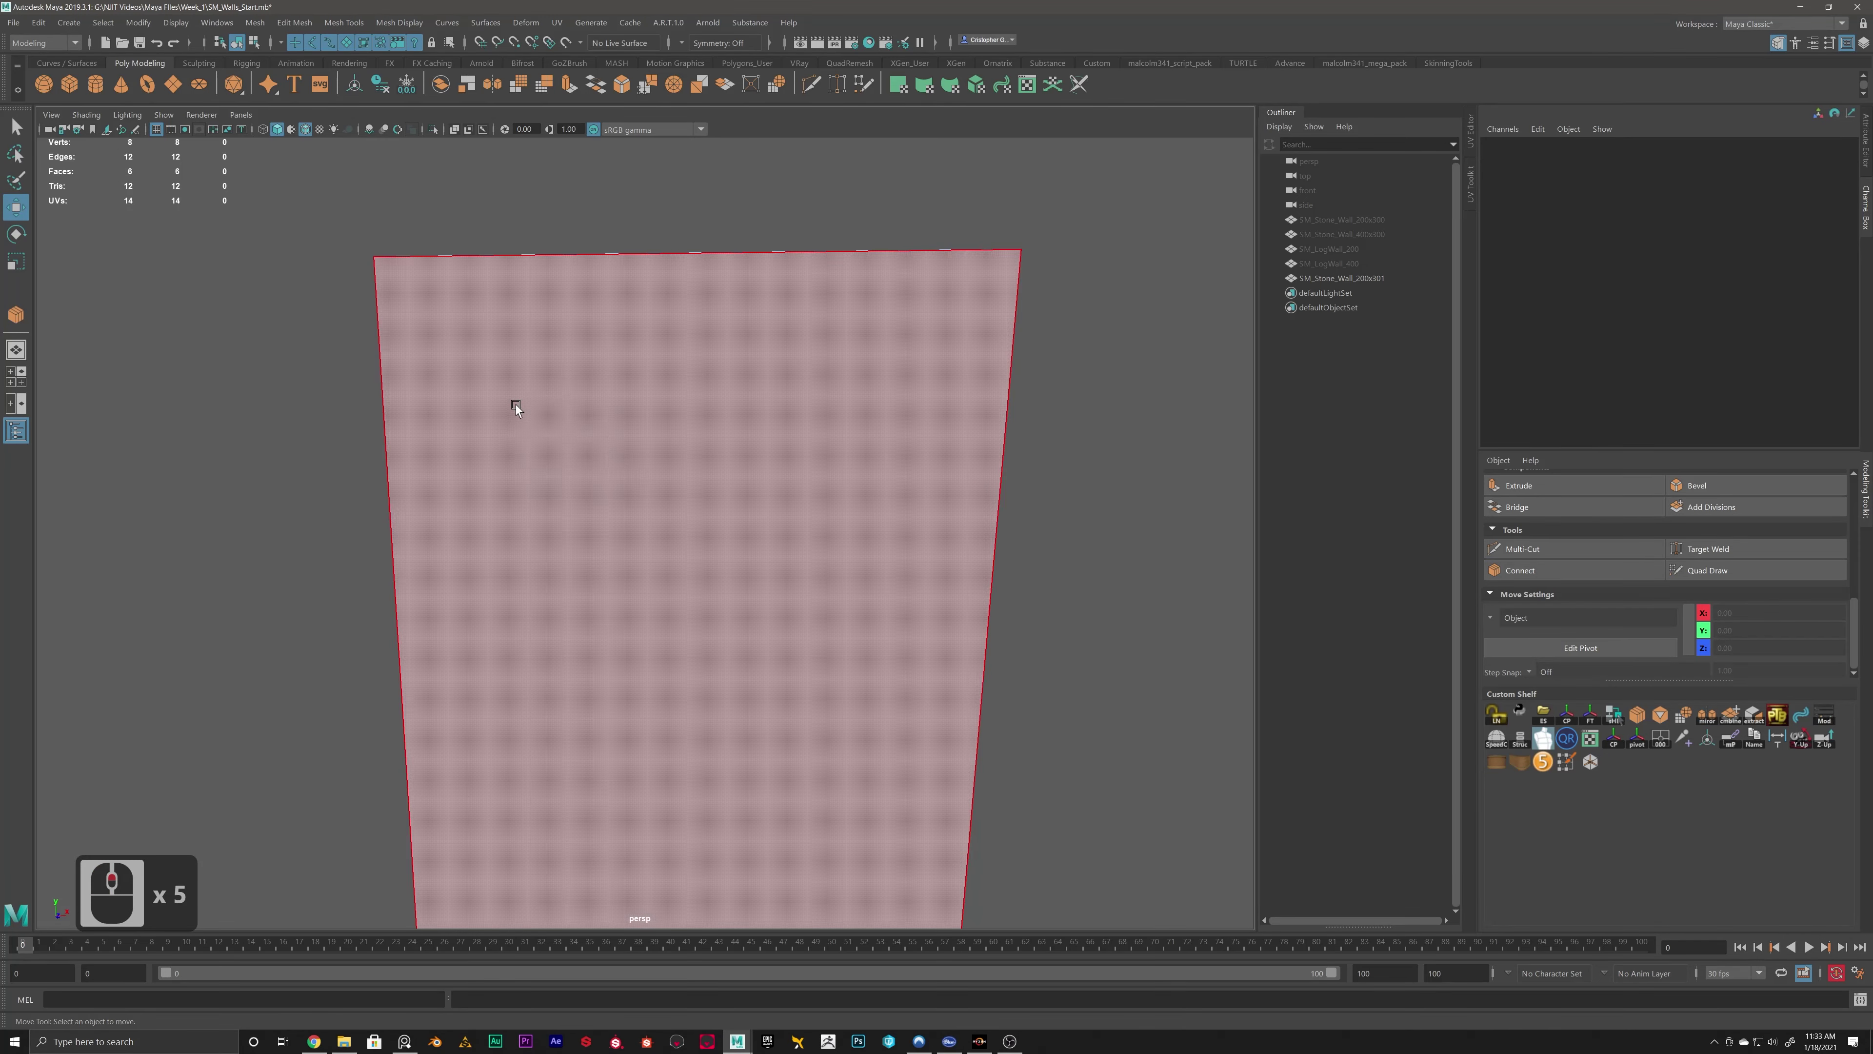
pyautogui.keyDown('alt'); pyautogui.moveTo(514, 406); pyautogui.dragTo(547, 409); pyautogui.keyUp('alt')
pyautogui.click(677, 368)
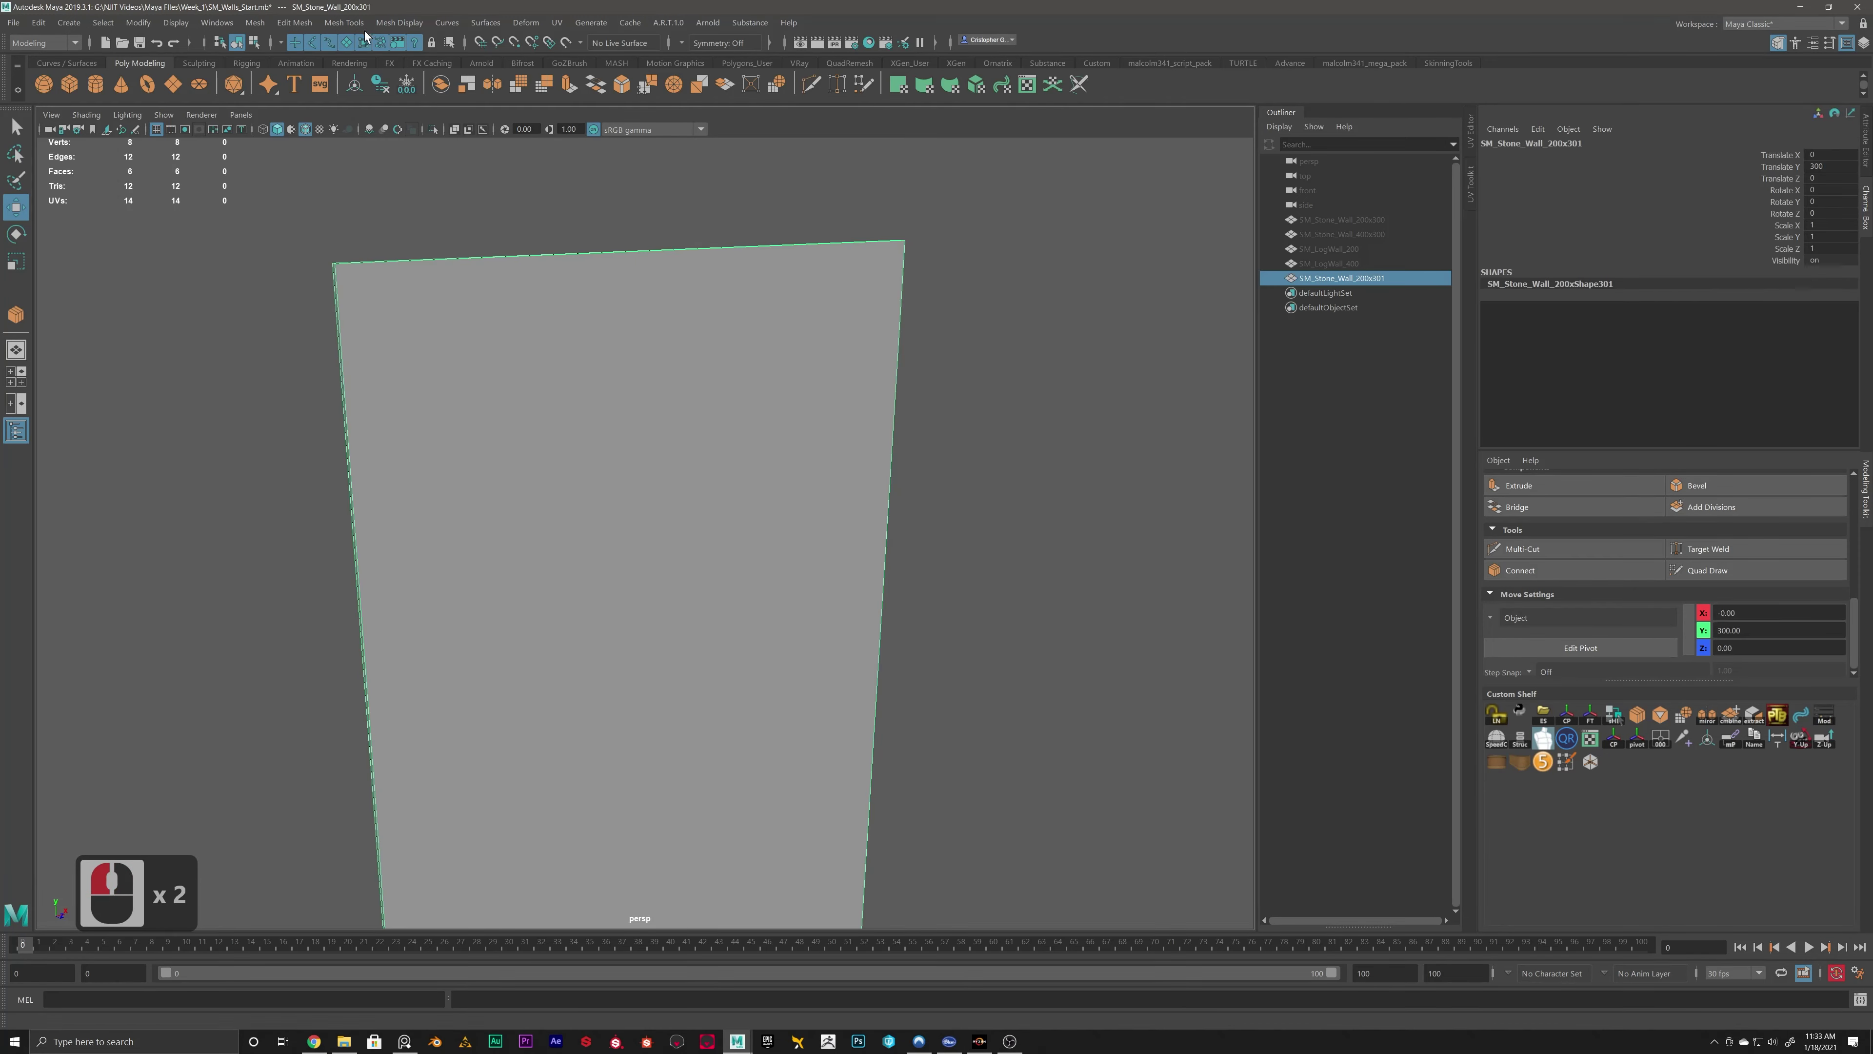
# Activate Multi-Cut and try a vertical cut down the wall, then undo it.
pyautogui.keyDown('alt'); pyautogui.moveTo(794, 268); pyautogui.dragTo(798, 330); pyautogui.keyUp('alt')
pyautogui.keyDown('alt'); pyautogui.moveTo(797, 325); pyautogui.dragTo(770, 405, button='middle'); pyautogui.keyUp('alt')
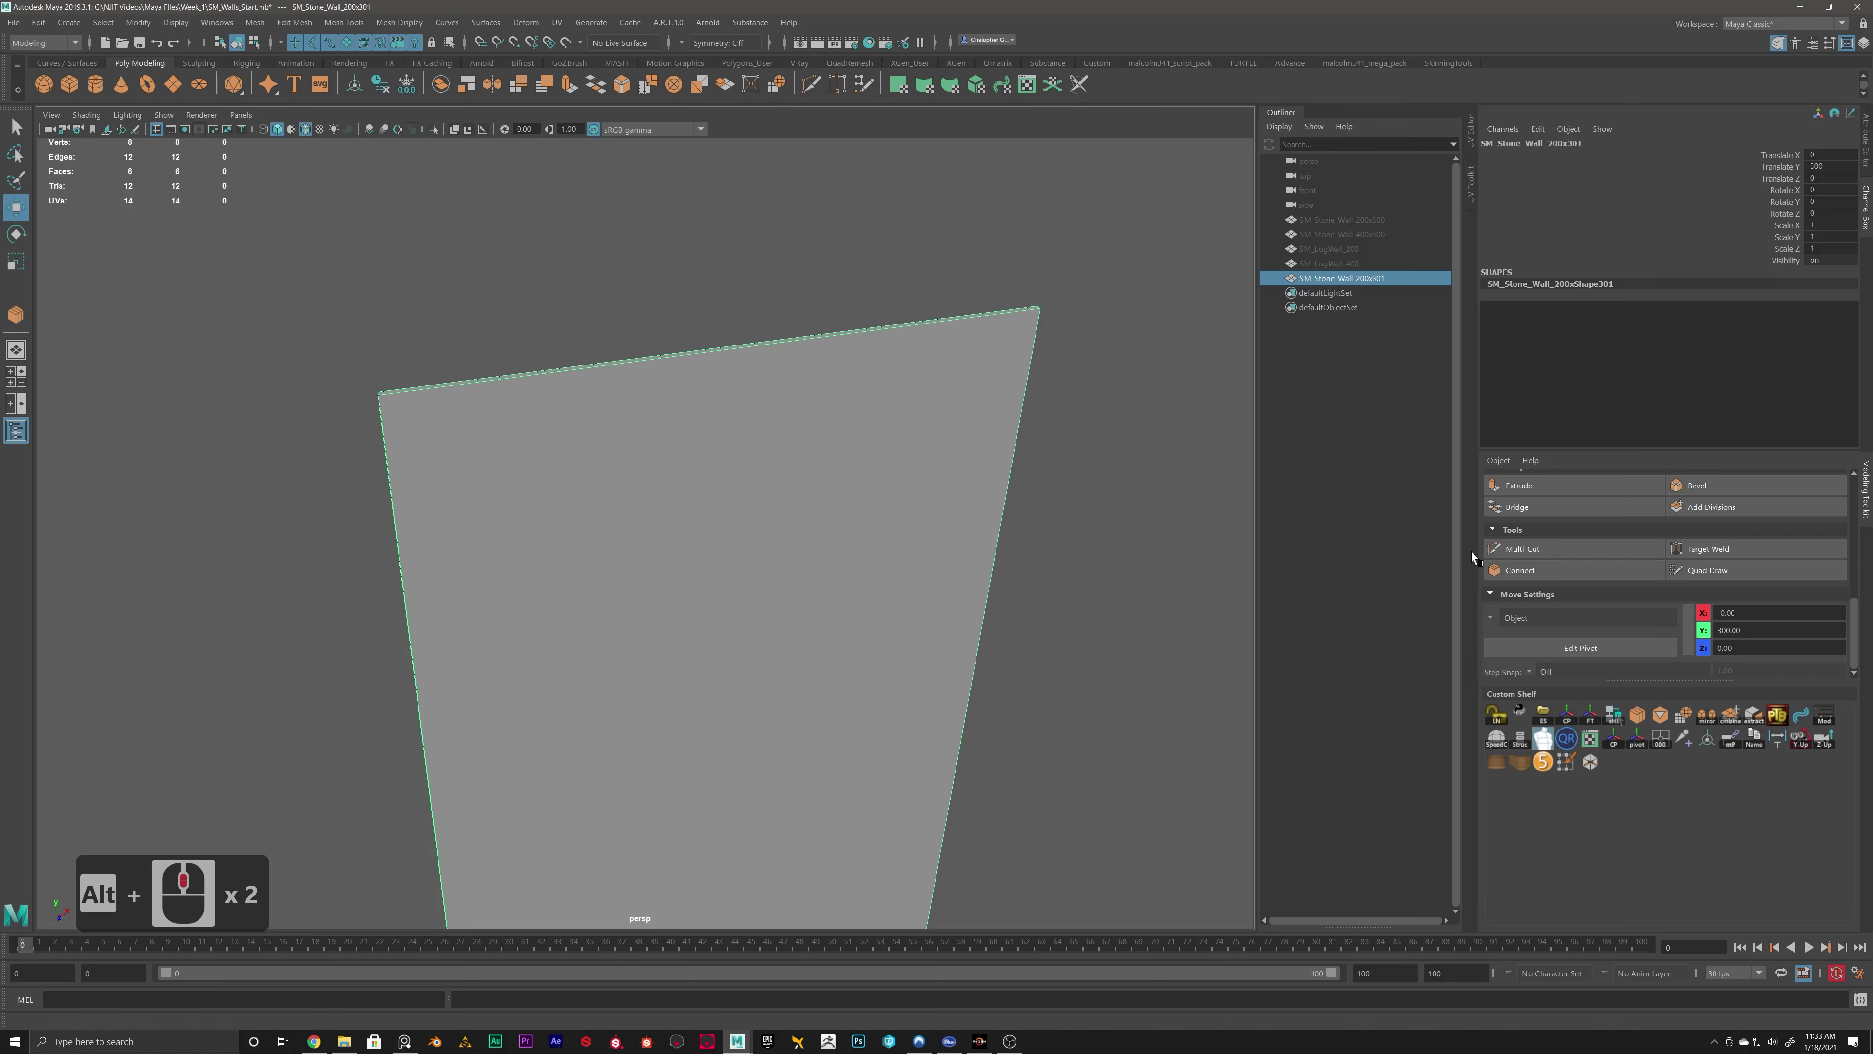
pyautogui.click(1556, 546)
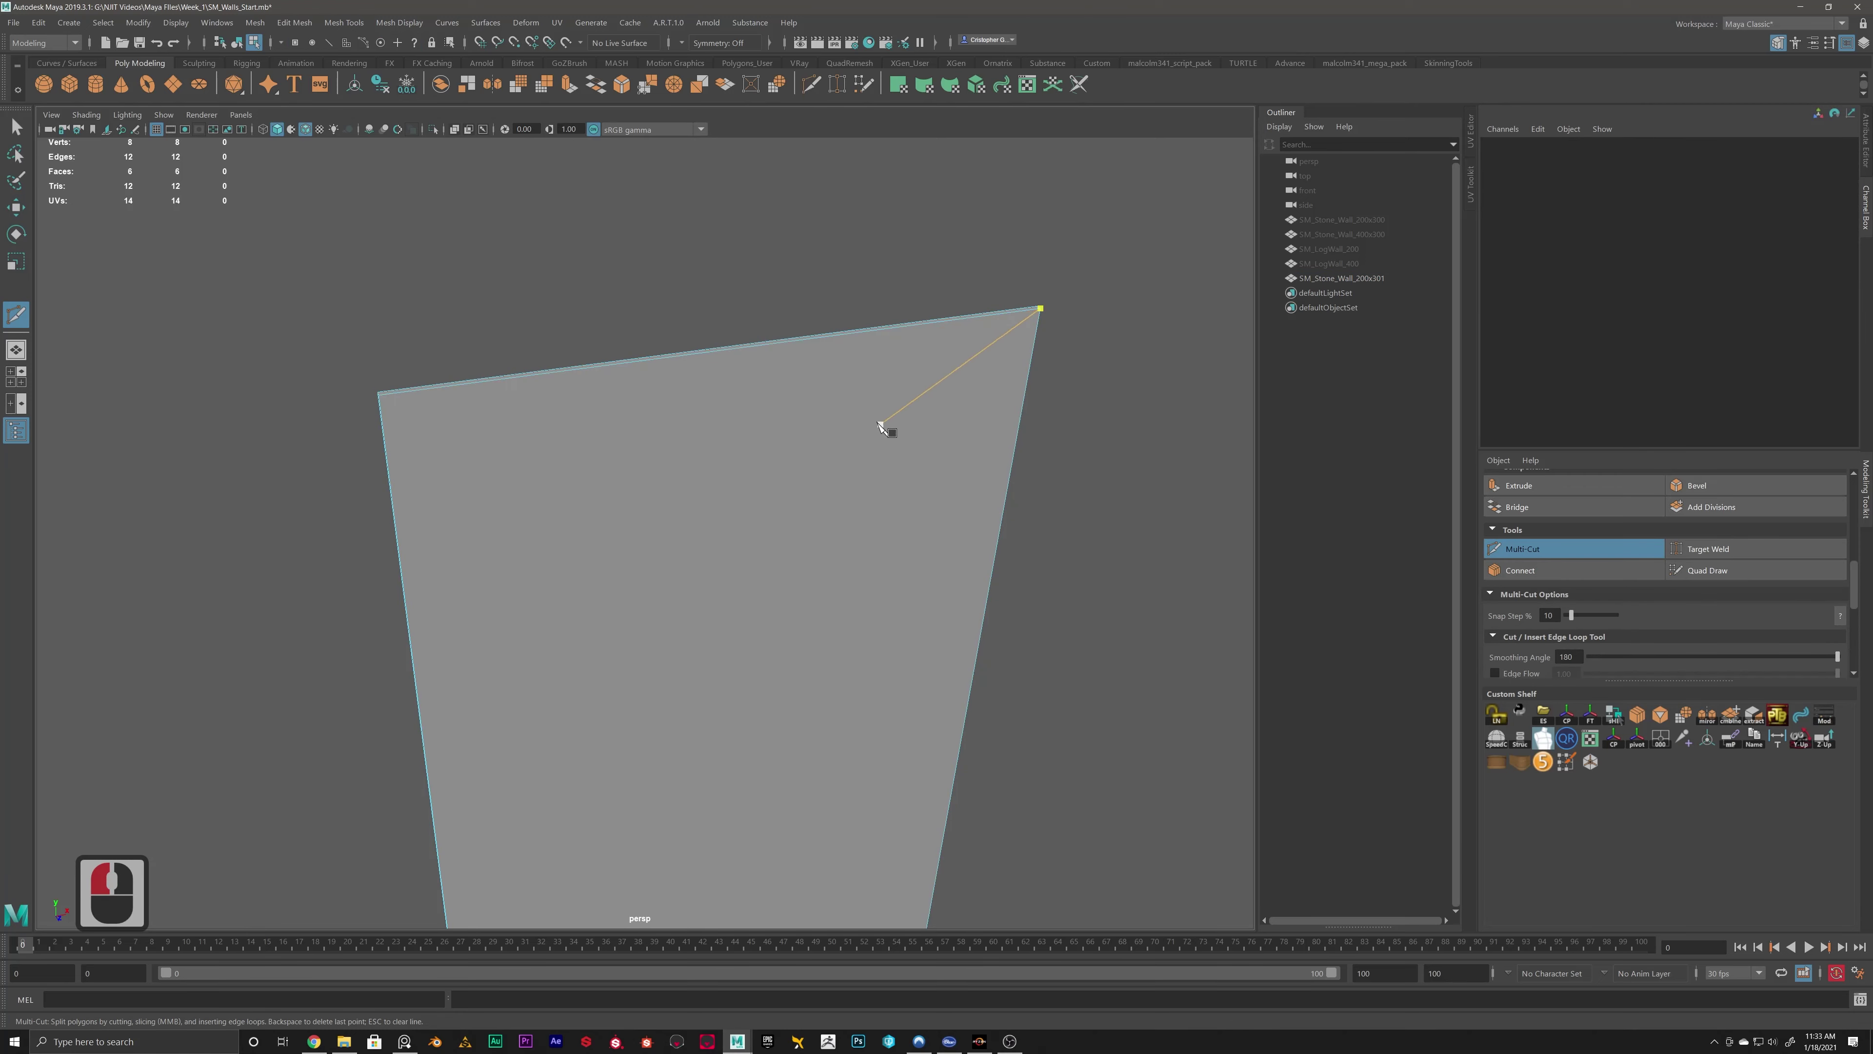
pyautogui.keyDown('alt'); pyautogui.moveTo(886, 423); pyautogui.dragTo(690, 276); pyautogui.keyUp('alt')
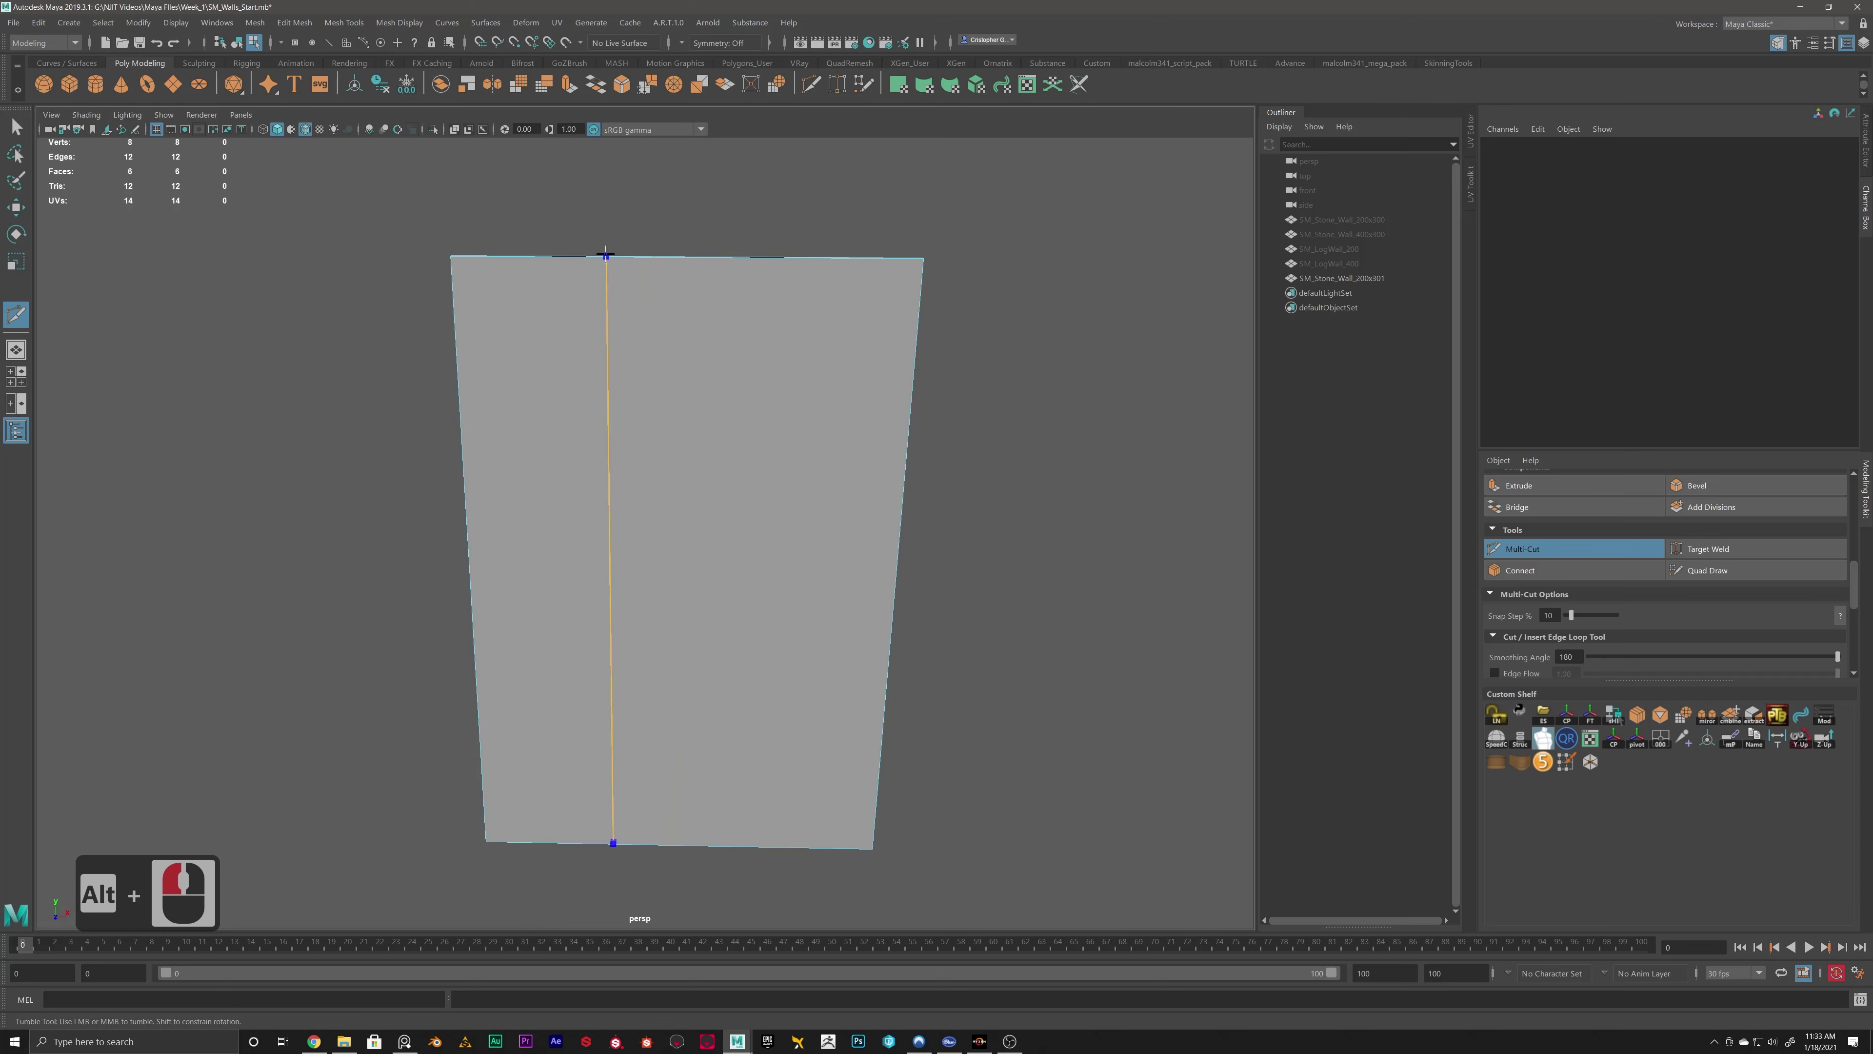
pyautogui.keyDown('ctrl'); pyautogui.click(734, 258); pyautogui.keyUp('ctrl')
pyautogui.hotkey('ctrl', 'z')
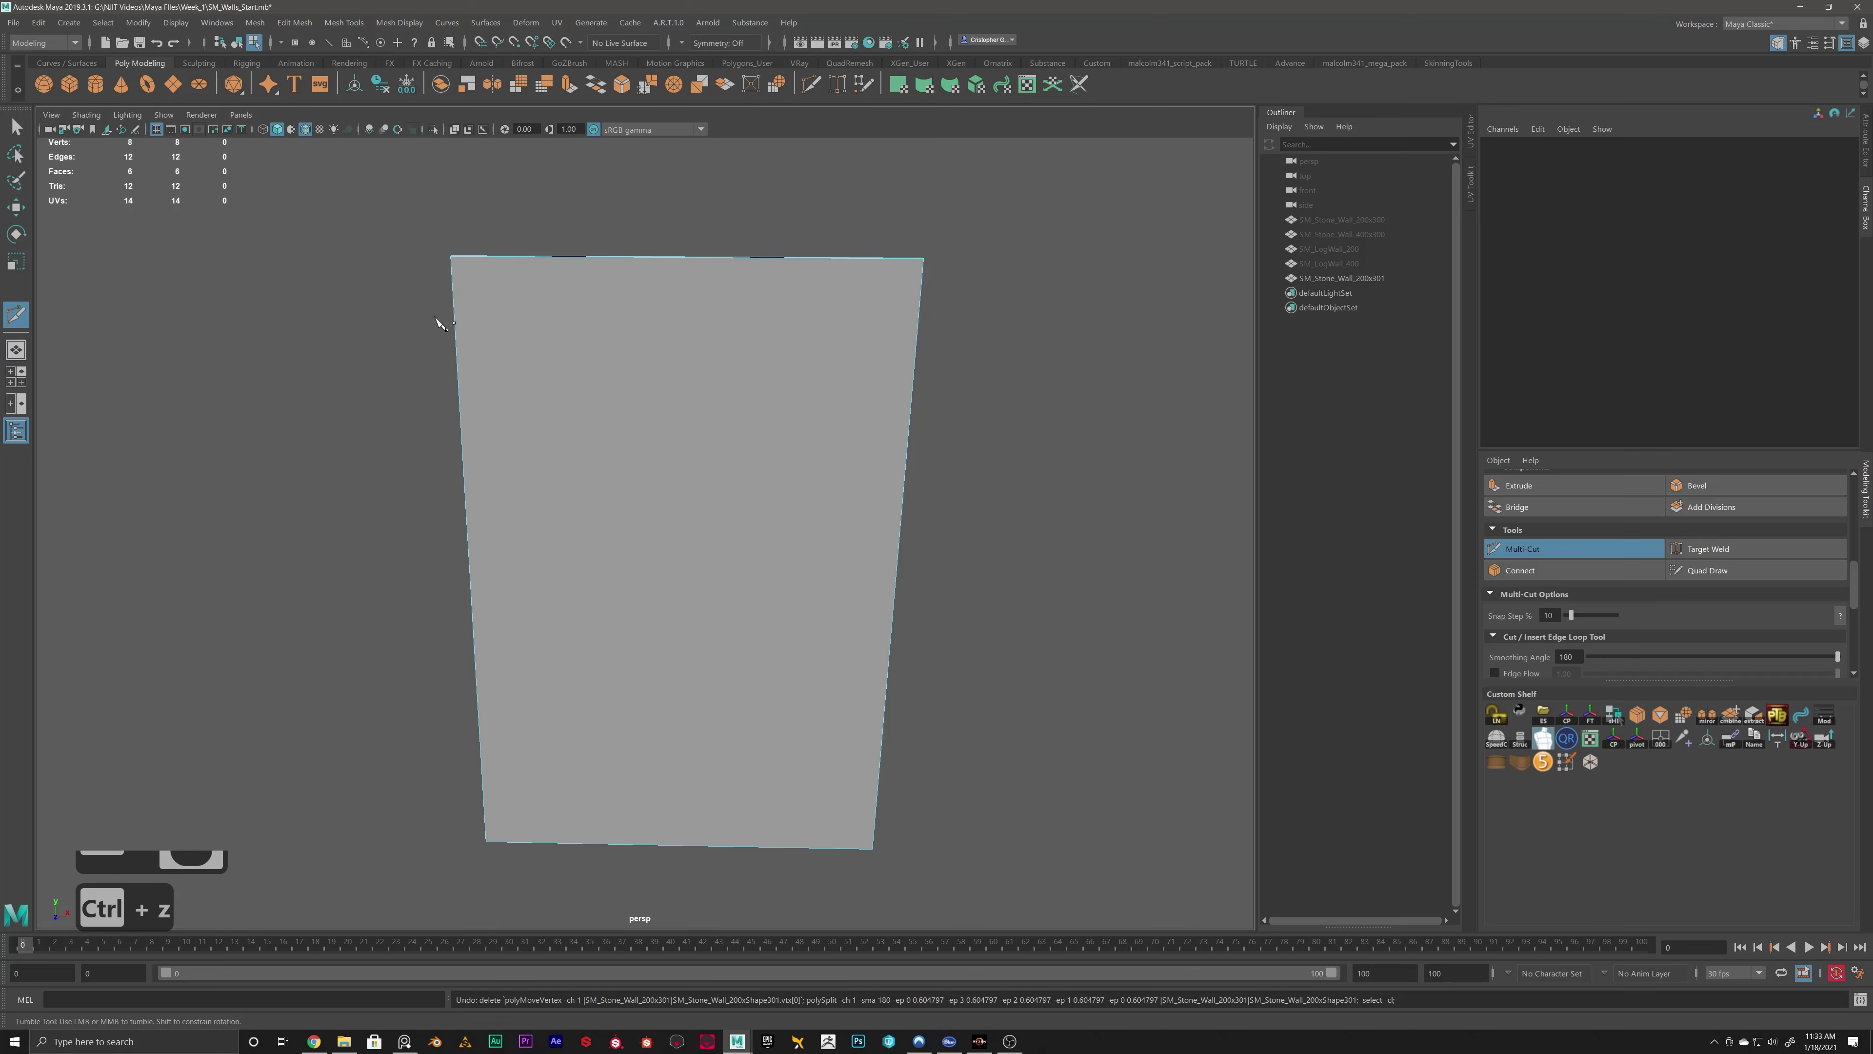
# Try a diagonal cut across the wall's top-left corner, then undo it, leaving the plane uncut.
pyautogui.keyDown('alt'); pyautogui.moveTo(451, 314); pyautogui.dragTo(514, 381); pyautogui.keyUp('alt')
pyautogui.keyDown('alt'); pyautogui.moveTo(514, 381); pyautogui.dragTo(494, 398, button='right'); pyautogui.keyUp('alt')
pyautogui.keyDown('alt'); pyautogui.moveTo(494, 399); pyautogui.dragTo(594, 398, button='middle'); pyautogui.keyUp('alt')
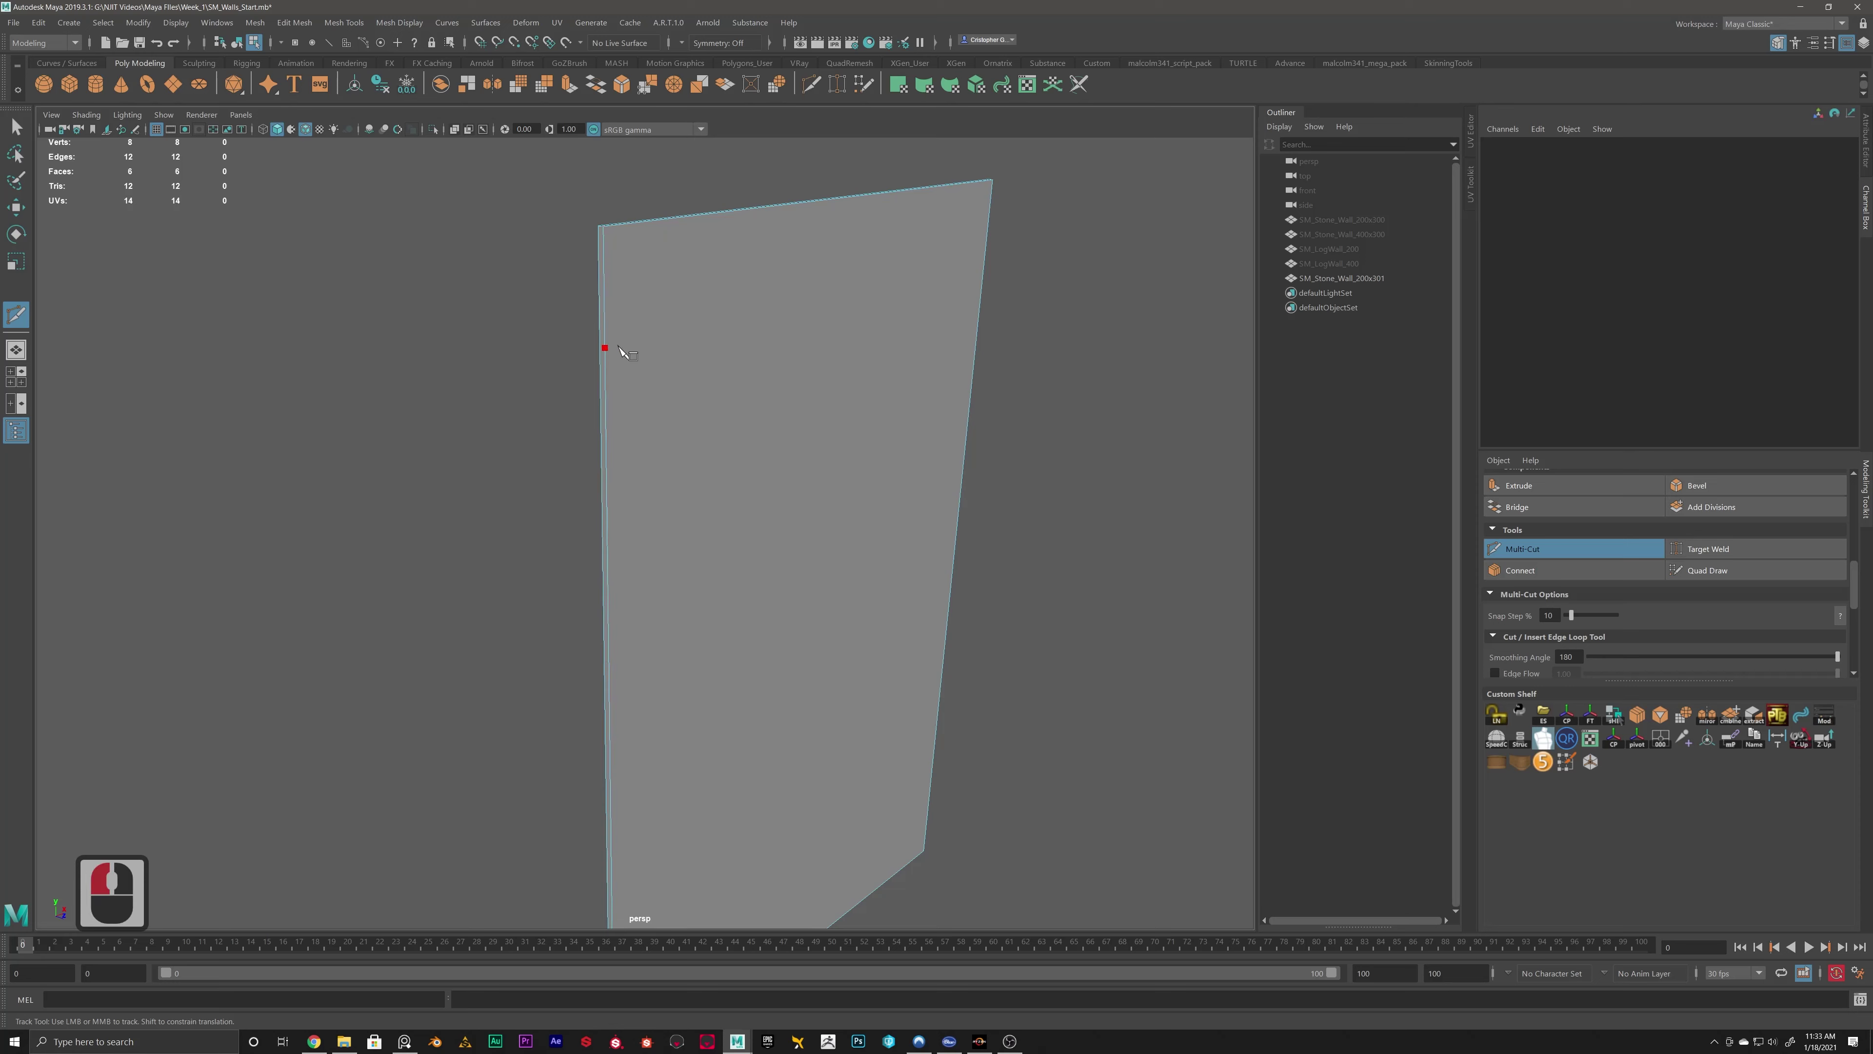
pyautogui.keyDown('alt'); pyautogui.moveTo(610, 347); pyautogui.dragTo(691, 371); pyautogui.keyUp('alt')
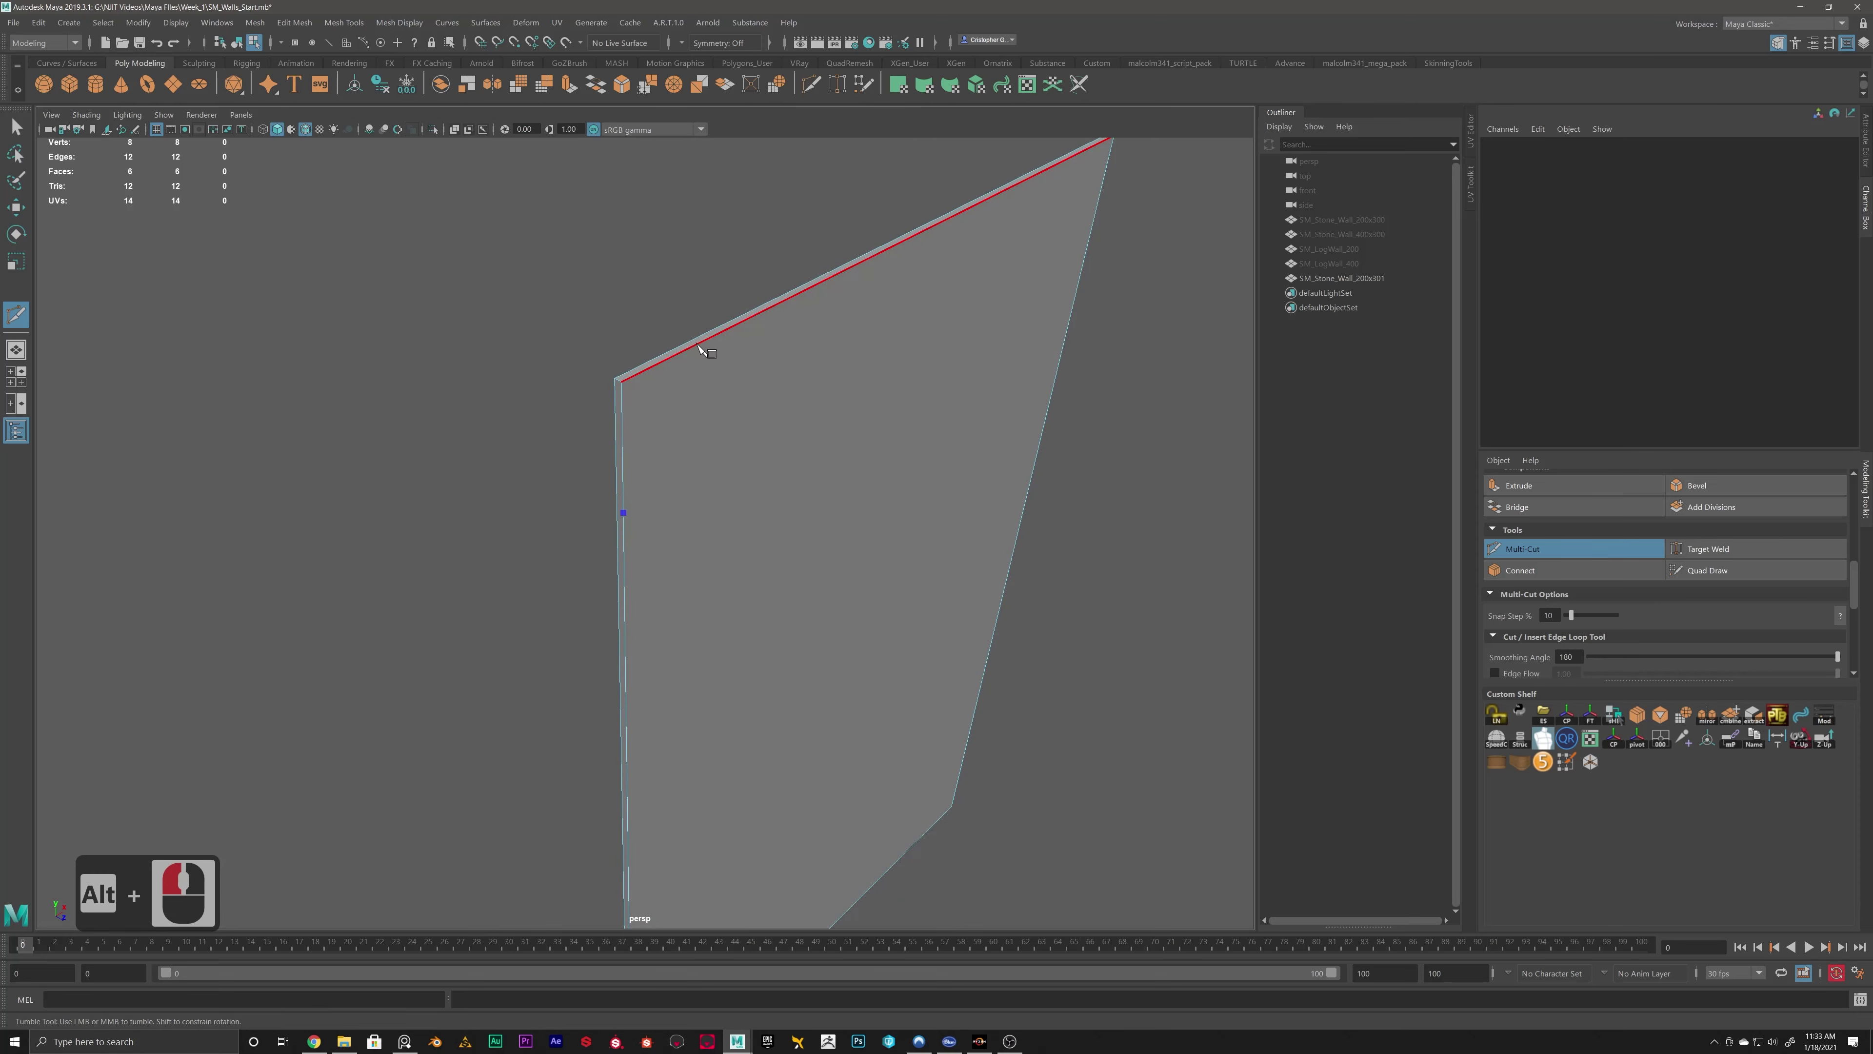
pyautogui.click(697, 344)
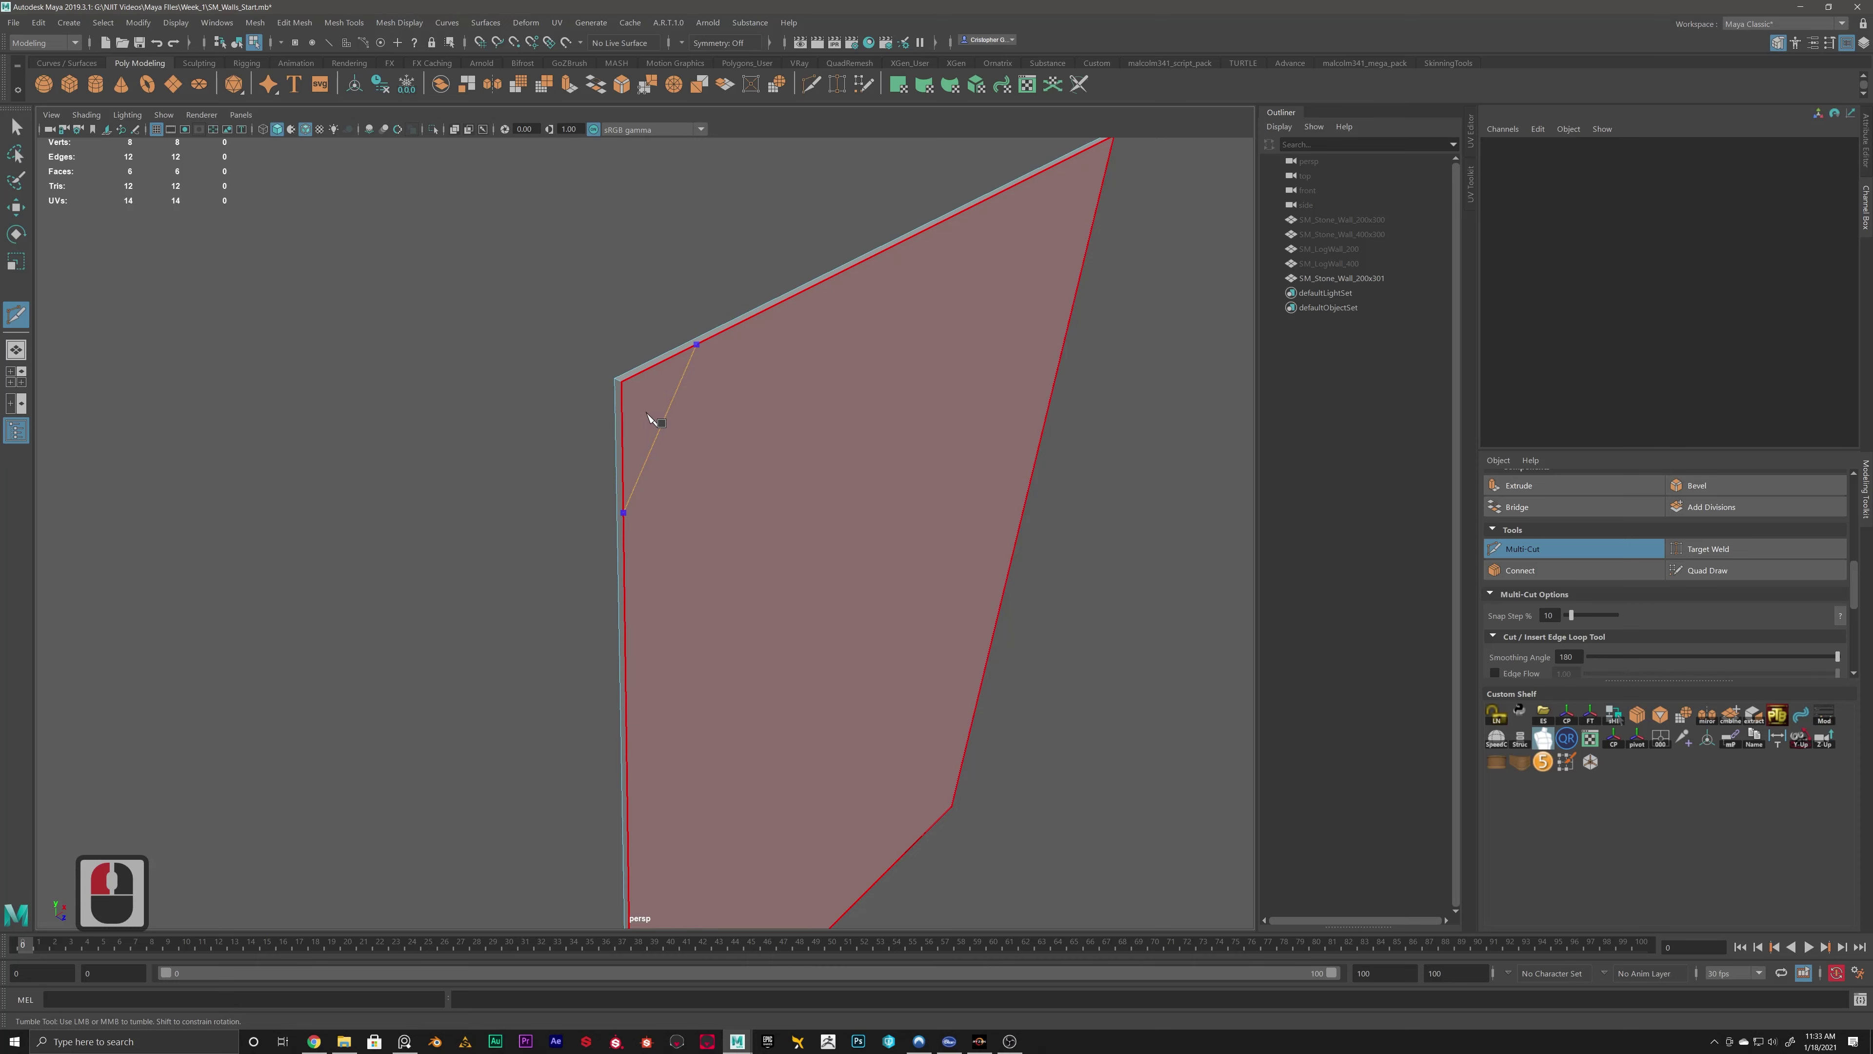
pyautogui.press('Return')
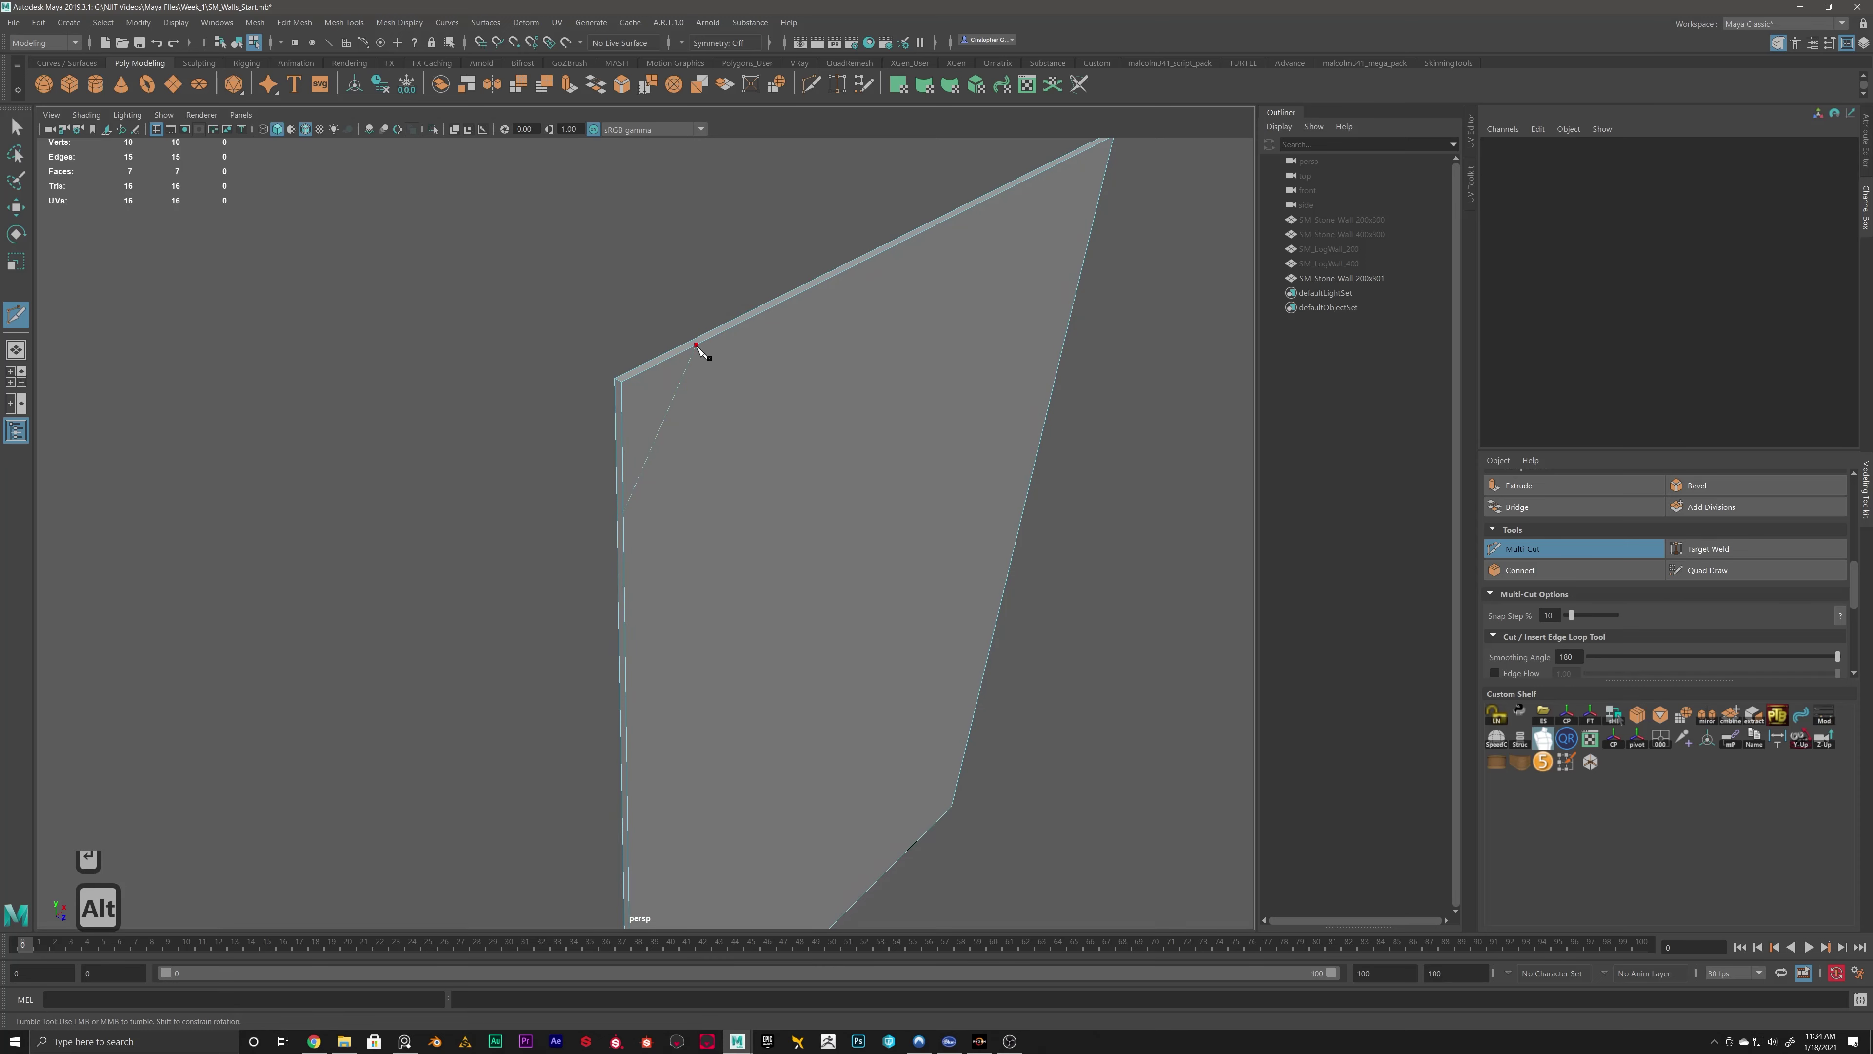
pyautogui.hotkey('ctrl', 'z')
pyautogui.keyDown('alt'); pyautogui.moveTo(760, 389); pyautogui.dragTo(654, 297); pyautogui.keyUp('alt')
pyautogui.keyDown('alt'); pyautogui.moveTo(655, 297); pyautogui.dragTo(590, 333, button='right'); pyautogui.keyUp('alt')
pyautogui.keyDown('alt'); pyautogui.moveTo(746, 369); pyautogui.dragTo(746, 272, button='middle'); pyautogui.keyUp('alt')
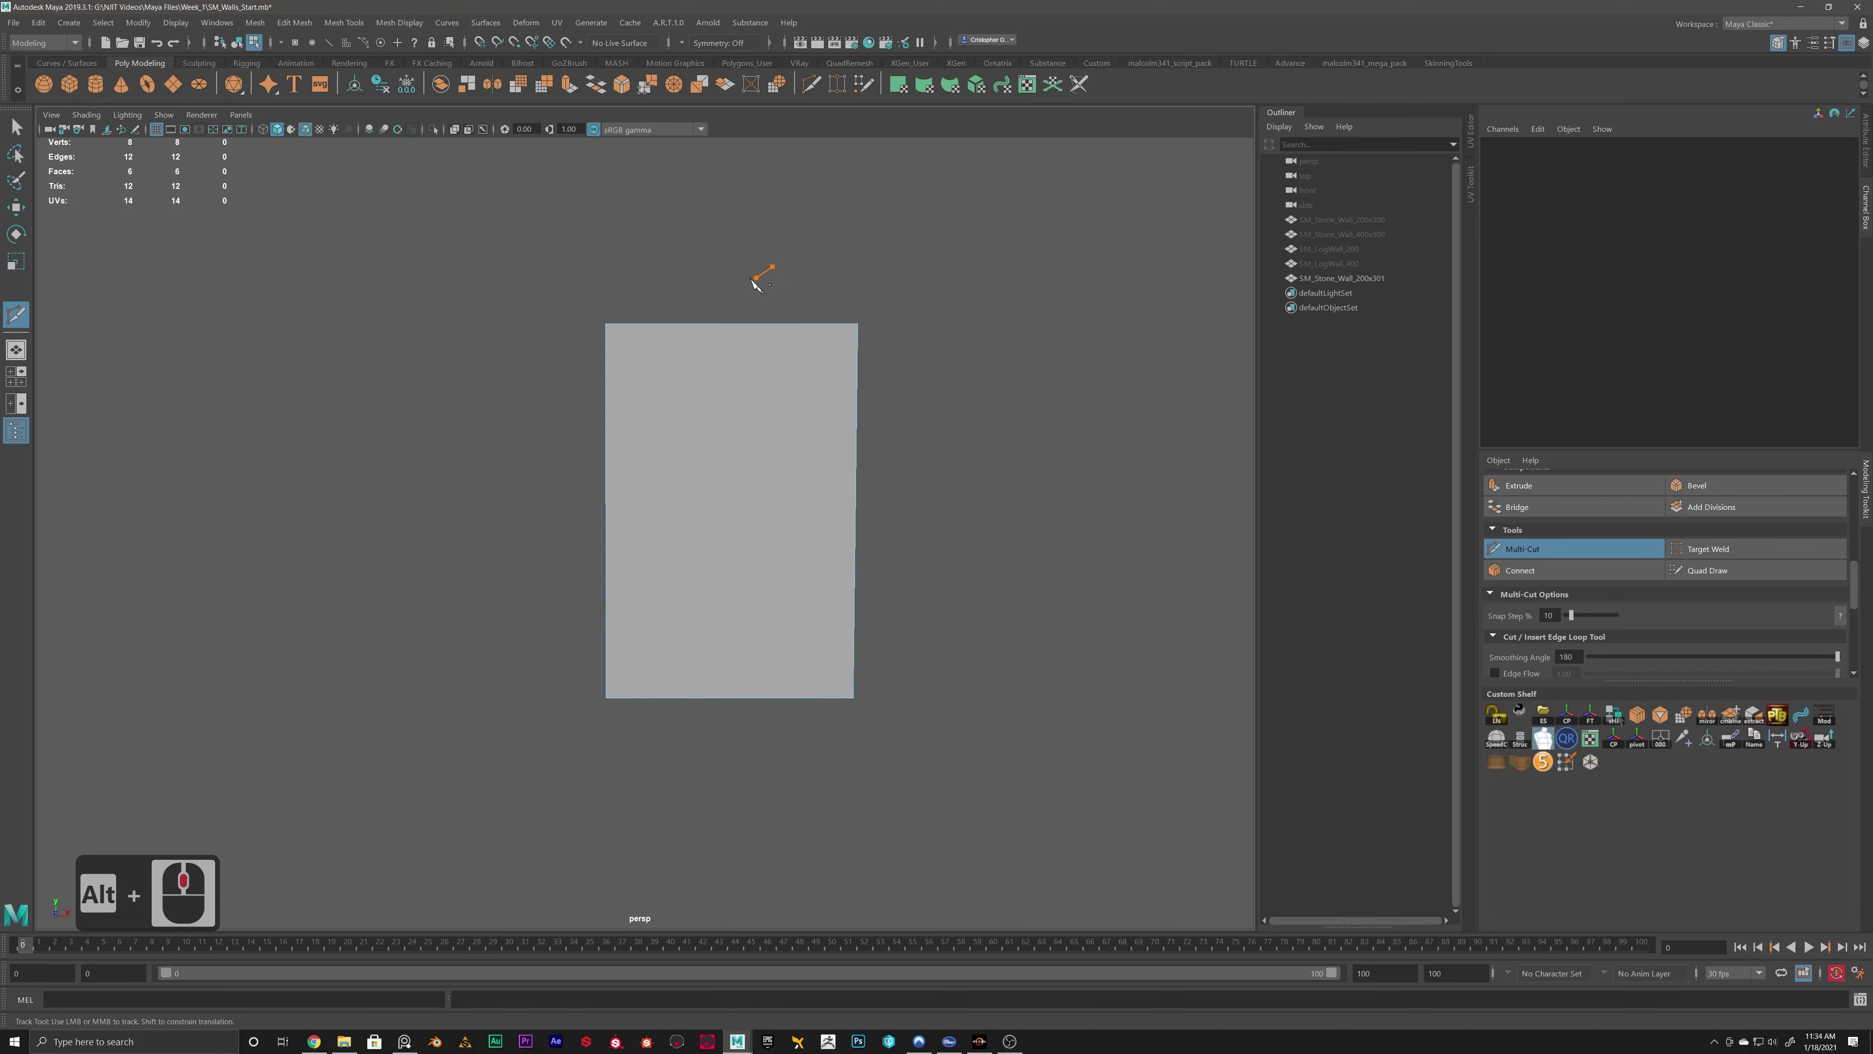
pyautogui.moveTo(753, 281); pyautogui.dragTo(494, 518)
pyautogui.rightClick(493, 518)
pyautogui.keyDown('alt'); pyautogui.moveTo(653, 407); pyautogui.dragTo(618, 356); pyautogui.keyUp('alt')
pyautogui.keyDown('alt'); pyautogui.scroll(7, 675, 387); pyautogui.keyUp('alt')
pyautogui.hotkey('ctrl', 'z')
pyautogui.scroll(-12, 919, 360)
pyautogui.keyDown('alt'); pyautogui.moveTo(919, 359); pyautogui.dragTo(708, 419); pyautogui.keyUp('alt')
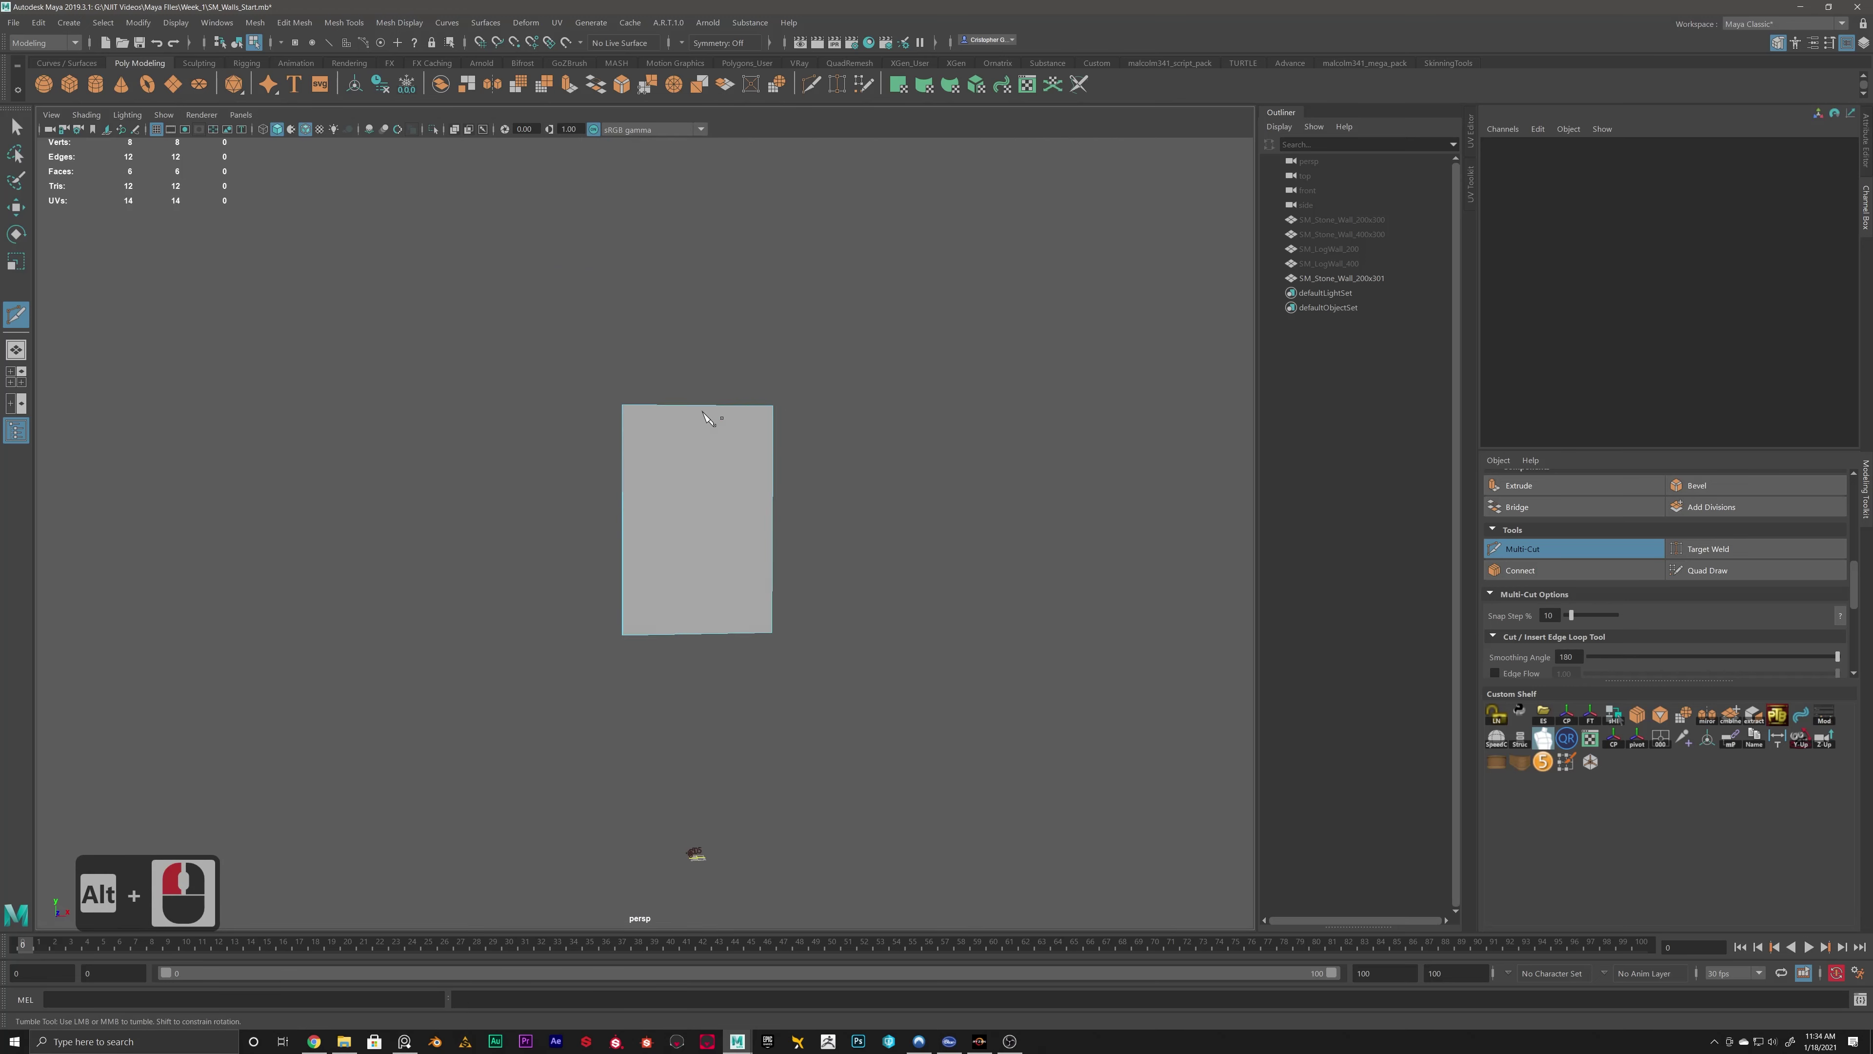
pyautogui.keyDown('alt'); pyautogui.scroll(6, 706, 417); pyautogui.keyUp('alt')
pyautogui.keyDown('alt'); pyautogui.moveTo(817, 382); pyautogui.dragTo(701, 436, button='middle'); pyautogui.keyUp('alt')
pyautogui.keyDown('alt'); pyautogui.scroll(2, 702, 437); pyautogui.keyUp('alt')
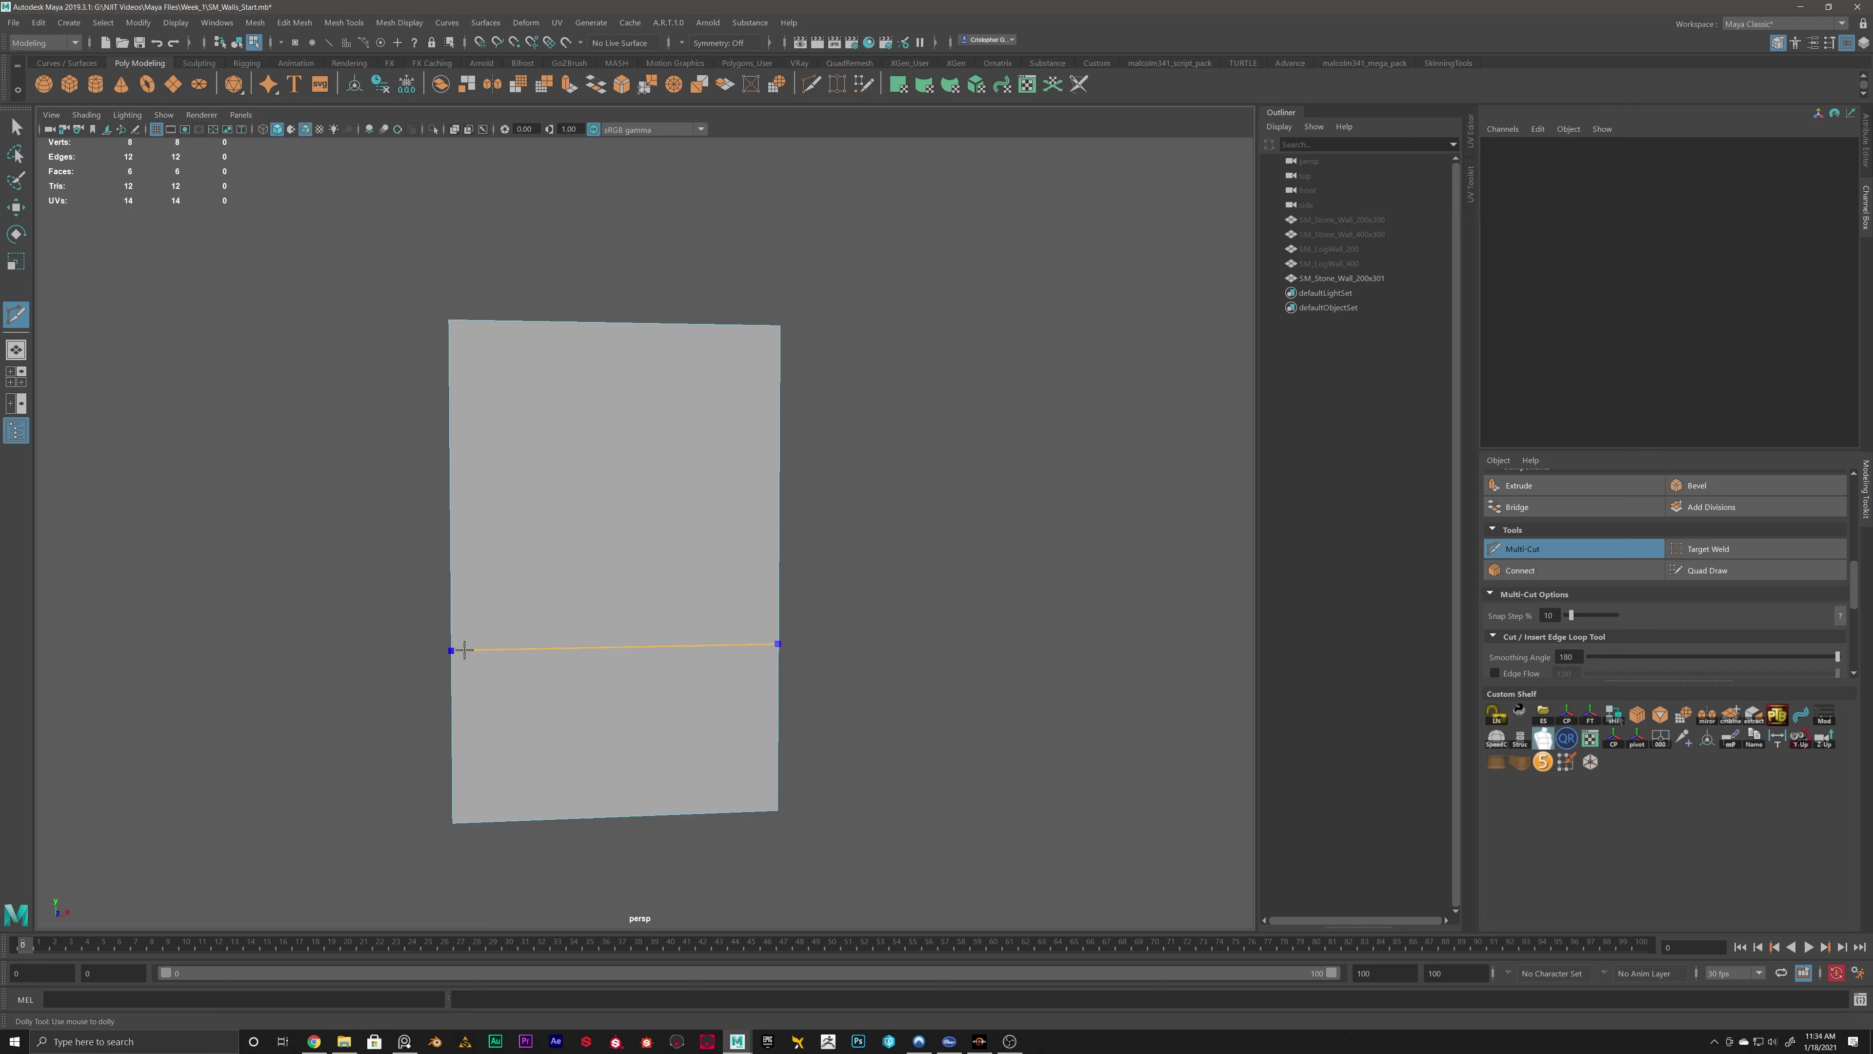
pyautogui.keyDown('alt'); pyautogui.scroll(2, 462, 384); pyautogui.keyUp('alt')
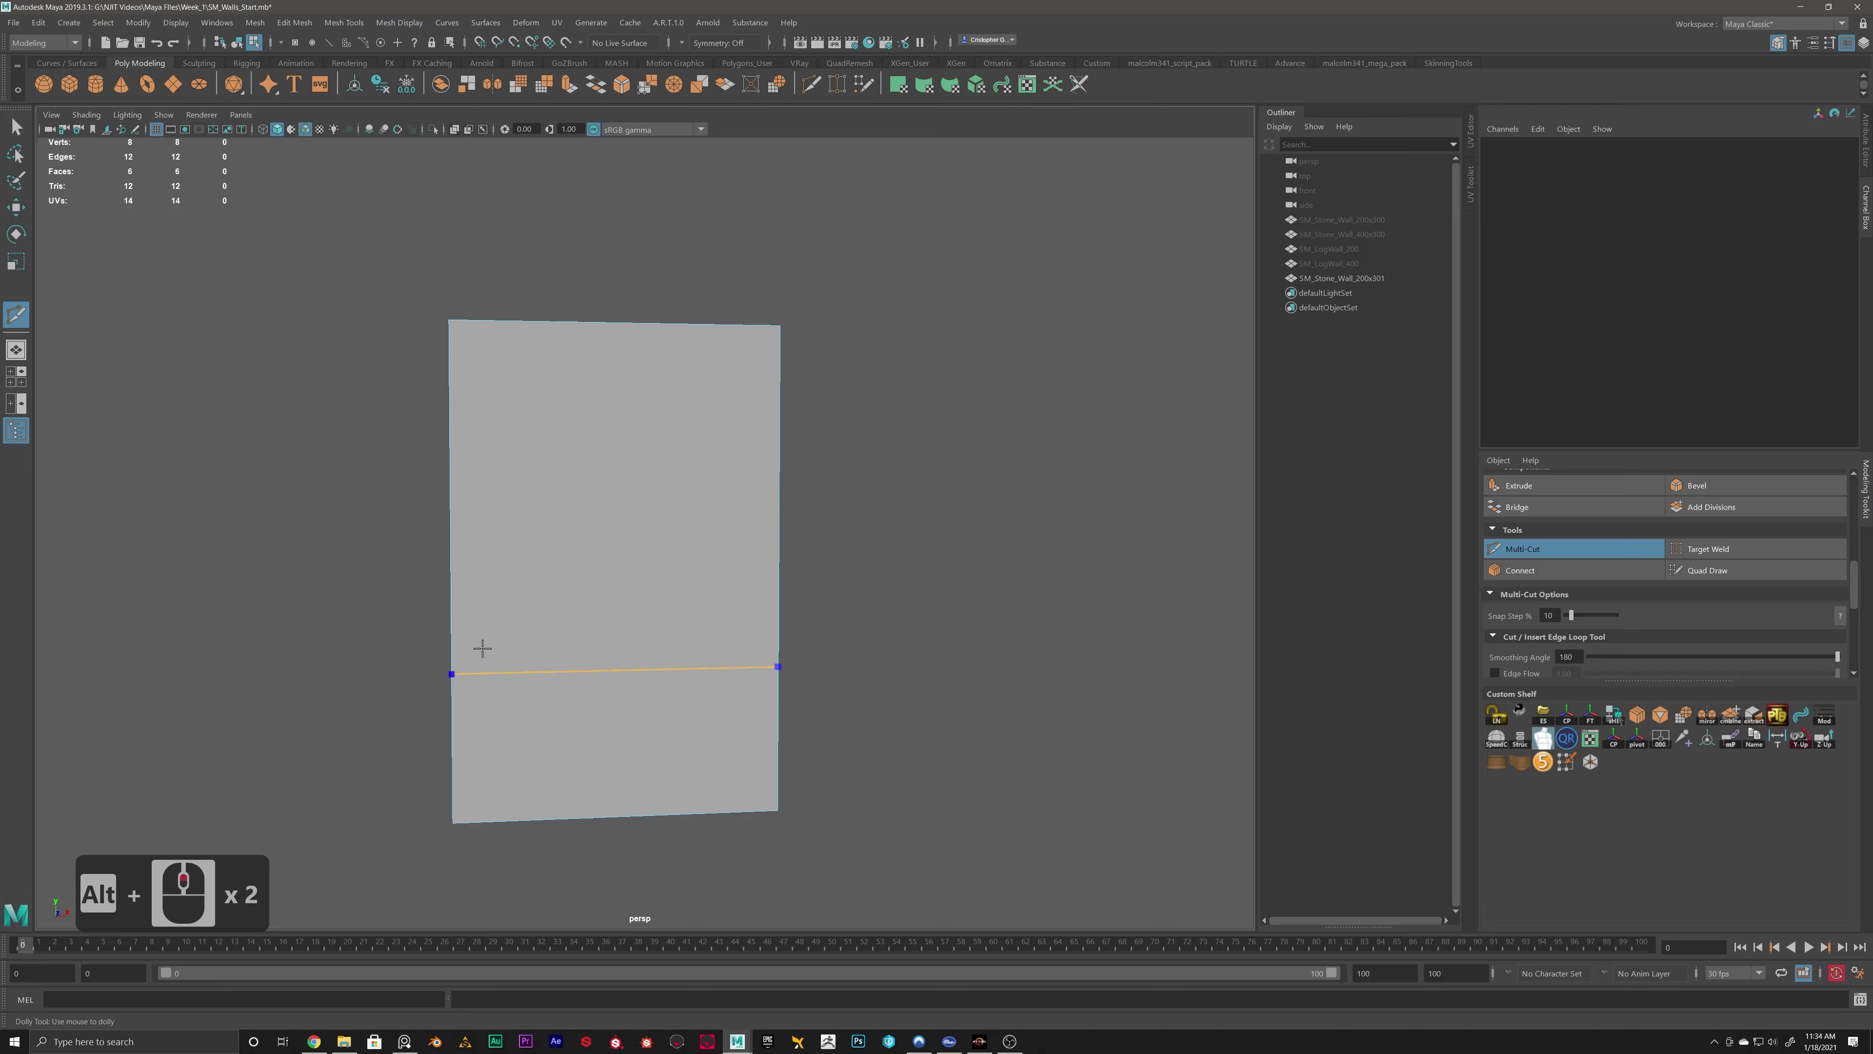
pyautogui.keyDown('alt'); pyautogui.moveTo(1045, 410); pyautogui.dragTo(774, 490); pyautogui.keyUp('alt')
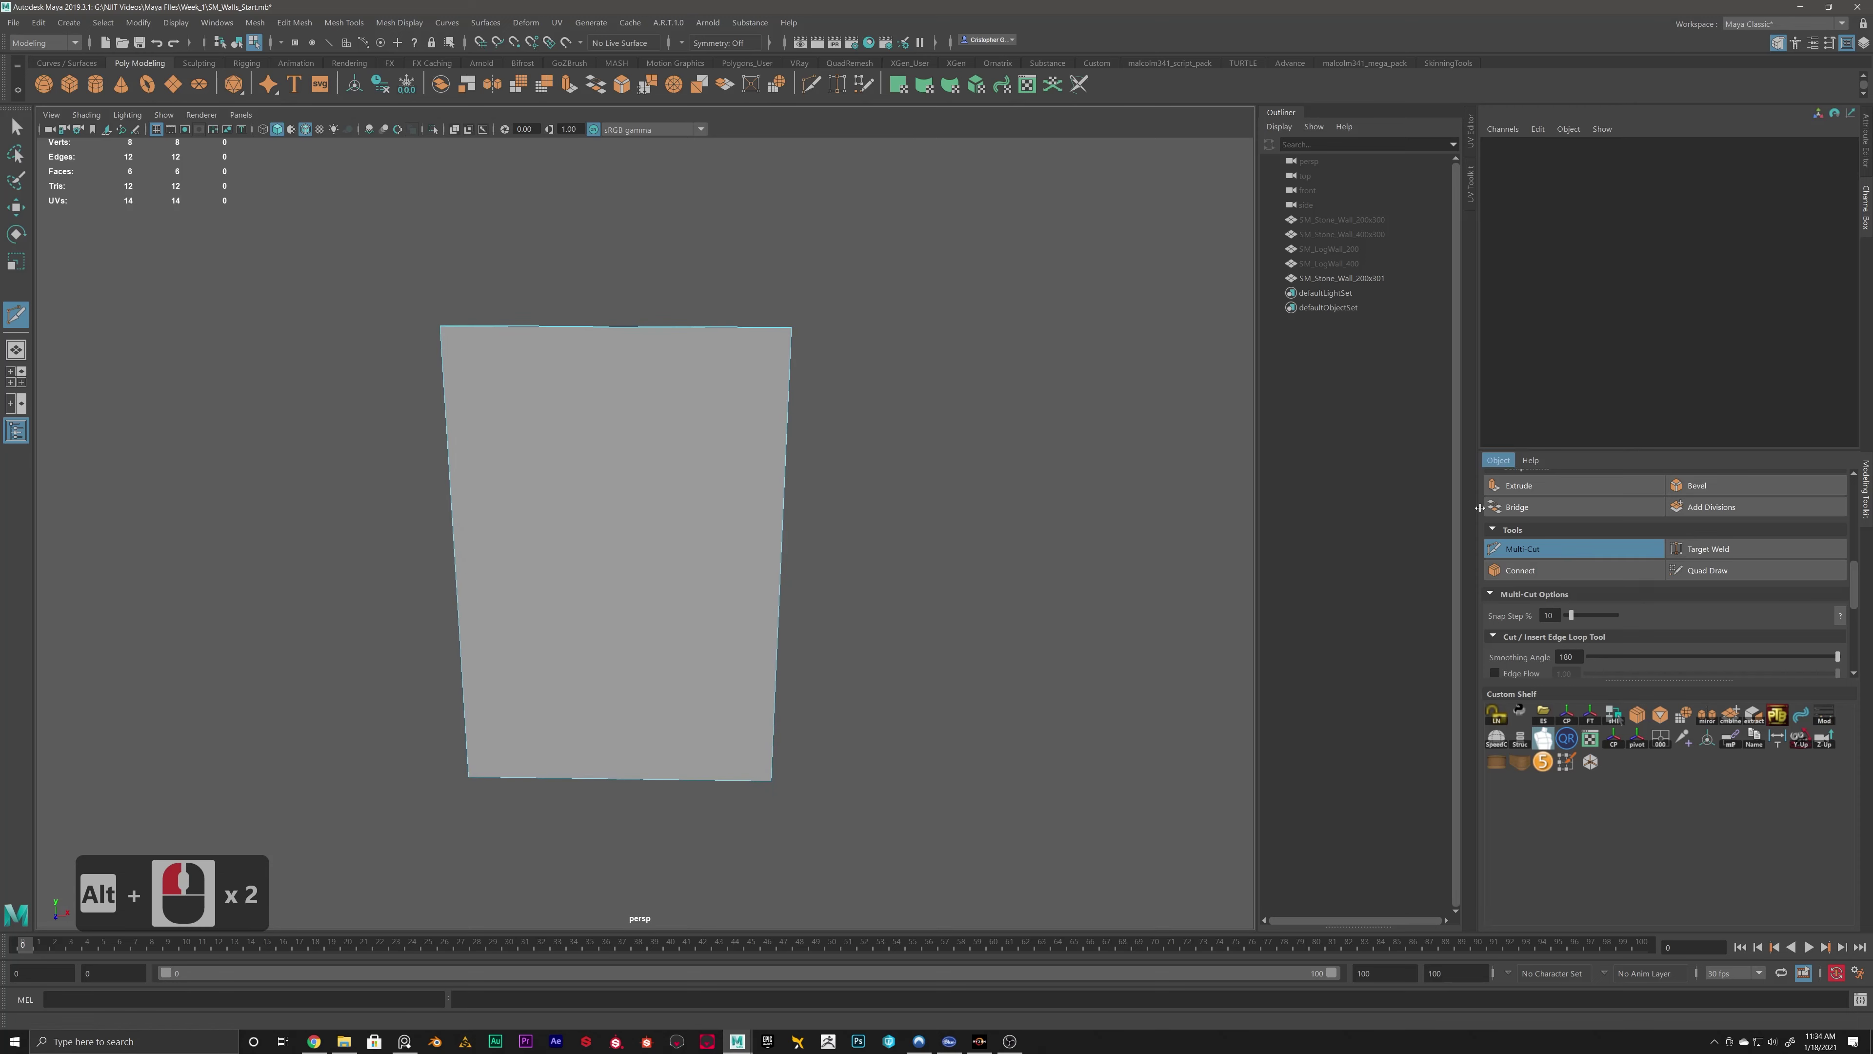
# Open the Mesh Tools menu to reach the Insert Edge Loop option box.
pyautogui.keyDown('alt'); pyautogui.moveTo(804, 413); pyautogui.dragTo(560, 397); pyautogui.keyUp('alt')
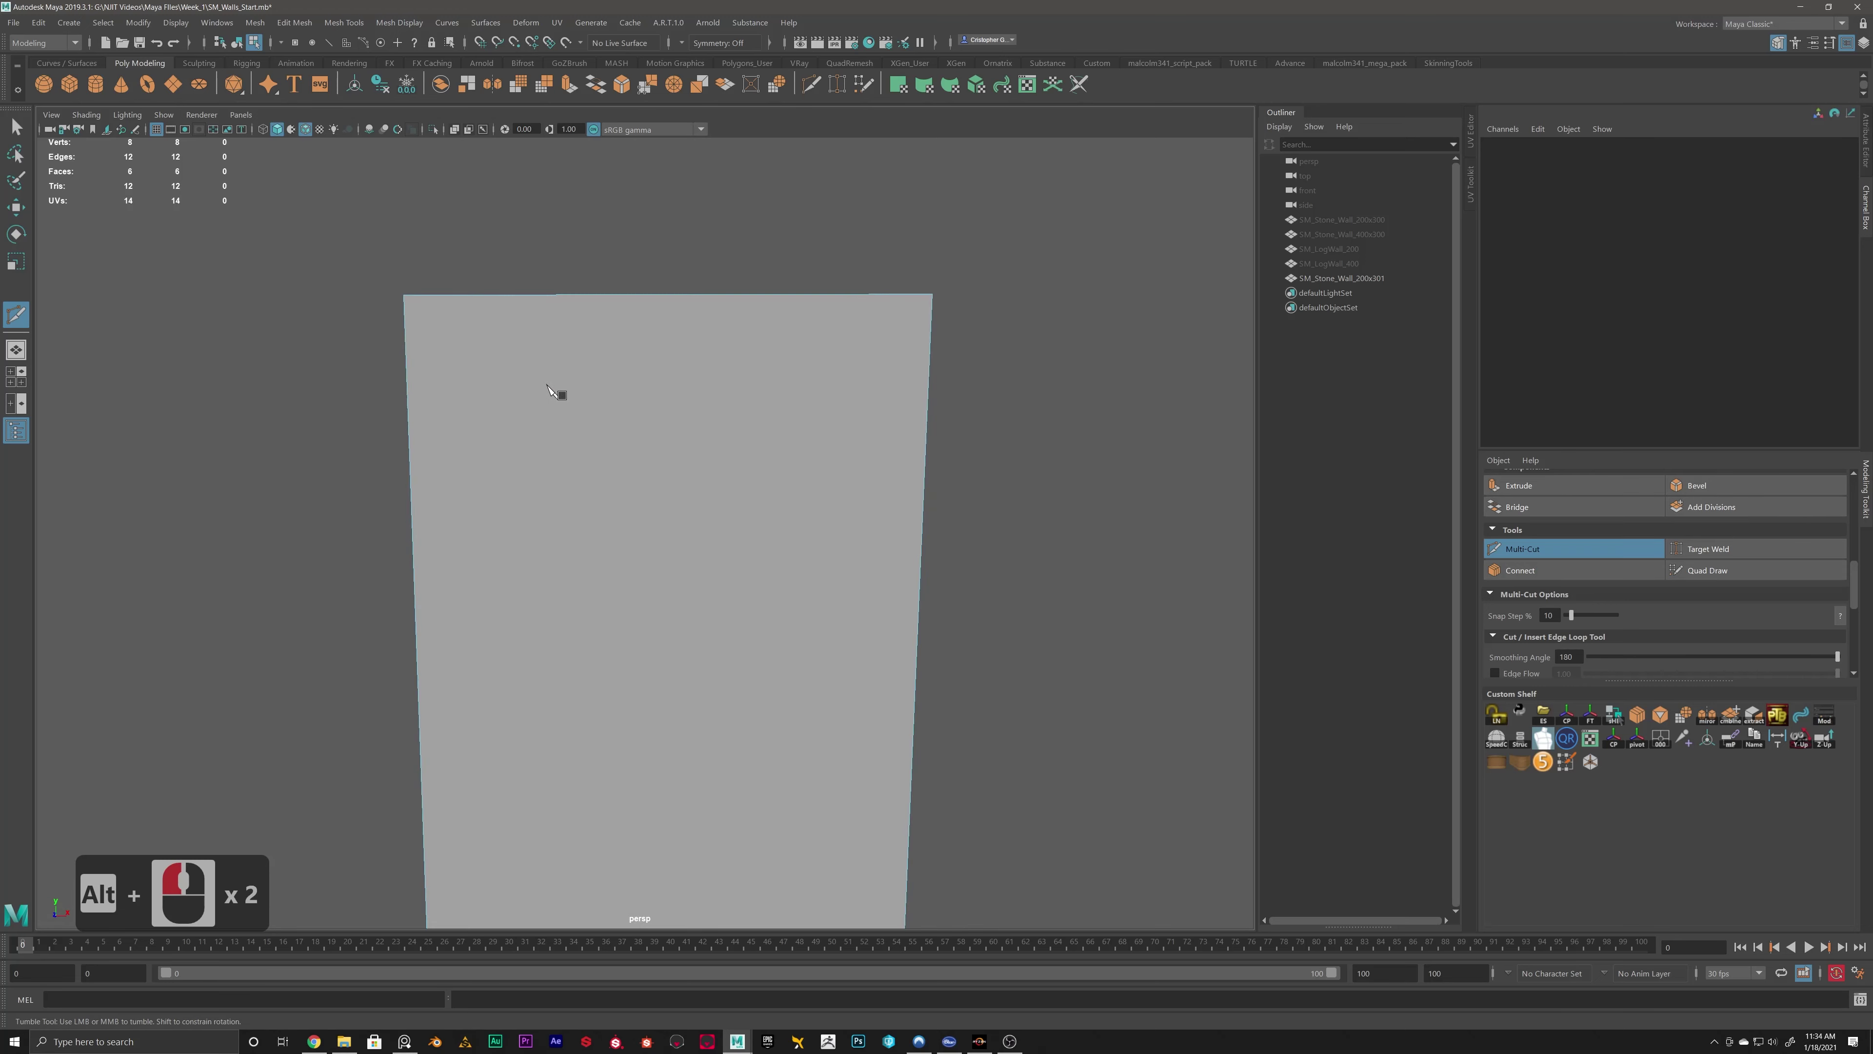
pyautogui.click(312, 23)
pyautogui.moveTo(341, 25)
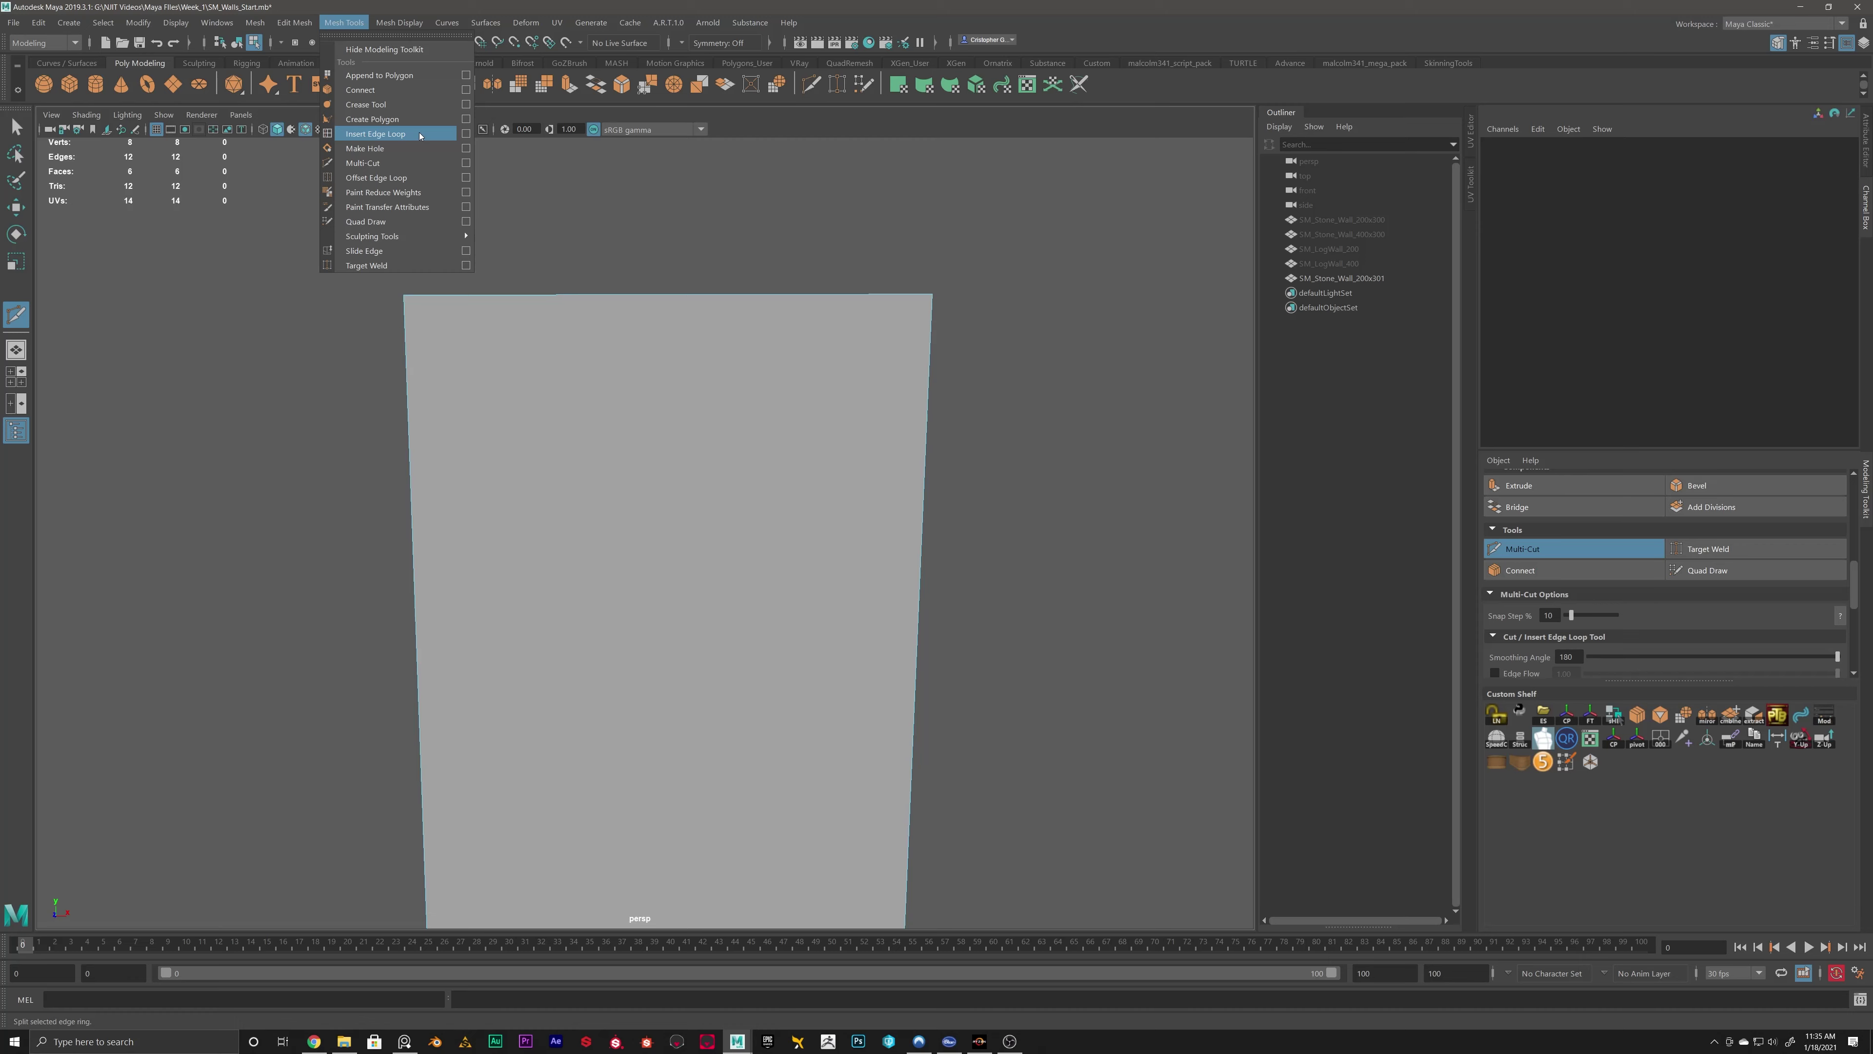
# Open the Insert Edge Loop settings and reset the tool to its defaults.
pyautogui.click(466, 134)
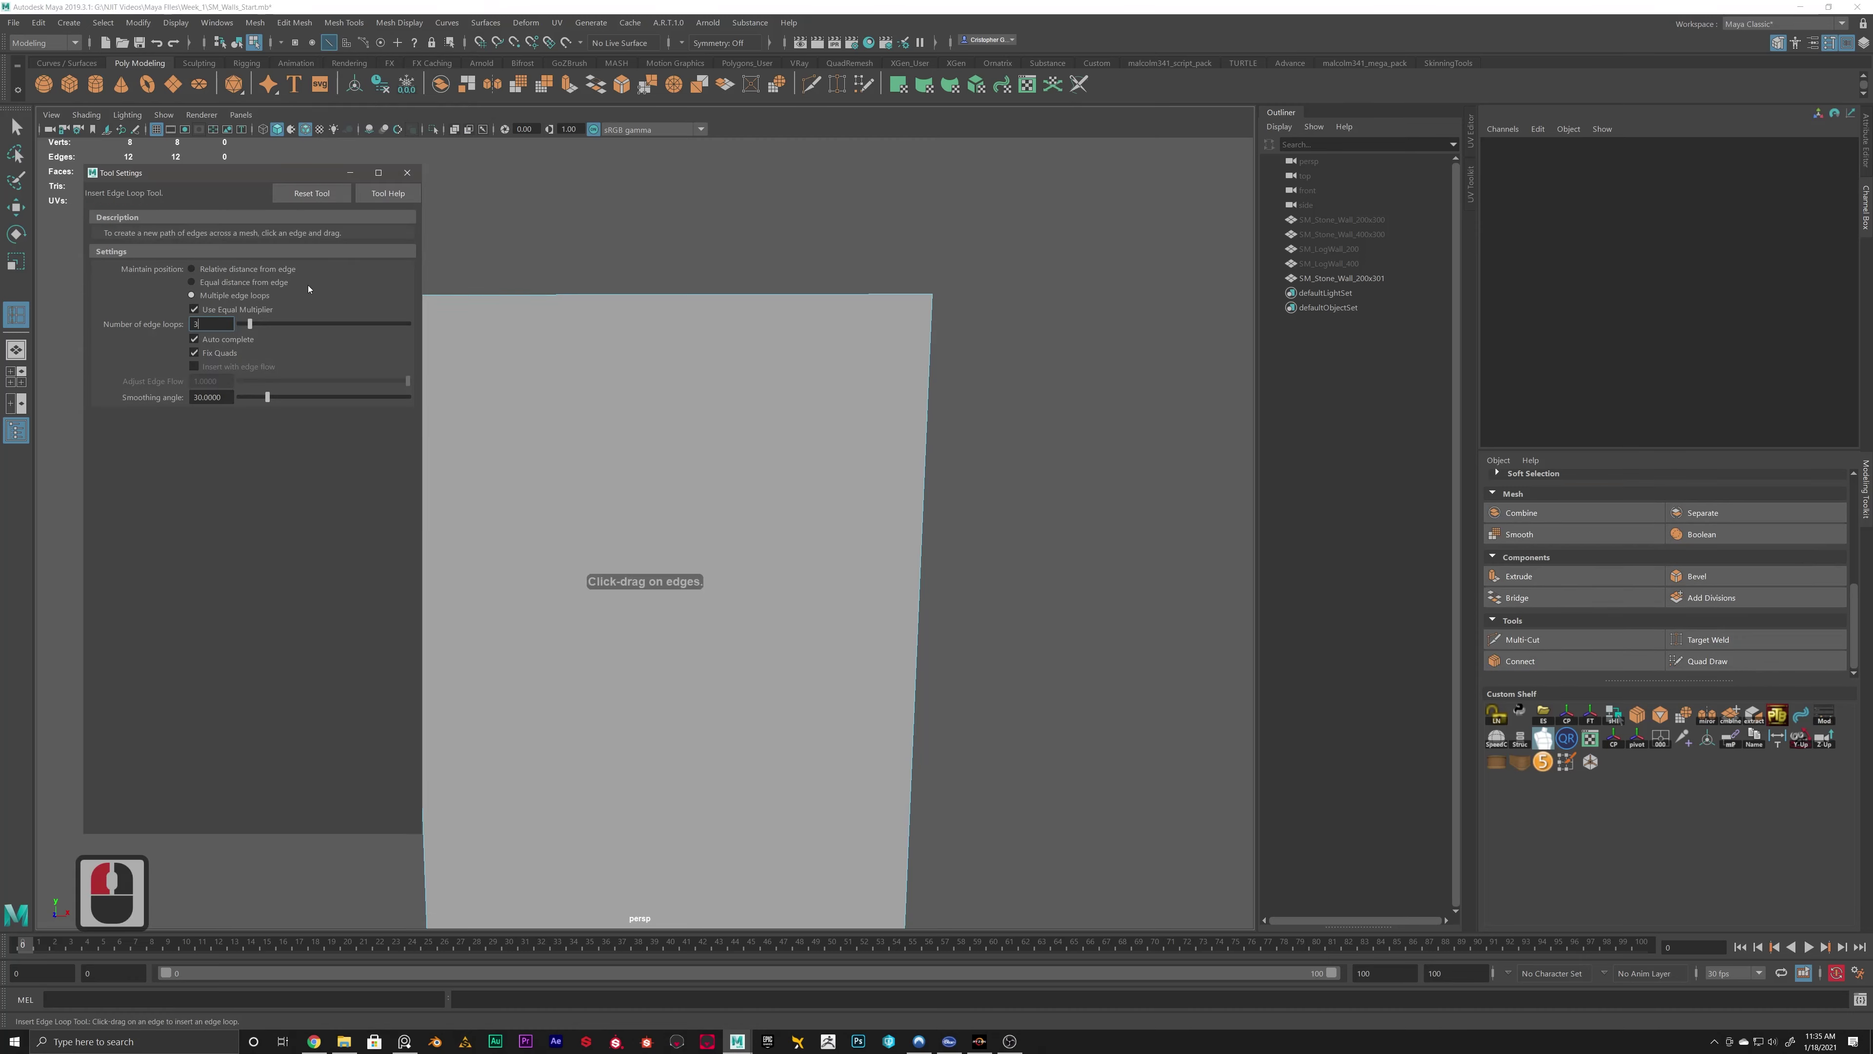
pyautogui.moveTo(275, 164); pyautogui.dragTo(242, 148)
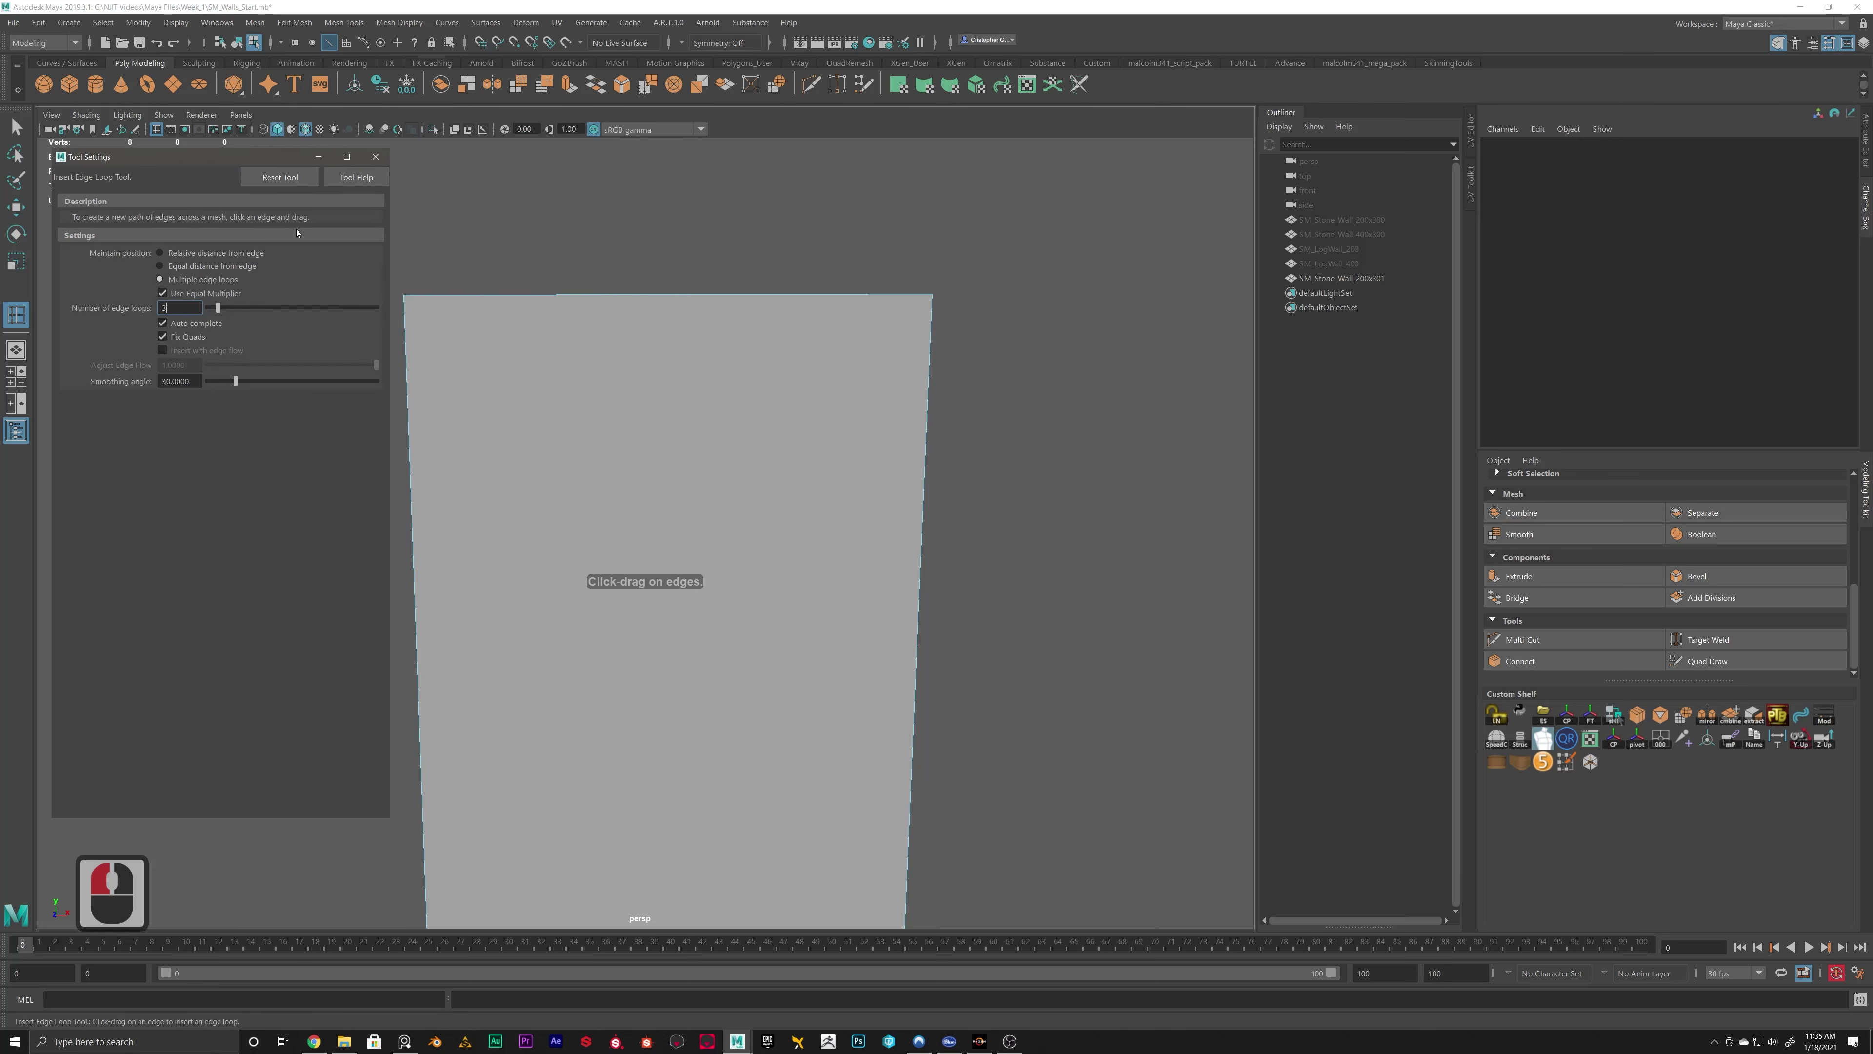
pyautogui.click(279, 177)
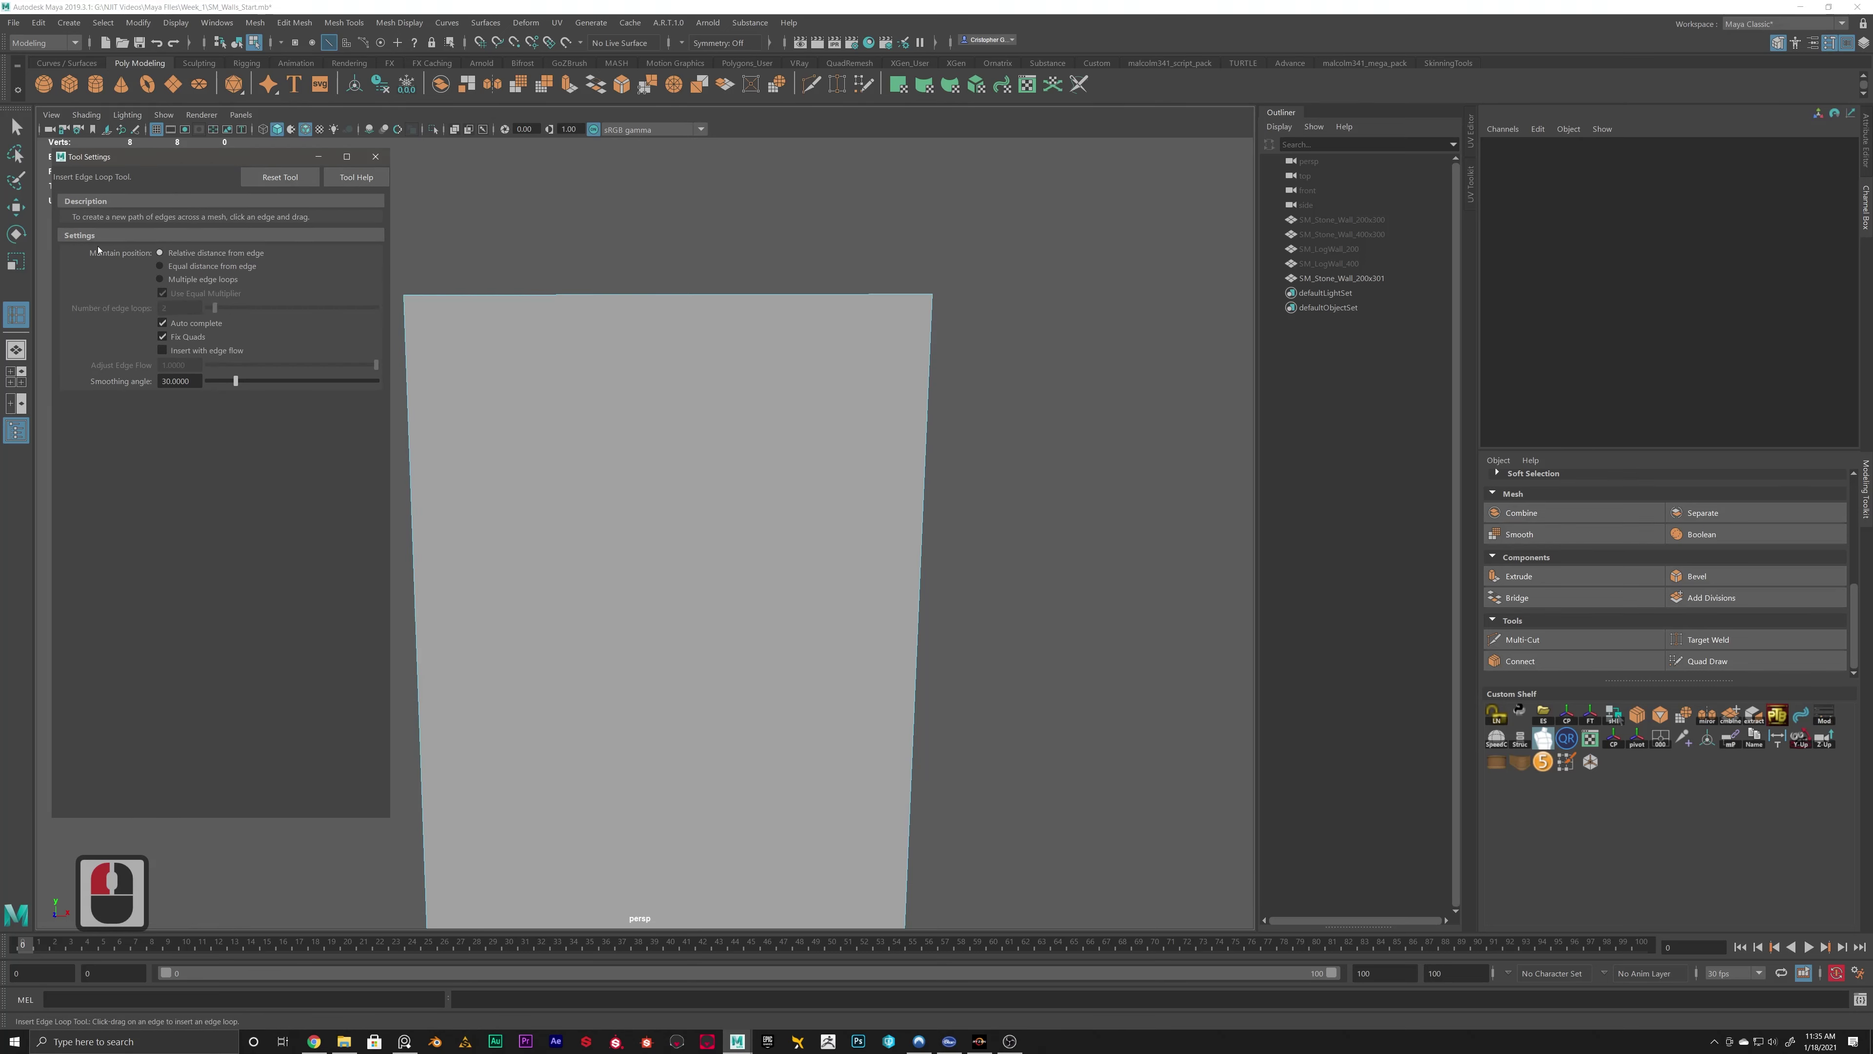
# Insert a trial vertical edge loop on the wall, then undo it.
pyautogui.keyDown('alt'); pyautogui.moveTo(763, 460); pyautogui.dragTo(837, 383); pyautogui.keyUp('alt')
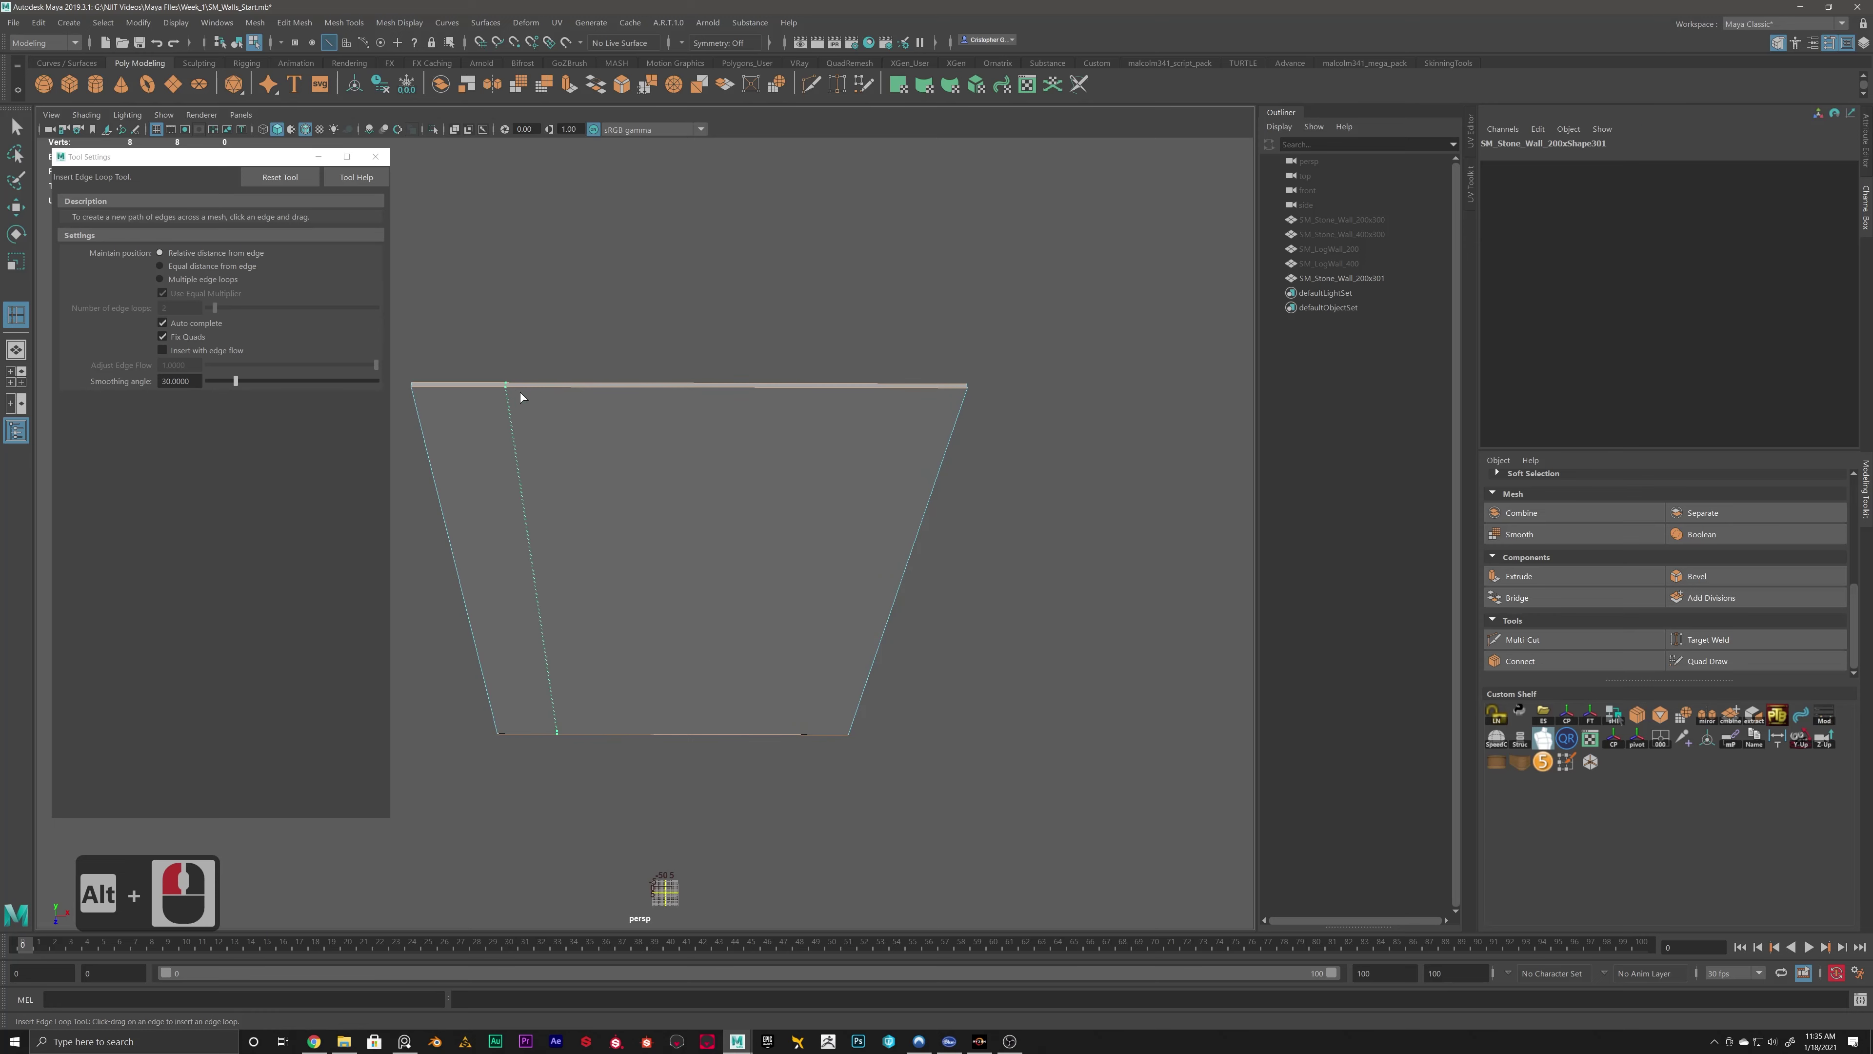
pyautogui.moveTo(520, 393); pyautogui.dragTo(650, 376)
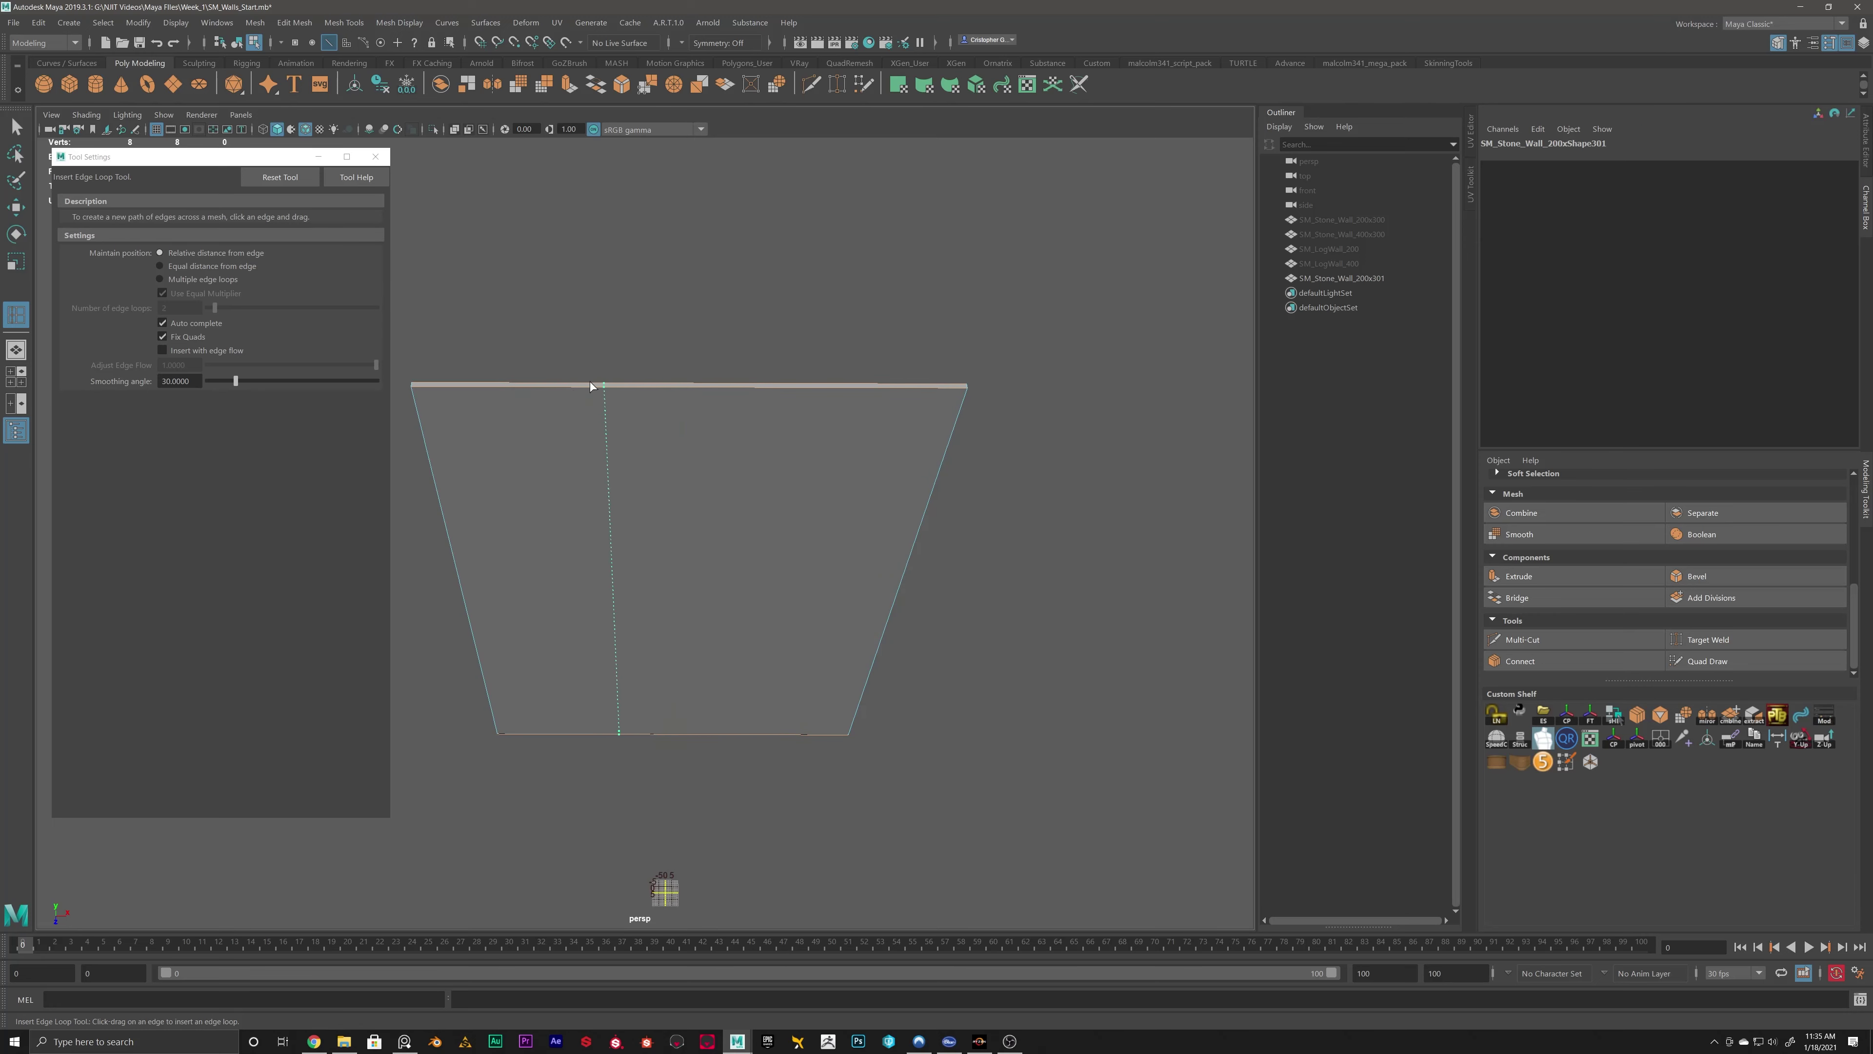
pyautogui.moveTo(575, 397); pyautogui.dragTo(572, 374)
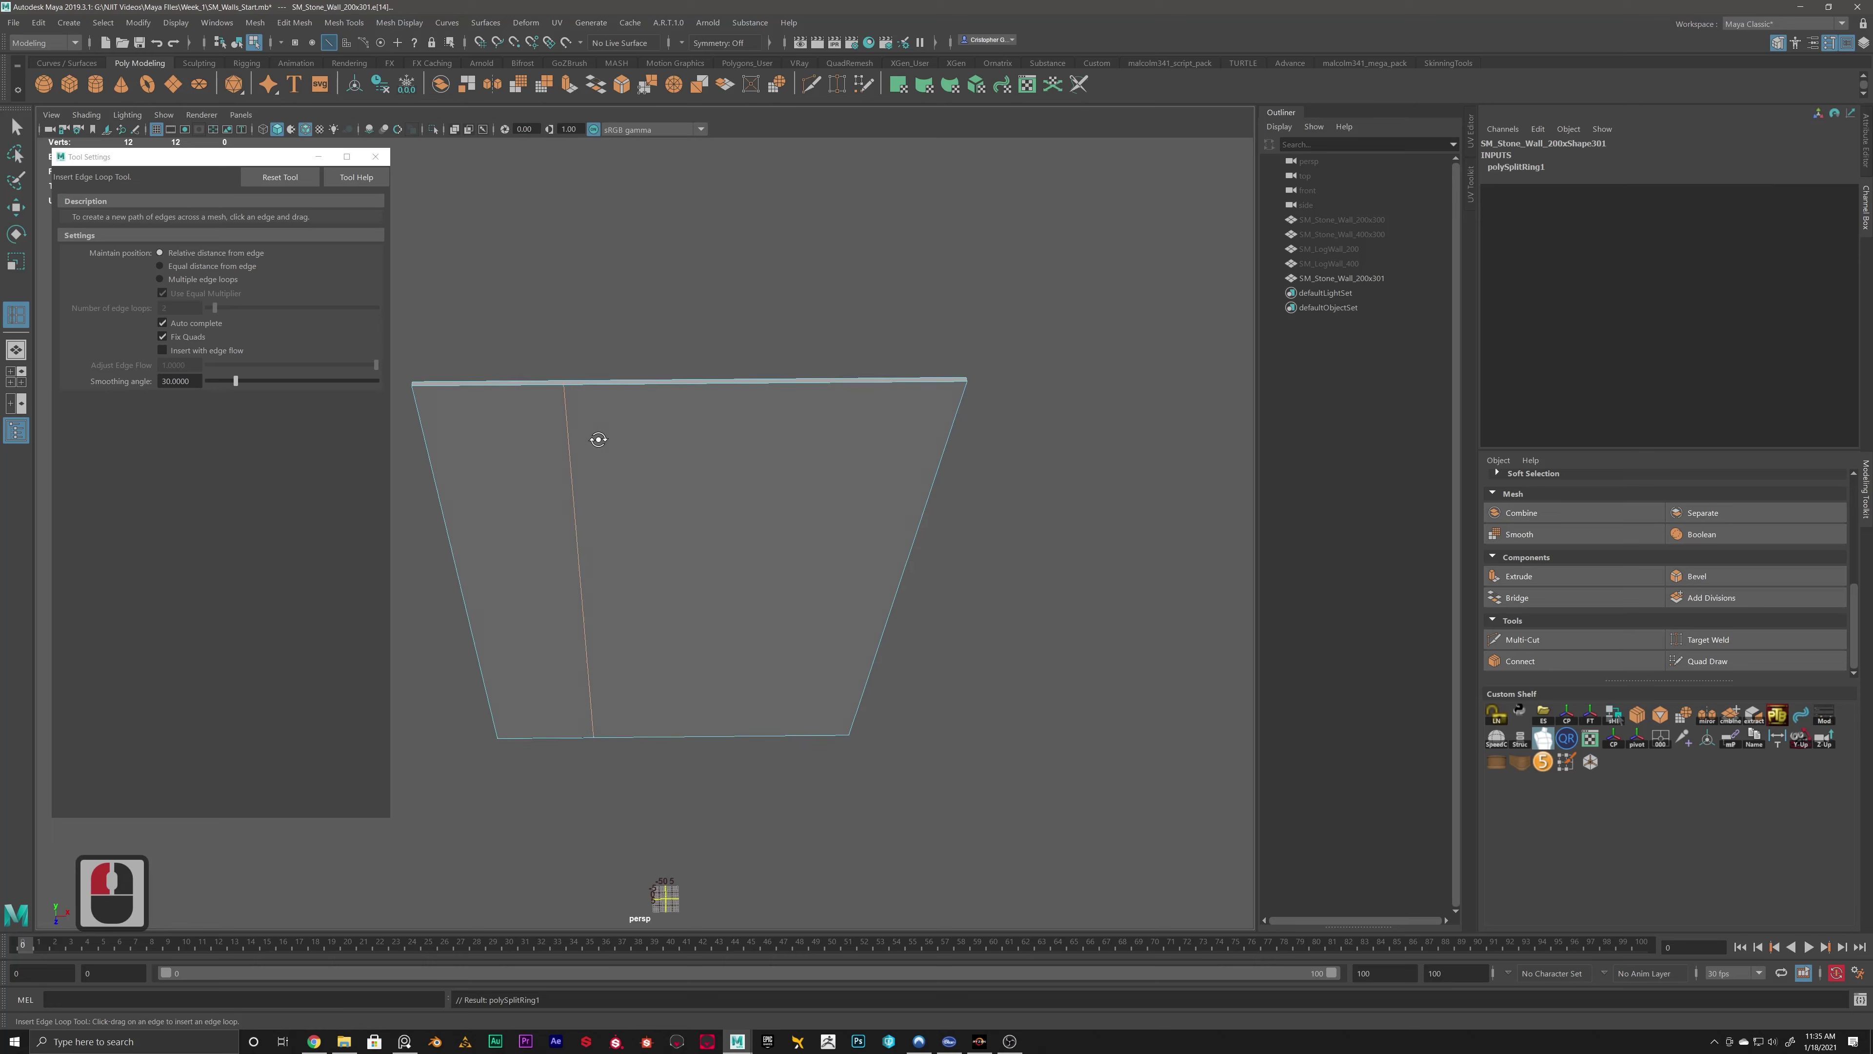
pyautogui.keyDown('alt'); pyautogui.moveTo(594, 435); pyautogui.dragTo(620, 429); pyautogui.keyUp('alt')
pyautogui.hotkey('ctrl', 'z')
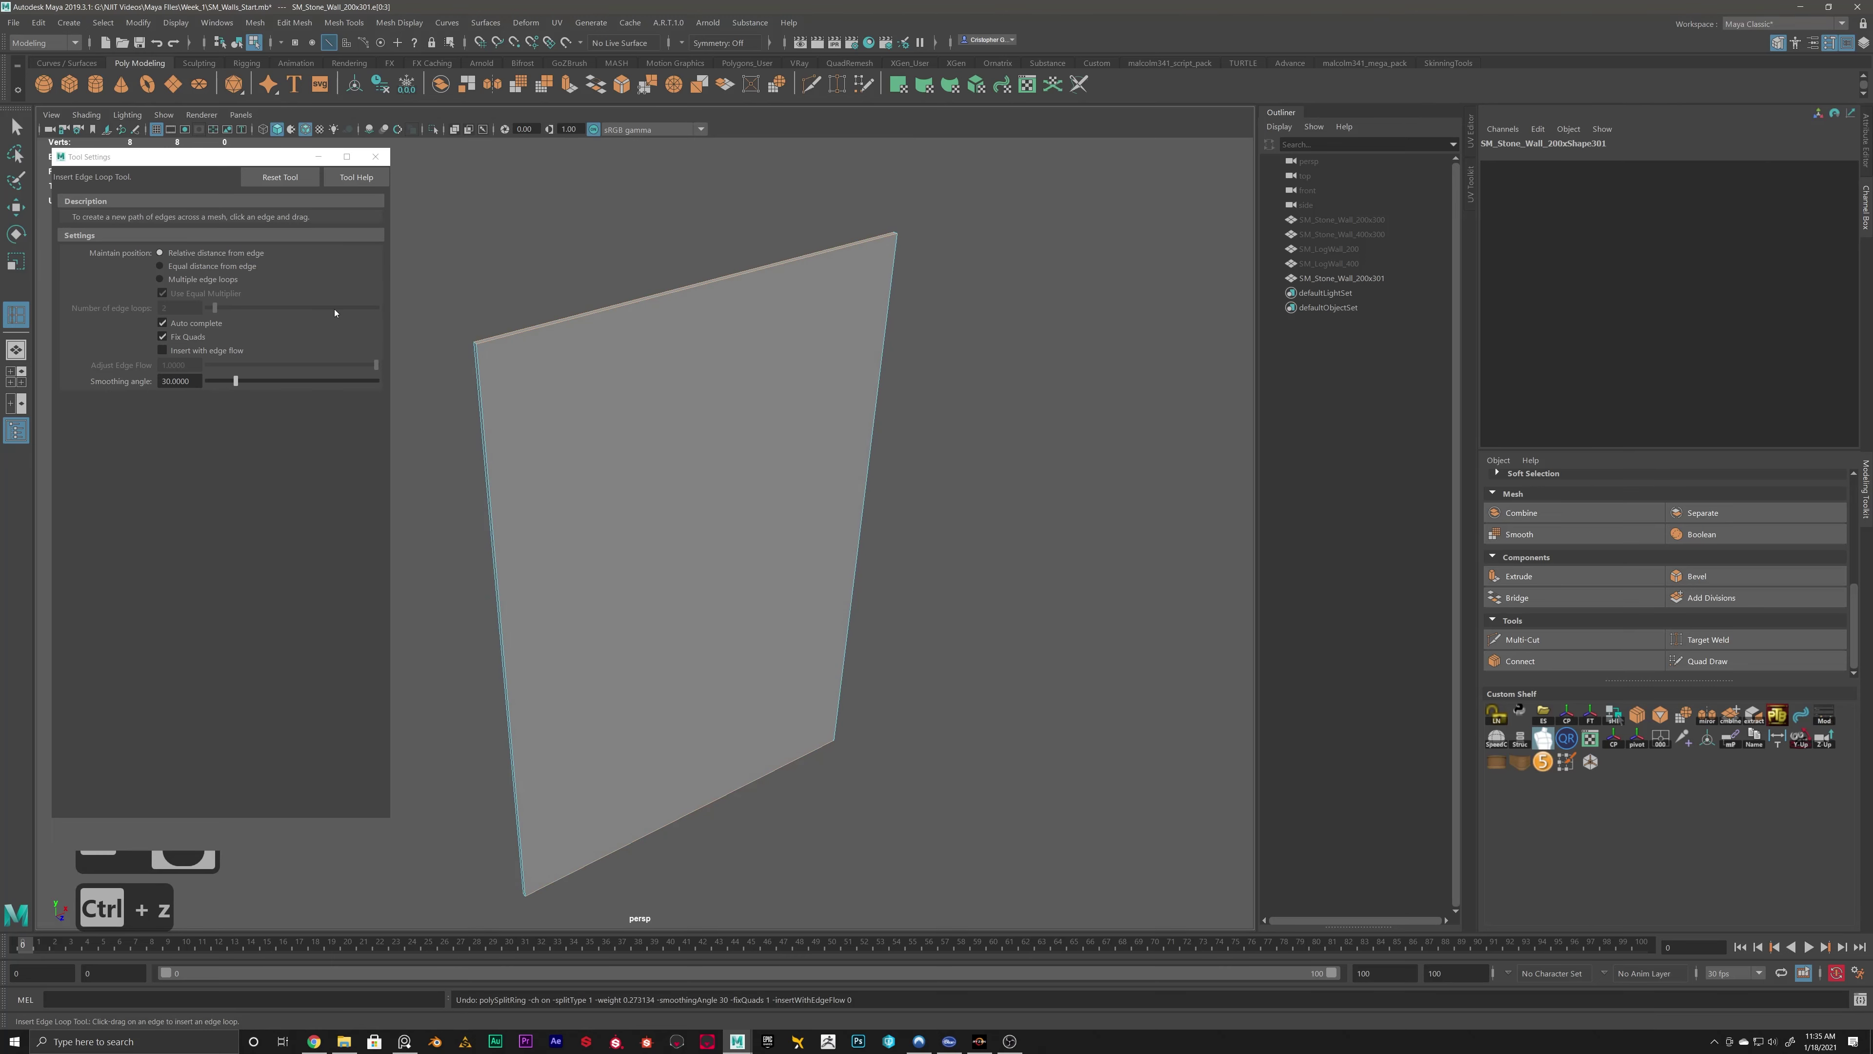
# Enable multiple evenly spaced loops, insert two trial loops on the wall, then undo them.
pyautogui.click(180, 281)
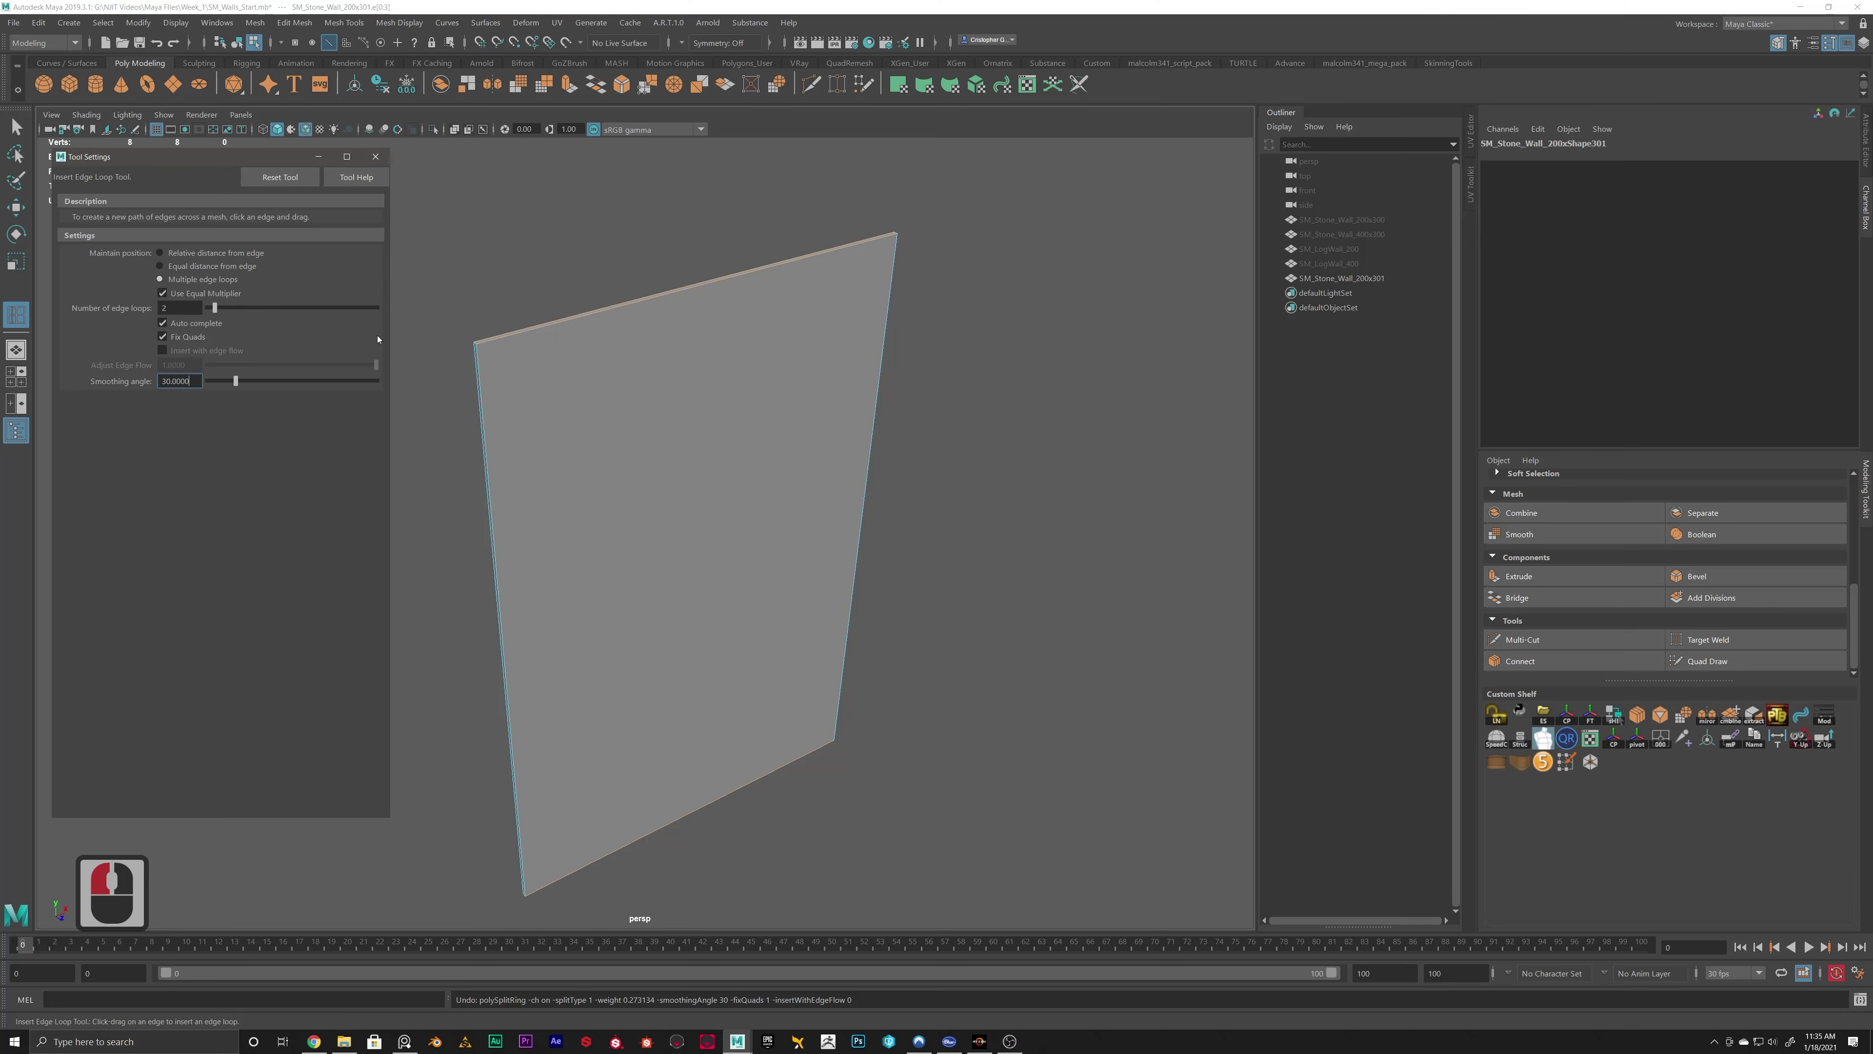
pyautogui.keyDown('alt'); pyautogui.moveTo(649, 338); pyautogui.dragTo(676, 340); pyautogui.keyUp('alt')
pyautogui.click(635, 306)
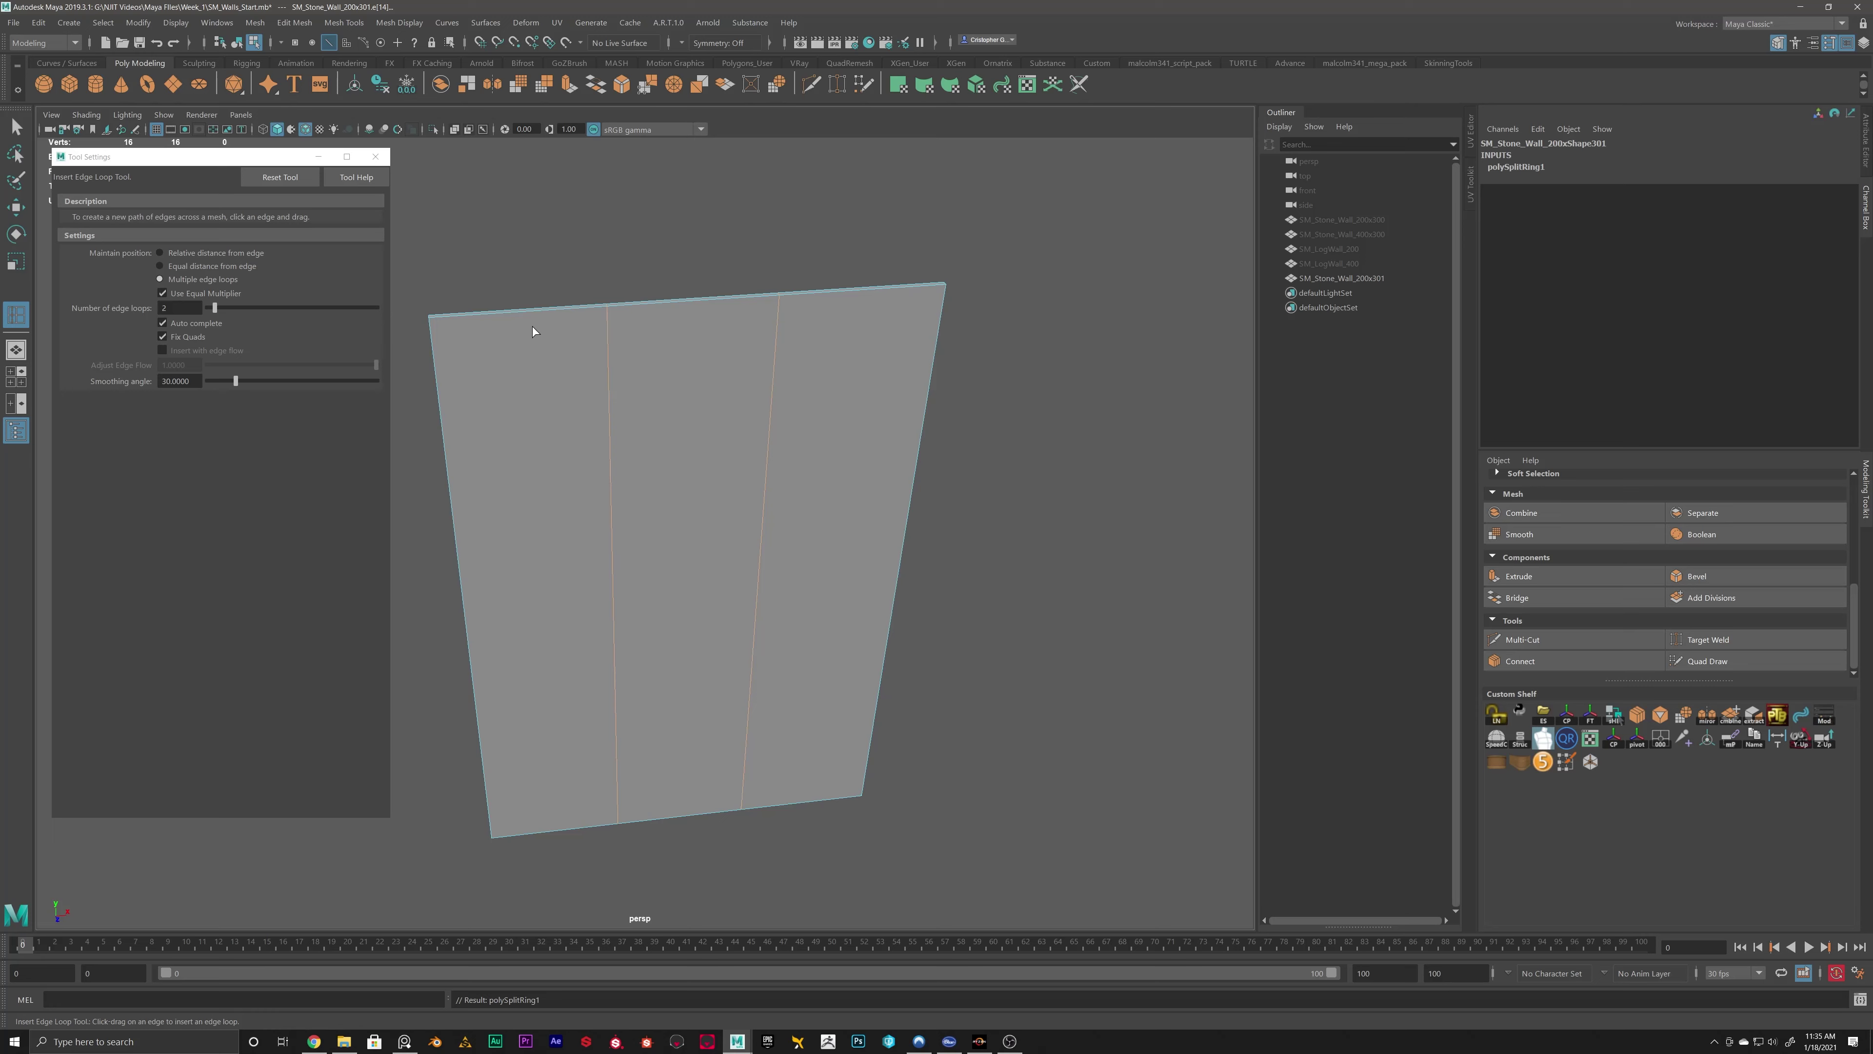
pyautogui.hotkey('ctrl', 'z')
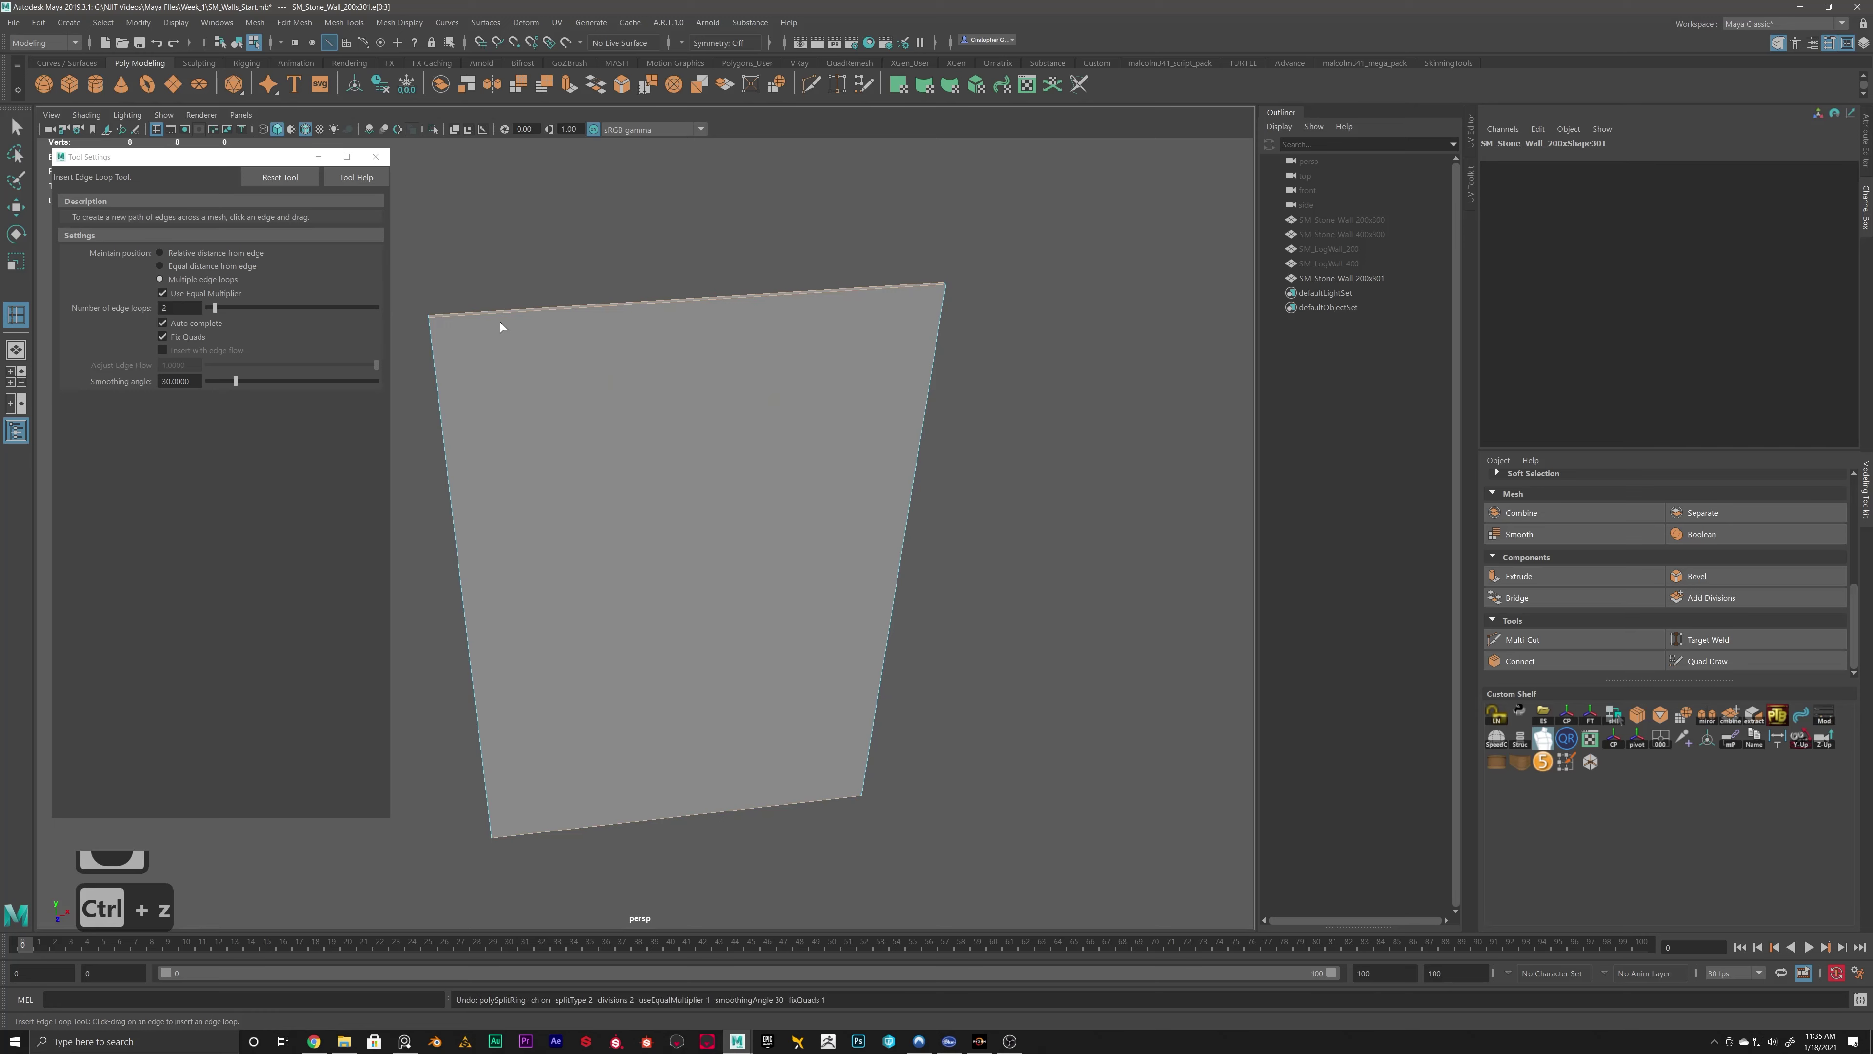
# Set the loop count to 1, insert a loop down the wall's middle, then undo it.
pyautogui.click(212, 306)
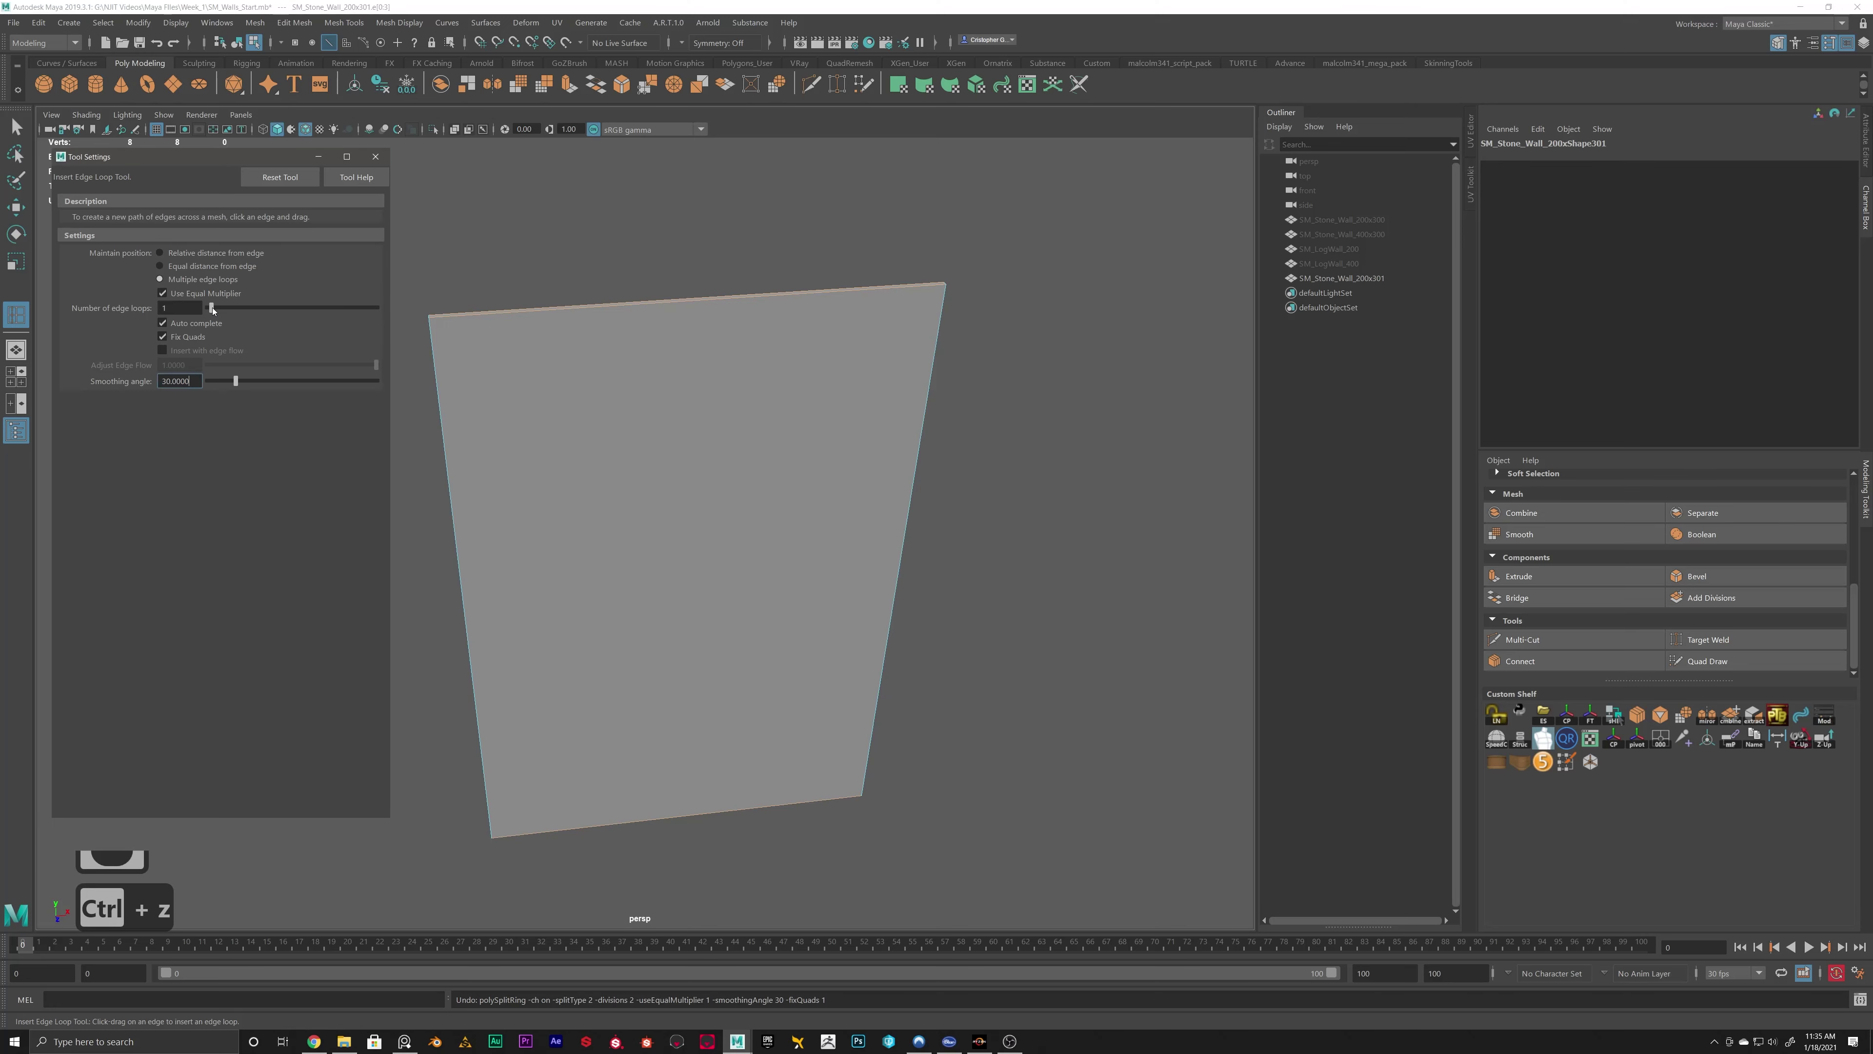
pyautogui.click(698, 302)
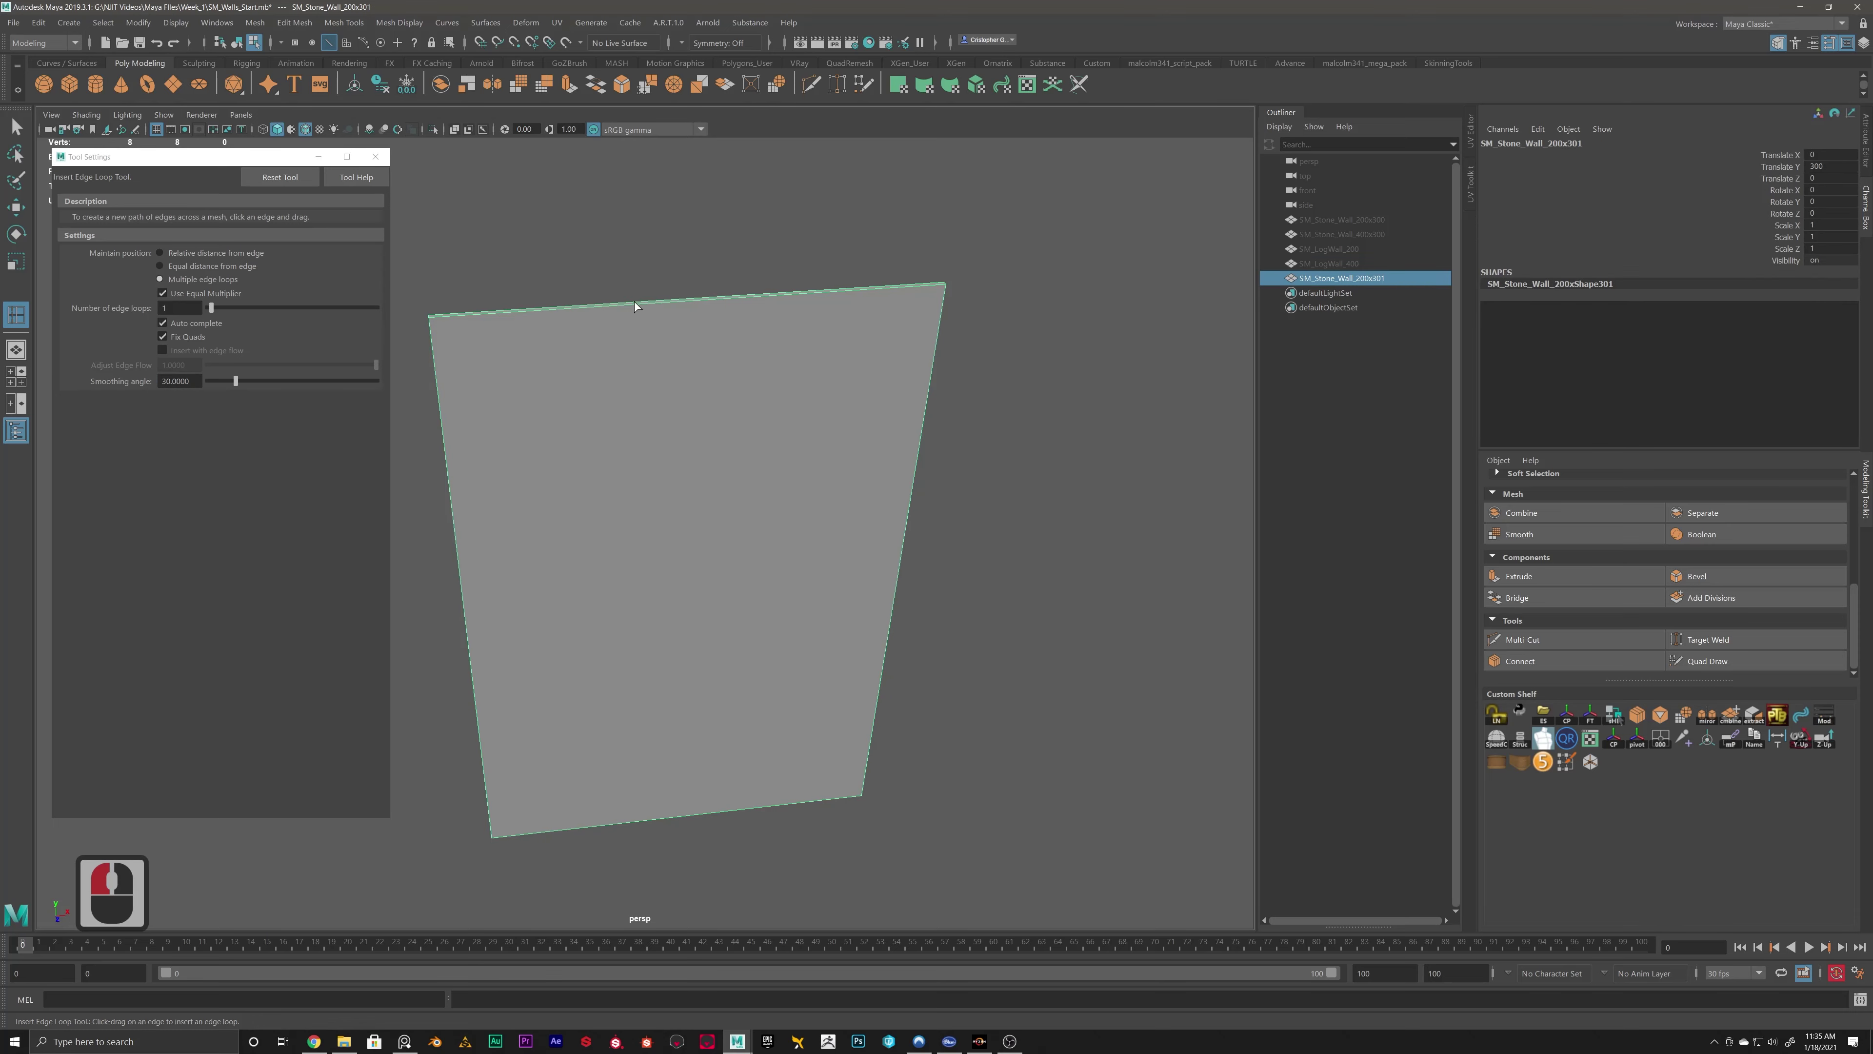
pyautogui.click(834, 294)
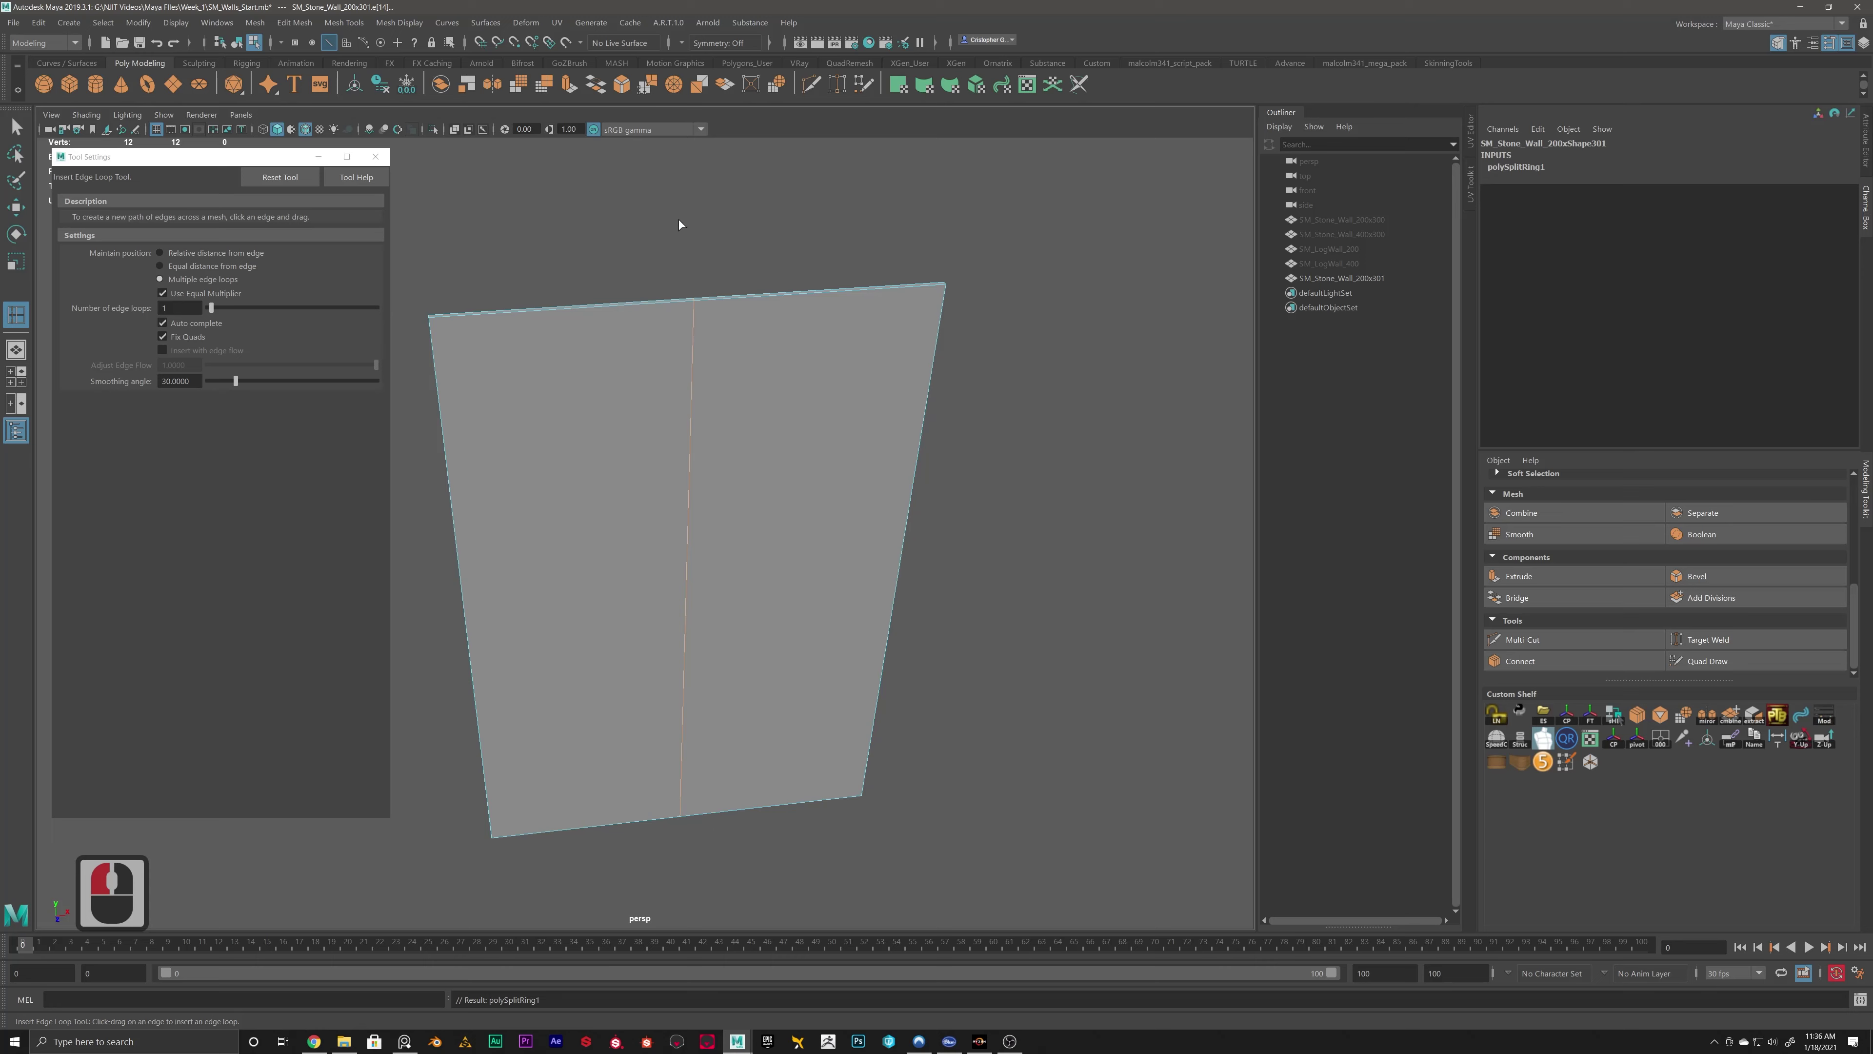
pyautogui.hotkey('ctrl', 'z')
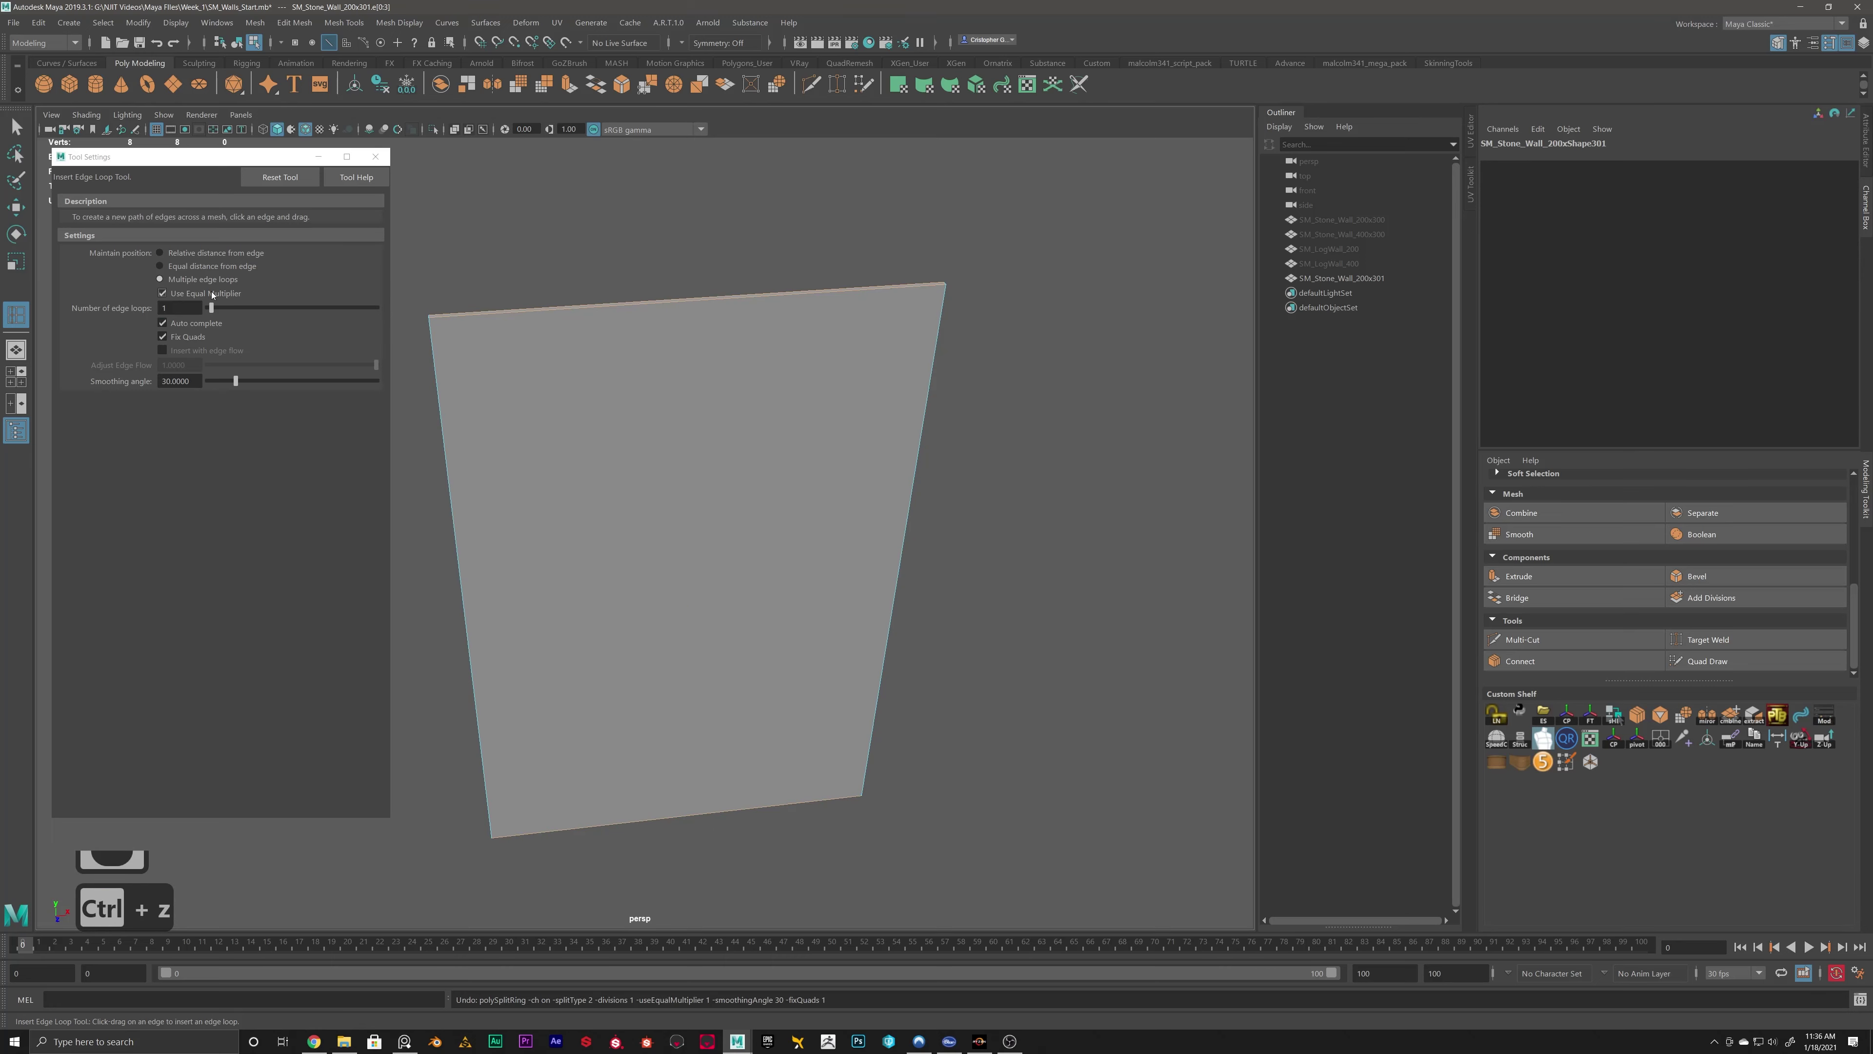
# Try 3 edge loops across the wall, undo them, and set the count back to 1.
pyautogui.moveTo(211, 307); pyautogui.dragTo(217, 310)
pyautogui.click(817, 307)
pyautogui.click(838, 293)
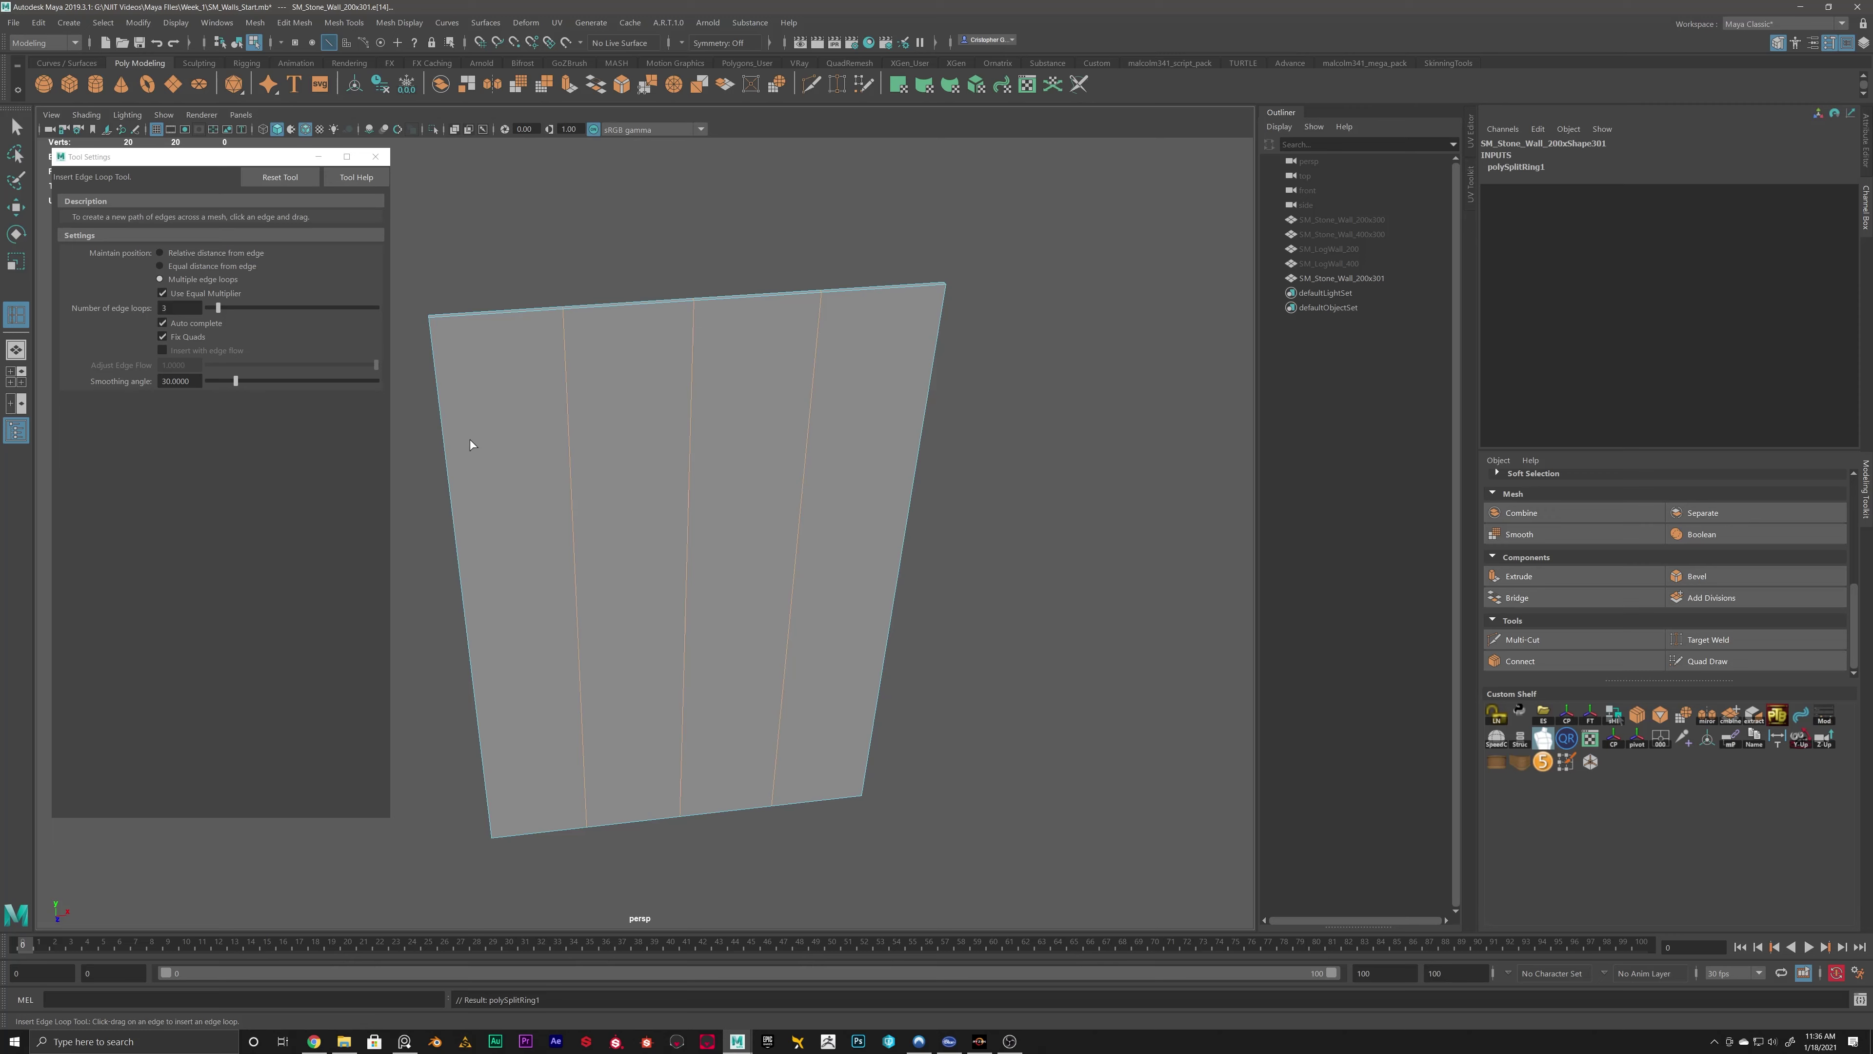
pyautogui.click(663, 293)
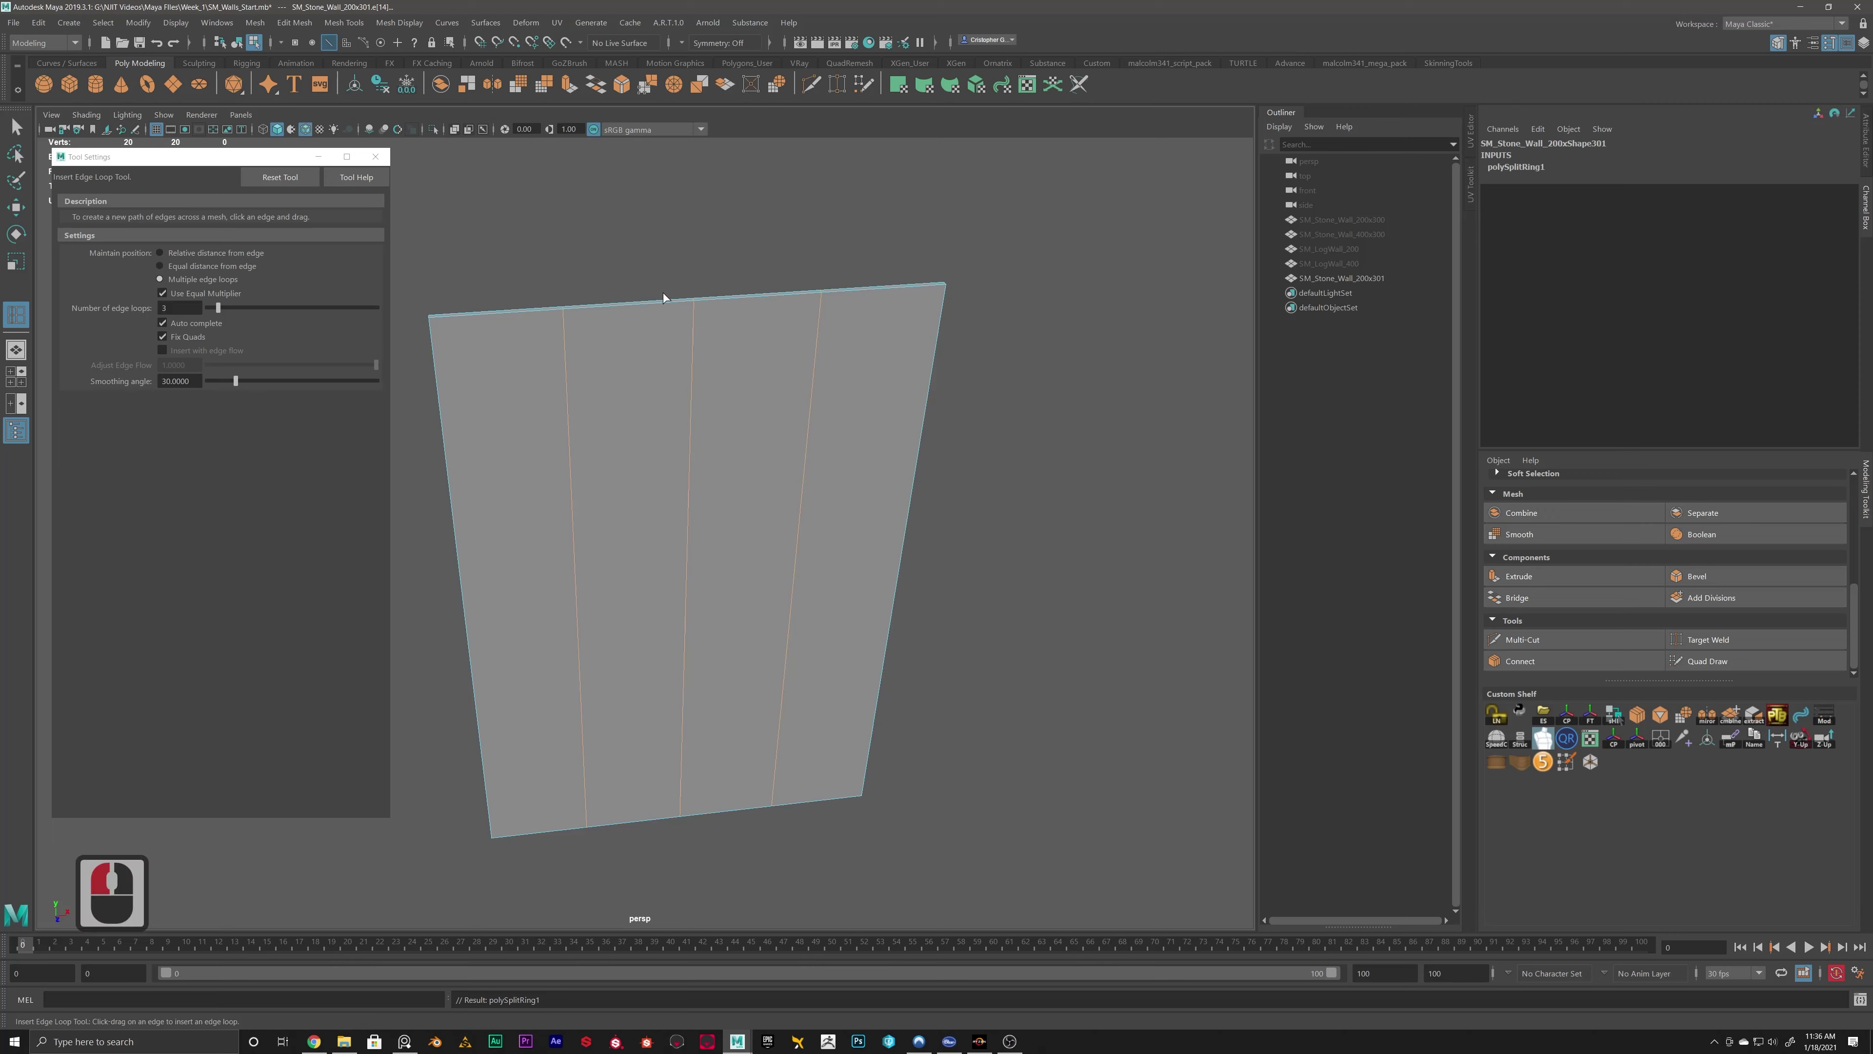
pyautogui.hotkey('ctrl', 'z')
pyautogui.keyDown('alt'); pyautogui.moveTo(655, 293); pyautogui.dragTo(456, 299); pyautogui.keyUp('alt')
pyautogui.moveTo(220, 309); pyautogui.dragTo(211, 308)
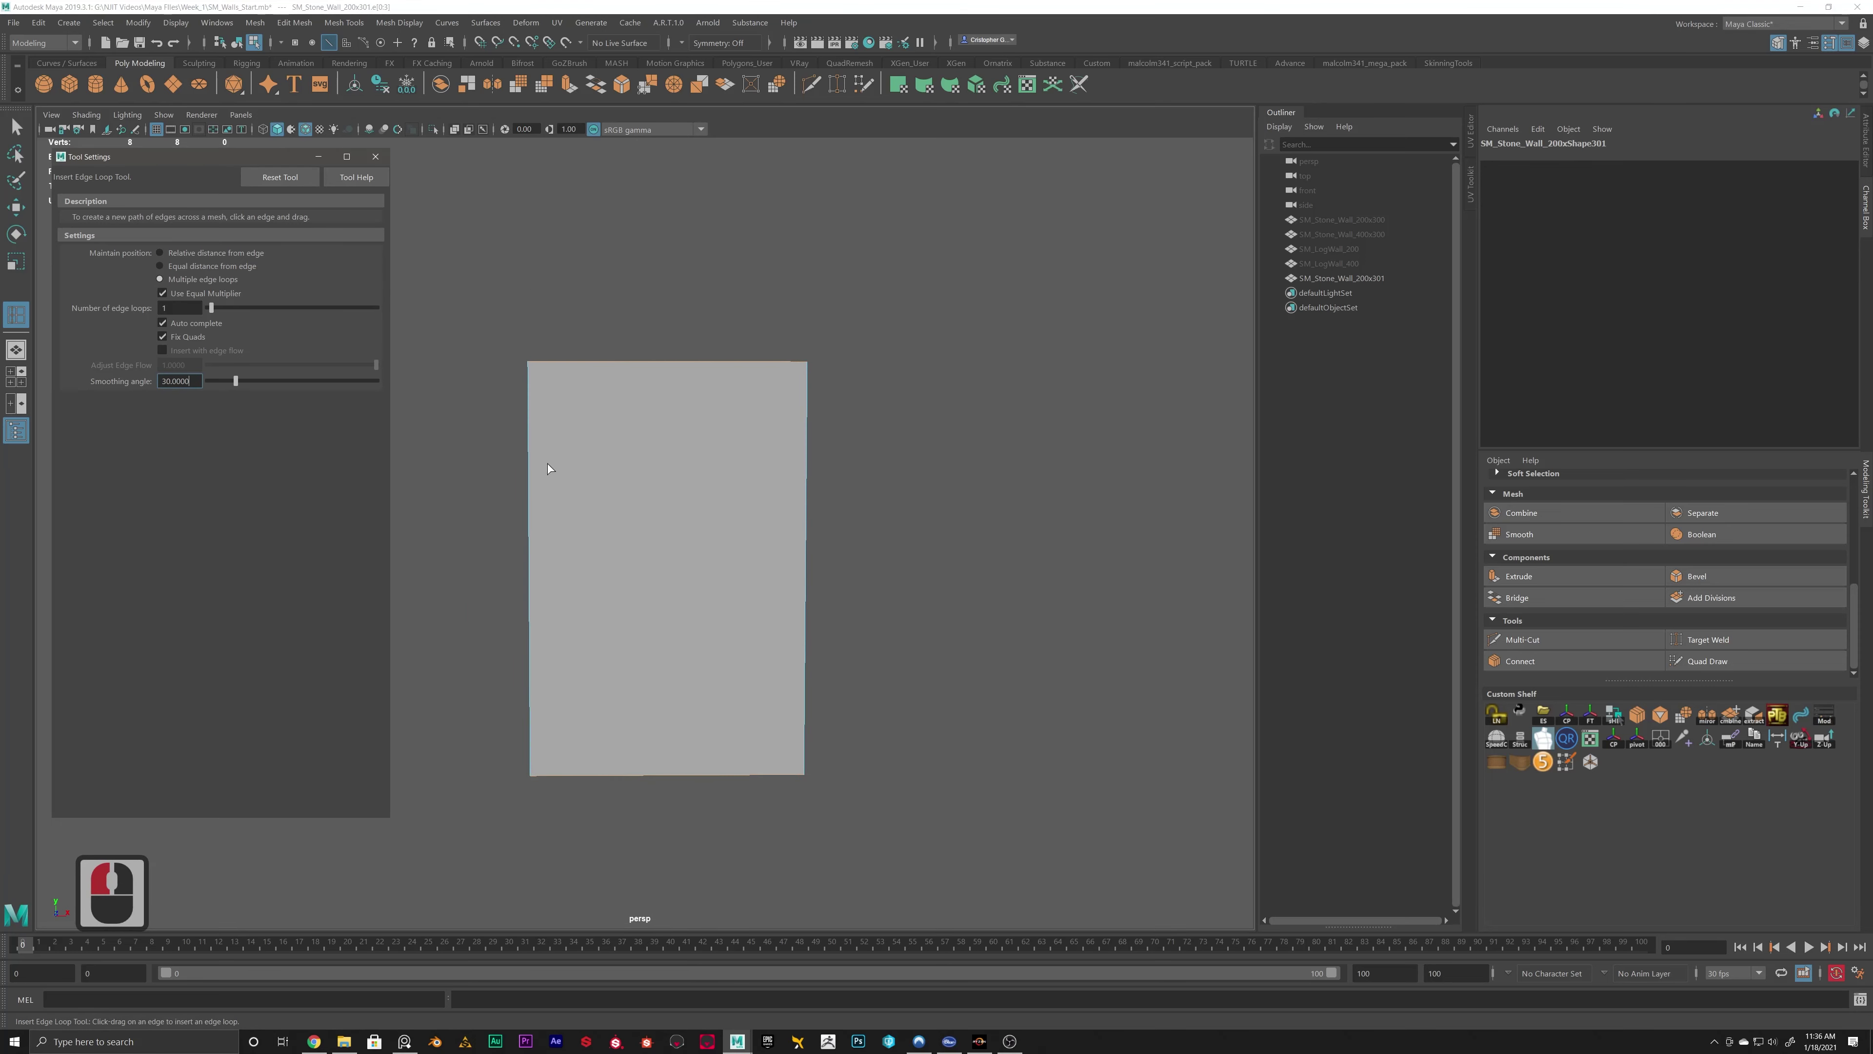
# Split the wall with one horizontal edge loop and delete its upper-half faces.
pyautogui.click(531, 558)
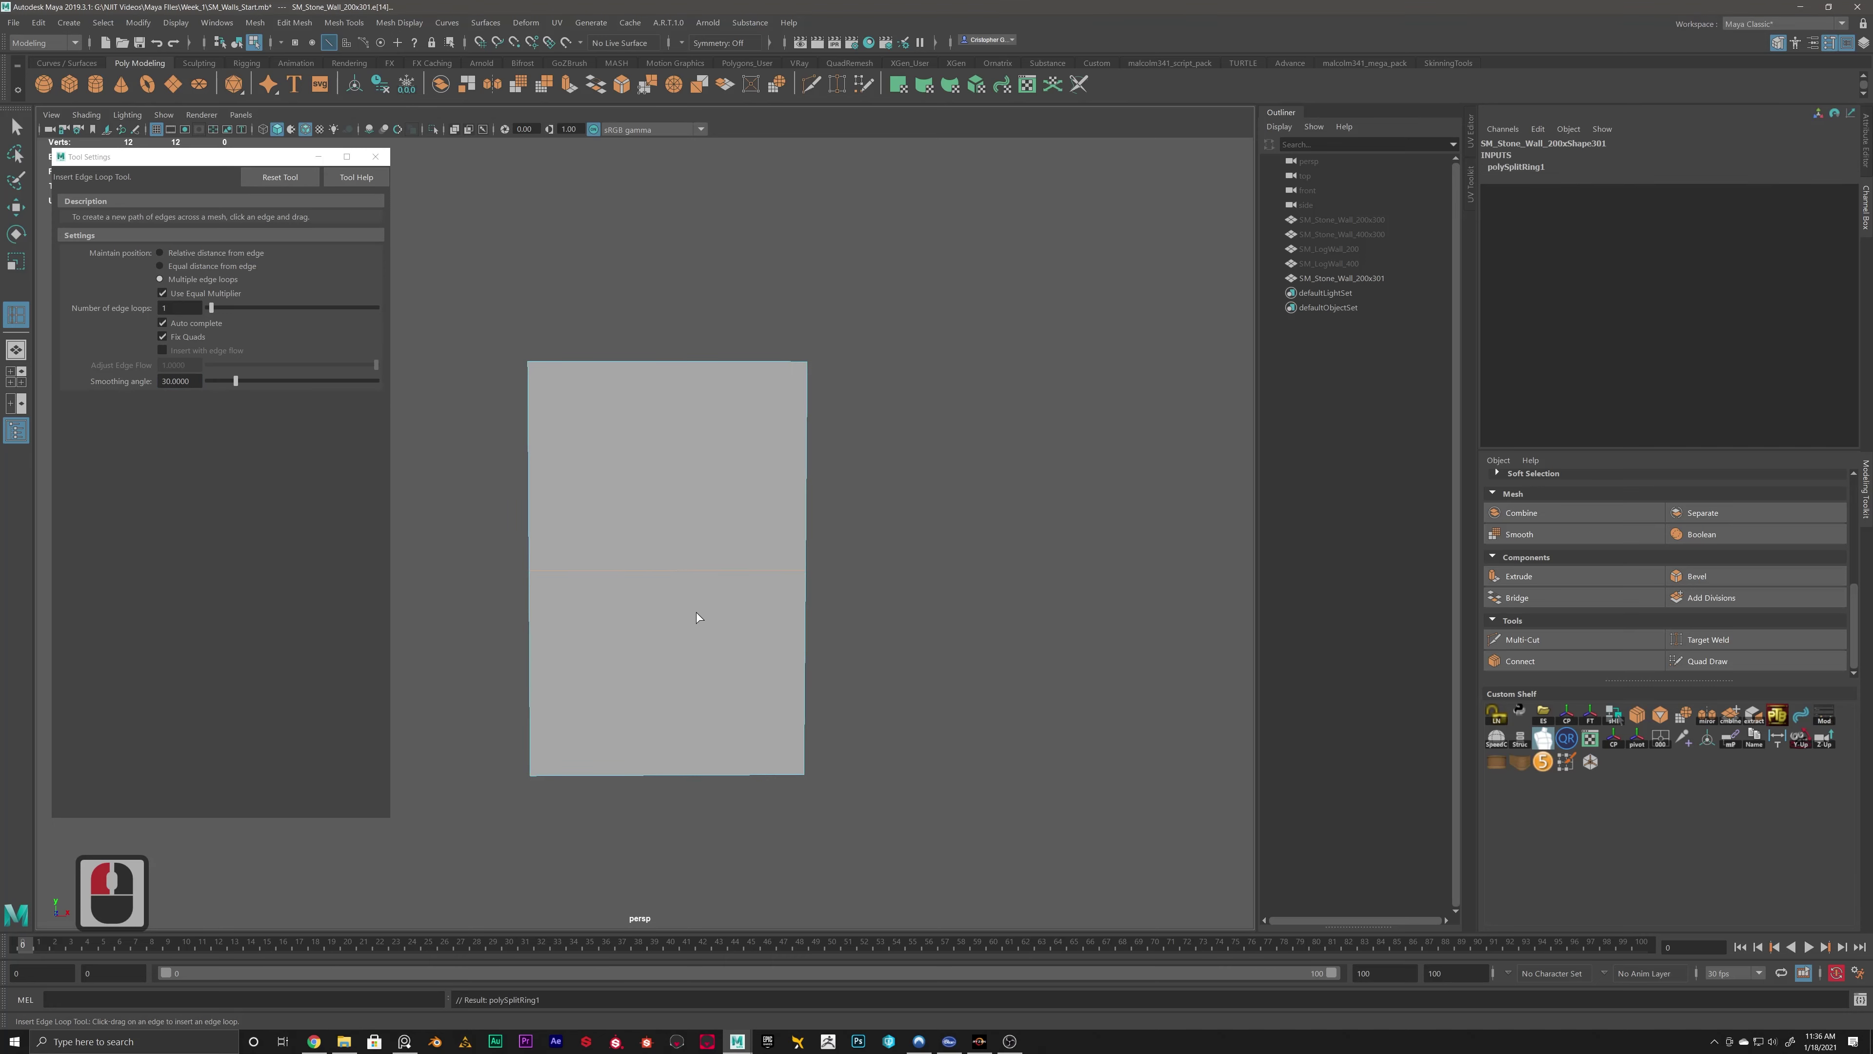
pyautogui.keyDown('alt'); pyautogui.moveTo(697, 611); pyautogui.dragTo(705, 609); pyautogui.keyUp('alt')
pyautogui.press('w')
pyautogui.keyDown('alt'); pyautogui.moveTo(738, 488); pyautogui.dragTo(615, 497); pyautogui.keyUp('alt')
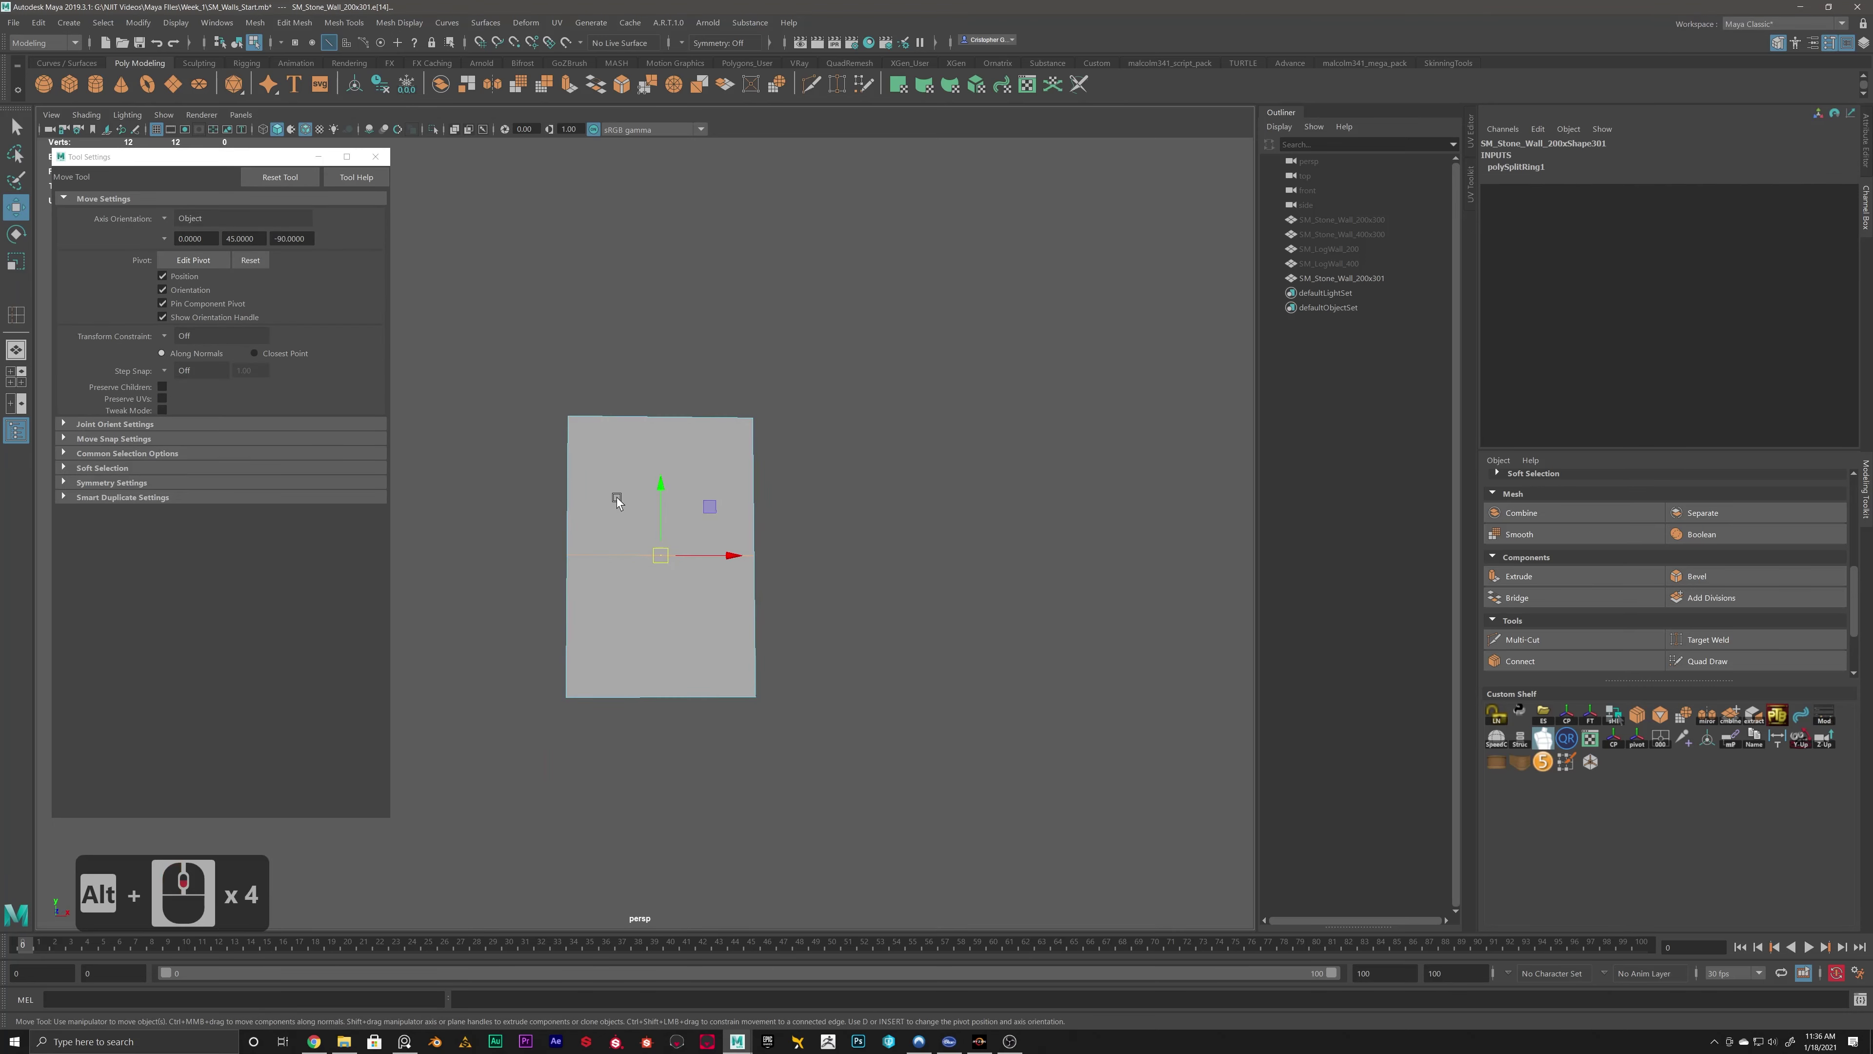
pyautogui.moveTo(606, 474); pyautogui.dragTo(609, 511, button='right')
pyautogui.moveTo(491, 383); pyautogui.dragTo(888, 527)
pyautogui.press('Delete')
# Return the shortened wall to object mode and inspect it from several angles.
pyautogui.moveTo(700, 593)
pyautogui.keyDown('alt'); pyautogui.mouseDown()
pyautogui.moveTo(774, 596)
pyautogui.moveTo(700, 586)
pyautogui.mouseUp(); pyautogui.keyUp('alt')
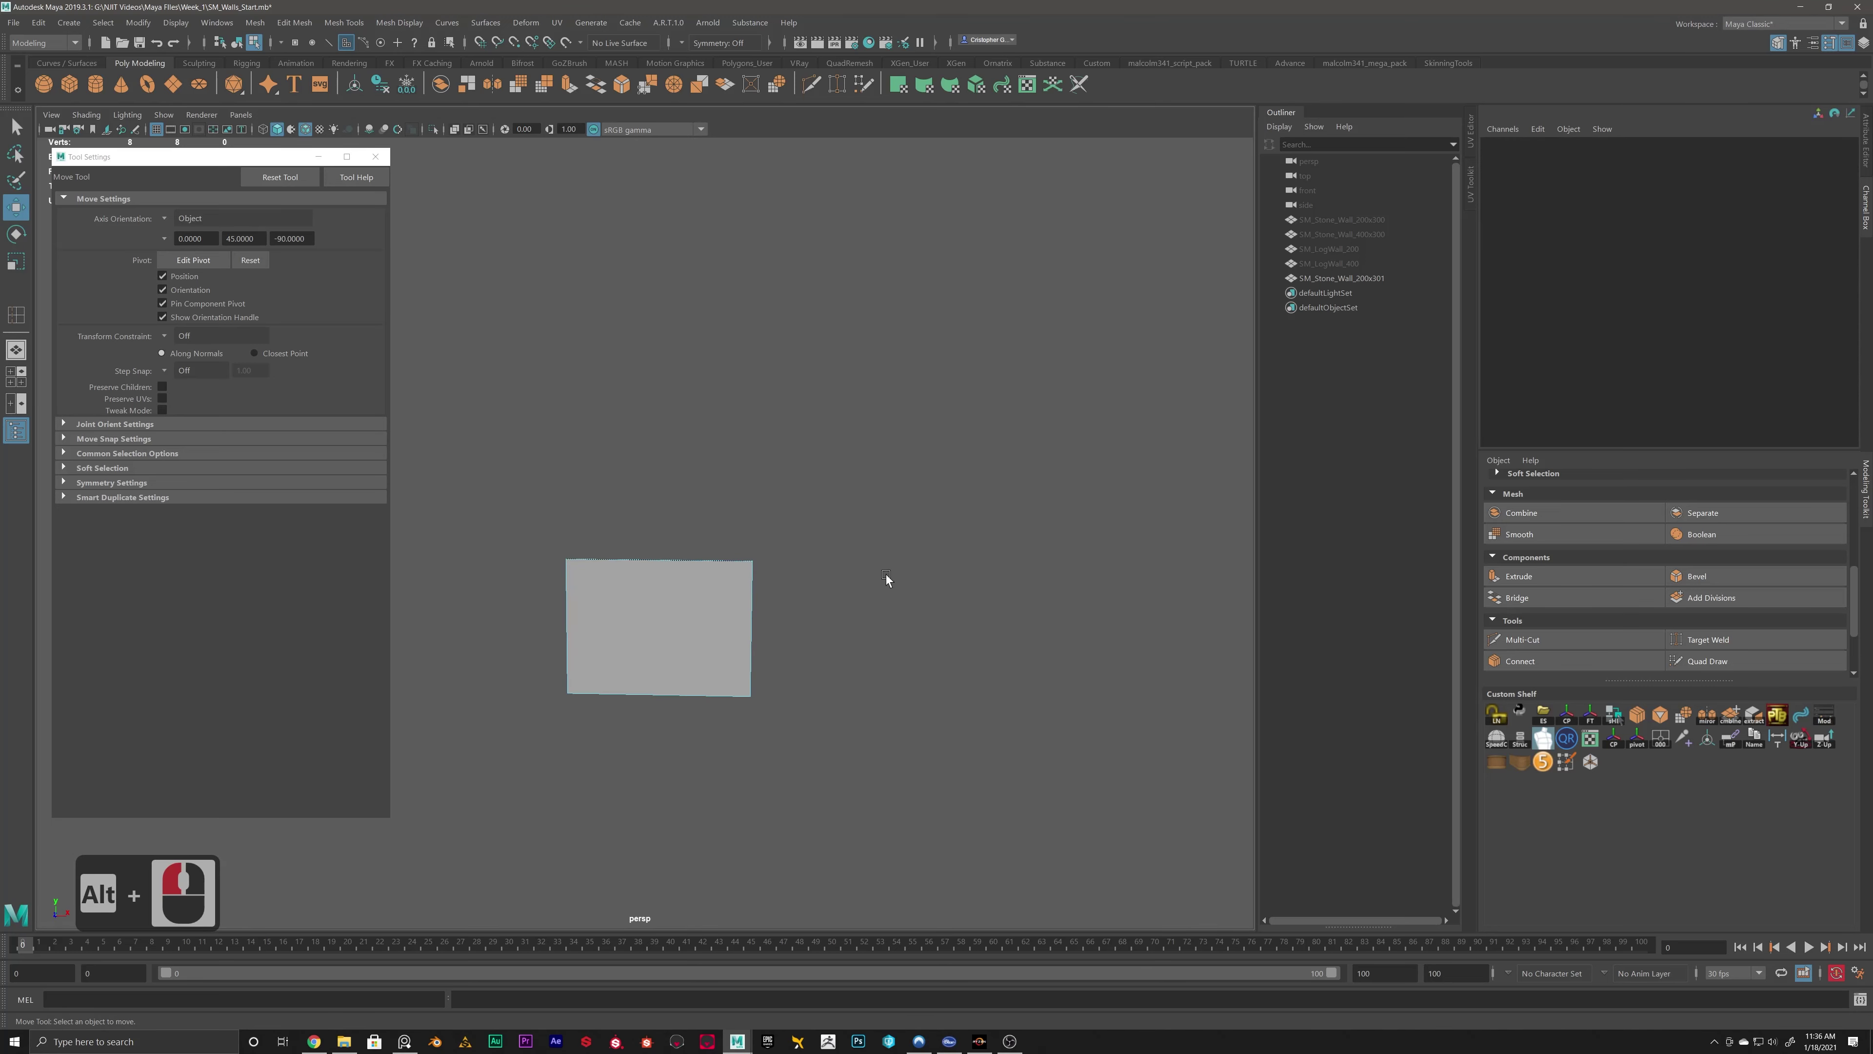
pyautogui.scroll(3, 605, 622)
pyautogui.moveTo(606, 628); pyautogui.dragTo(658, 607, button='right')
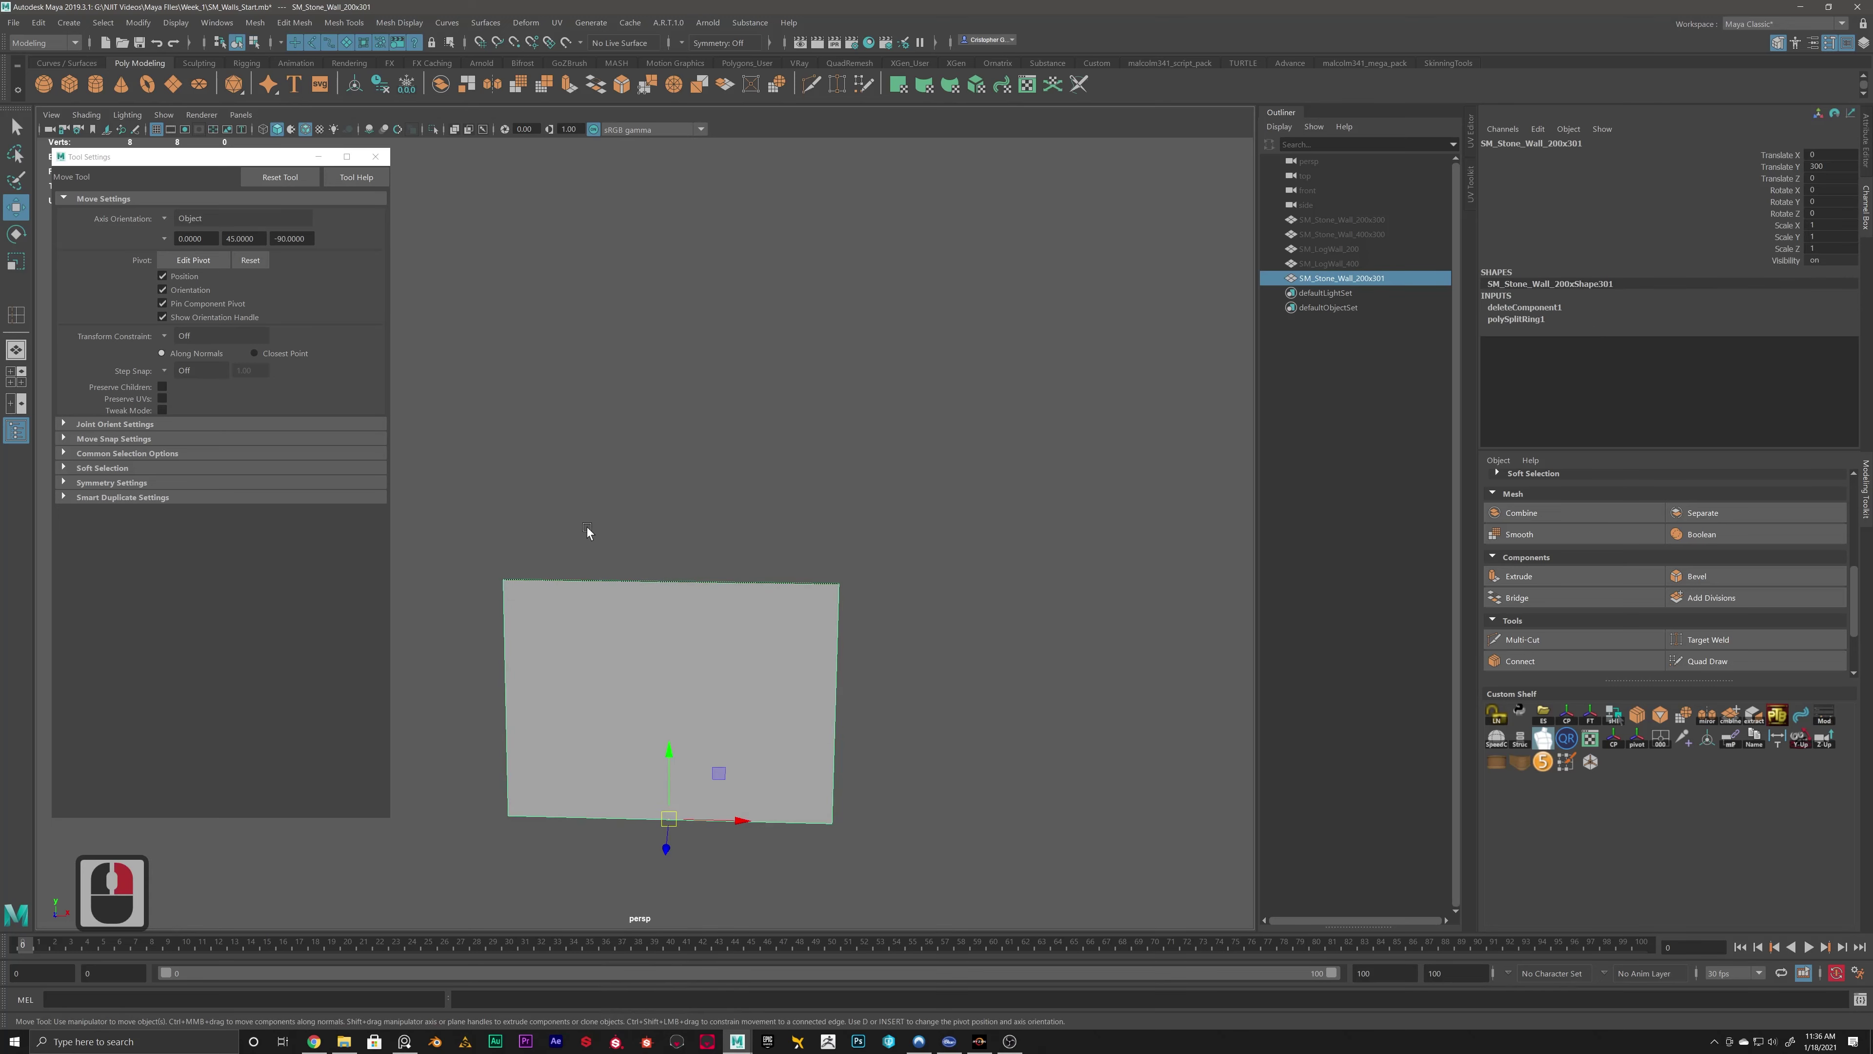
pyautogui.keyDown('alt'); pyautogui.moveTo(587, 527); pyautogui.dragTo(682, 576); pyautogui.keyUp('alt')
pyautogui.scroll(5, 681, 575)
pyautogui.keyDown('alt'); pyautogui.moveTo(574, 672); pyautogui.dragTo(677, 609, button='middle'); pyautogui.keyUp('alt')
pyautogui.scroll(2, 677, 609)
pyautogui.scroll(2, 631, 625)
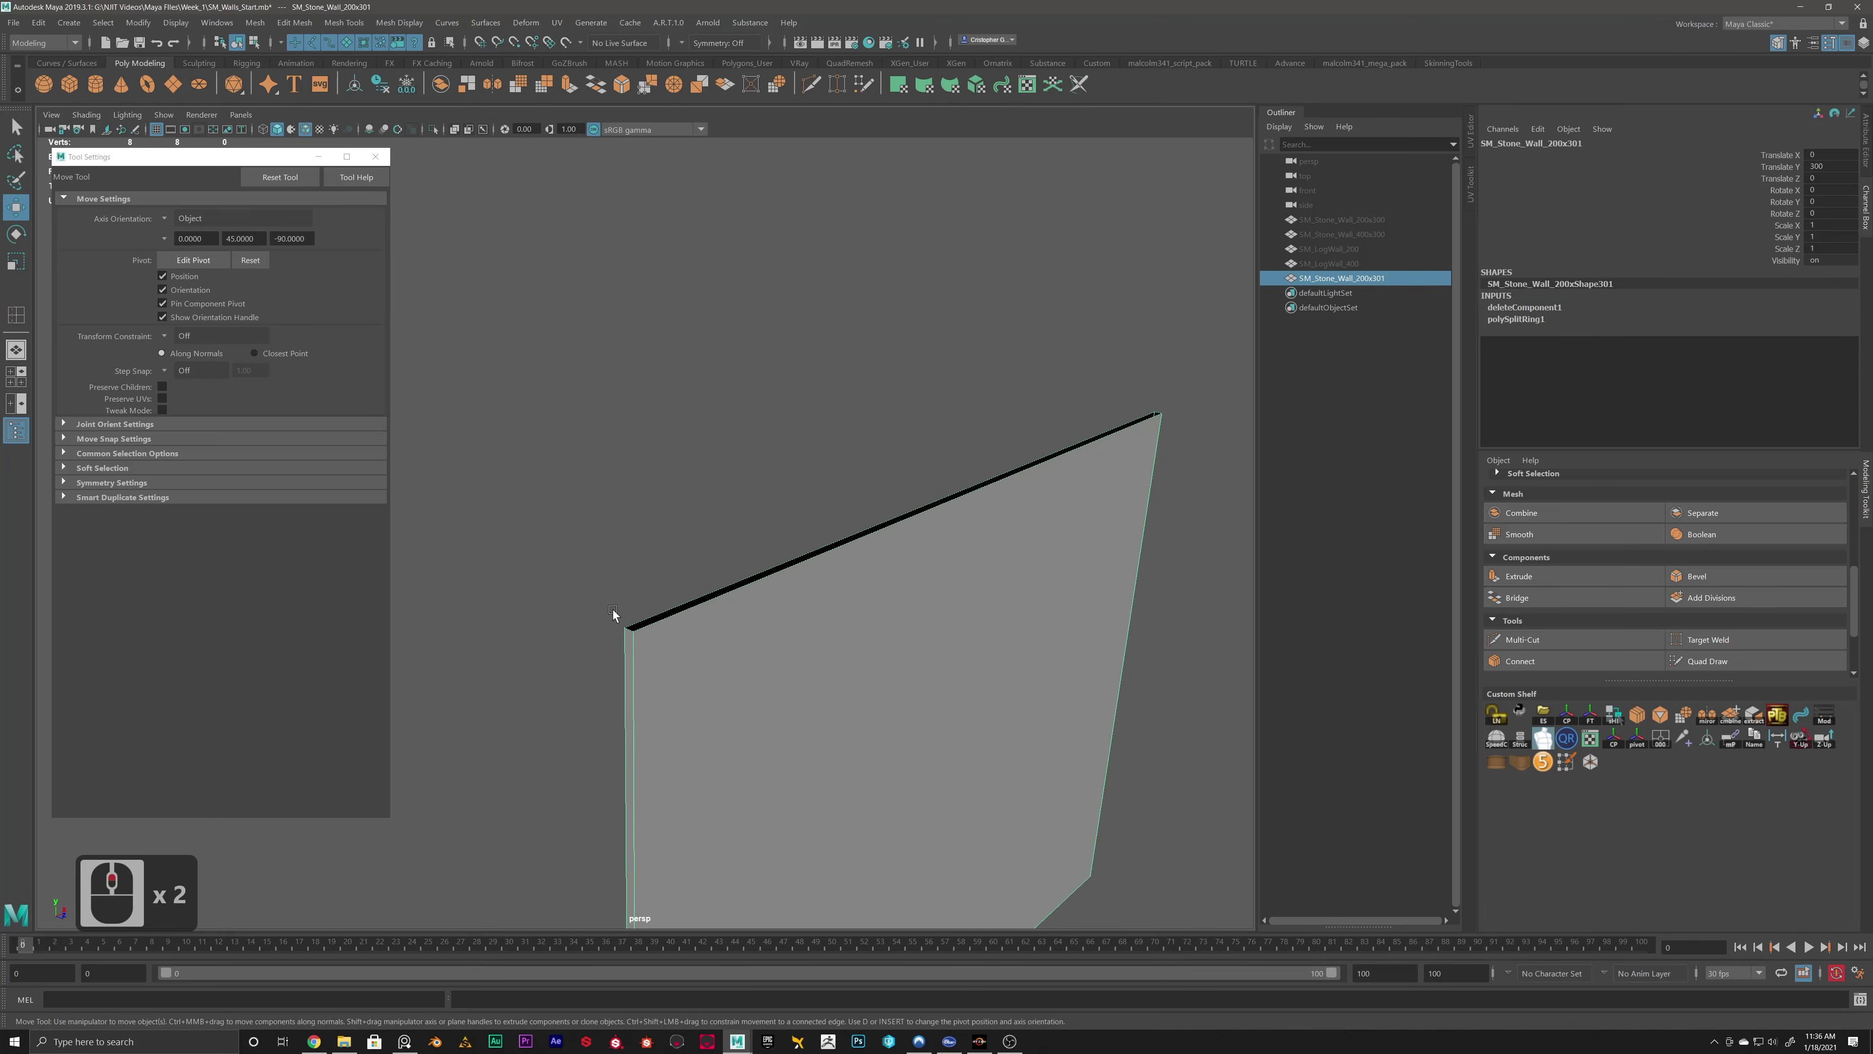
pyautogui.scroll(-19, 613, 610)
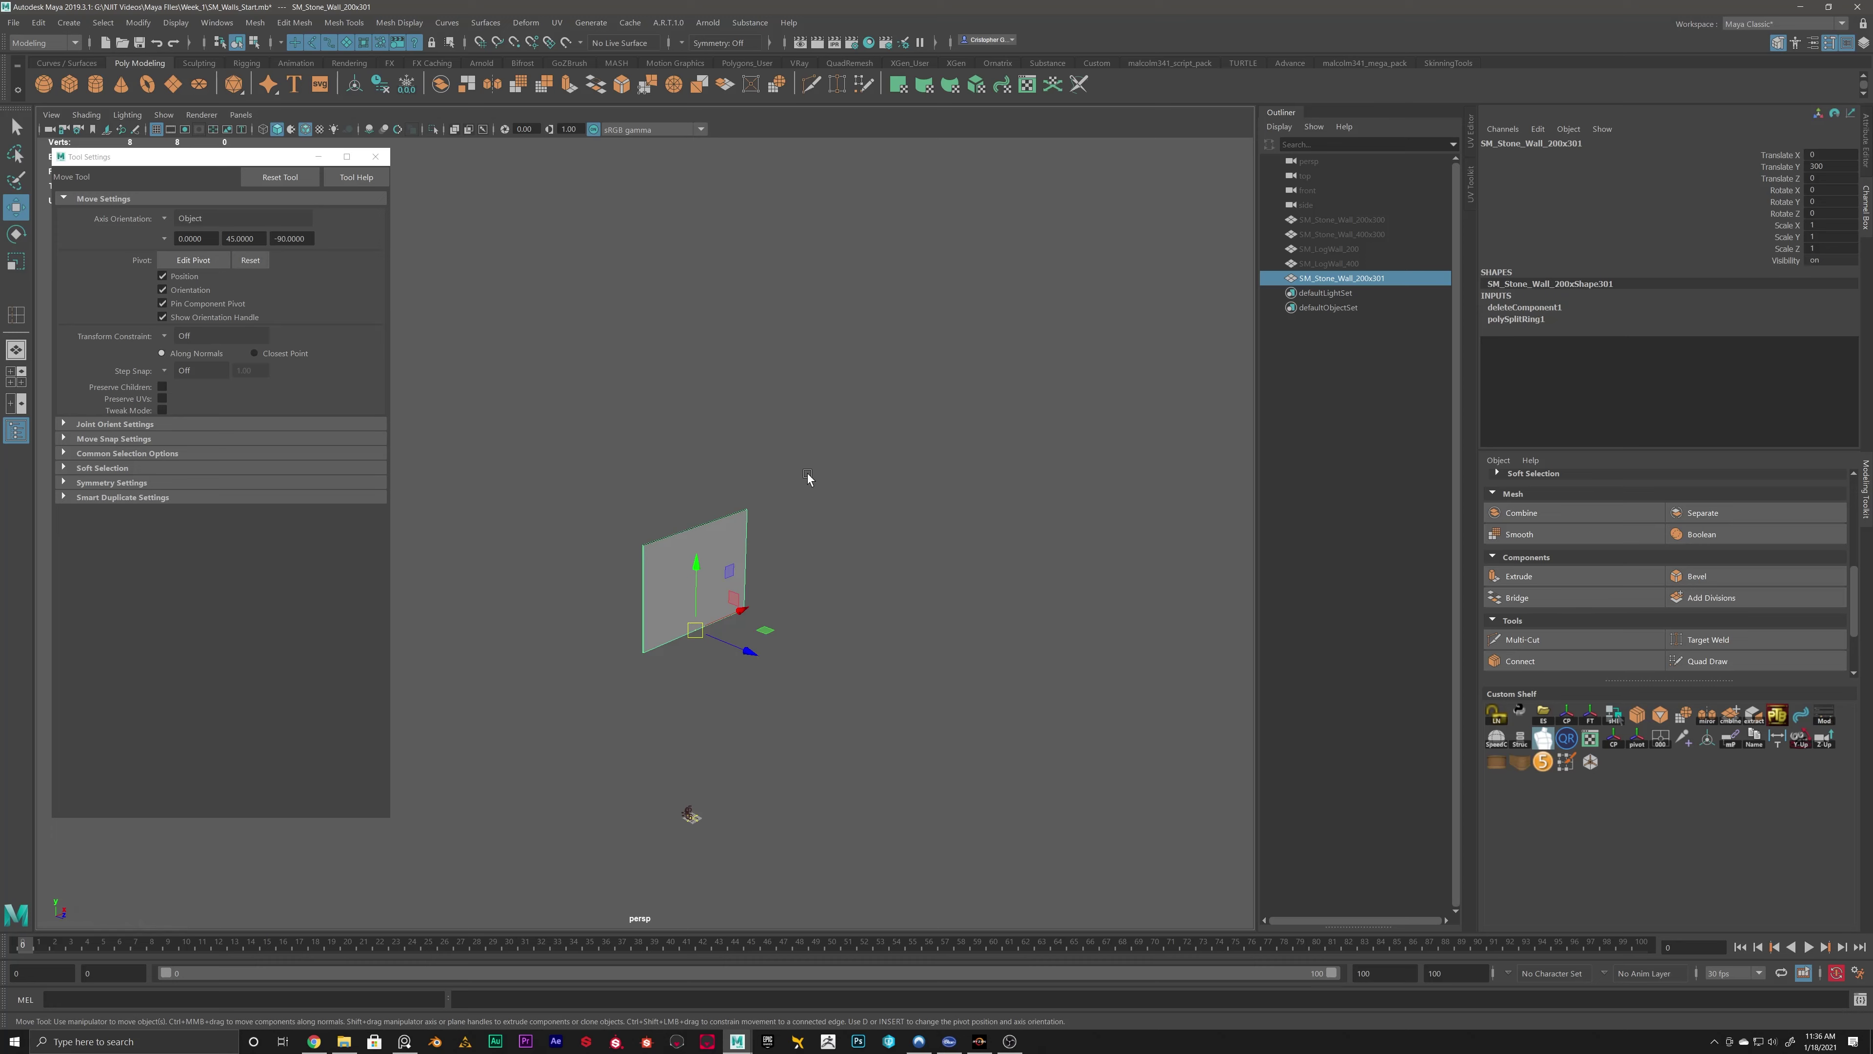
pyautogui.scroll(19, 674, 453)
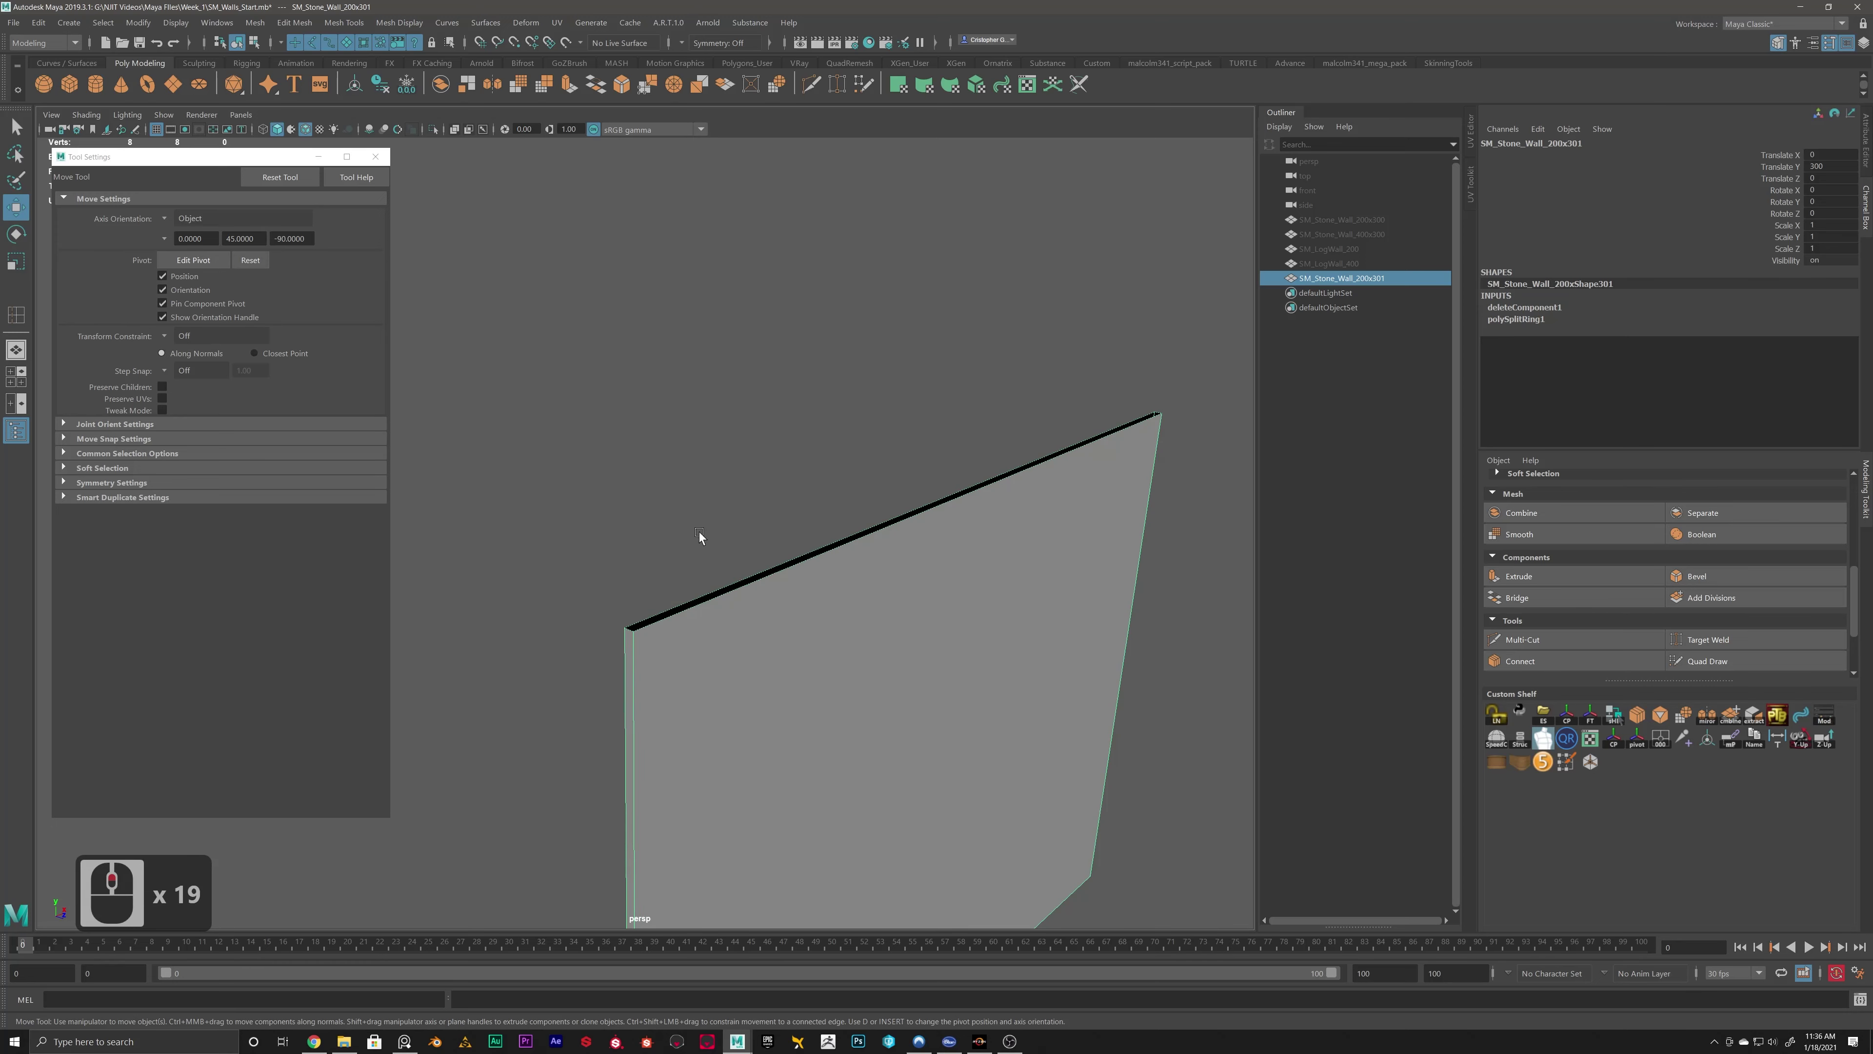
pyautogui.keyDown('alt'); pyautogui.moveTo(932, 493); pyautogui.dragTo(684, 454); pyautogui.keyUp('alt')
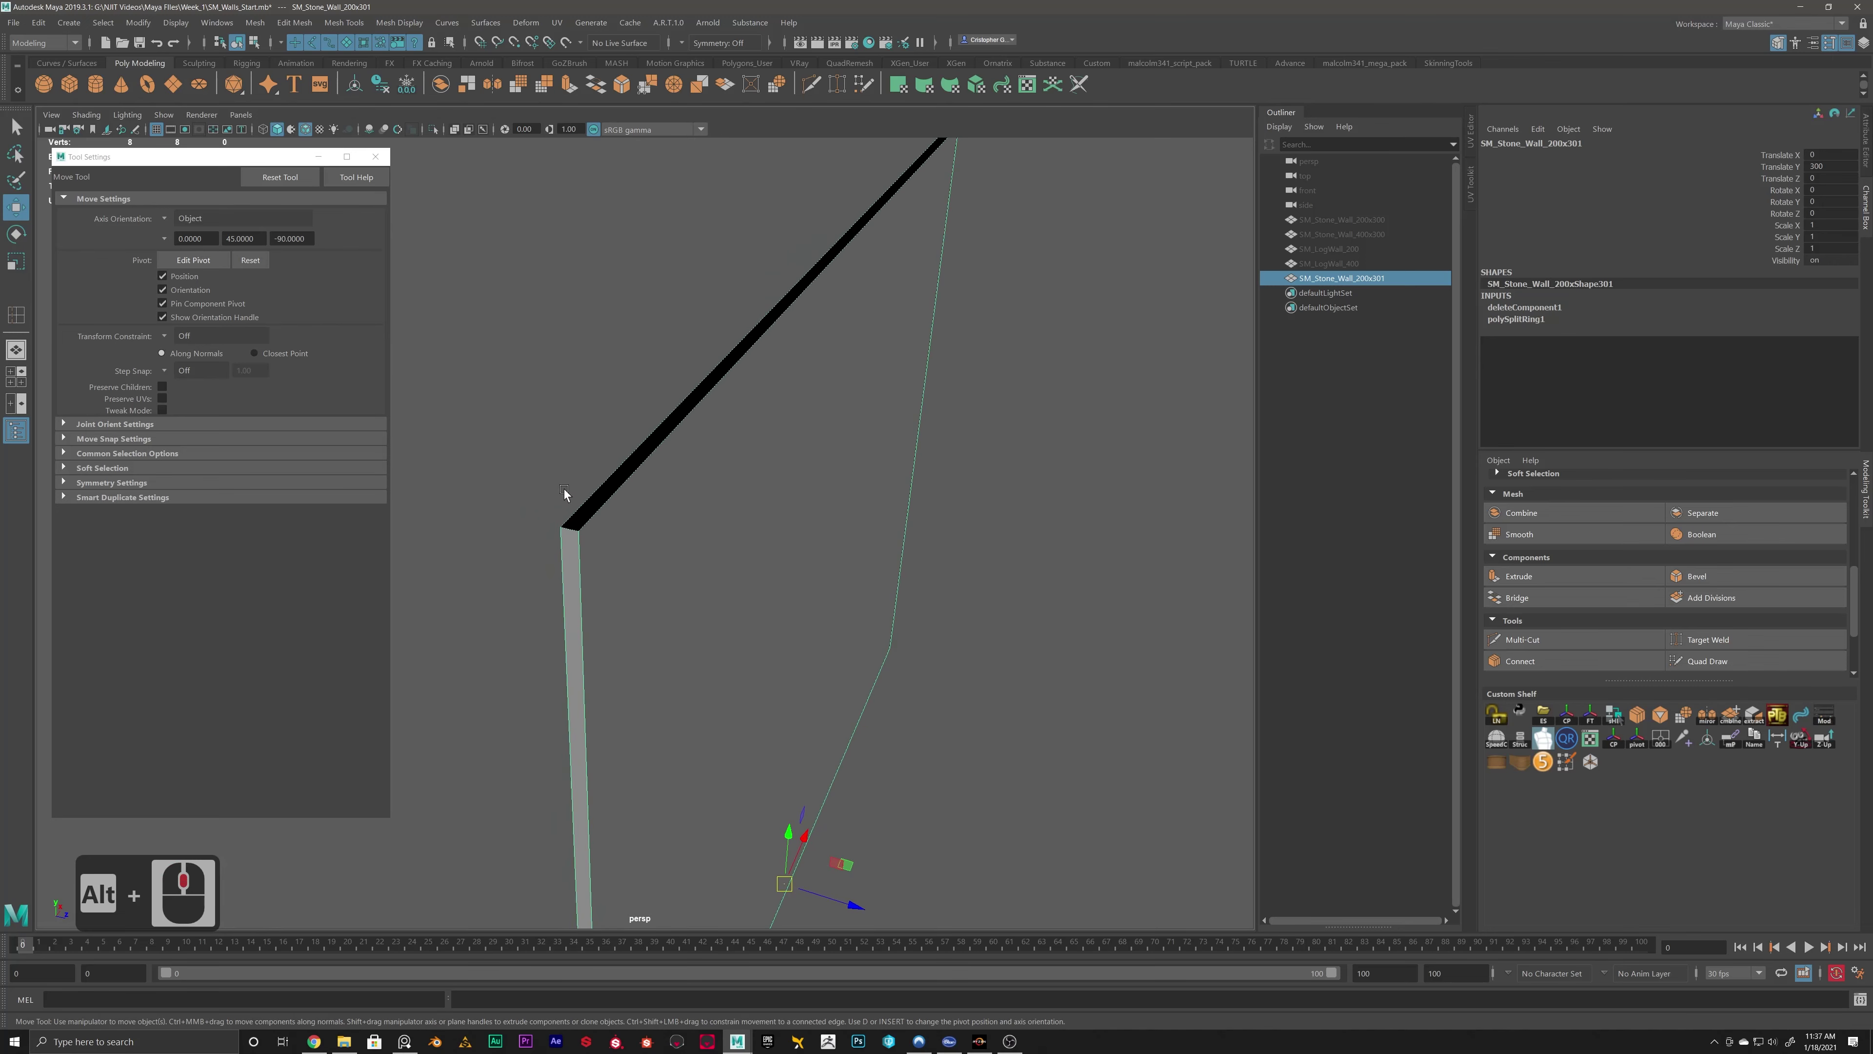
pyautogui.keyDown('shift'); pyautogui.rightClick(572, 447); pyautogui.keyUp('shift')
# Browse the Mesh Tools menu without choosing anything, then deselect the wall.
pyautogui.click(336, 22)
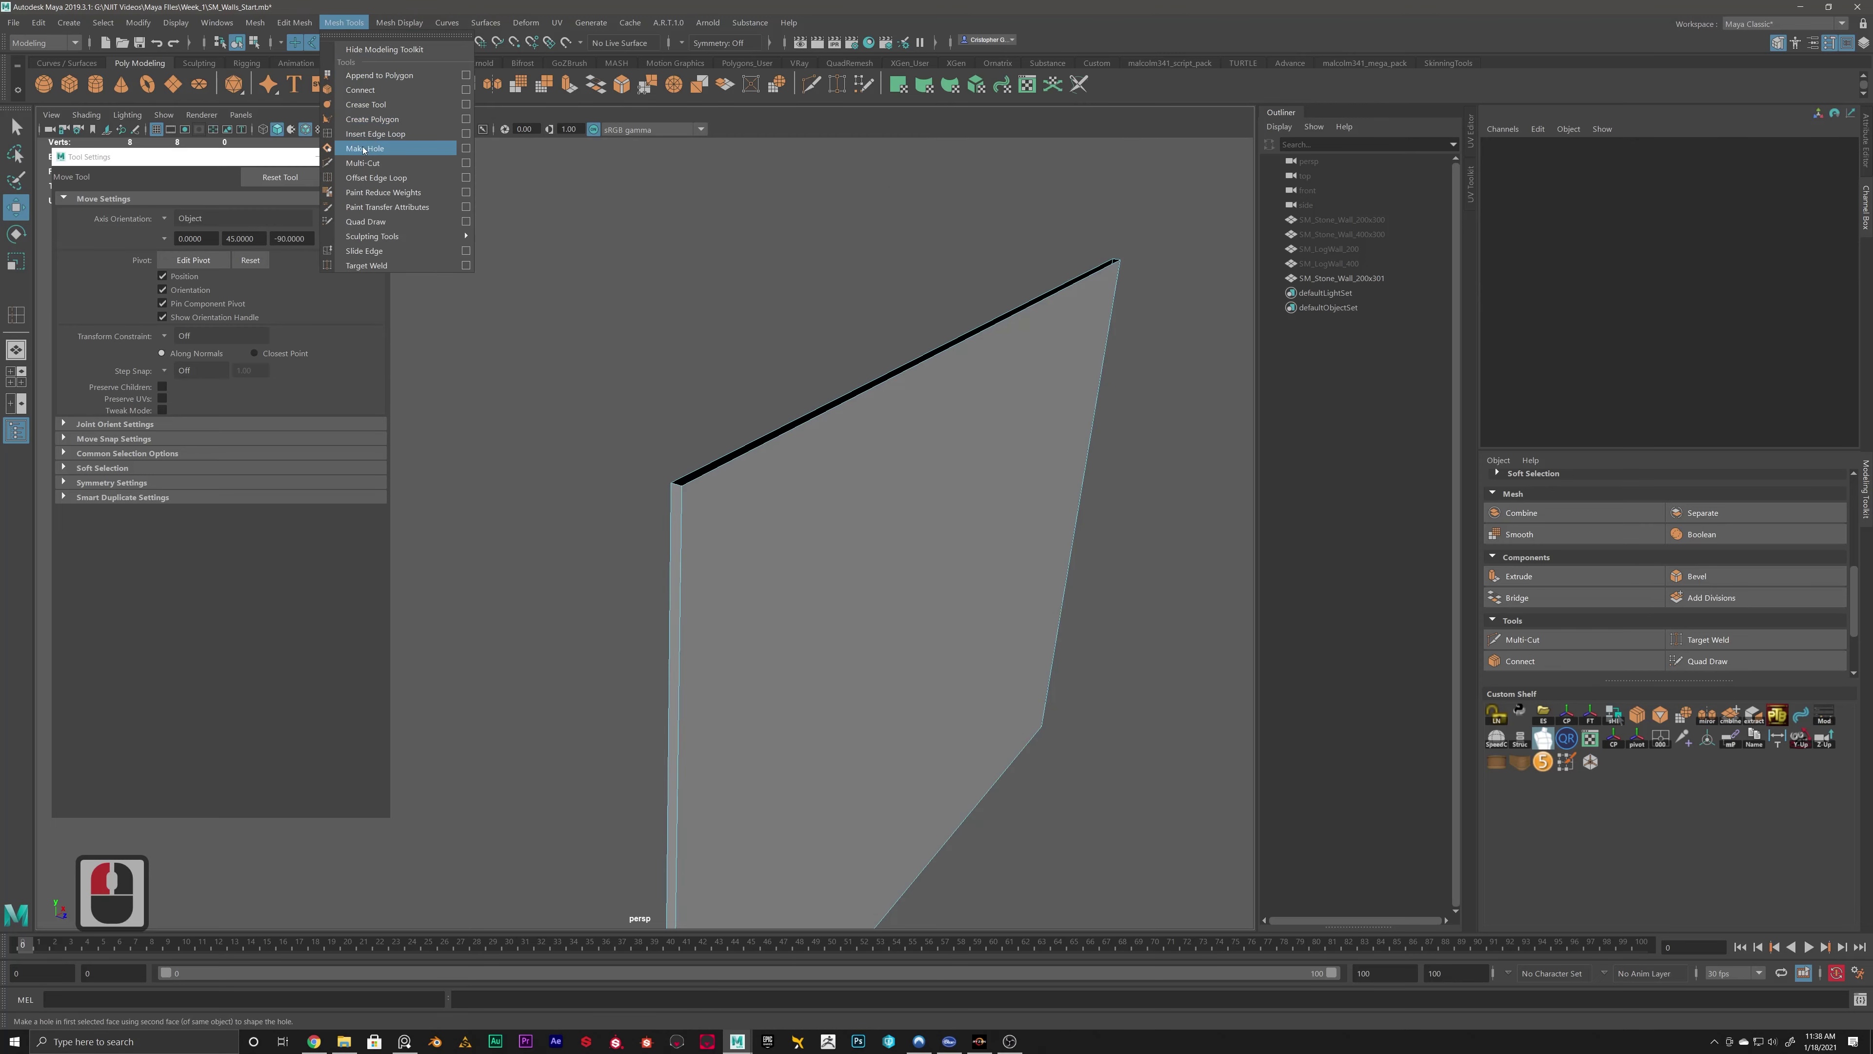
pyautogui.moveTo(307, 24)
pyautogui.click(1002, 282)
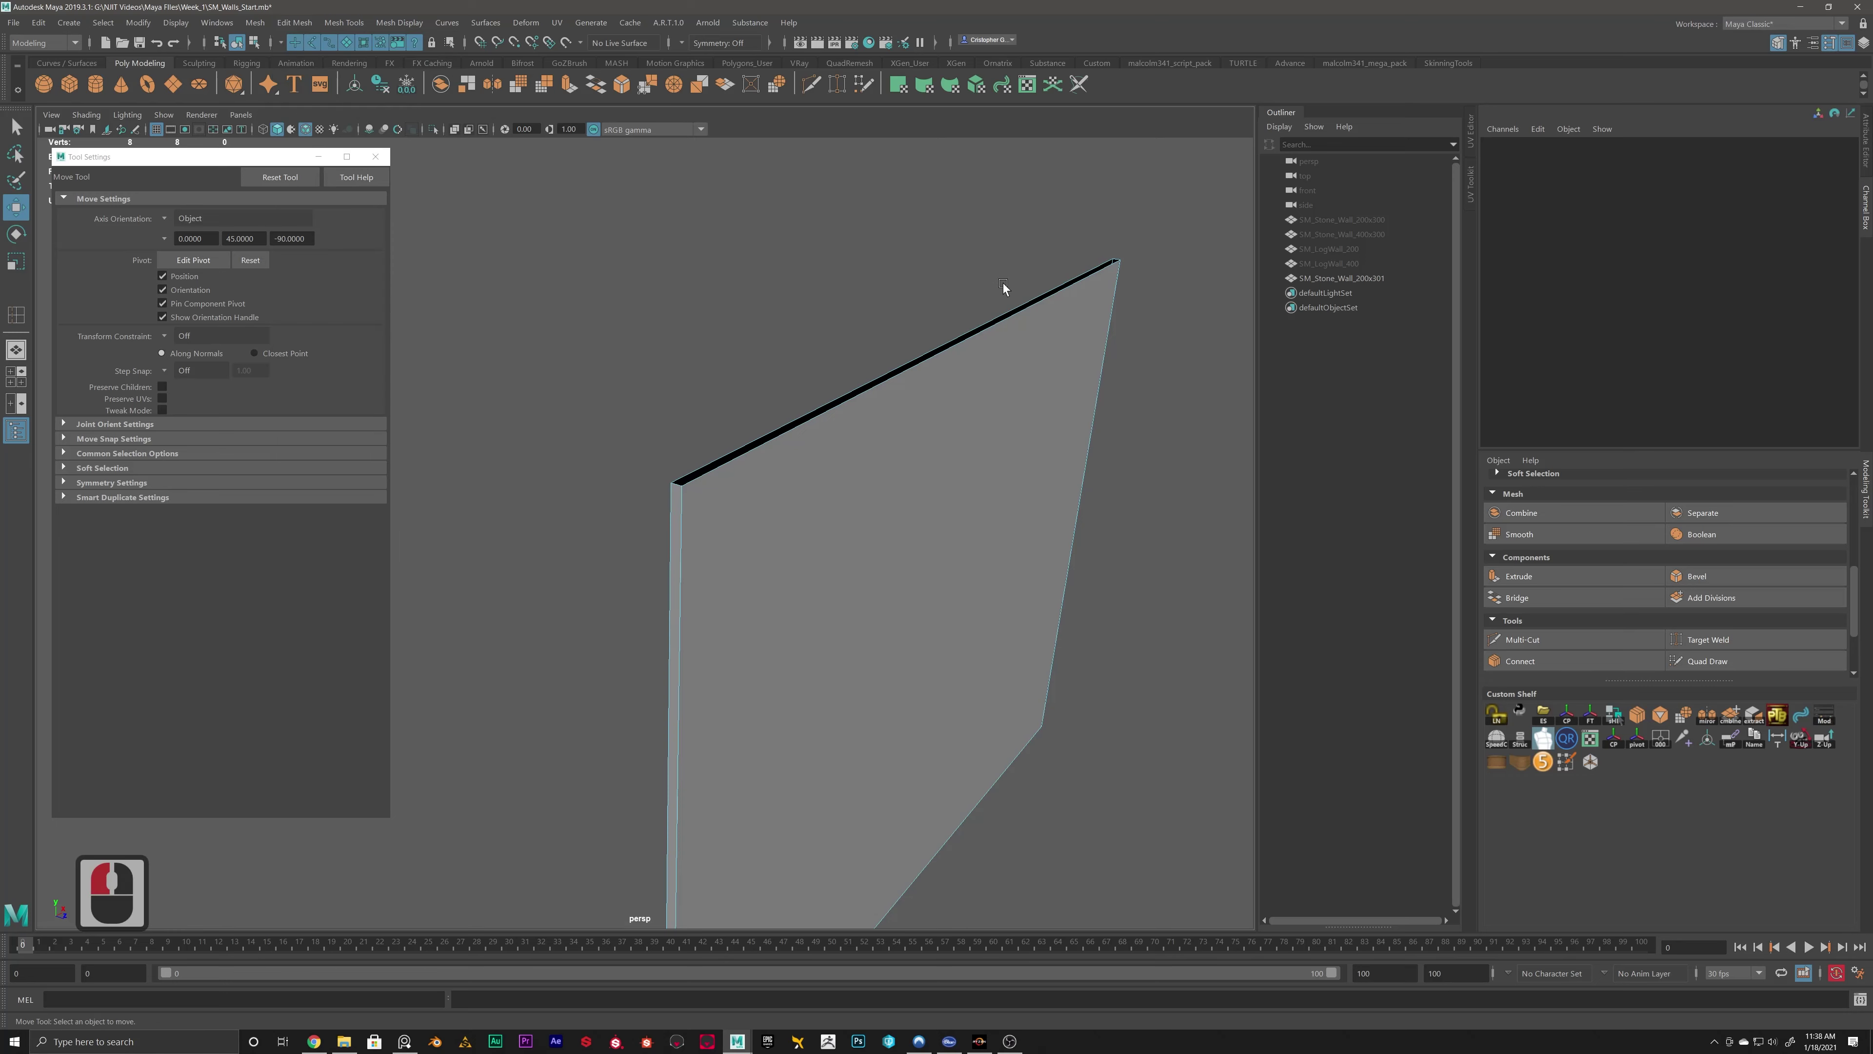
pyautogui.keyDown('alt'); pyautogui.moveTo(1002, 282); pyautogui.dragTo(994, 332); pyautogui.keyUp('alt')
pyautogui.moveTo(695, 544); pyautogui.dragTo(671, 514, button='right')
pyautogui.click(735, 422)
# Select both top border edges of the wall and open the Edit Mesh menu.
pyautogui.click(555, 558)
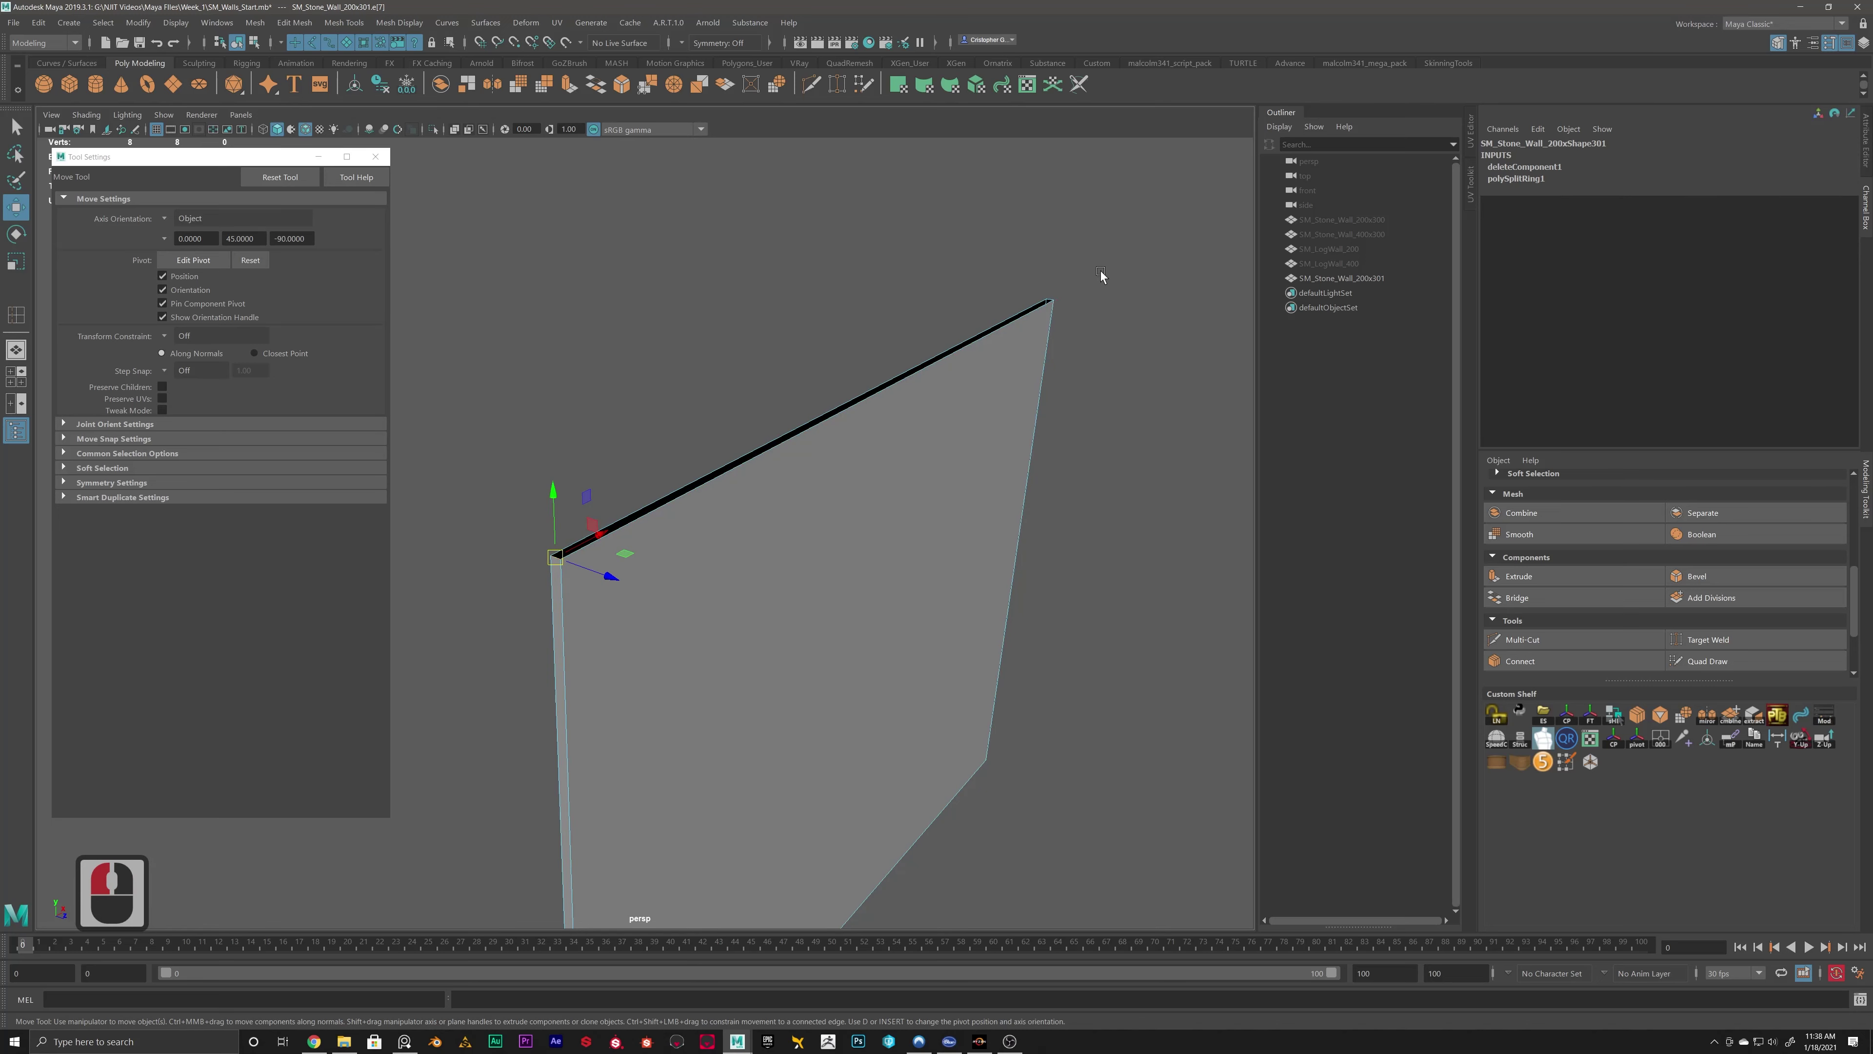
pyautogui.keyDown('shift'); pyautogui.click(1051, 299); pyautogui.keyUp('shift')
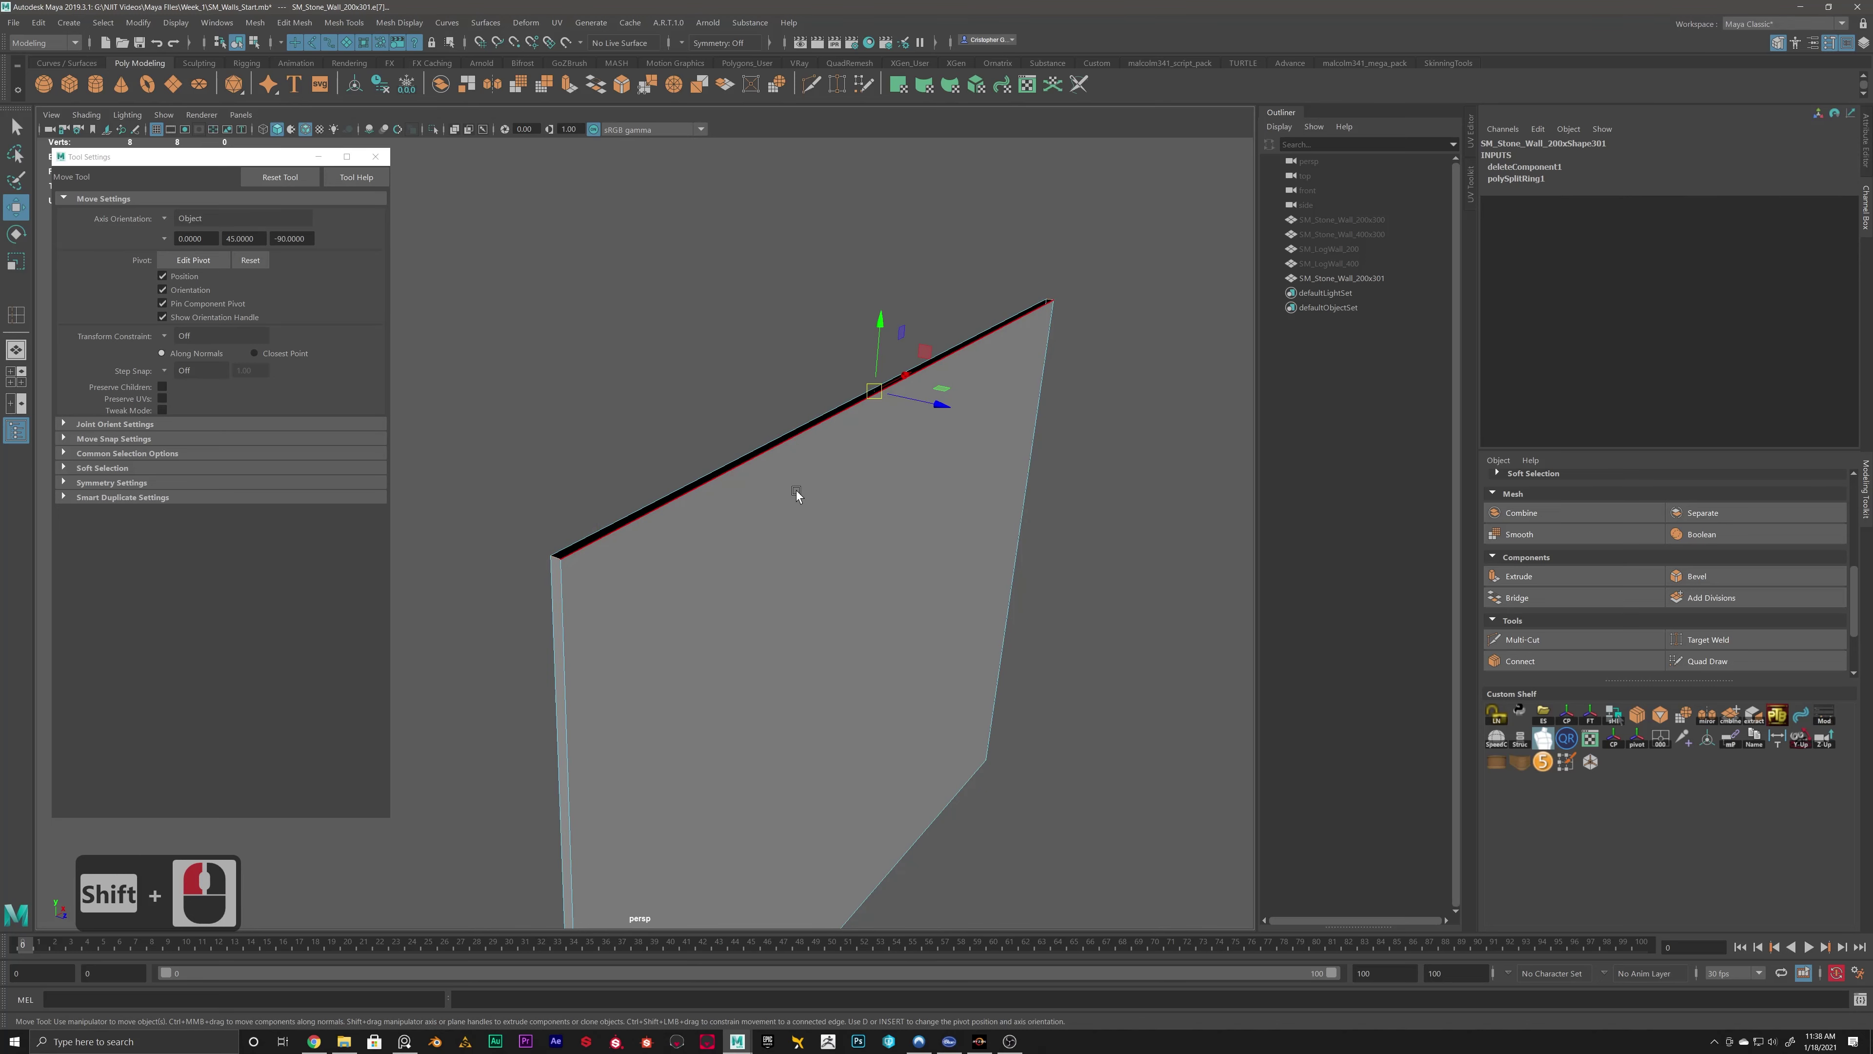
pyautogui.keyDown('alt'); pyautogui.moveTo(797, 490); pyautogui.dragTo(551, 531); pyautogui.keyUp('alt')
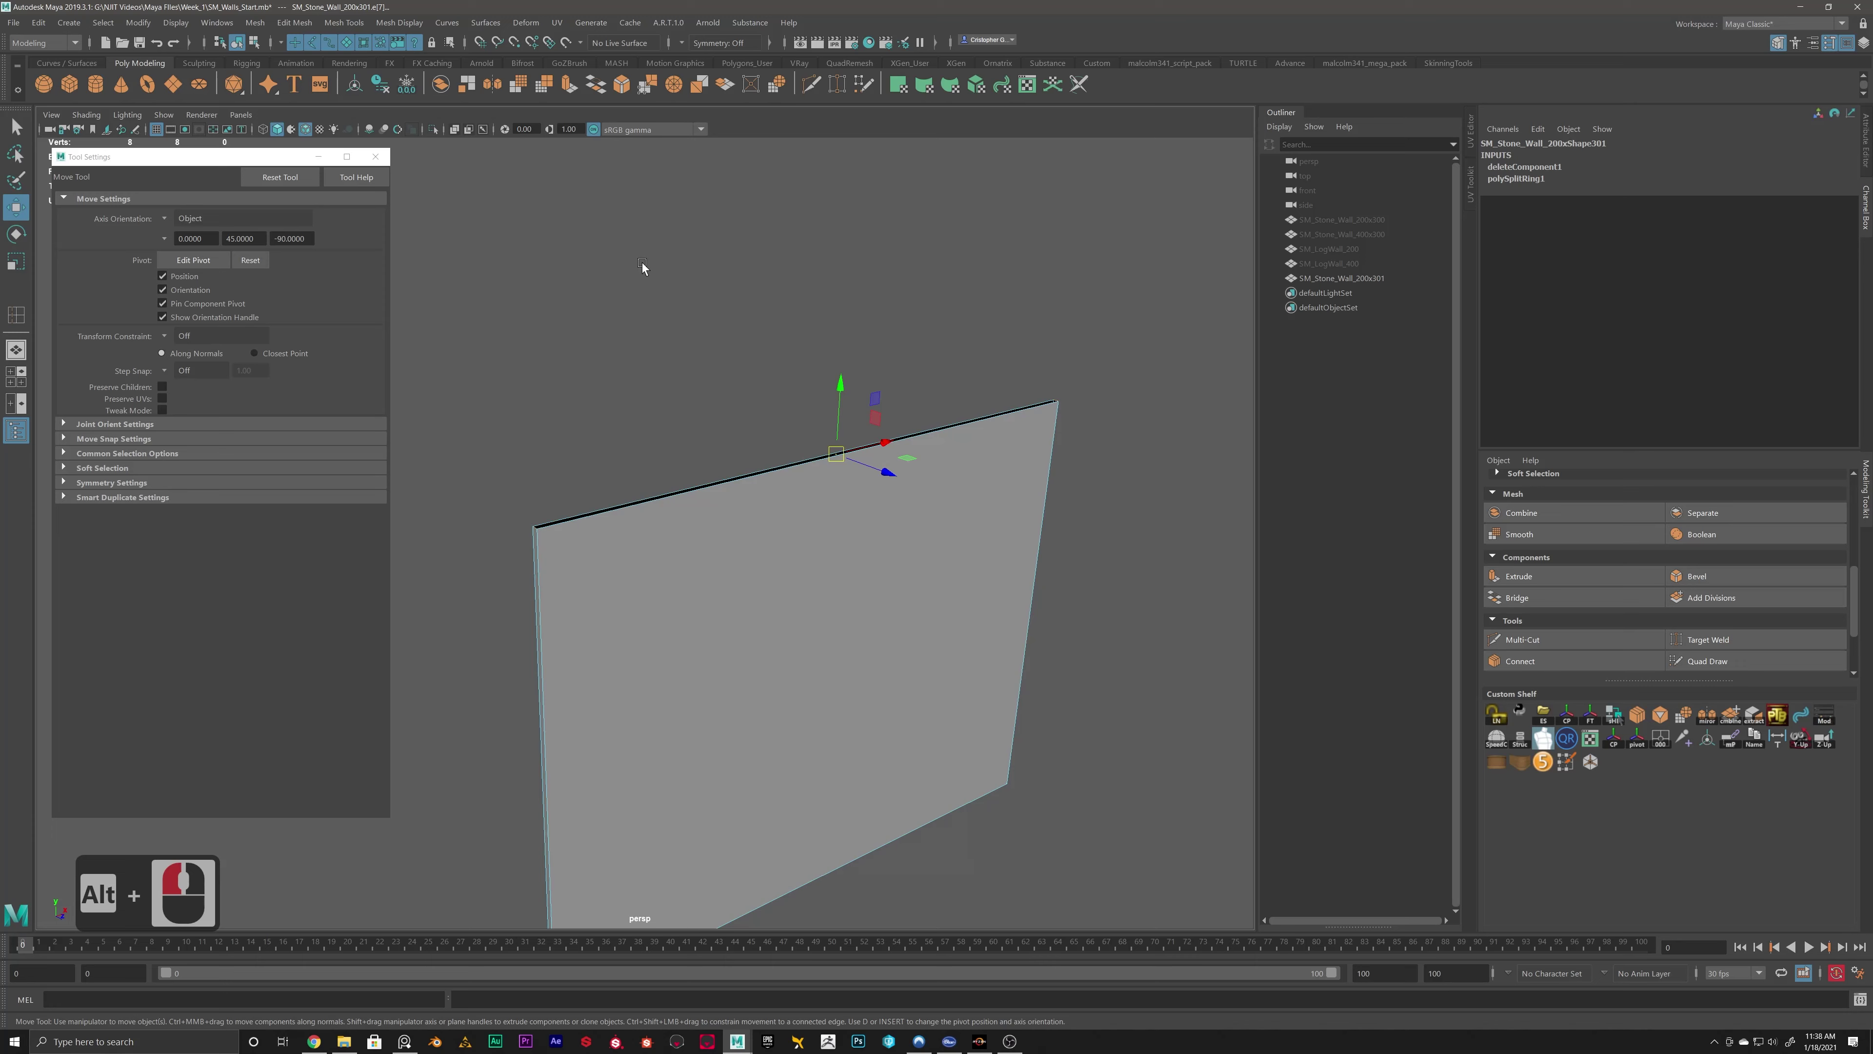
pyautogui.click(294, 21)
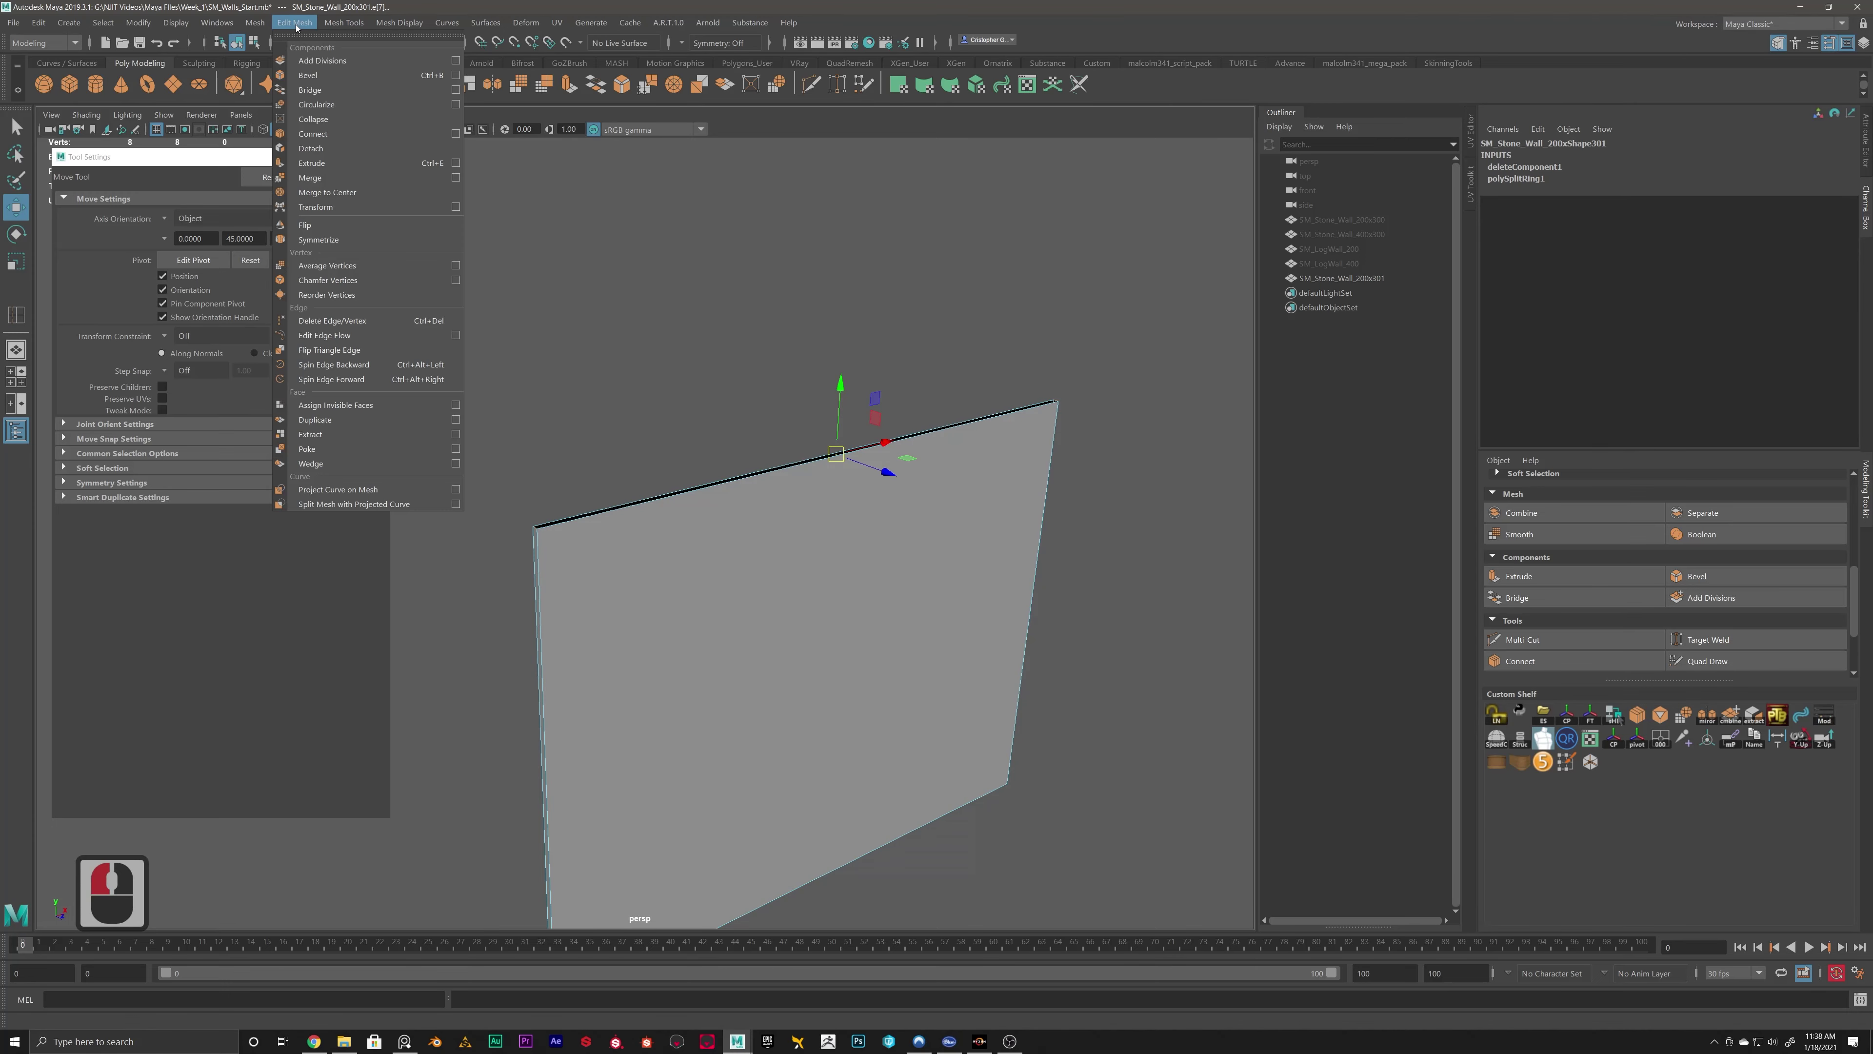
# Bridge the selected top edges, trying 6 divisions and a flipped direction before undoing both.
pyautogui.click(313, 92)
pyautogui.keyDown('alt'); pyautogui.moveTo(854, 393); pyautogui.dragTo(652, 365); pyautogui.keyUp('alt')
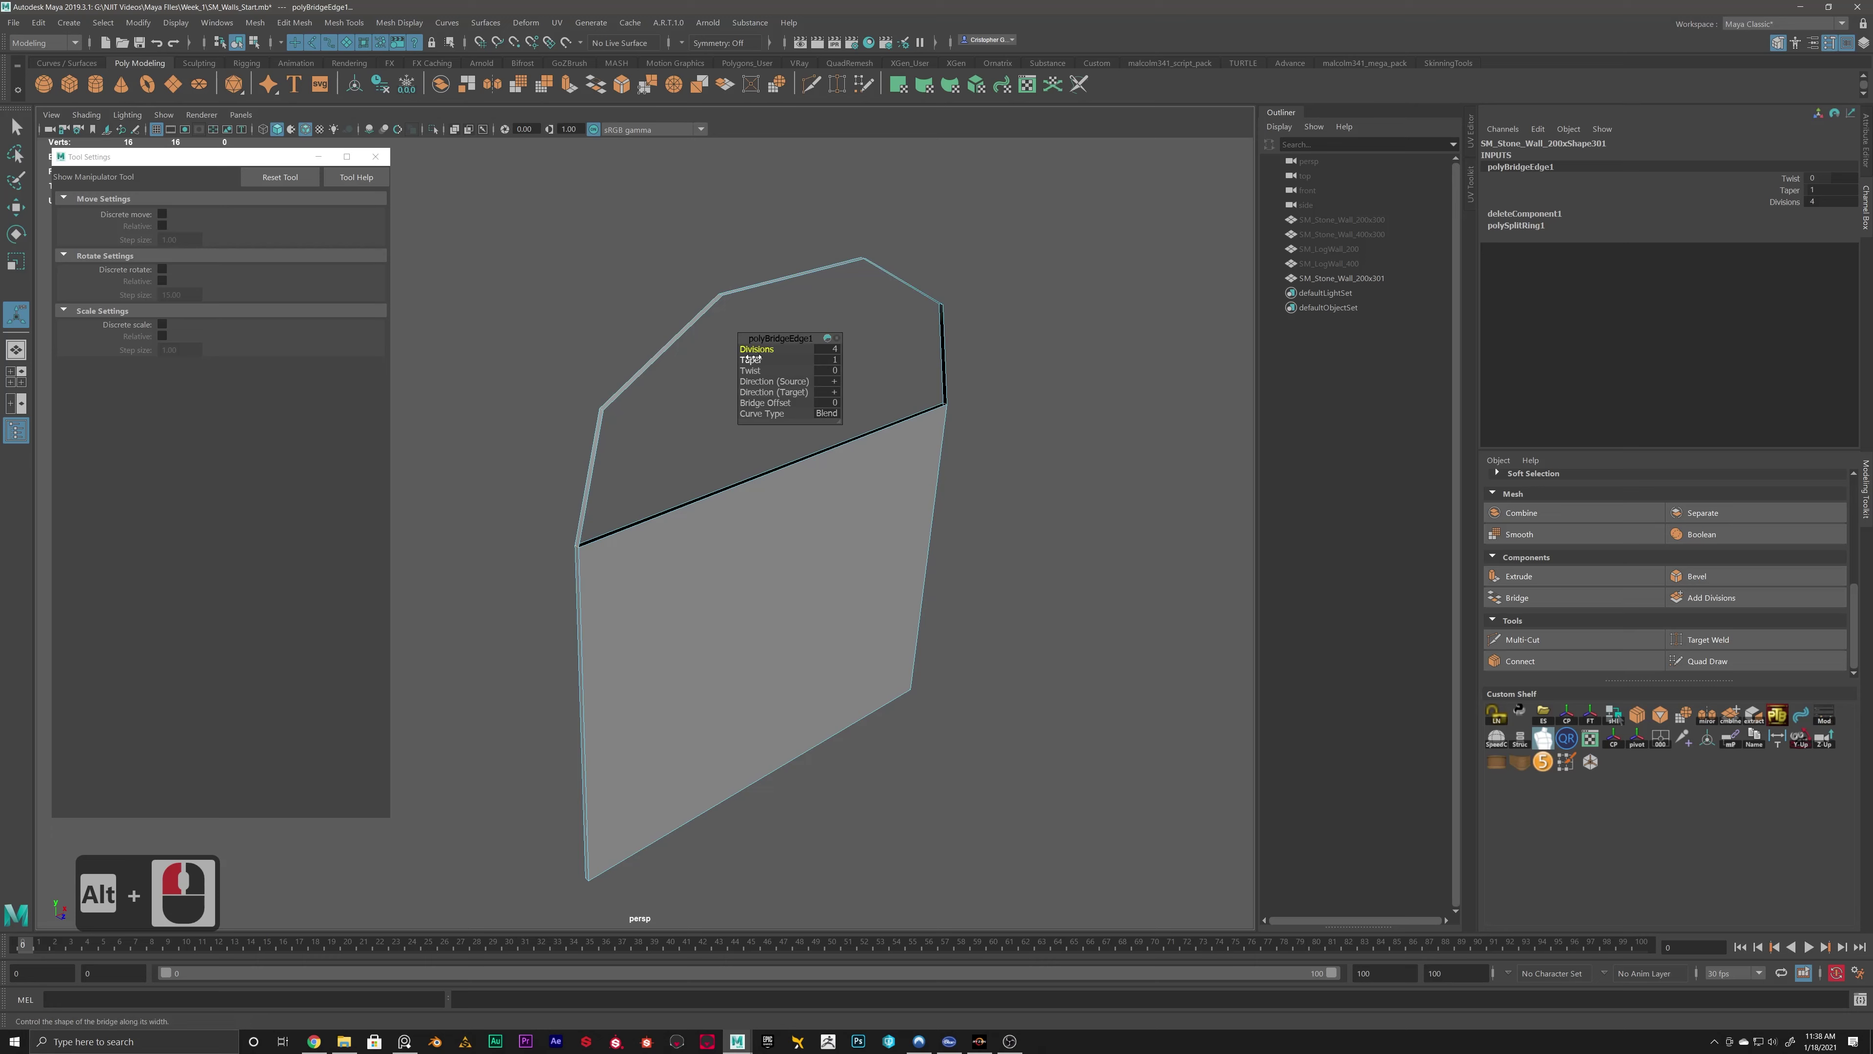
pyautogui.moveTo(755, 349); pyautogui.dragTo(774, 392)
pyautogui.hotkey('ctrl', 'z')
pyautogui.click(835, 381)
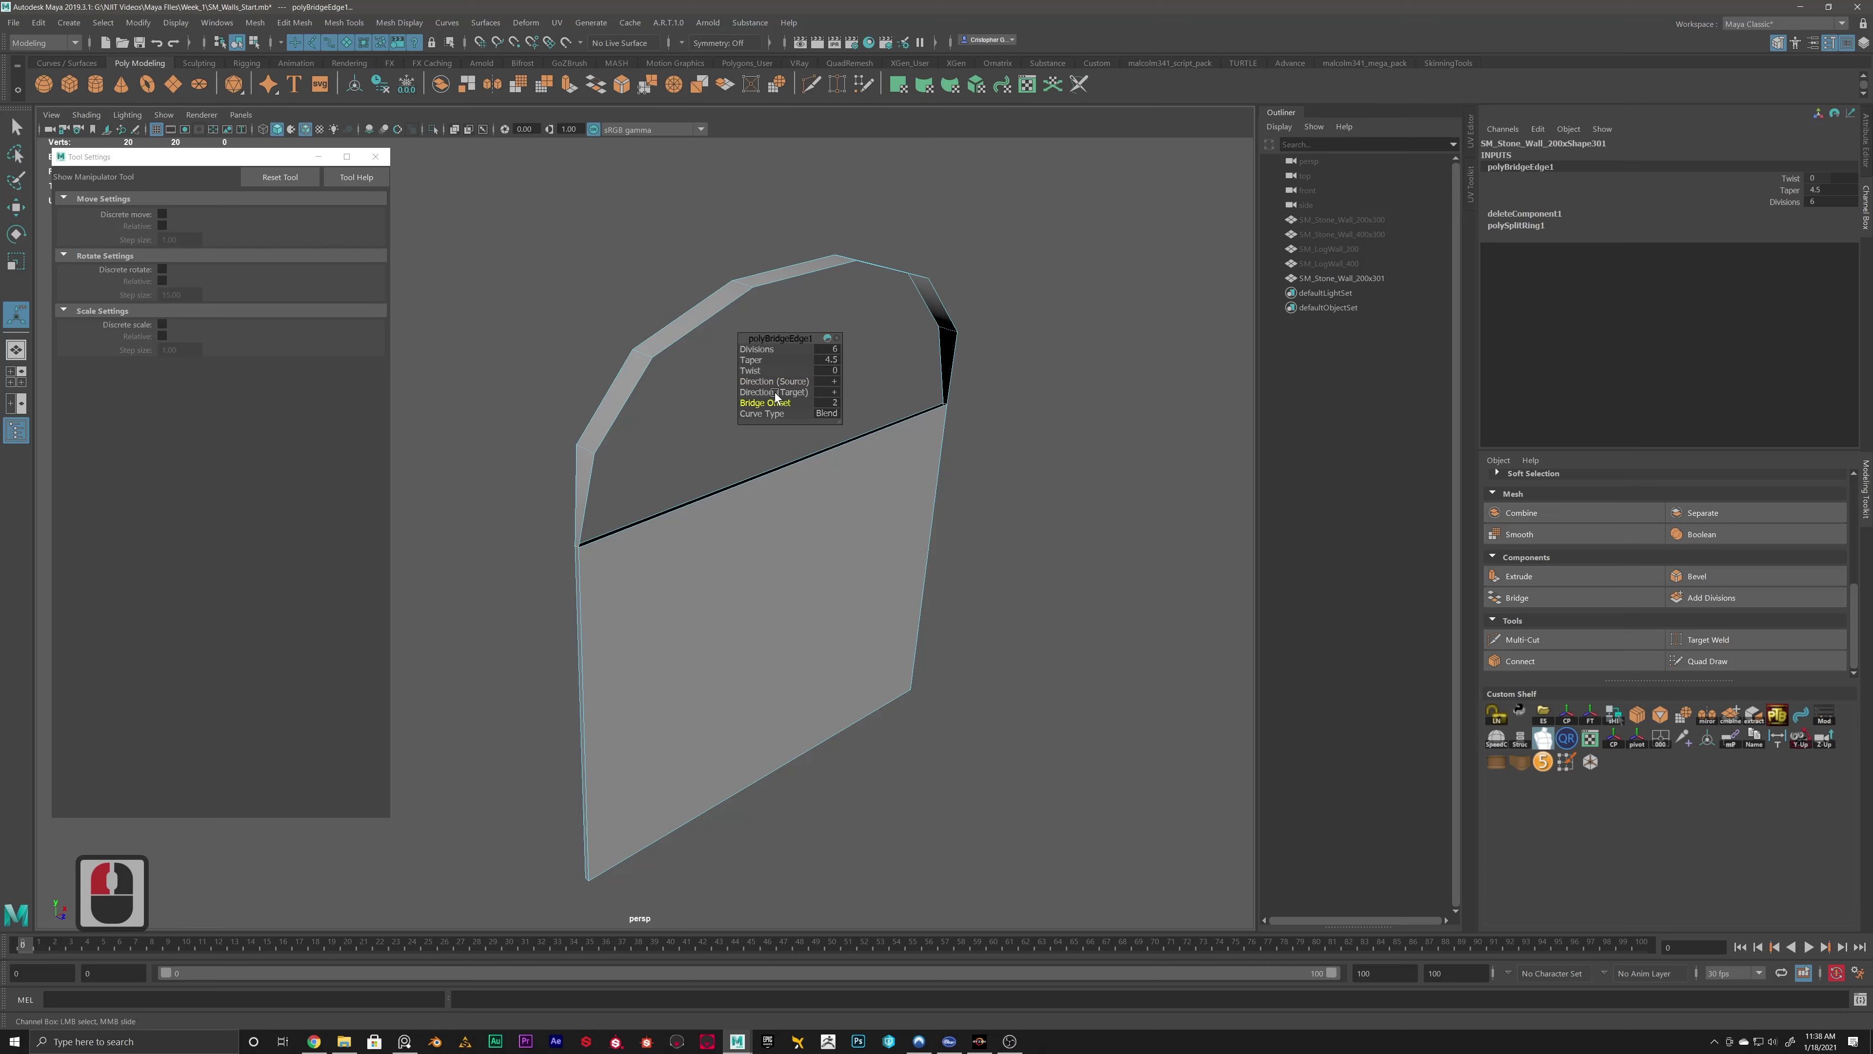
pyautogui.hotkey('ctrl', 'z')
# Compare Linear, Blend and Curve as the bridge curve type while inspecting the outline.
pyautogui.click(833, 413)
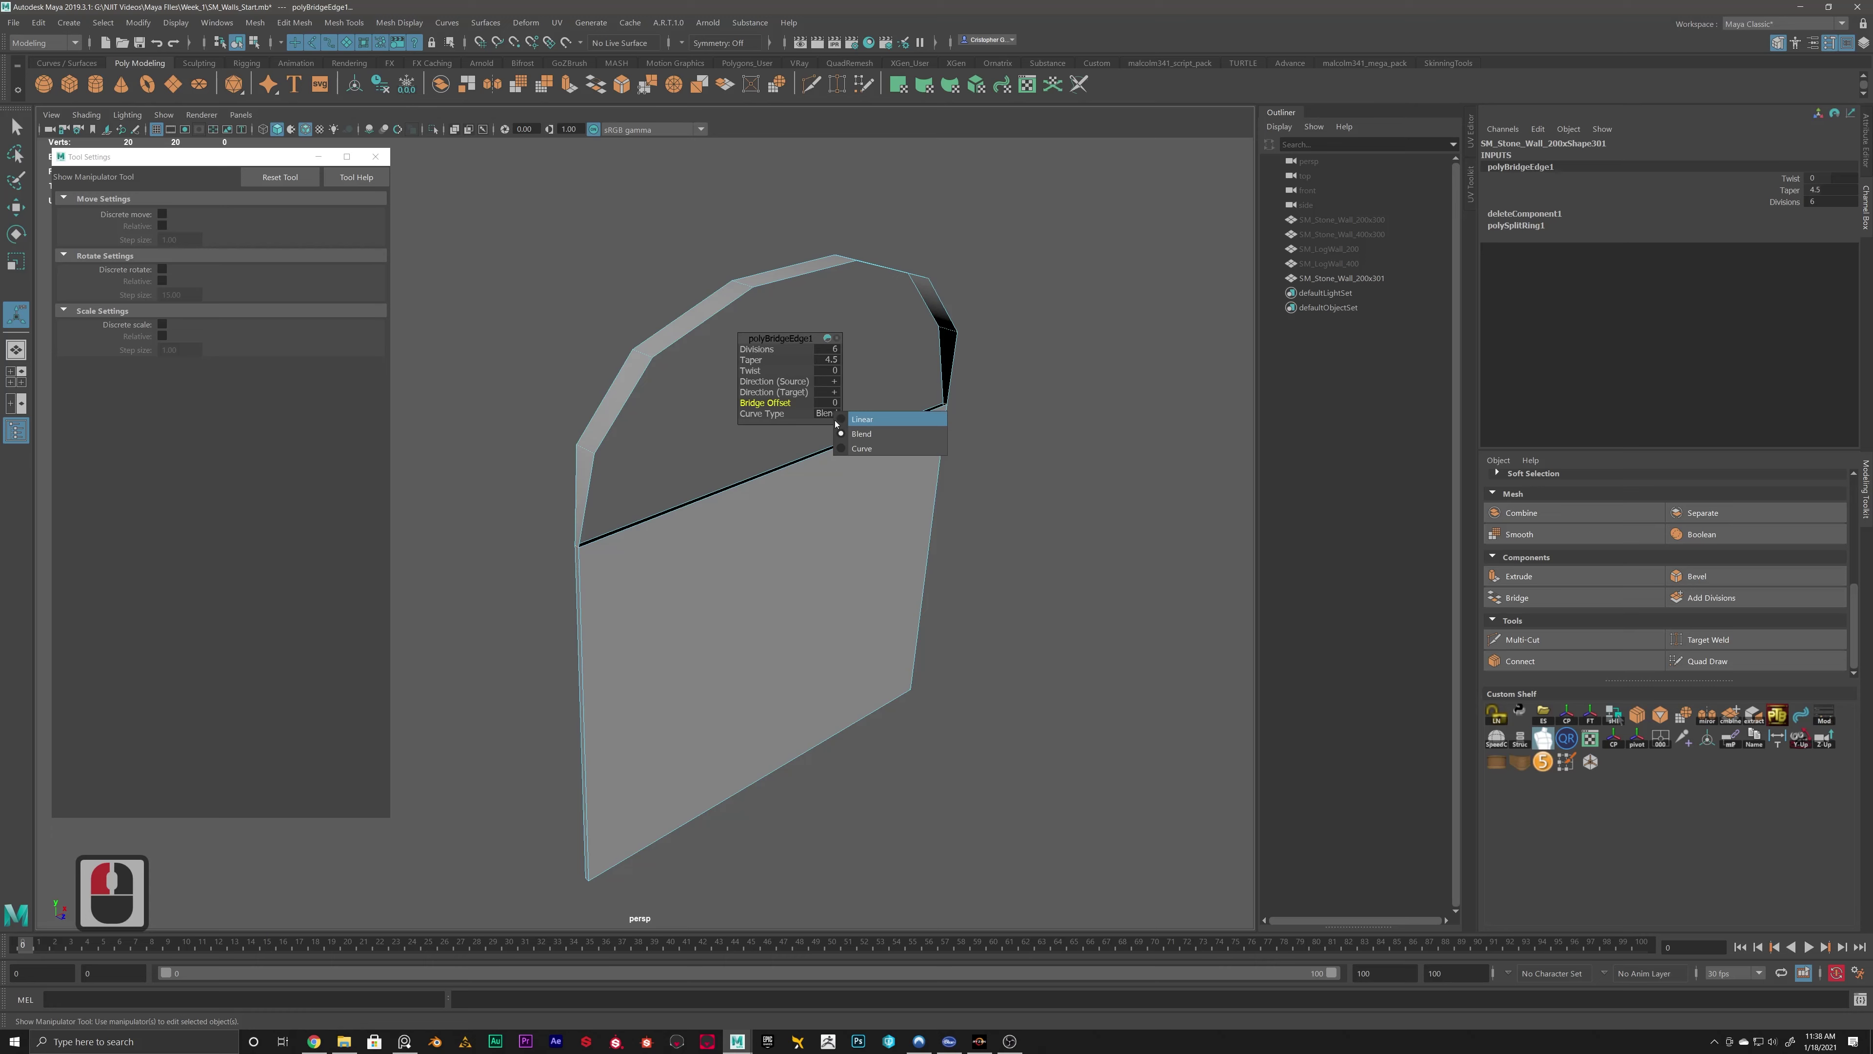
pyautogui.click(861, 419)
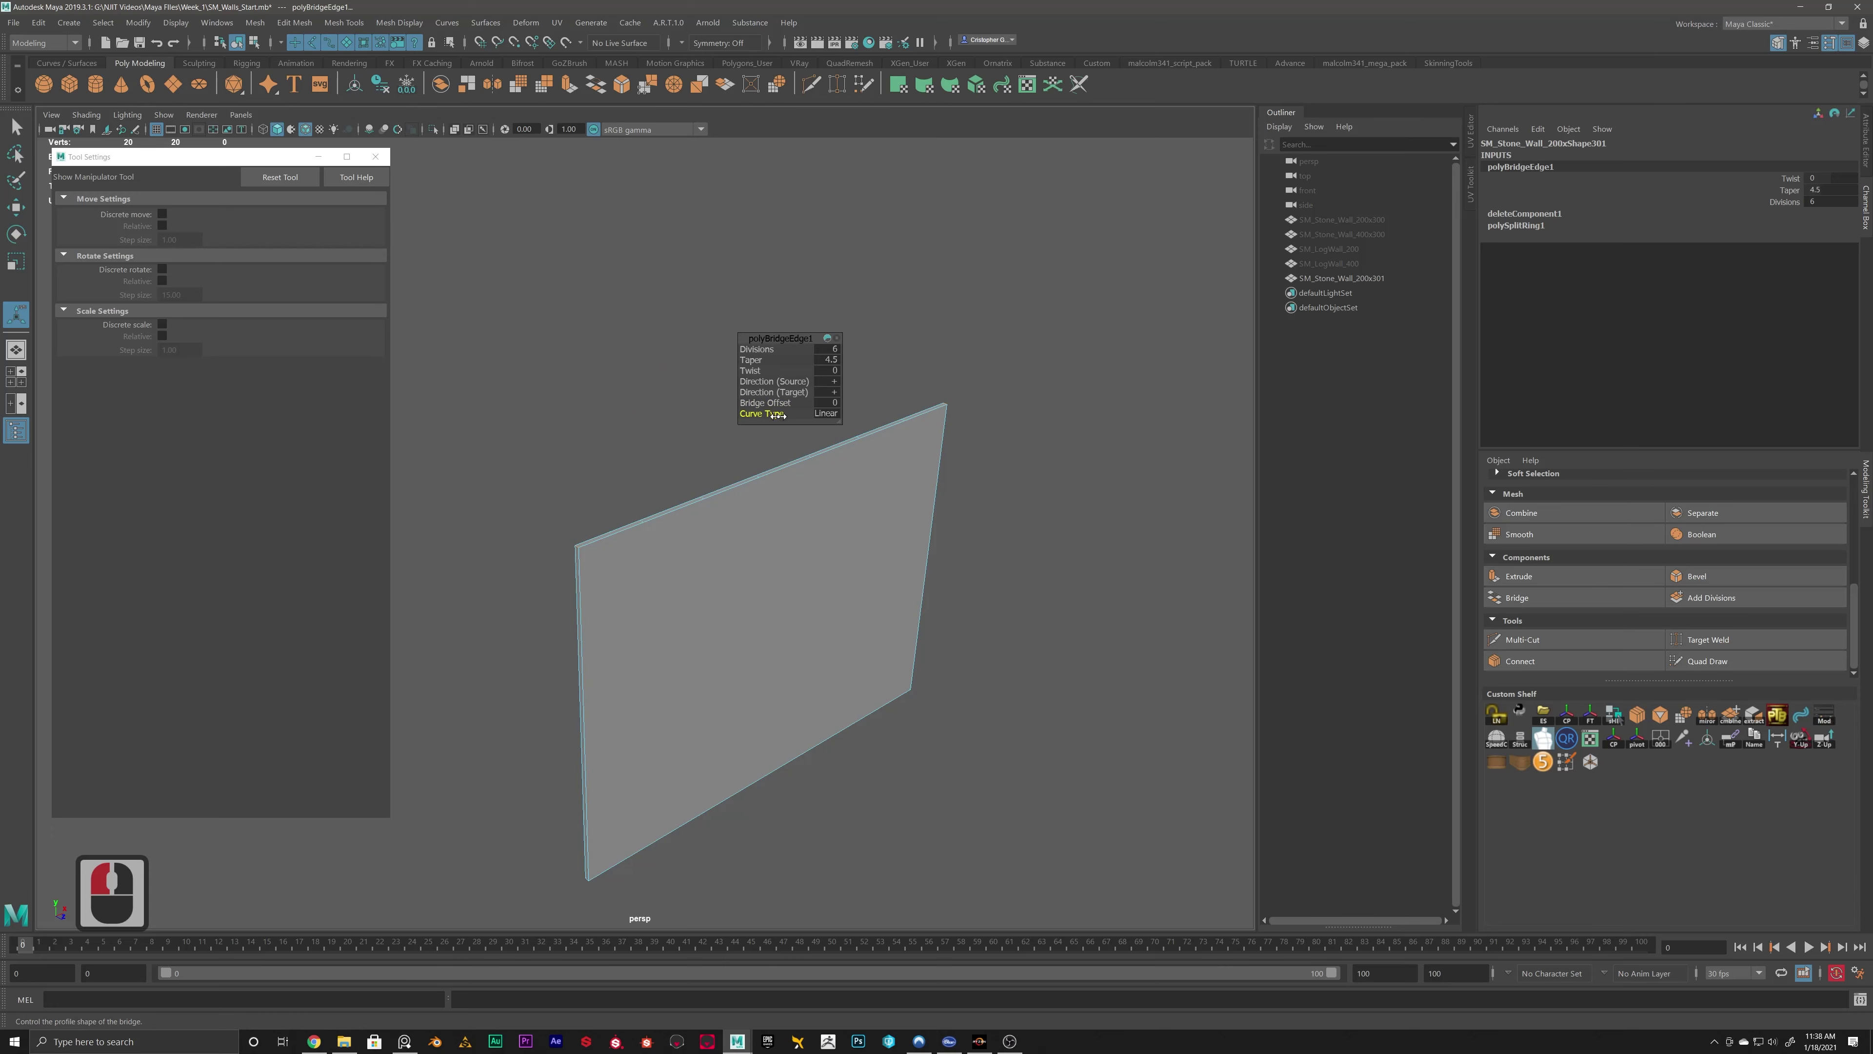
pyautogui.click(826, 414)
pyautogui.click(859, 431)
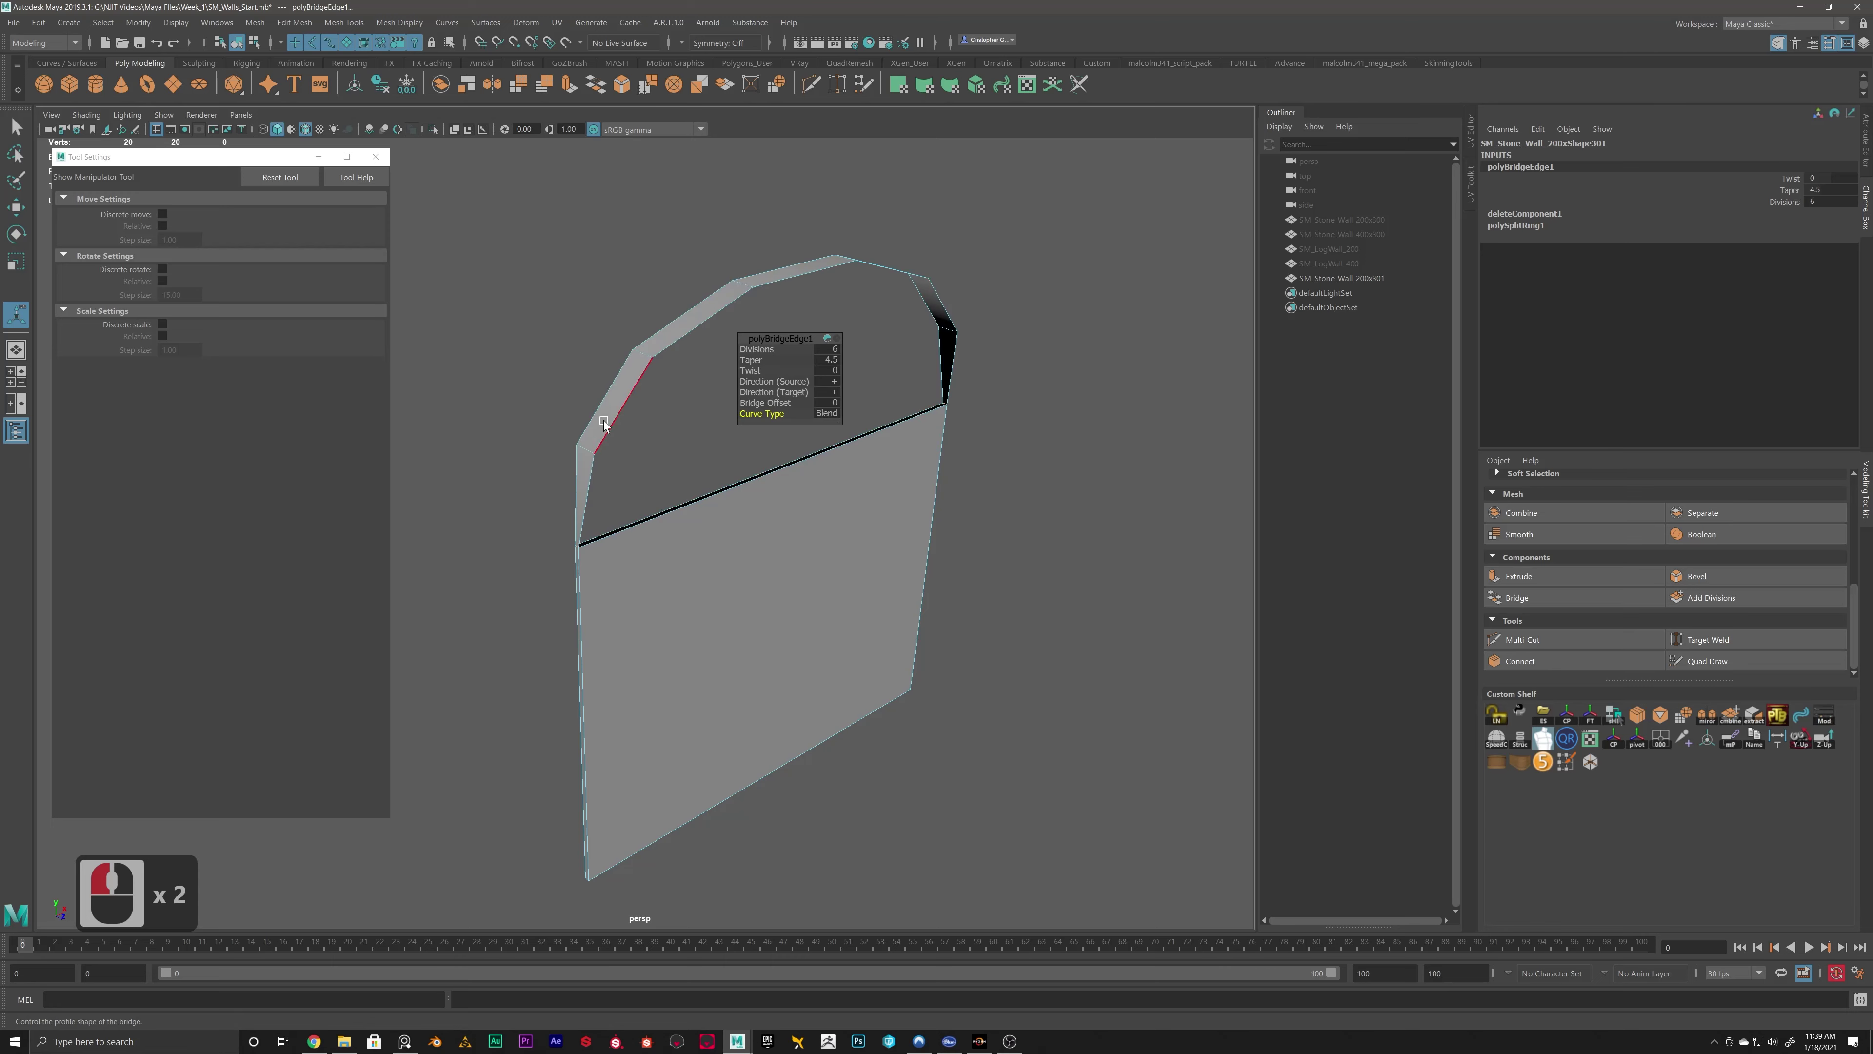
pyautogui.keyDown('alt'); pyautogui.moveTo(594, 538); pyautogui.dragTo(639, 453); pyautogui.keyUp('alt')
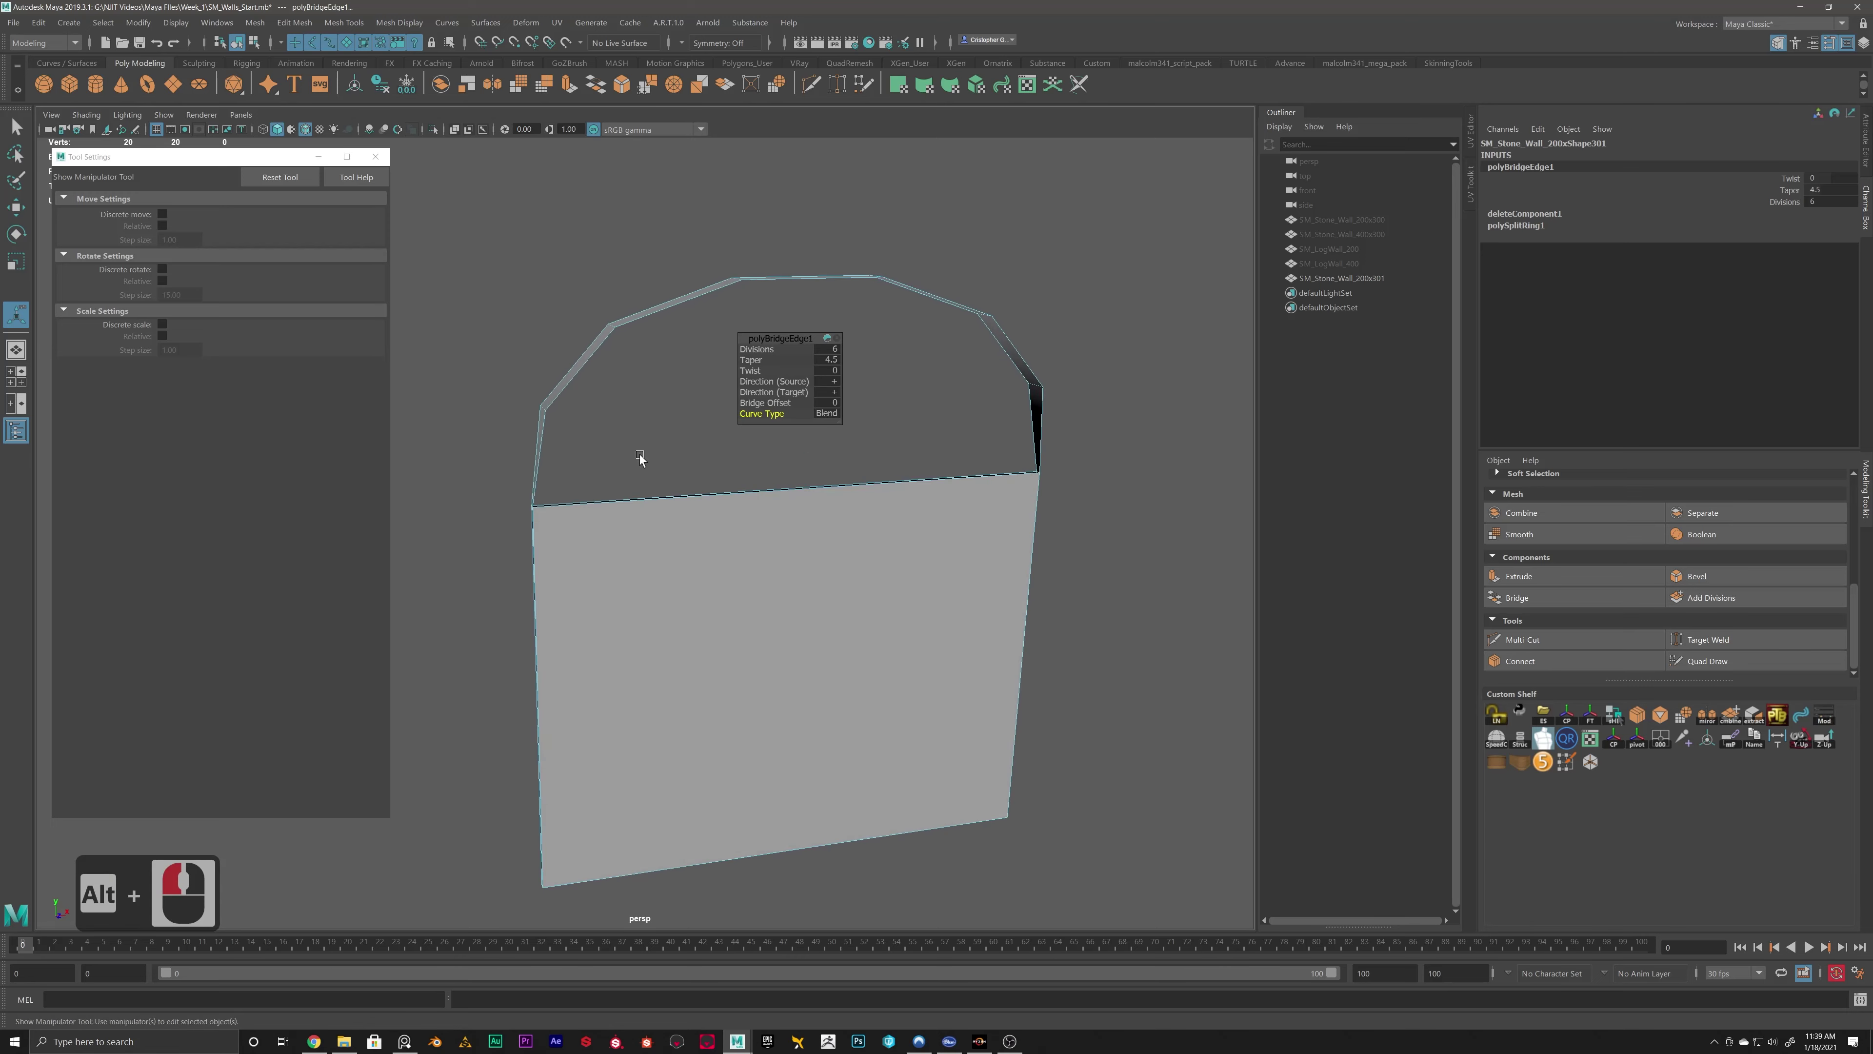
pyautogui.click(831, 413)
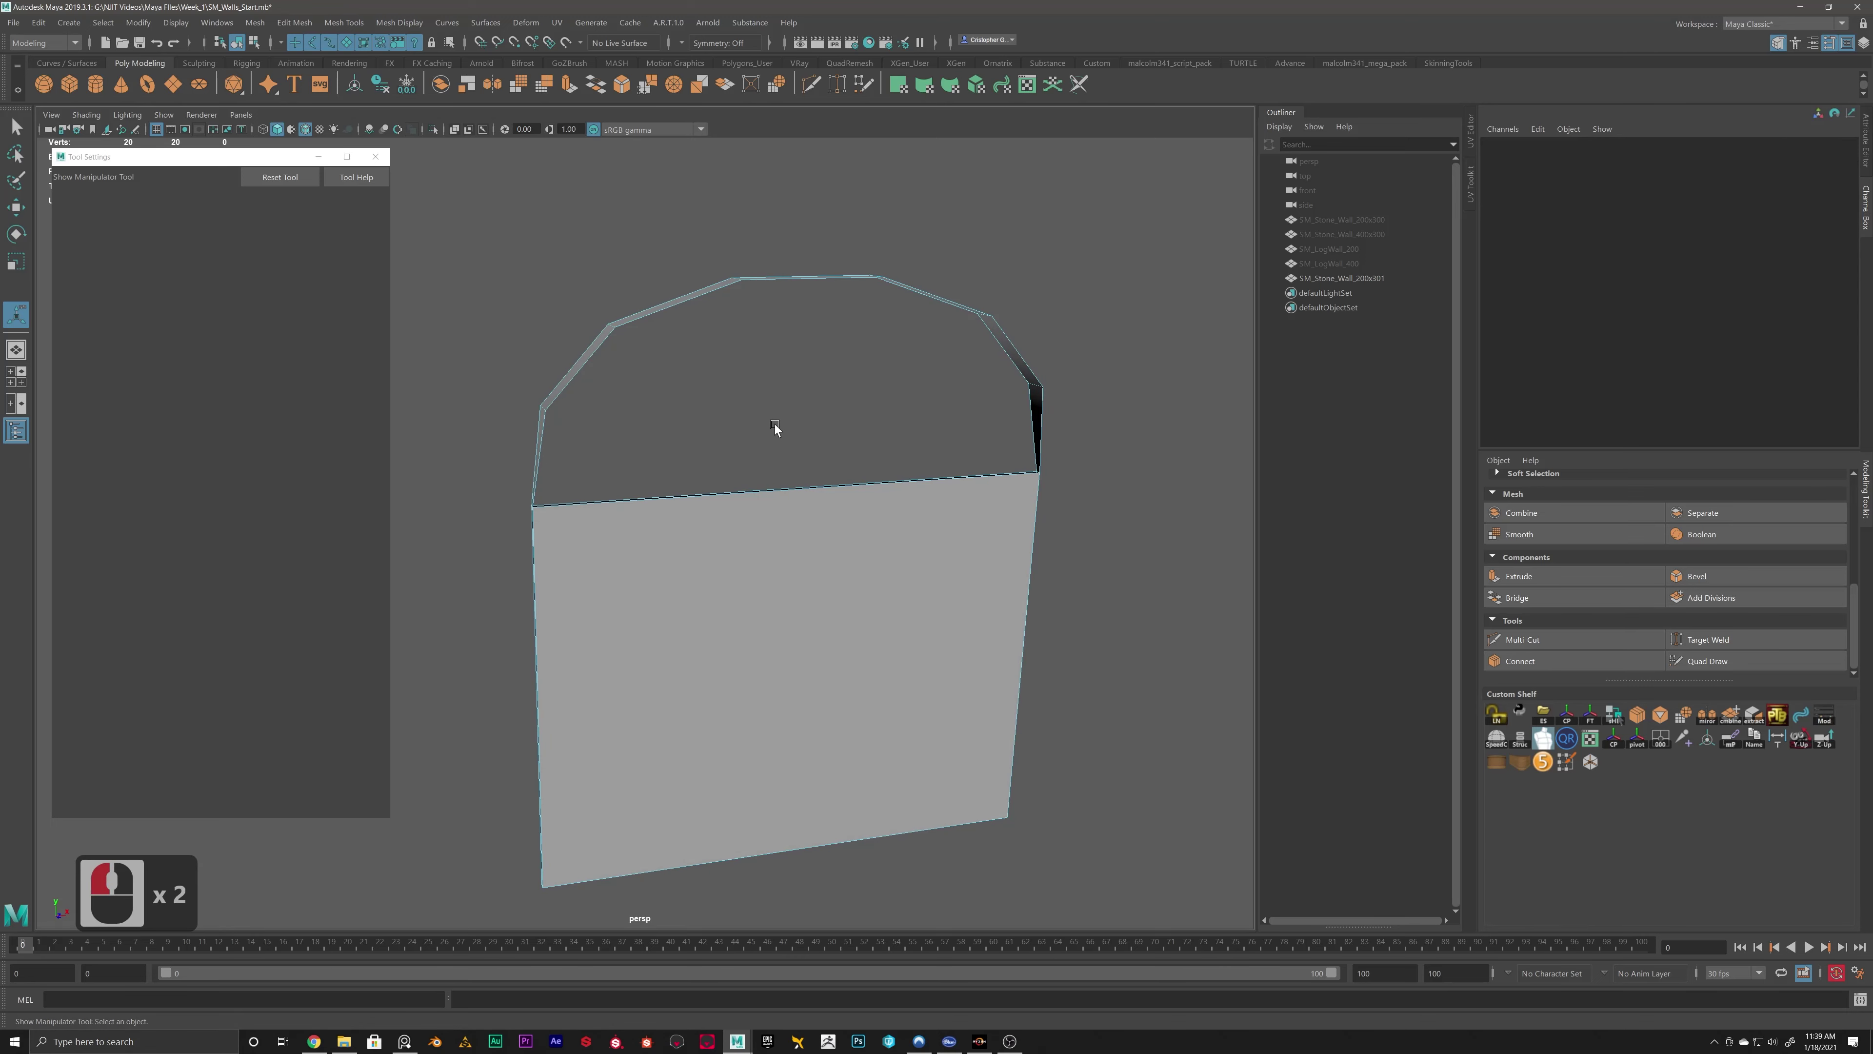
pyautogui.hotkey('ctrl', 'z')
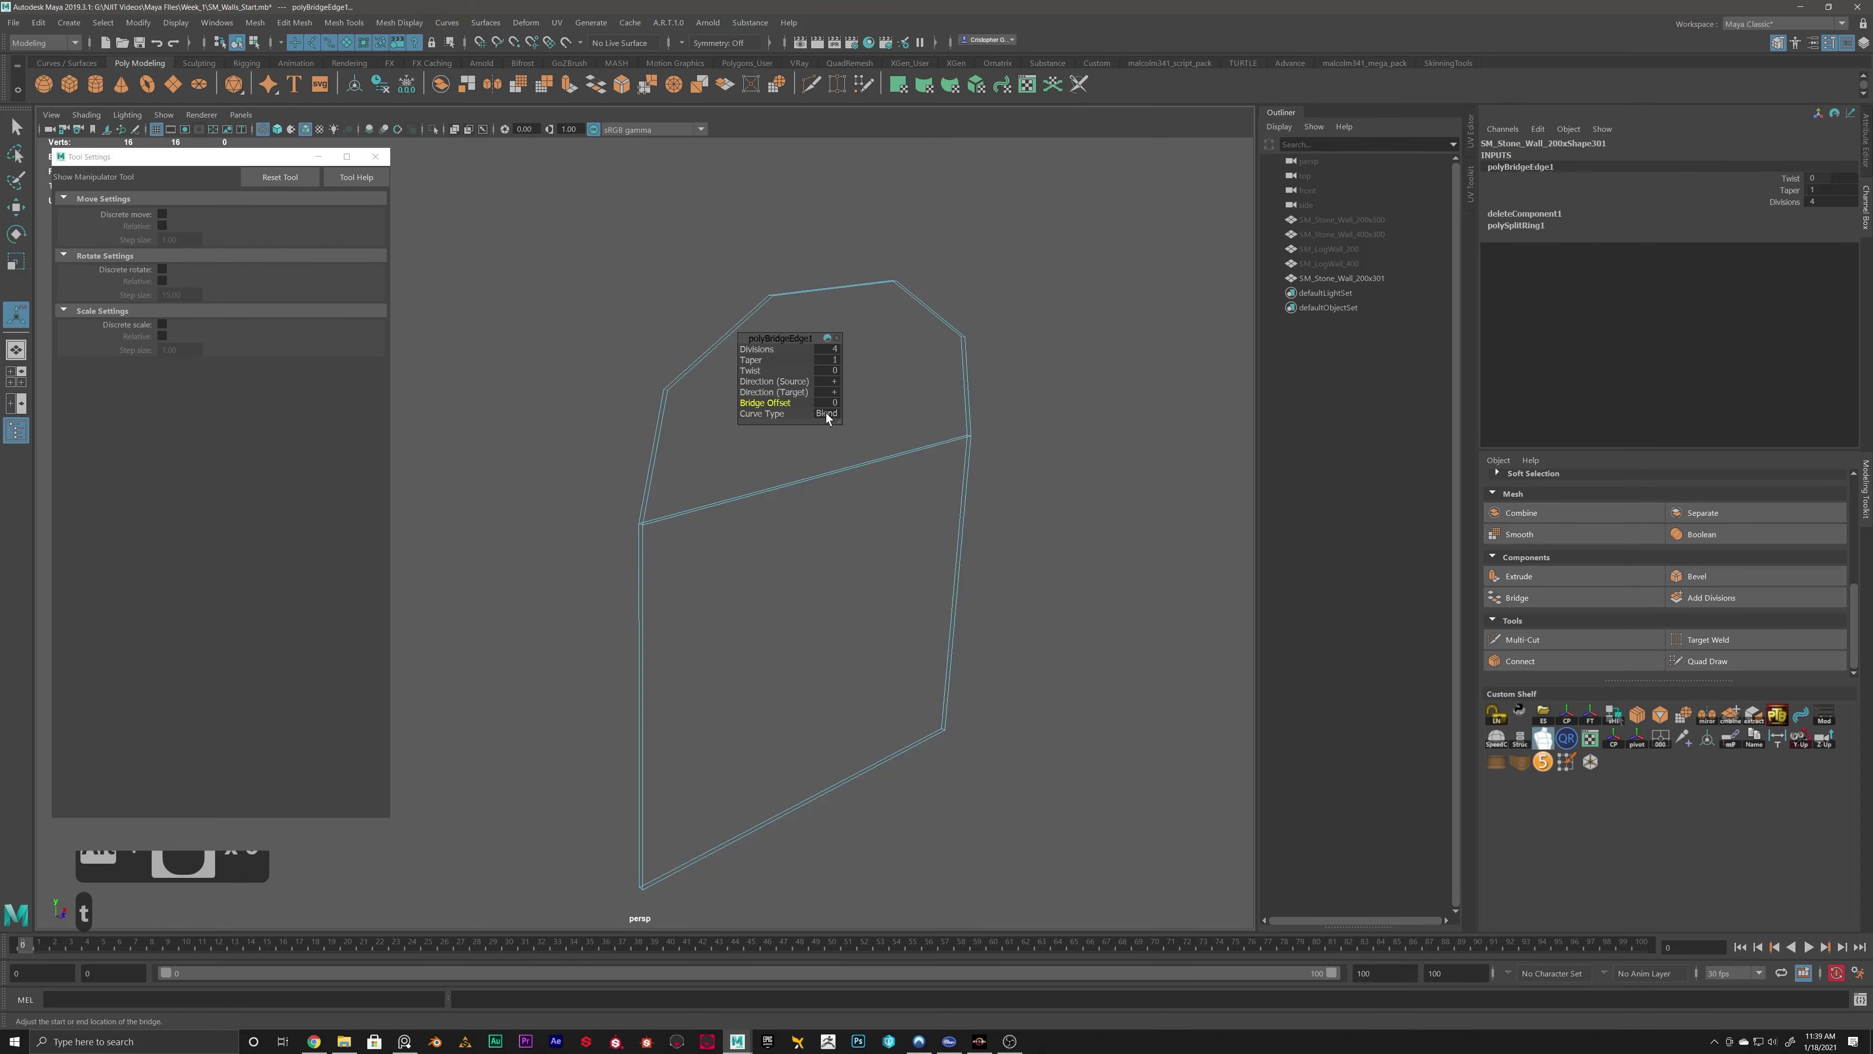
pyautogui.click(825, 413)
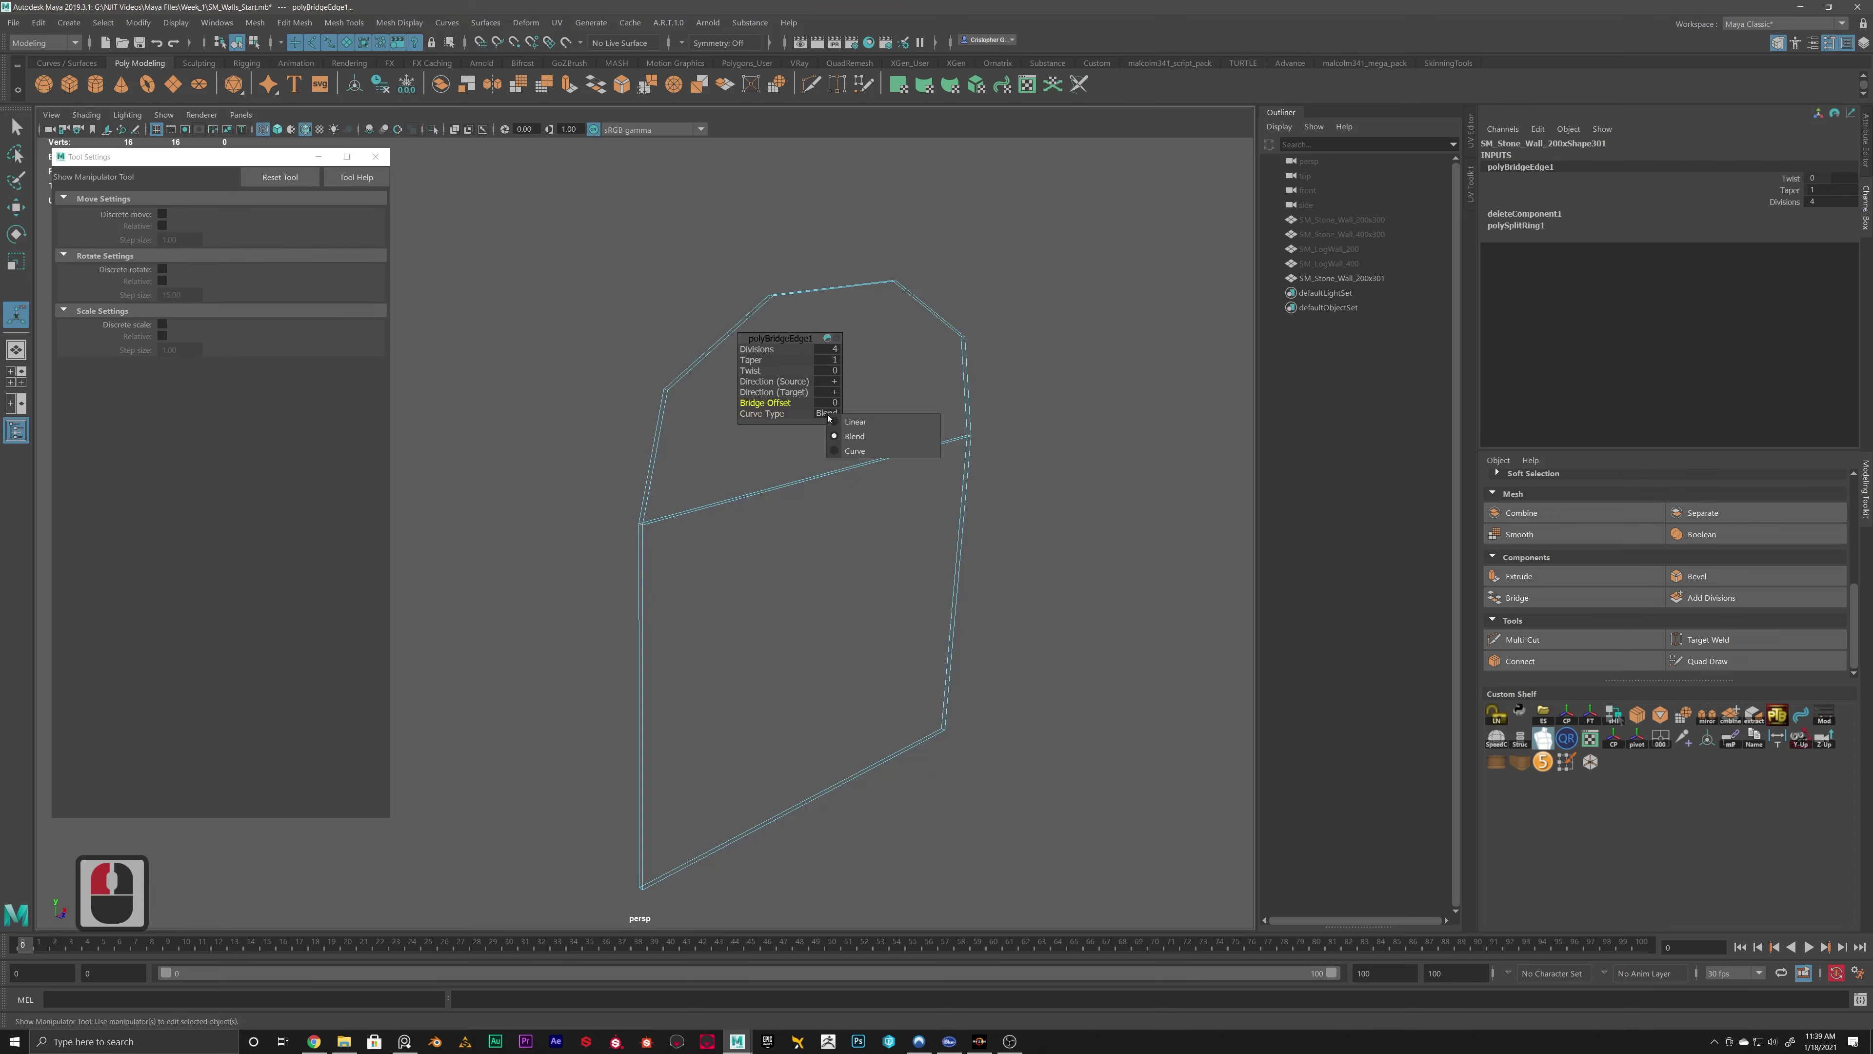
pyautogui.click(896, 452)
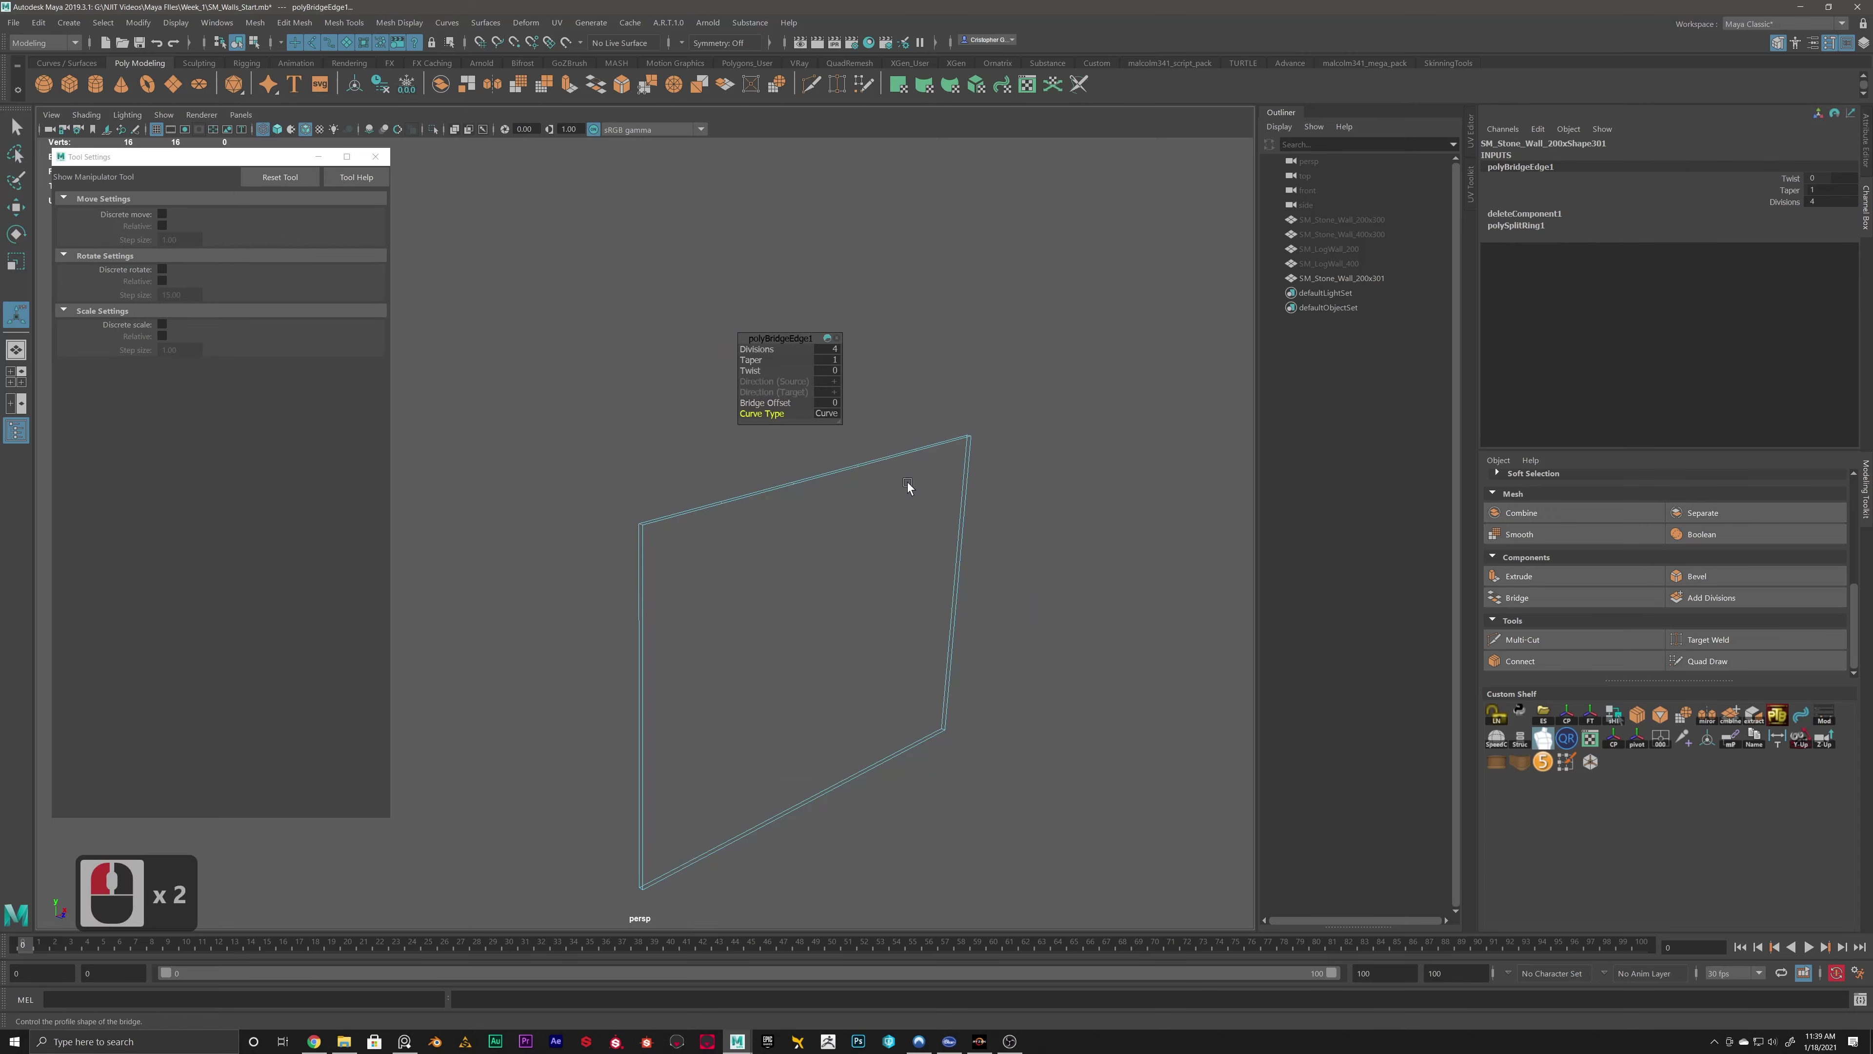
pyautogui.keyDown('alt'); pyautogui.moveTo(907, 485); pyautogui.dragTo(773, 519); pyautogui.keyUp('alt')
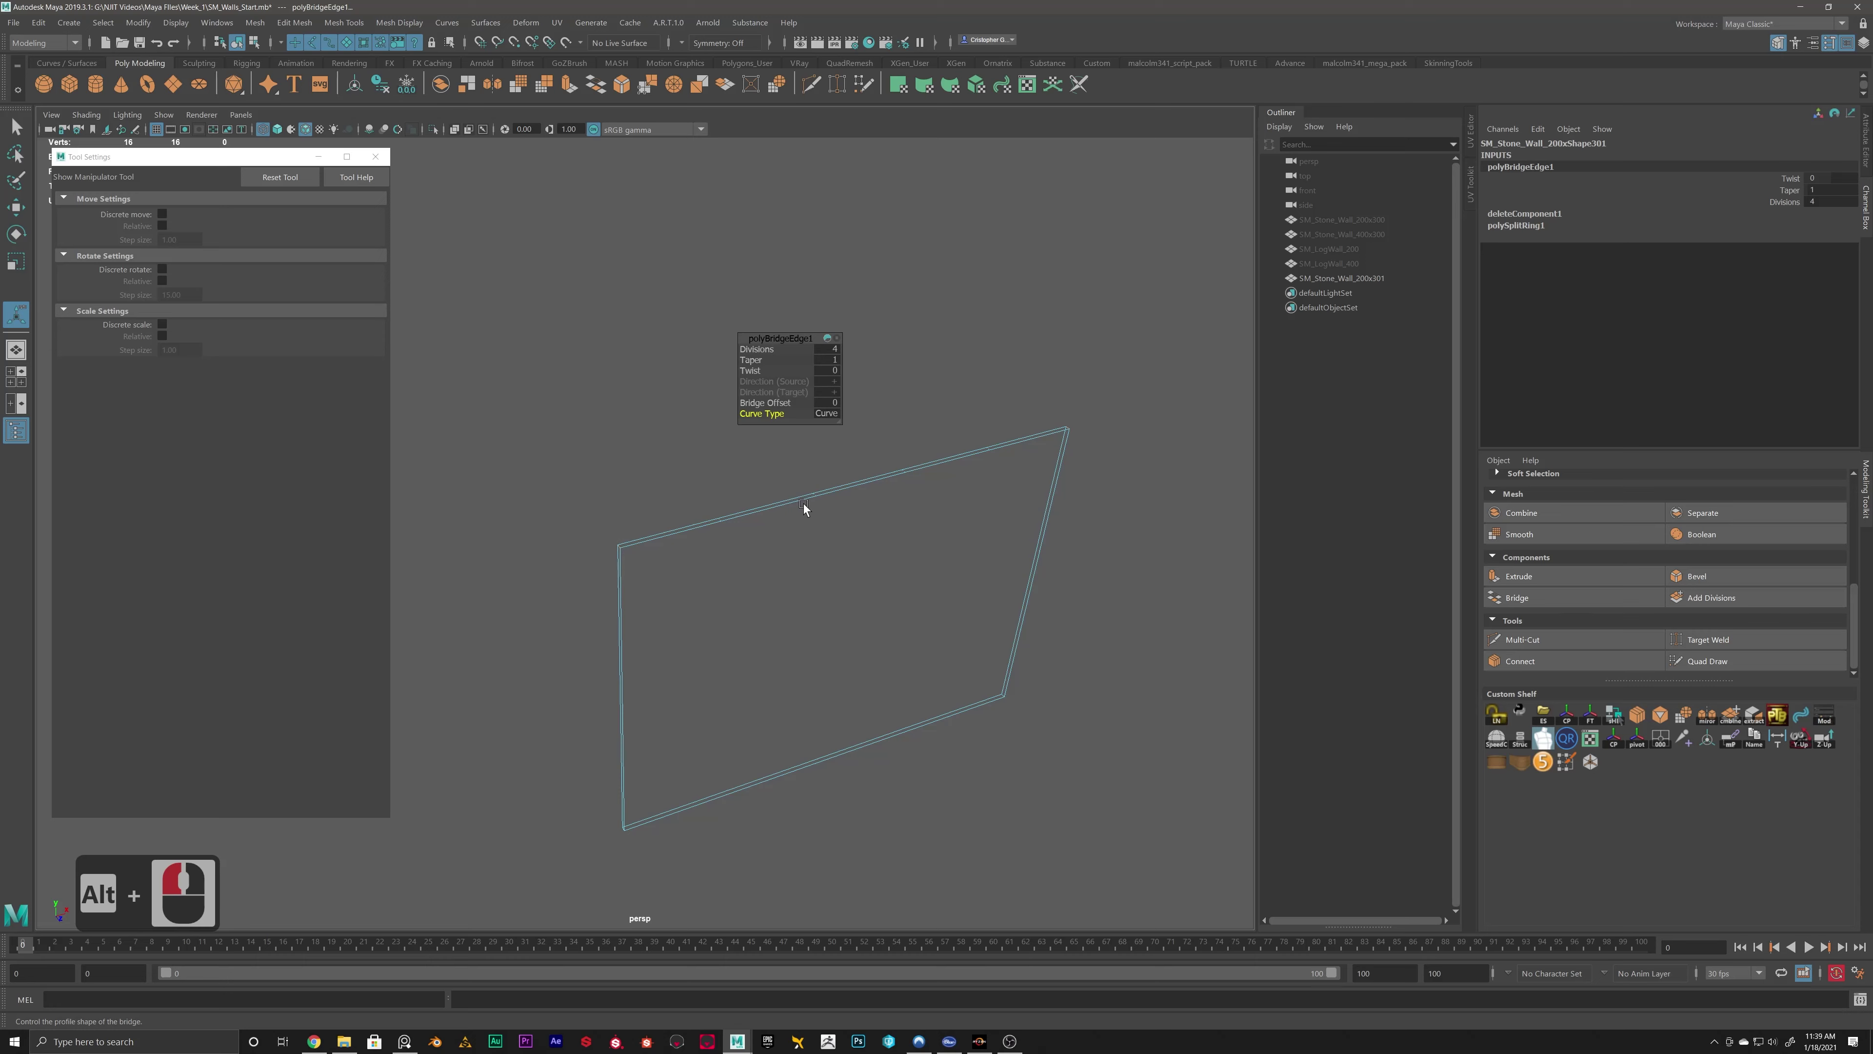
pyautogui.keyDown('alt'); pyautogui.moveTo(730, 500); pyautogui.dragTo(938, 434); pyautogui.keyUp('alt')
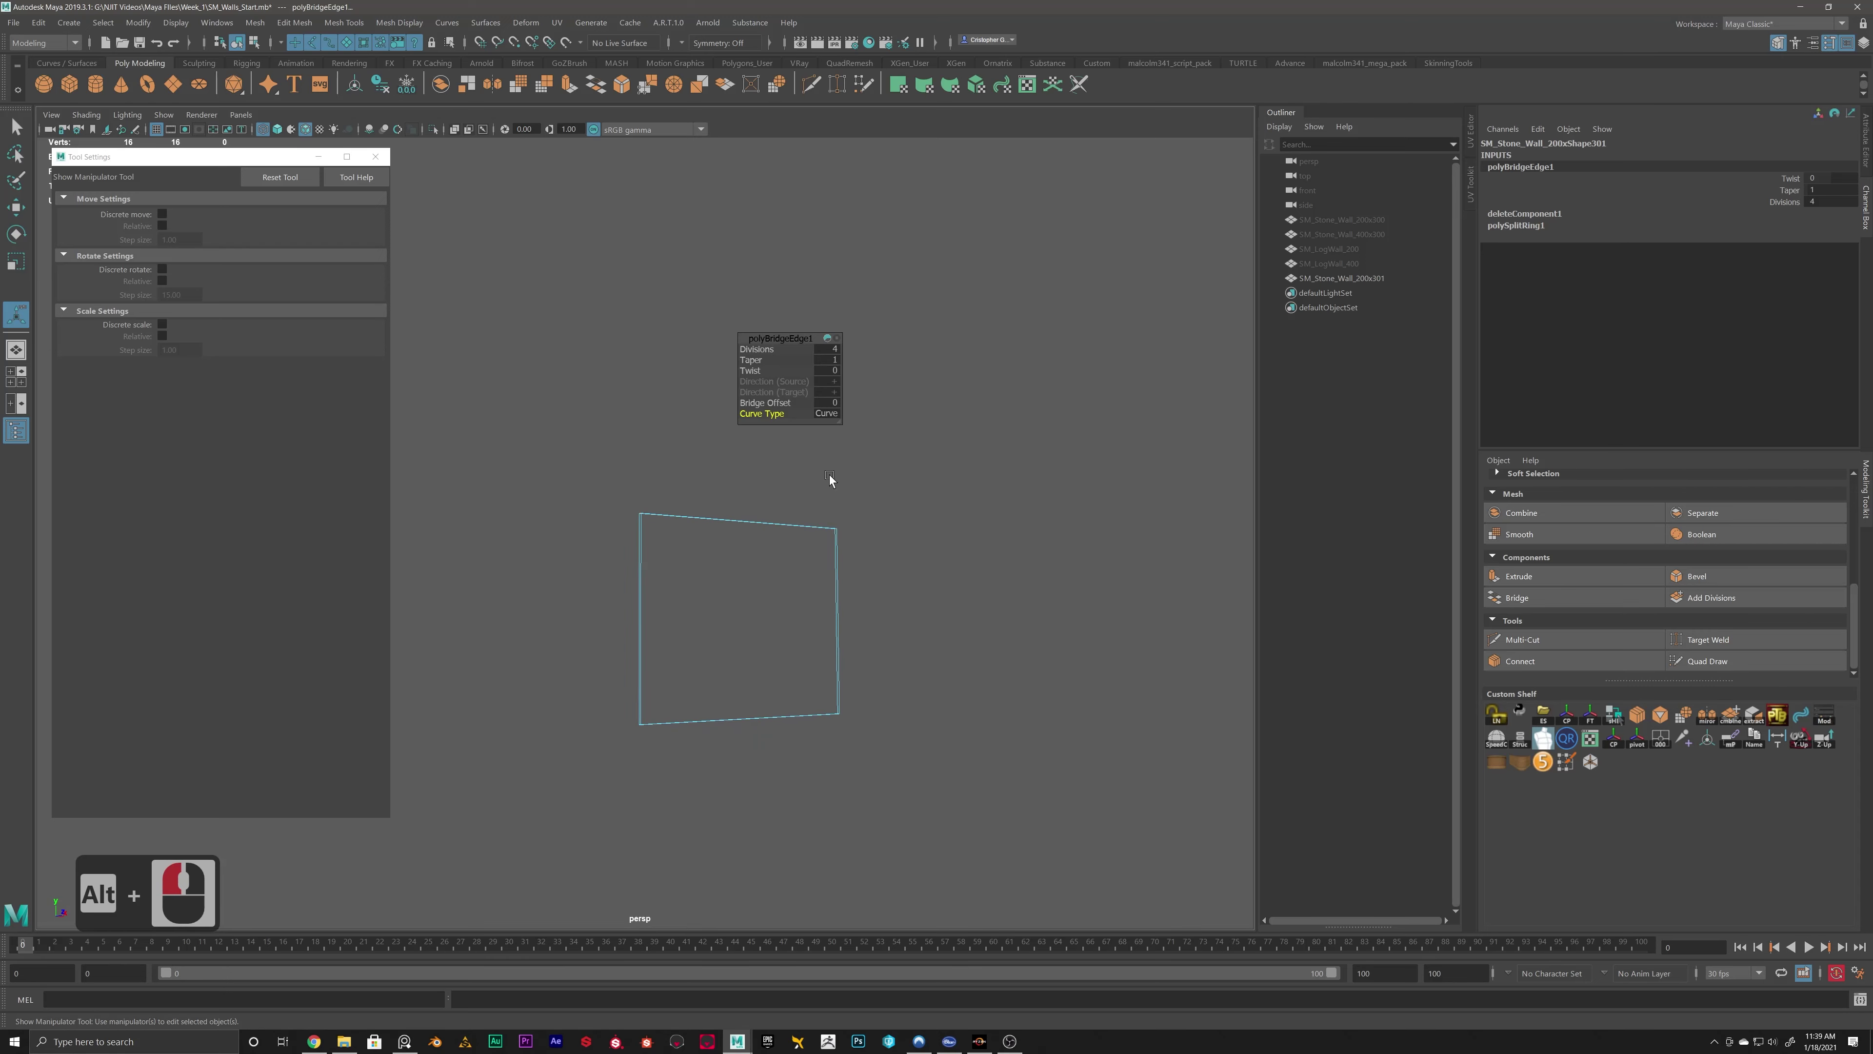
pyautogui.moveTo(829, 480)
pyautogui.keyDown('alt'); pyautogui.mouseDown()
pyautogui.moveTo(844, 455)
pyautogui.moveTo(815, 509)
pyautogui.mouseUp(); pyautogui.keyUp('alt')
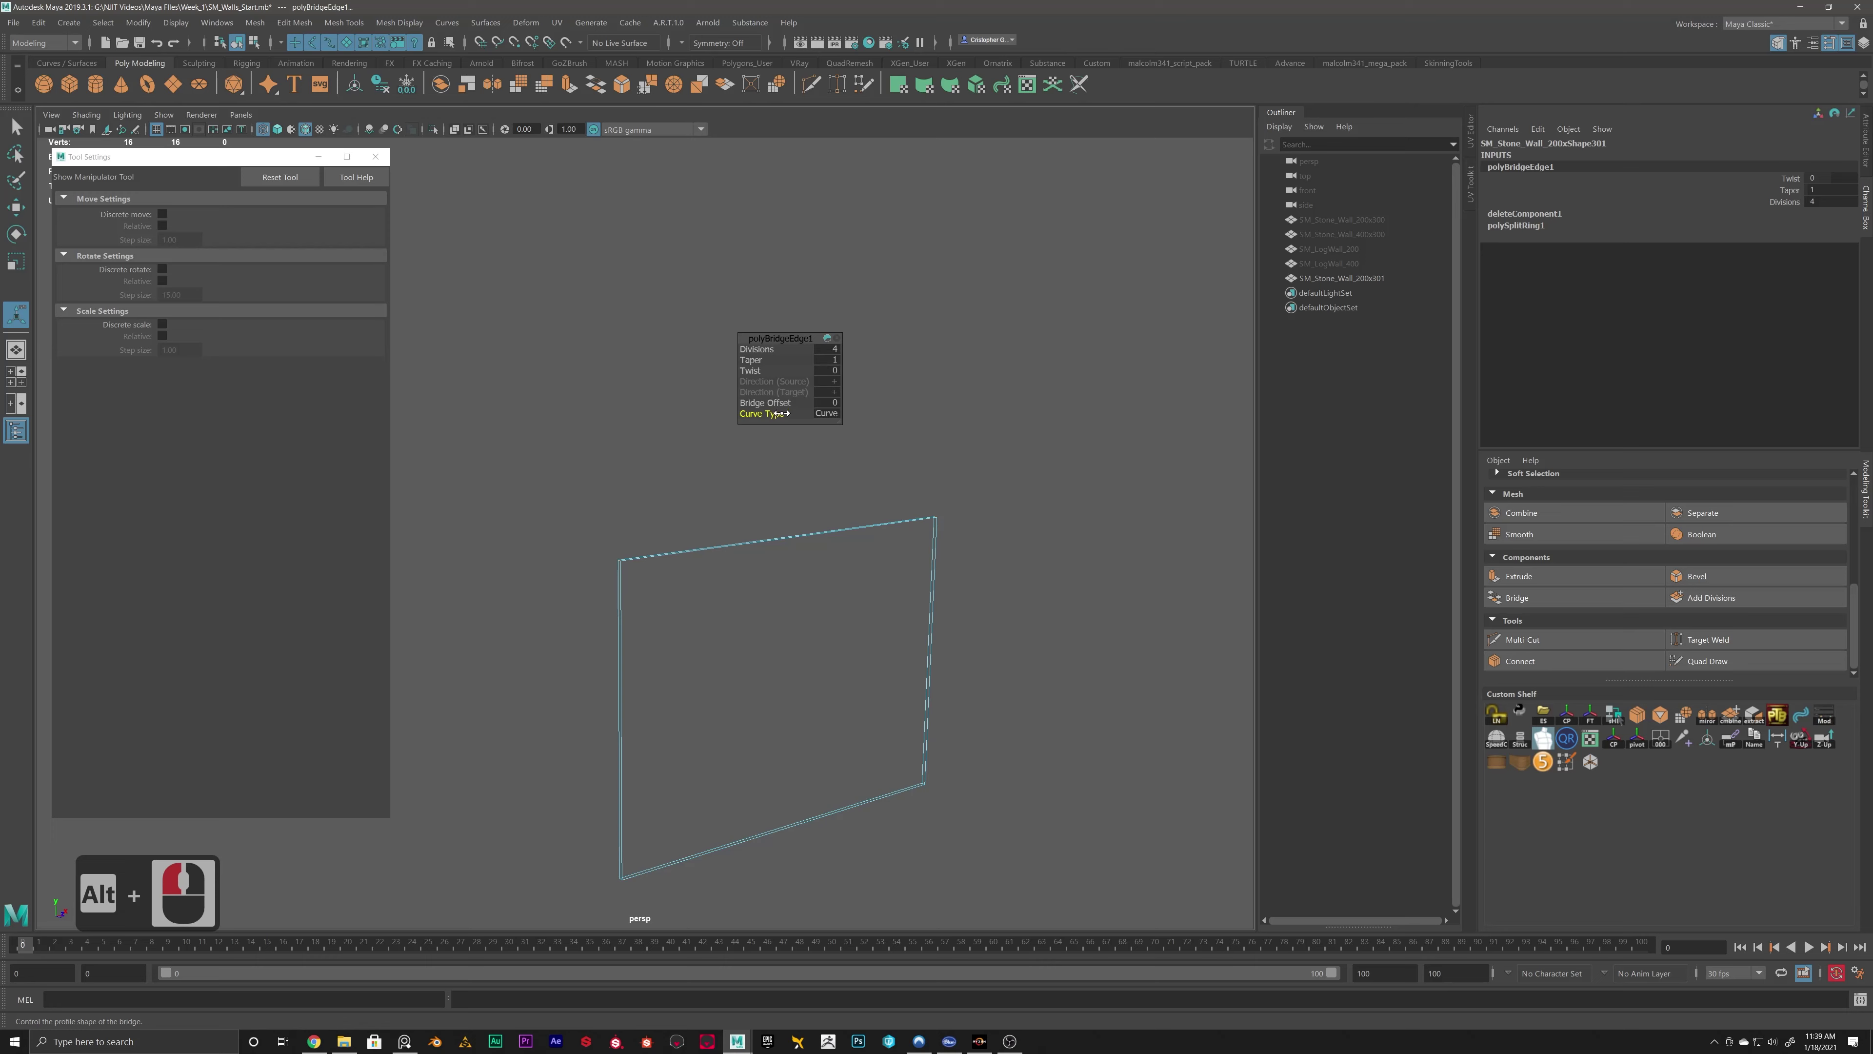
# Set the bridge curve type to Blend and switch to shaded display.
pyautogui.click(822, 412)
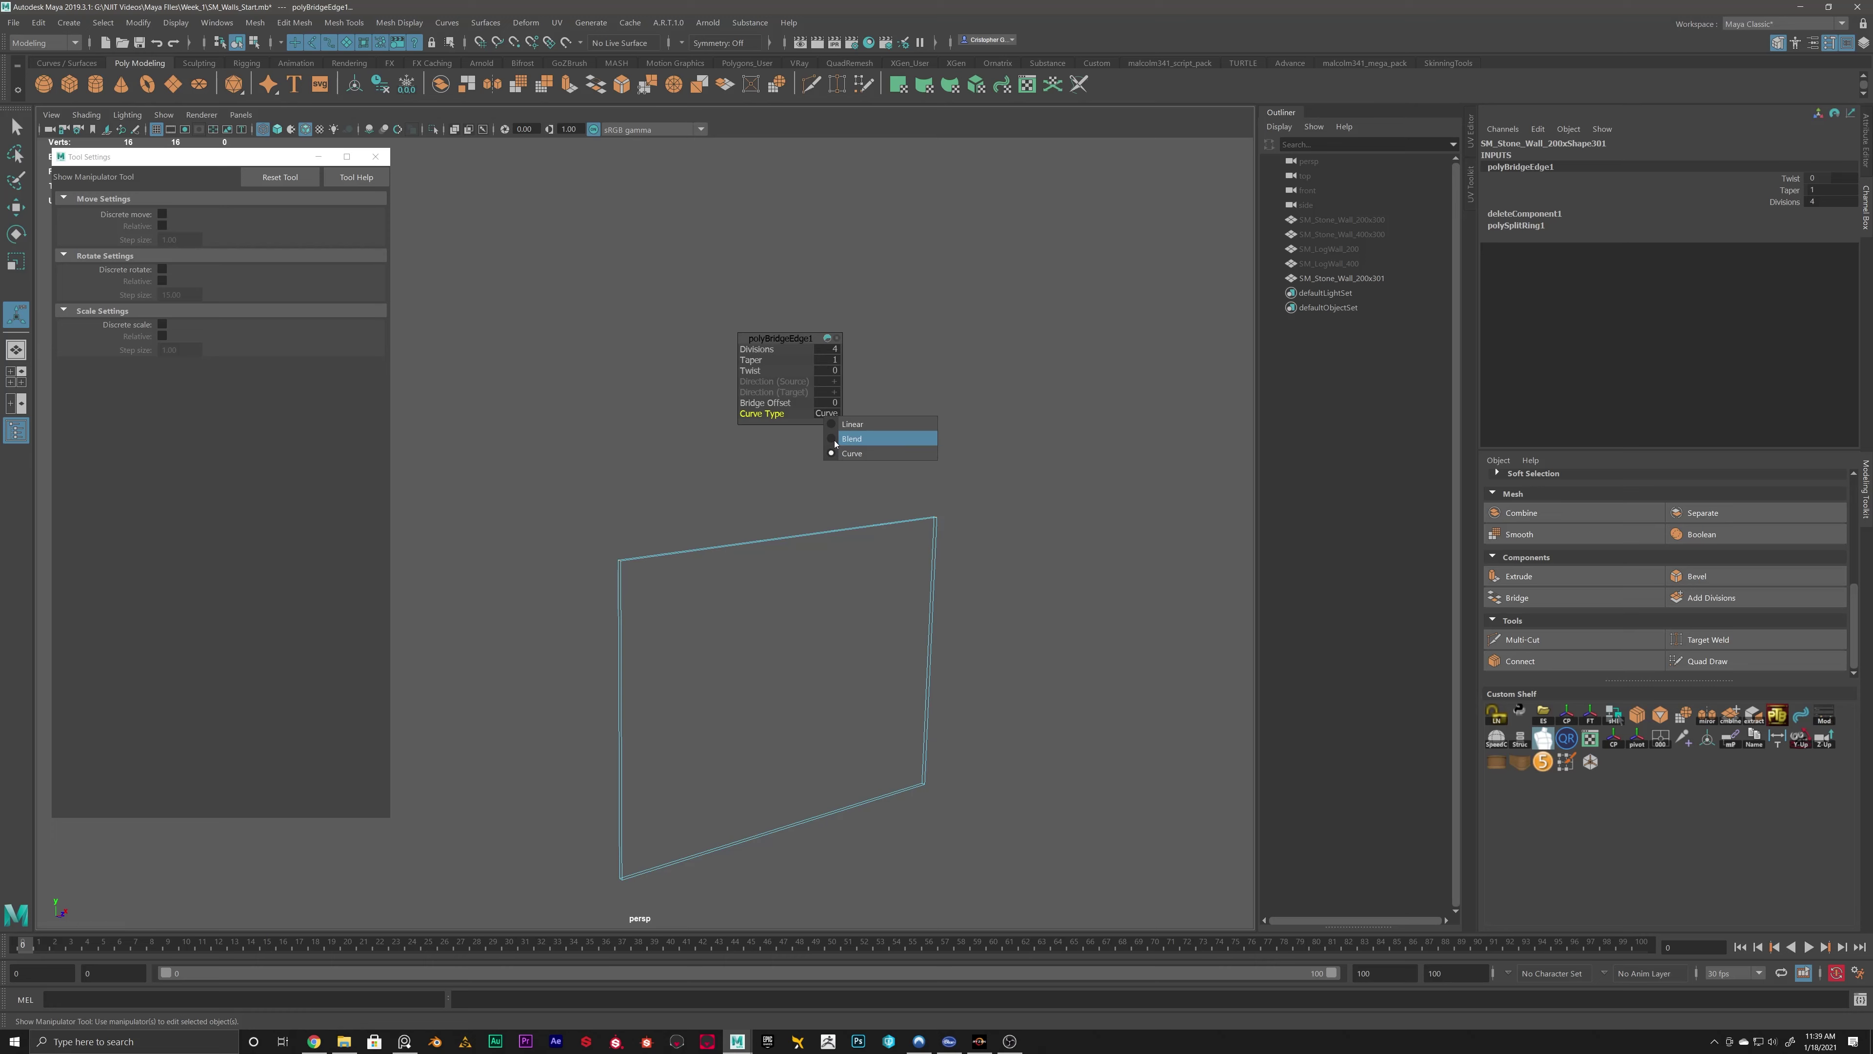
pyautogui.click(852, 438)
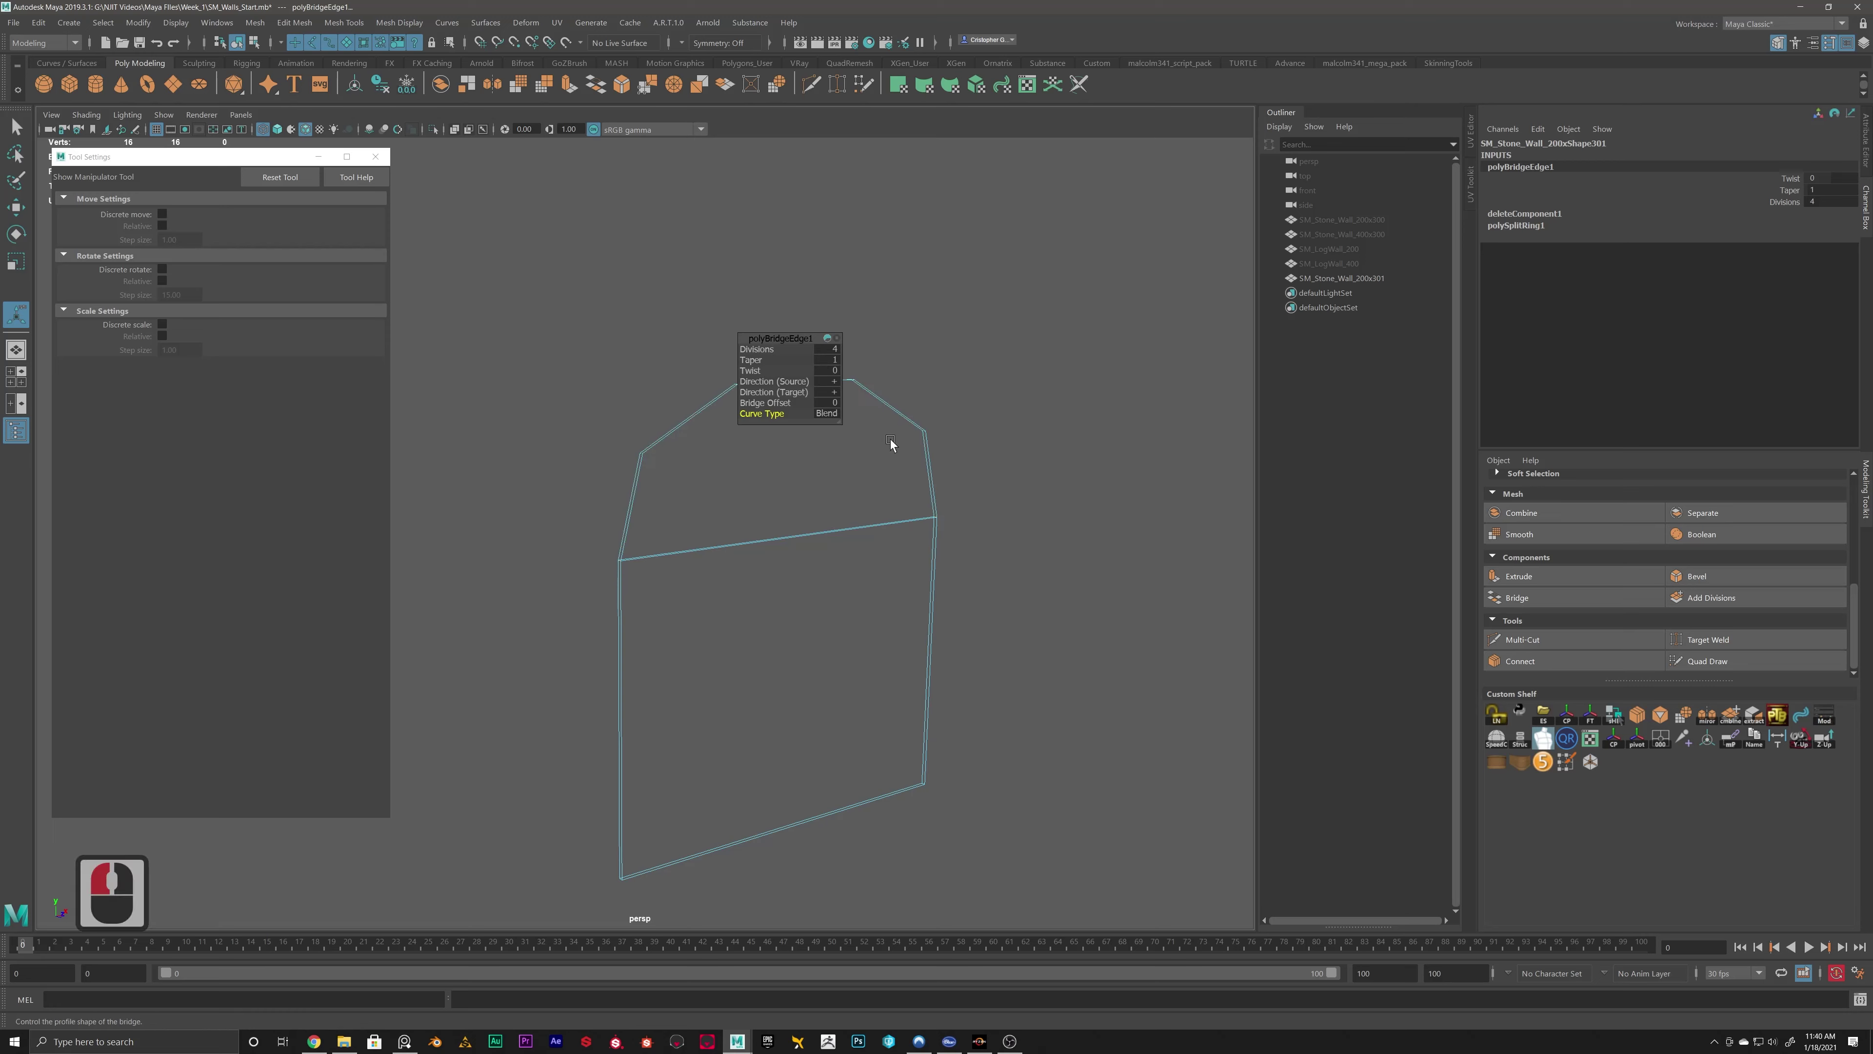
pyautogui.scroll(-4, 858, 435)
pyautogui.keyDown('alt'); pyautogui.moveTo(694, 489); pyautogui.dragTo(829, 358); pyautogui.keyUp('alt')
pyautogui.press('5')
pyautogui.moveTo(964, 436)
pyautogui.keyDown('alt'); pyautogui.mouseDown()
pyautogui.moveTo(819, 493)
pyautogui.moveTo(720, 479)
pyautogui.moveTo(706, 420)
pyautogui.mouseUp(); pyautogui.keyUp('alt')
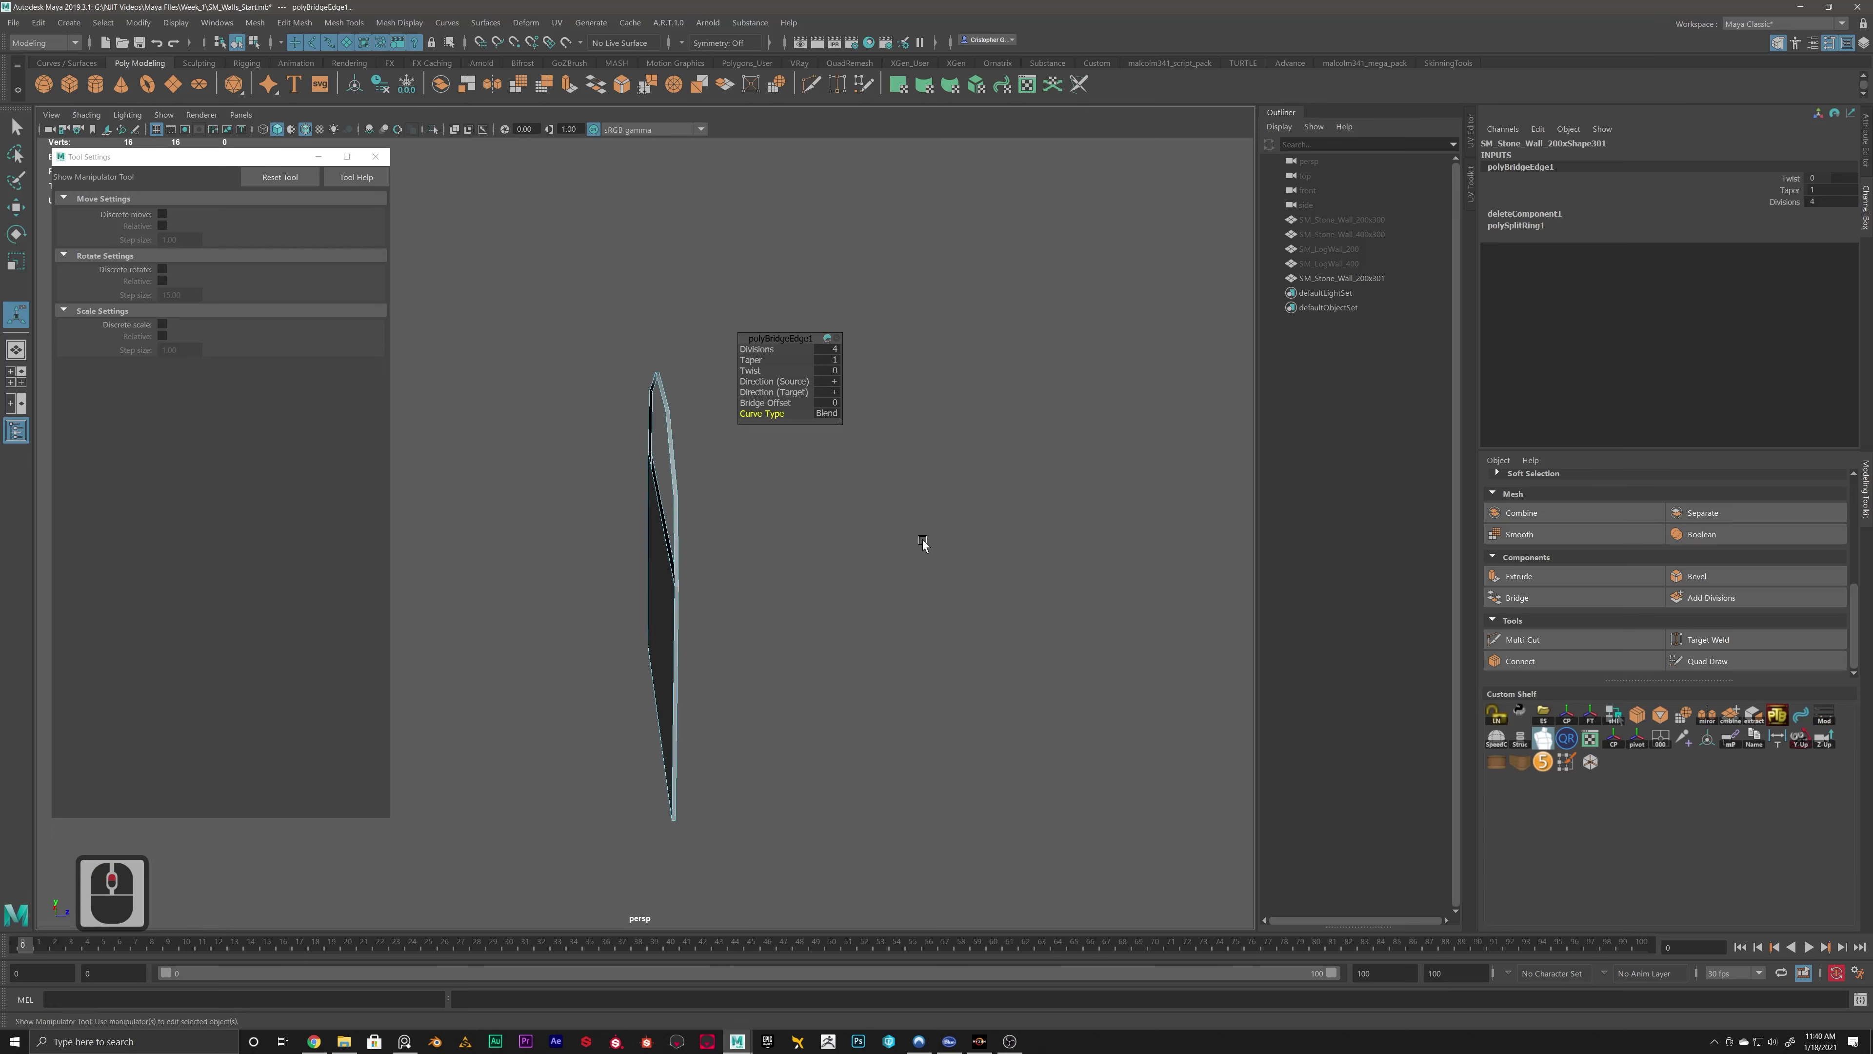
# Fill the first open side of the arch cap with Mesh > Fill Hole.
pyautogui.keyDown('alt'); pyautogui.moveTo(924, 539); pyautogui.dragTo(667, 444); pyautogui.keyUp('alt')
pyautogui.moveTo(668, 443); pyautogui.dragTo(668, 410, button='right')
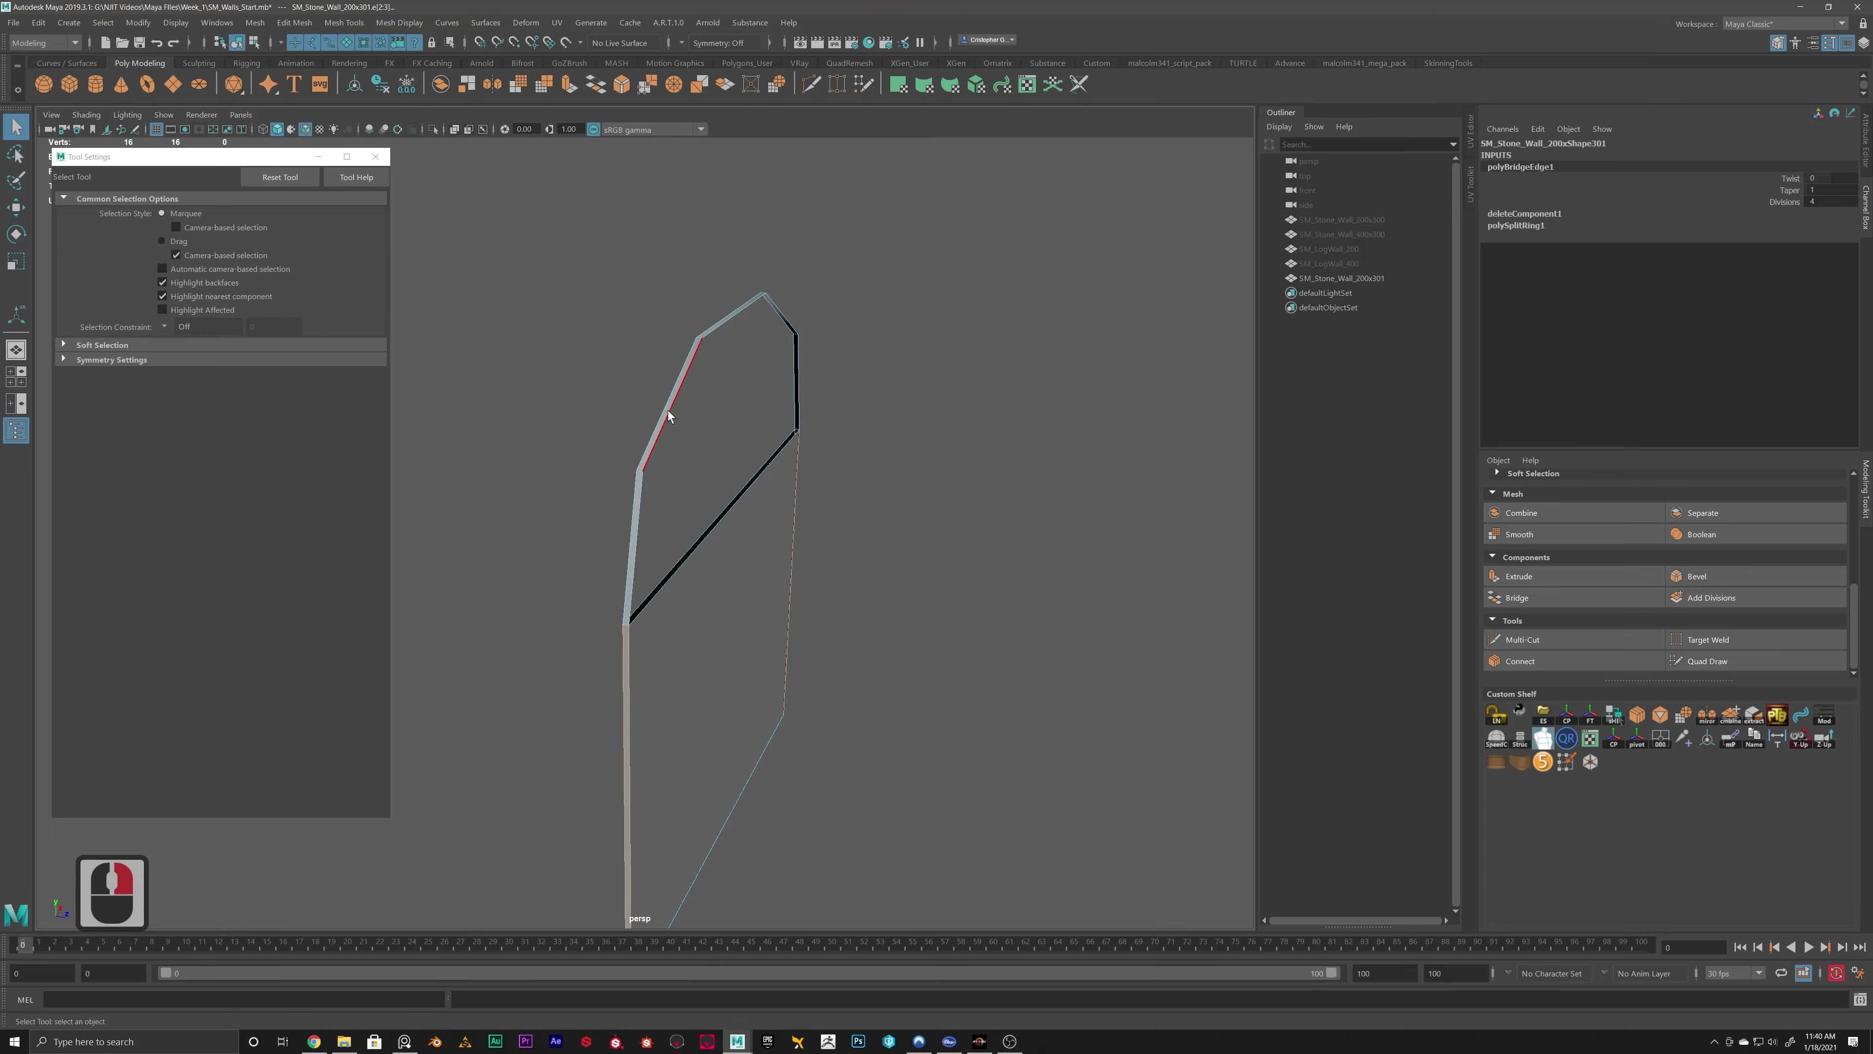
pyautogui.moveTo(718, 478)
pyautogui.keyDown('alt'); pyautogui.mouseDown()
pyautogui.moveTo(621, 497)
pyautogui.moveTo(723, 471)
pyautogui.mouseUp(); pyautogui.keyUp('alt')
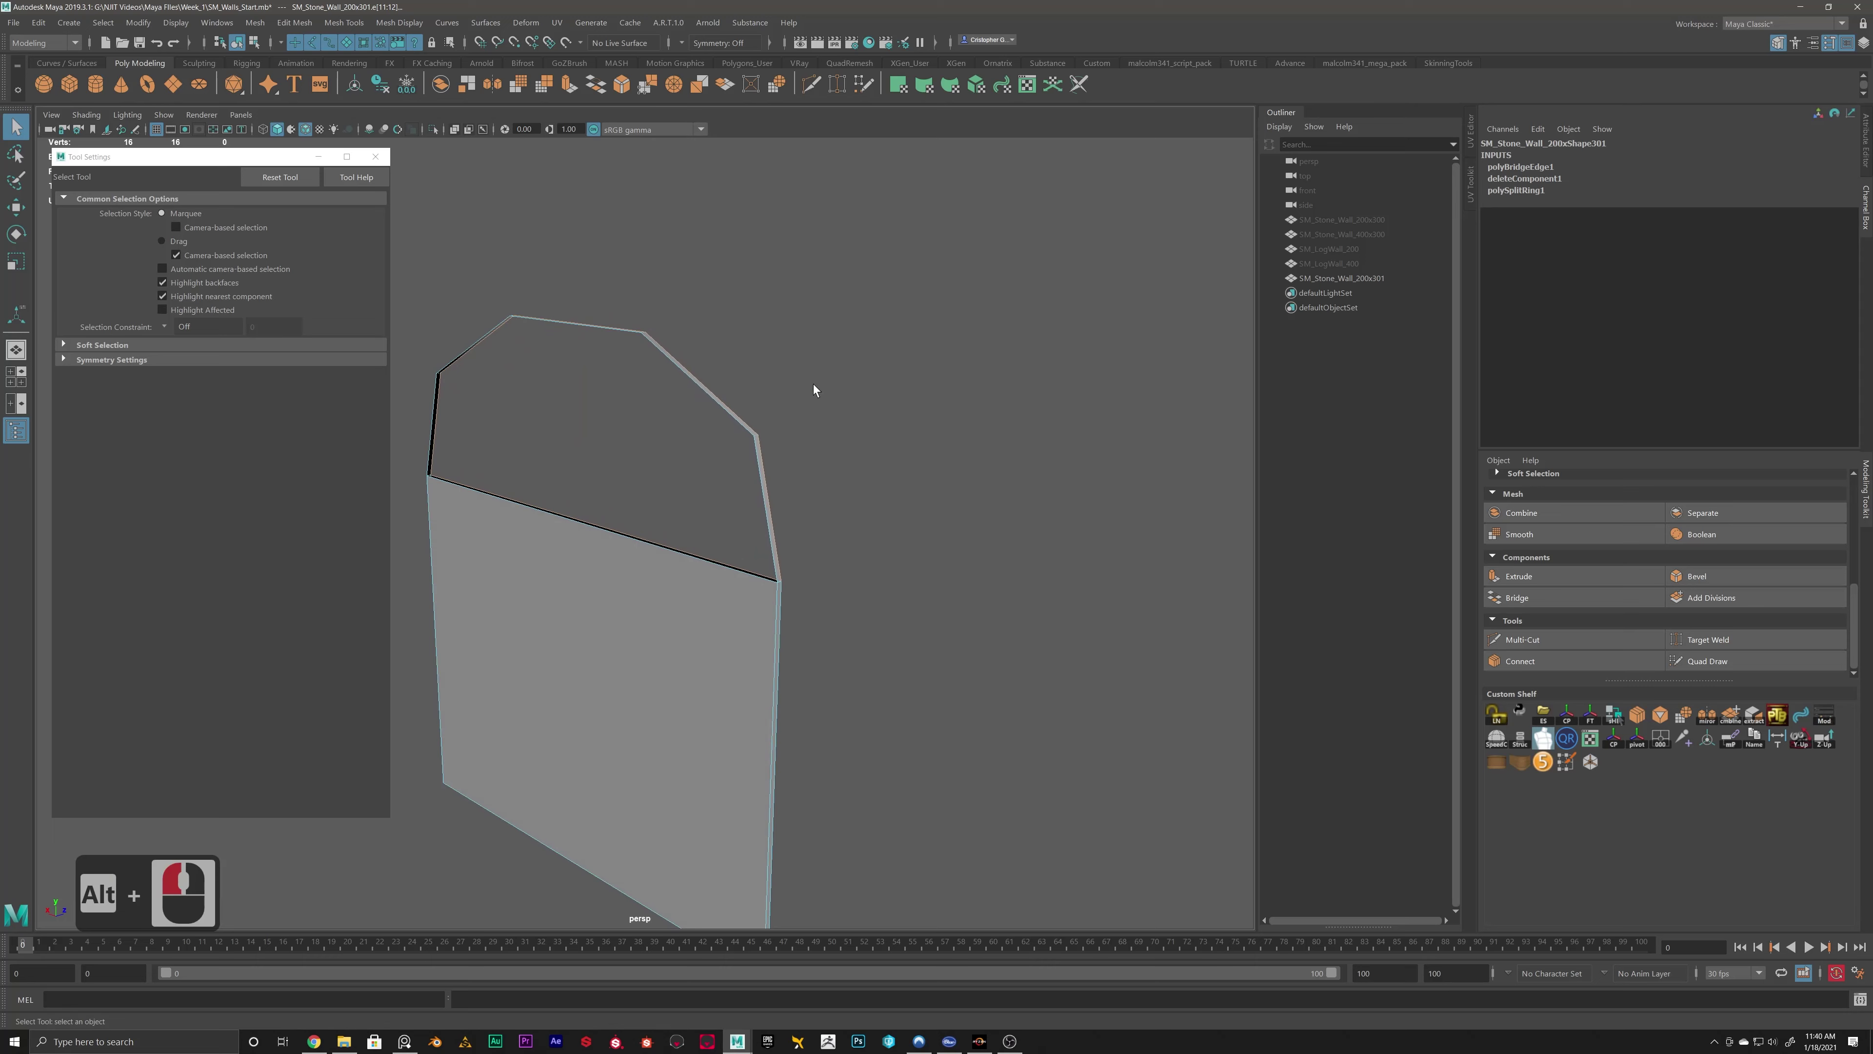
pyautogui.keyDown('alt'); pyautogui.moveTo(813, 390); pyautogui.dragTo(586, 318); pyautogui.keyUp('alt')
pyautogui.click(297, 23)
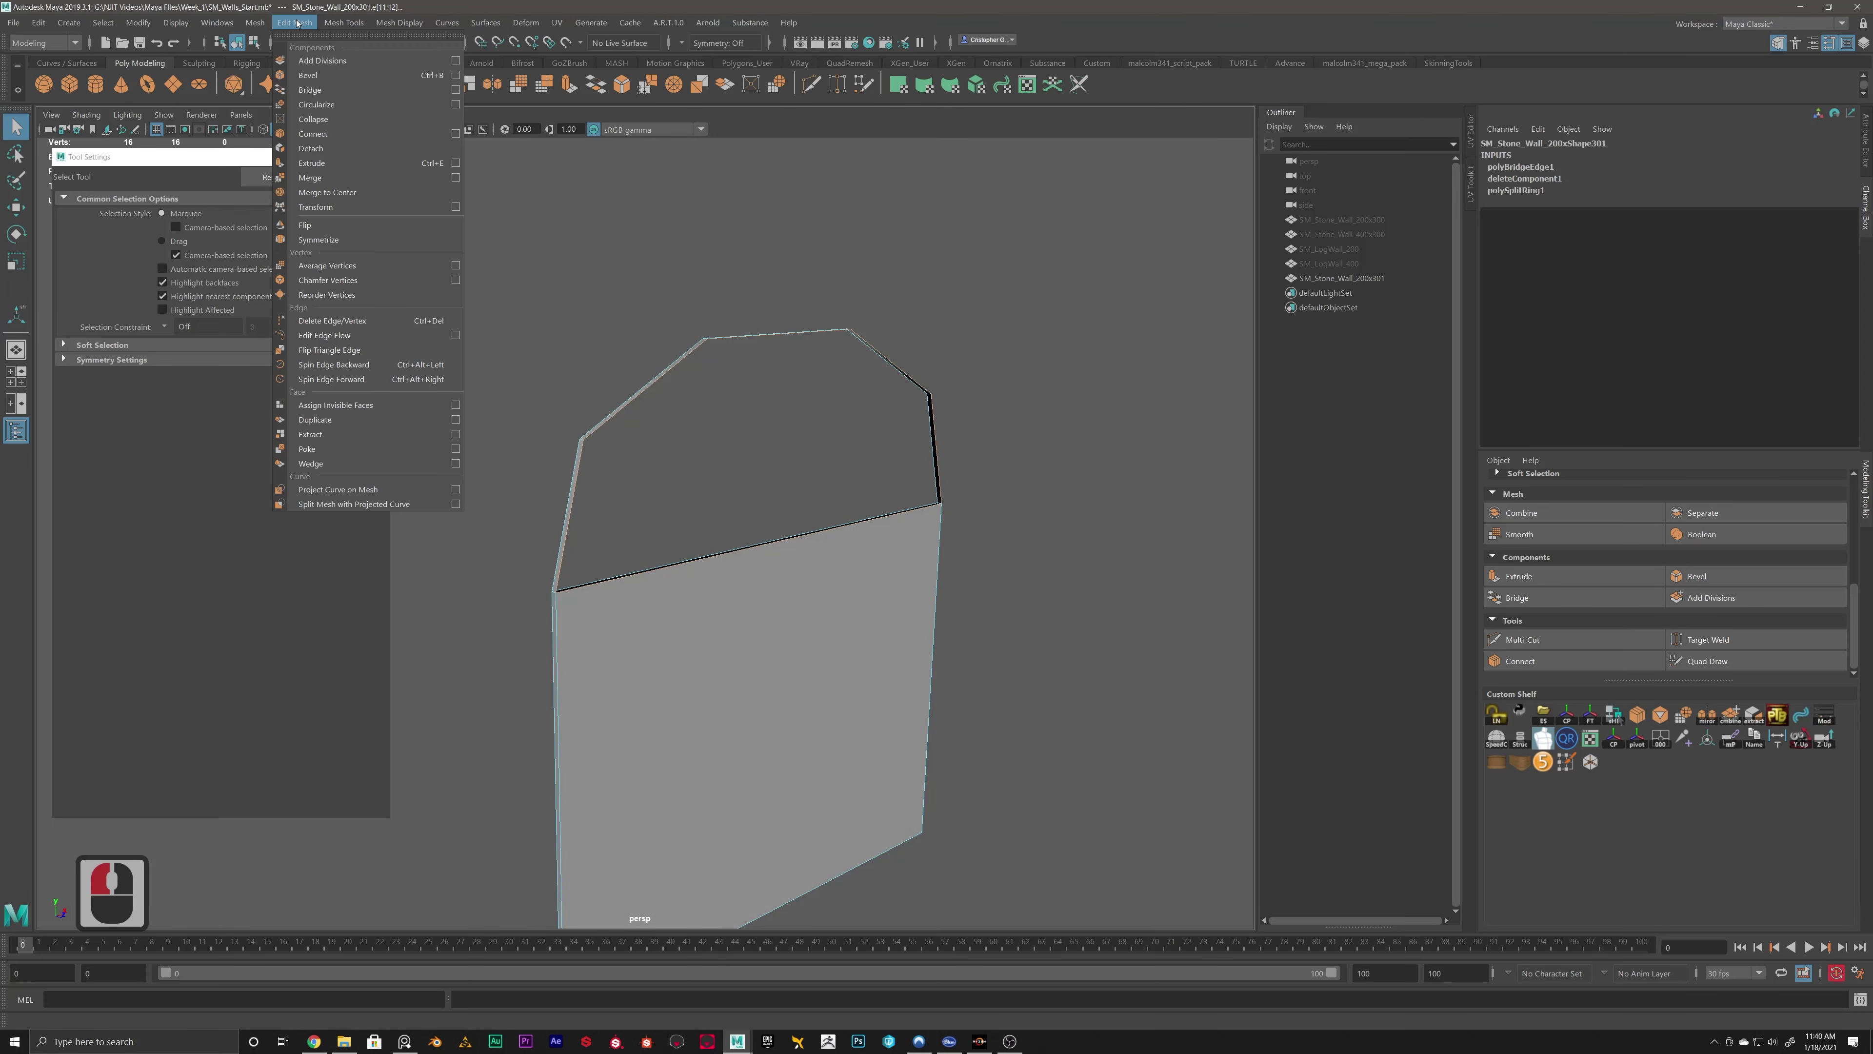
pyautogui.moveTo(255, 25)
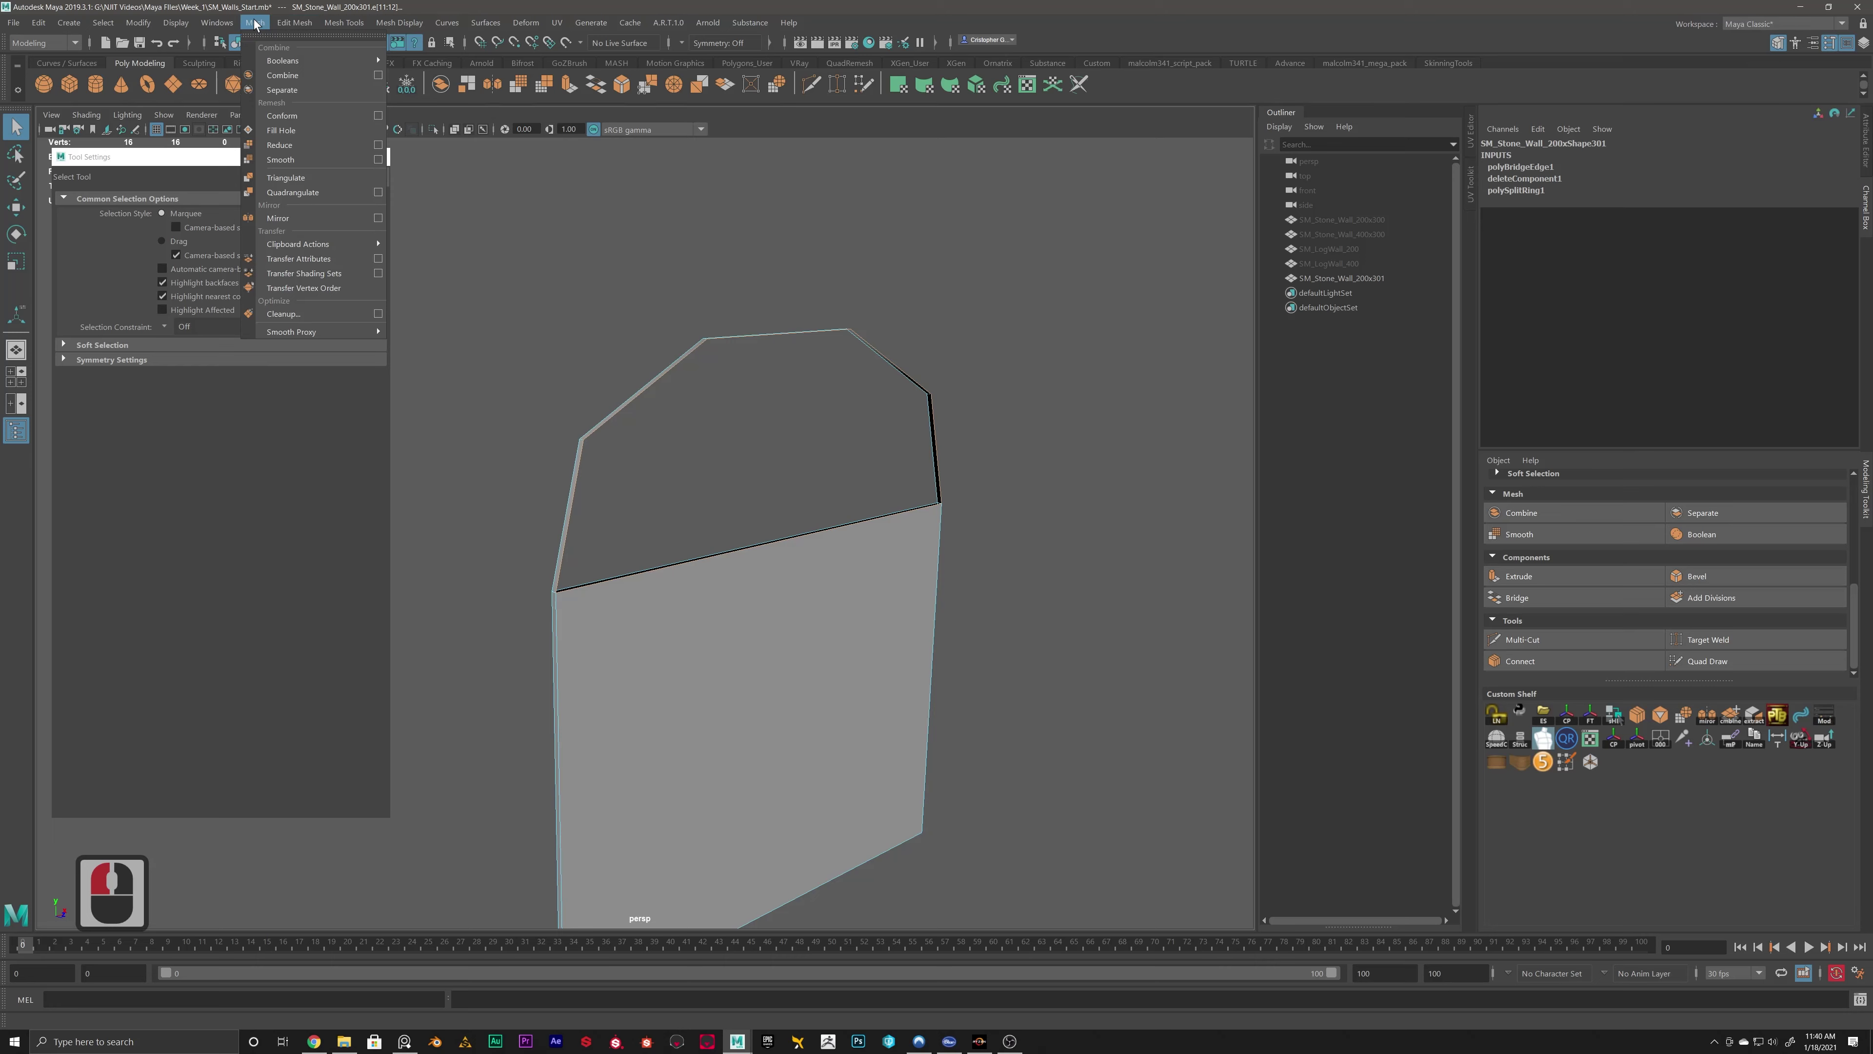
pyautogui.click(281, 130)
# Select the other cap border edge and fill the remaining hole from the marking menu.
pyautogui.keyDown('alt'); pyautogui.moveTo(811, 413); pyautogui.dragTo(767, 446); pyautogui.keyUp('alt')
pyautogui.click(733, 444)
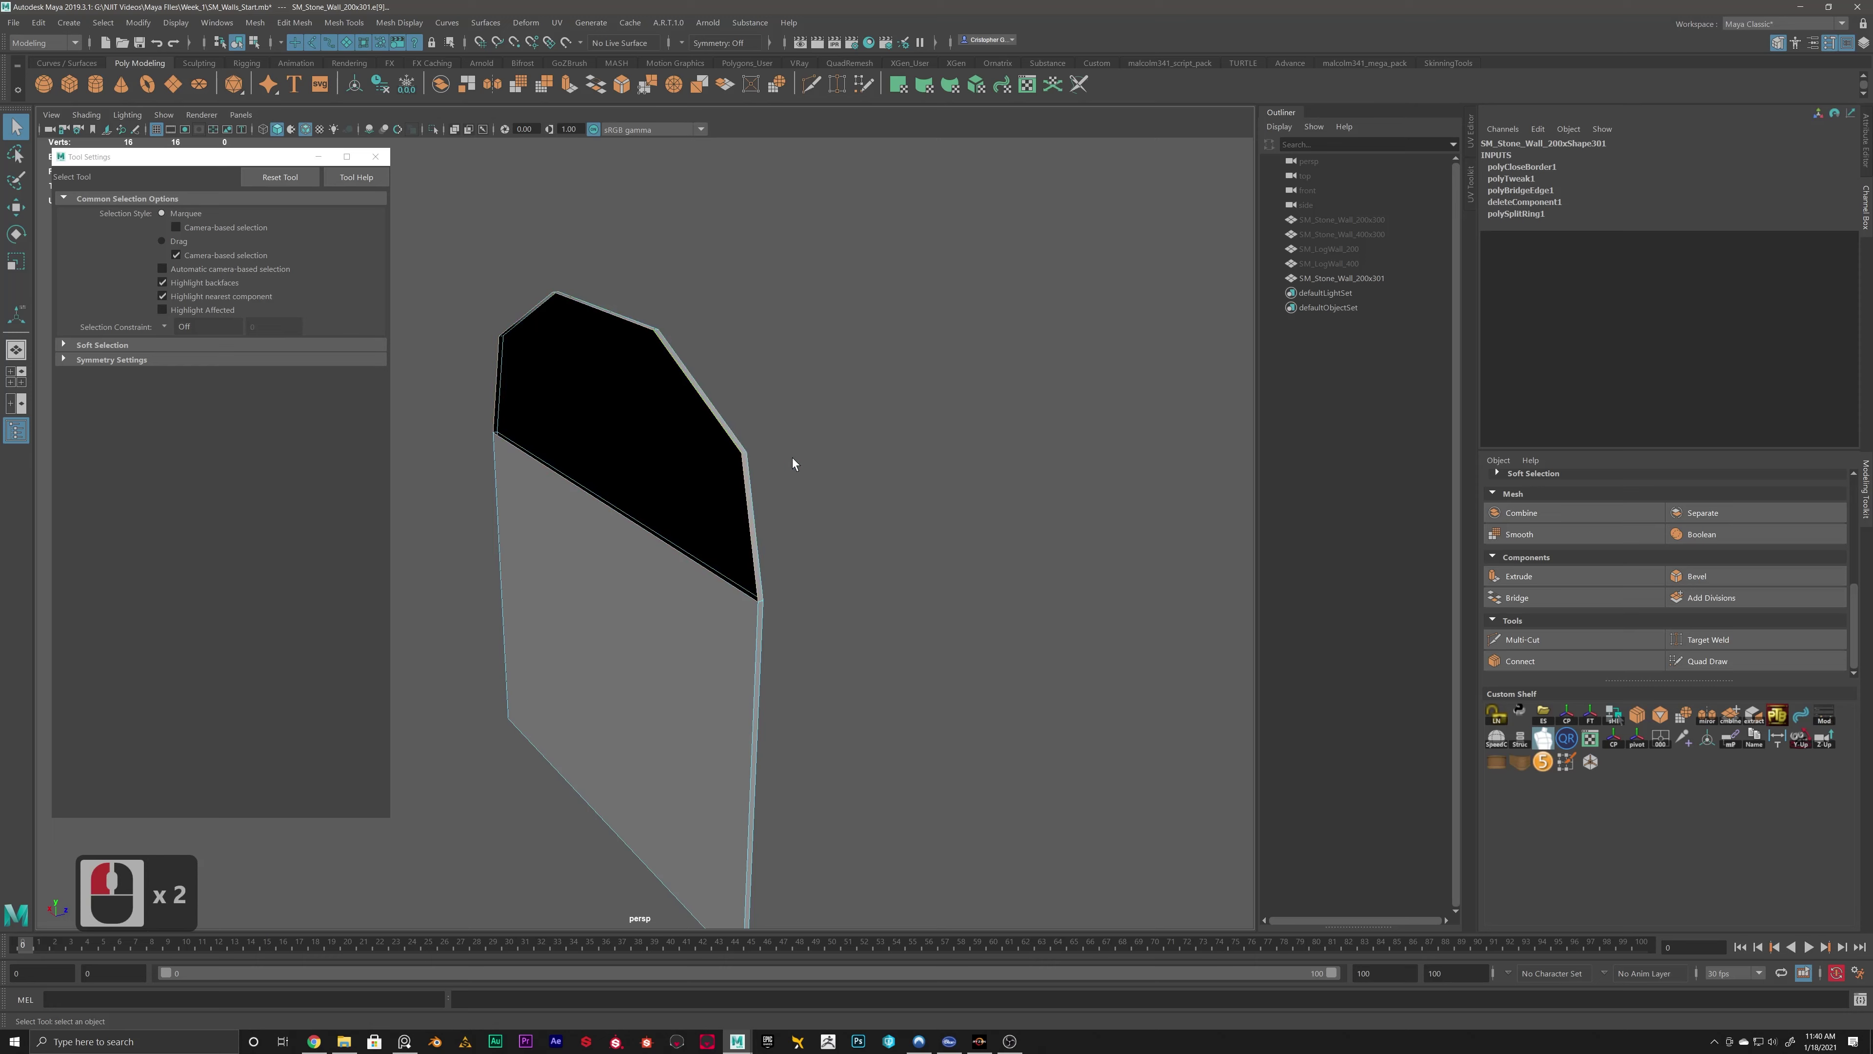
pyautogui.keyDown('shift'); pyautogui.rightClick(868, 364); pyautogui.keyUp('shift')
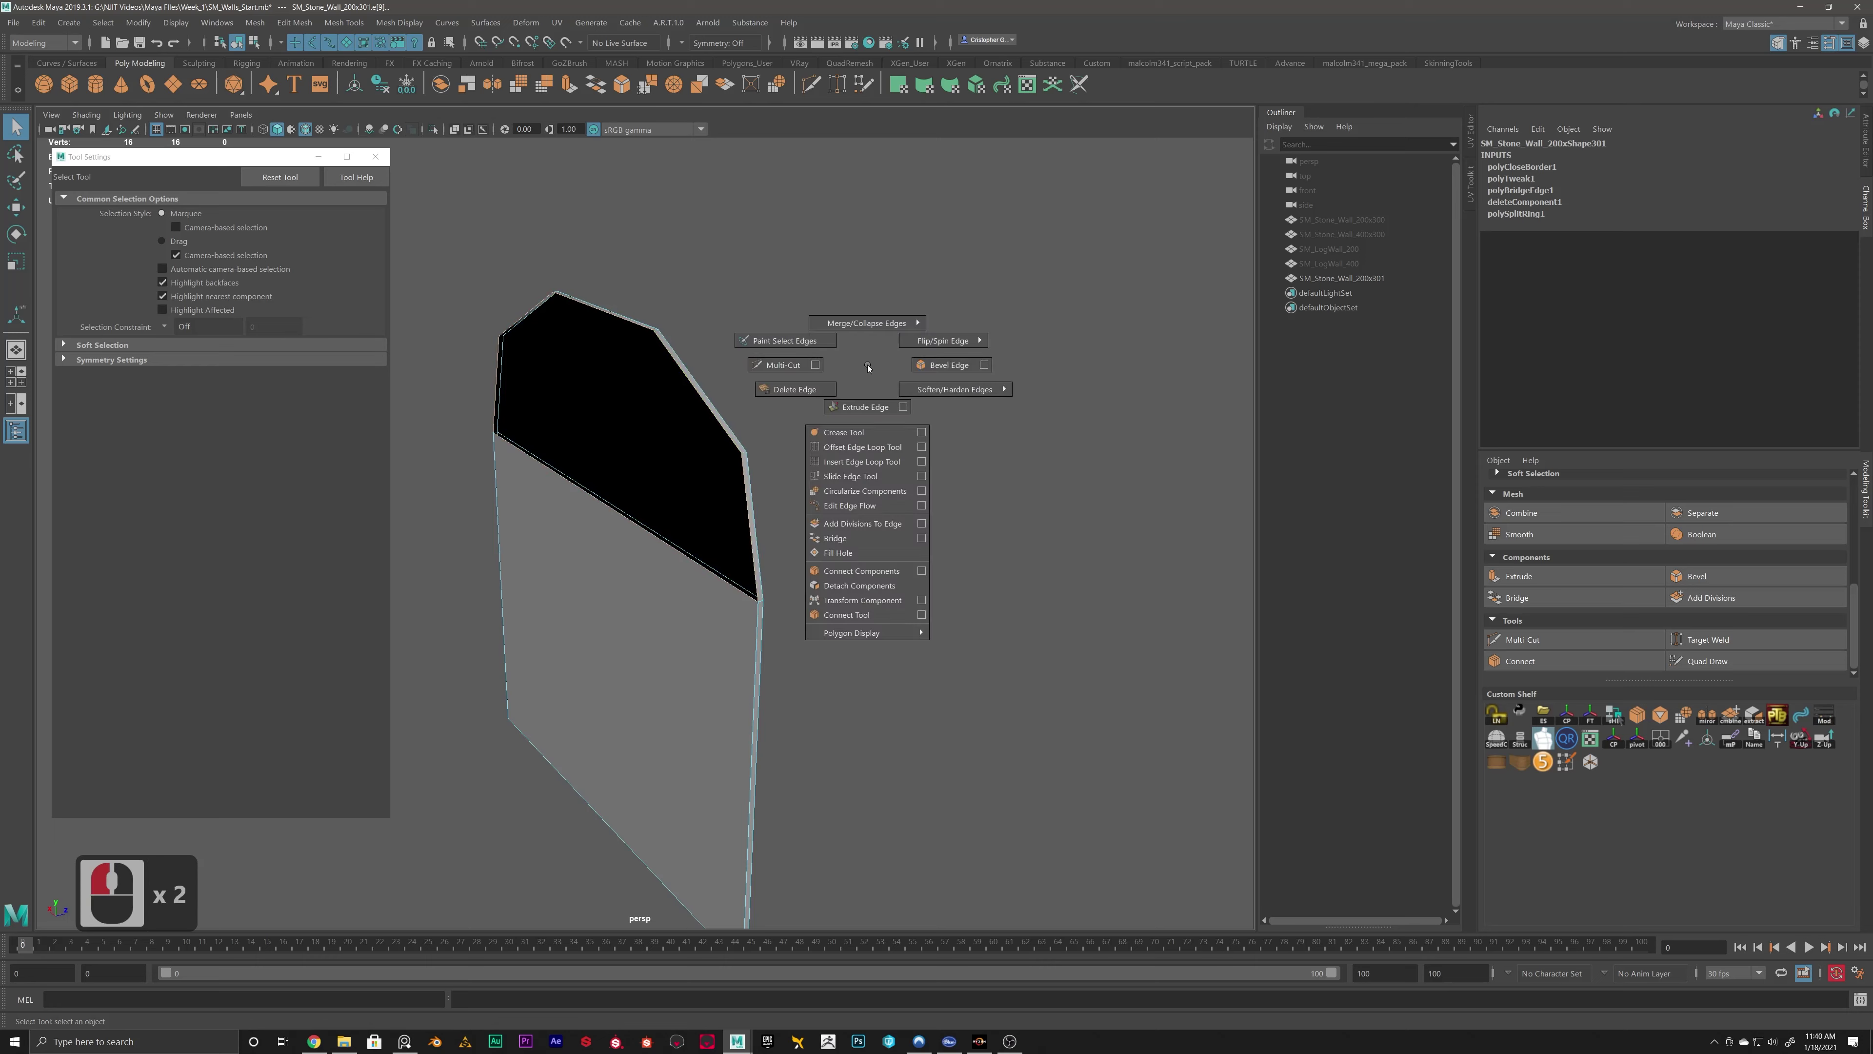
pyautogui.keyDown('shift'); pyautogui.moveTo(868, 364); pyautogui.dragTo(849, 553, button='right'); pyautogui.keyUp('shift')
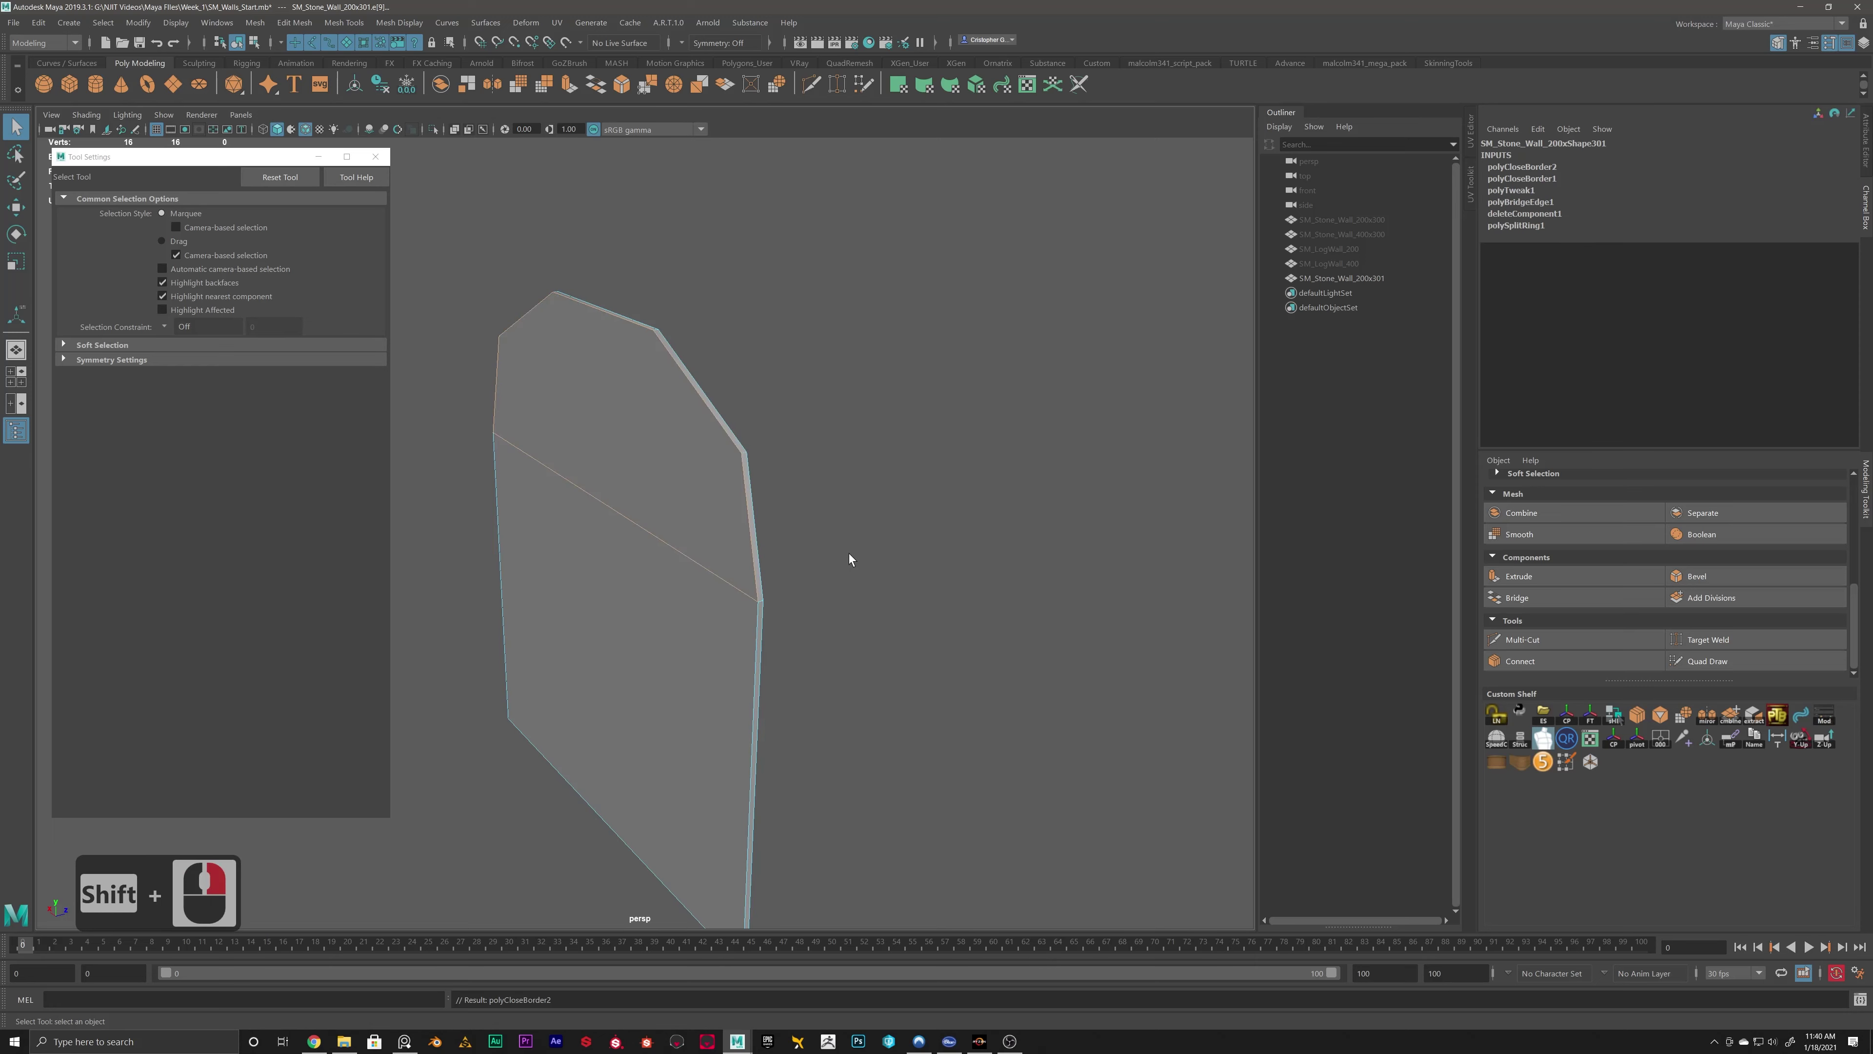
pyautogui.keyDown('alt'); pyautogui.moveTo(849, 553); pyautogui.dragTo(719, 510); pyautogui.keyUp('alt')
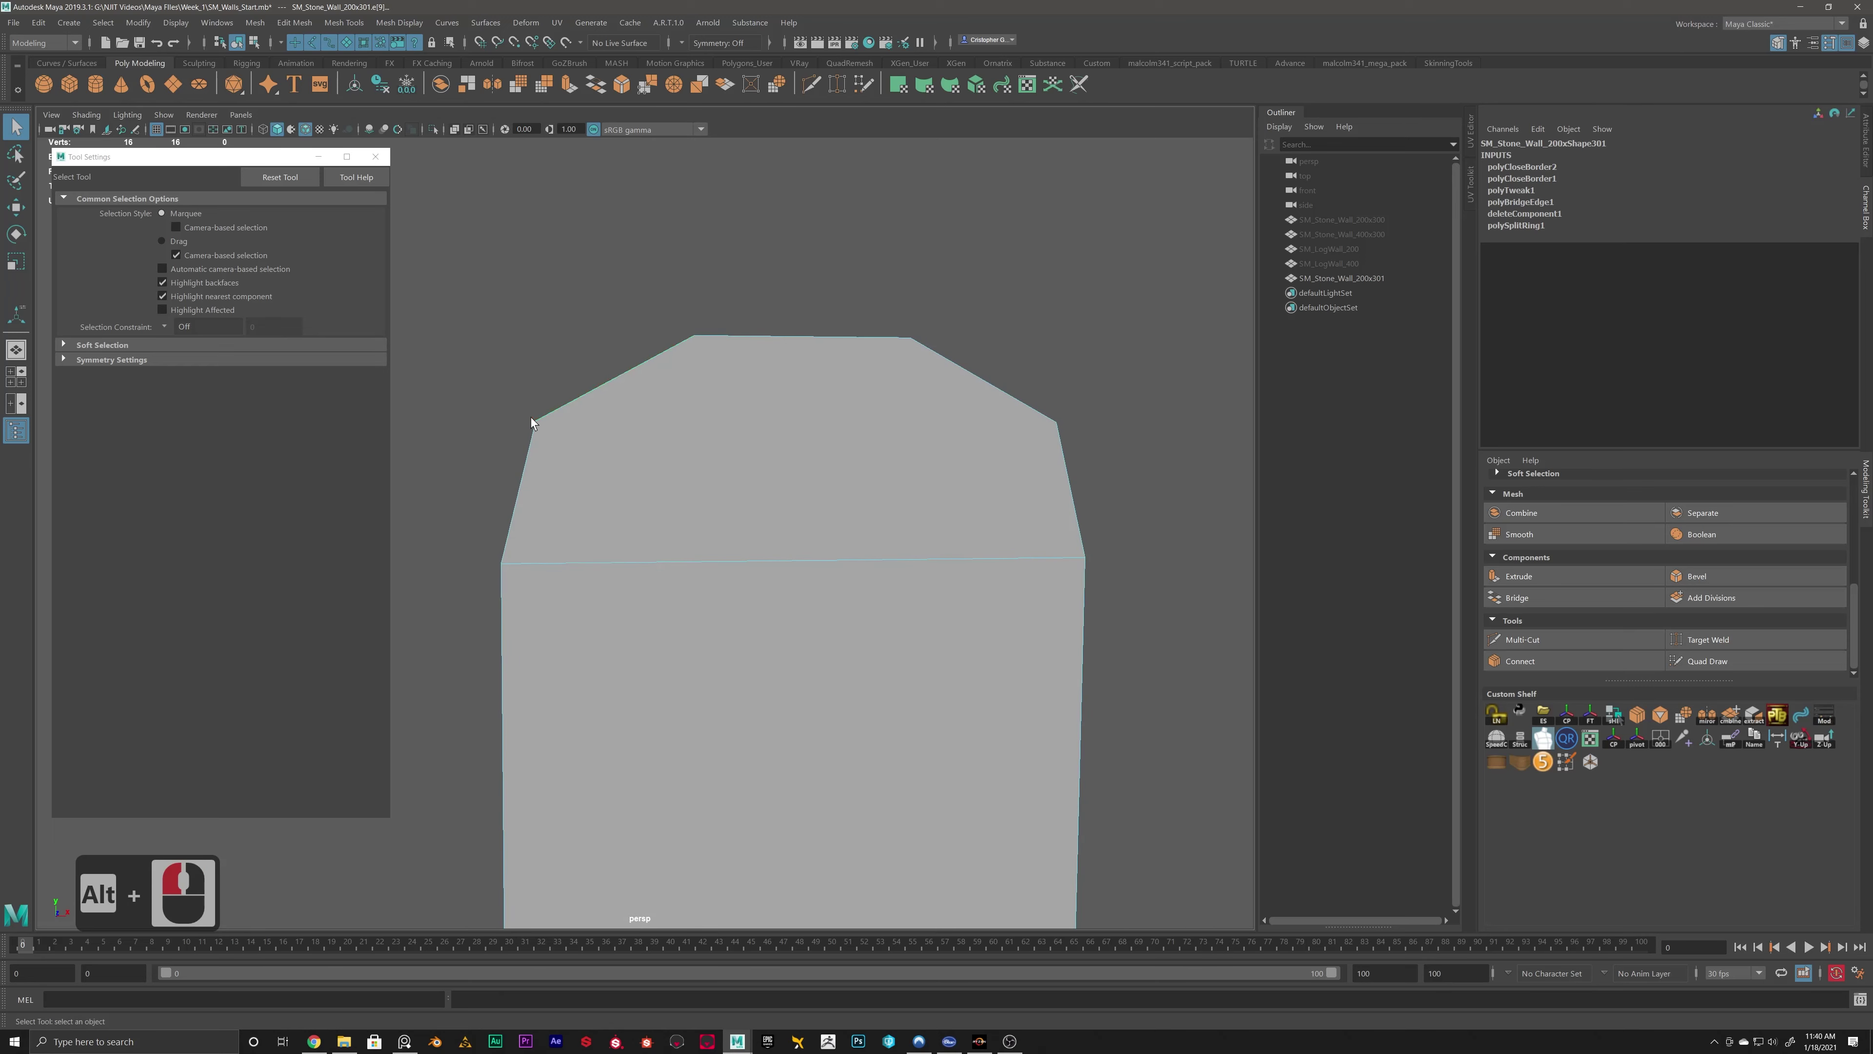
pyautogui.keyDown('alt'); pyautogui.moveTo(531, 420); pyautogui.dragTo(1003, 544); pyautogui.keyUp('alt')
pyautogui.click(1521, 639)
# Cut a new edge across the arch cap from its upper-left to upper-right vertex.
pyautogui.click(589, 436)
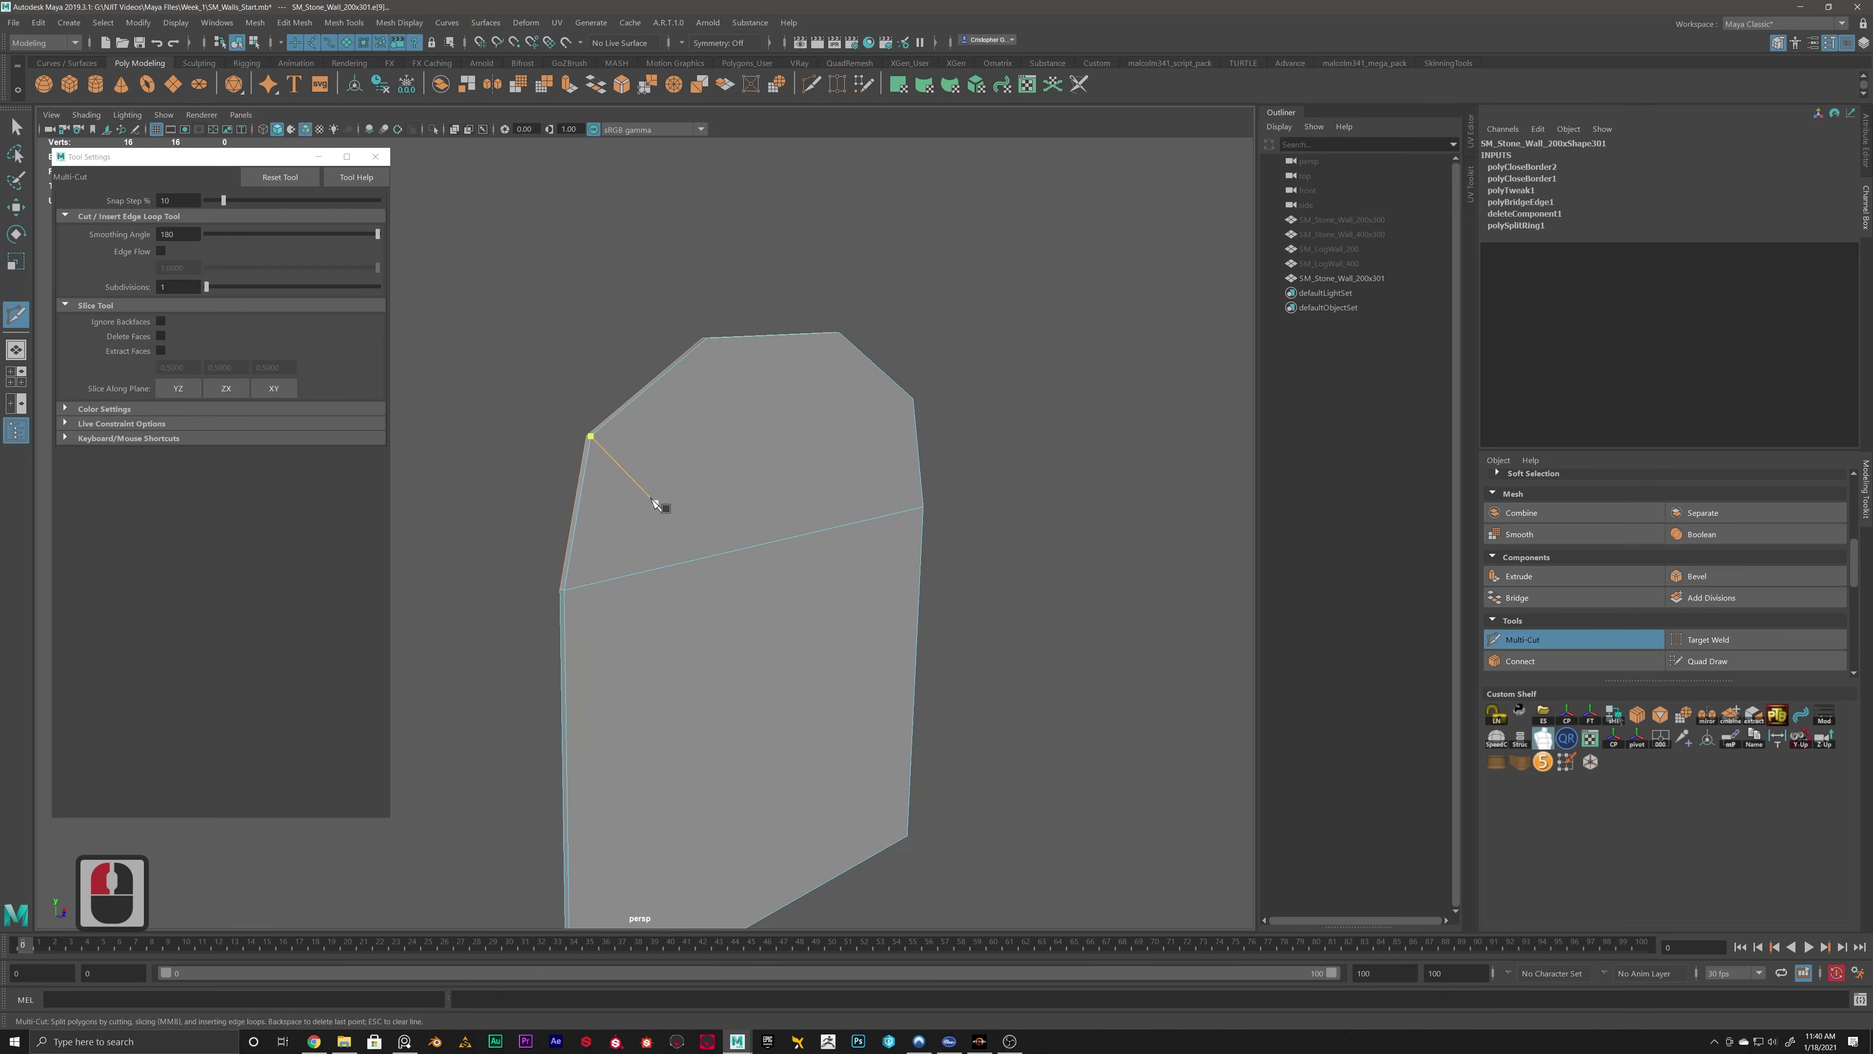
pyautogui.click(913, 399)
pyautogui.rightClick(916, 559)
pyautogui.scroll(-5, 870, 542)
pyautogui.keyDown('alt'); pyautogui.moveTo(686, 502); pyautogui.dragTo(838, 513); pyautogui.keyUp('alt')
pyautogui.keyDown('alt'); pyautogui.scroll(4, 826, 502); pyautogui.keyUp('alt')
# Place another cut point at the upper-right vertex and commit the upper cut across the cap.
pyautogui.click(751, 421)
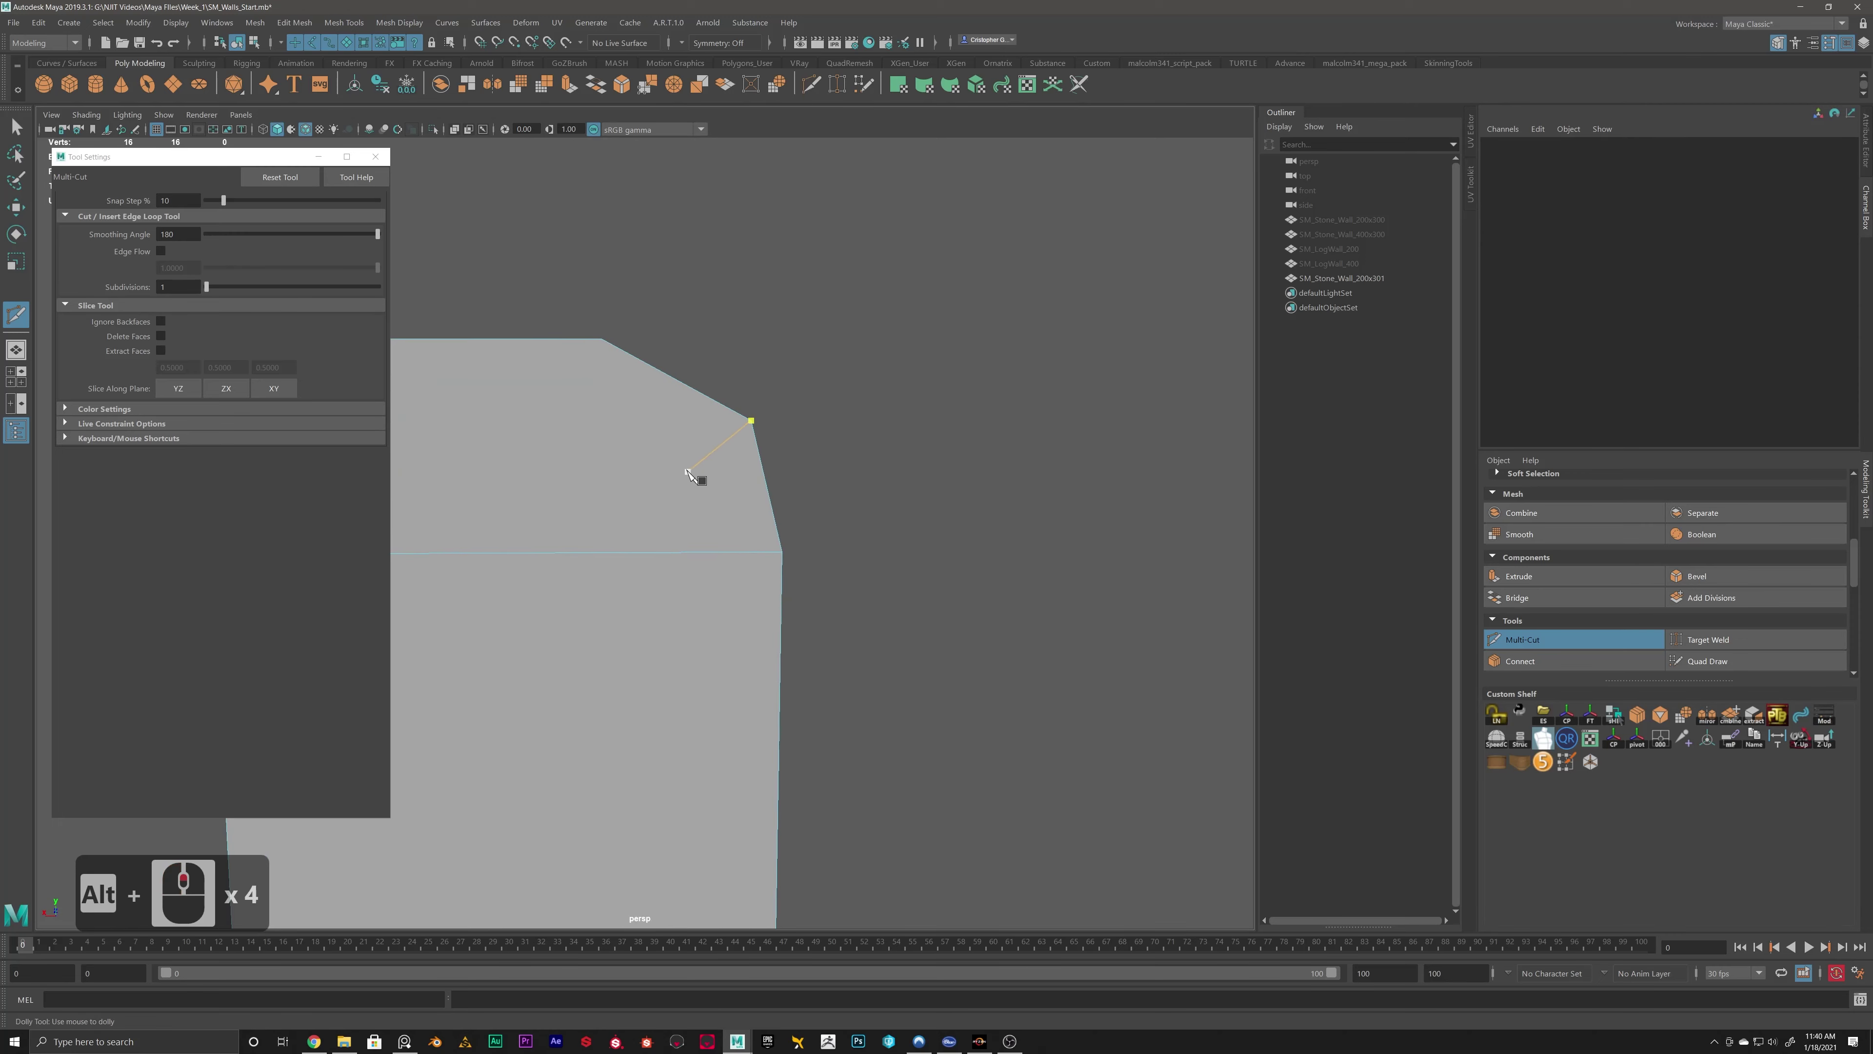
pyautogui.keyDown('alt'); pyautogui.scroll(1, 690, 472); pyautogui.keyUp('alt')
pyautogui.keyDown('alt'); pyautogui.moveTo(690, 472); pyautogui.dragTo(732, 452); pyautogui.keyUp('alt')
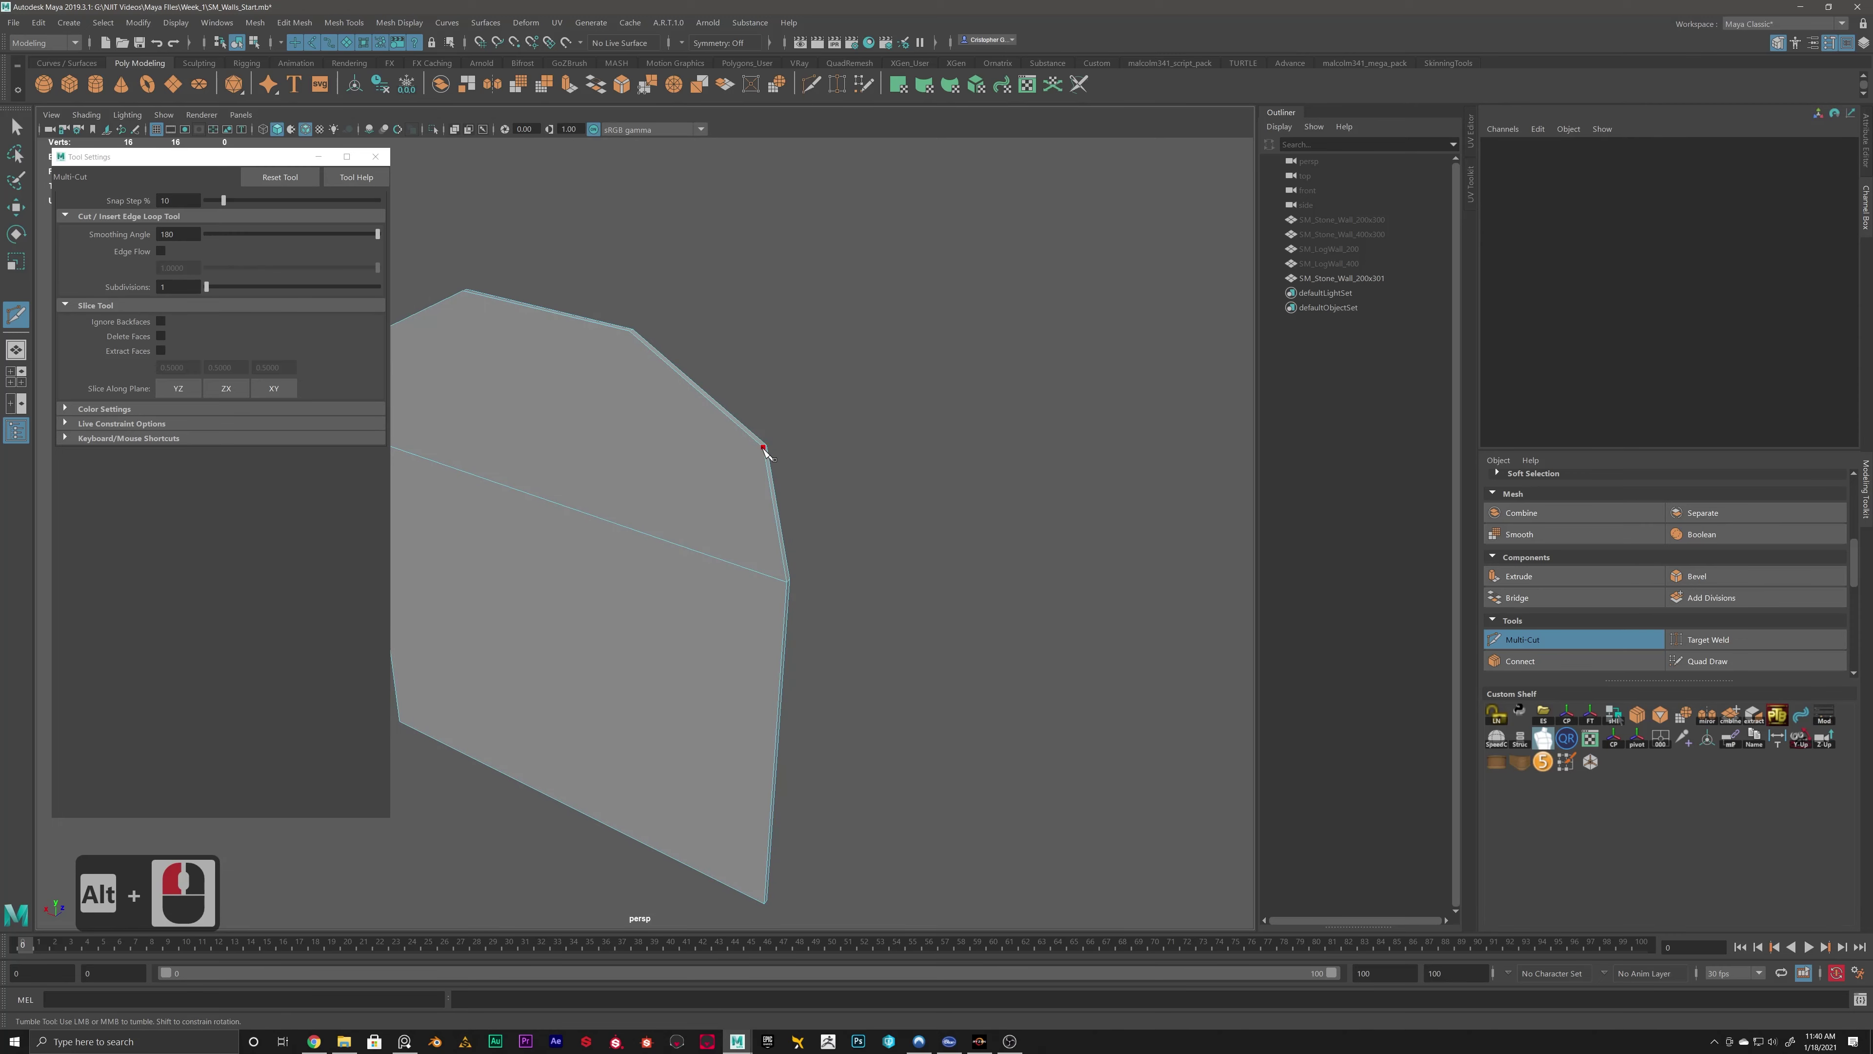
pyautogui.keyDown('alt'); pyautogui.moveTo(702, 473); pyautogui.dragTo(694, 401, button='middle'); pyautogui.keyUp('alt')
pyautogui.rightClick(700, 413)
# Switch to the Move tool and recentre a front view of the wall.
pyautogui.scroll(-7, 873, 453)
pyautogui.keyDown('alt'); pyautogui.moveTo(874, 452); pyautogui.dragTo(763, 484); pyautogui.keyUp('alt')
pyautogui.press('w')
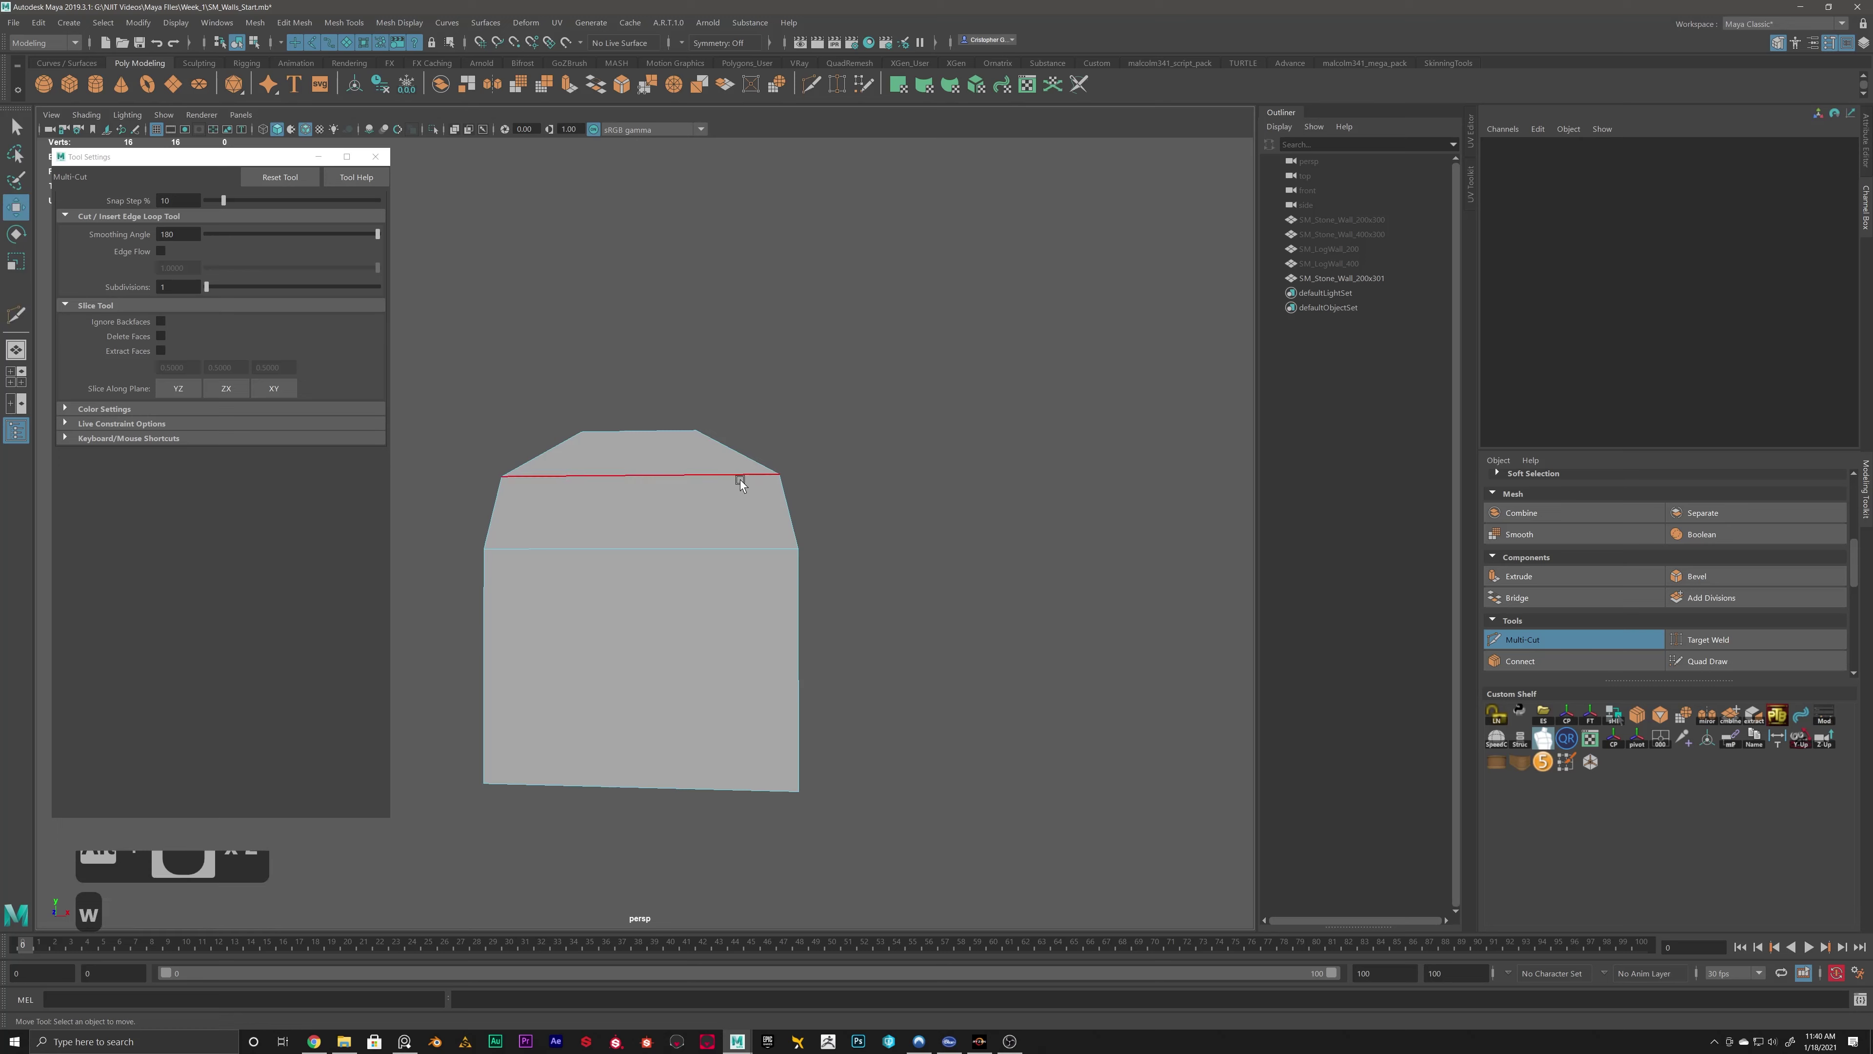
pyautogui.scroll(-1, 673, 477)
pyautogui.keyDown('alt'); pyautogui.moveTo(622, 486); pyautogui.dragTo(787, 443, button='middle'); pyautogui.keyUp('alt')
pyautogui.scroll(4, 791, 449)
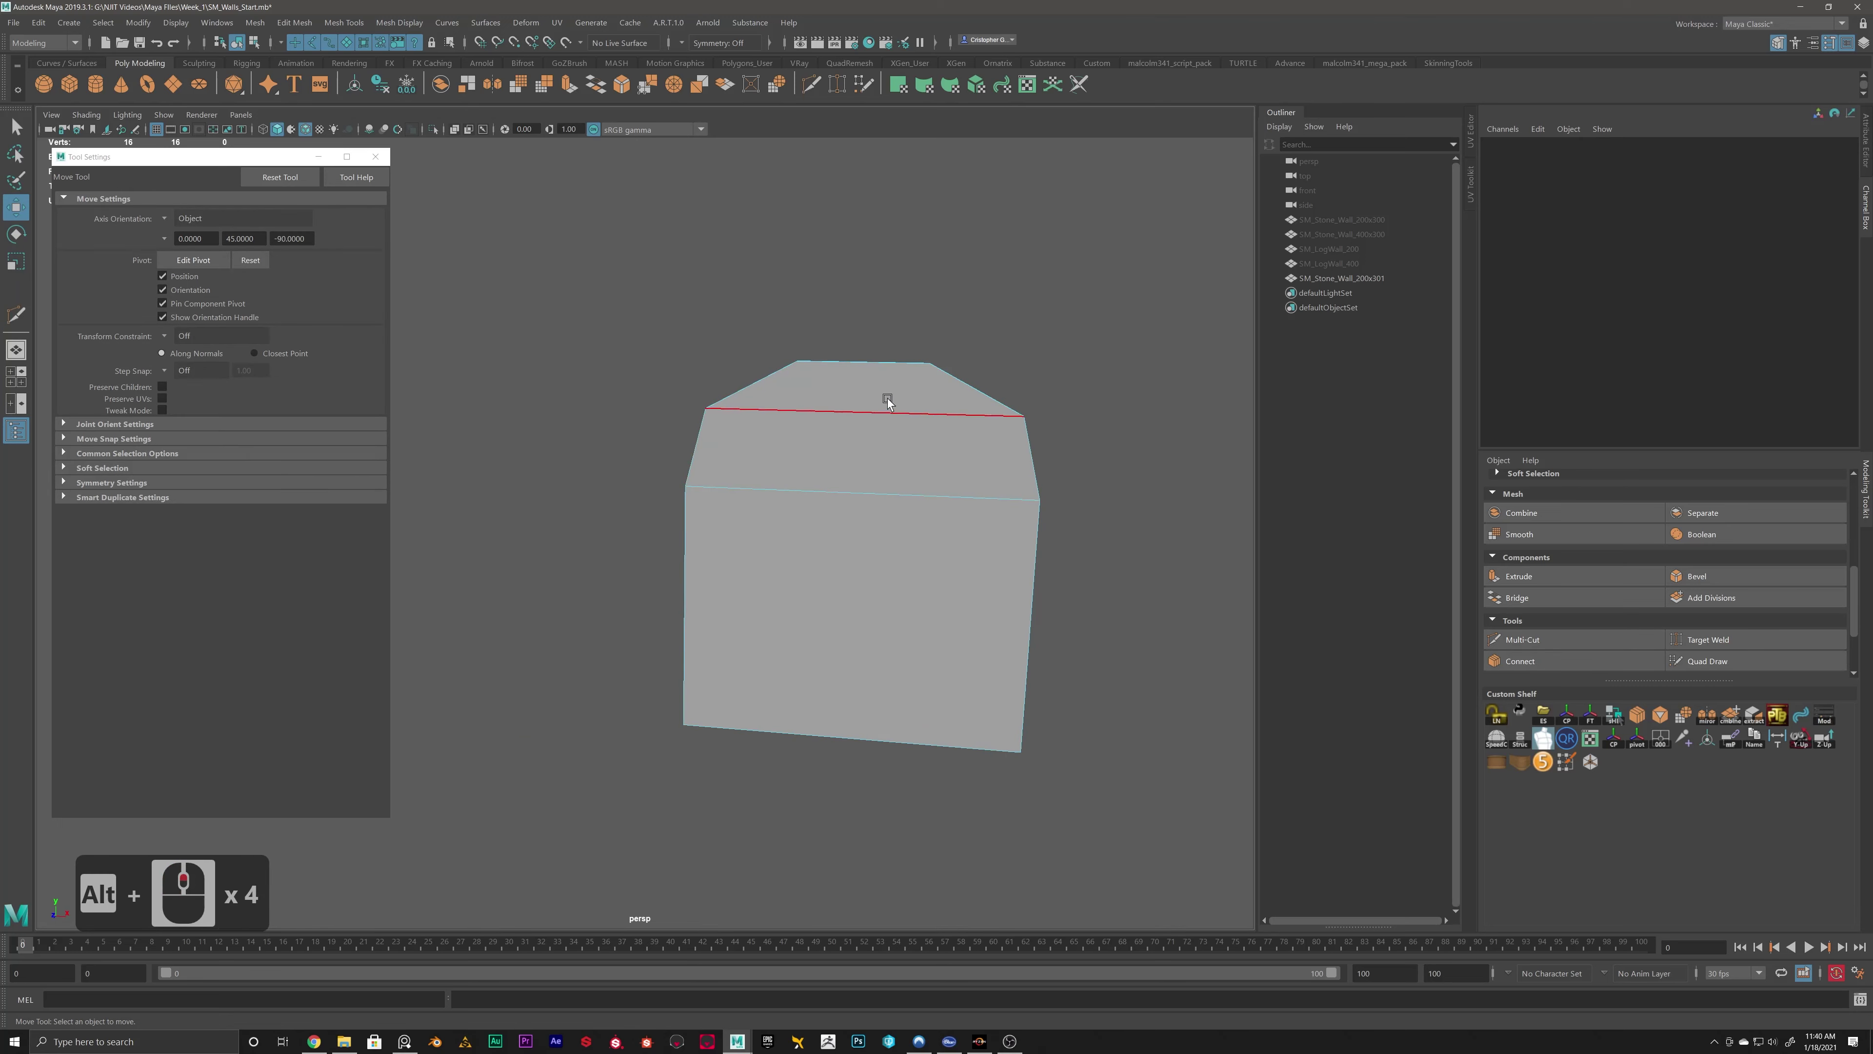
pyautogui.keyDown('alt'); pyautogui.moveTo(888, 399); pyautogui.dragTo(743, 419, button='middle'); pyautogui.keyUp('alt')
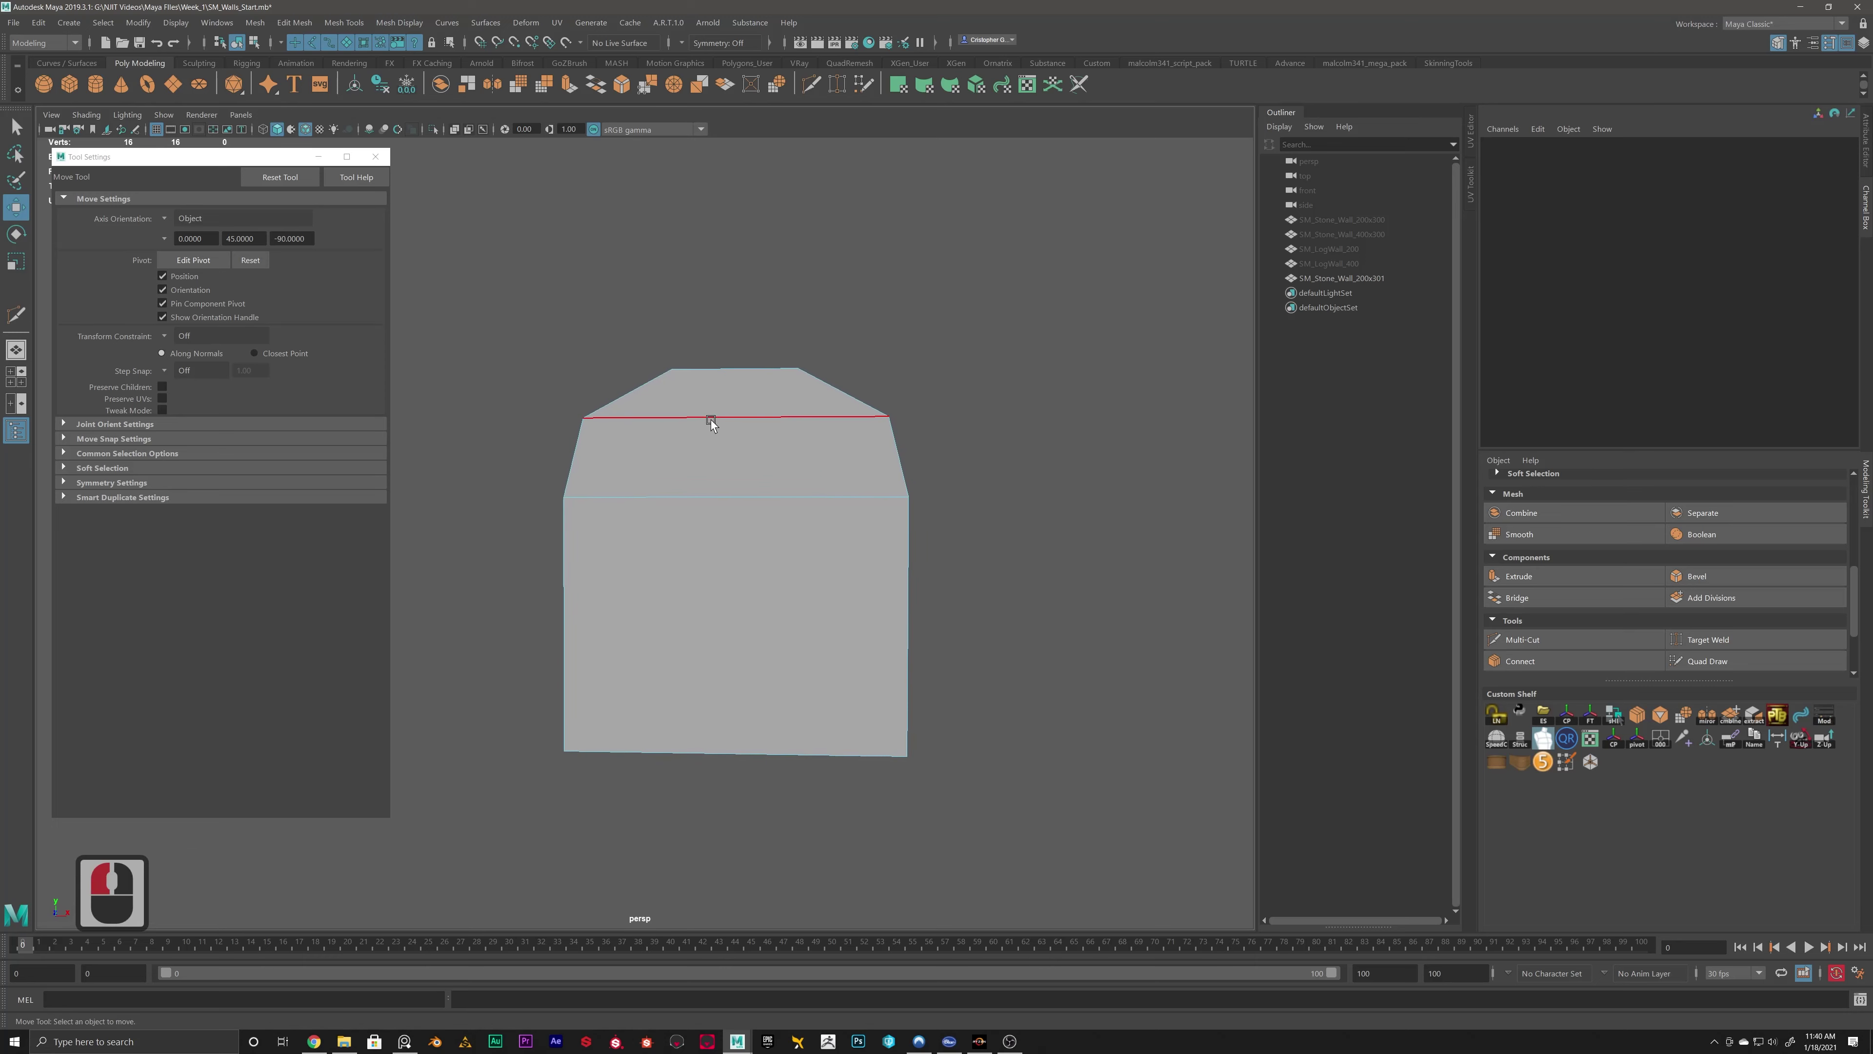
pyautogui.keyDown('alt'); pyautogui.moveTo(711, 419); pyautogui.dragTo(755, 423); pyautogui.keyUp('alt')
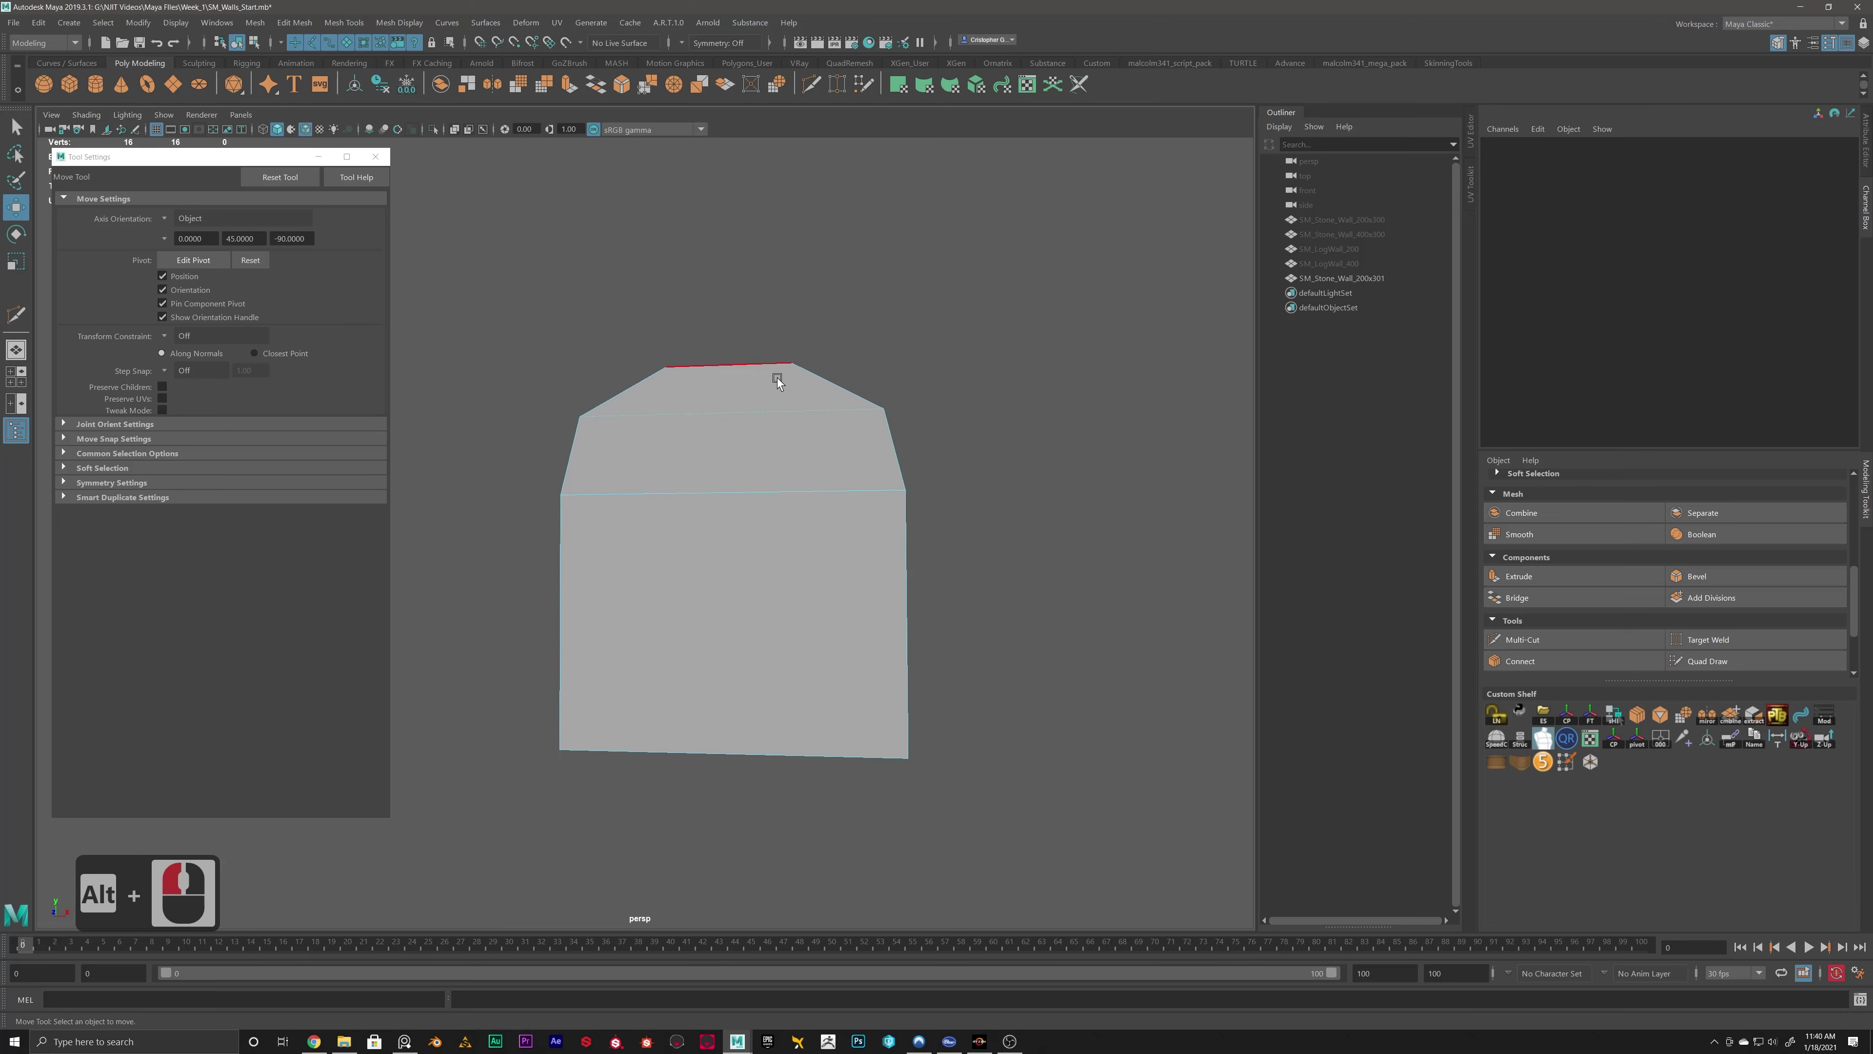
# Undo the arch cap fill and bridge edits back to the flat wall face selection.
pyautogui.press('w')
pyautogui.hotkey('ctrl', 'z')
pyautogui.hotkey('ctrl', 'z')
pyautogui.hotkey('ctrl', 'z')
pyautogui.hotkey('ctrl', 'z')
pyautogui.hotkey('ctrl', 'z')
pyautogui.hotkey('ctrl', 'z')
pyautogui.hotkey('ctrl', 'z')
pyautogui.hotkey('ctrl', 'z')
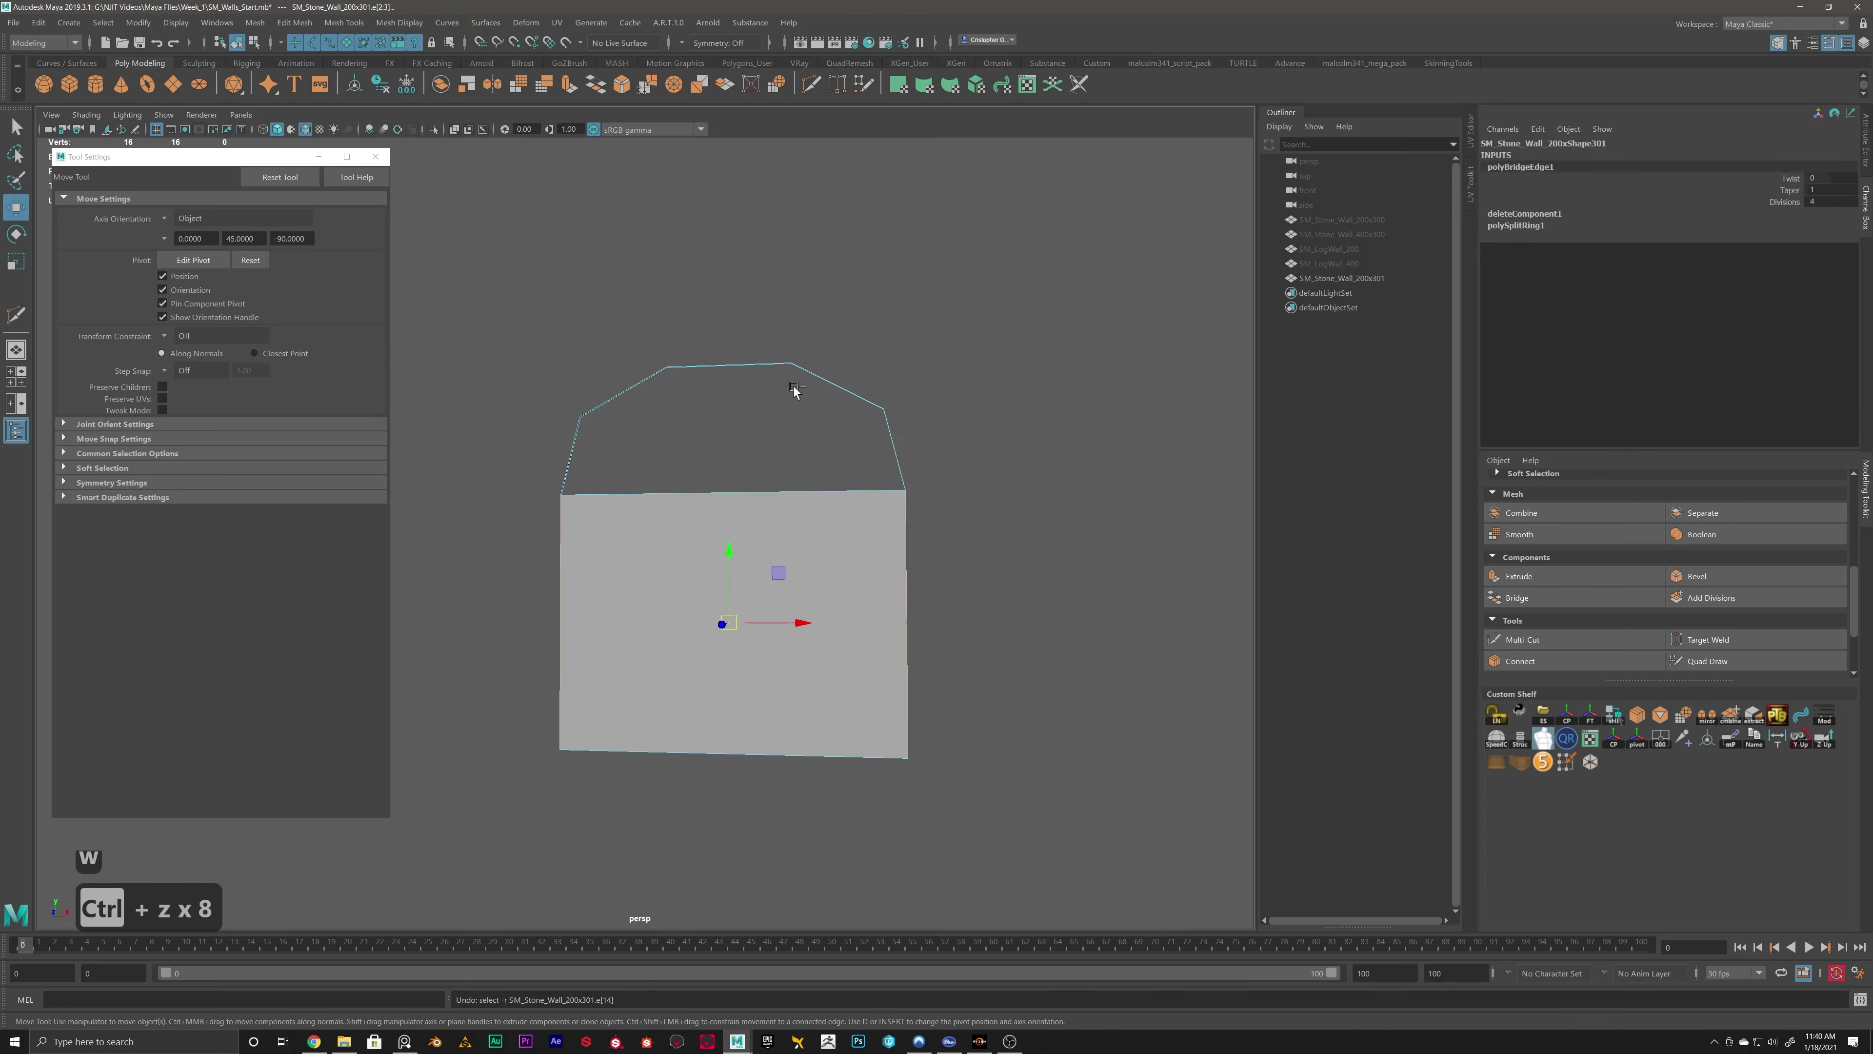
pyautogui.hotkey('ctrl', 'z')
pyautogui.hotkey('ctrl', 'z')
pyautogui.hotkey('ctrl', 'z')
pyautogui.hotkey('ctrl', 'z')
pyautogui.hotkey('ctrl', 'z')
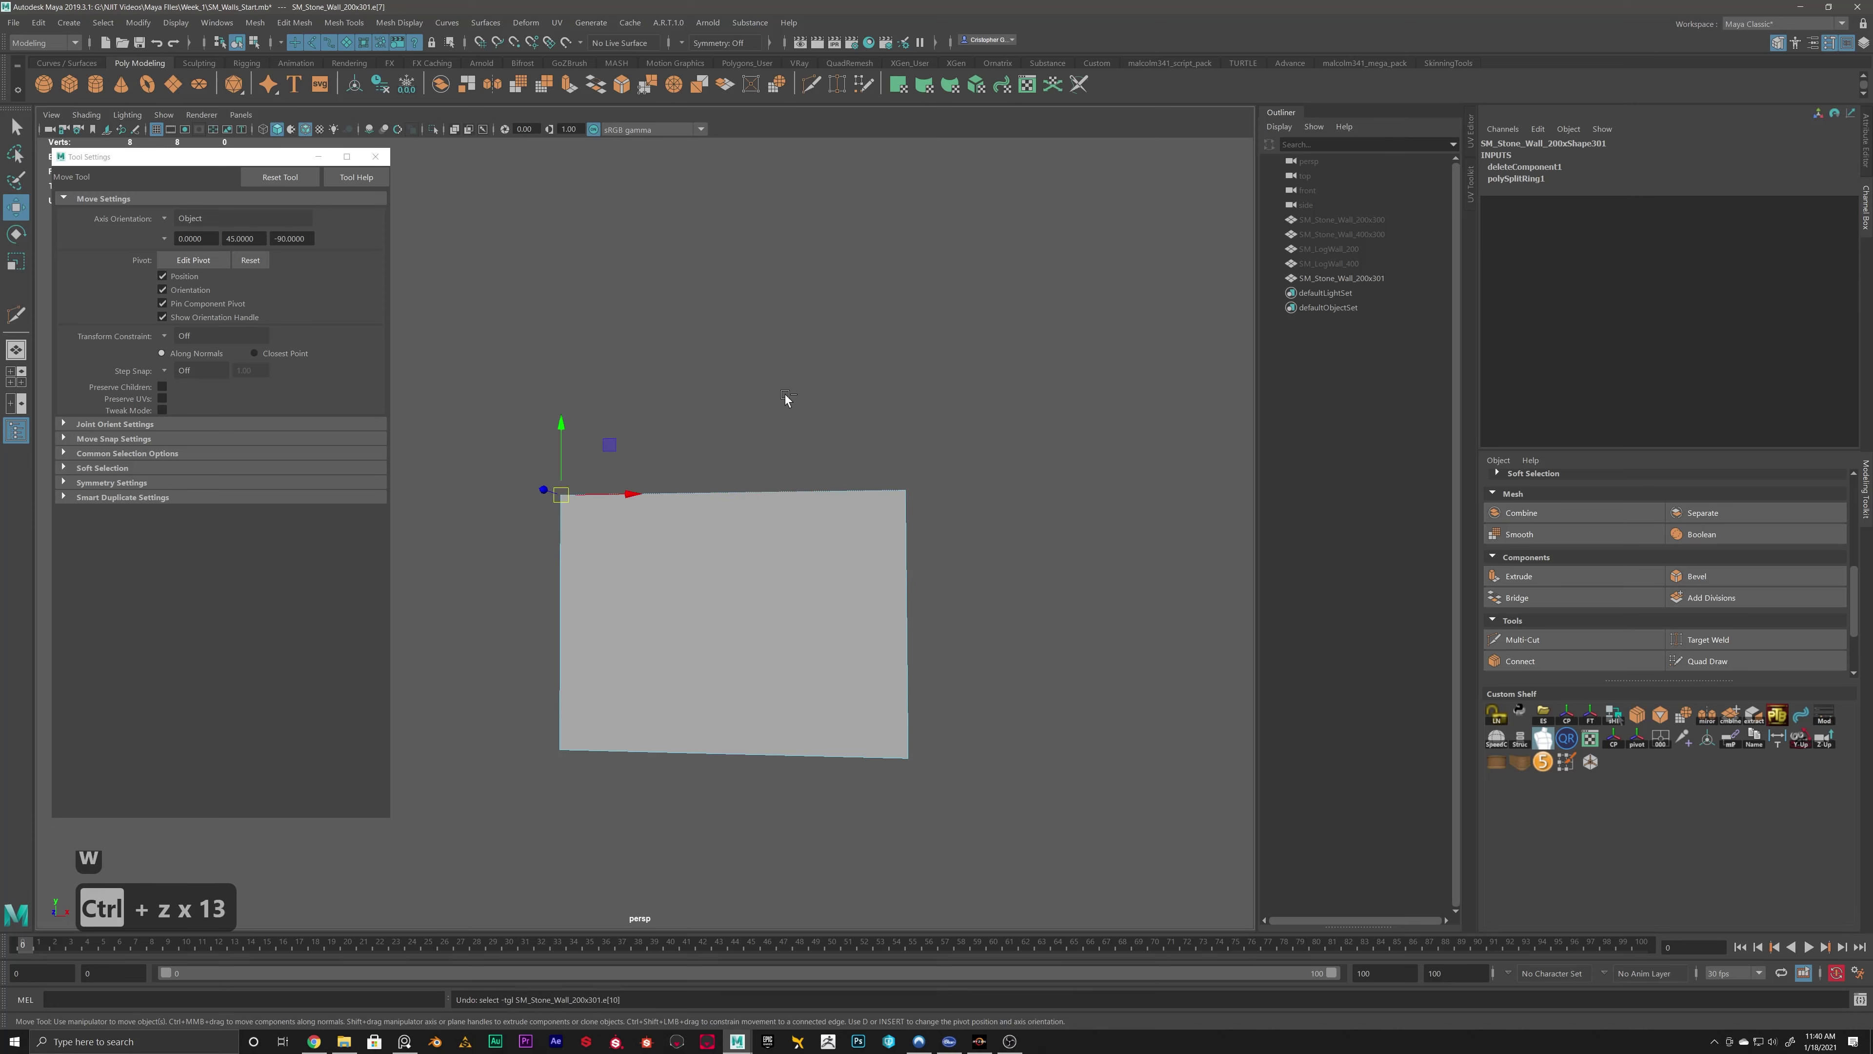
pyautogui.hotkey('ctrl', 'z')
pyautogui.hotkey('ctrl', 'z')
pyautogui.hotkey('ctrl', 'z')
pyautogui.hotkey('ctrl', 'z')
pyautogui.hotkey('ctrl', 'z')
pyautogui.keyDown('alt'); pyautogui.moveTo(751, 415); pyautogui.dragTo(782, 486); pyautogui.keyUp('alt')
pyautogui.hotkey('ctrl', 'z')
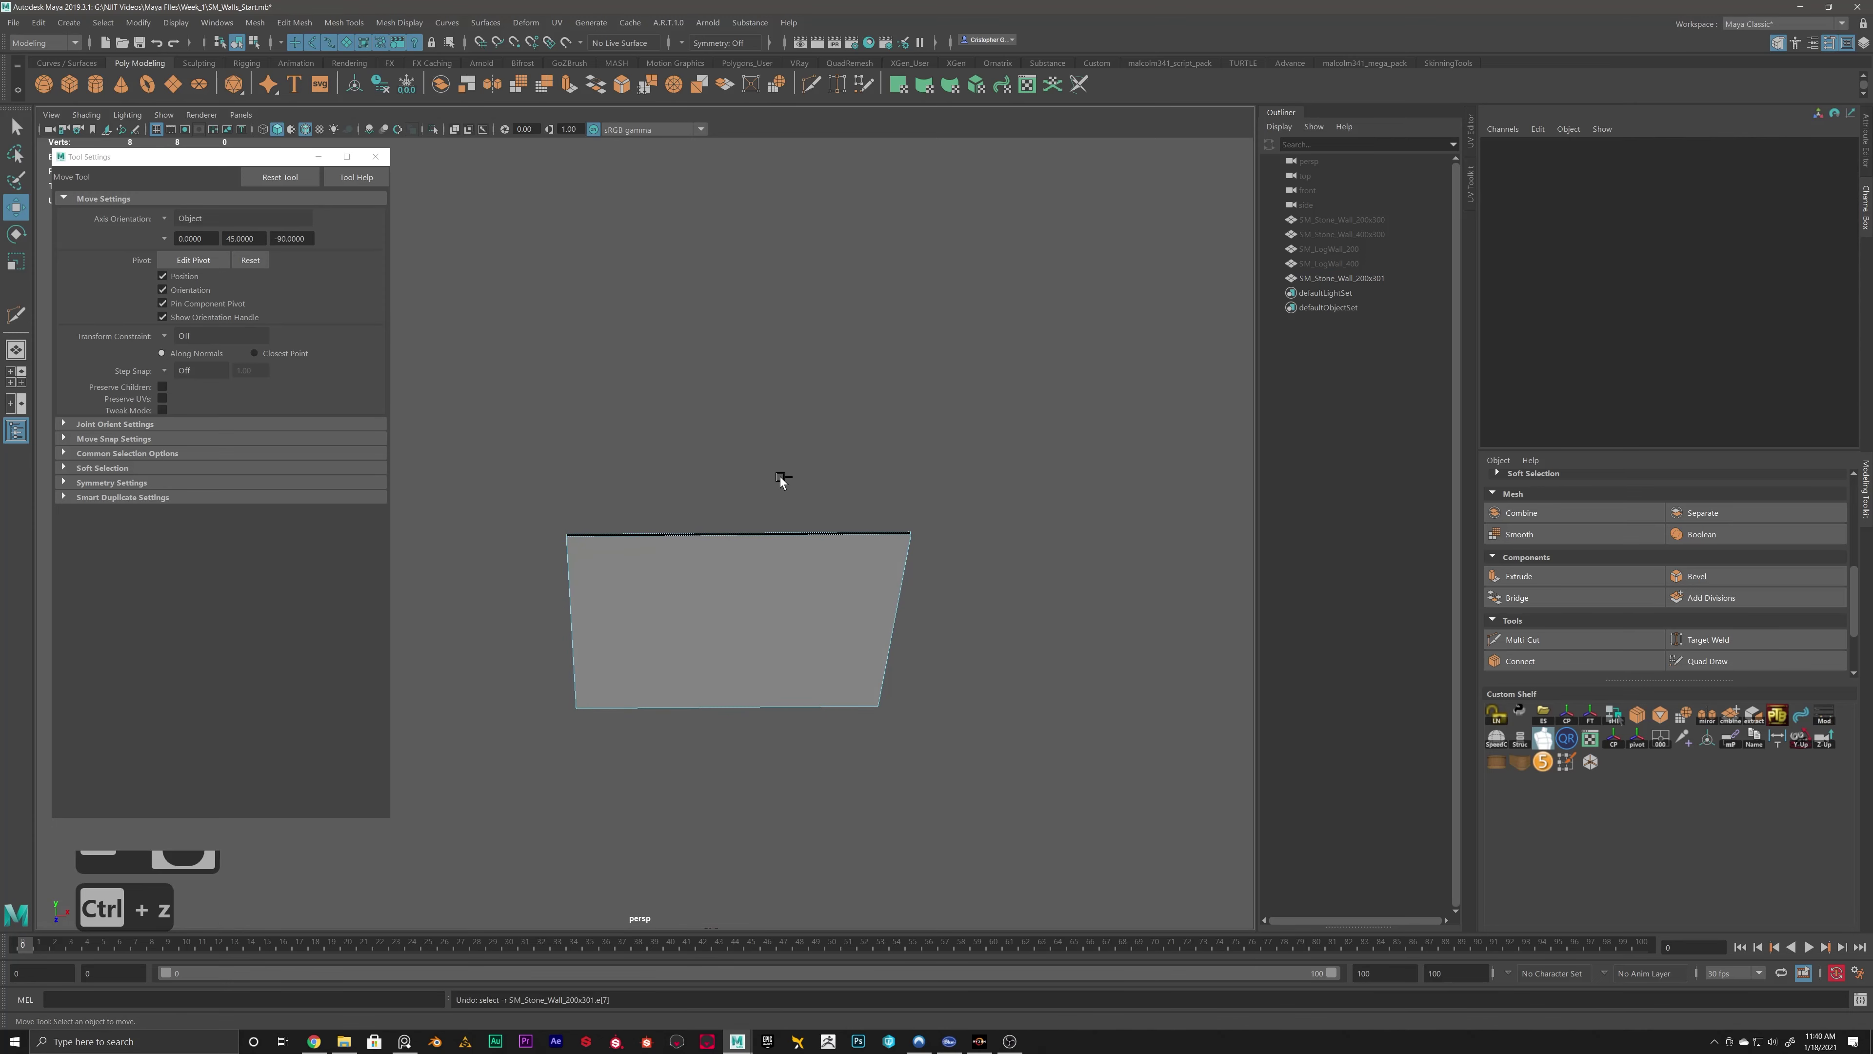
pyautogui.hotkey('ctrl', 'z')
pyautogui.hotkey('ctrl', 'z')
pyautogui.hotkey('ctrl', 'z')
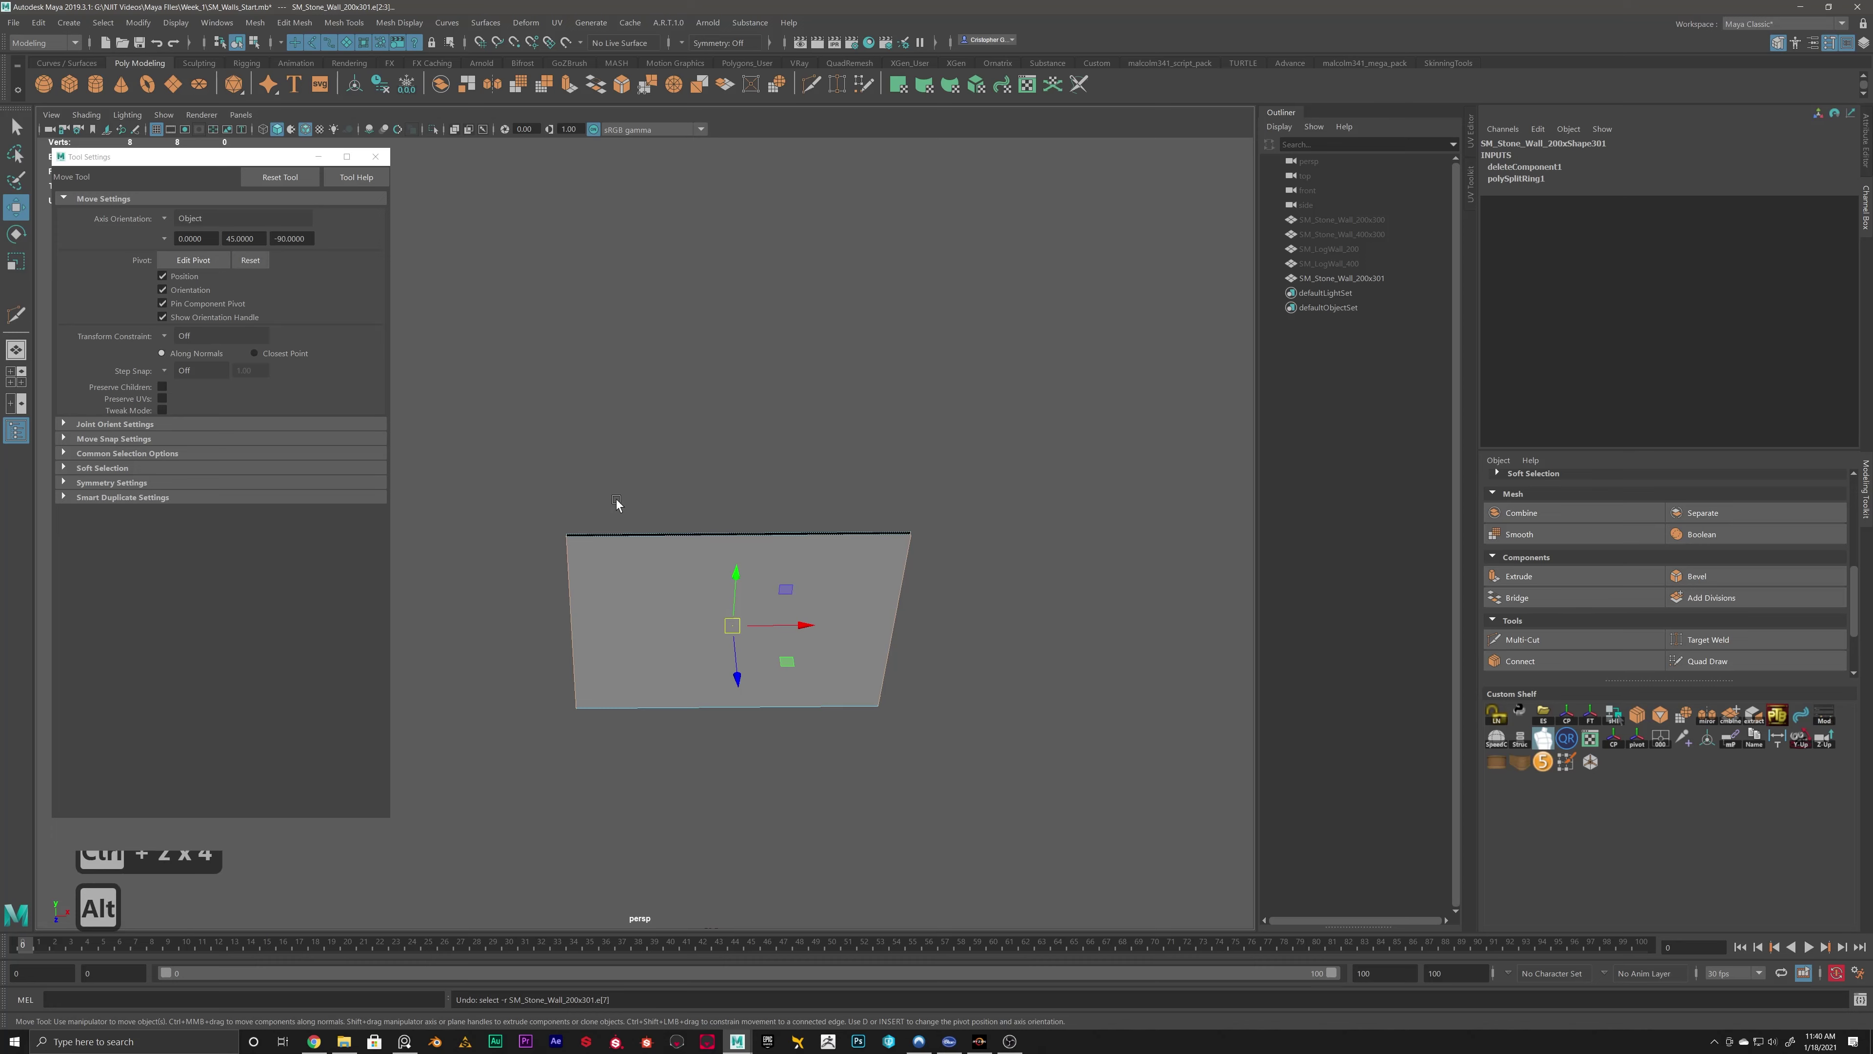
pyautogui.keyDown('alt'); pyautogui.moveTo(617, 503); pyautogui.dragTo(715, 487); pyautogui.keyUp('alt')
# Return to object mode, reframe the wall, and clear the selection.
pyautogui.moveTo(712, 543); pyautogui.dragTo(1031, 413, button='right')
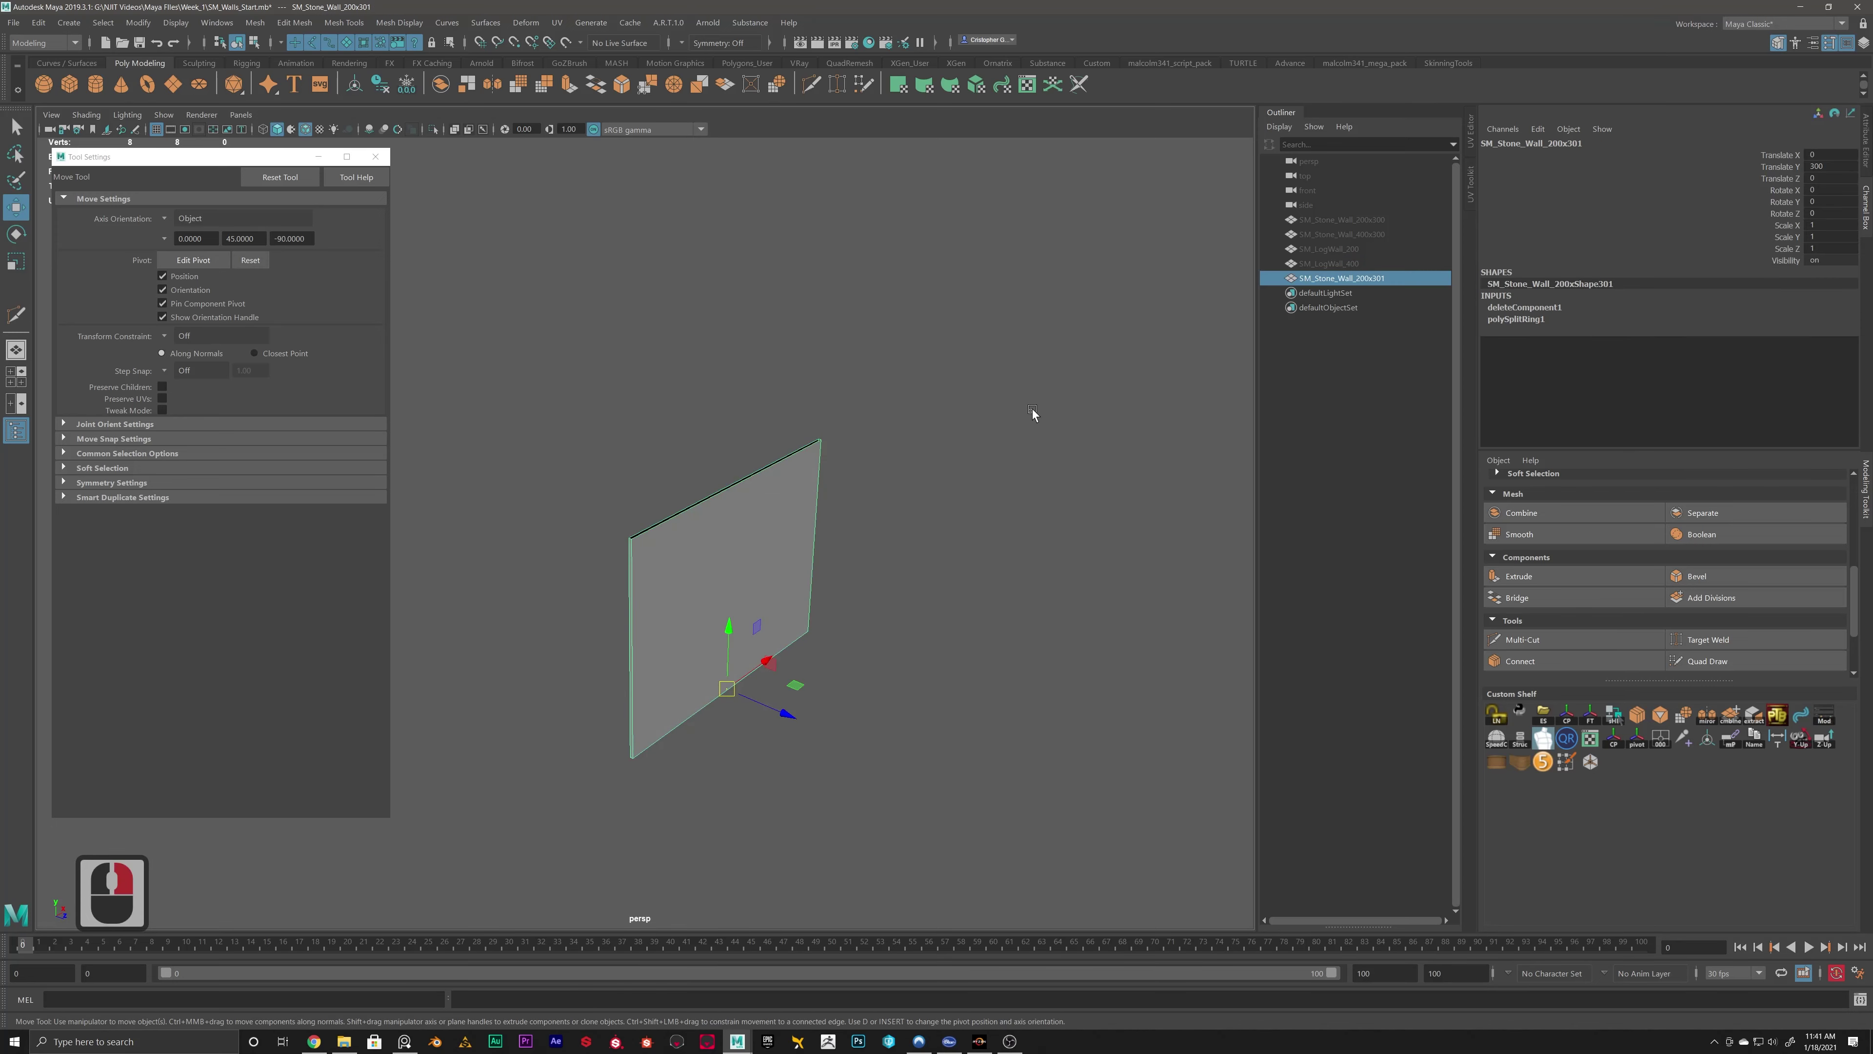
pyautogui.click(1032, 413)
pyautogui.click(864, 542)
pyautogui.click(799, 564)
pyautogui.keyDown('alt'); pyautogui.moveTo(991, 442); pyautogui.dragTo(939, 441); pyautogui.keyUp('alt')
pyautogui.keyDown('alt'); pyautogui.moveTo(953, 444); pyautogui.dragTo(873, 375, button='middle'); pyautogui.keyUp('alt')
pyautogui.keyDown('alt'); pyautogui.scroll(4, 874, 376); pyautogui.keyUp('alt')
pyautogui.keyDown('alt'); pyautogui.moveTo(718, 324); pyautogui.dragTo(1000, 151, button='middle'); pyautogui.keyUp('alt')
pyautogui.keyDown('alt'); pyautogui.scroll(-5, 876, 453); pyautogui.keyUp('alt')
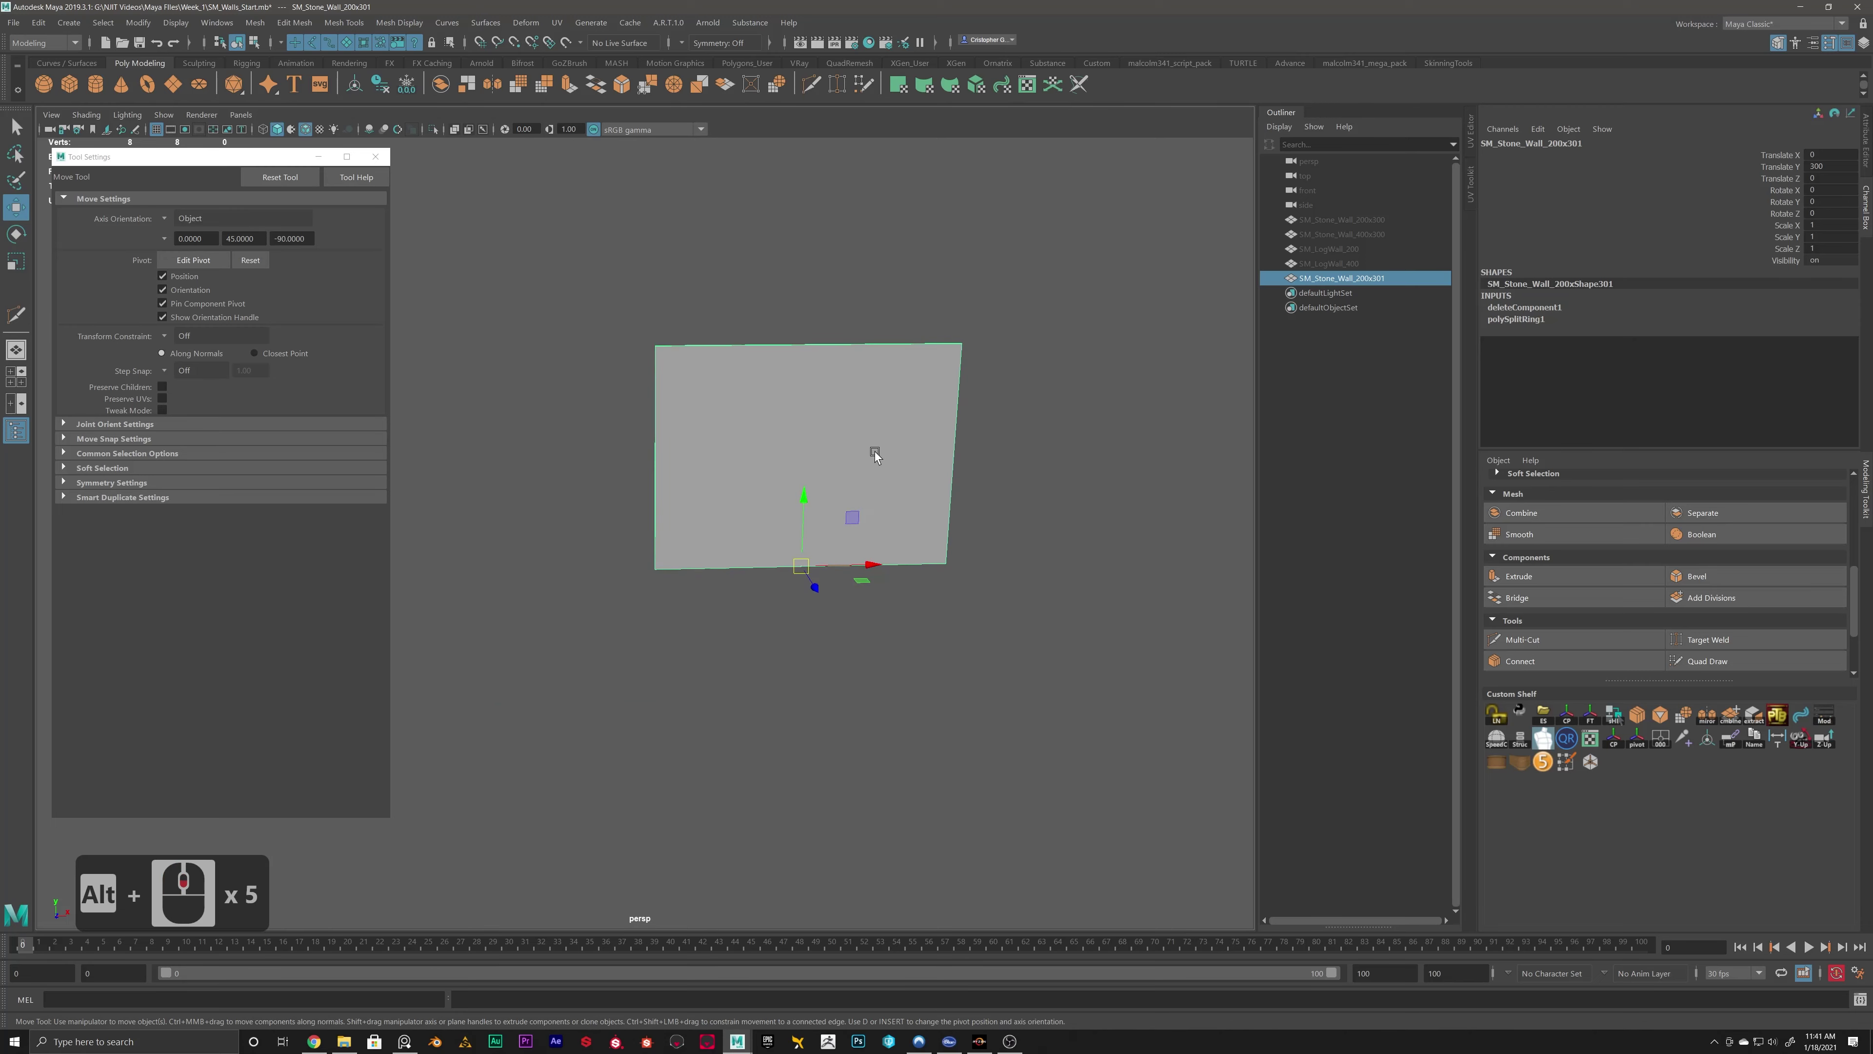
pyautogui.moveTo(735, 229); pyautogui.dragTo(735, 226, button='right')
pyautogui.click(729, 240)
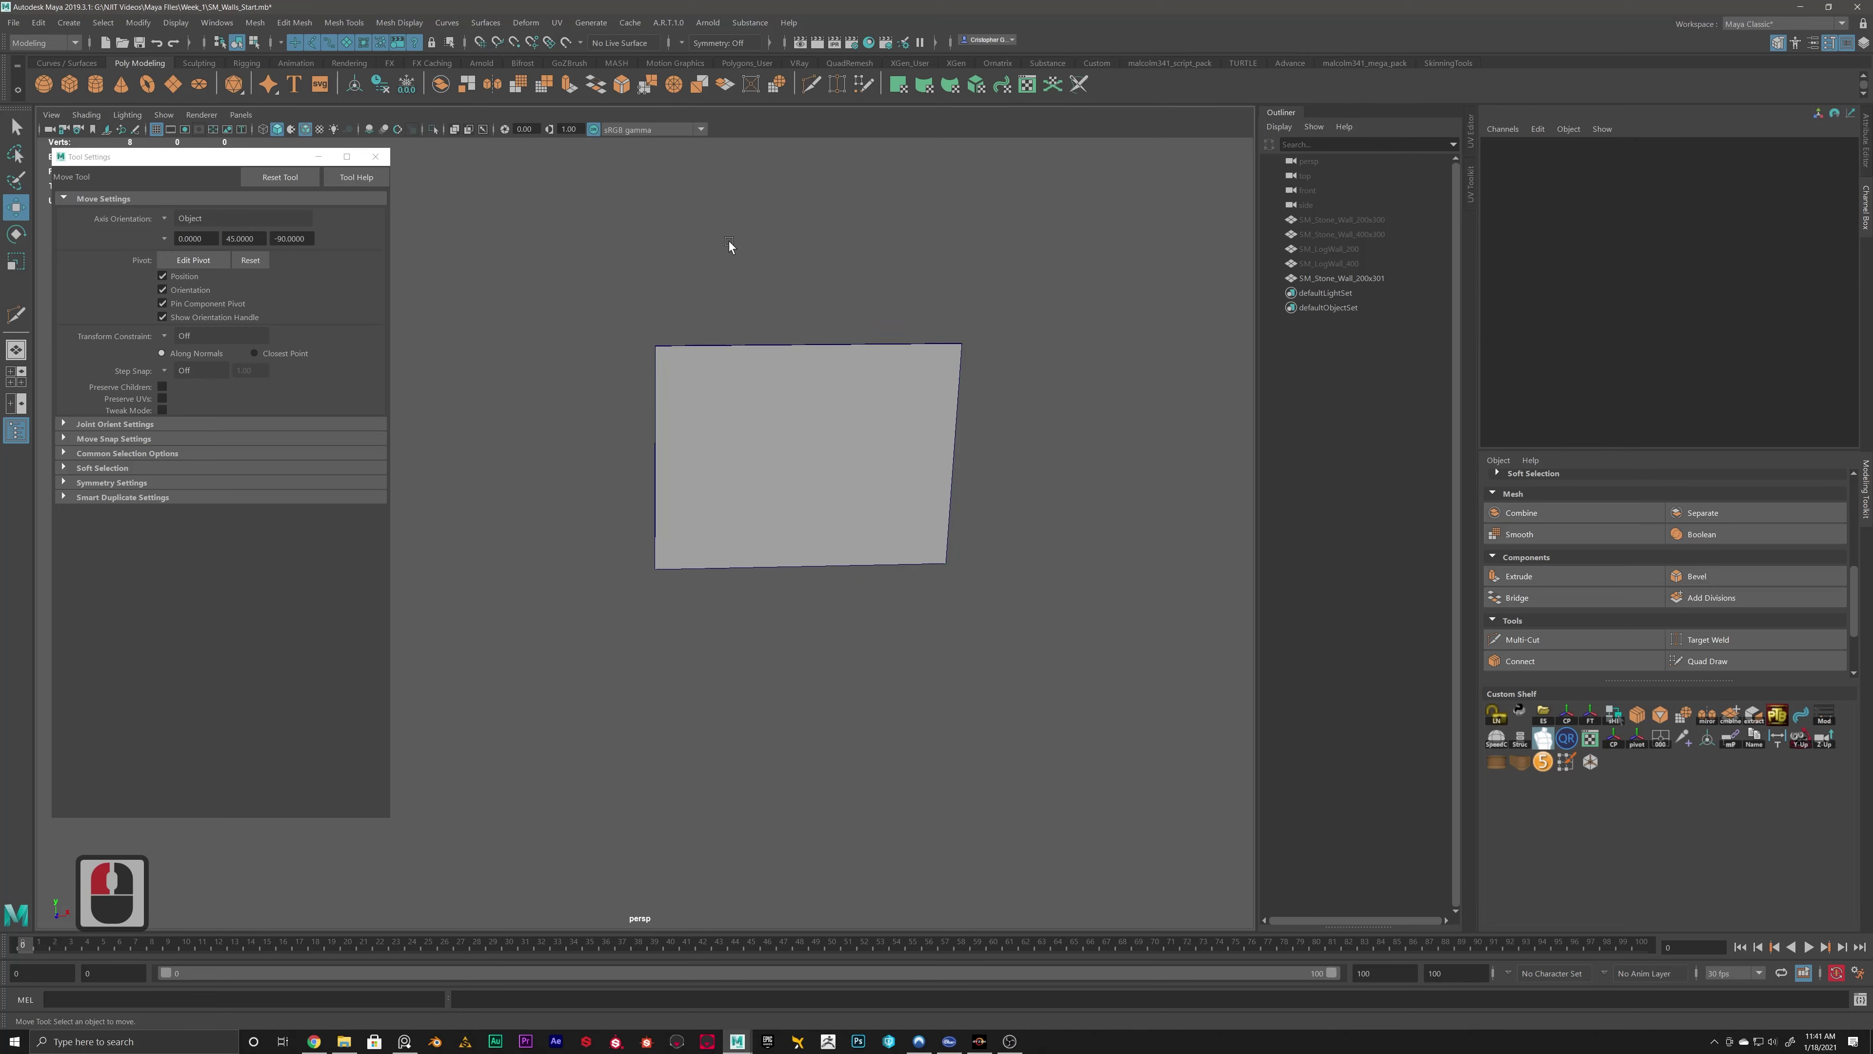
# Create a new polygon cylinder, pCylinder1, below the wall and orbit to face the wall.
pyautogui.click(95, 83)
pyautogui.keyDown('alt'); pyautogui.scroll(-7, 842, 555); pyautogui.keyUp('alt')
pyautogui.keyDown('alt'); pyautogui.moveTo(730, 701); pyautogui.dragTo(829, 686); pyautogui.keyUp('alt')
pyautogui.keyDown('alt'); pyautogui.scroll(7, 788, 729); pyautogui.keyUp('alt')
pyautogui.keyDown('alt'); pyautogui.scroll(-3, 760, 705); pyautogui.keyUp('alt')
pyautogui.keyDown('alt'); pyautogui.moveTo(755, 699); pyautogui.dragTo(742, 616, button='middle'); pyautogui.keyUp('alt')
pyautogui.keyDown('alt'); pyautogui.moveTo(748, 610); pyautogui.dragTo(825, 648); pyautogui.keyUp('alt')
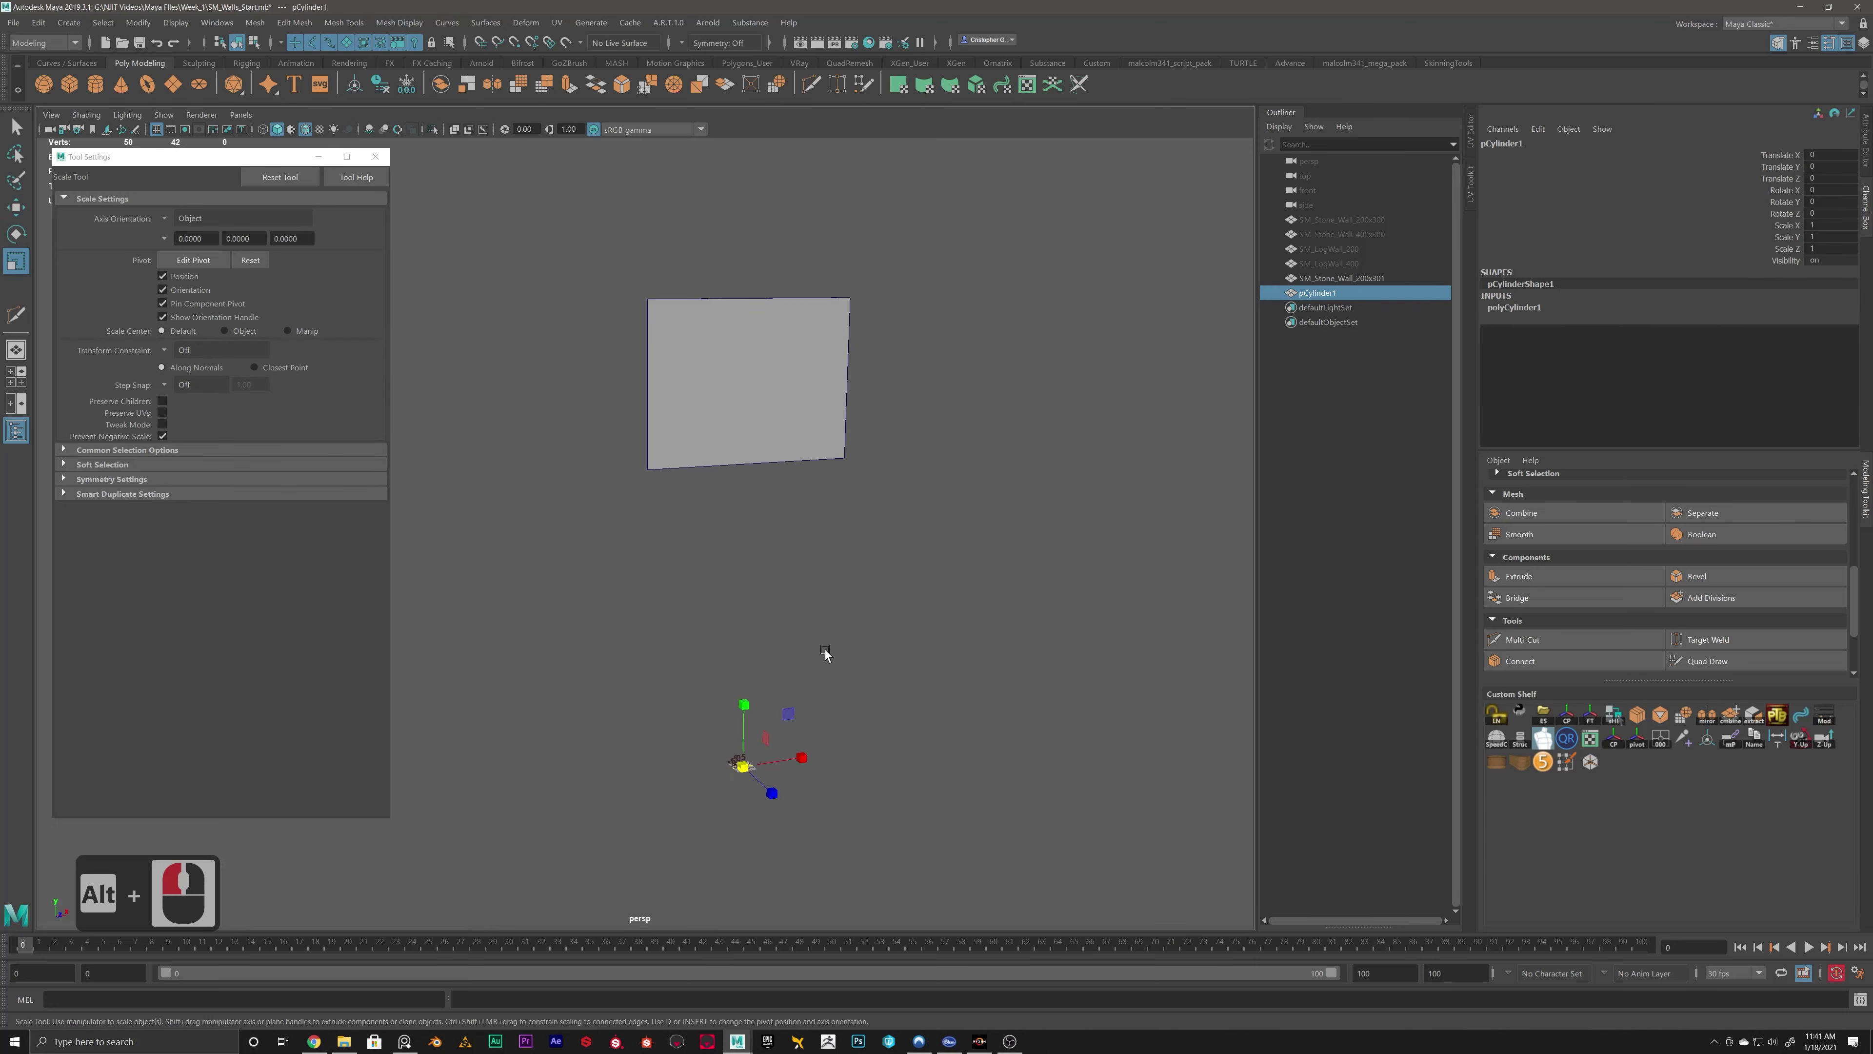
# Widen the cylinder radius to 81.5 and rotate it 90° on X into an upright disc.
pyautogui.press('t')
pyautogui.moveTo(762, 346); pyautogui.dragTo(1156, 343)
pyautogui.press('w')
pyautogui.keyDown('alt'); pyautogui.moveTo(772, 695); pyautogui.dragTo(767, 760); pyautogui.keyUp('alt')
pyautogui.press('r')
pyautogui.press('e')
pyautogui.press('j')
# Raise the disc up onto the wall and frame both closer.
pyautogui.press('w')
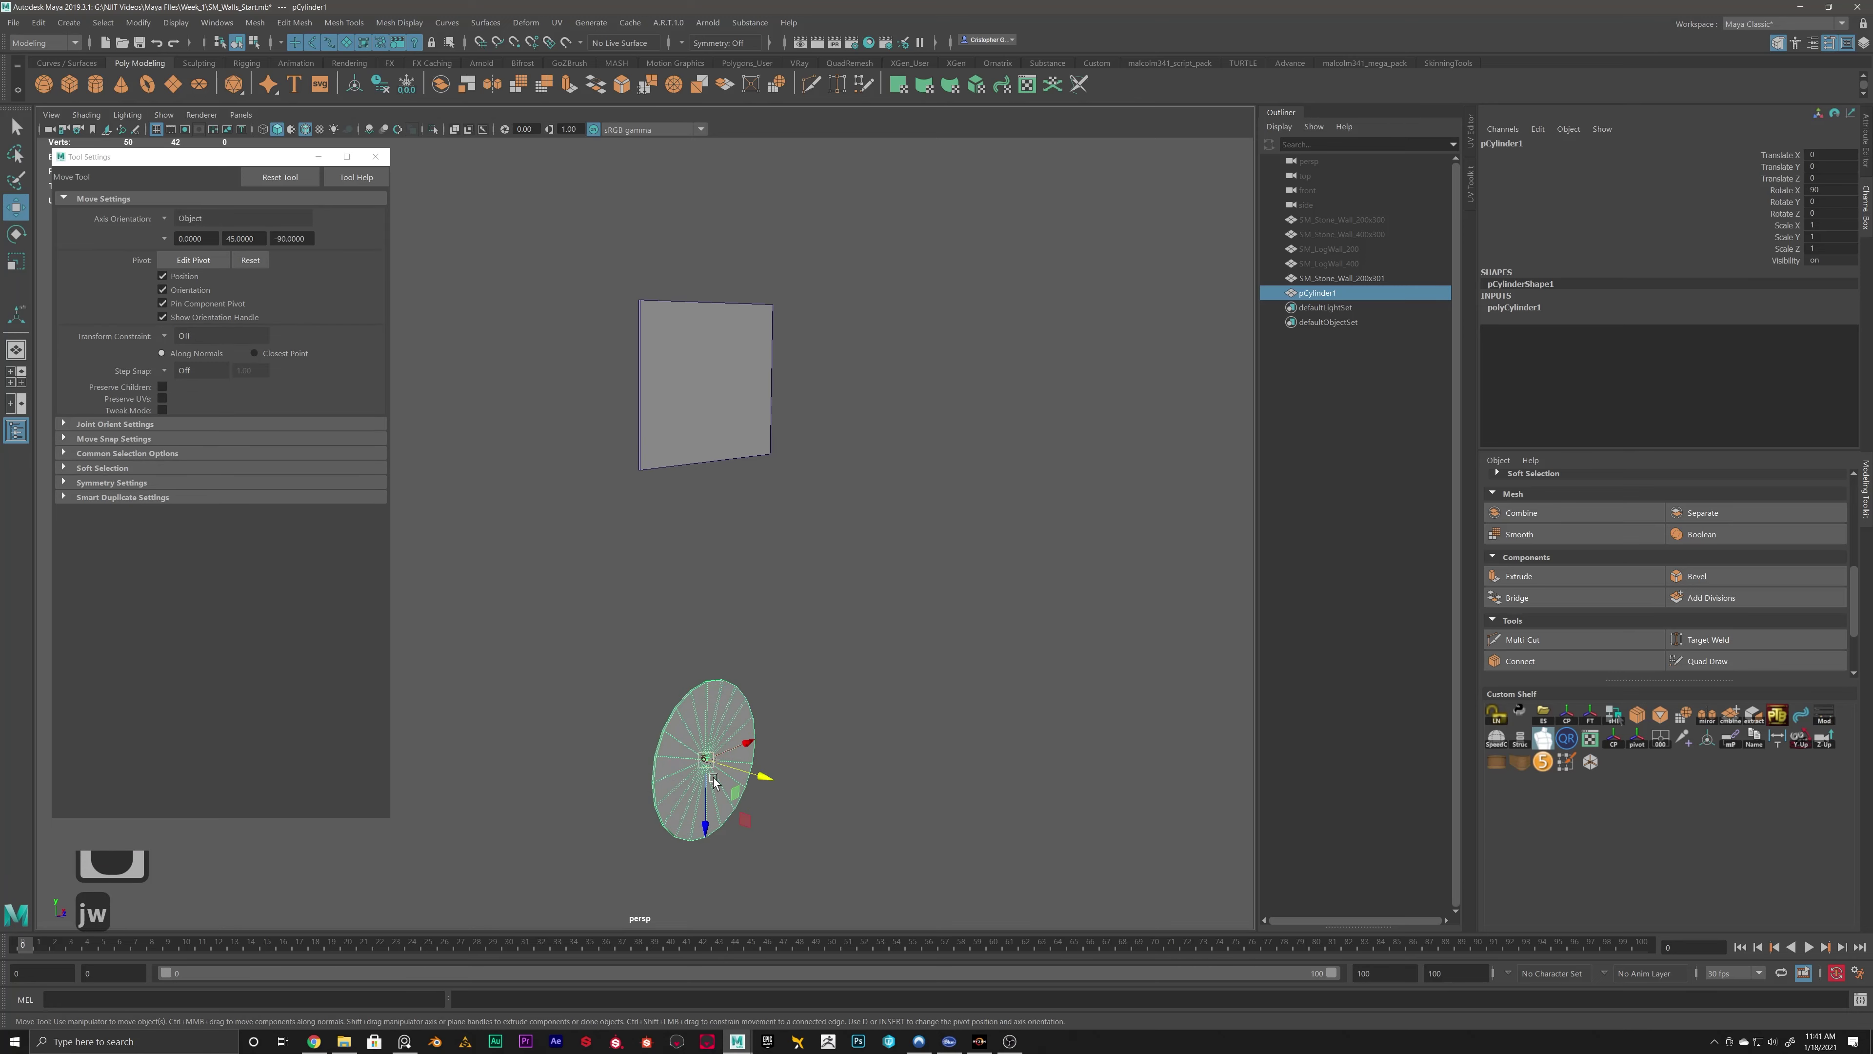
pyautogui.moveTo(704, 829); pyautogui.dragTo(744, 374)
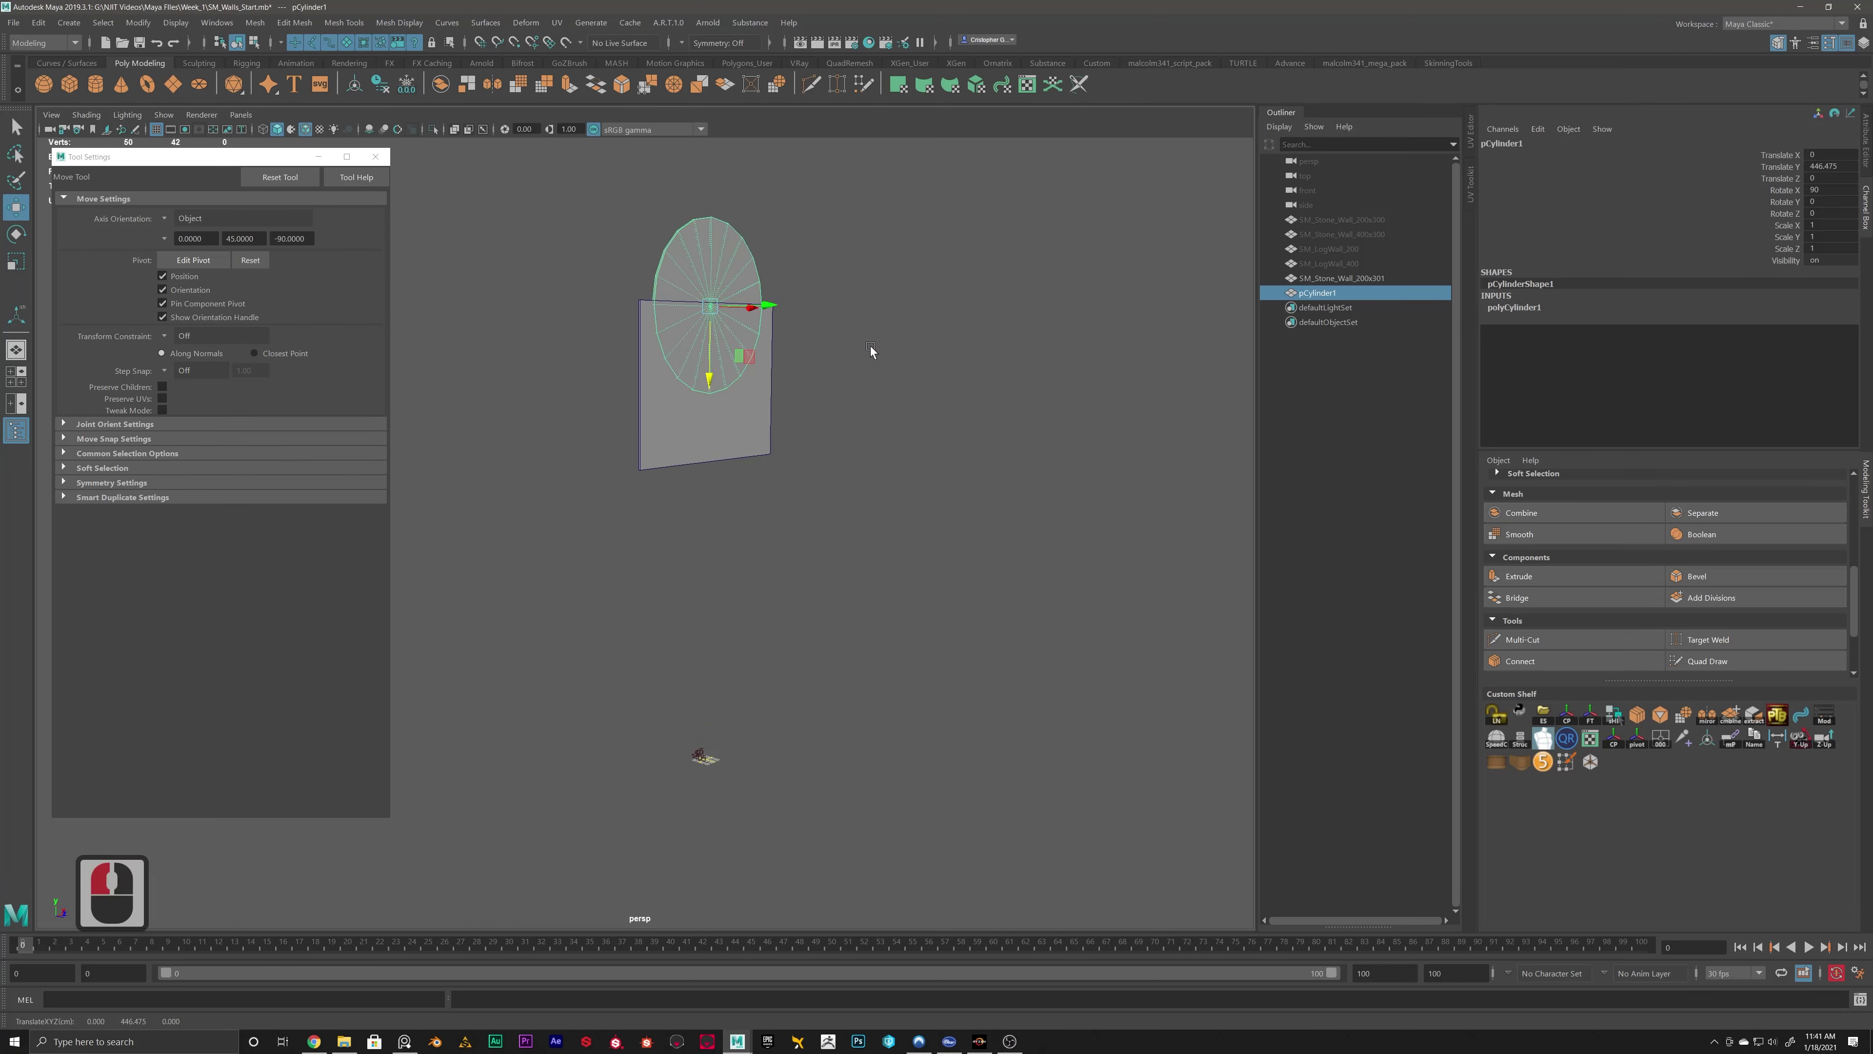
pyautogui.keyDown('alt'); pyautogui.moveTo(870, 345); pyautogui.dragTo(886, 348); pyautogui.keyUp('alt')
pyautogui.keyDown('alt'); pyautogui.moveTo(885, 349); pyautogui.dragTo(792, 579, button='middle'); pyautogui.keyUp('alt')
pyautogui.keyDown('alt'); pyautogui.scroll(3, 793, 579); pyautogui.keyUp('alt')
pyautogui.keyDown('alt'); pyautogui.moveTo(792, 577); pyautogui.dragTo(762, 562); pyautogui.keyUp('alt')
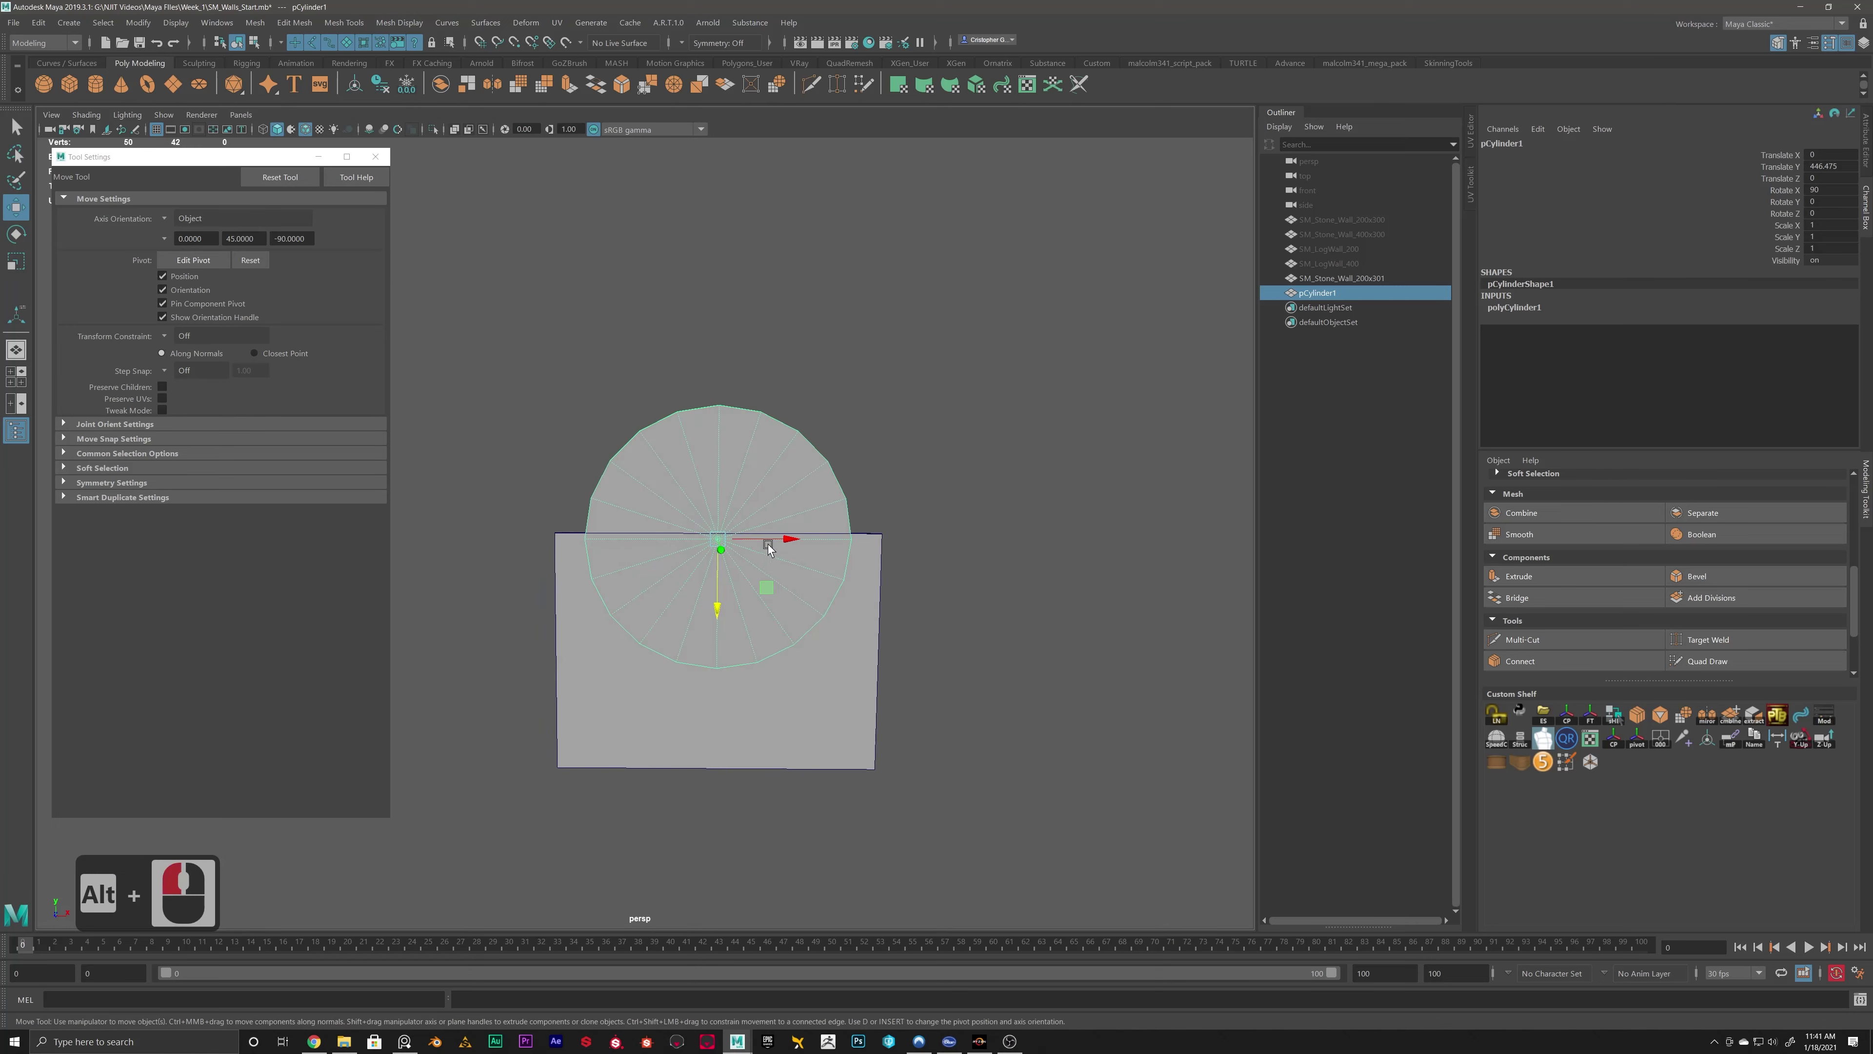
# Enlarge the disc radius to 99.7, centre it on the wall's top edge, and enter face mode.
pyautogui.press('t')
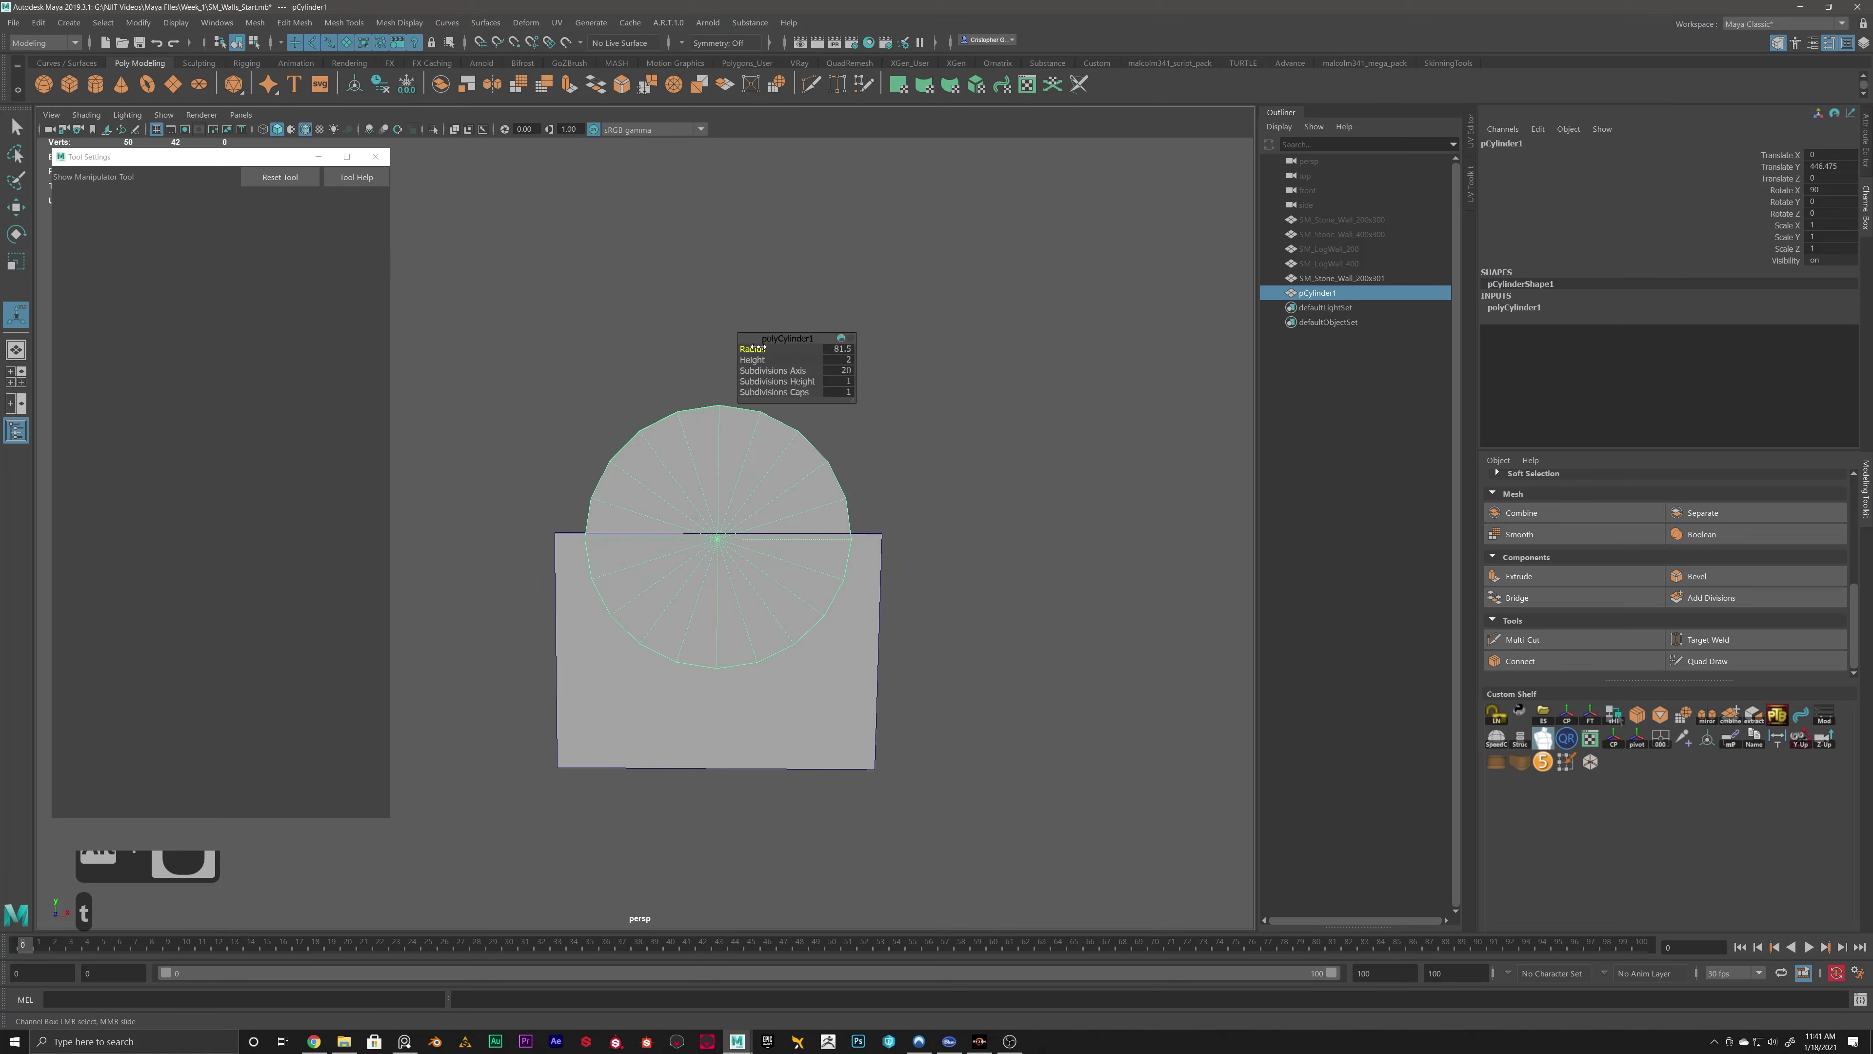
pyautogui.moveTo(760, 347); pyautogui.dragTo(846, 340)
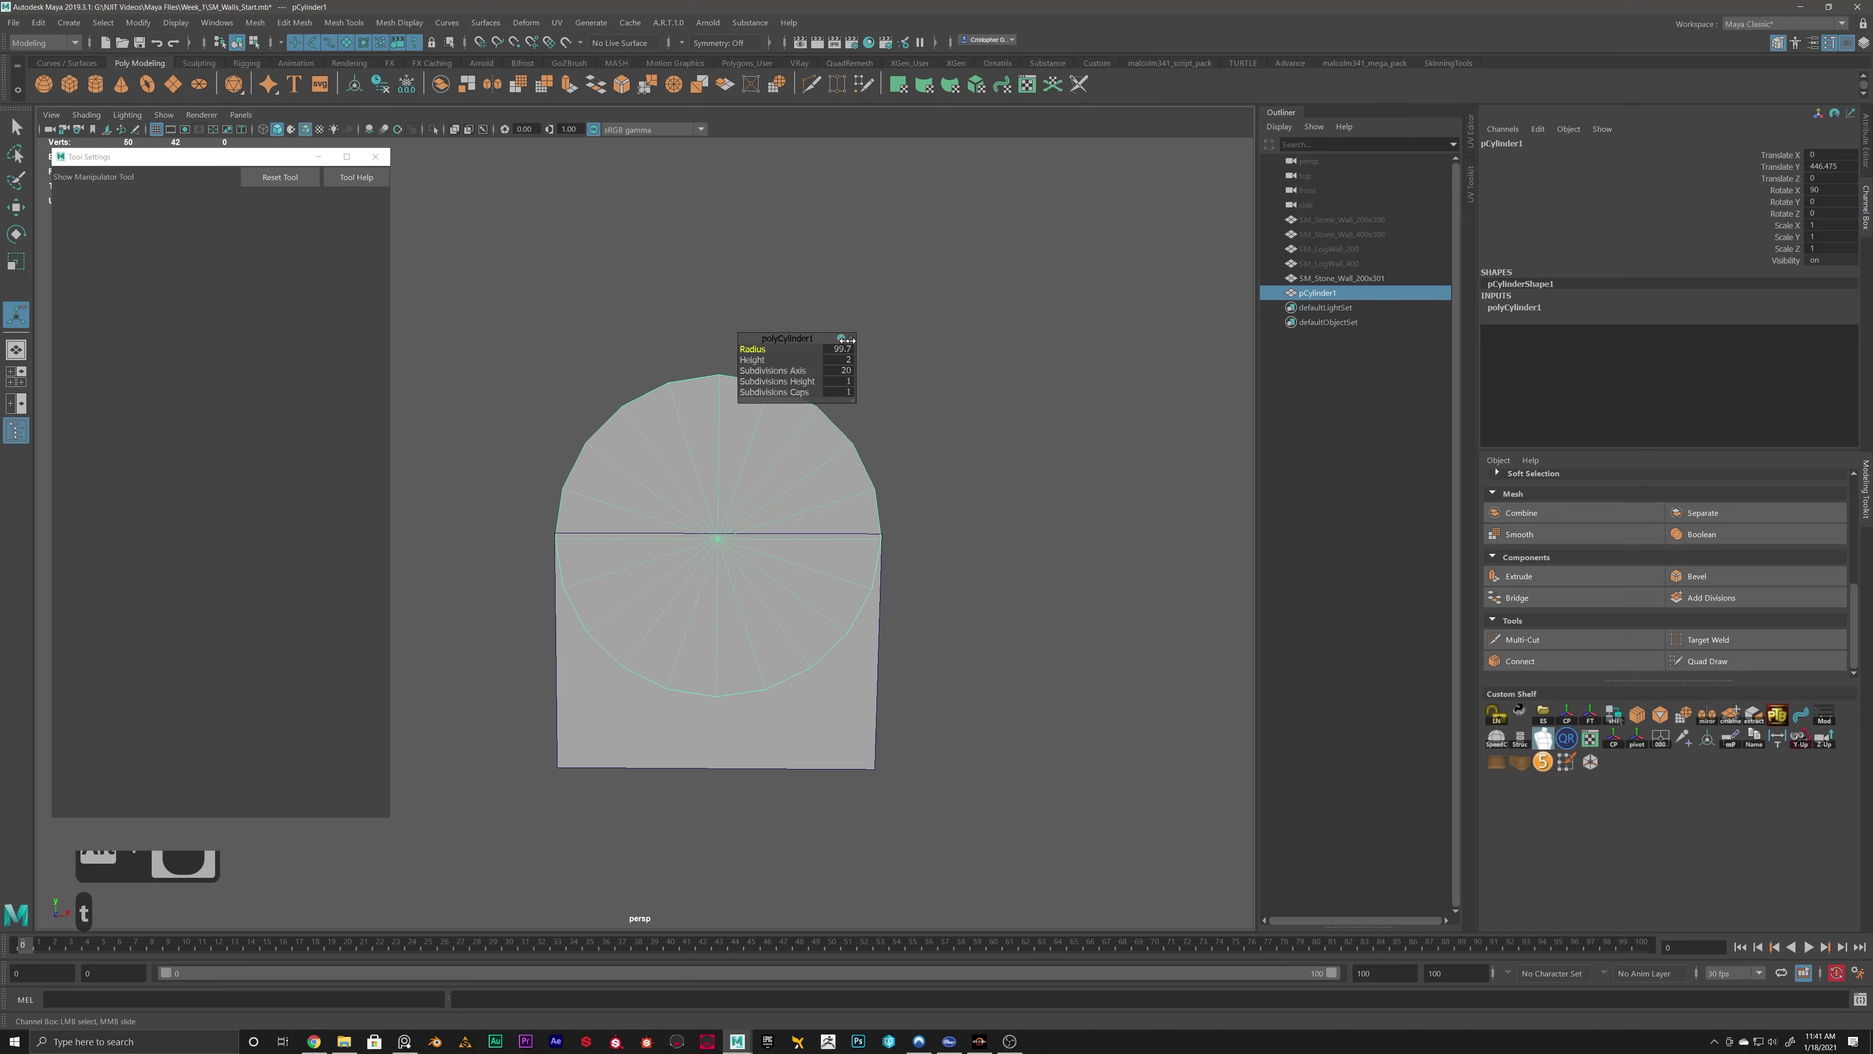
pyautogui.moveTo(621, 581); pyautogui.dragTo(622, 524)
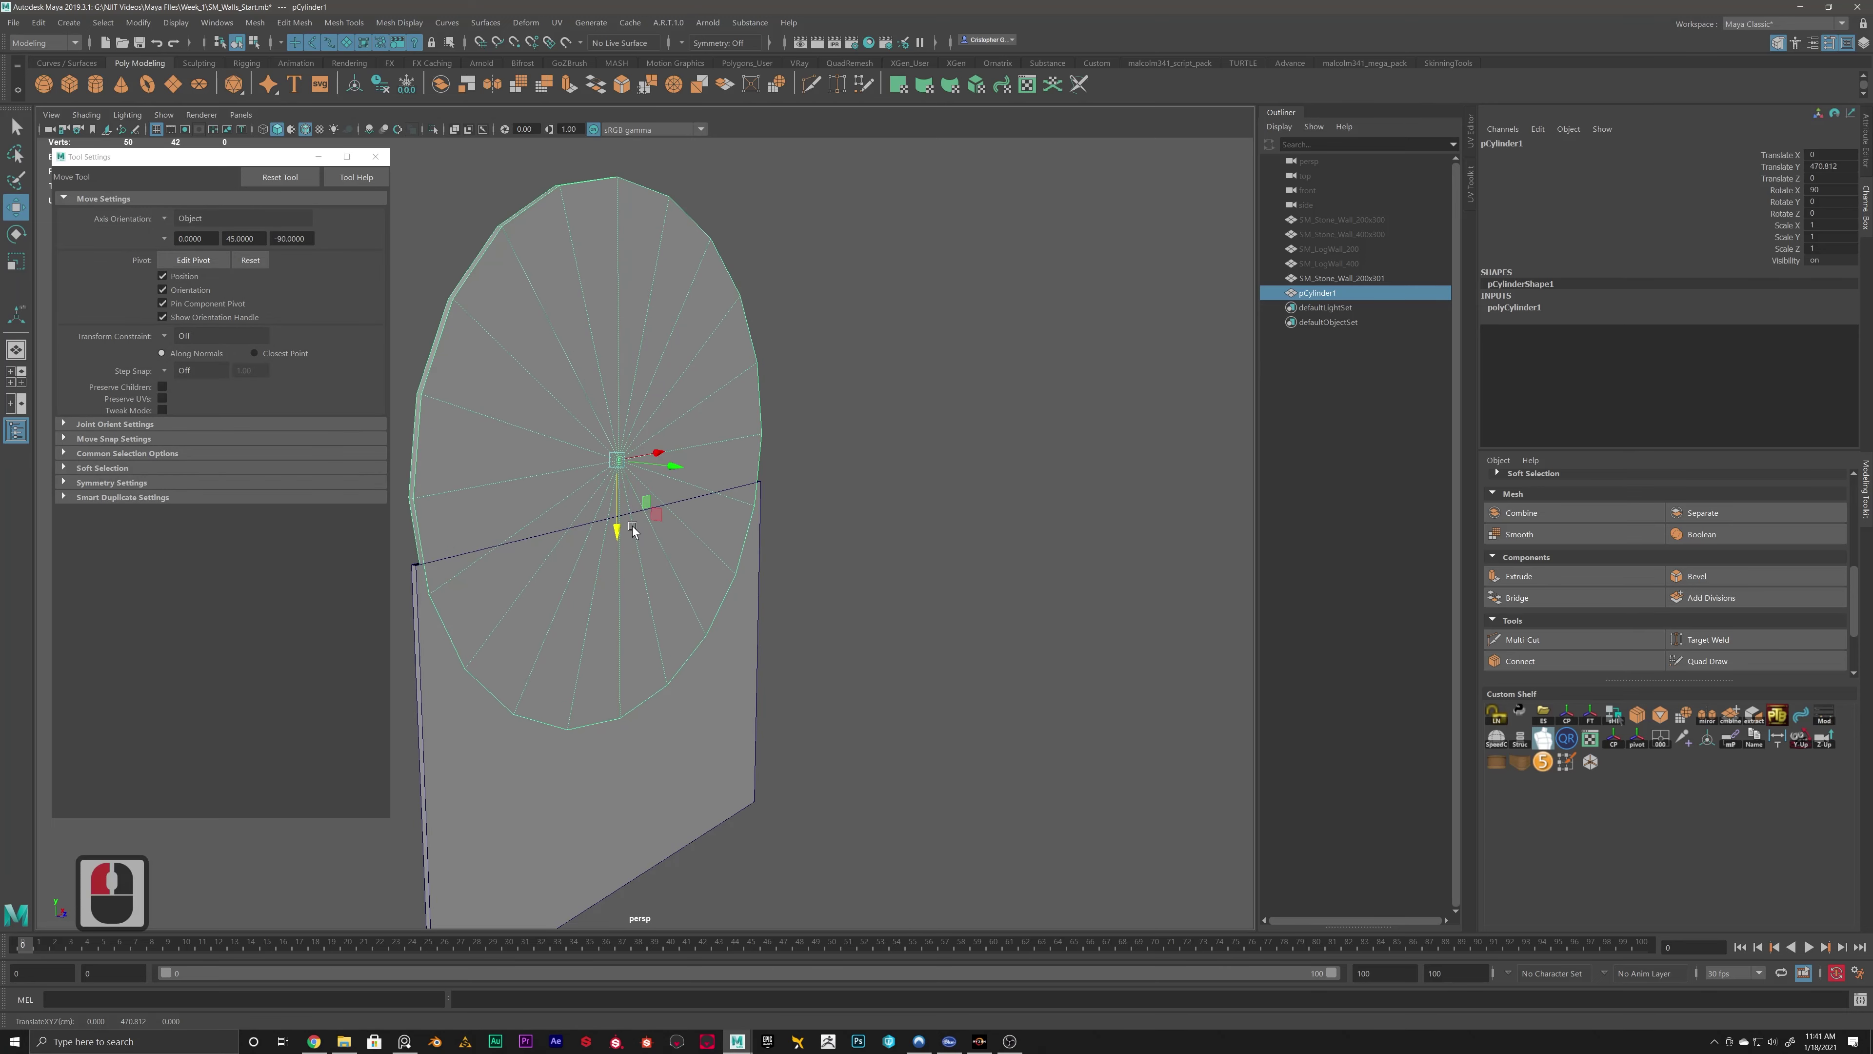
pyautogui.press('v')
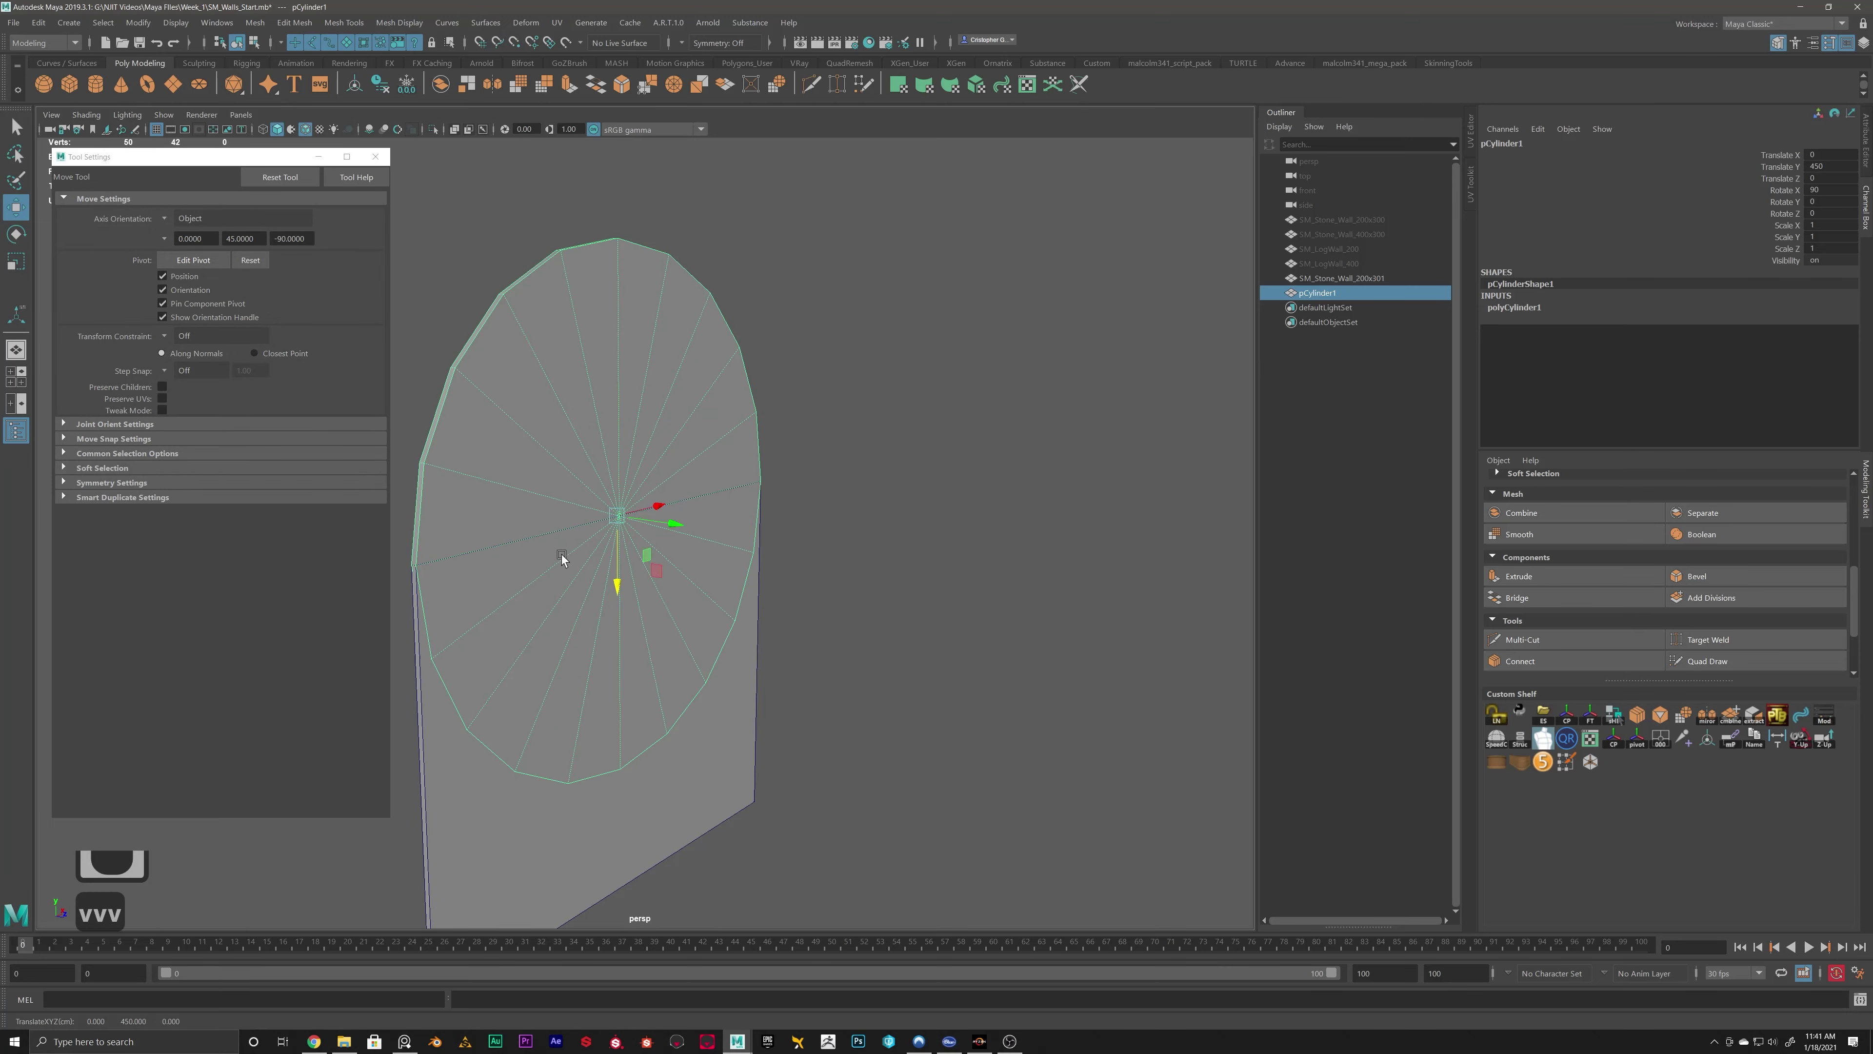
pyautogui.keyDown('alt'); pyautogui.scroll(-4, 509, 539); pyautogui.keyUp('alt')
pyautogui.keyDown('alt'); pyautogui.moveTo(583, 528); pyautogui.dragTo(709, 466, button='middle'); pyautogui.keyUp('alt')
pyautogui.keyDown('alt'); pyautogui.moveTo(852, 479); pyautogui.dragTo(709, 515, button='middle'); pyautogui.keyUp('alt')
pyautogui.keyDown('alt'); pyautogui.scroll(2, 709, 515); pyautogui.keyUp('alt')
pyautogui.keyDown('alt'); pyautogui.moveTo(709, 515); pyautogui.dragTo(618, 523); pyautogui.keyUp('alt')
pyautogui.keyDown('alt'); pyautogui.moveTo(618, 523); pyautogui.dragTo(790, 489, button='middle'); pyautogui.keyUp('alt')
pyautogui.keyDown('alt'); pyautogui.moveTo(897, 505); pyautogui.dragTo(884, 503); pyautogui.keyUp('alt')
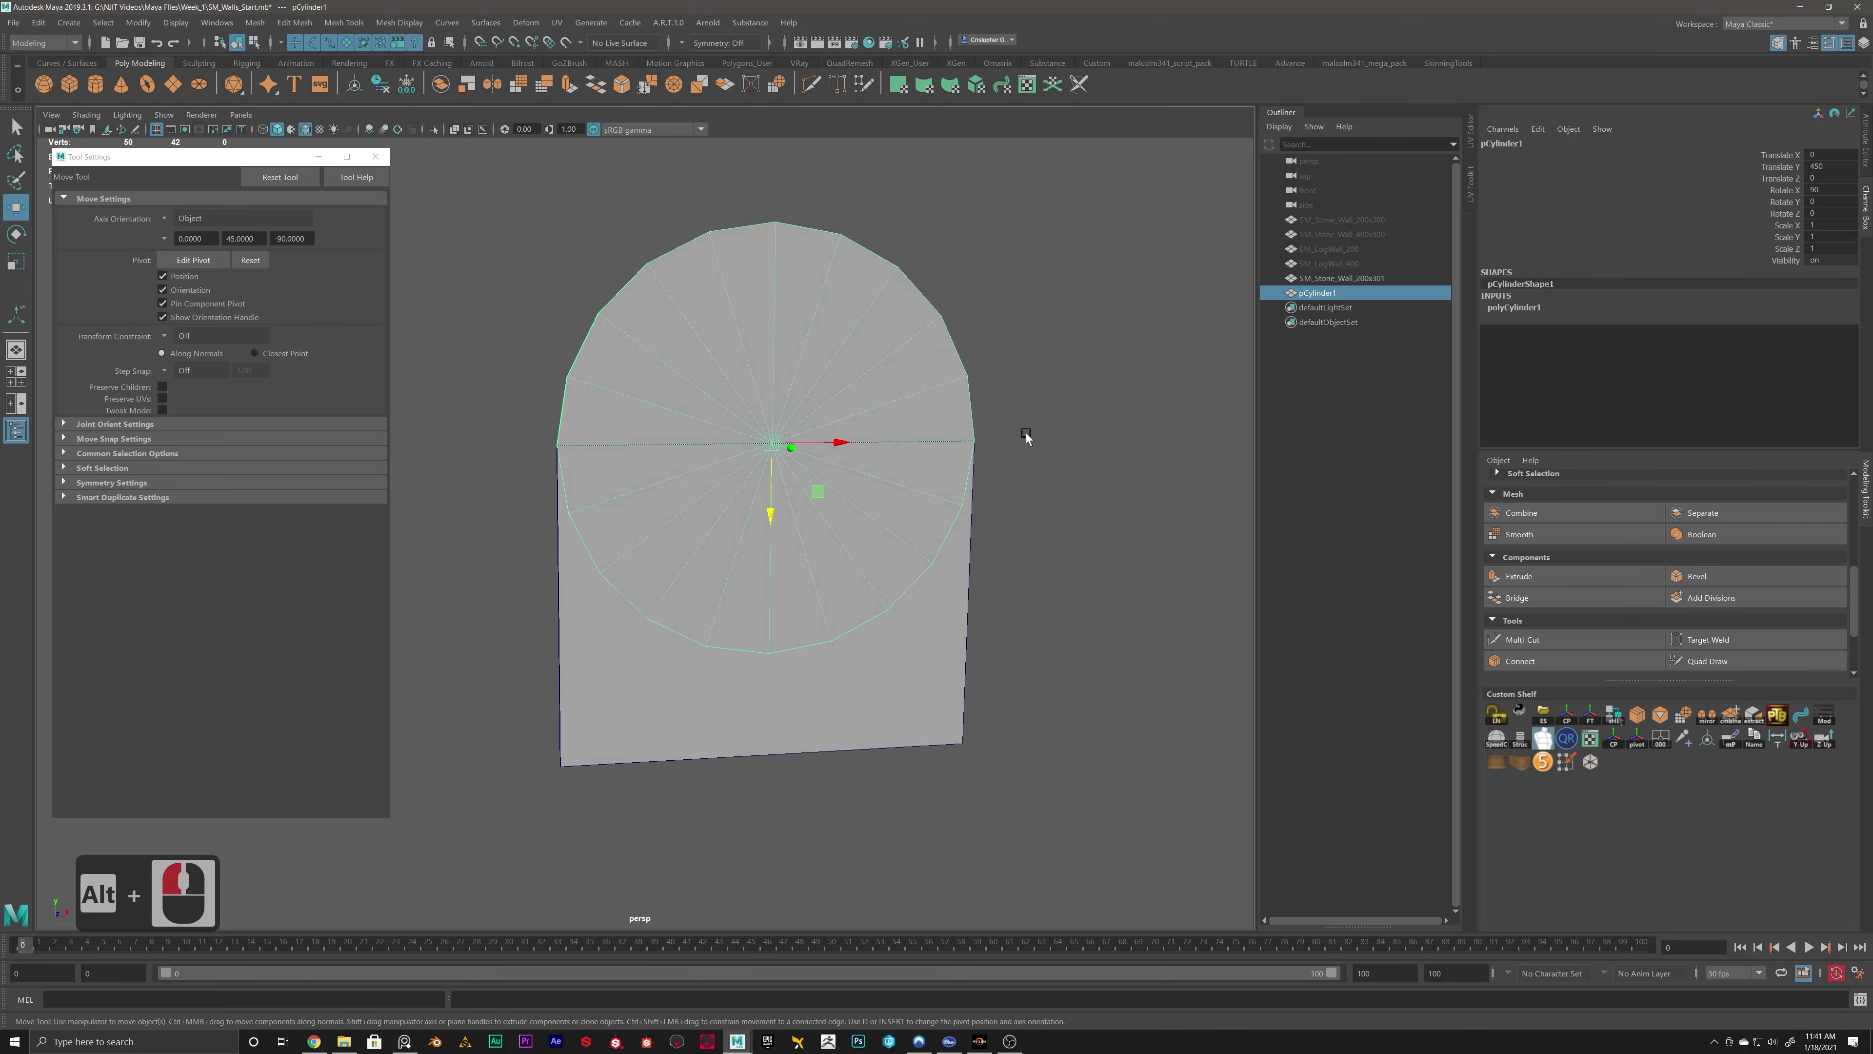
pyautogui.rightClick(1026, 438)
pyautogui.moveTo(1027, 435); pyautogui.dragTo(1026, 475, button='right')
# Delete the disc's lower-half faces, leaving a half-disc, and reselect it in object mode.
pyautogui.moveTo(366, 804); pyautogui.dragTo(1025, 452)
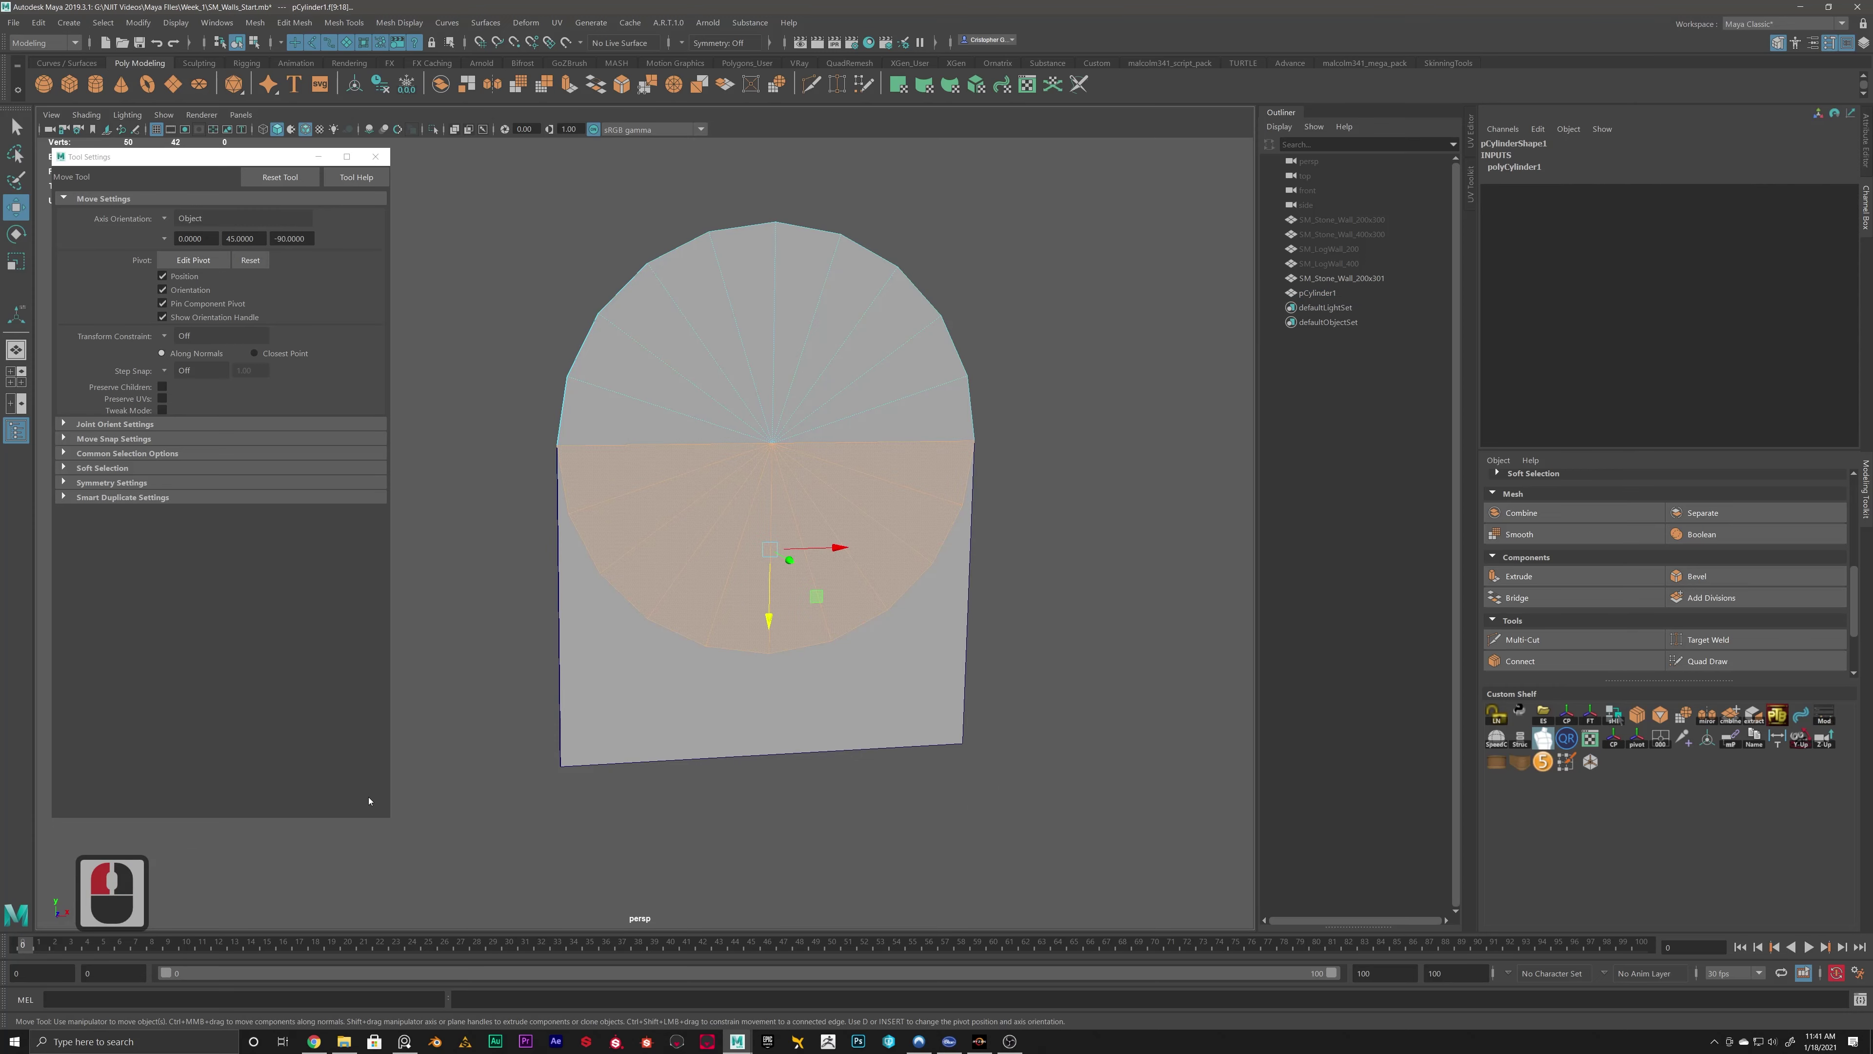
pyautogui.press('Delete')
pyautogui.moveTo(729, 486); pyautogui.dragTo(719, 299, button='right')
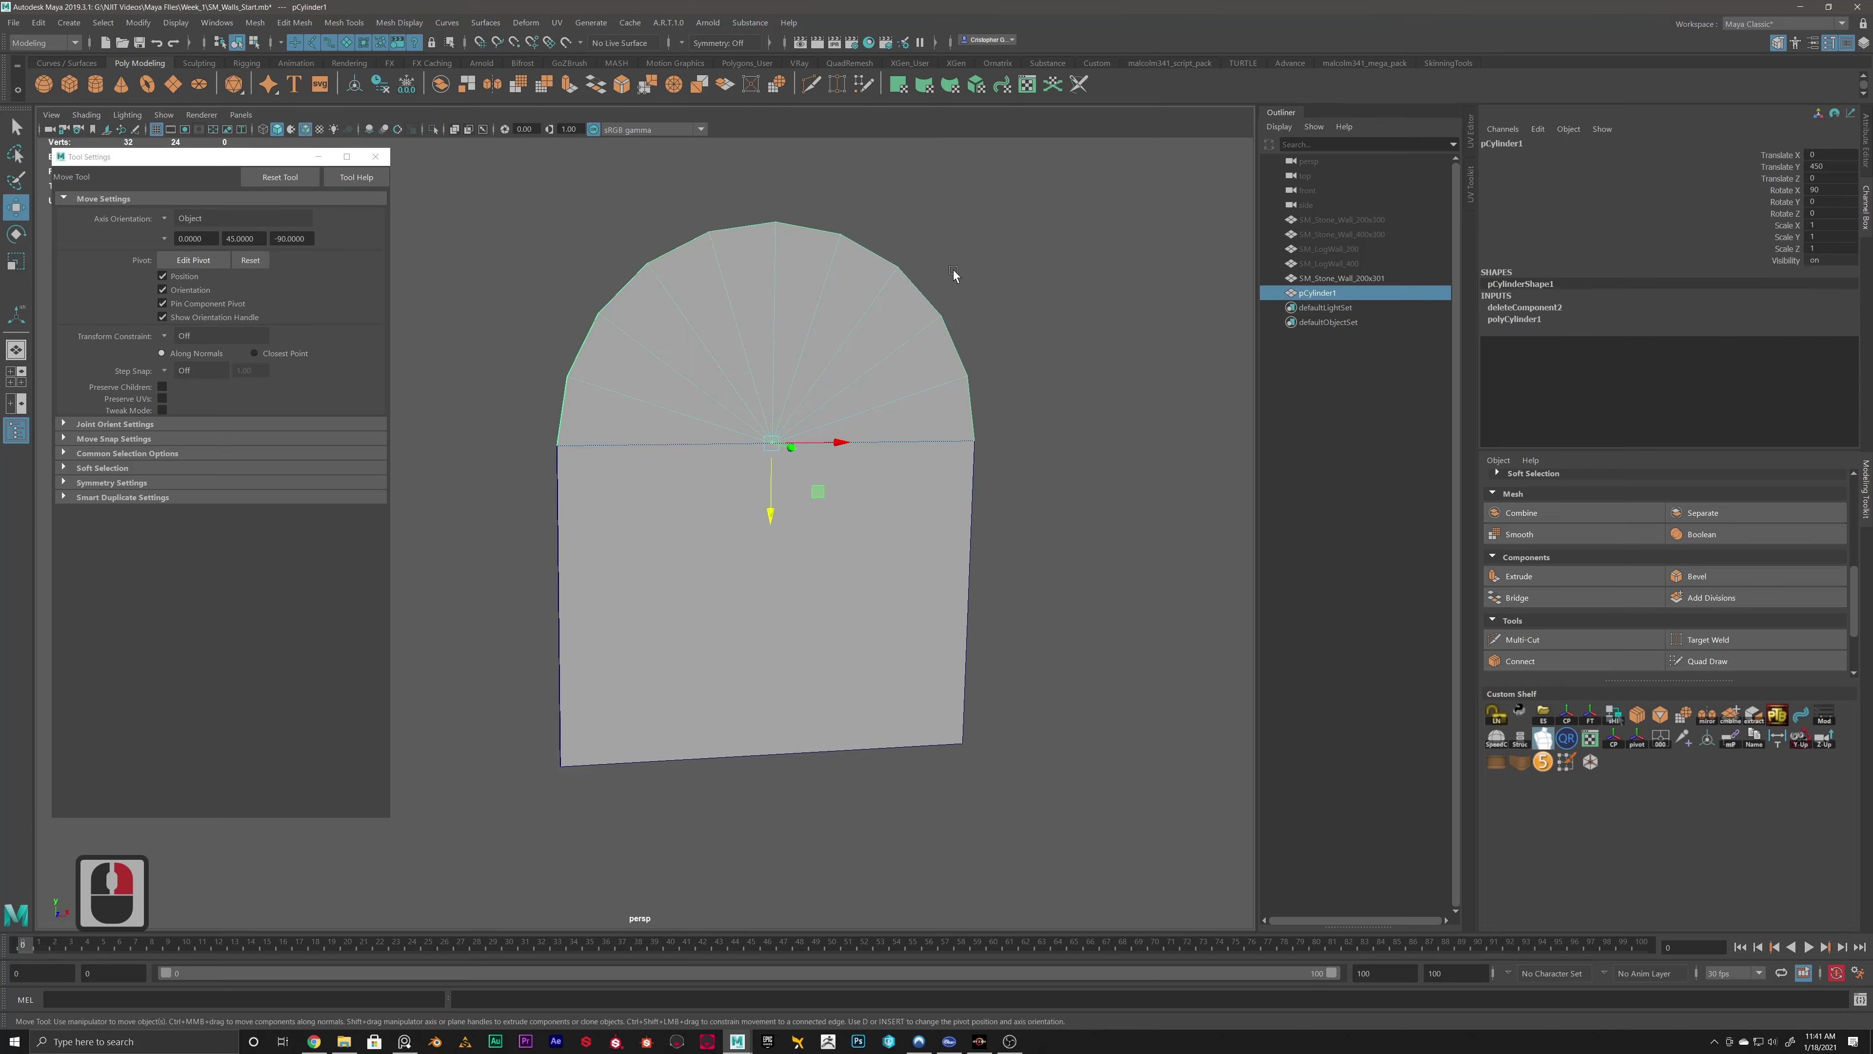
pyautogui.click(952, 269)
pyautogui.click(773, 381)
pyautogui.keyDown('alt'); pyautogui.moveTo(643, 404); pyautogui.dragTo(675, 464); pyautogui.keyUp('alt')
# In the enlarged front view, select the half-disc's centre vertex to check its position.
pyautogui.press('space')
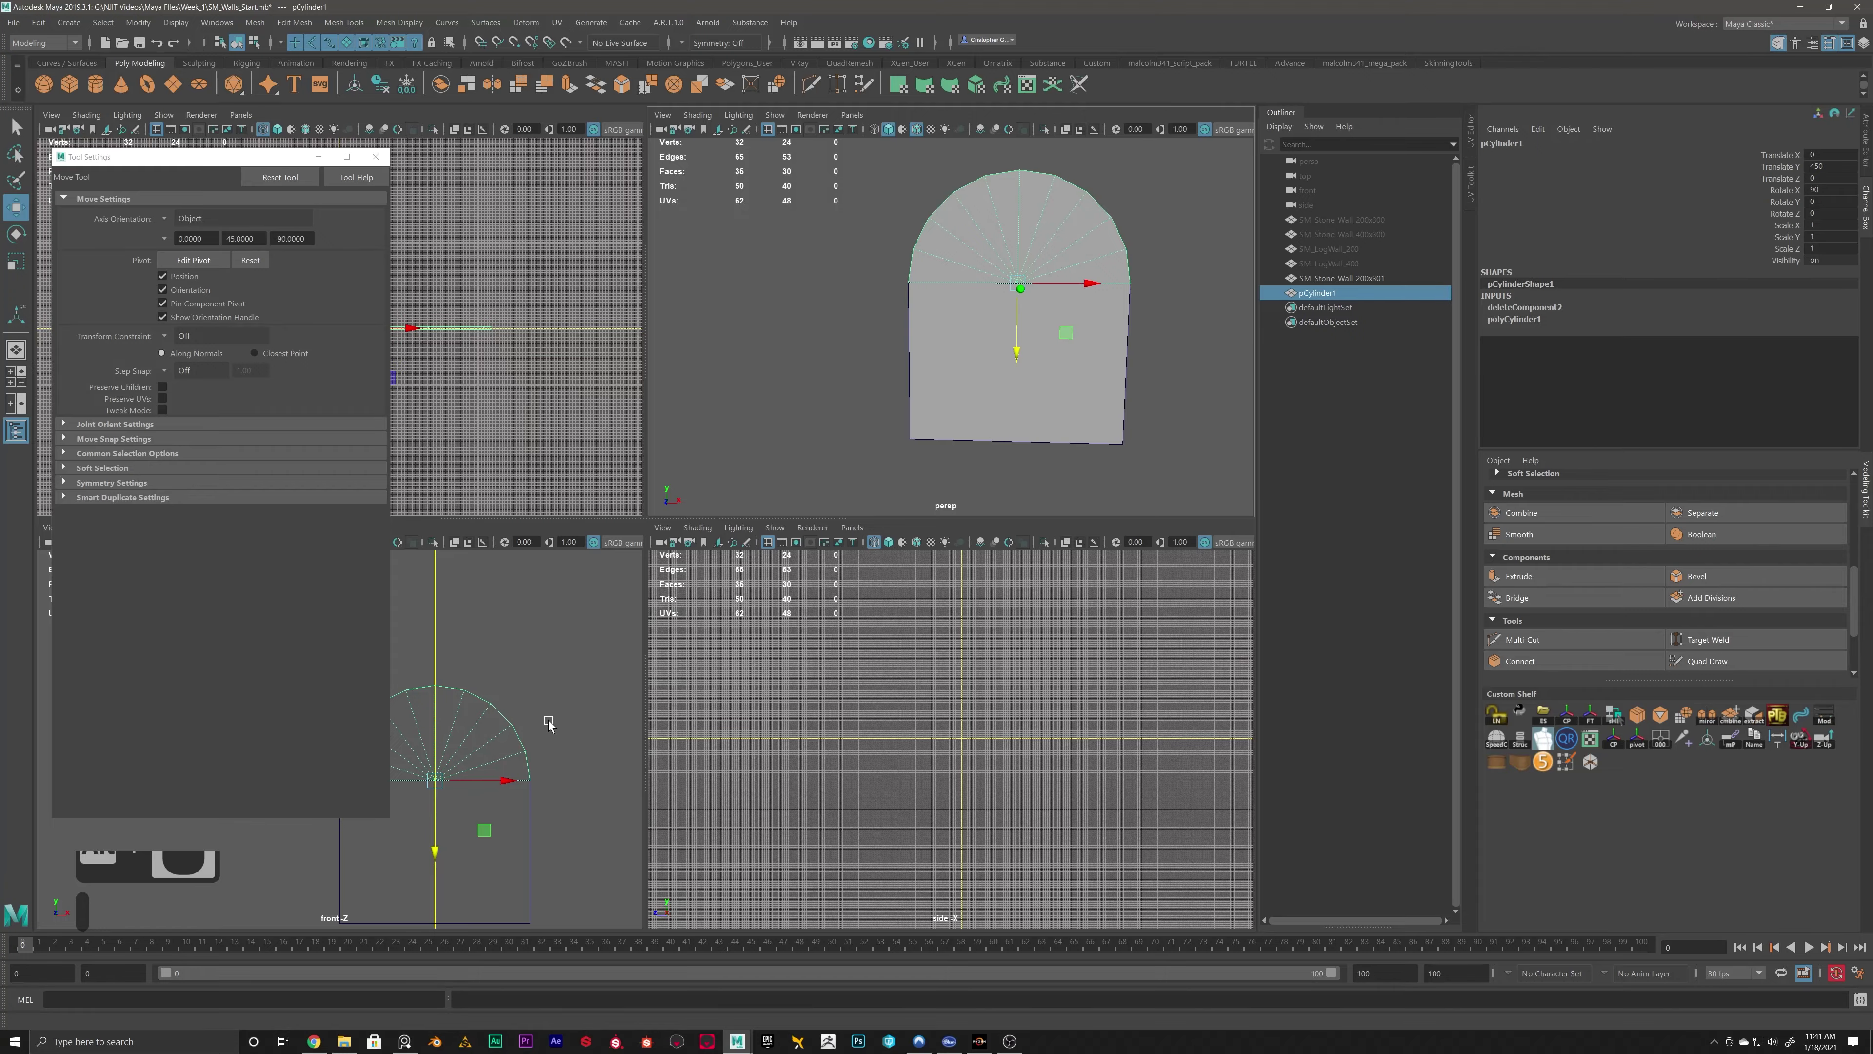
pyautogui.press('space')
pyautogui.keyDown('alt'); pyautogui.scroll(13, 906, 373); pyautogui.keyUp('alt')
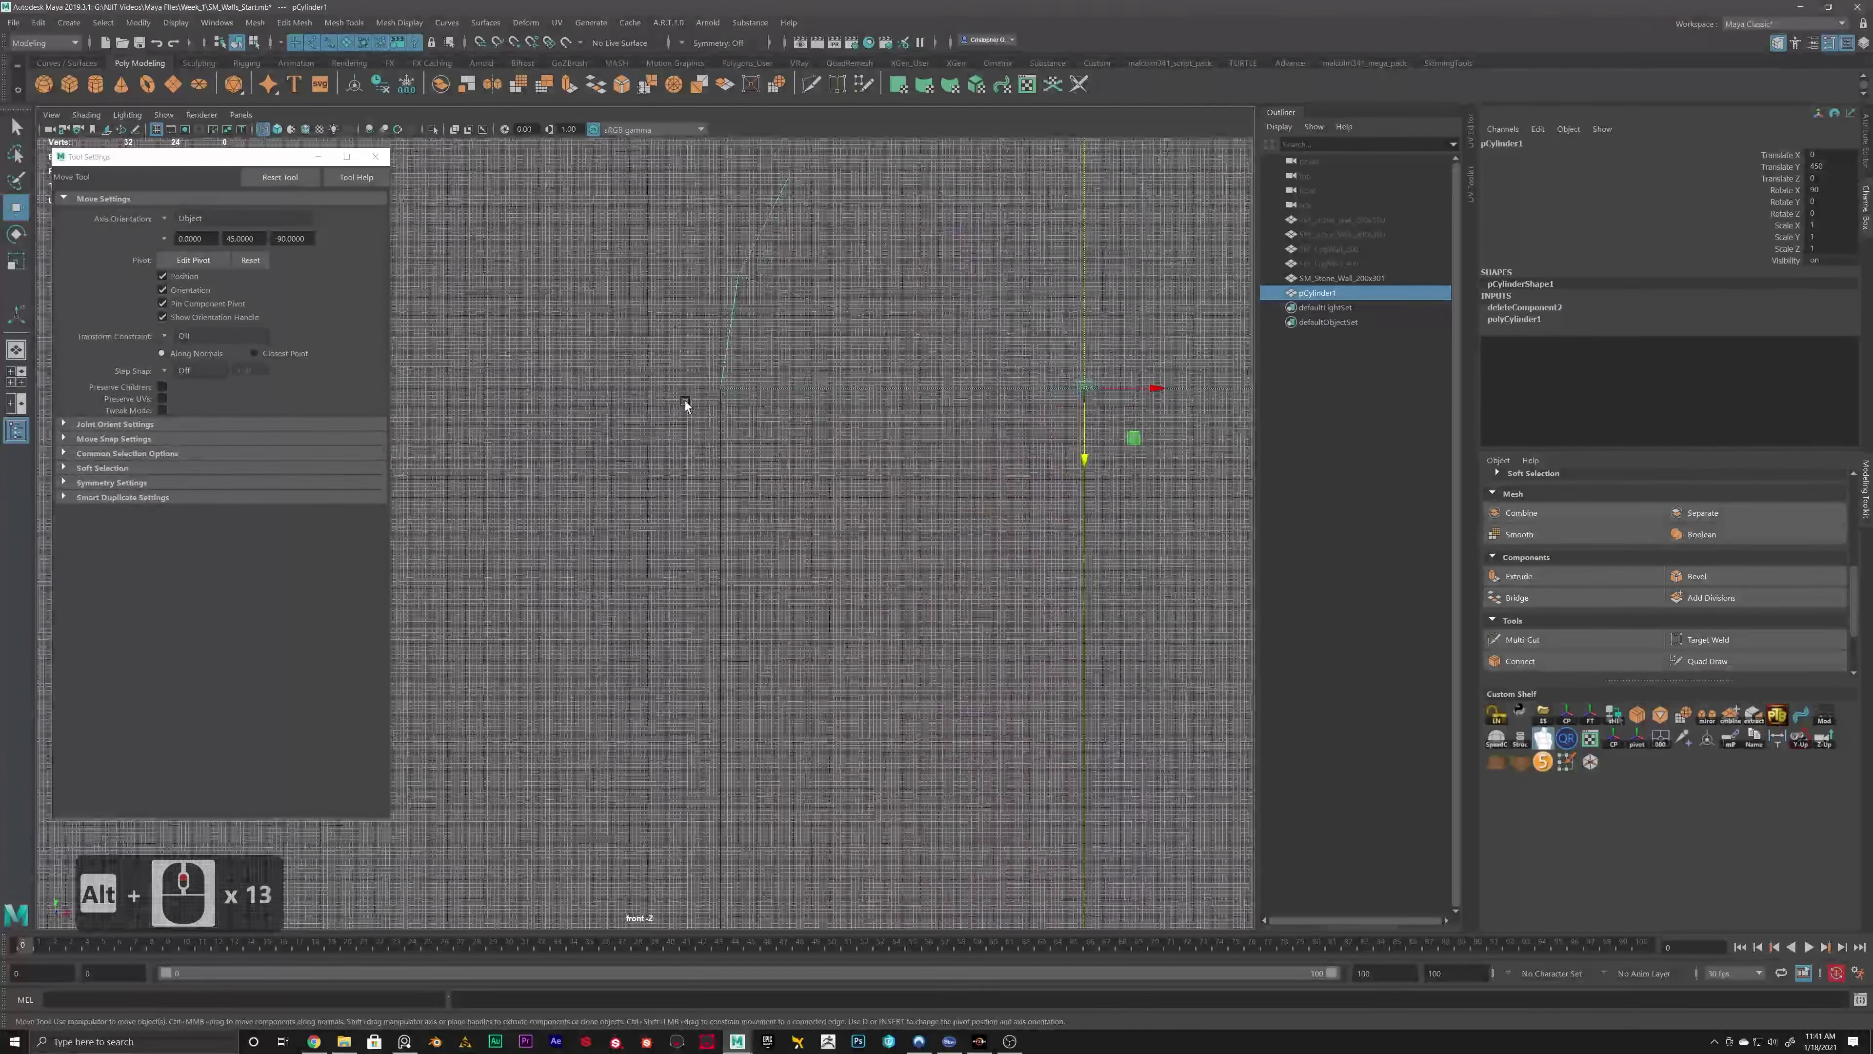
pyautogui.keyDown('alt'); pyautogui.scroll(13, 850, 293); pyautogui.keyUp('alt')
pyautogui.keyDown('alt'); pyautogui.scroll(20, 641, 549); pyautogui.keyUp('alt')
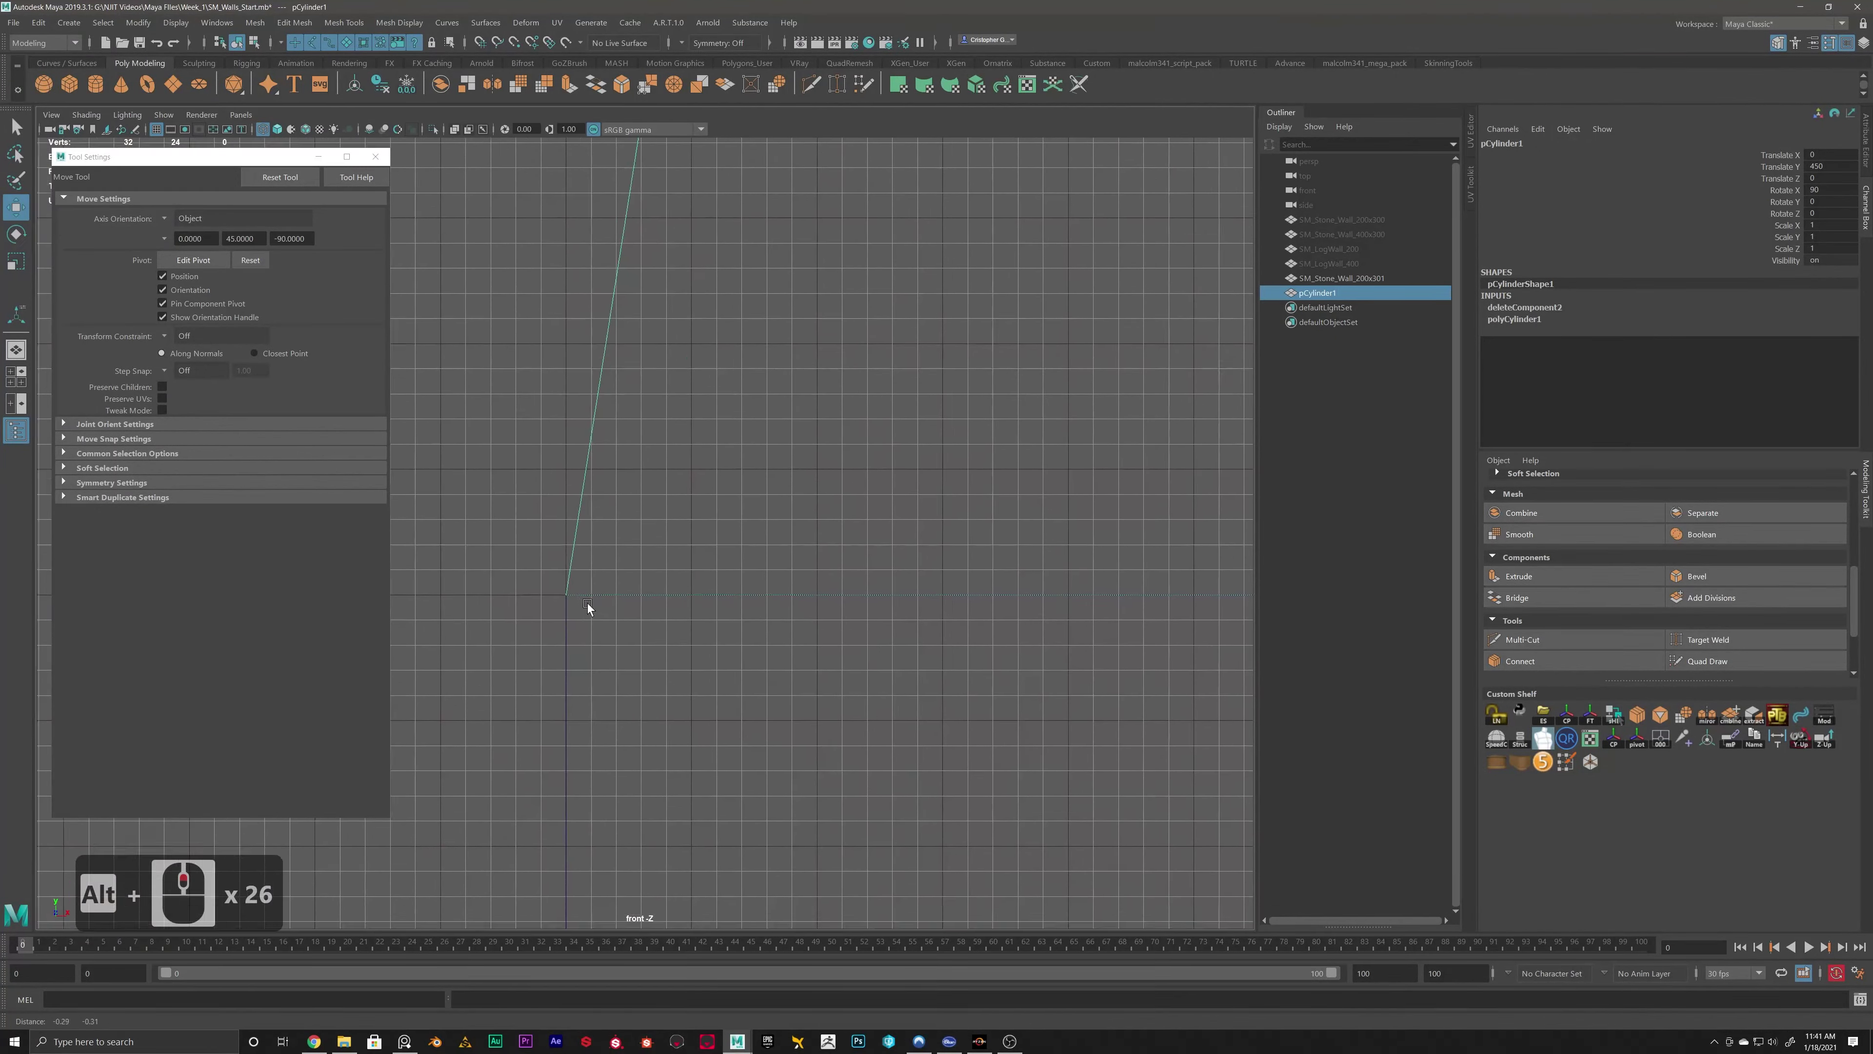
pyautogui.keyDown('alt'); pyautogui.scroll(5, 732, 480); pyautogui.keyUp('alt')
pyautogui.rightClick(712, 406)
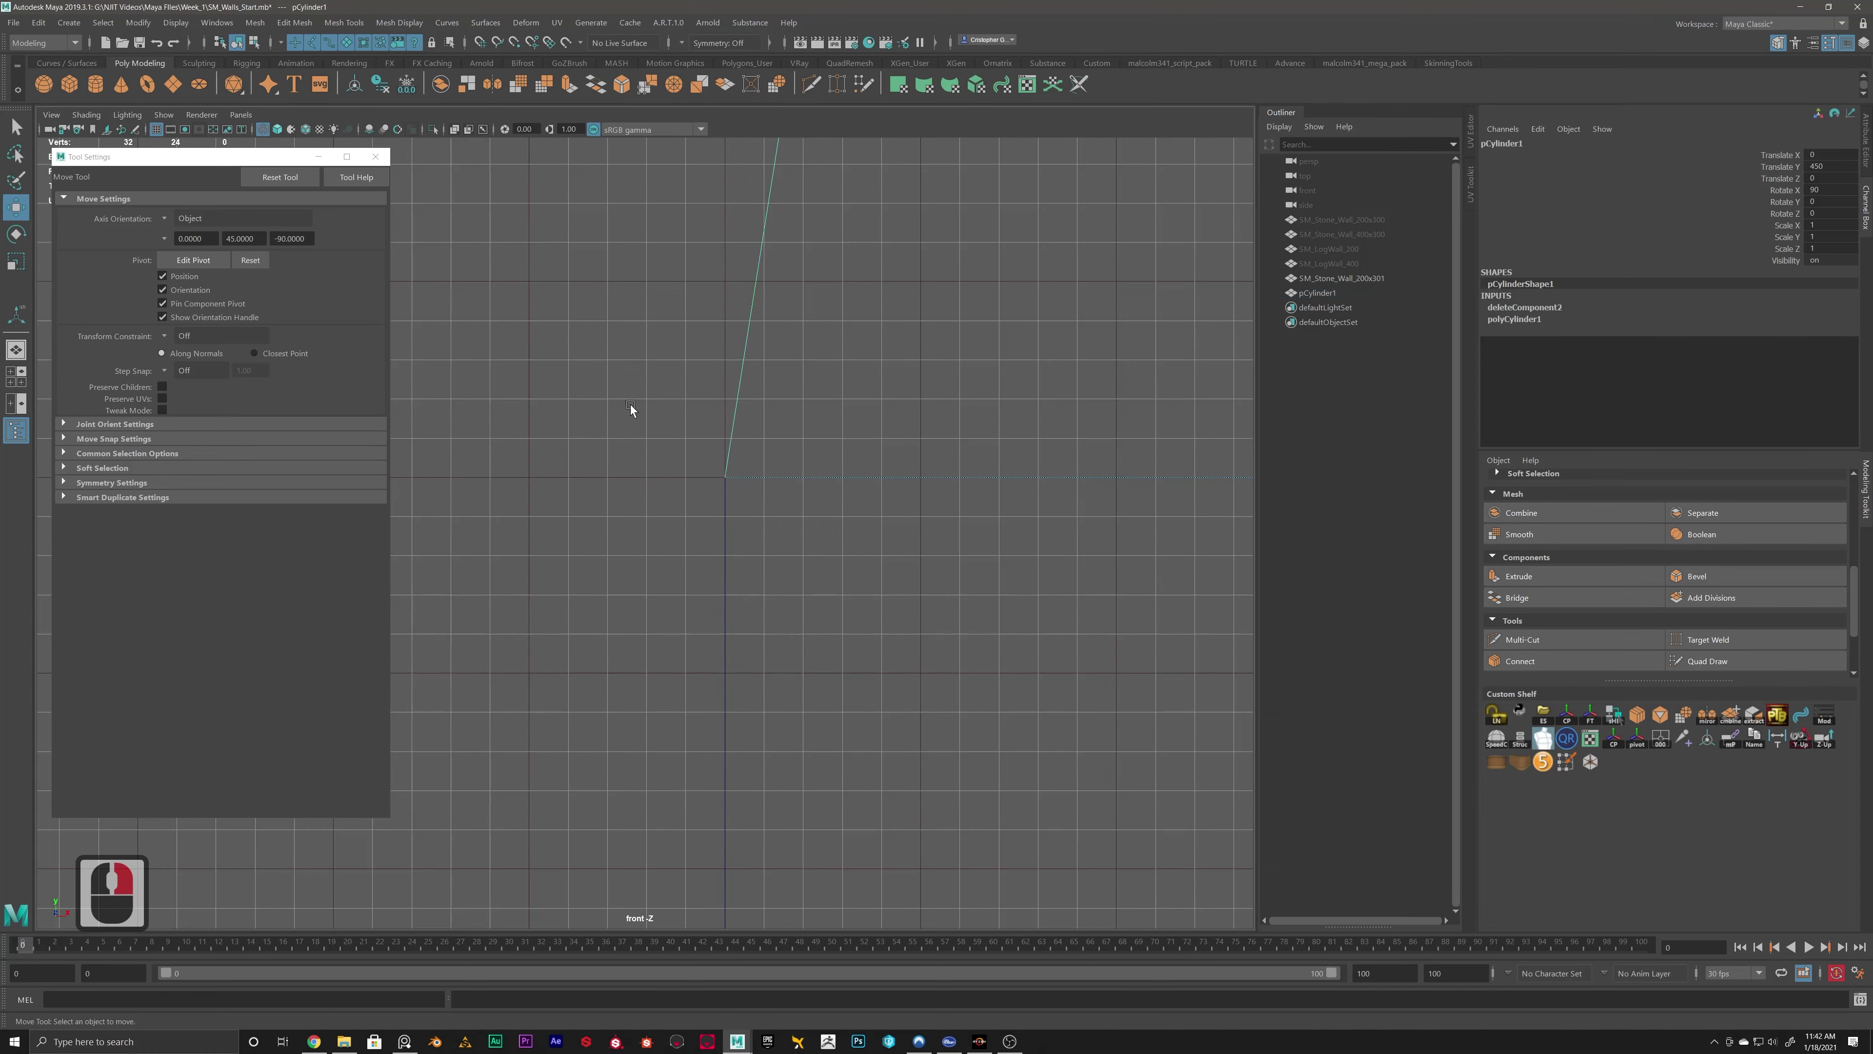
pyautogui.moveTo(631, 405); pyautogui.dragTo(746, 512)
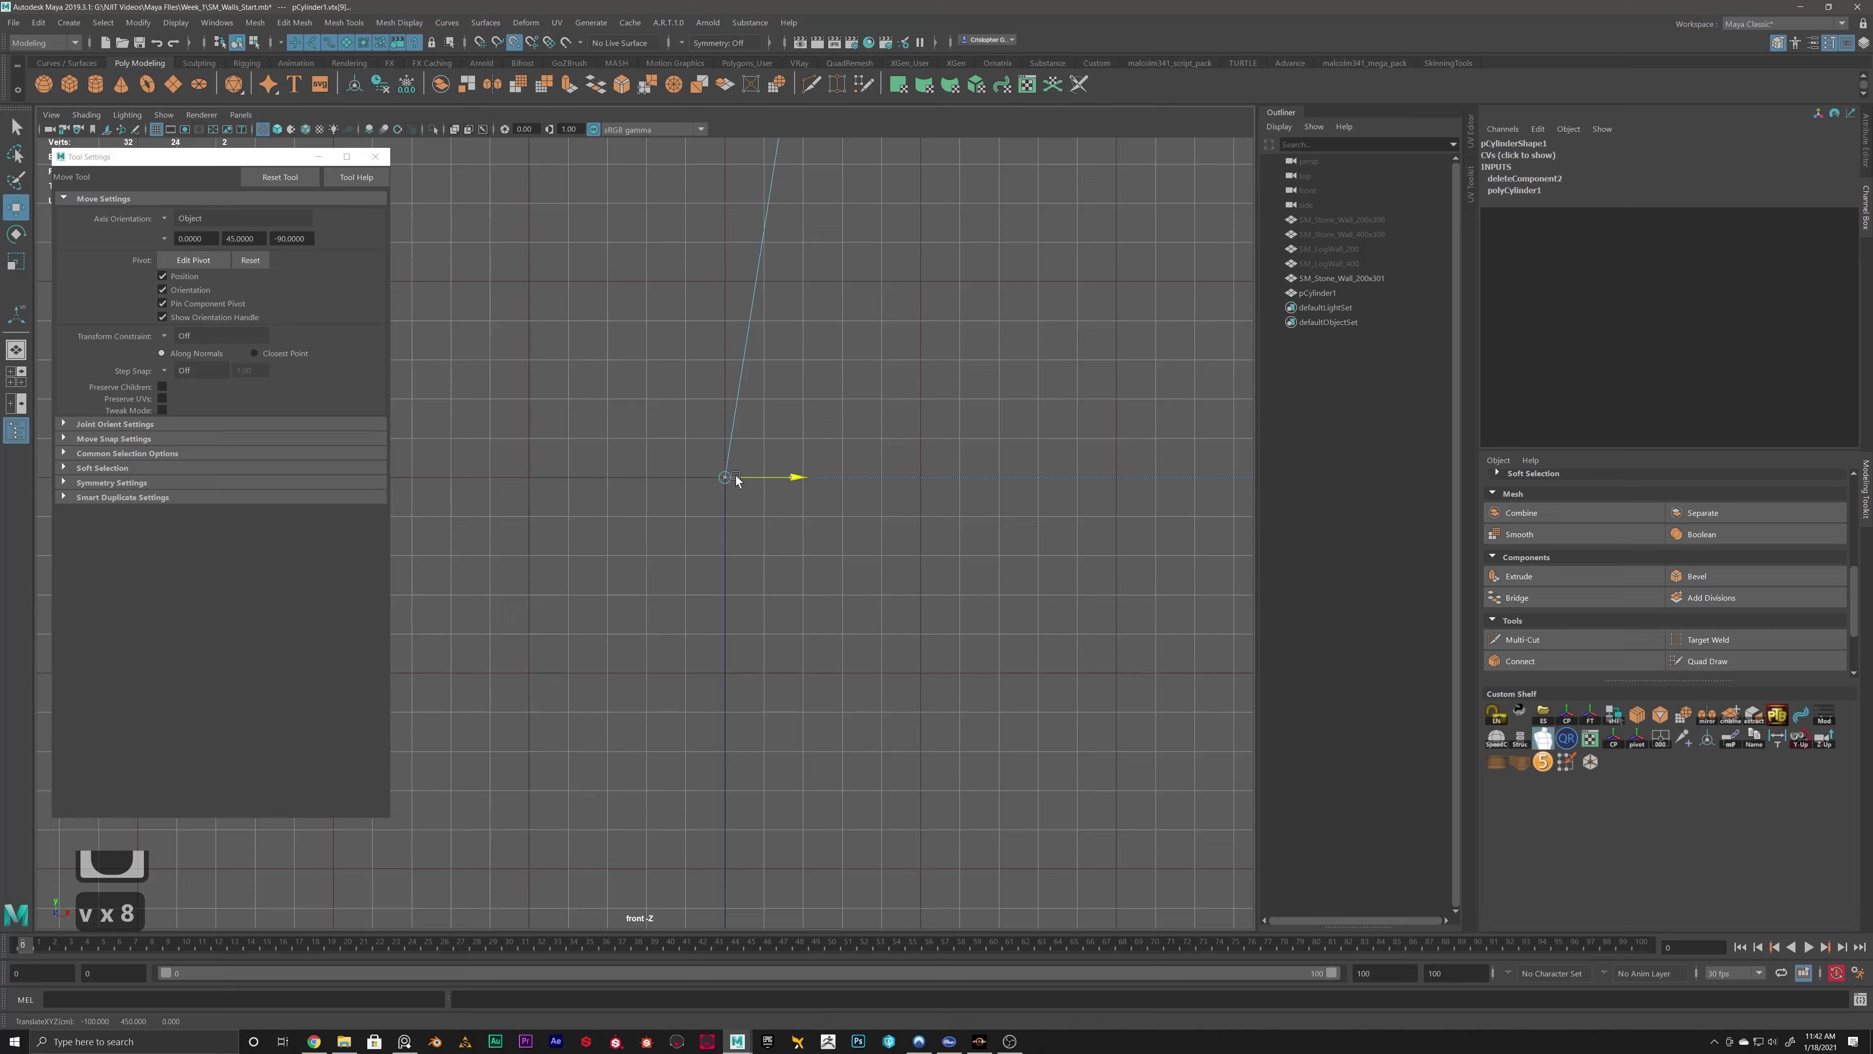
pyautogui.keyDown('alt'); pyautogui.scroll(-13, 890, 527); pyautogui.keyUp('alt')
pyautogui.keyDown('alt'); pyautogui.scroll(-14, 987, 503); pyautogui.keyUp('alt')
# Back in the perspective view, return to object mode and orbit around the arch to inspect it.
pyautogui.press('space')
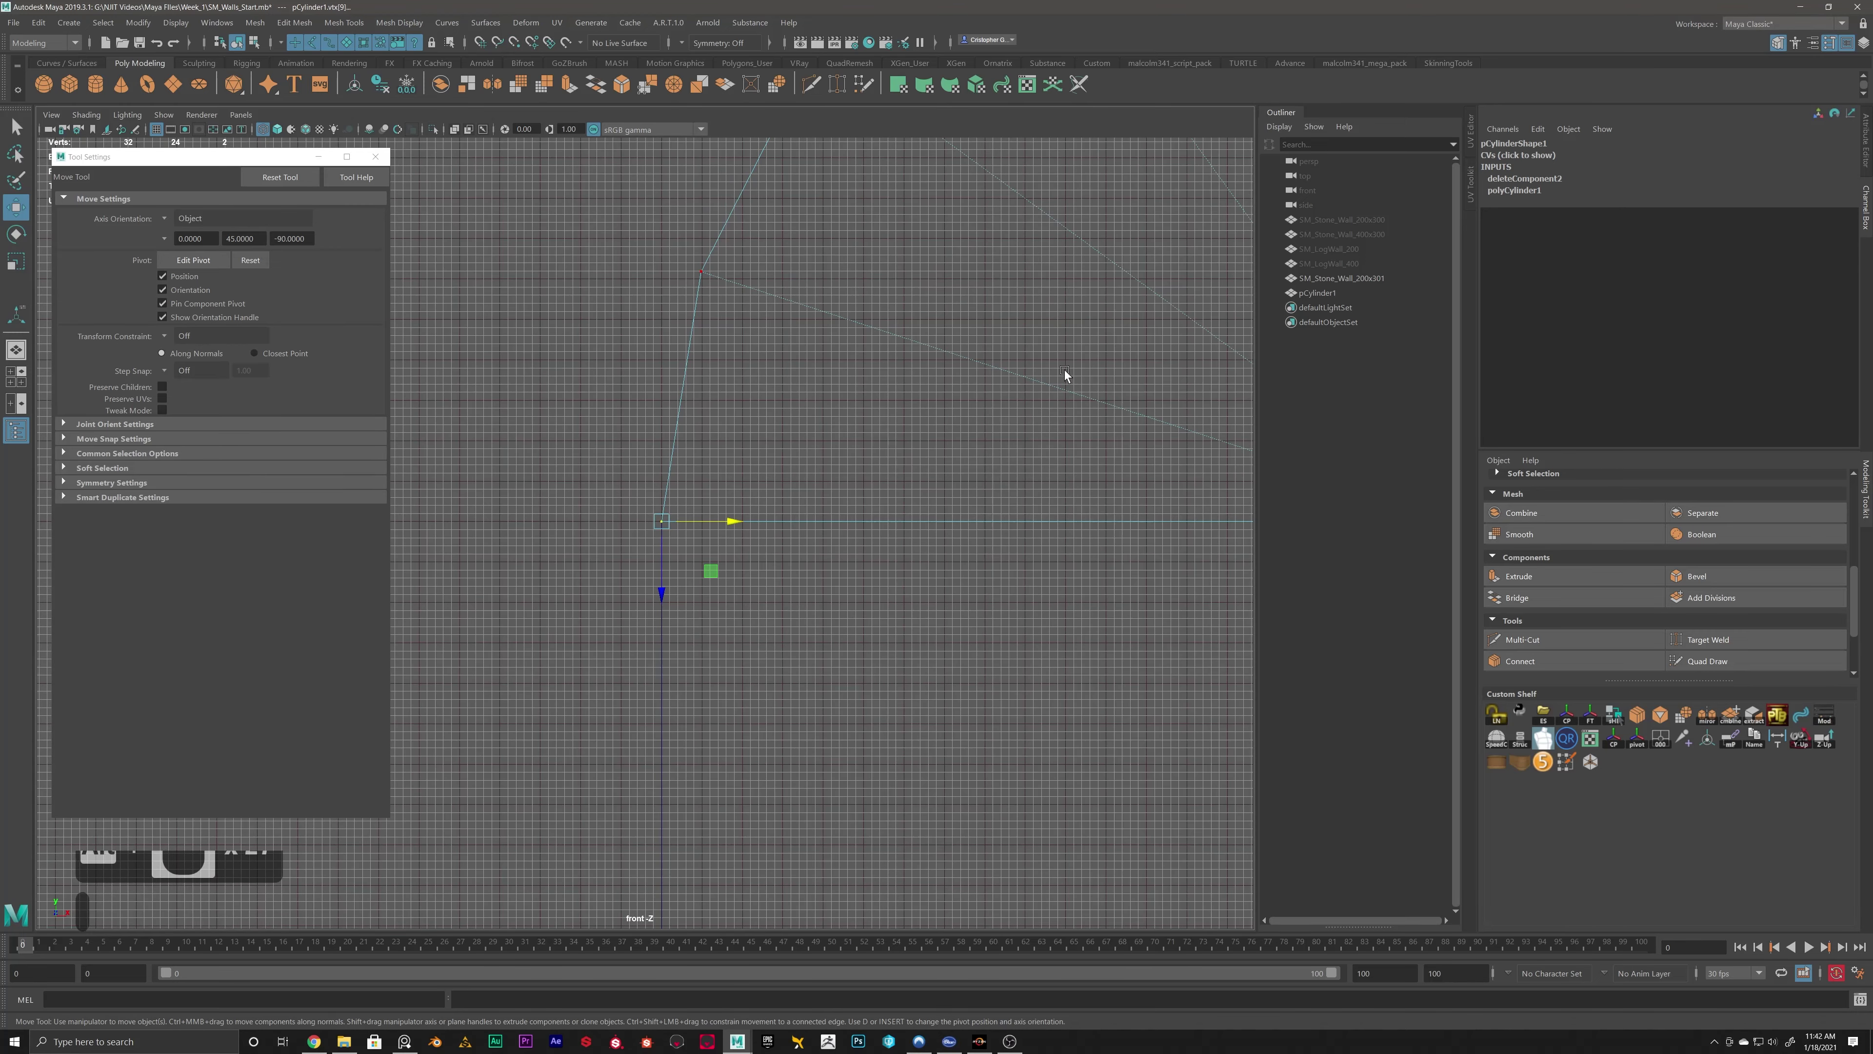
pyautogui.press('space')
pyautogui.keyDown('alt'); pyautogui.scroll(5, 887, 335); pyautogui.keyUp('alt')
pyautogui.keyDown('alt'); pyautogui.moveTo(719, 363); pyautogui.dragTo(852, 332); pyautogui.keyUp('alt')
pyautogui.moveTo(866, 289); pyautogui.dragTo(930, 267, button='right')
pyautogui.scroll(-7, 697, 417)
pyautogui.keyDown('alt'); pyautogui.moveTo(697, 416); pyautogui.dragTo(576, 459); pyautogui.keyUp('alt')
pyautogui.keyDown('alt'); pyautogui.moveTo(733, 336); pyautogui.dragTo(606, 421); pyautogui.keyUp('alt')
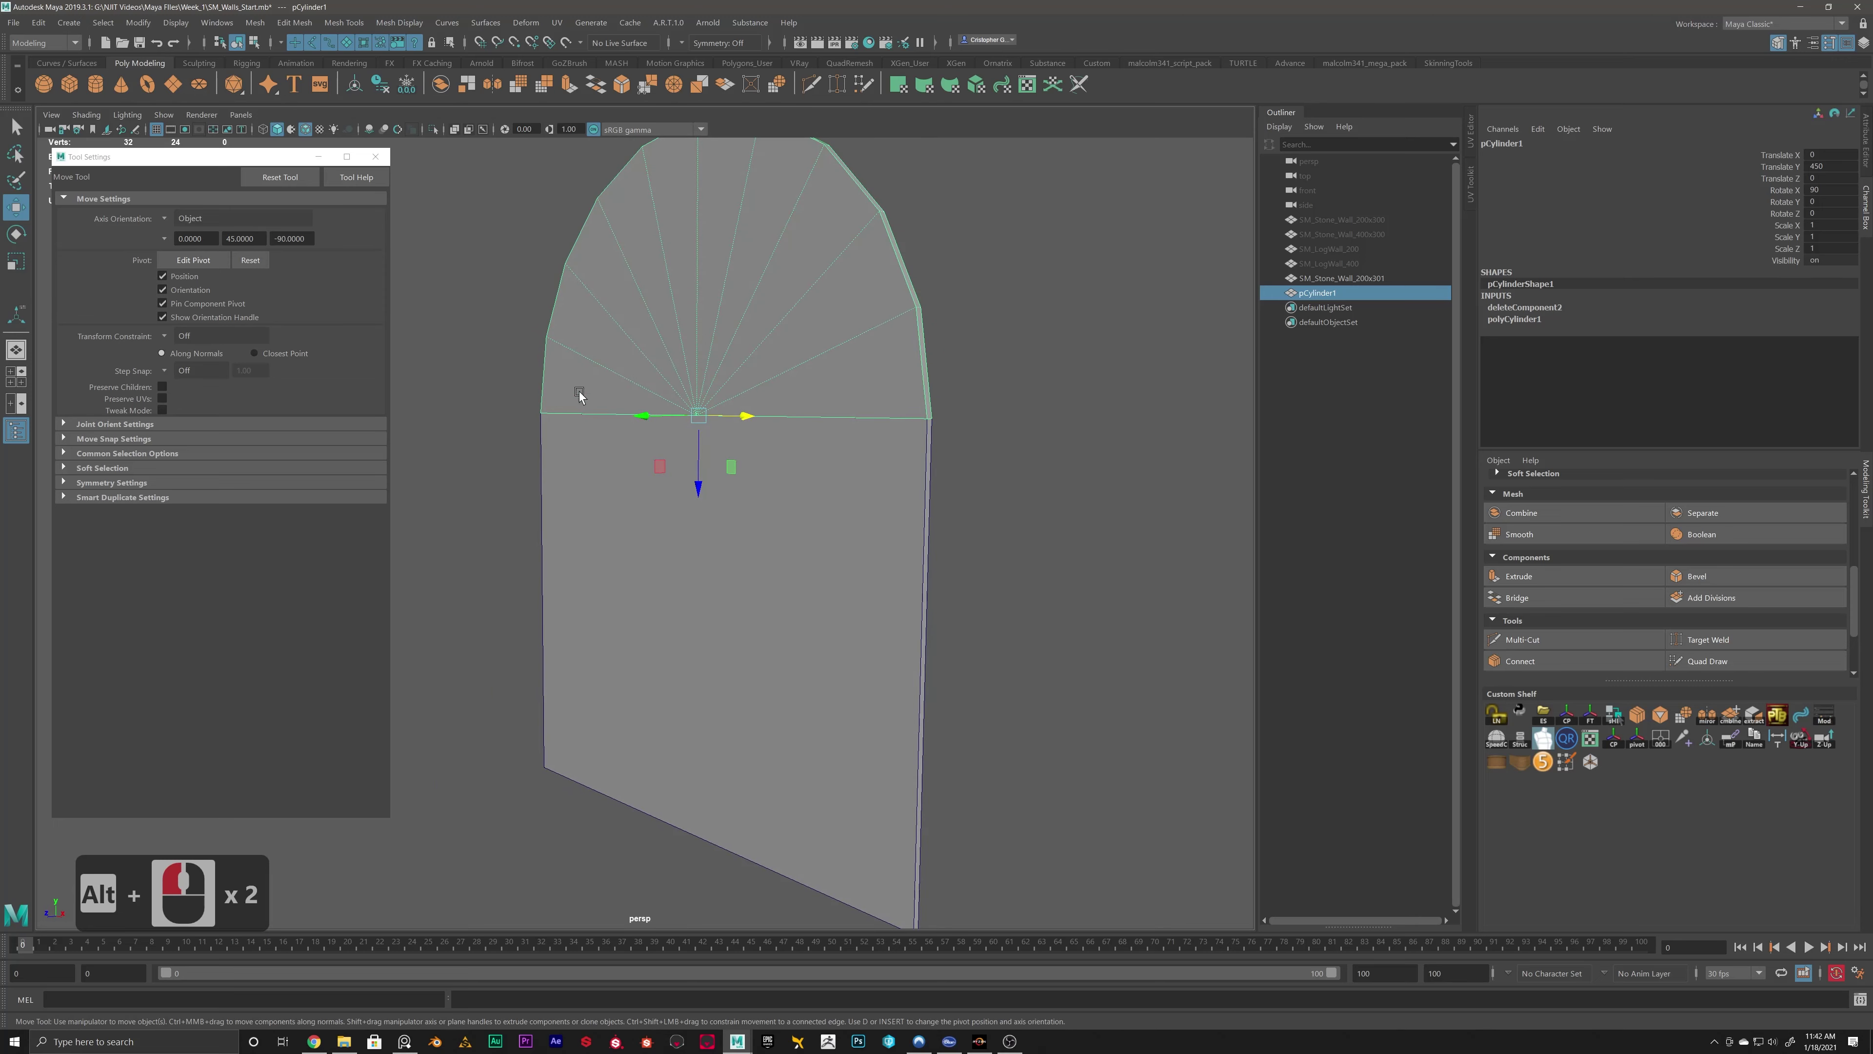
pyautogui.keyDown('alt'); pyautogui.moveTo(596, 415); pyautogui.dragTo(646, 429); pyautogui.keyUp('alt')
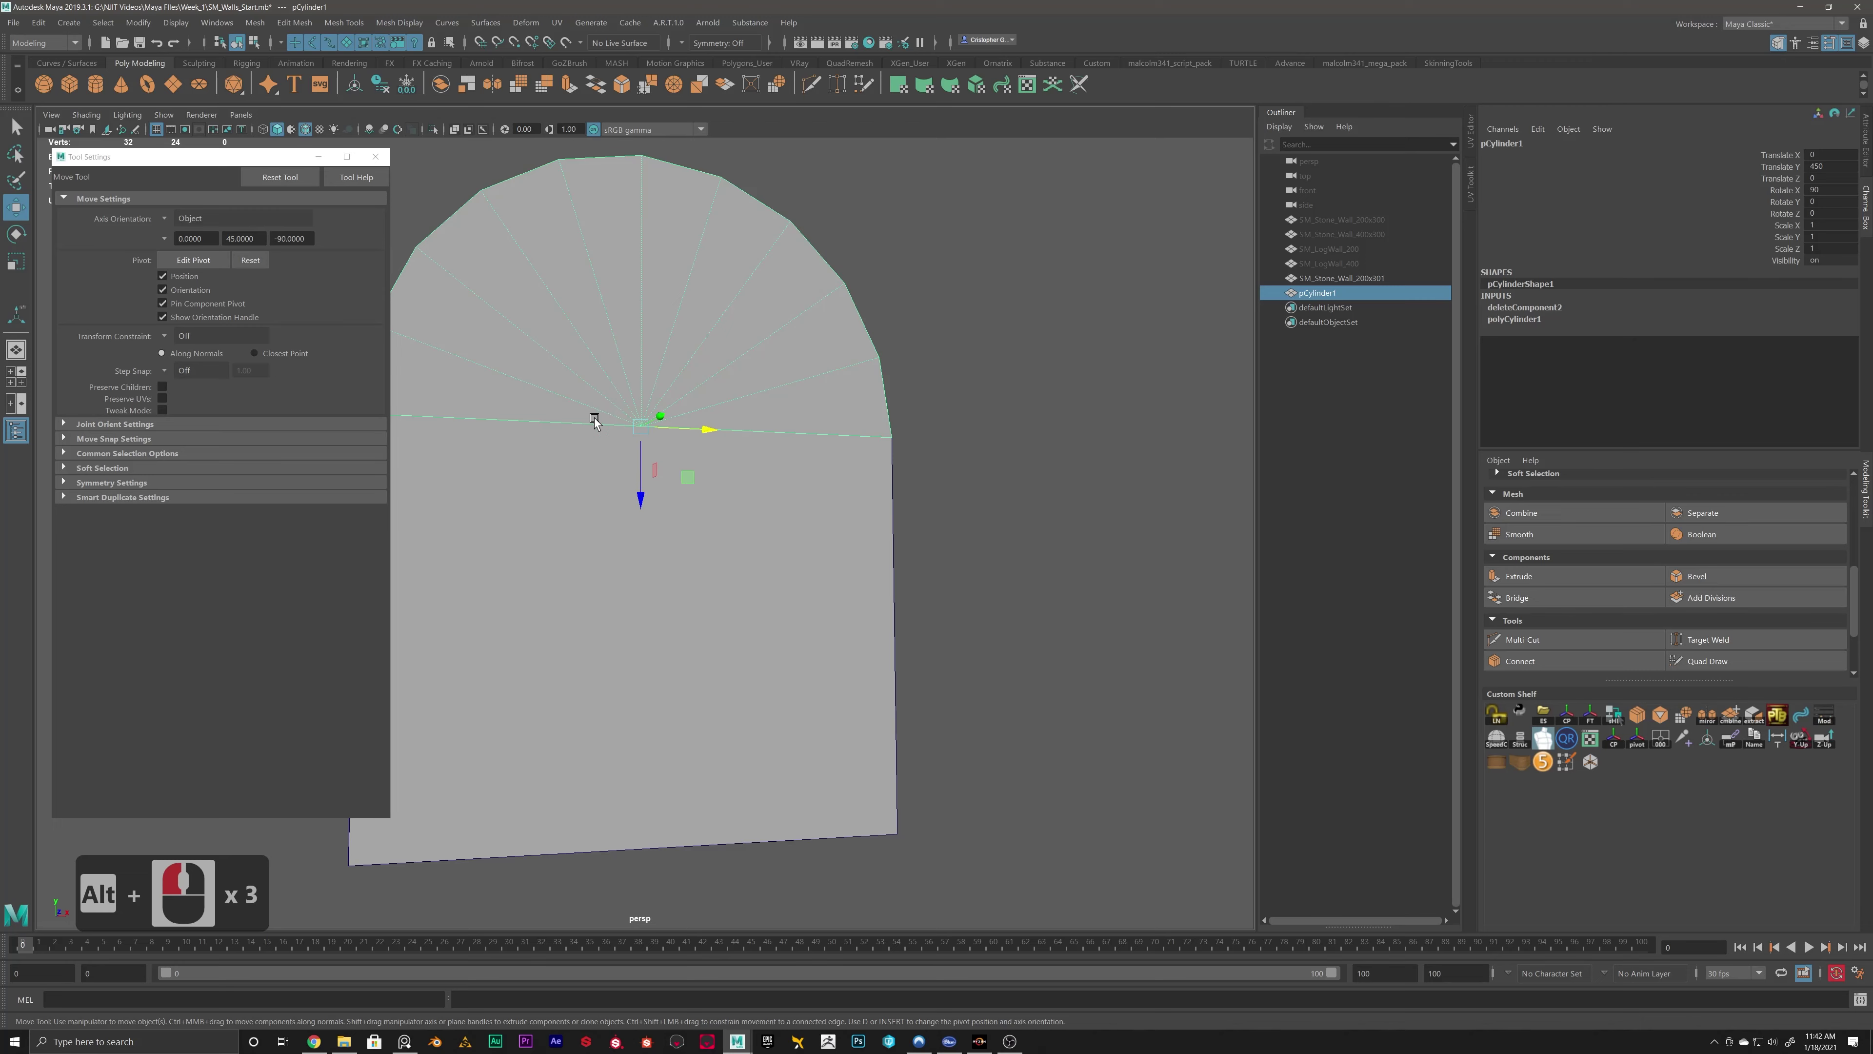
pyautogui.keyDown('alt'); pyautogui.moveTo(594, 418); pyautogui.dragTo(673, 648); pyautogui.keyUp('alt')
pyautogui.scroll(2, 704, 495)
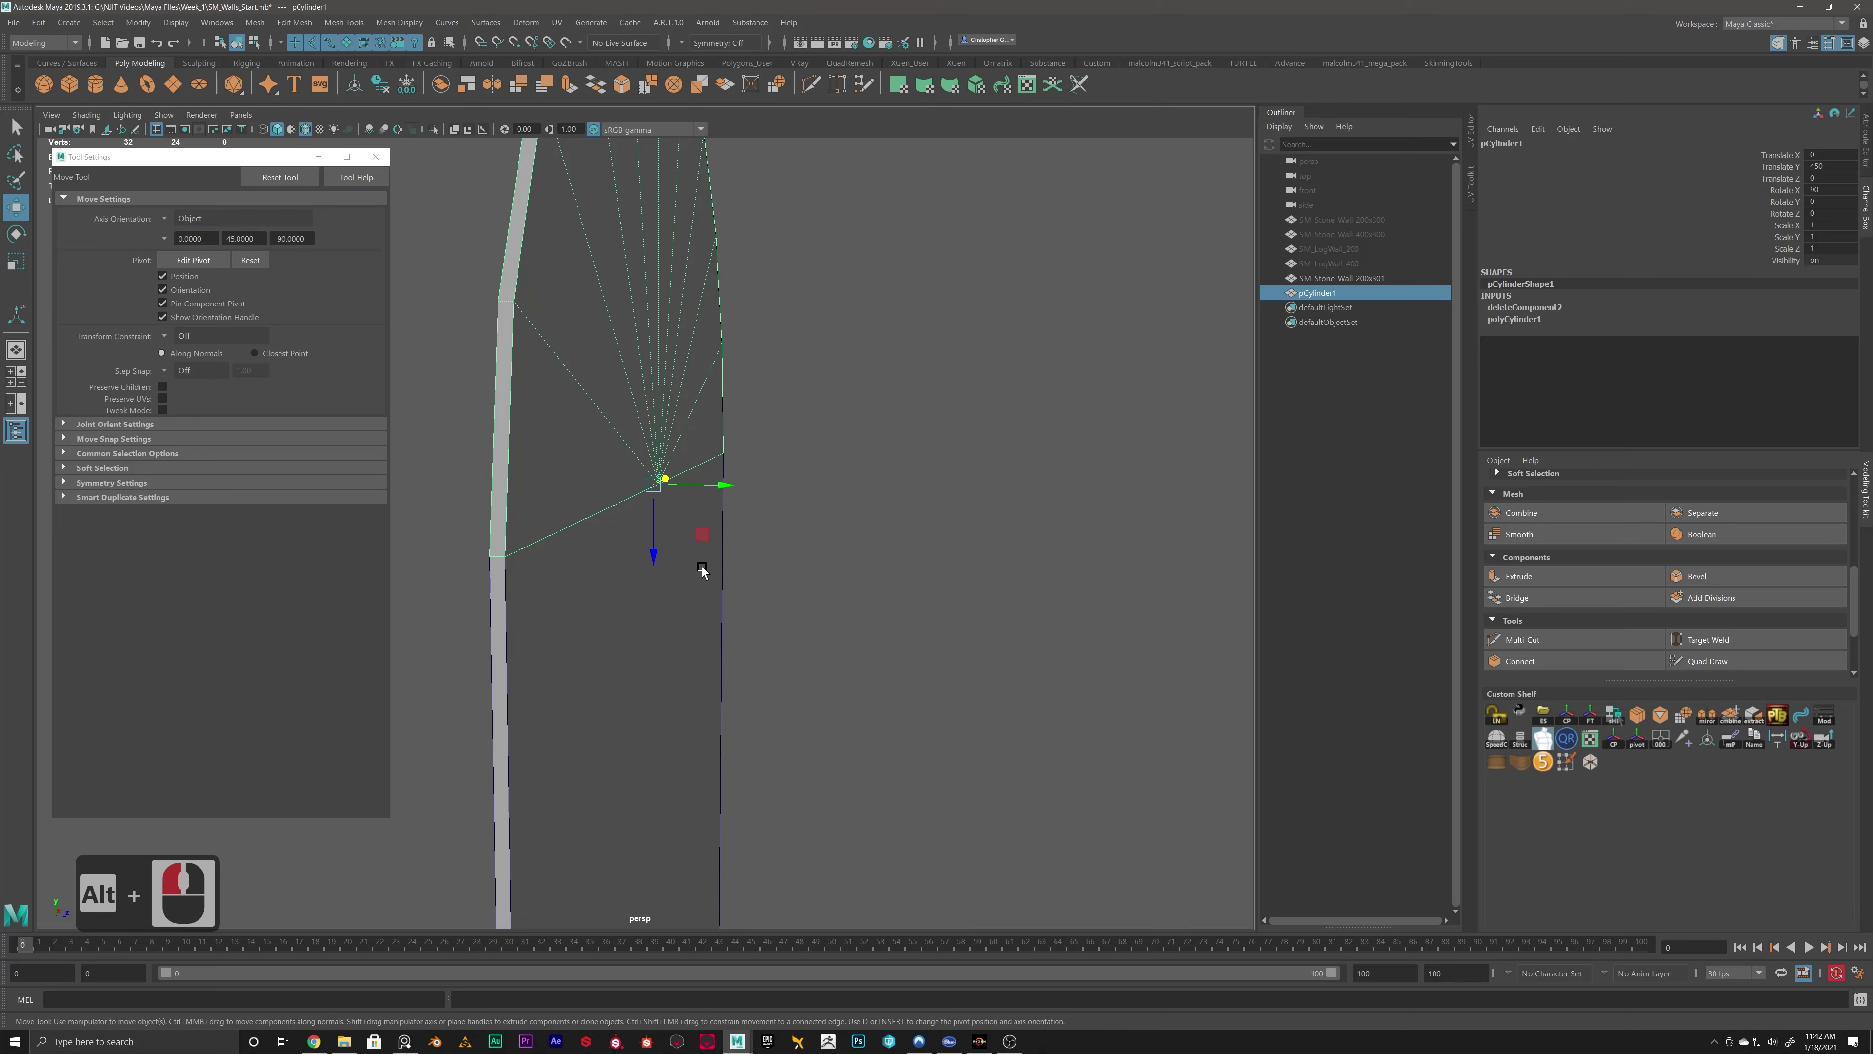
pyautogui.keyDown('alt'); pyautogui.moveTo(826, 581); pyautogui.dragTo(790, 514); pyautogui.keyUp('alt')
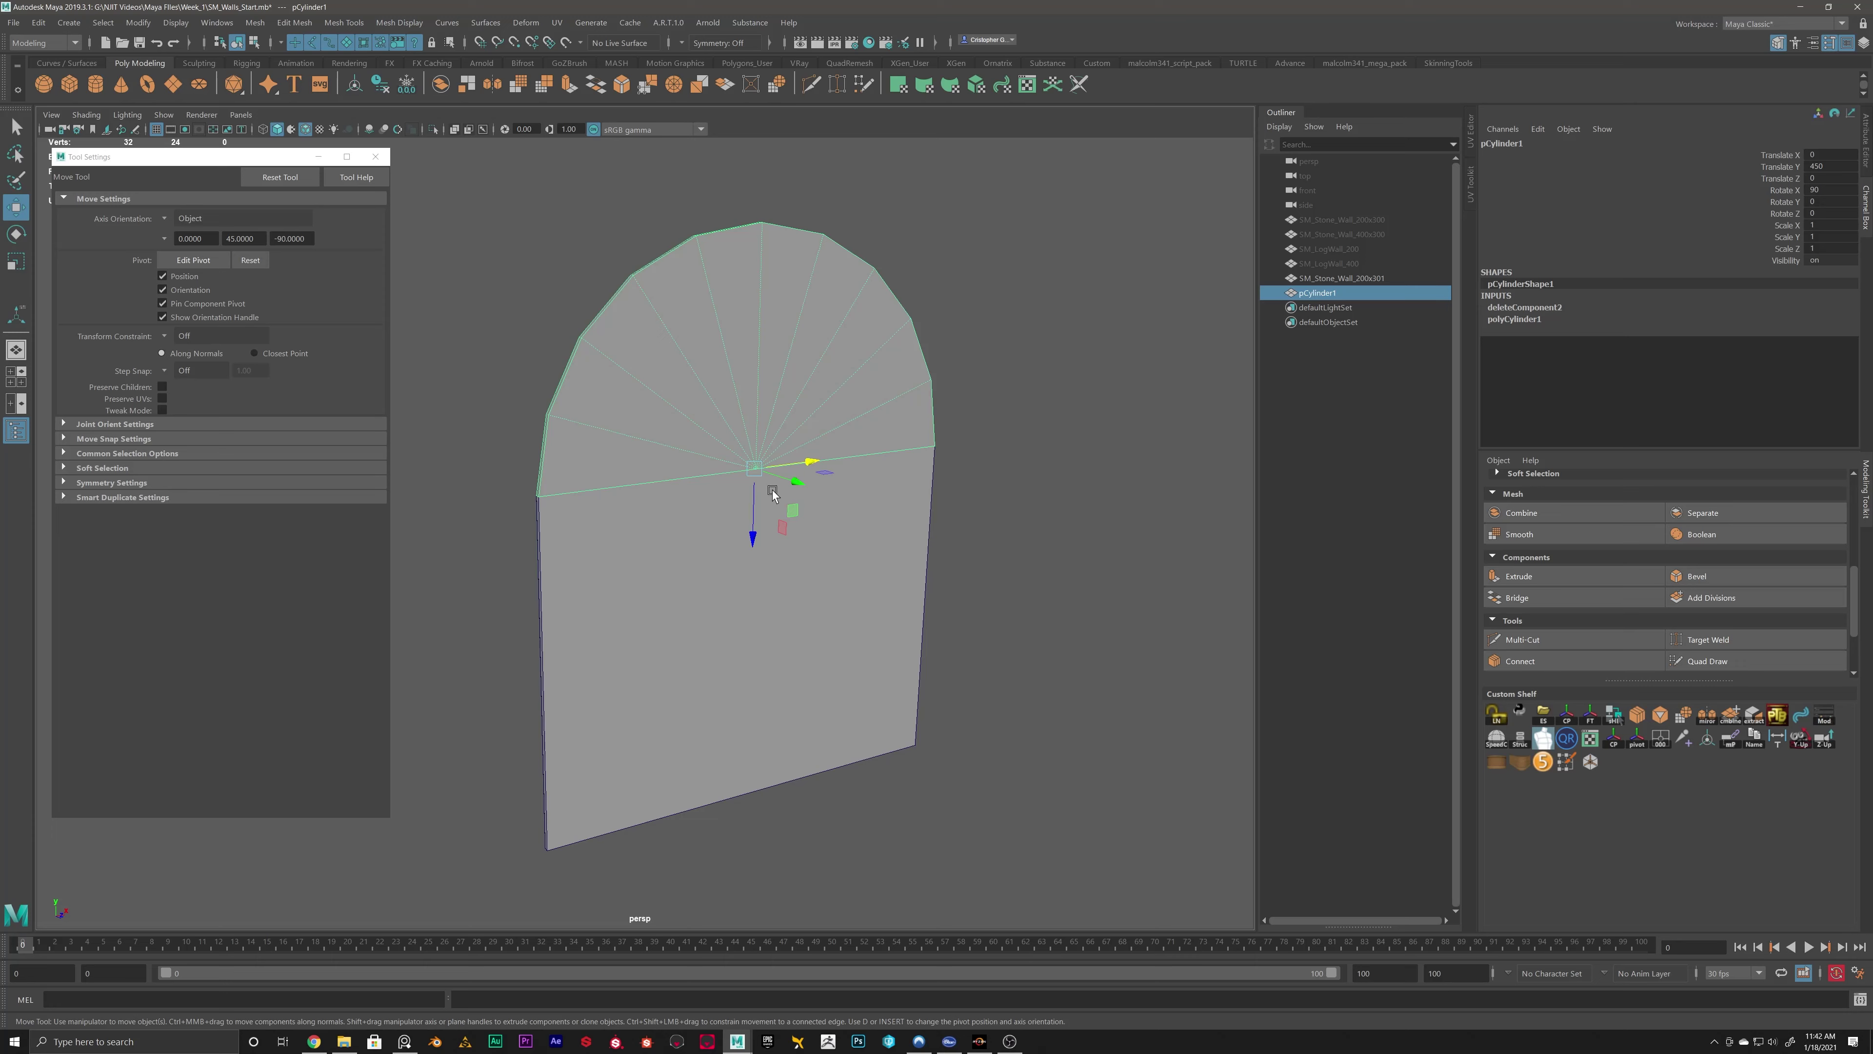
# Insert a vertical edge loop down the wall's centre with the Insert Edge Loop Tool, then return to object mode.
pyautogui.click(744, 573)
pyautogui.rightClick(744, 572)
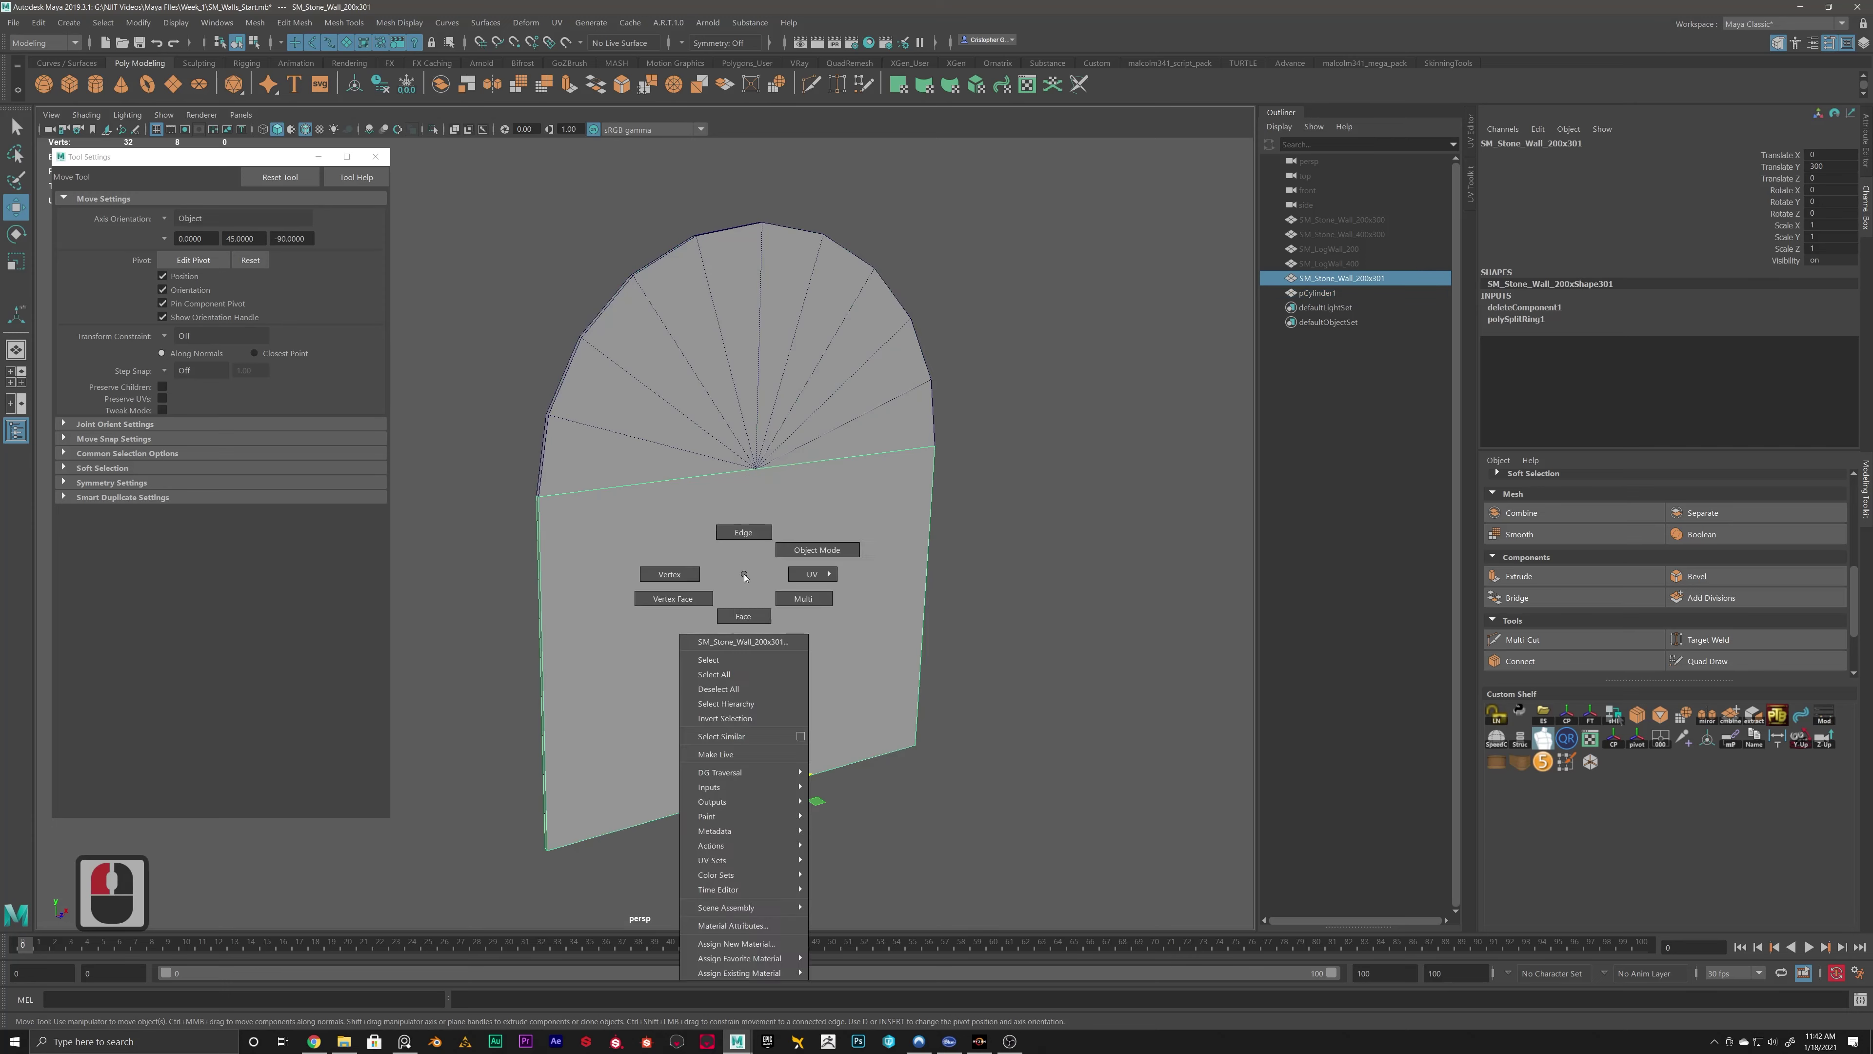
pyautogui.keyDown('shift'); pyautogui.rightClick(789, 521); pyautogui.keyUp('shift')
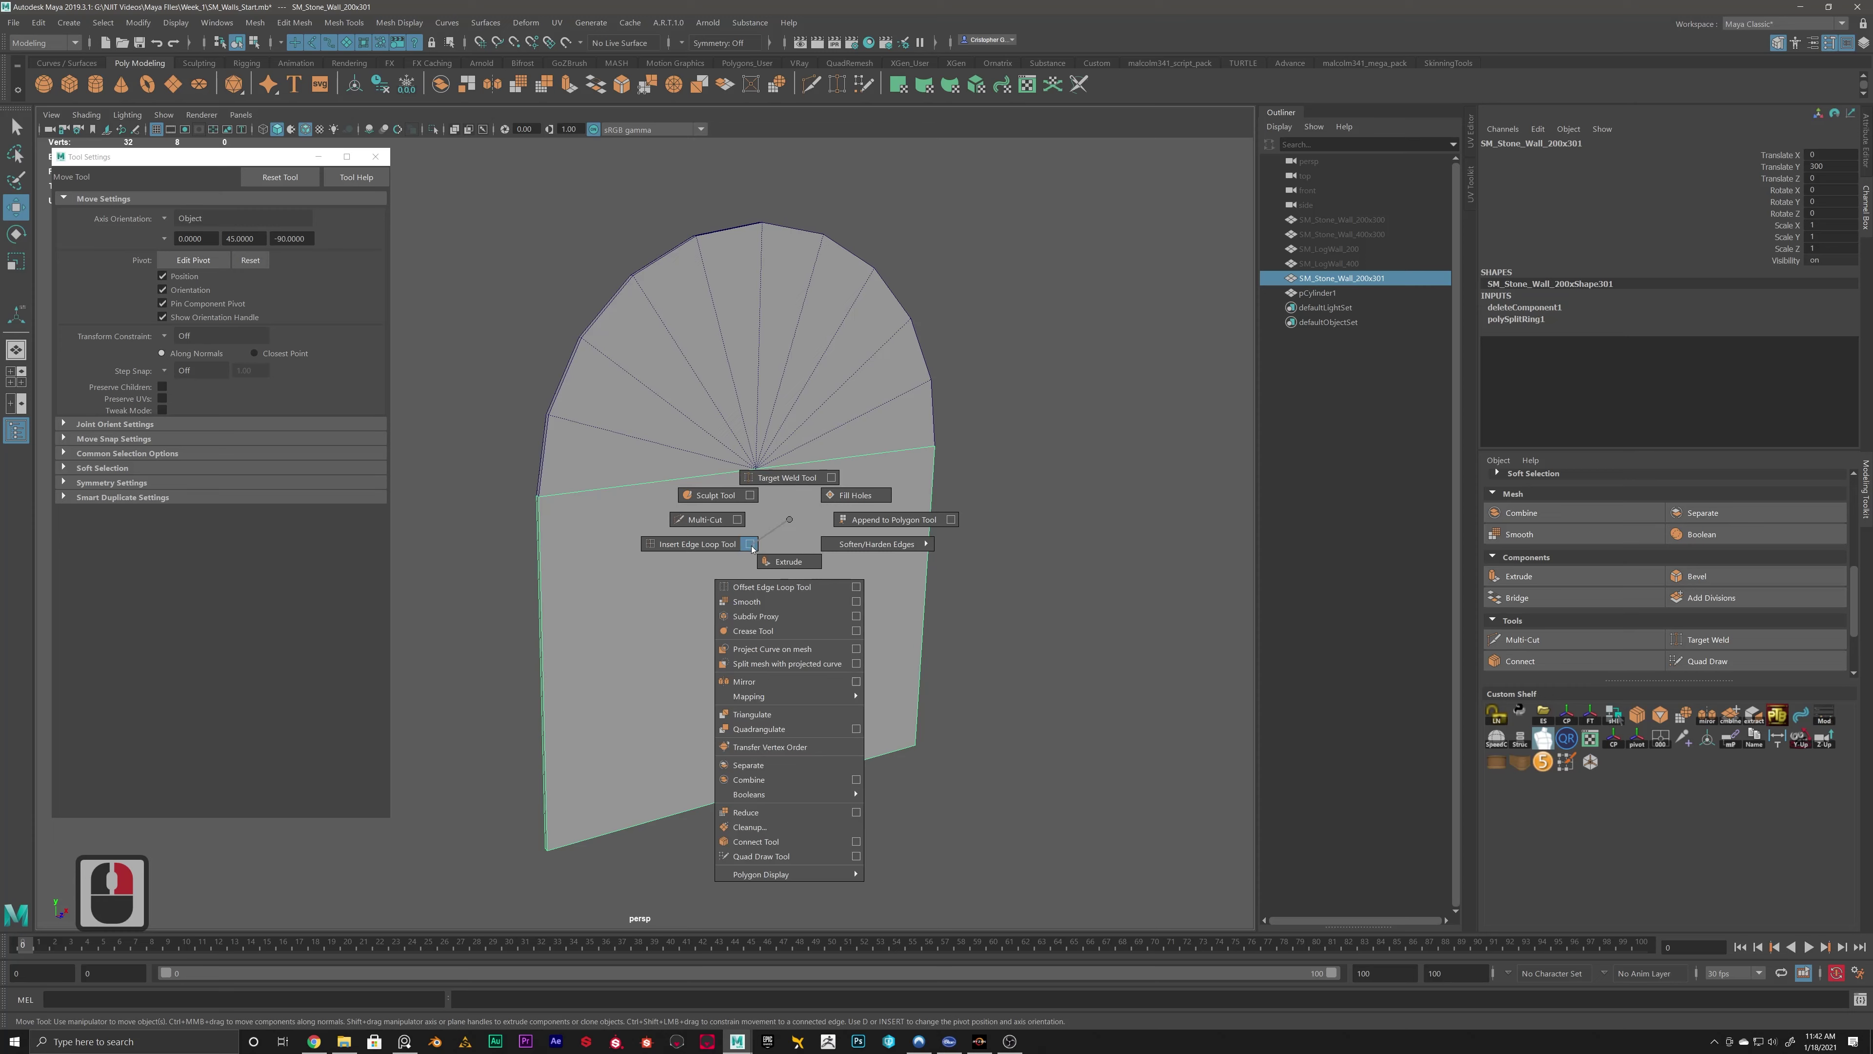
pyautogui.click(728, 546)
pyautogui.click(293, 22)
pyautogui.moveTo(347, 22)
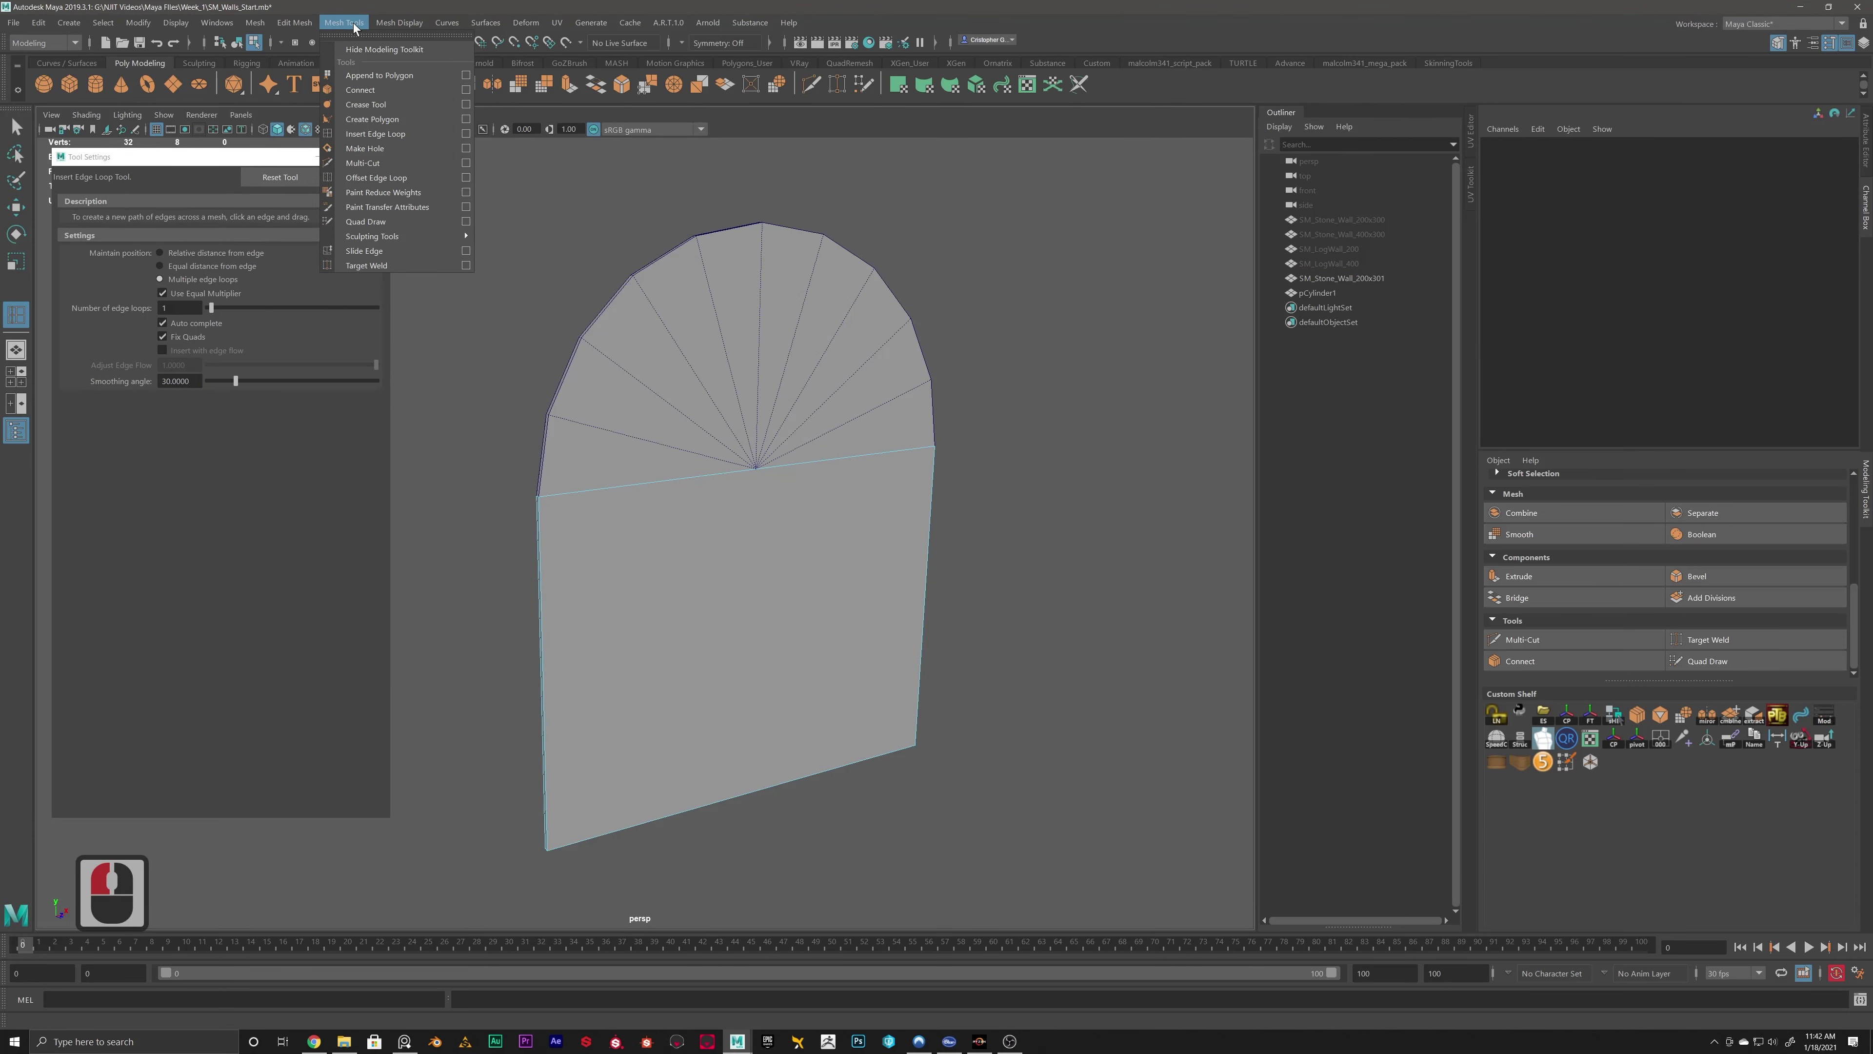
pyautogui.click(380, 135)
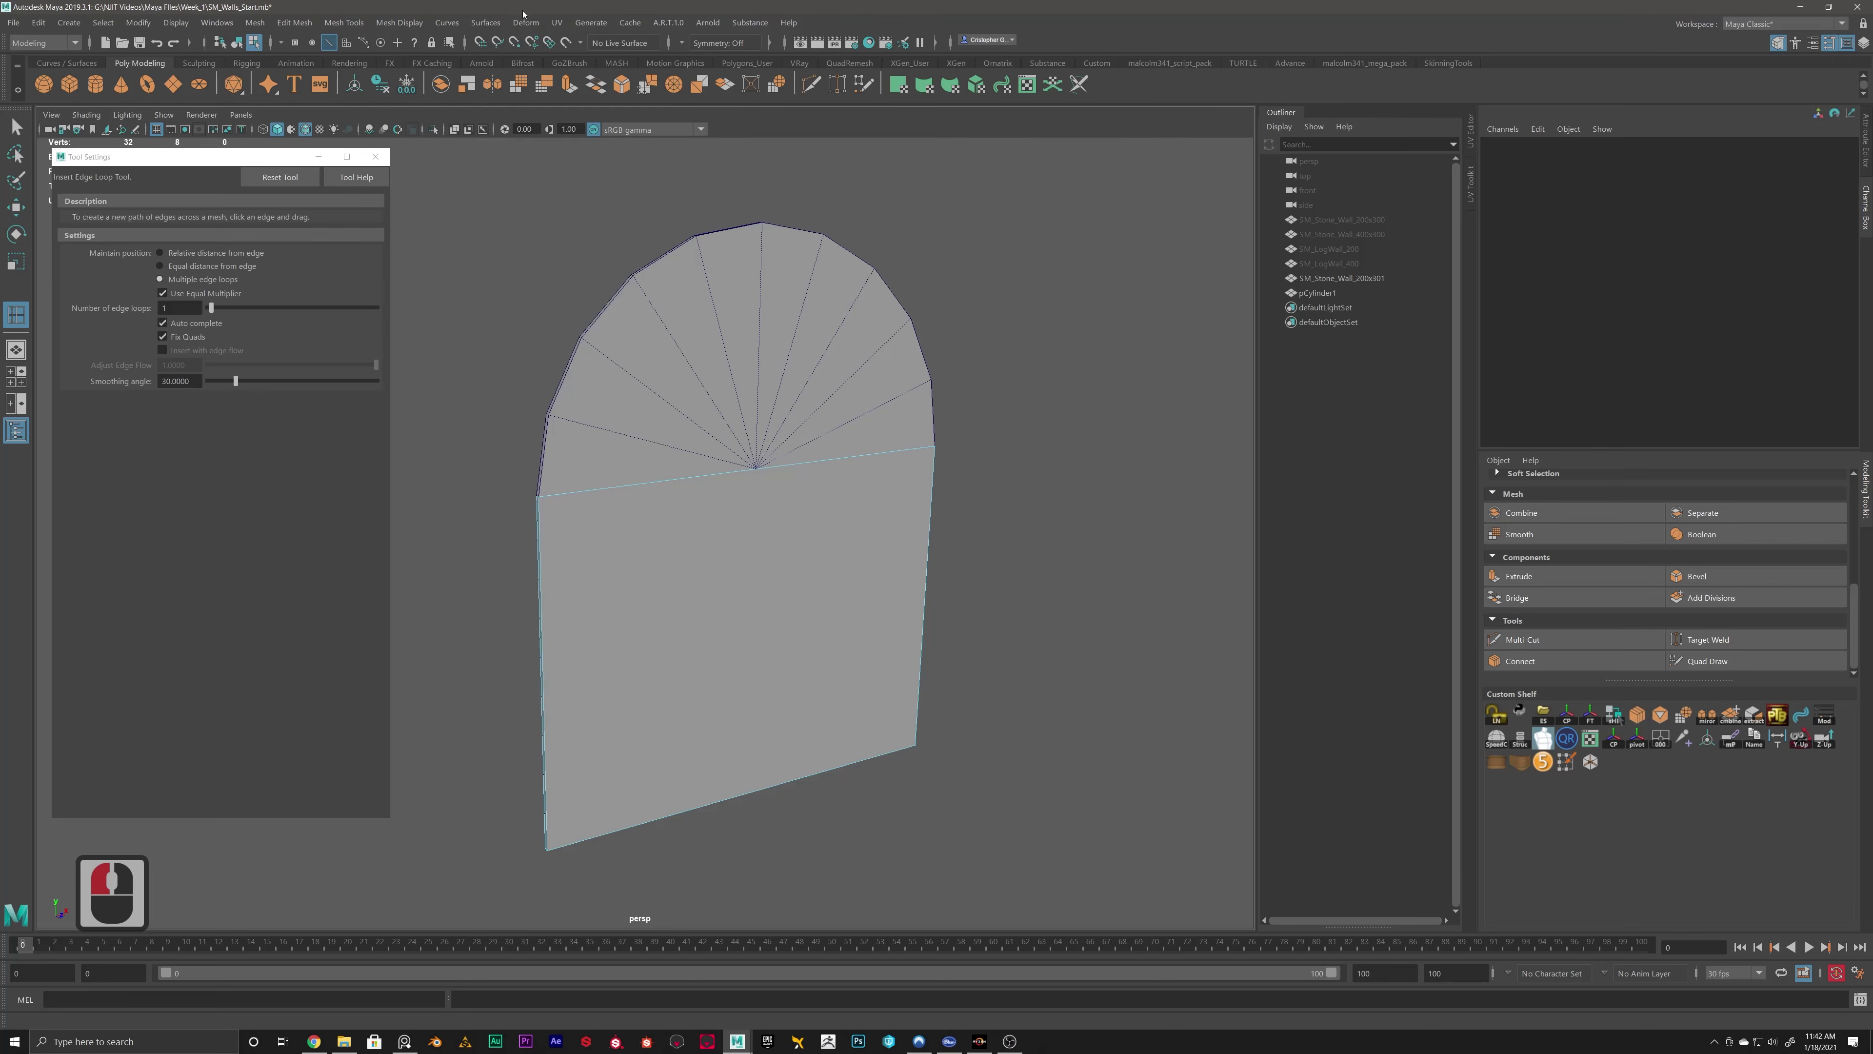
pyautogui.keyDown('alt'); pyautogui.moveTo(903, 546); pyautogui.dragTo(726, 744, button='middle'); pyautogui.keyUp('alt')
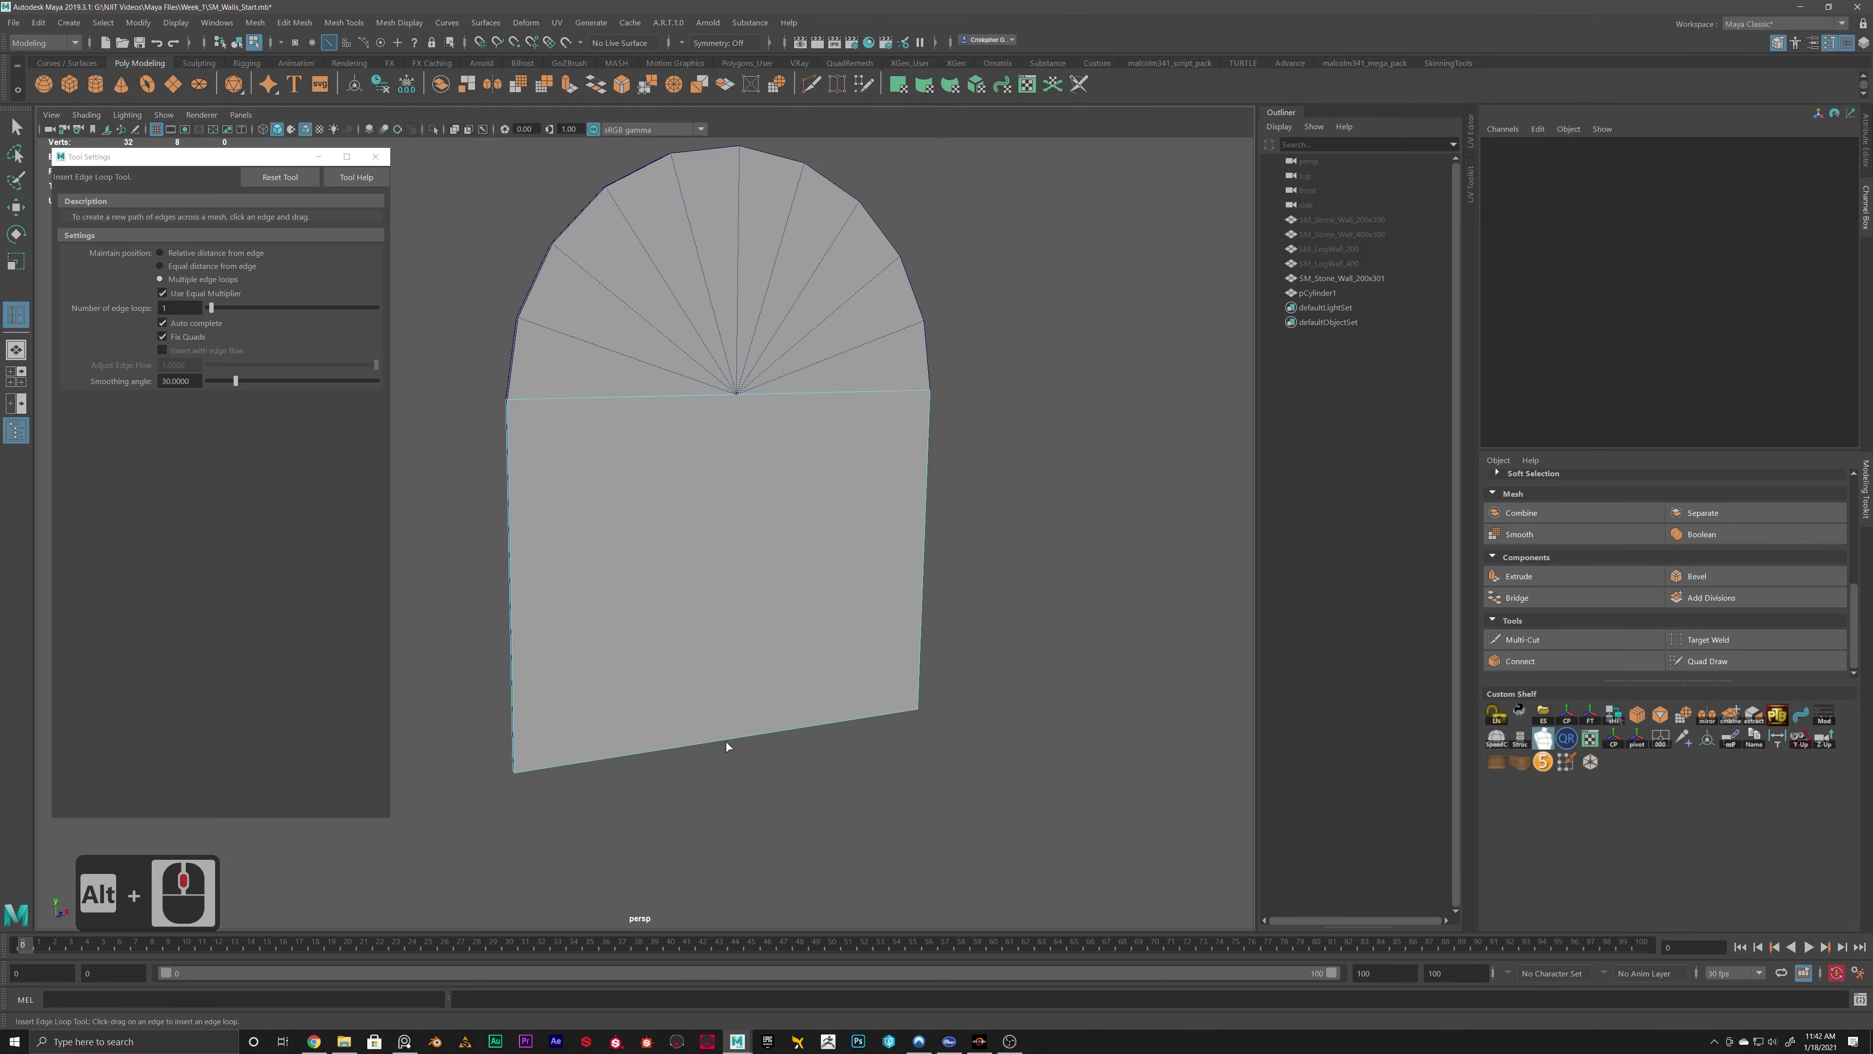
pyautogui.click(738, 736)
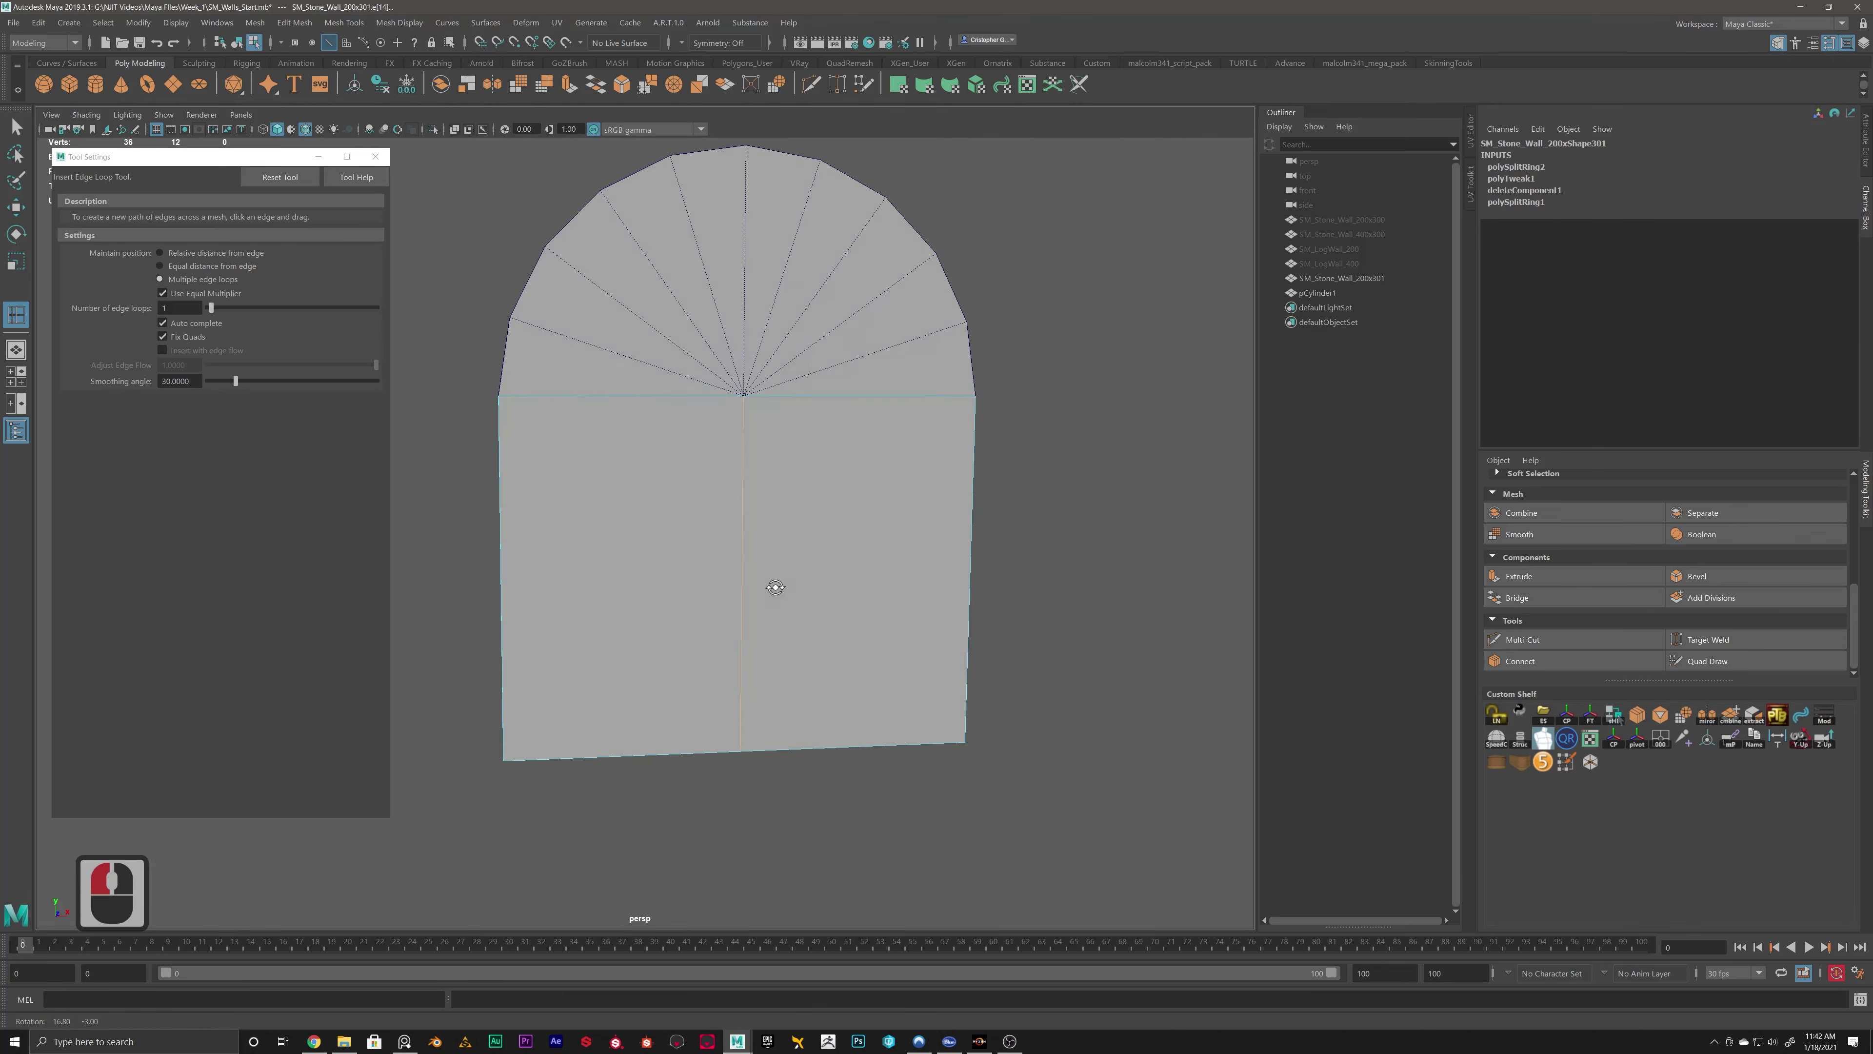
pyautogui.press('w')
pyautogui.scroll(-5, 740, 525)
pyautogui.moveTo(740, 525); pyautogui.dragTo(807, 498, button='right')
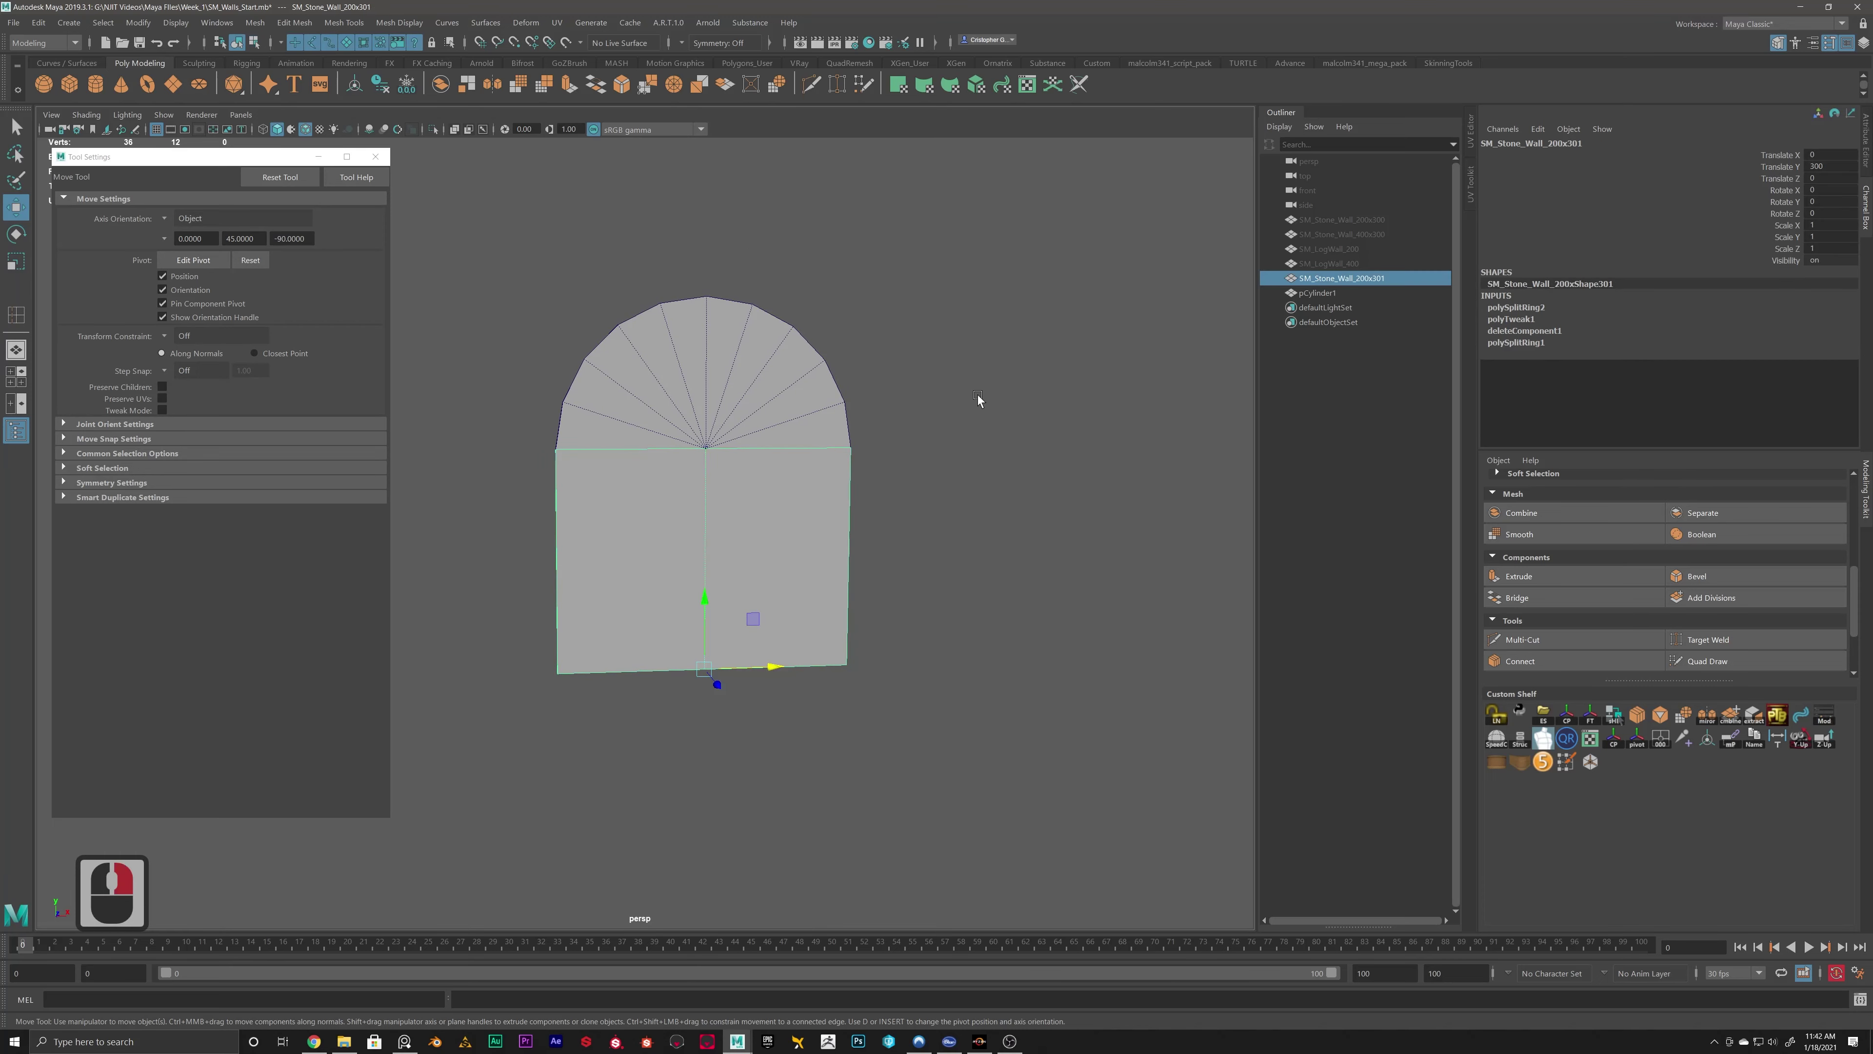
# Select the wall and arch cap and combine them into one mesh, pCylinder2.
pyautogui.click(978, 394)
pyautogui.moveTo(938, 268); pyautogui.dragTo(435, 628)
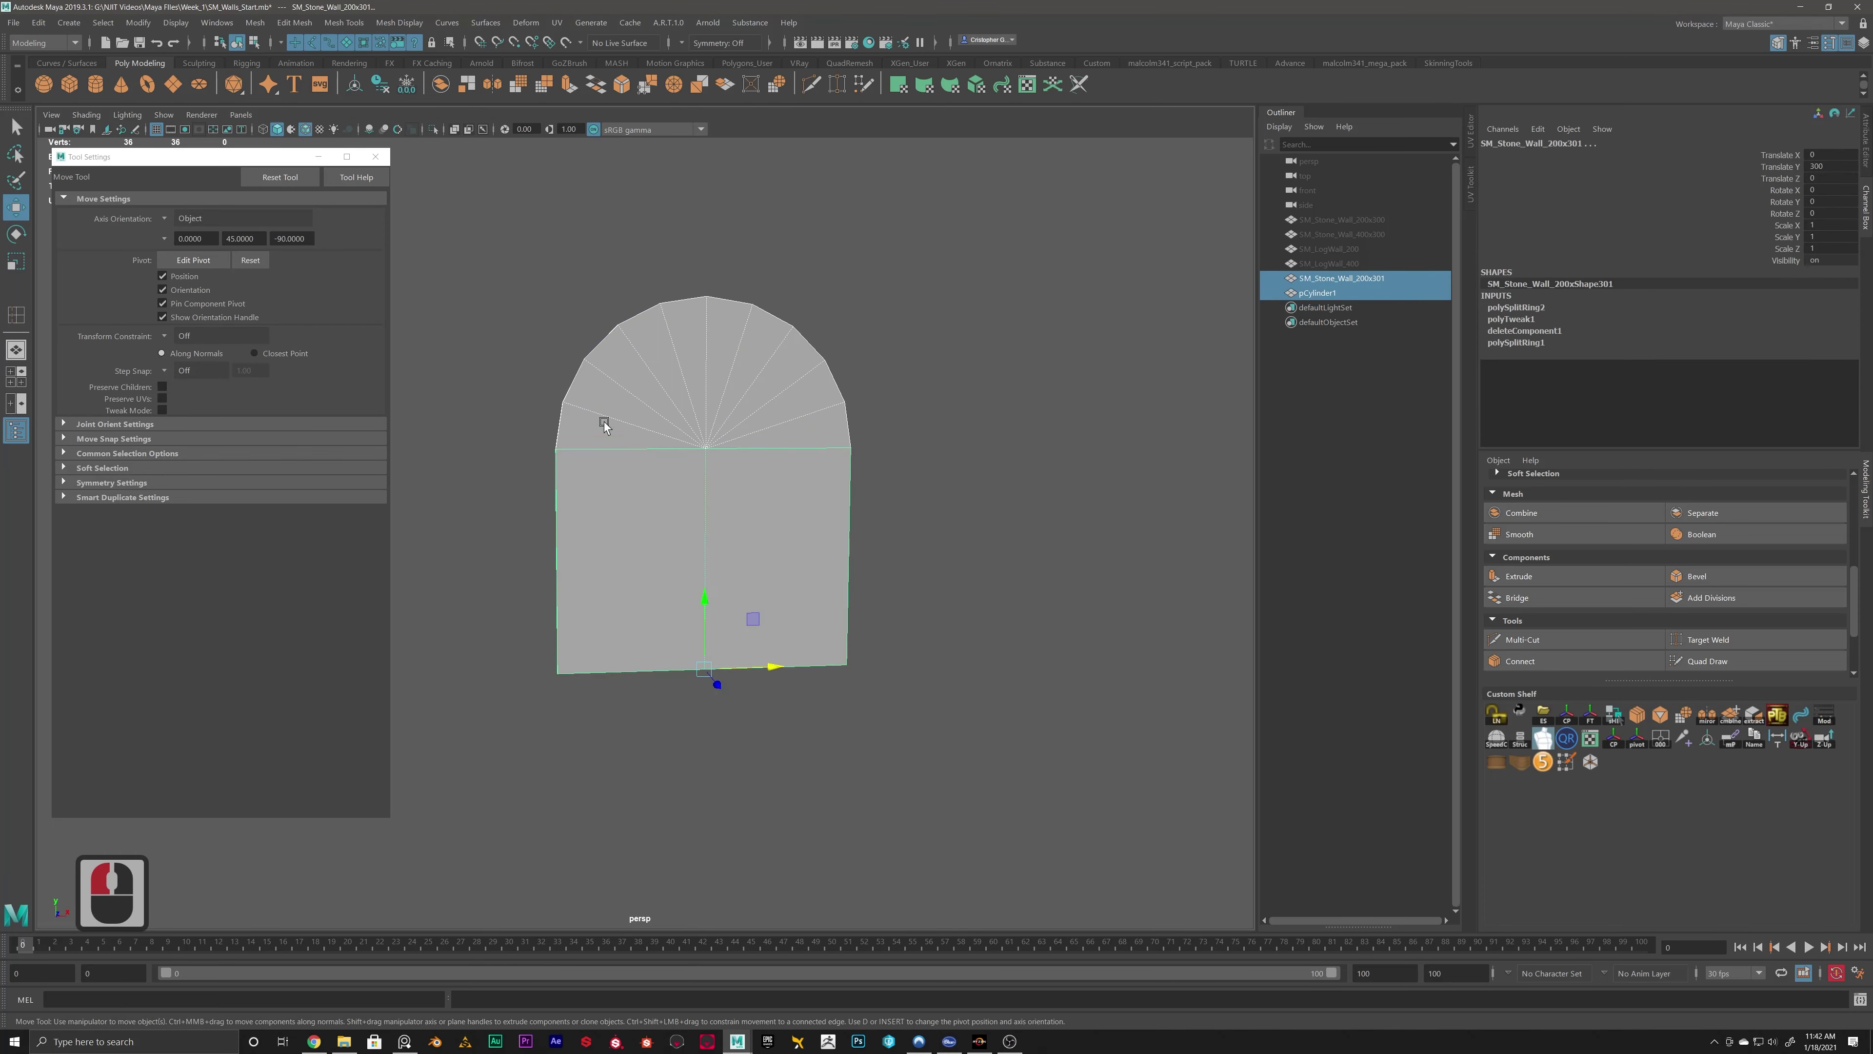
pyautogui.click(263, 23)
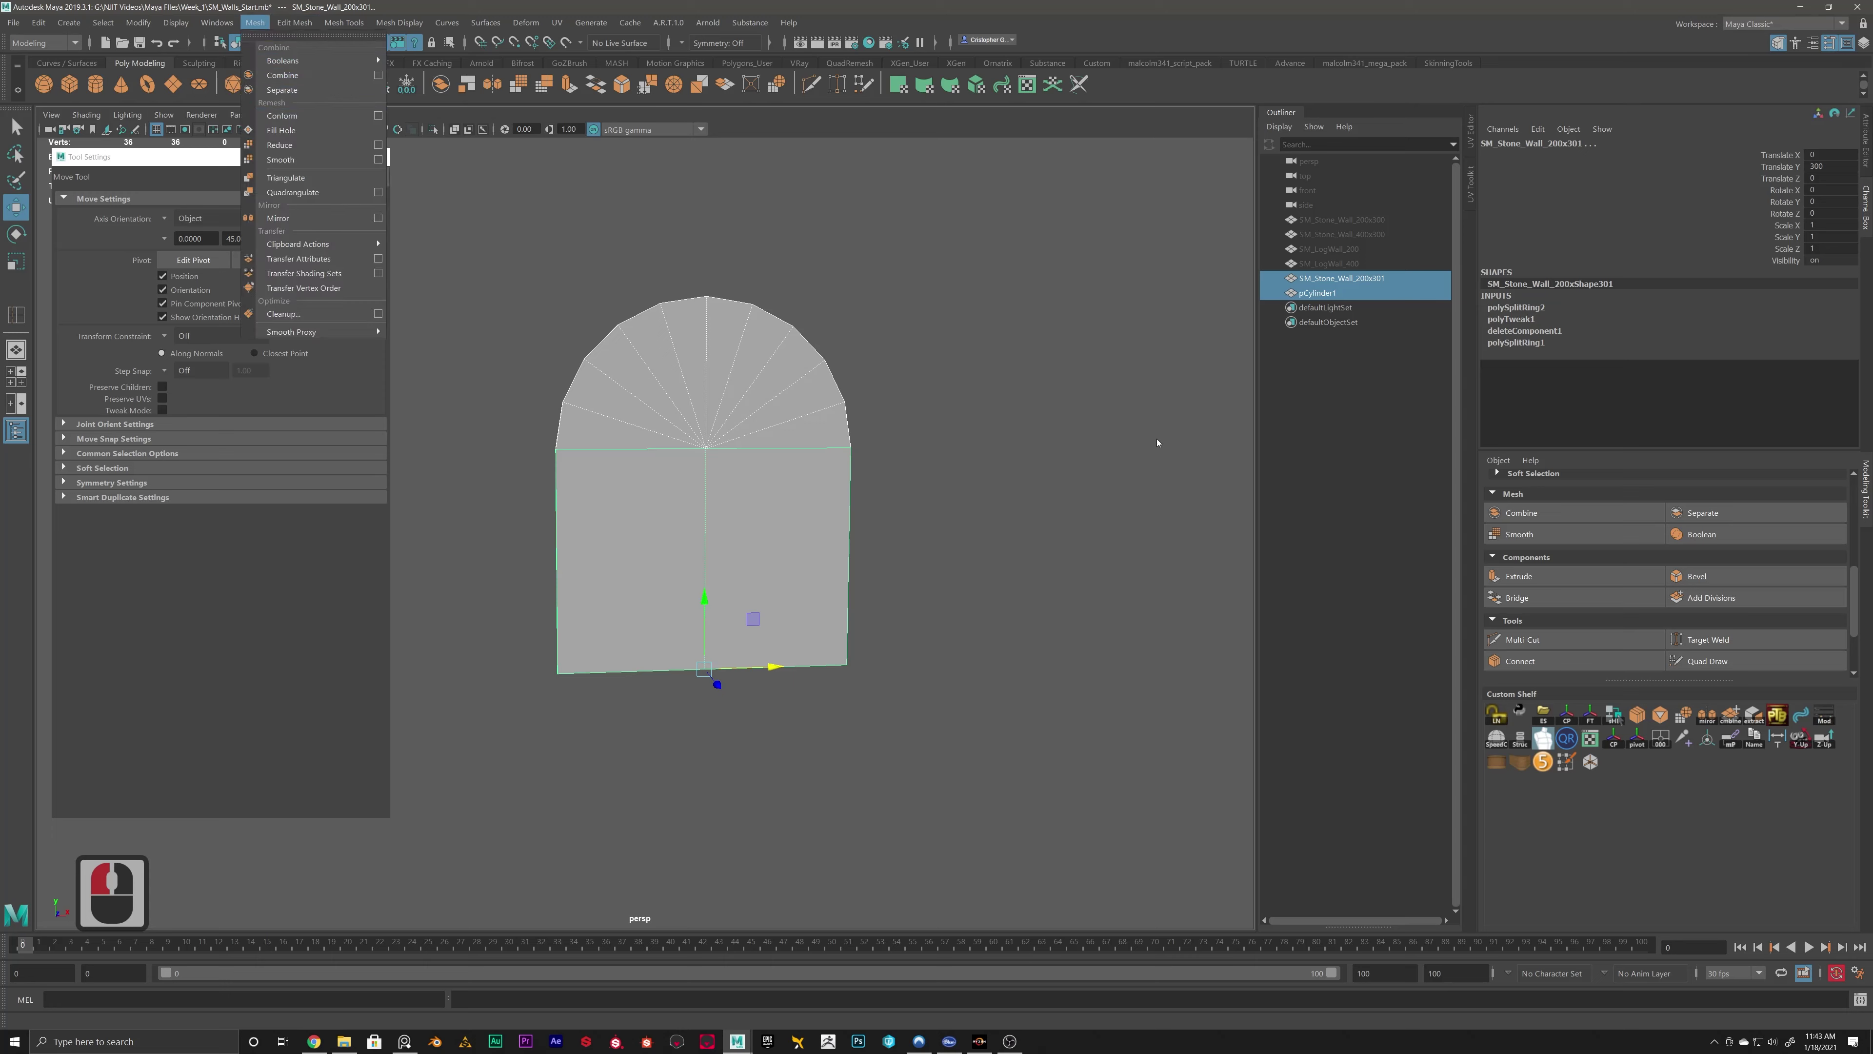
pyautogui.keyDown('alt'); pyautogui.moveTo(952, 428); pyautogui.dragTo(901, 435, button='middle'); pyautogui.keyUp('alt')
pyautogui.keyDown('shift'); pyautogui.rightClick(845, 387); pyautogui.keyUp('shift')
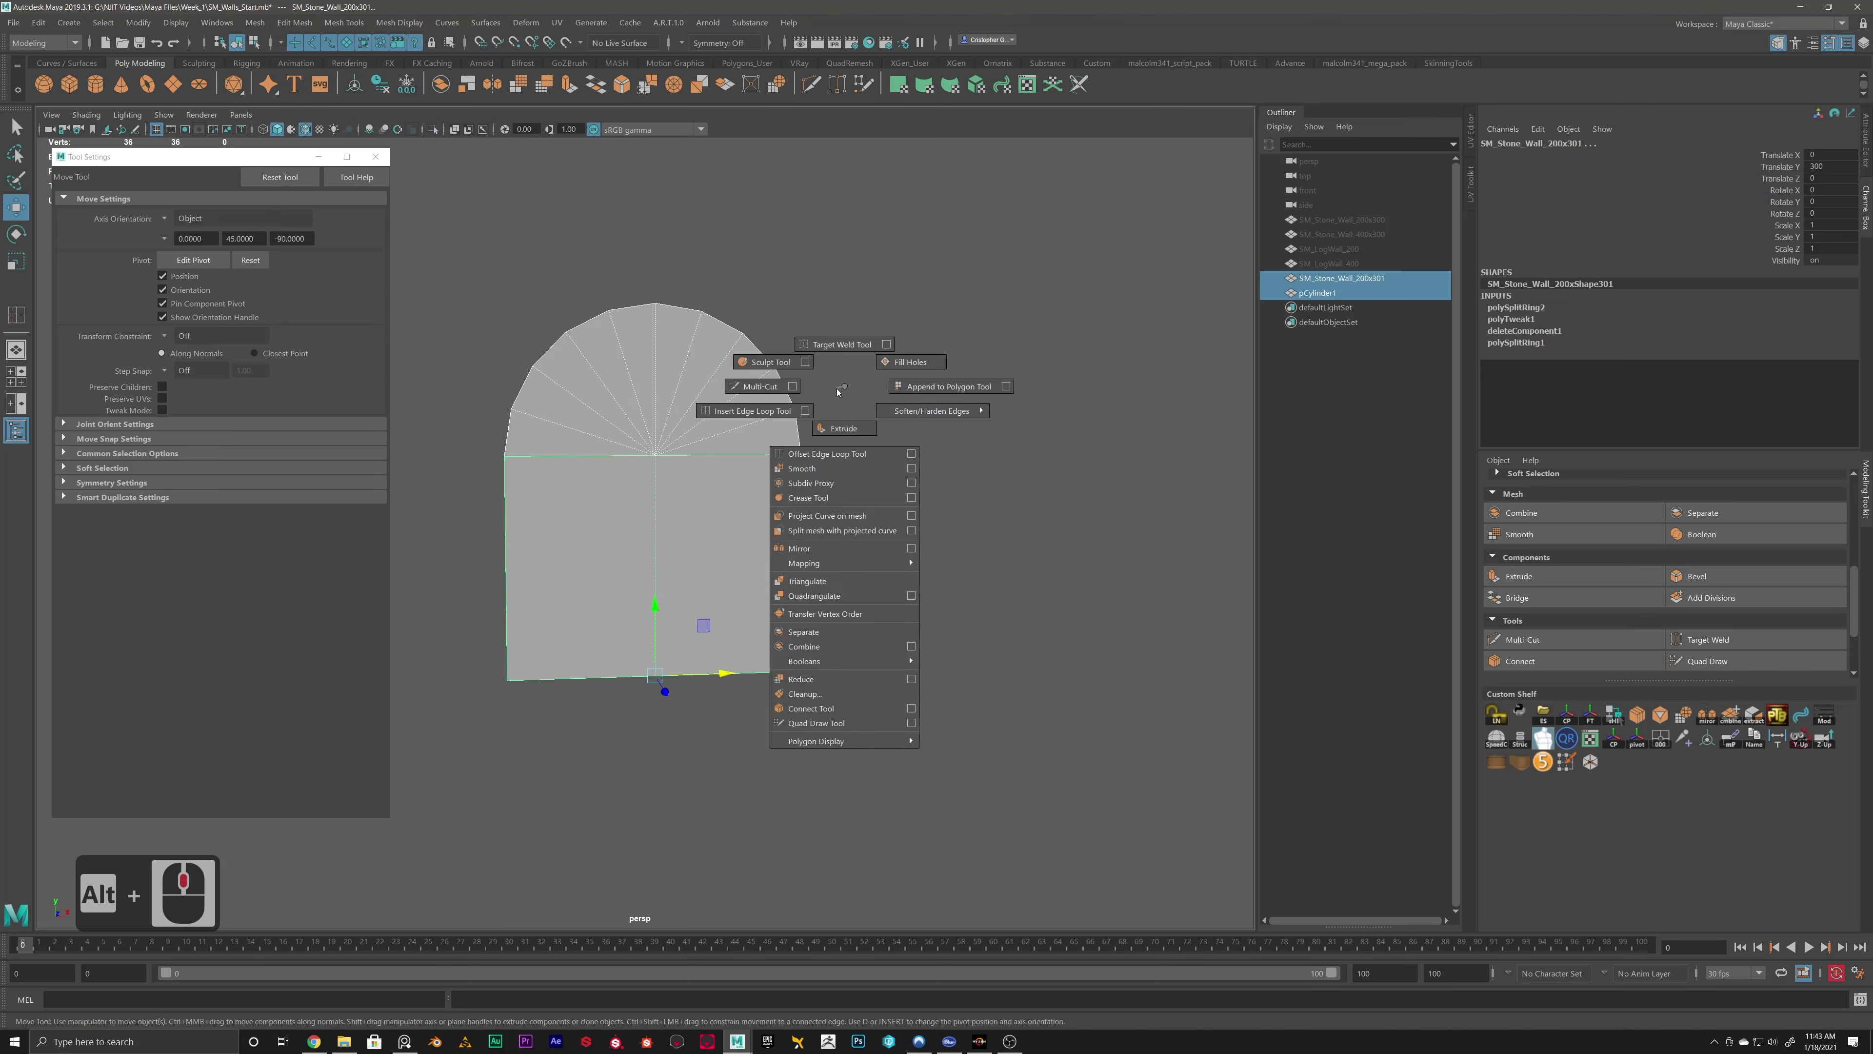
pyautogui.keyDown('shift'); pyautogui.moveTo(838, 392); pyautogui.dragTo(804, 647, button='right'); pyautogui.keyUp('shift')
# Switch the combined mesh to vertex mode and marquee-select the middle seam row of vertices.
pyautogui.keyDown('alt'); pyautogui.scroll(6, 904, 467); pyautogui.keyUp('alt')
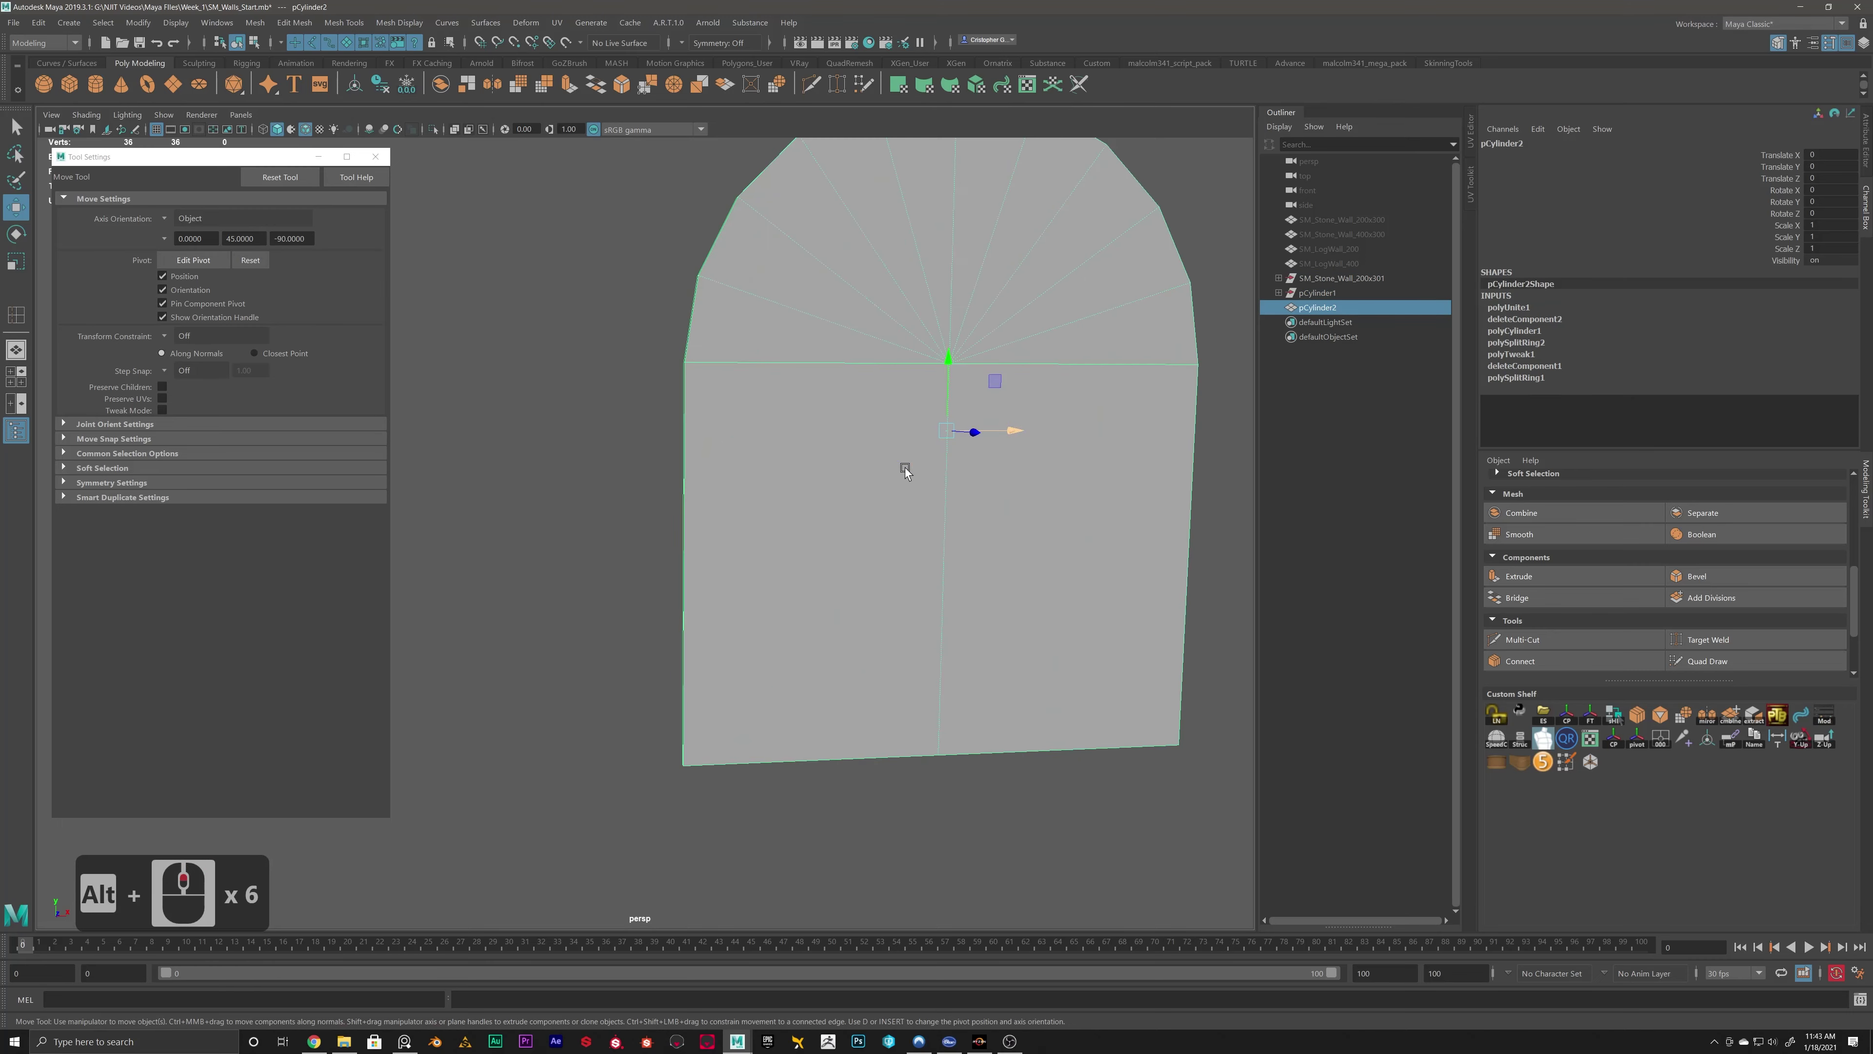
pyautogui.keyDown('alt'); pyautogui.moveTo(903, 467); pyautogui.dragTo(716, 479); pyautogui.keyUp('alt')
pyautogui.keyDown('alt'); pyautogui.scroll(4, 848, 543); pyautogui.keyUp('alt')
pyautogui.keyDown('alt'); pyautogui.scroll(-5, 901, 509); pyautogui.keyUp('alt')
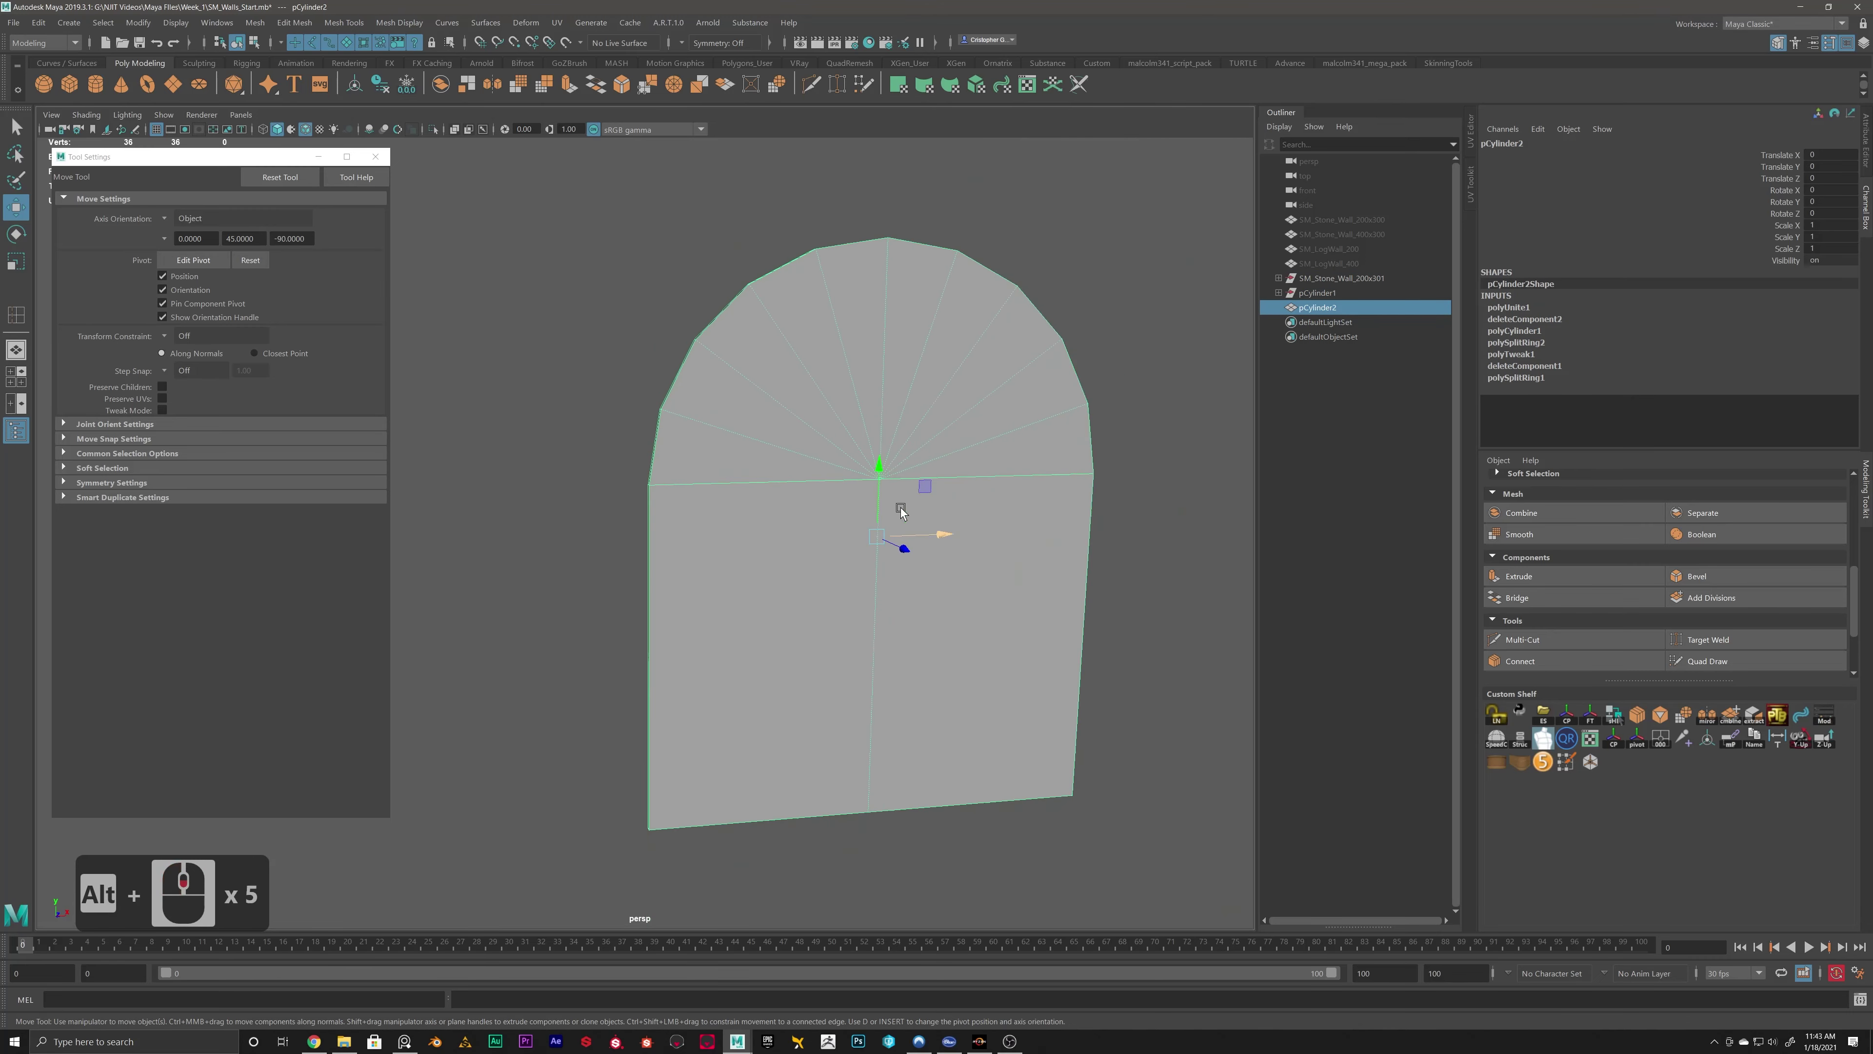
pyautogui.keyDown('alt'); pyautogui.moveTo(900, 511); pyautogui.dragTo(780, 442, button='middle'); pyautogui.keyUp('alt')
pyautogui.moveTo(793, 384); pyautogui.dragTo(705, 383, button='right')
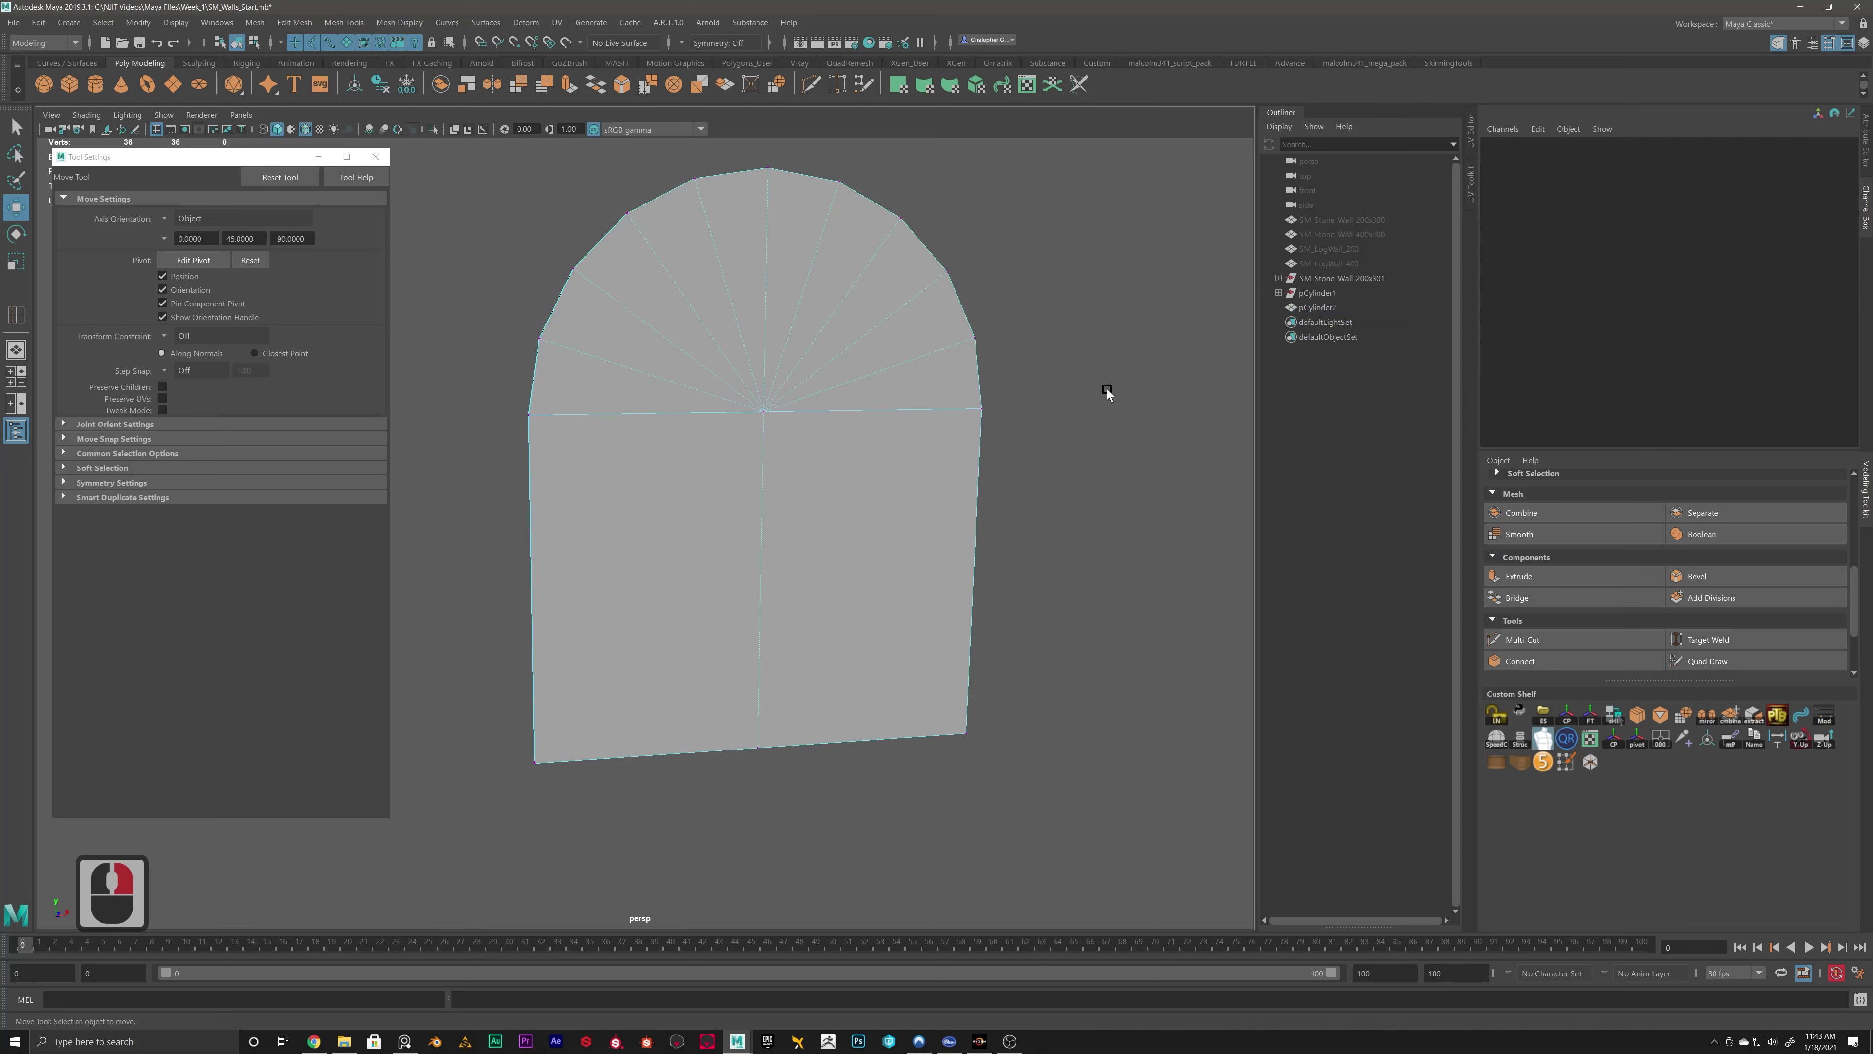
pyautogui.moveTo(1069, 393); pyautogui.dragTo(466, 488)
# Merge the selected seam vertices via Edit Mesh > Merge at a 0.01 threshold.
pyautogui.keyDown('shift'); pyautogui.rightClick(779, 327); pyautogui.keyUp('shift')
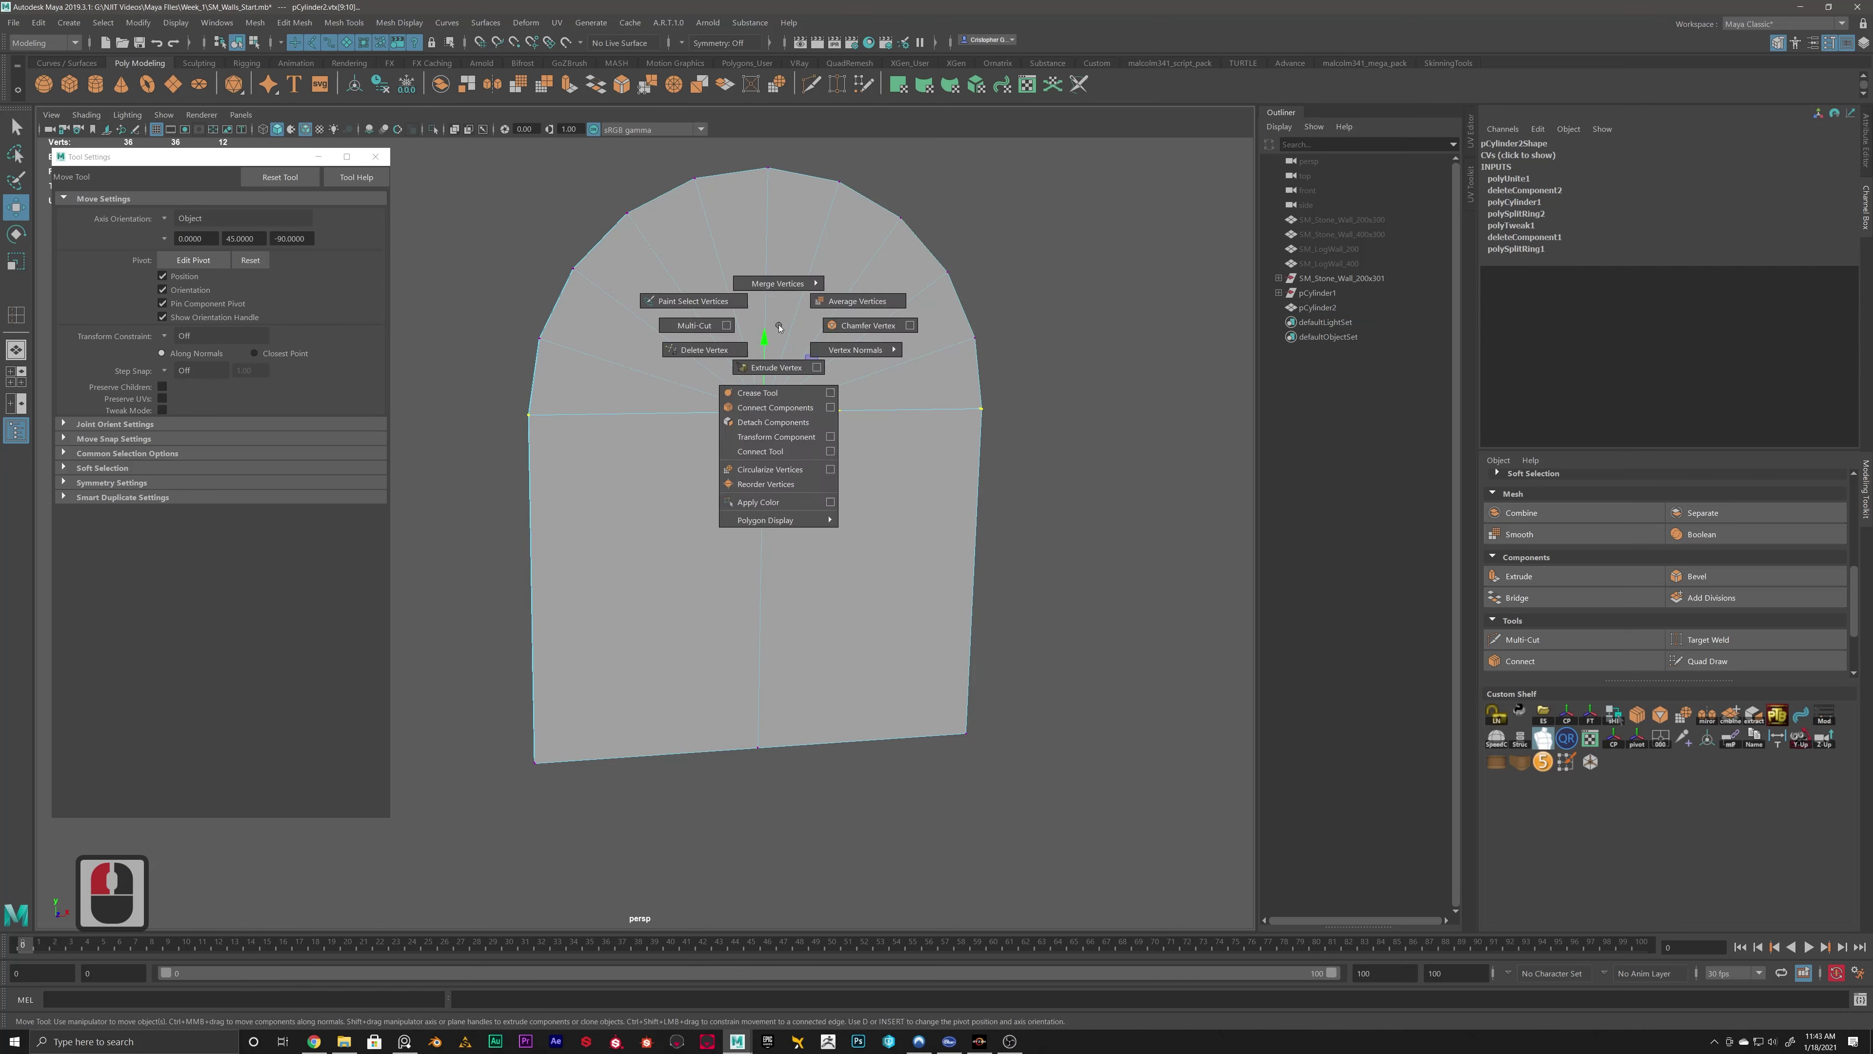
pyautogui.click(295, 23)
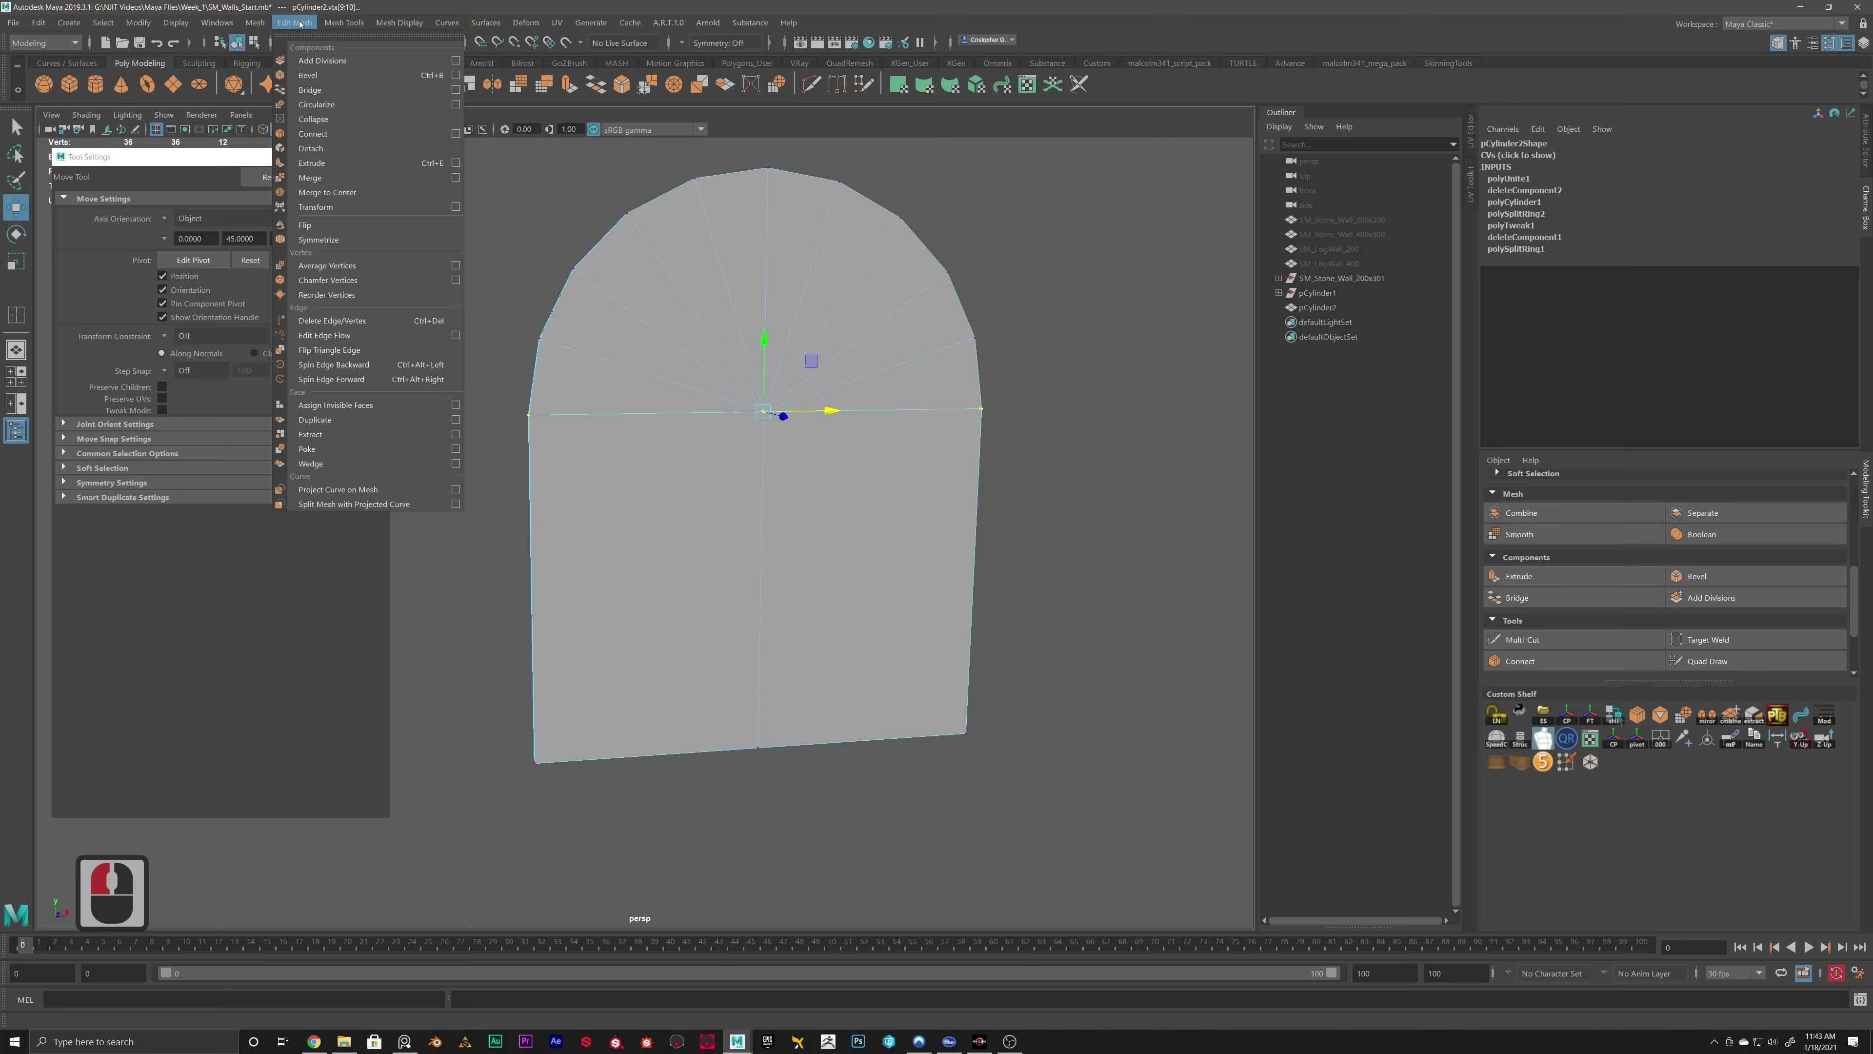
pyautogui.click(316, 184)
pyautogui.keyDown('alt'); pyautogui.moveTo(702, 432); pyautogui.dragTo(688, 430); pyautogui.keyUp('alt')
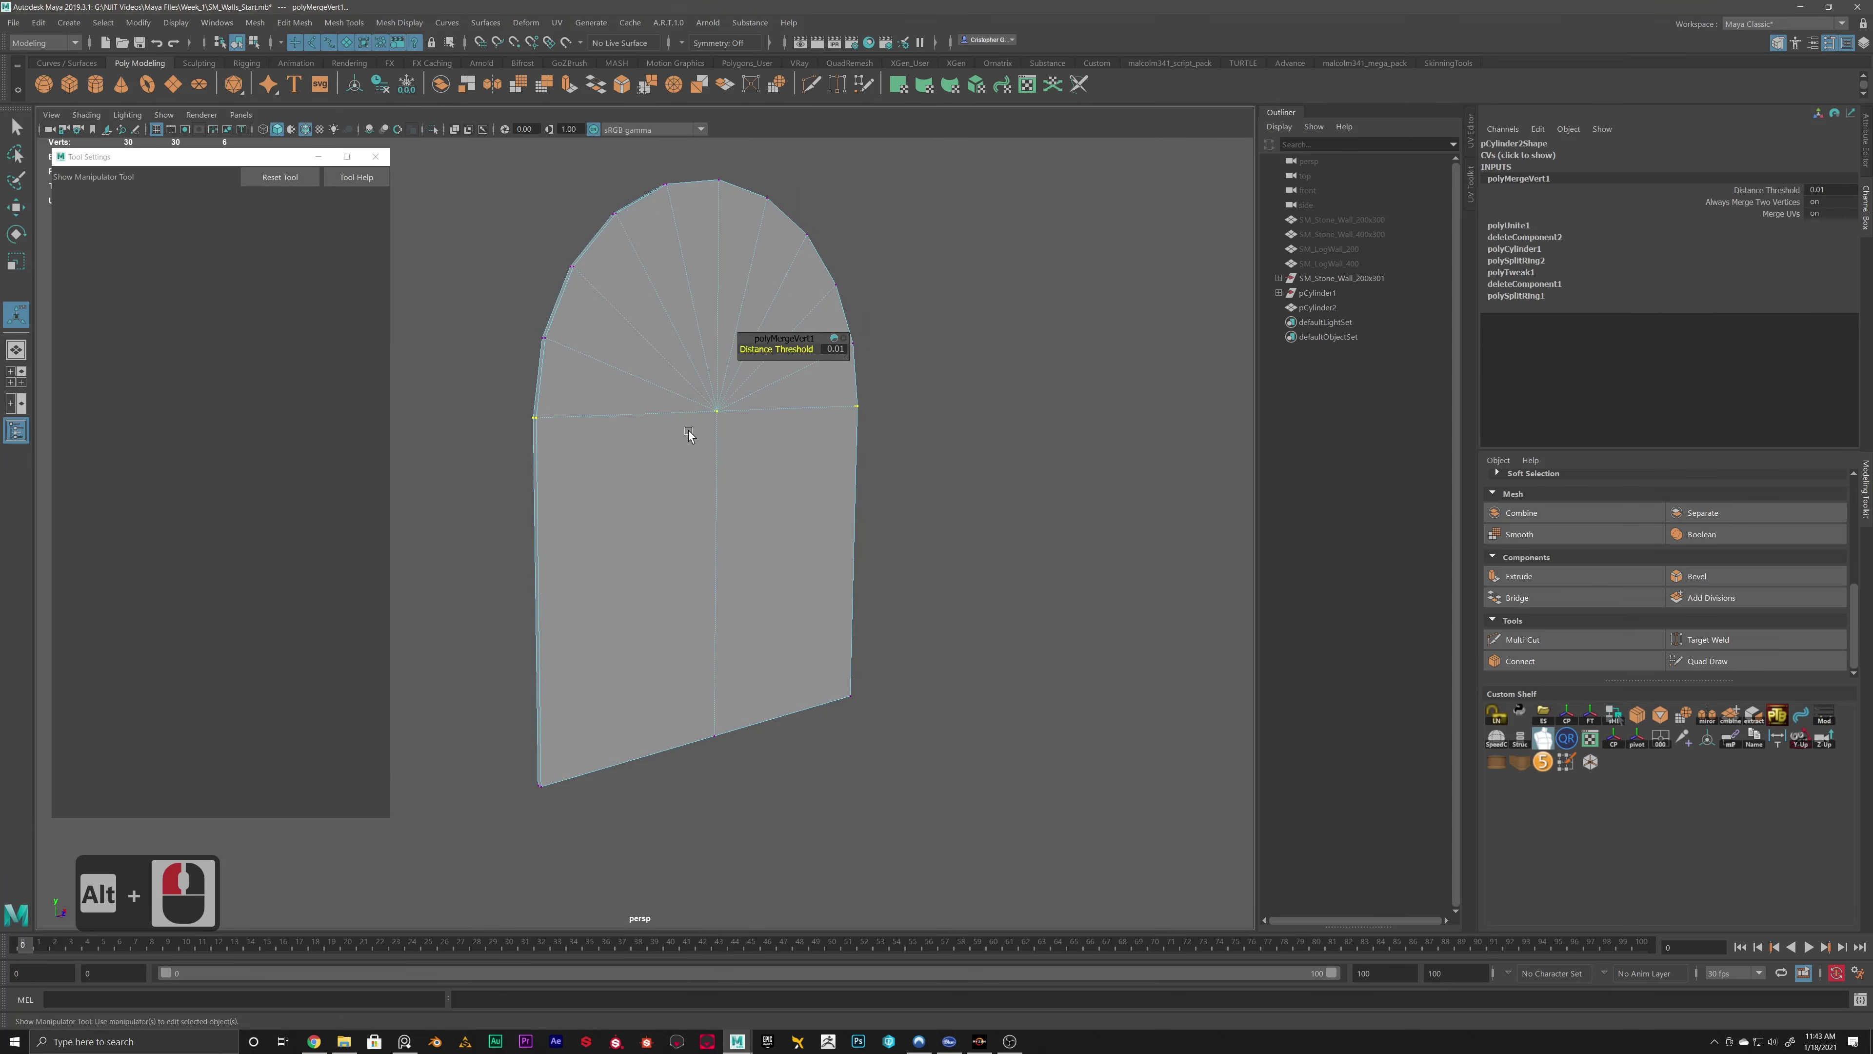
# Toggle the smooth preview (3/1) to confirm the merged mesh smooths cleanly, then return to object mode.
pyautogui.press('3')
pyautogui.press('1')
pyautogui.press('3')
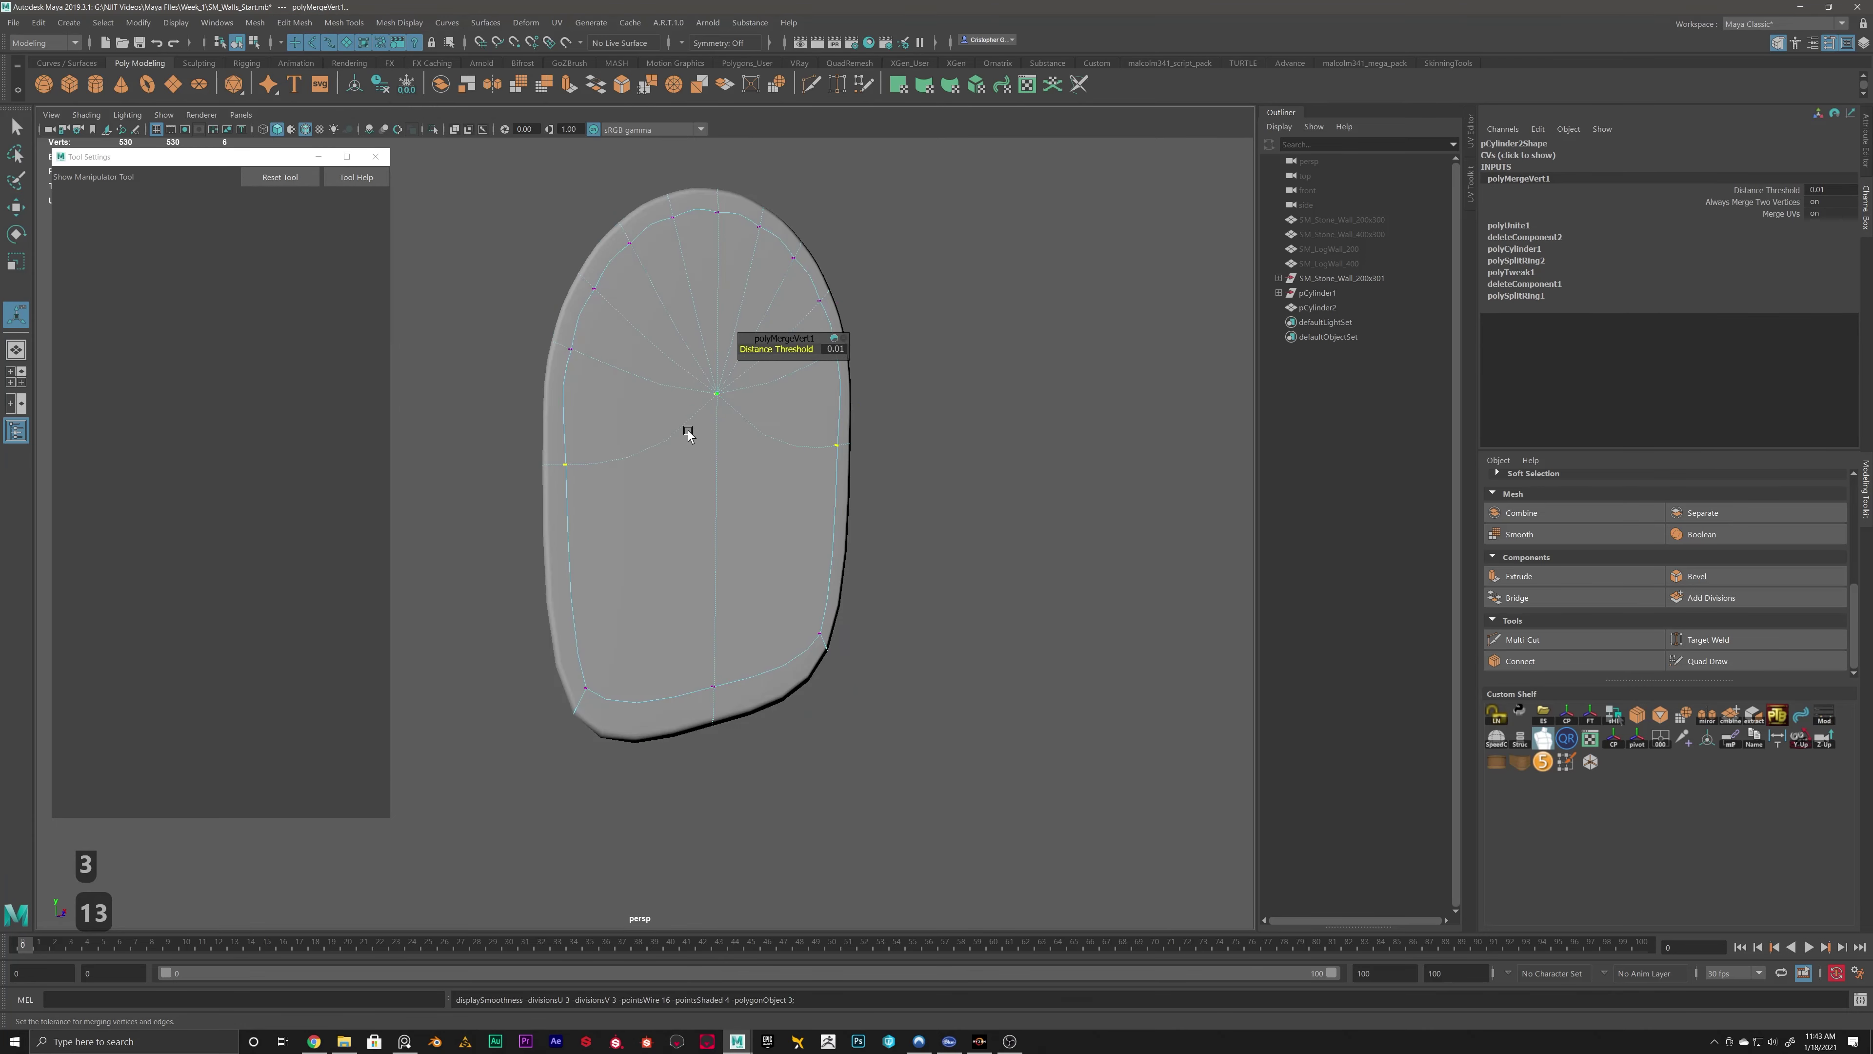
pyautogui.press('1')
pyautogui.press('3')
pyautogui.press('1')
pyautogui.press('3')
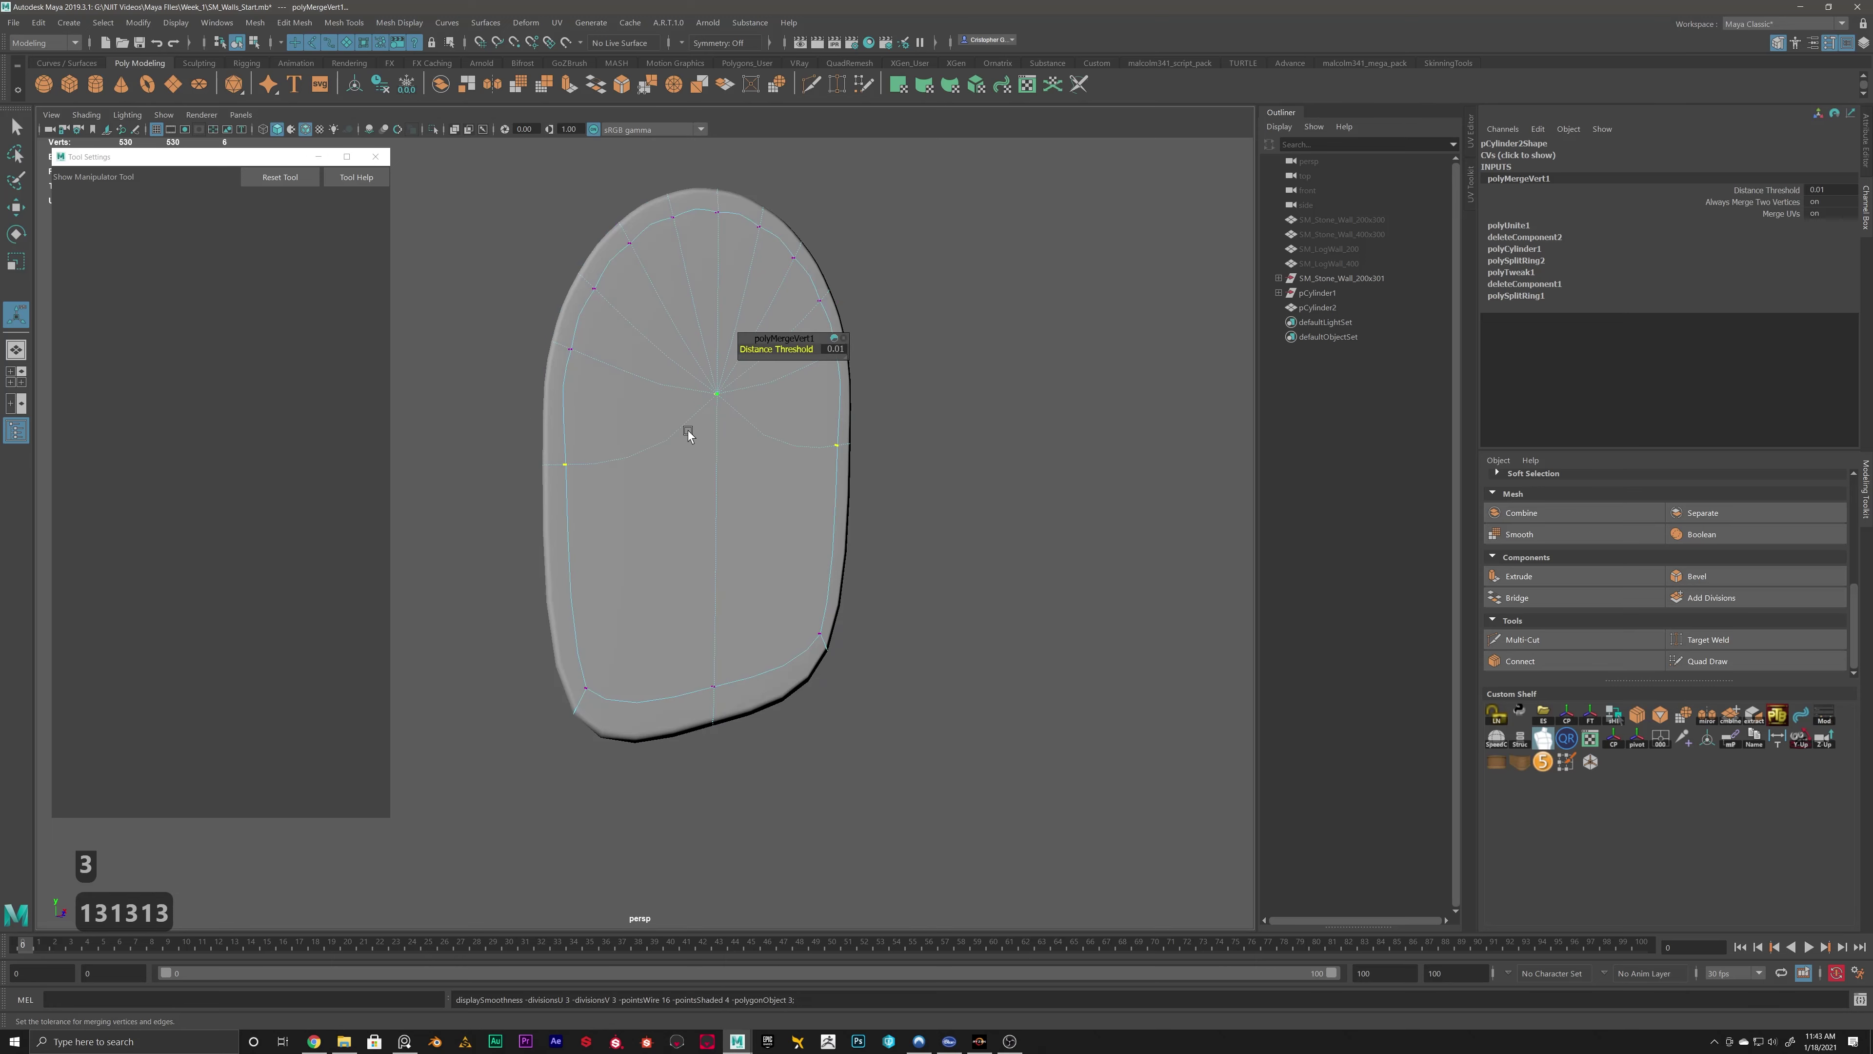
pyautogui.press('1')
pyautogui.keyDown('alt'); pyautogui.moveTo(708, 436); pyautogui.dragTo(813, 403); pyautogui.keyUp('alt')
pyautogui.press('3')
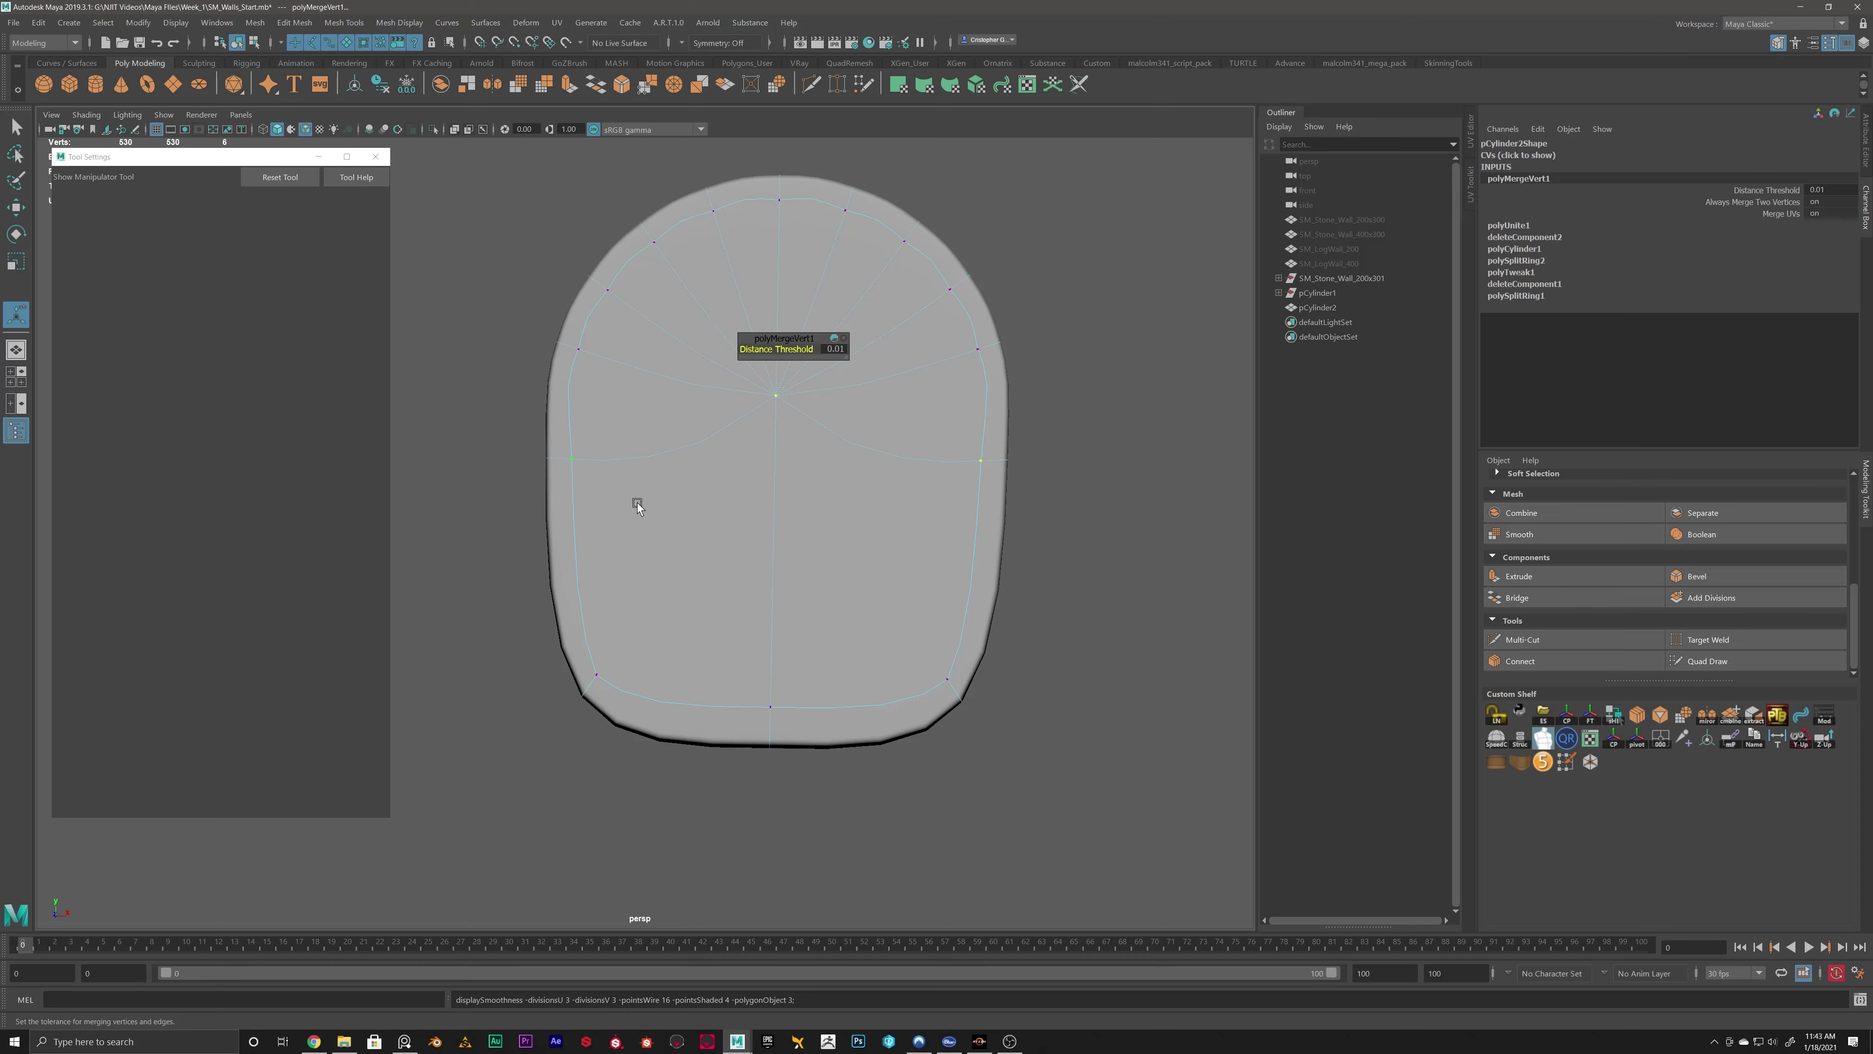
pyautogui.press('1')
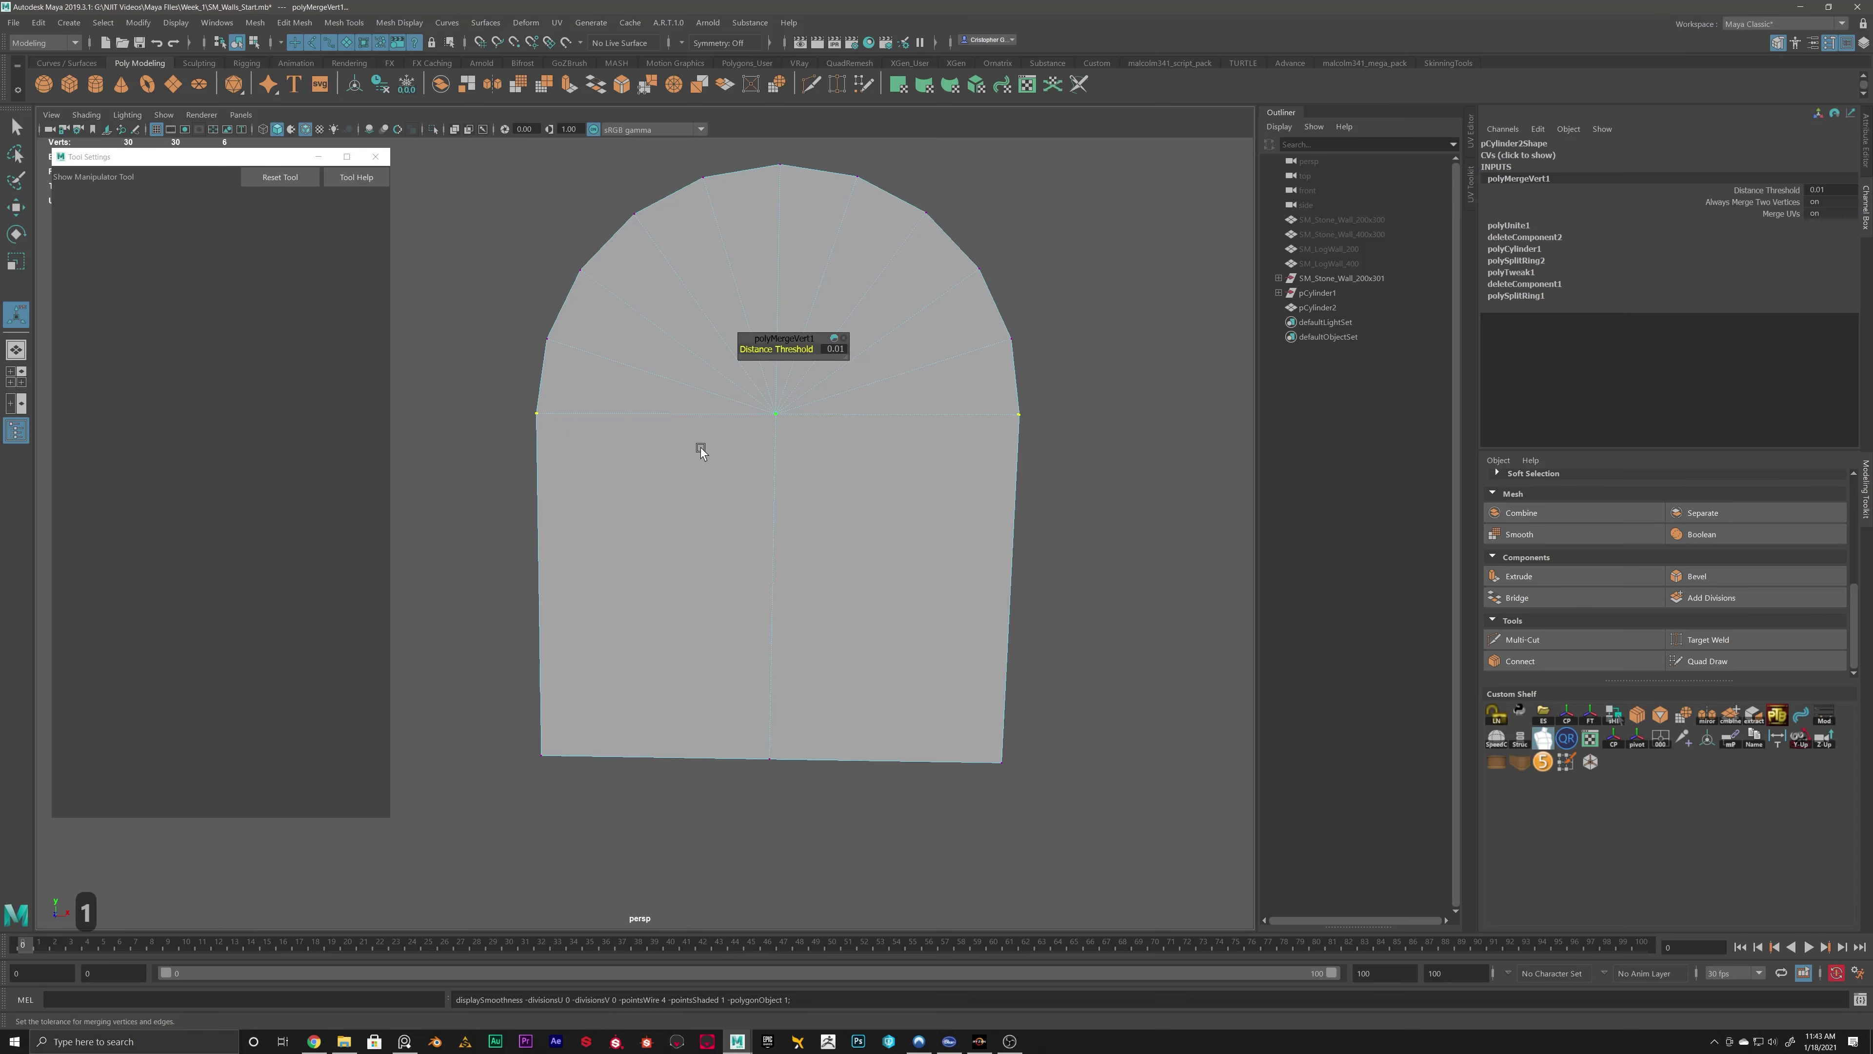
pyautogui.keyDown('ctrl'); pyautogui.moveTo(874, 426); pyautogui.dragTo(1003, 414, button='right'); pyautogui.keyUp('ctrl')
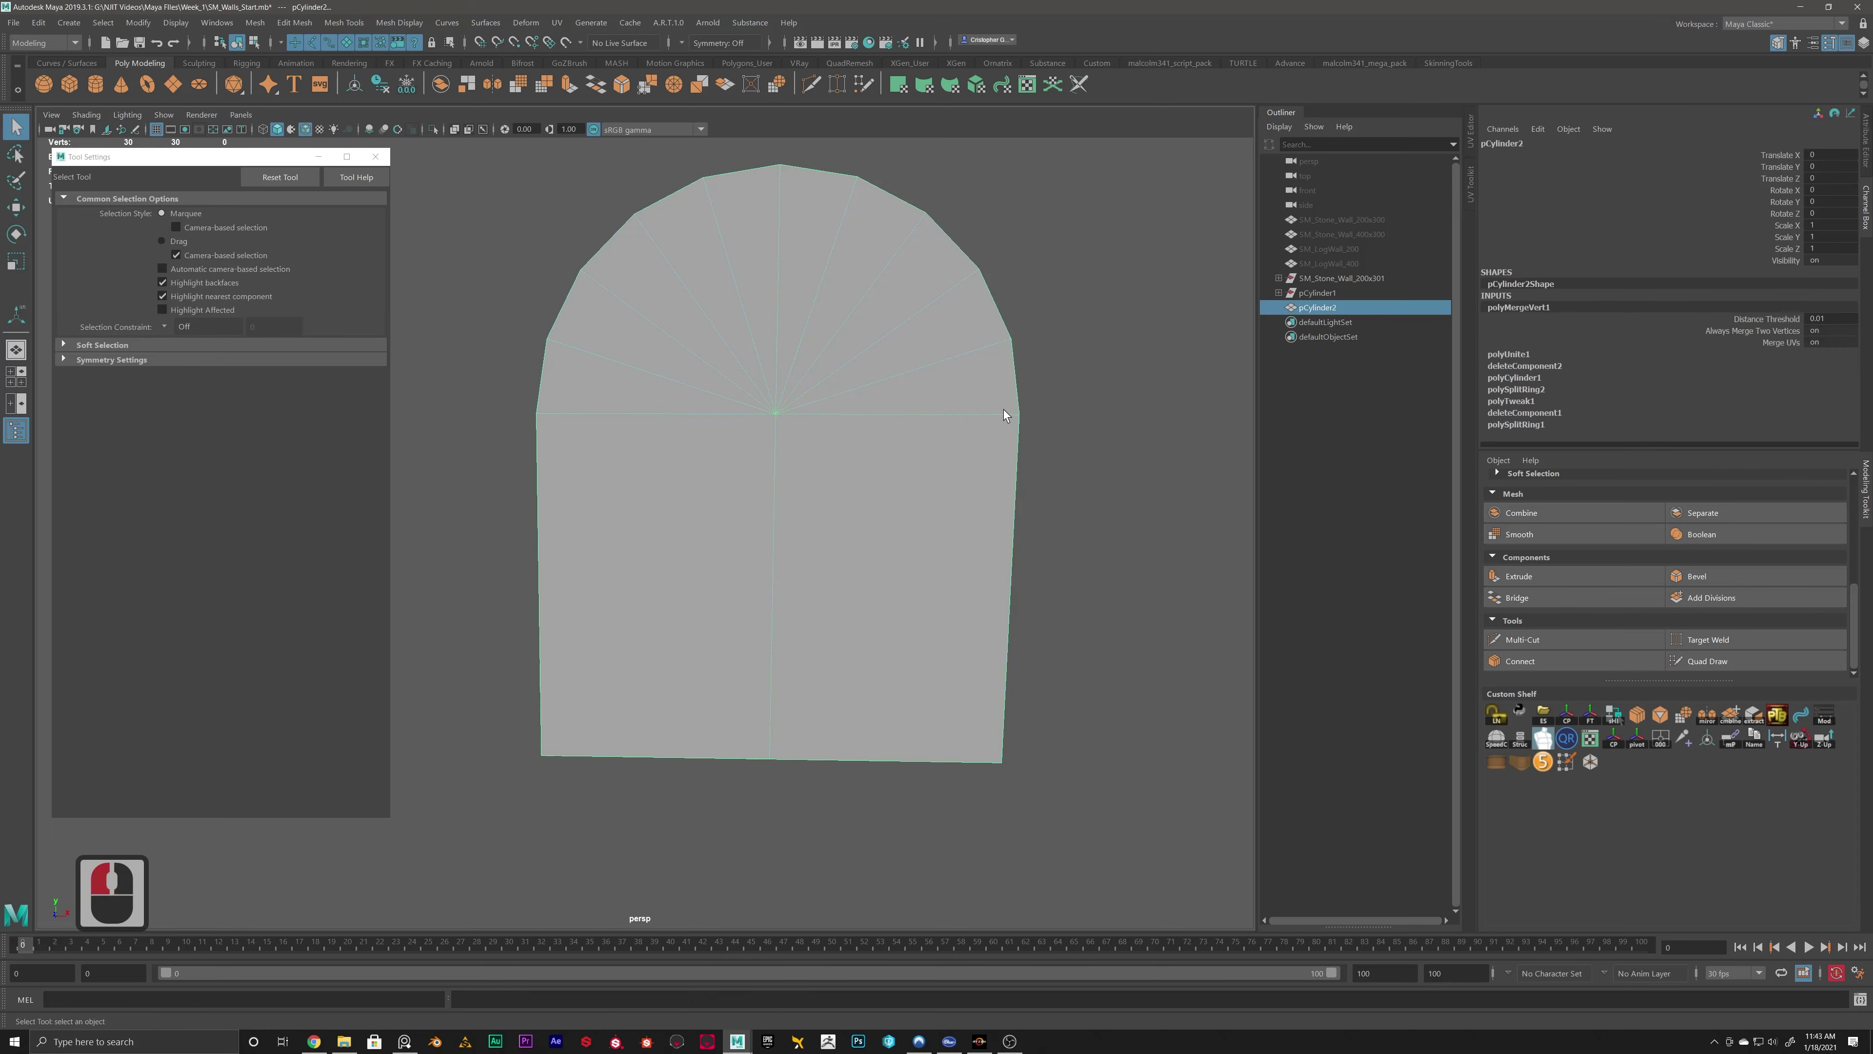
# Undo back past the earlier merge to vertex editing with vertices selected.
pyautogui.hotkey('ctrl', 'z')
pyautogui.hotkey('ctrl', 'z')
pyautogui.hotkey('ctrl', 'z')
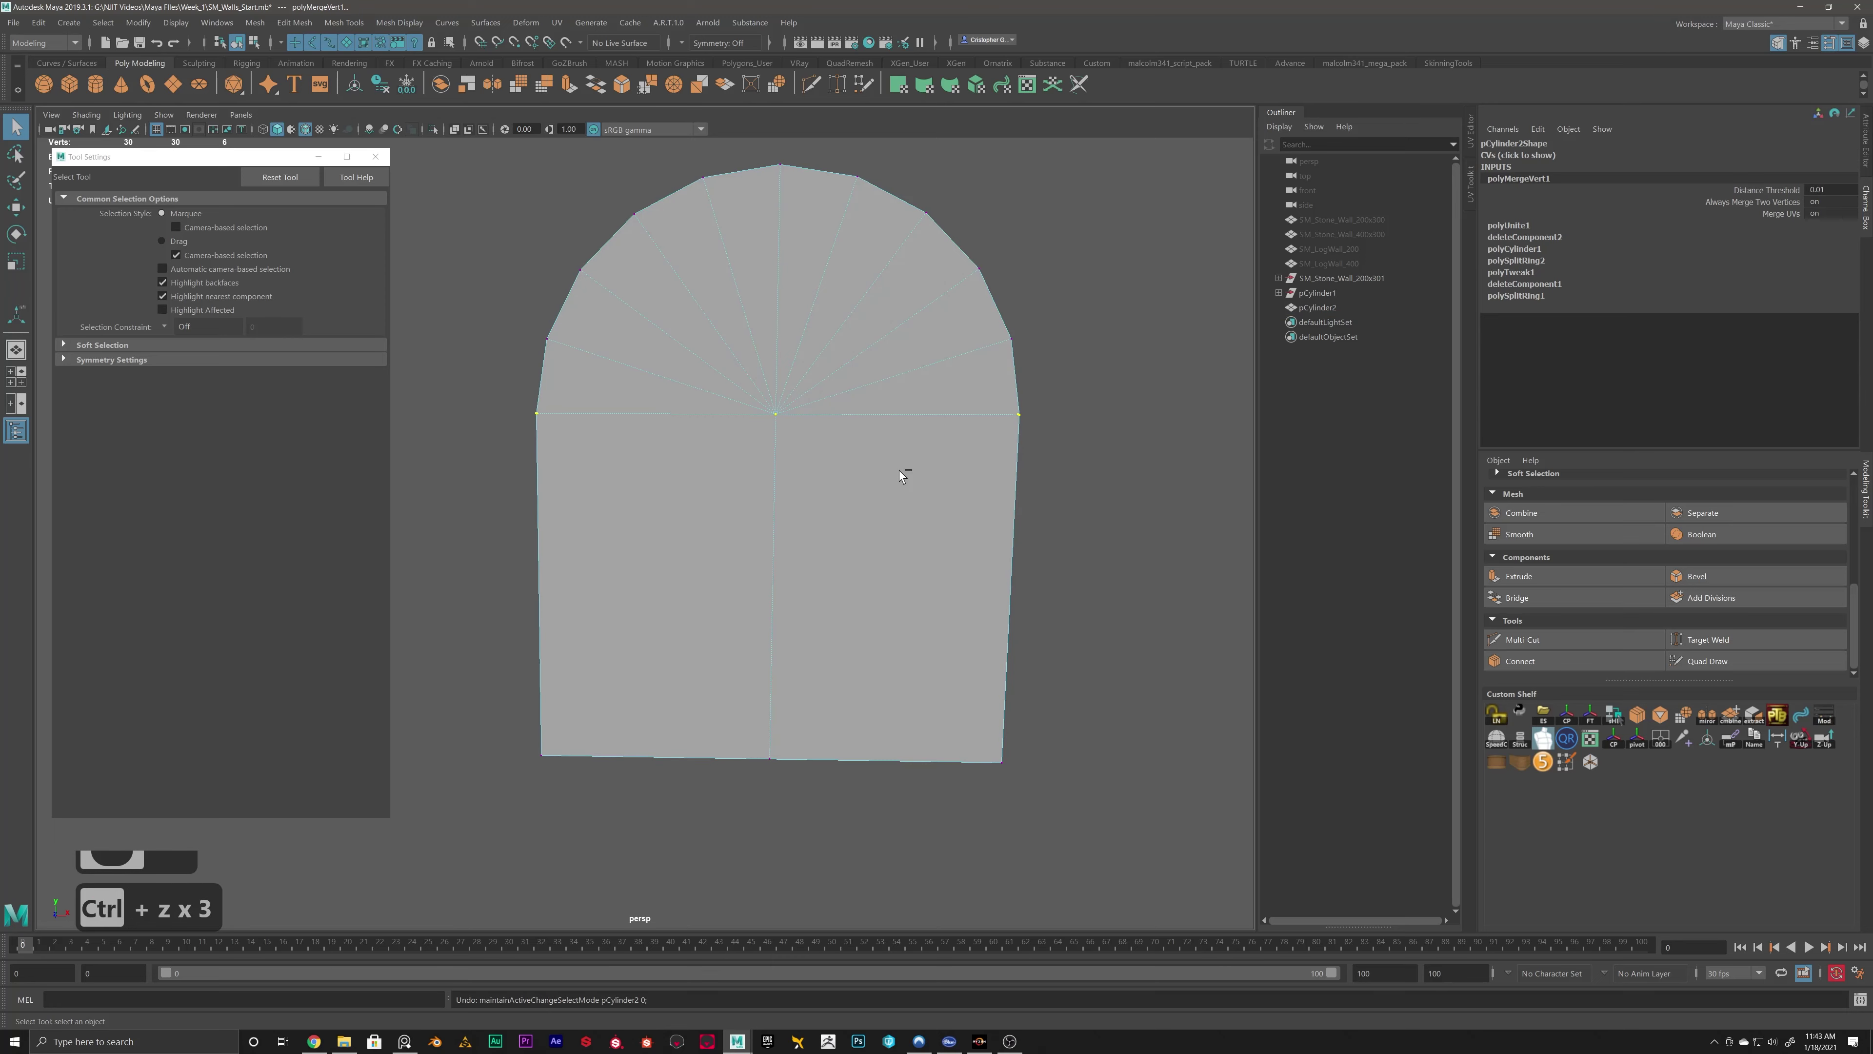
pyautogui.hotkey('ctrl', 'z')
pyautogui.hotkey('ctrl', 'z')
pyautogui.hotkey('ctrl', 'z')
pyautogui.hotkey('ctrl', 'z')
pyautogui.hotkey('ctrl', 'z')
pyautogui.hotkey('ctrl', 'z')
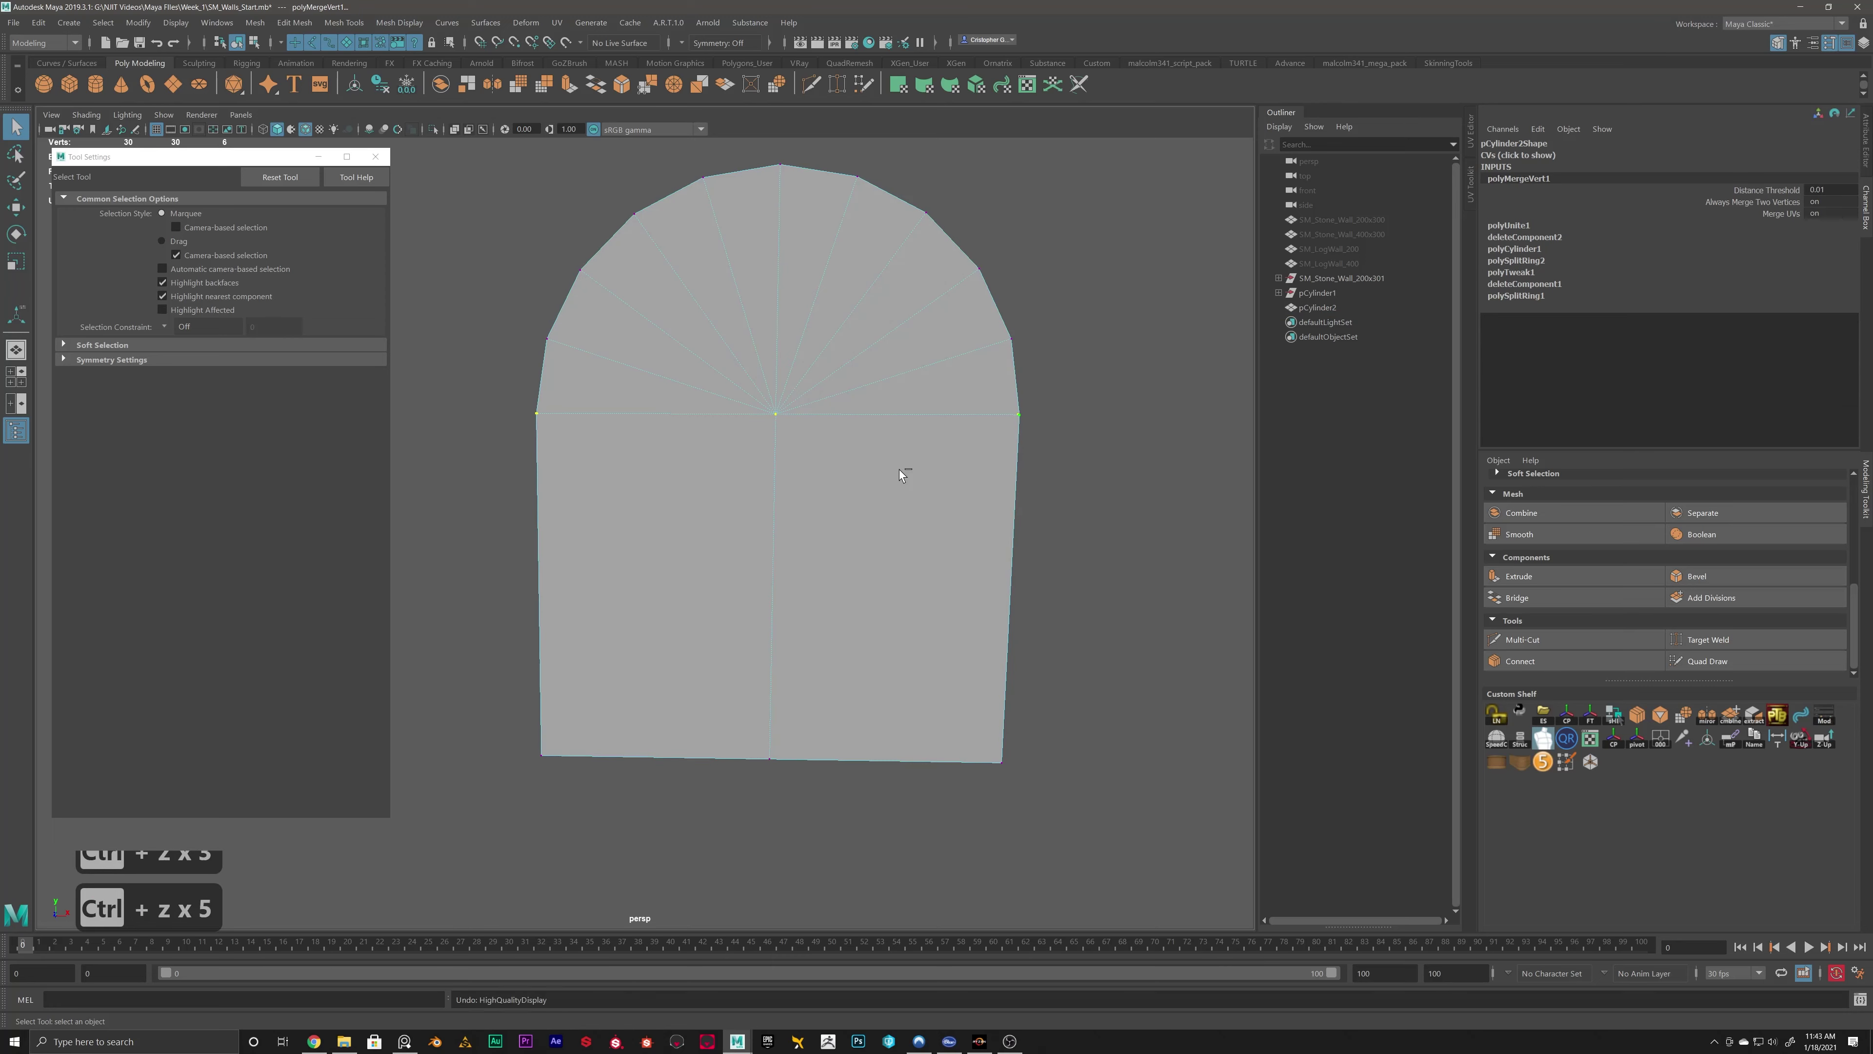
pyautogui.hotkey('ctrl', 'z')
pyautogui.moveTo(929, 461); pyautogui.dragTo(1136, 451, button='right')
pyautogui.hotkey('ctrl', 'z')
pyautogui.hotkey('ctrl', 'z')
pyautogui.hotkey('ctrl', 'z')
pyautogui.hotkey('ctrl', 'z')
pyautogui.hotkey('ctrl', 'z')
pyautogui.hotkey('ctrl', 'z')
pyautogui.hotkey('ctrl', 'z')
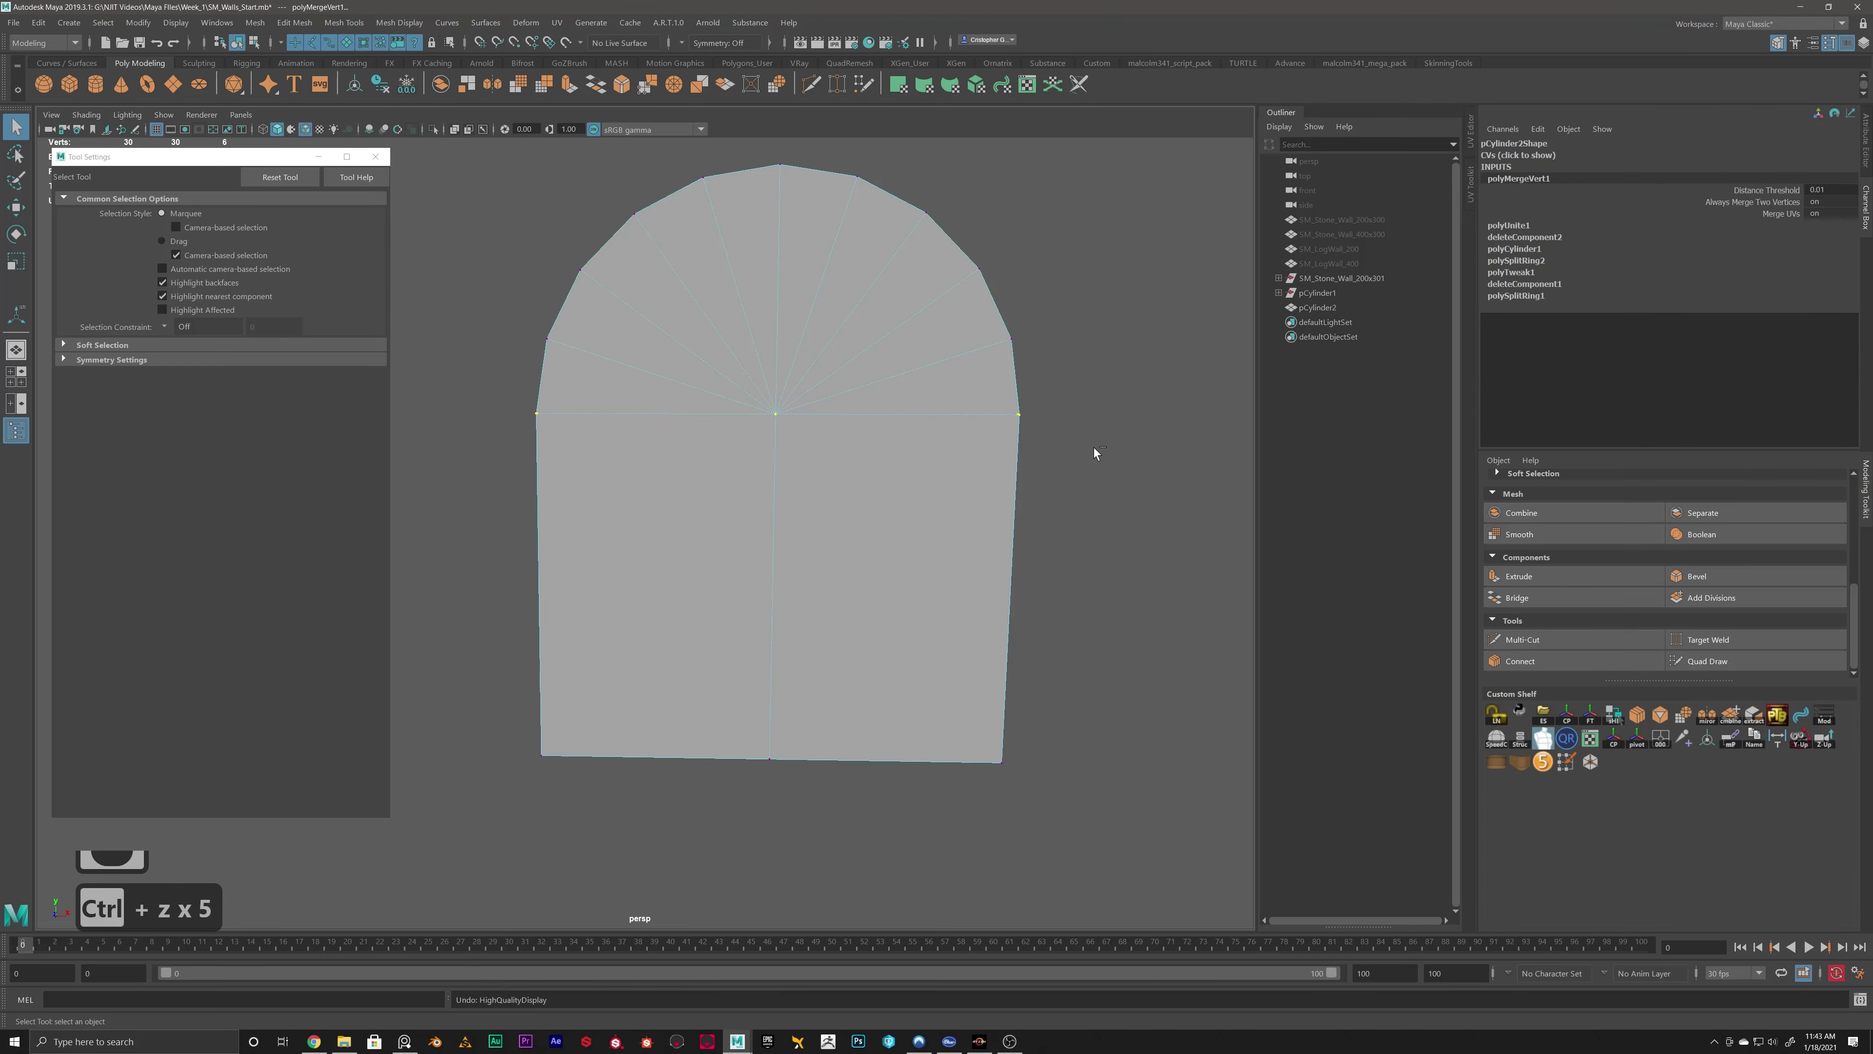
# Test-move the arch's left edge vertex downward, then undo the move.
pyautogui.click(776, 415)
pyautogui.keyDown('alt'); pyautogui.moveTo(620, 444); pyautogui.dragTo(711, 434); pyautogui.keyUp('alt')
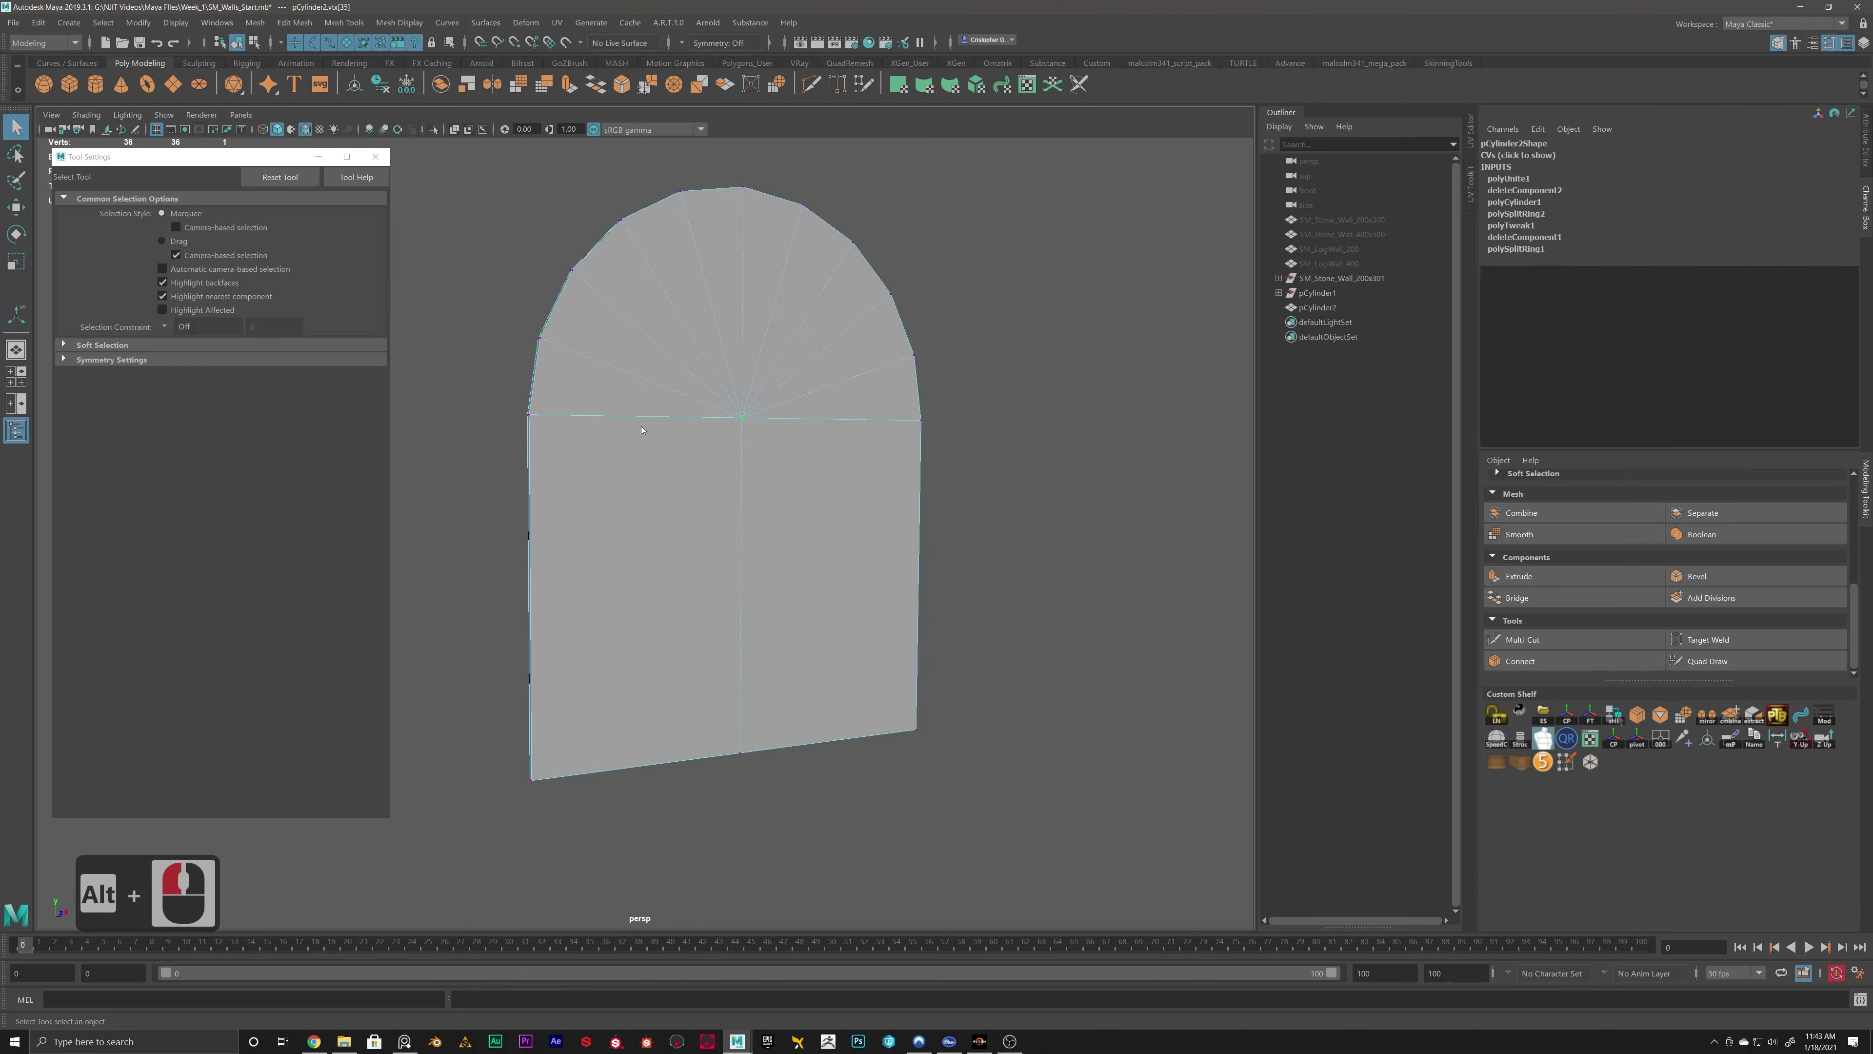
pyautogui.moveTo(641, 426); pyautogui.dragTo(548, 419, button='right')
pyautogui.click(545, 422)
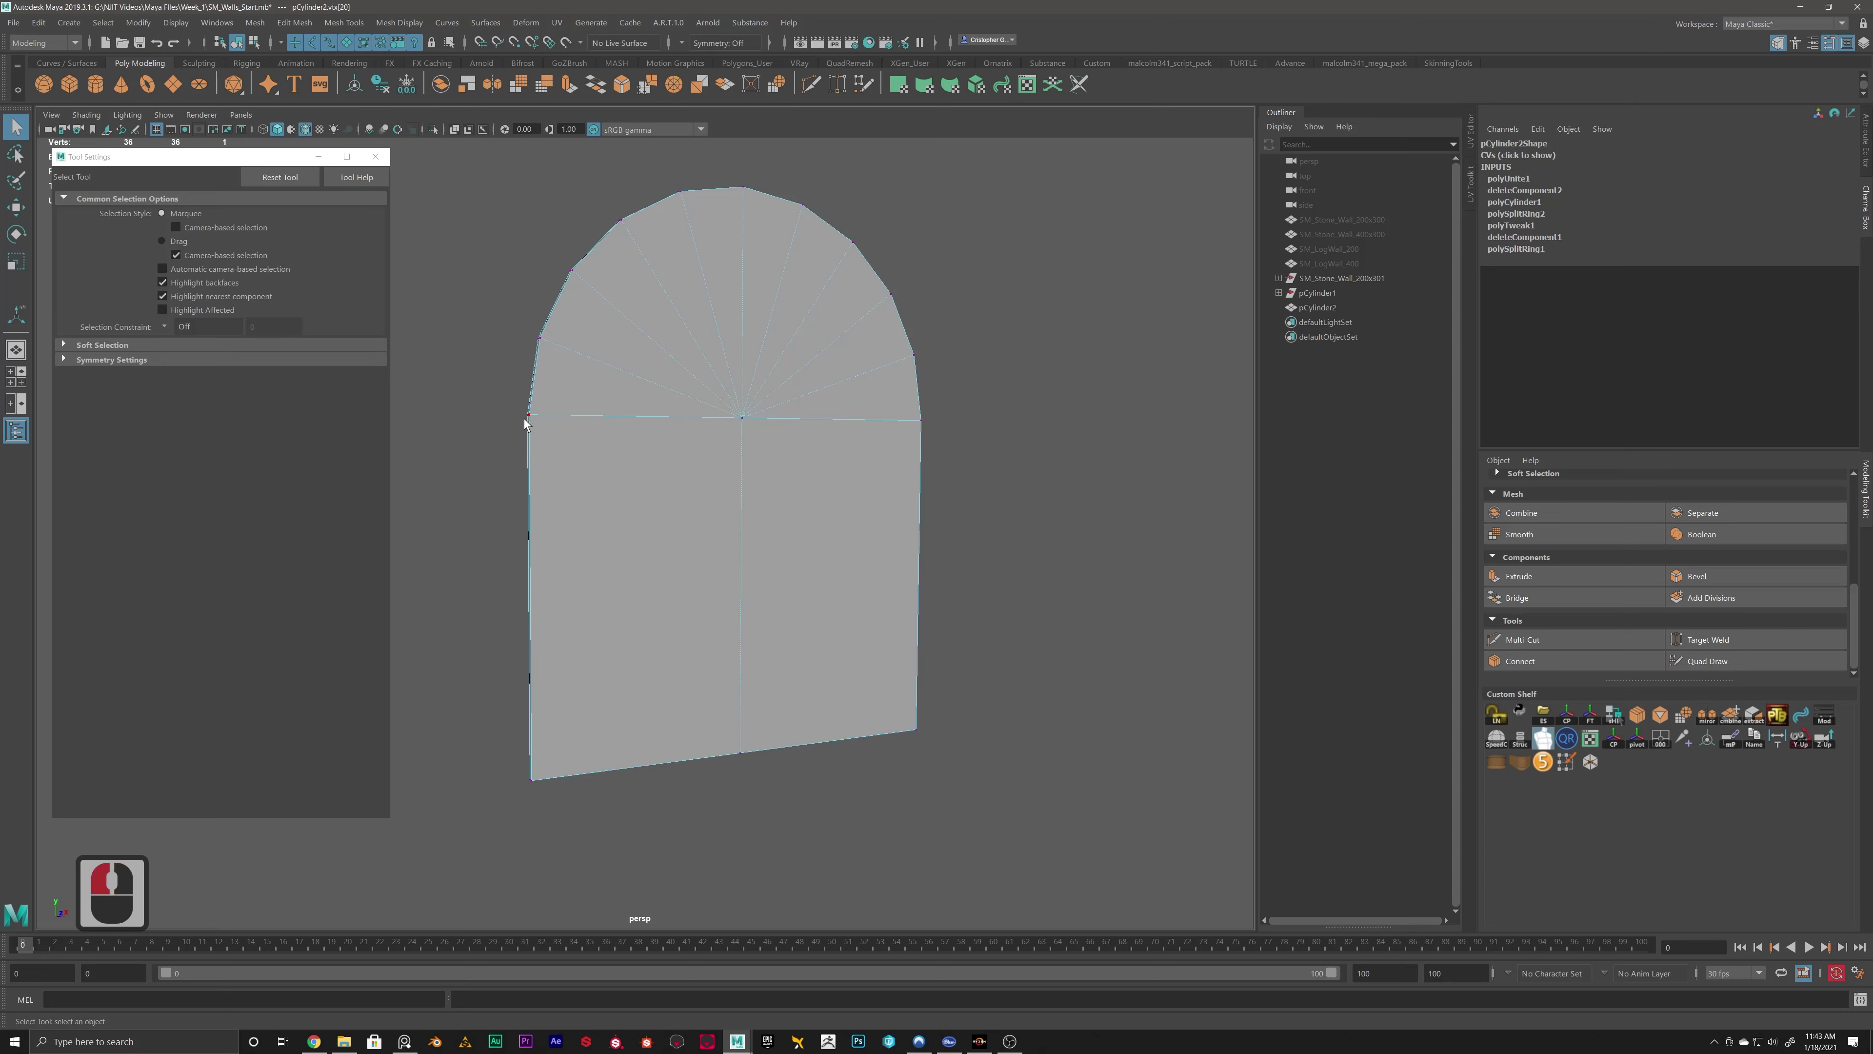
pyautogui.press('w')
pyautogui.moveTo(528, 346)
pyautogui.mouseDown()
pyautogui.moveTo(529, 413)
pyautogui.moveTo(536, 365)
pyautogui.mouseUp()
pyautogui.hotkey('ctrl', 'z')
pyautogui.hotkey('ctrl', 'z')
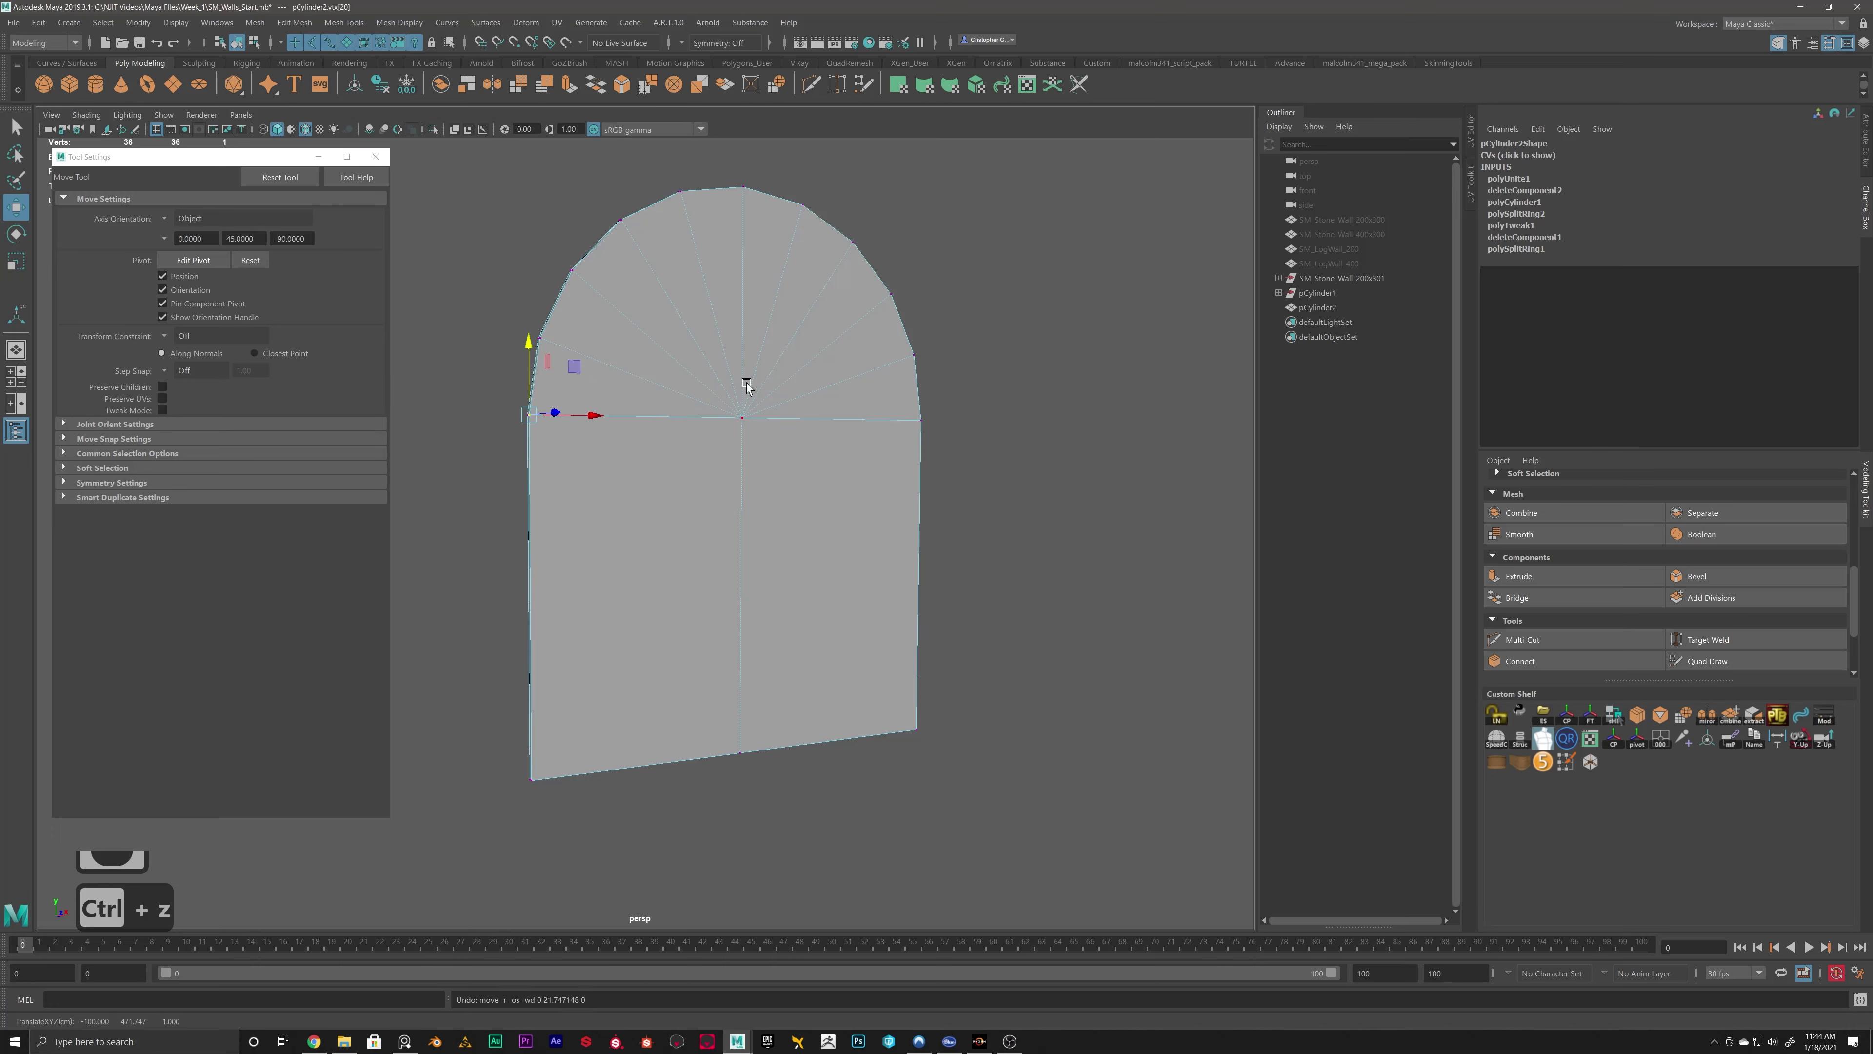
# Preview the mesh smoothed, zoom in and out, then undo the smooth preview.
pyautogui.press('3')
pyautogui.keyDown('alt'); pyautogui.scroll(3, 618, 448); pyautogui.keyUp('alt')
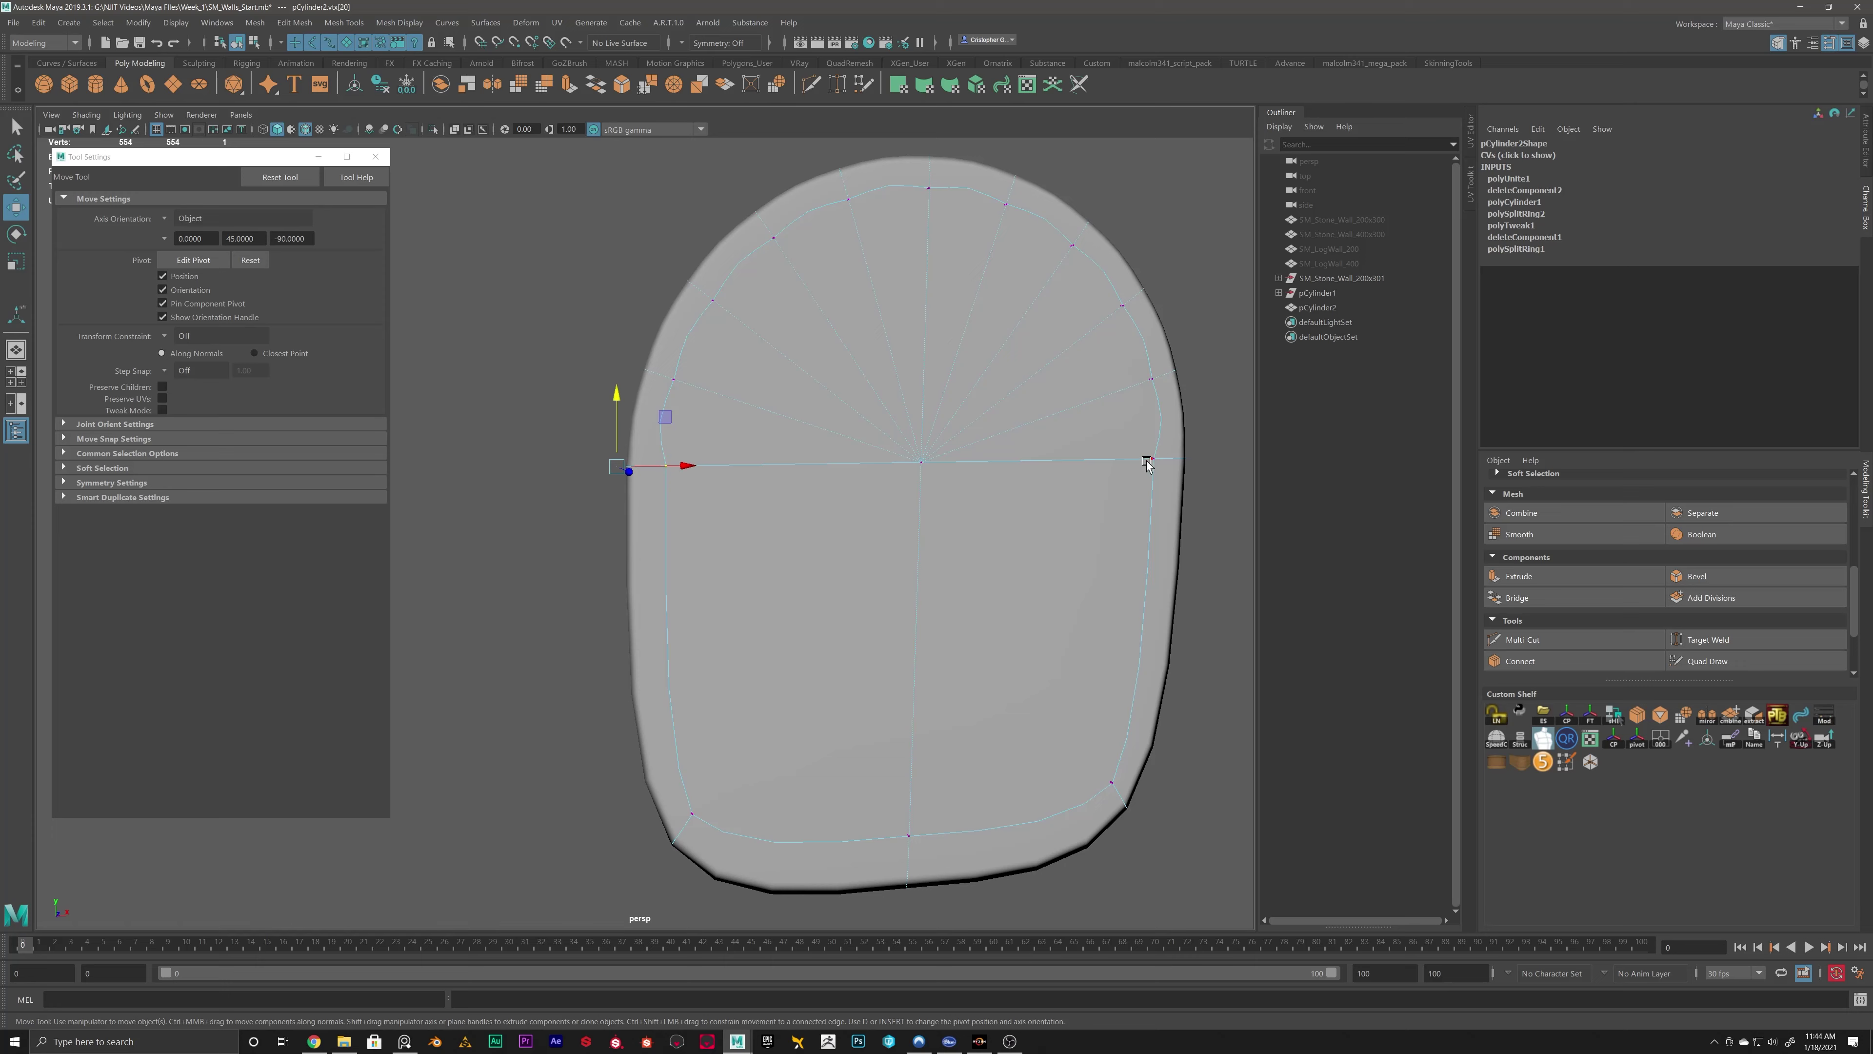
pyautogui.keyDown('alt'); pyautogui.scroll(-4, 1005, 454); pyautogui.keyUp('alt')
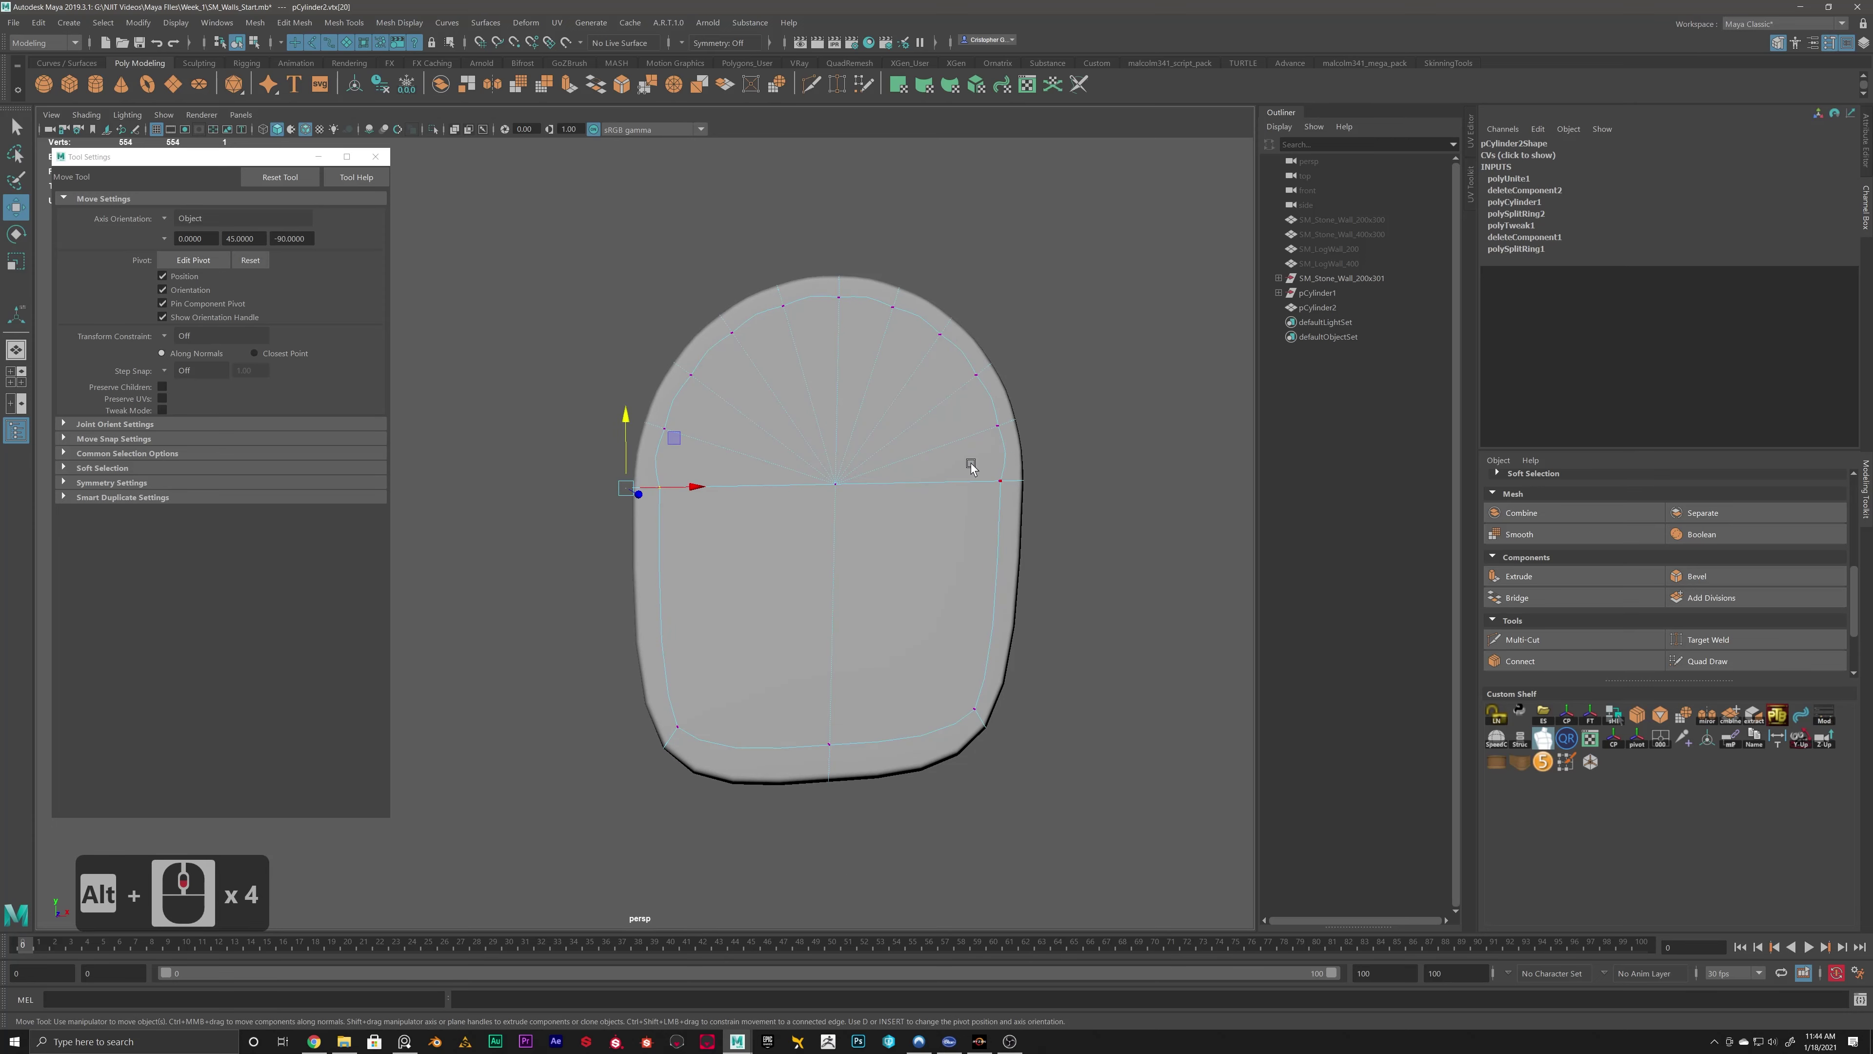
pyautogui.hotkey('ctrl', 'z')
# Reselect the middle seam row of vertices and merge them at a 0.01 threshold.
pyautogui.keyDown('alt'); pyautogui.moveTo(1041, 474); pyautogui.dragTo(965, 460); pyautogui.keyUp('alt')
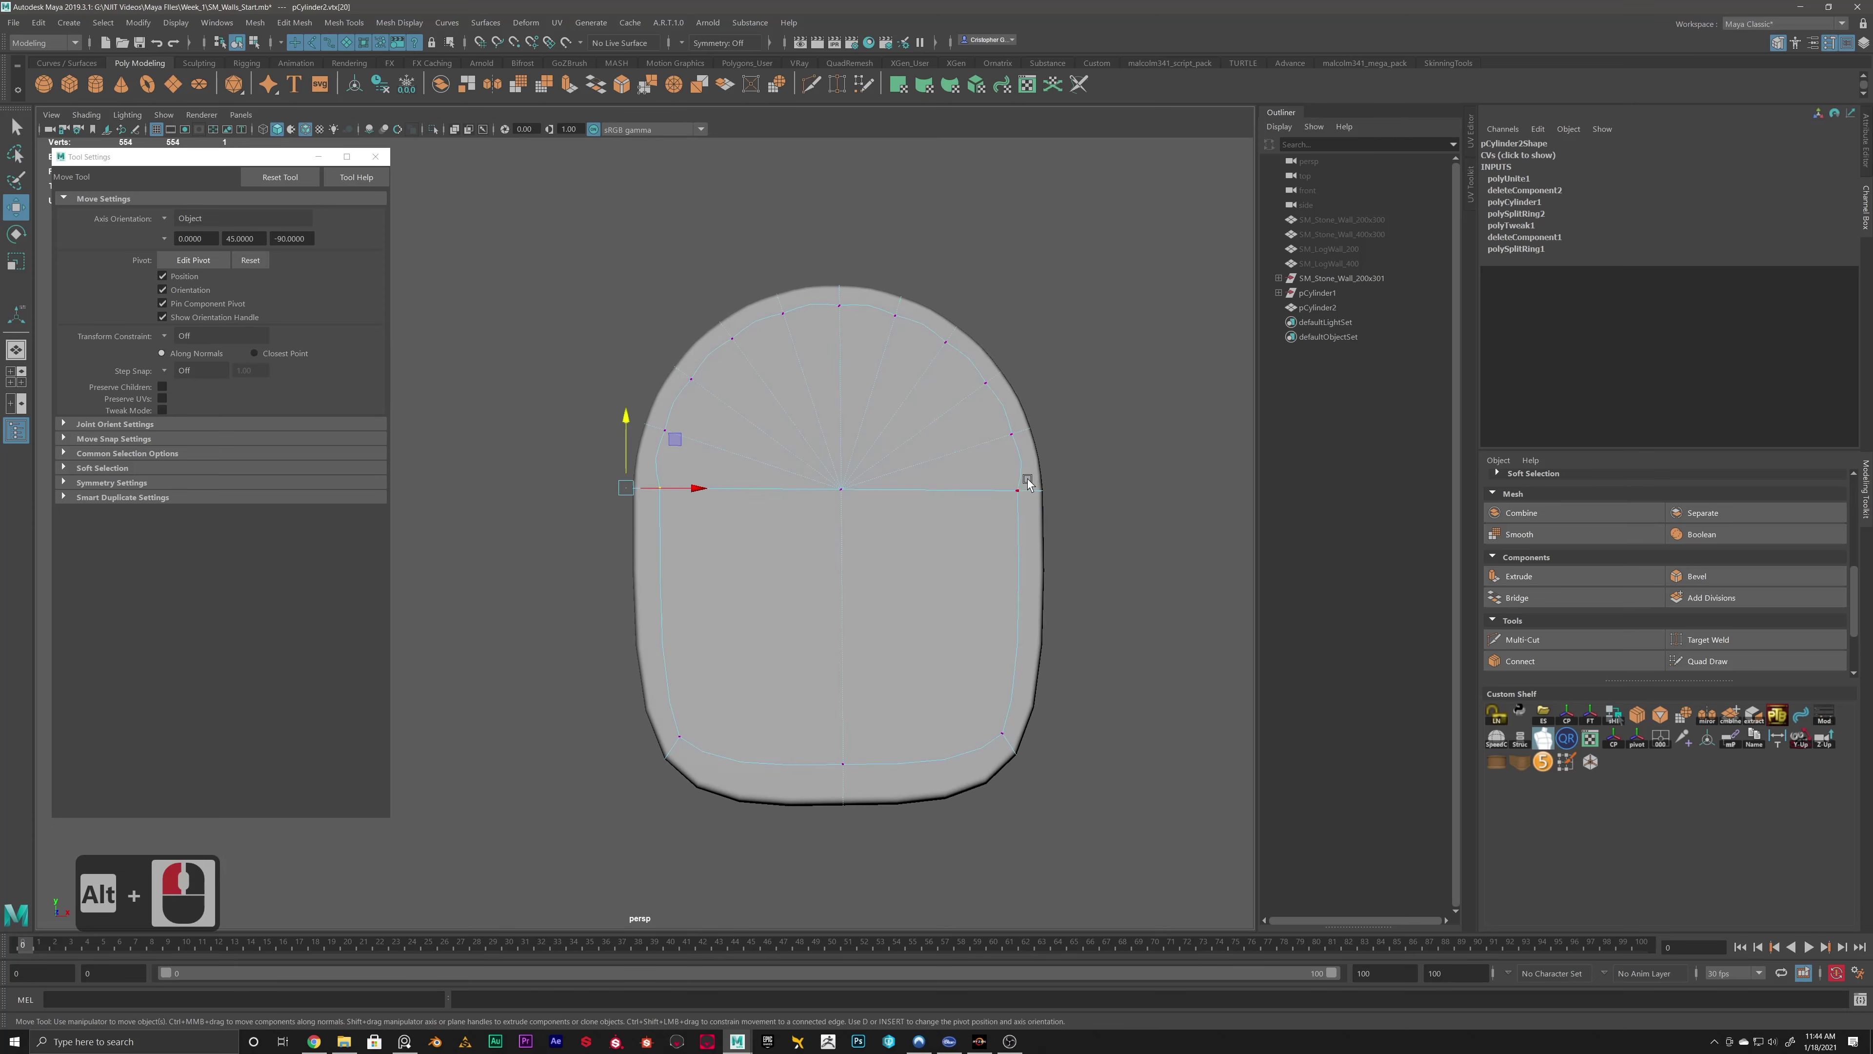
pyautogui.moveTo(947, 487); pyautogui.dragTo(1022, 463, button='right')
pyautogui.click(1137, 445)
pyautogui.moveTo(1119, 475); pyautogui.dragTo(669, 531)
pyautogui.moveTo(973, 509); pyautogui.dragTo(916, 502, button='right')
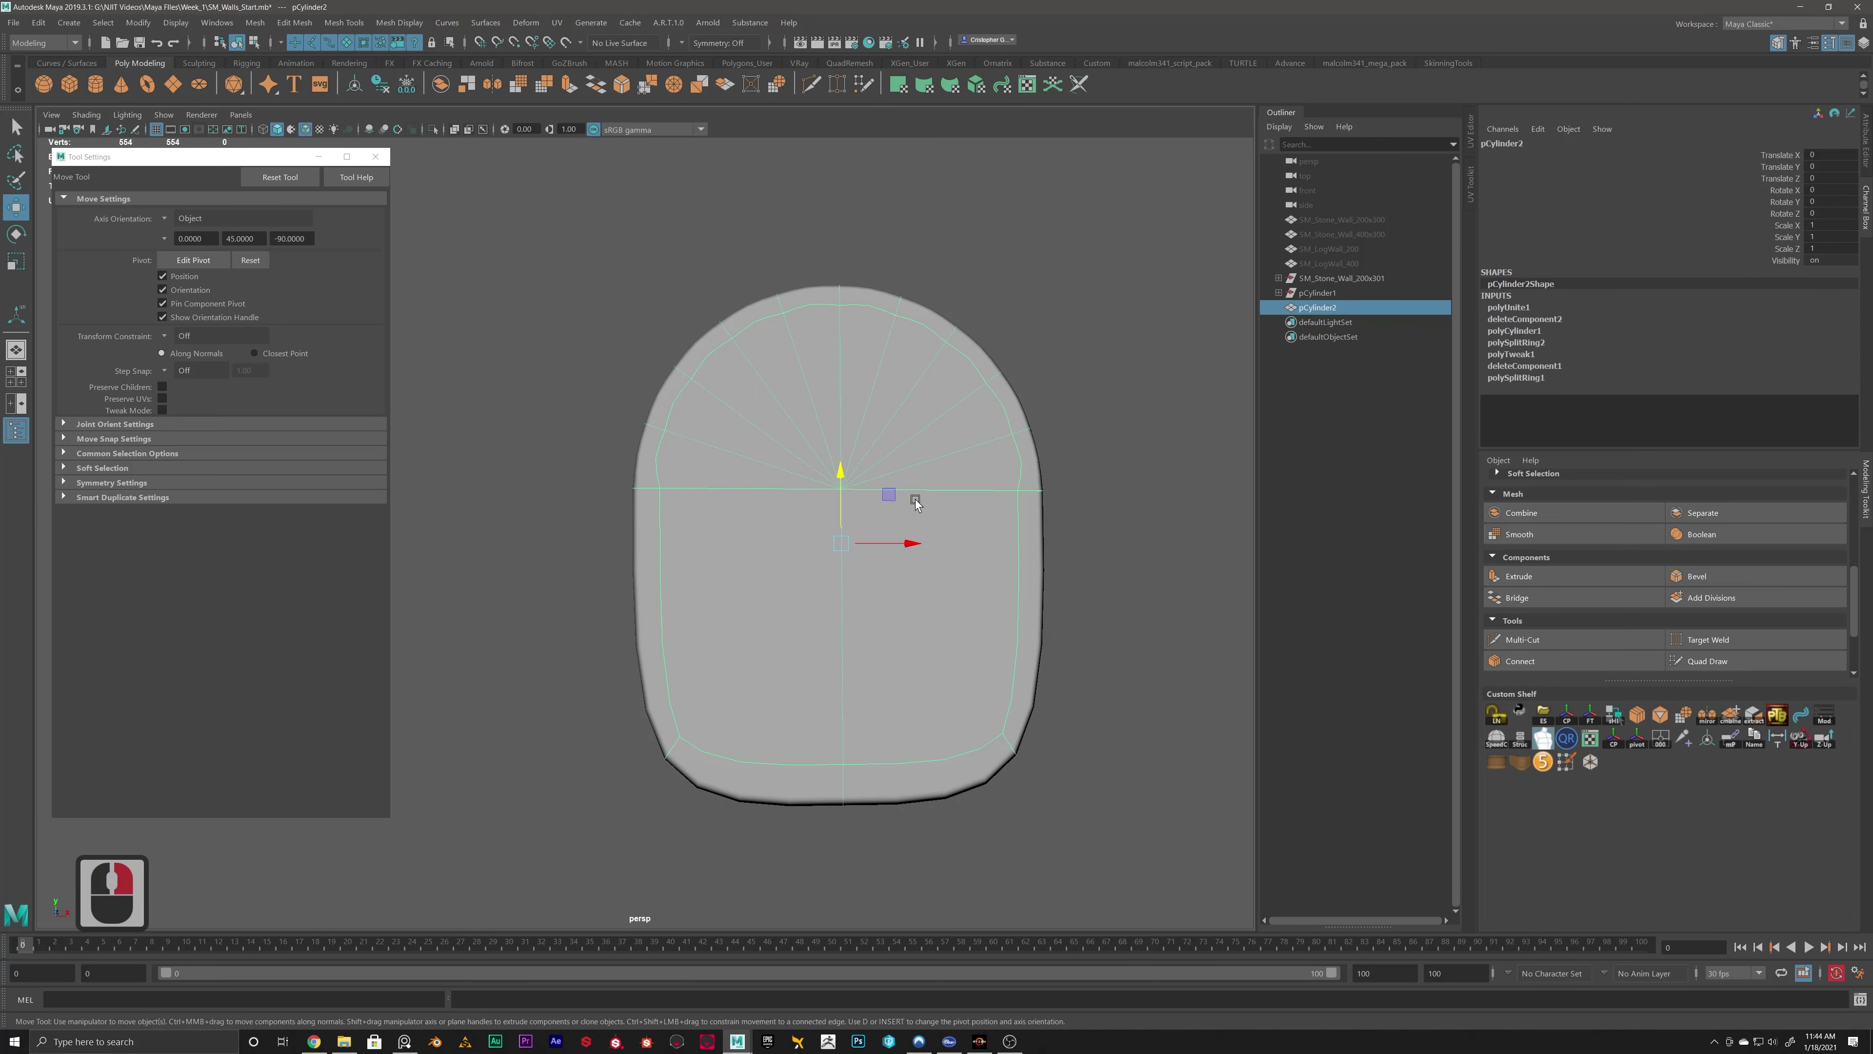
pyautogui.moveTo(1094, 478); pyautogui.dragTo(641, 499)
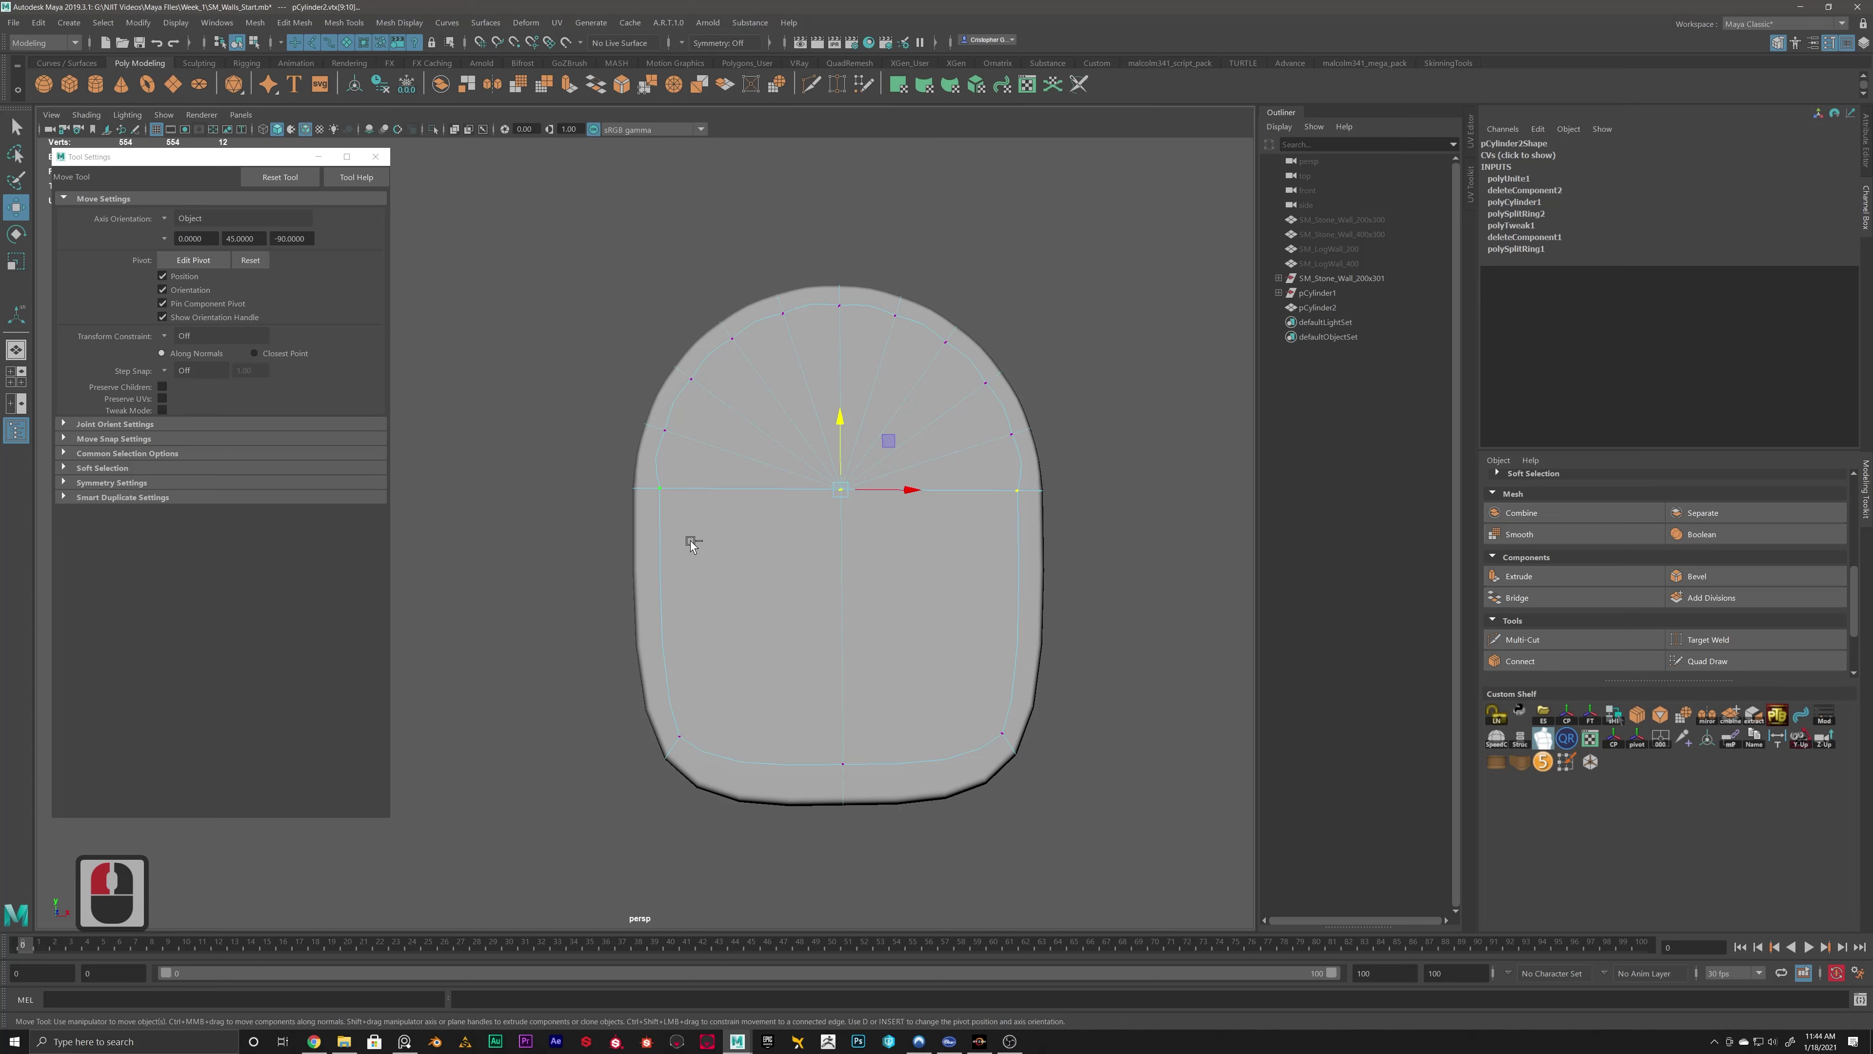
pyautogui.keyDown('shift'); pyautogui.moveTo(657, 554); pyautogui.dragTo(719, 474, button='right'); pyautogui.keyUp('shift')
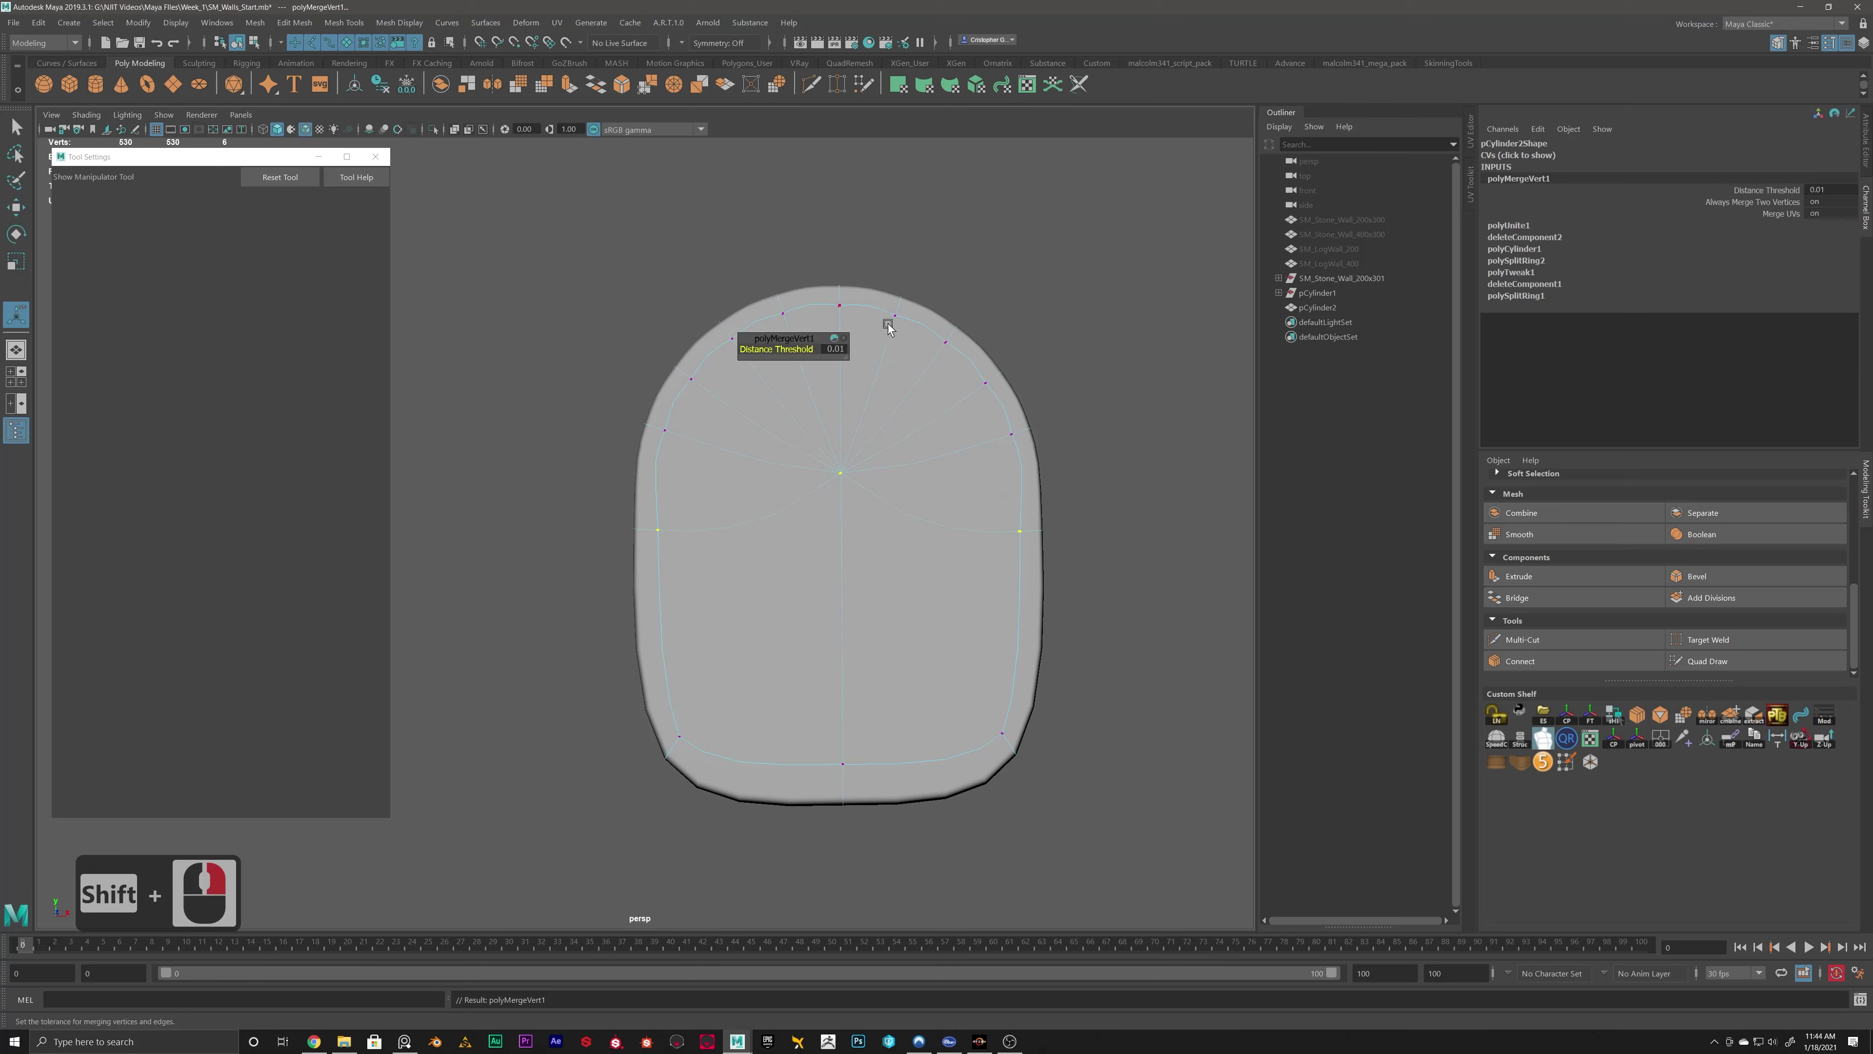
# Orbit to check the merged seam and turn off the smoothed preview.
pyautogui.keyDown('alt'); pyautogui.moveTo(842, 570); pyautogui.dragTo(844, 531); pyautogui.keyUp('alt')
pyautogui.press('w')
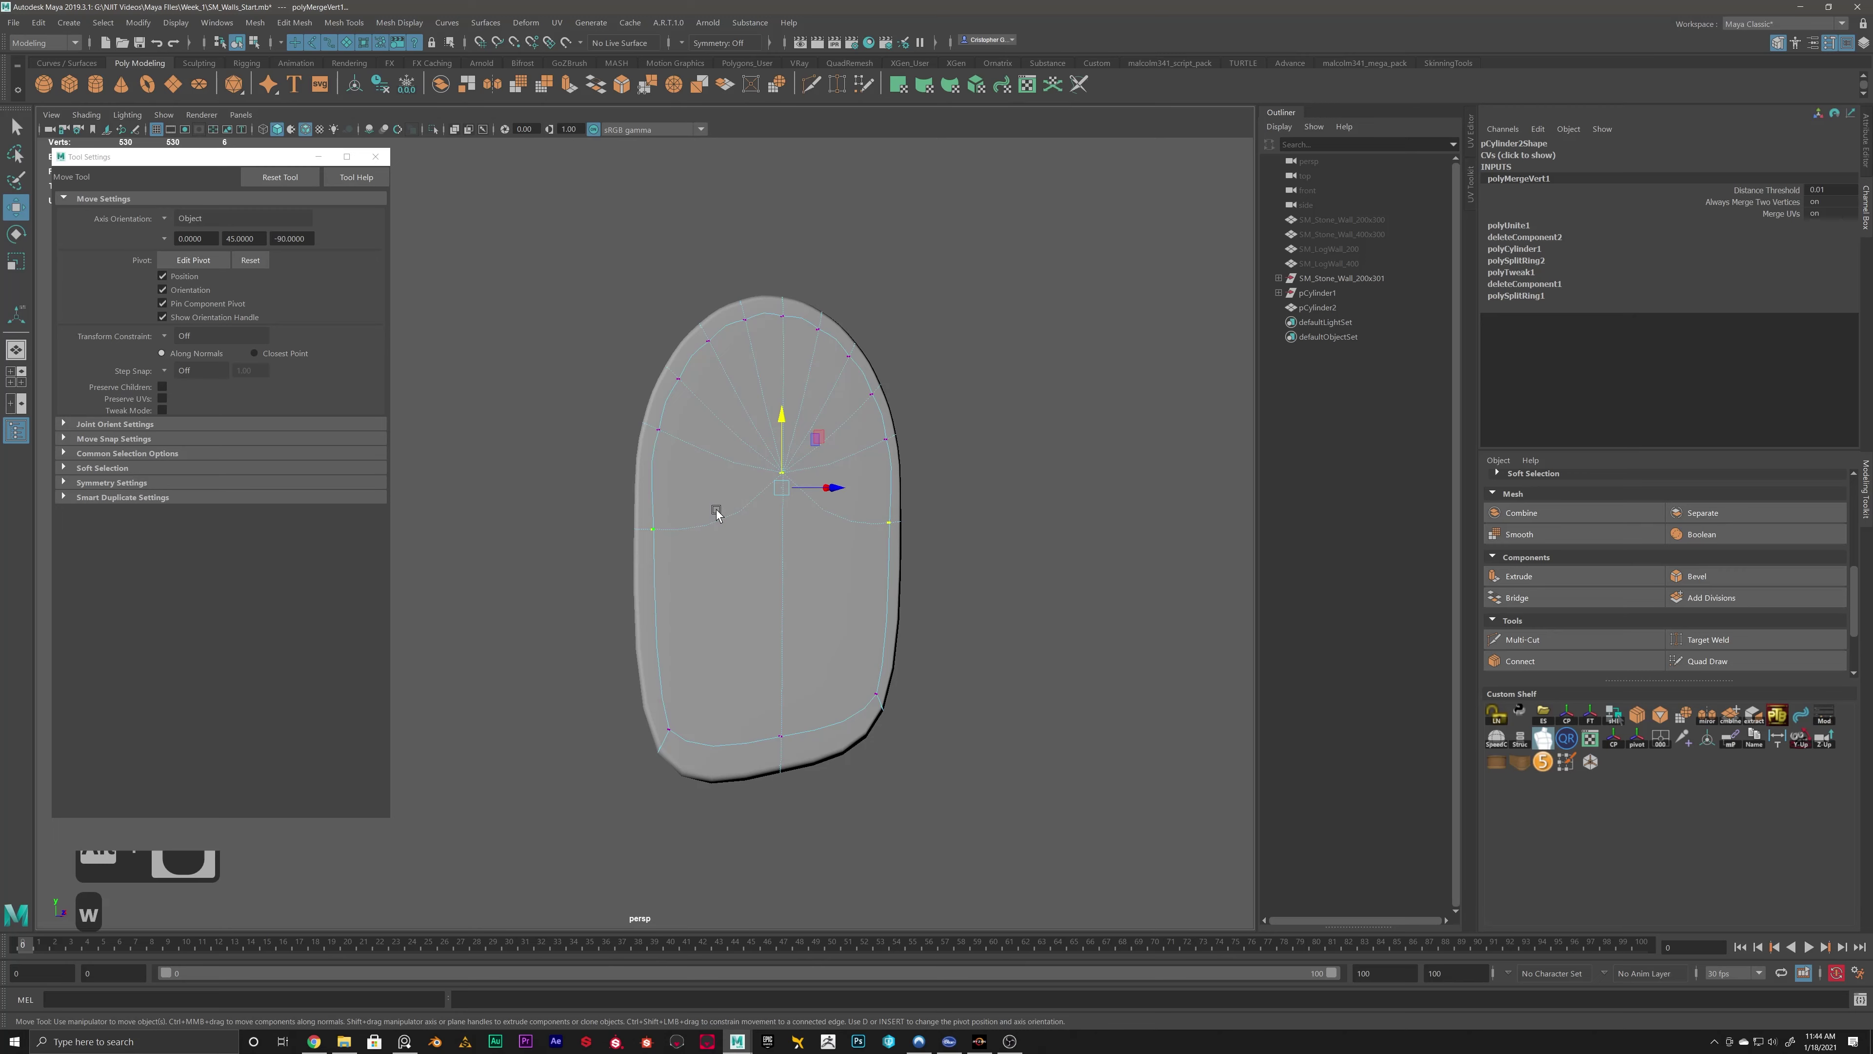
pyautogui.press('1')
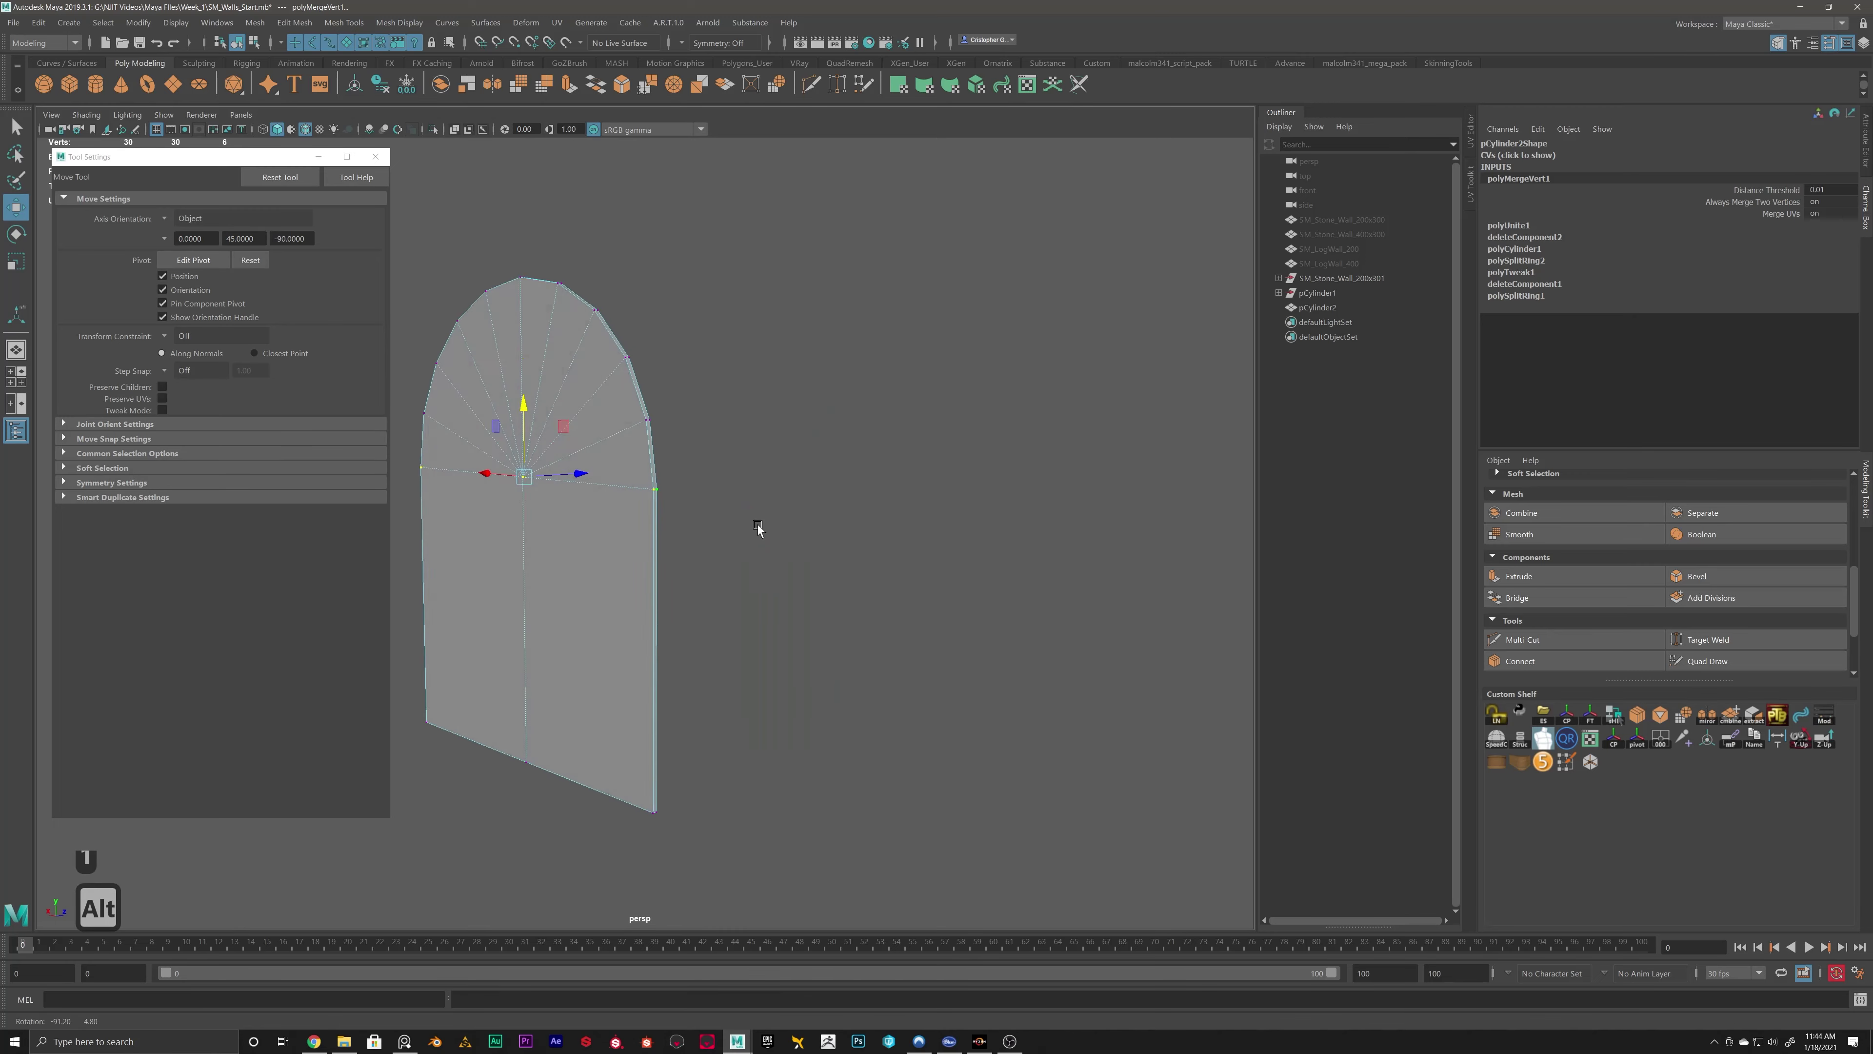